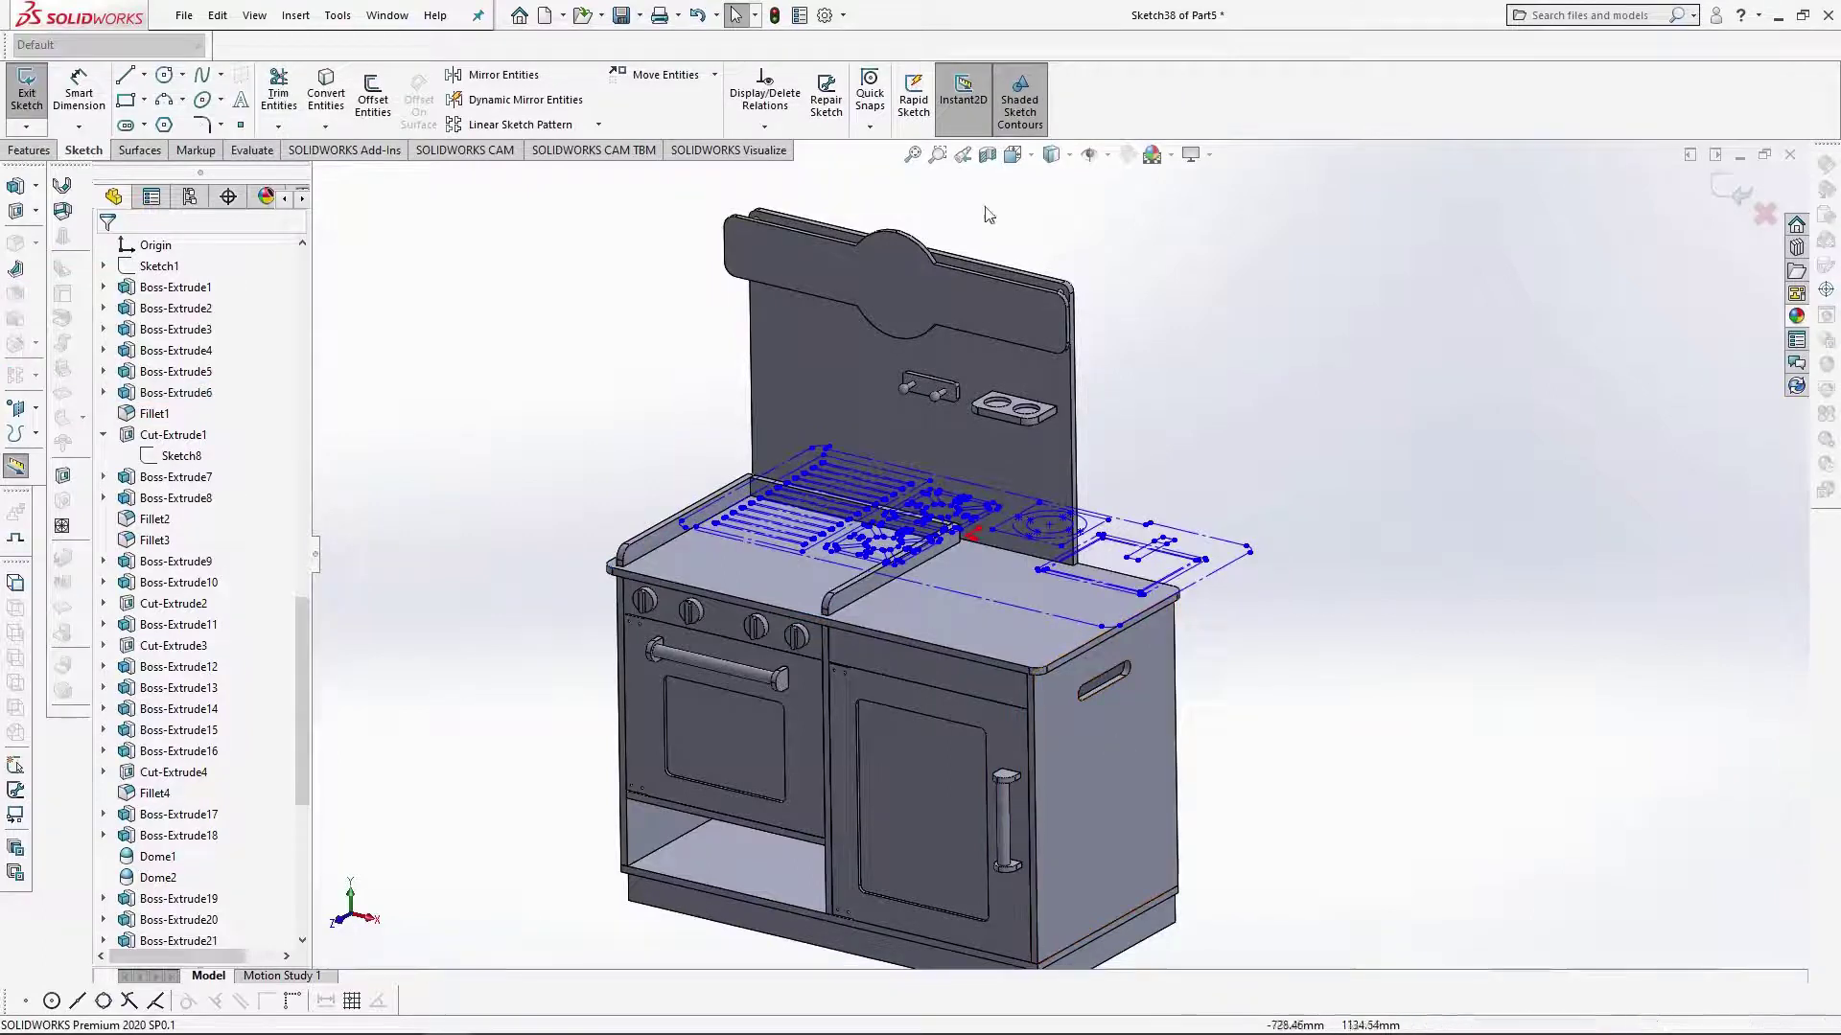
# Move all entities of the worktop layout sketch point-to-point to align it with the countertop outline, and exit the sketch.
pyautogui.click(1041, 207)
pyautogui.scroll(2, 1081, 407)
pyautogui.hotkey('ctrl', 'a')
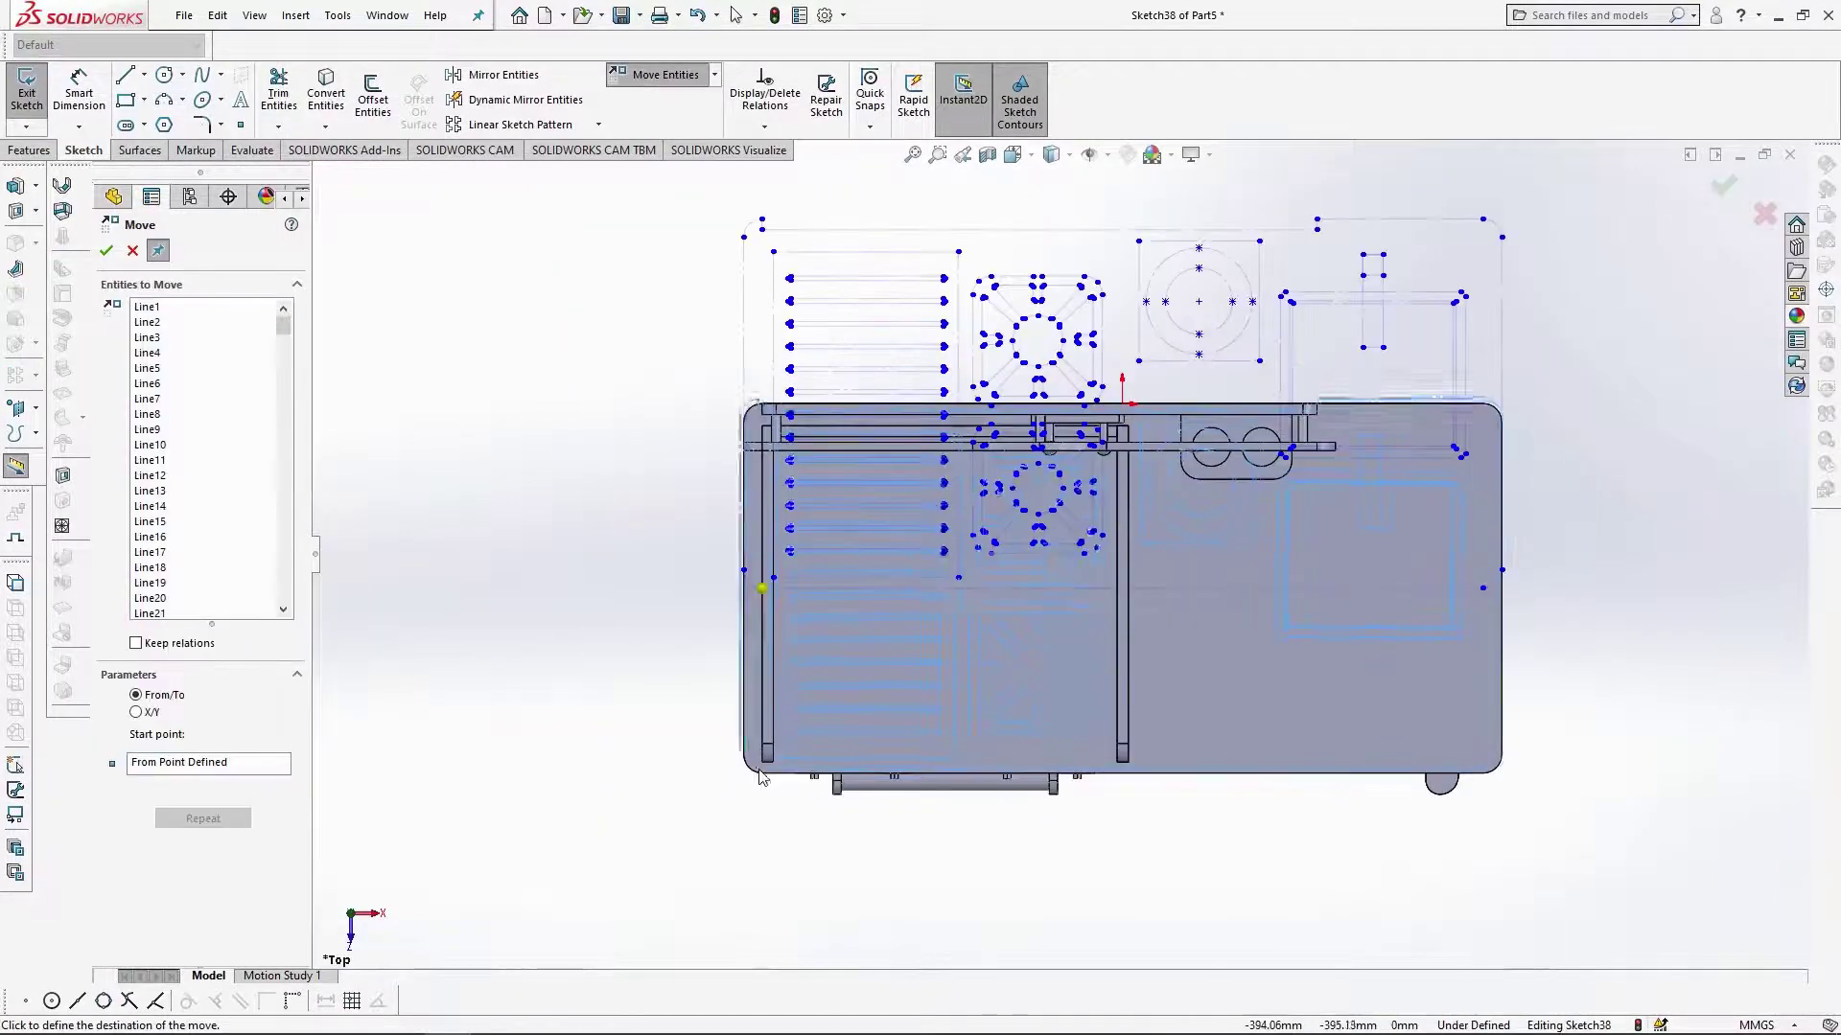
pyautogui.scroll(3, 758, 778)
pyautogui.press('Escape')
pyautogui.scroll(3, 1252, 538)
pyautogui.scroll(-1, 1252, 538)
pyautogui.click(1731, 189)
# Sketch a corner rectangle on the countertop's top face, tracing the grill area outline from the layout sketch.
pyautogui.click(1313, 634)
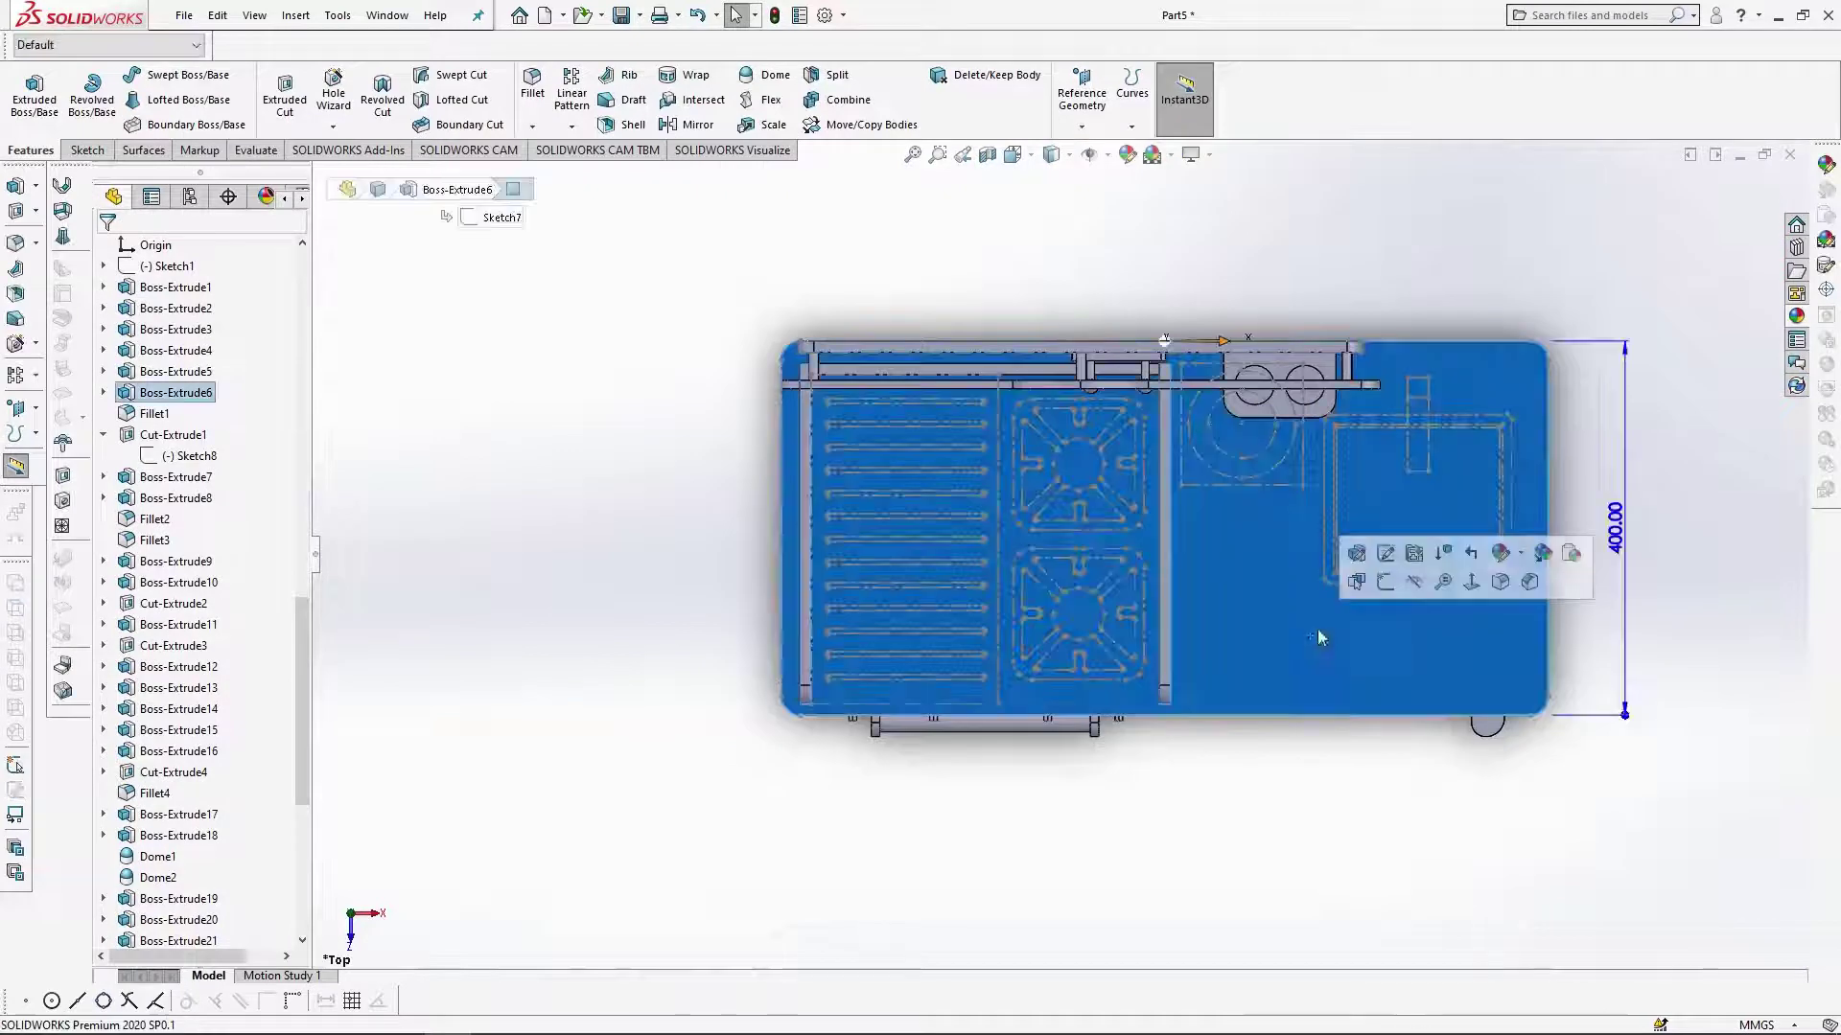
pyautogui.click(1386, 582)
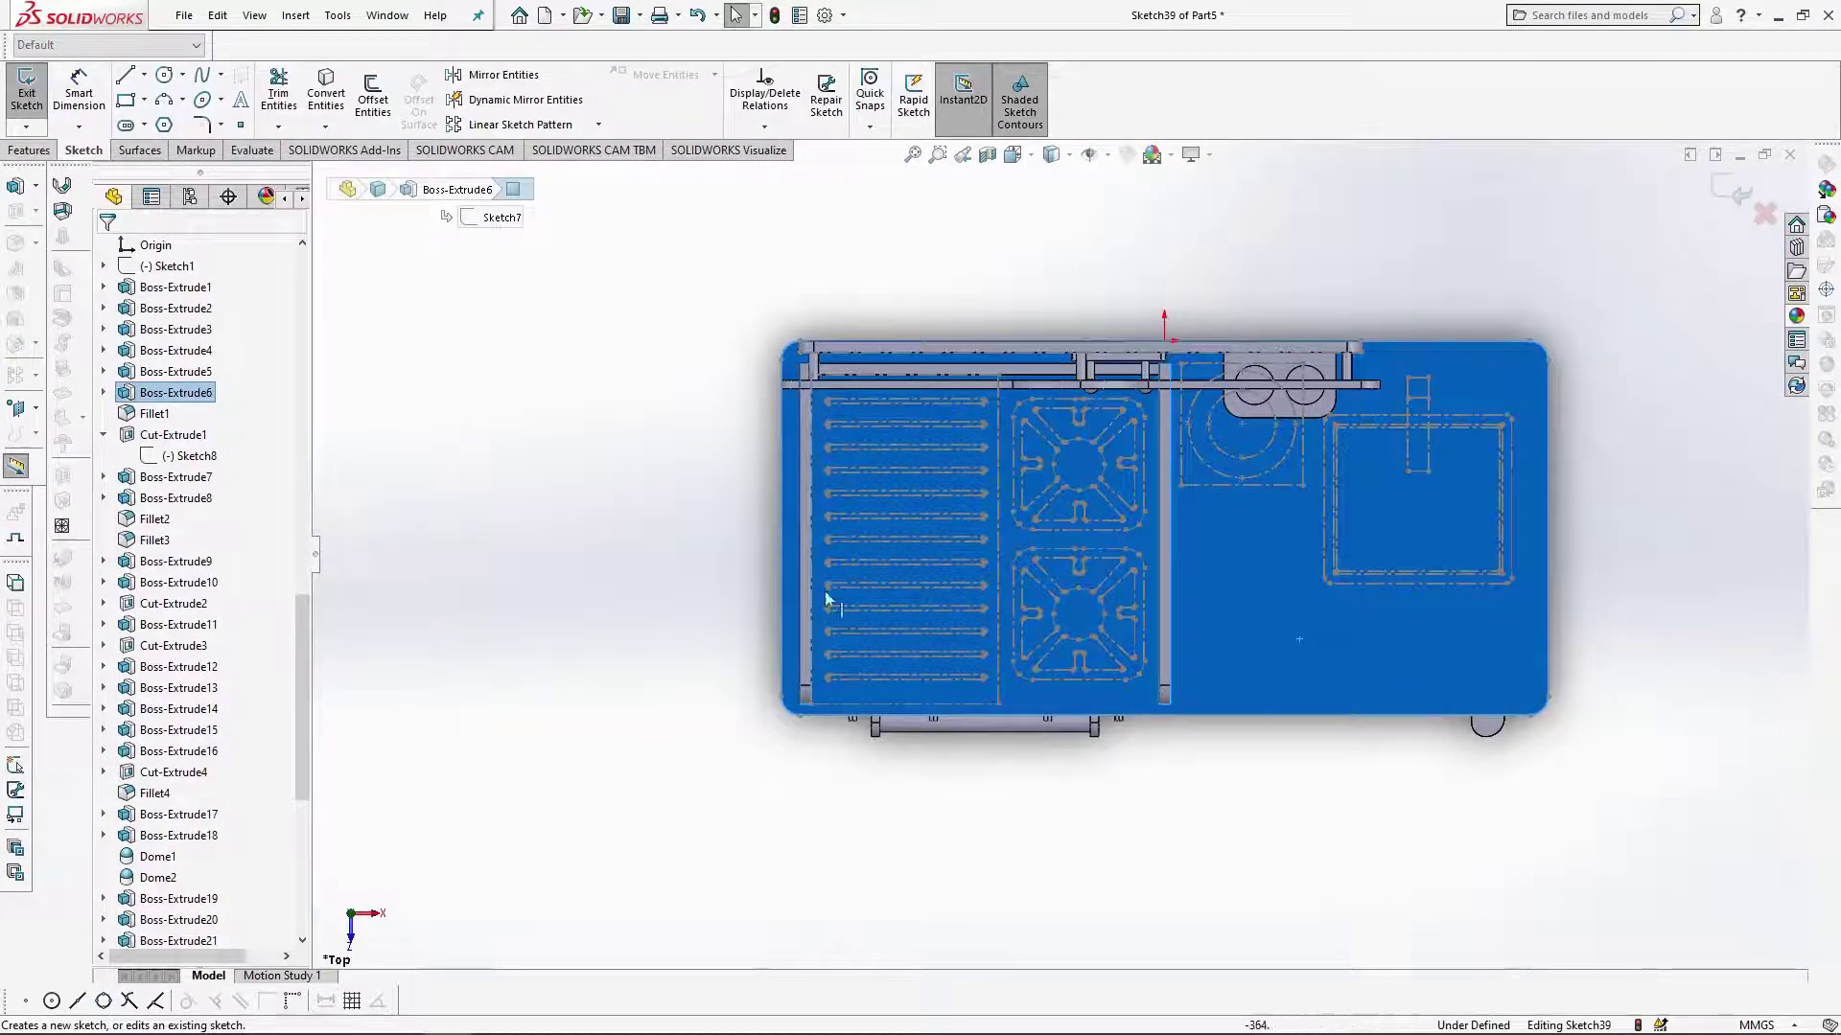
pyautogui.click(124, 100)
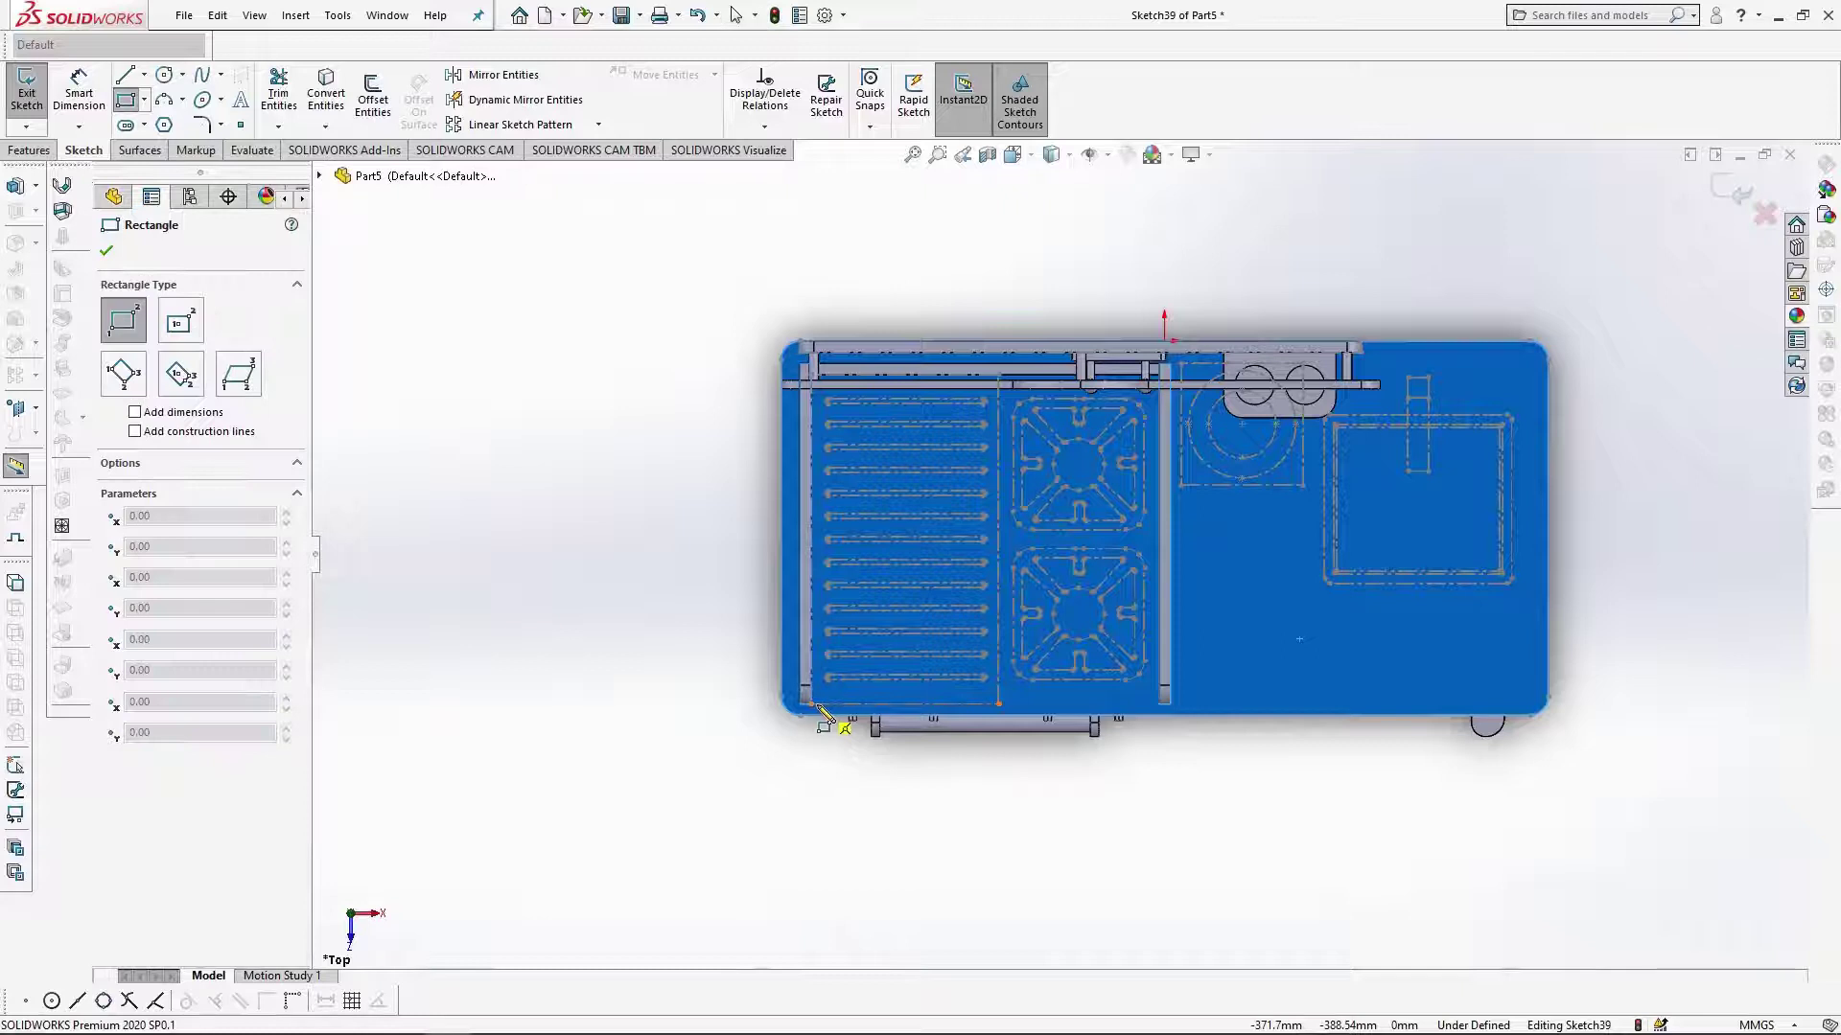
pyautogui.click(124, 101)
pyautogui.click(126, 101)
pyautogui.click(810, 704)
pyautogui.click(998, 375)
# Extrude the grill area rectangle as a plate separate from the countertop body.
pyautogui.click(30, 150)
pyautogui.click(35, 99)
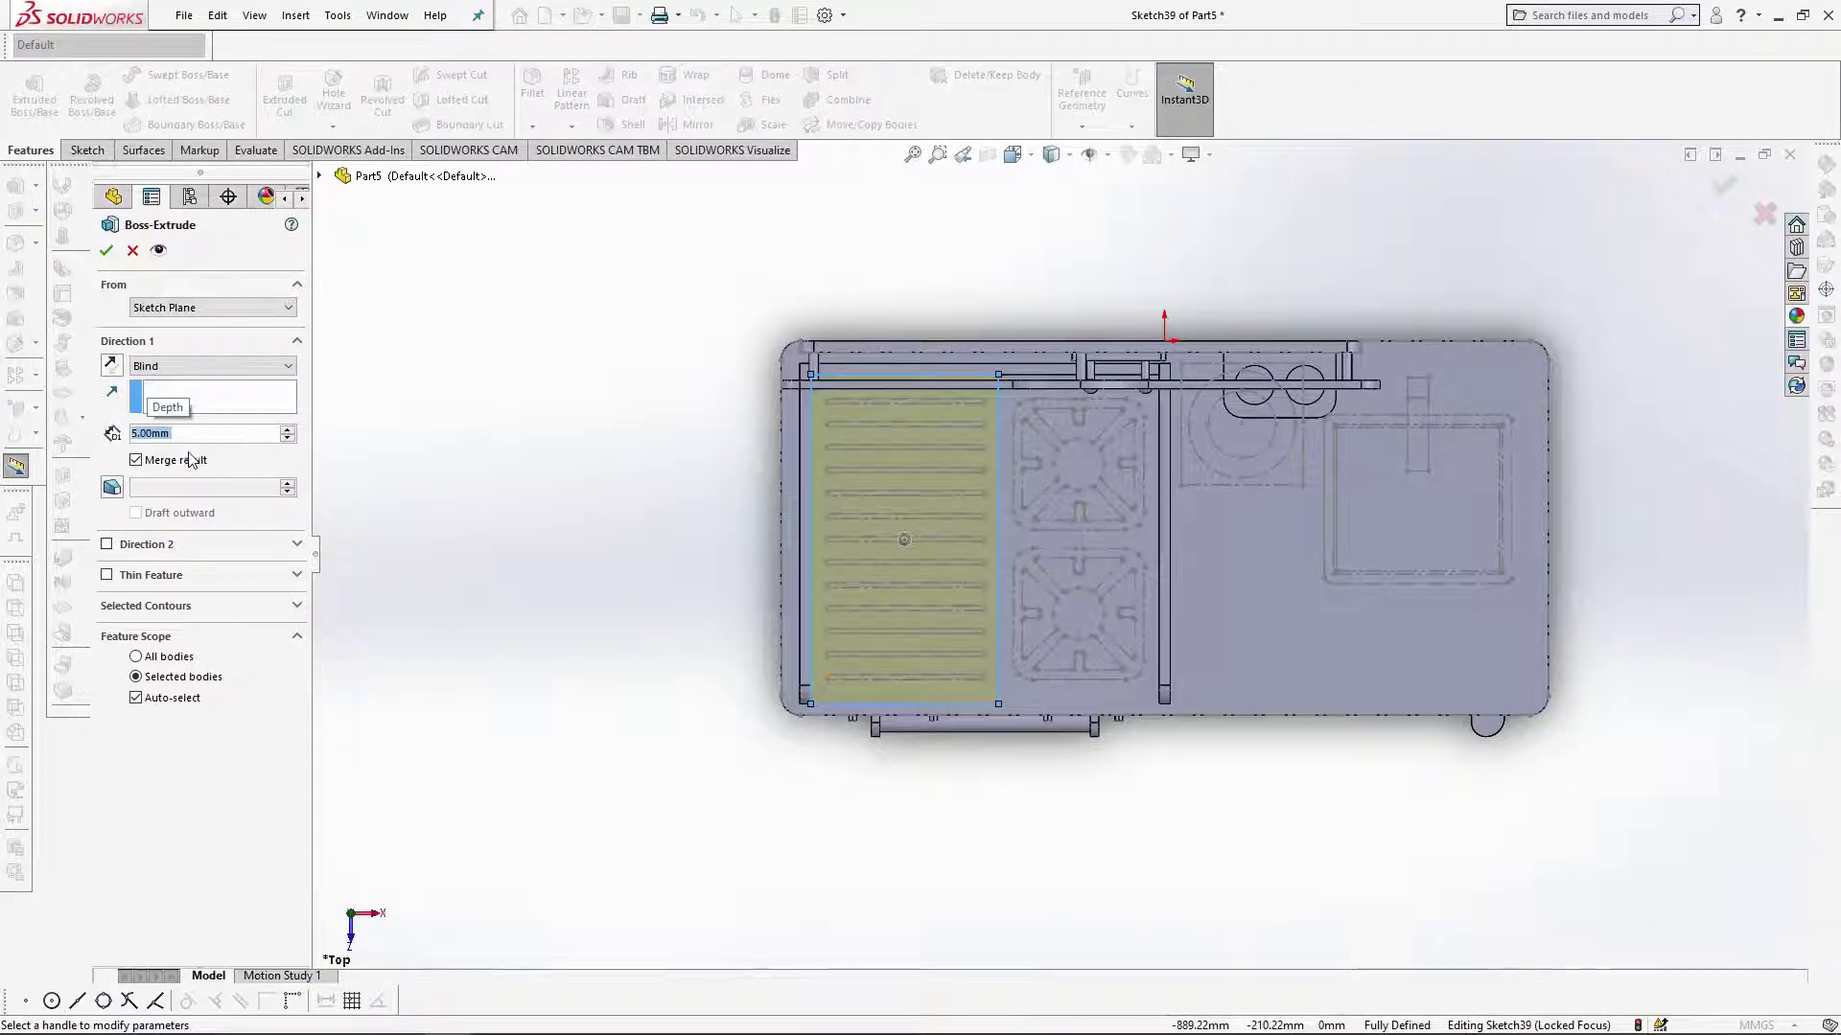
pyautogui.press('Return')
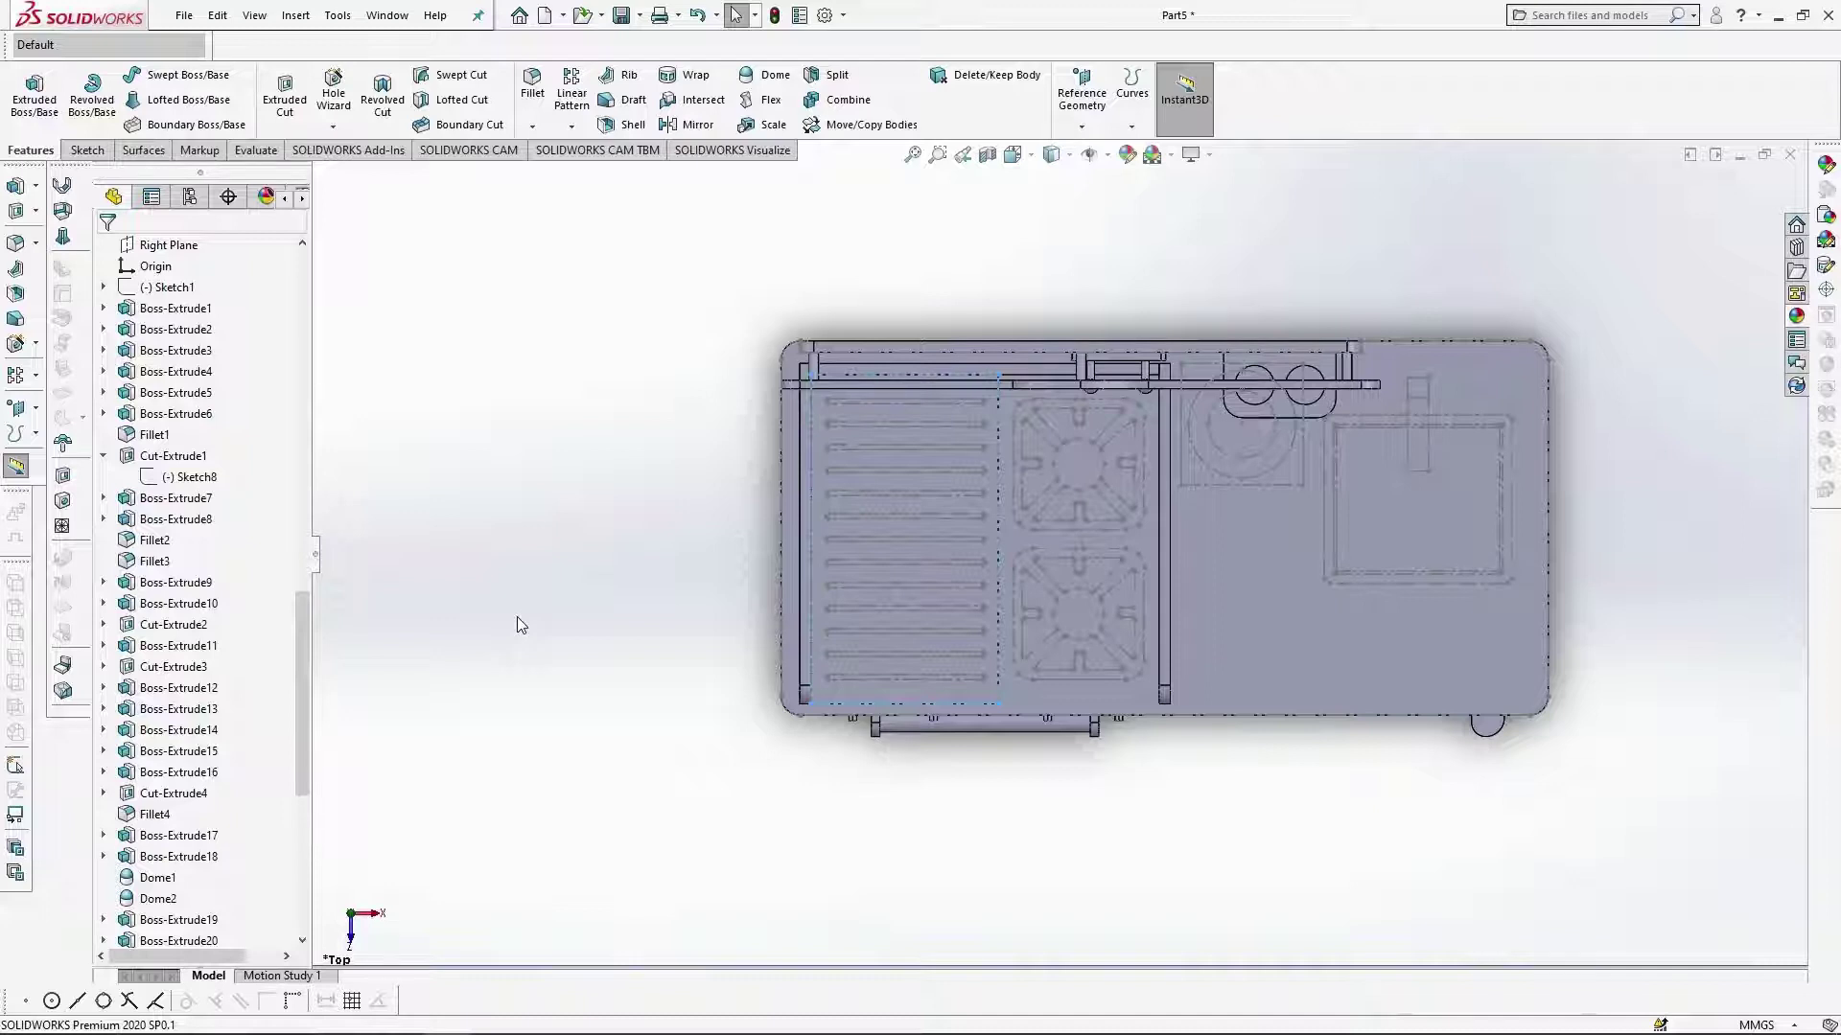
# Start a sketch on the grill plate's top face and convert the thirteen slot-shaped rib outlines of the layout sketch into it.
pyautogui.click(882, 694)
pyautogui.click(964, 640)
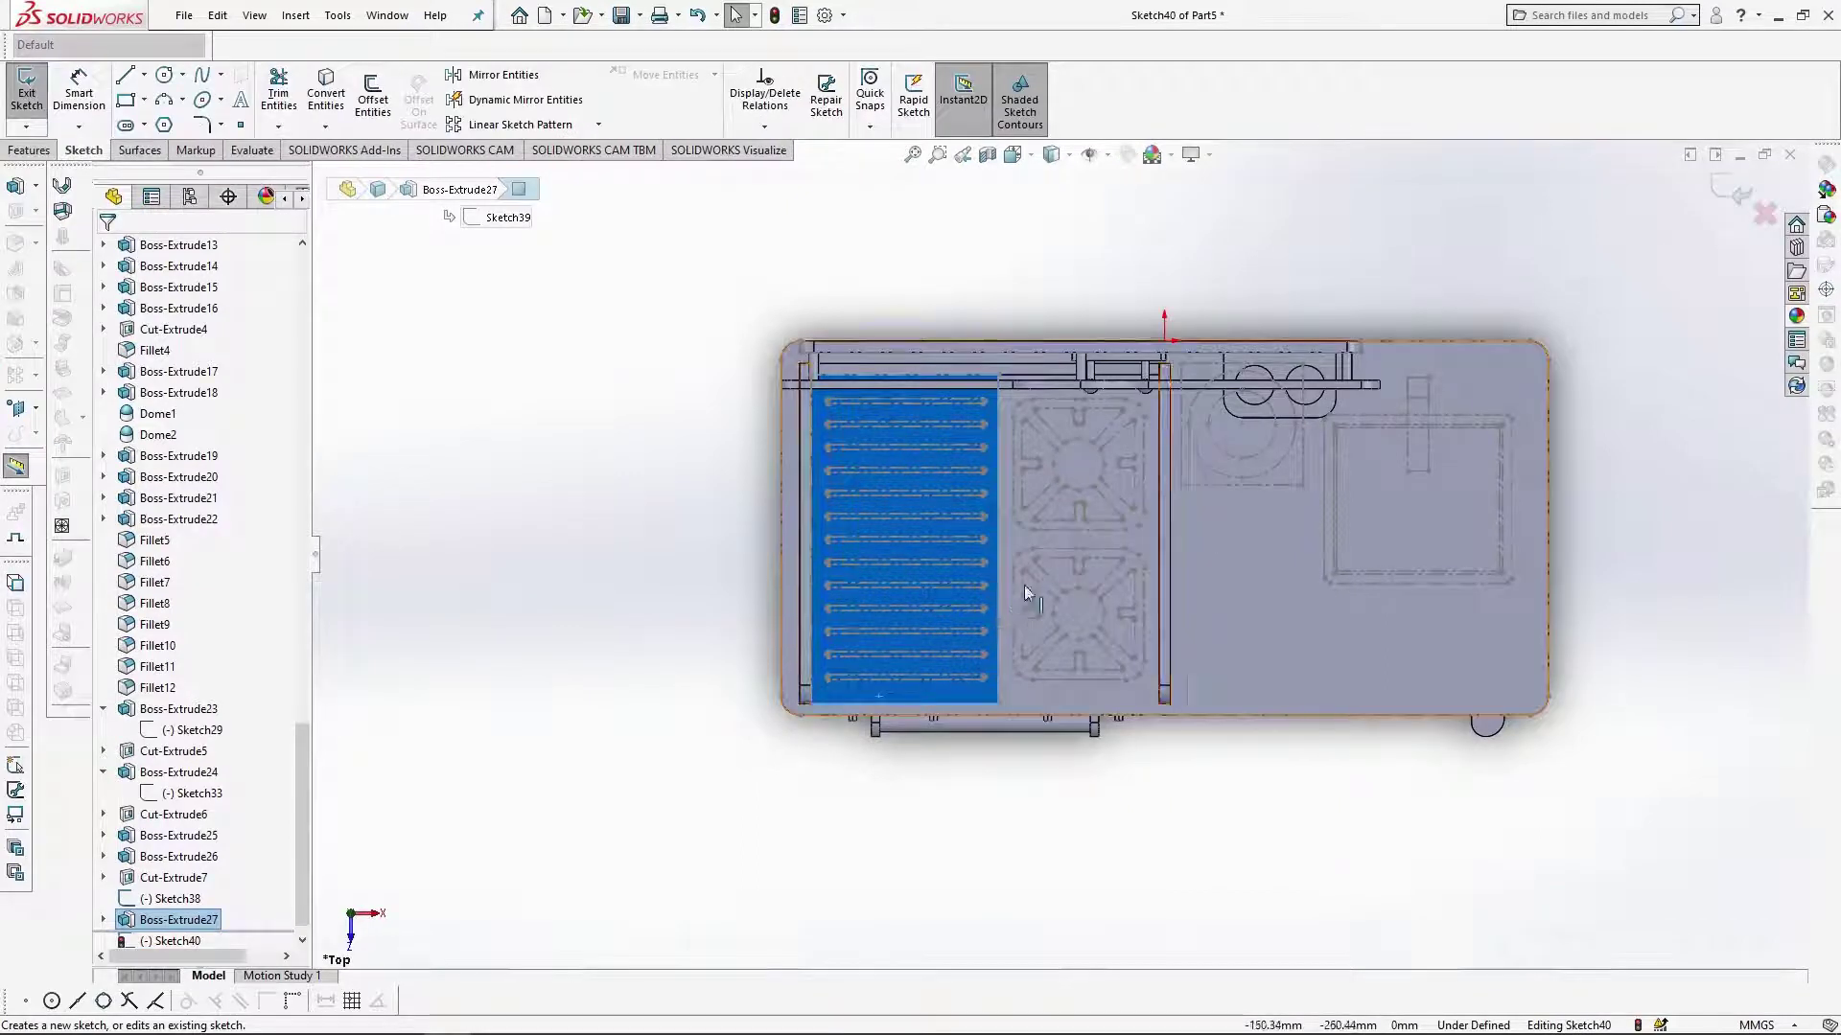
pyautogui.scroll(-2, 786, 417)
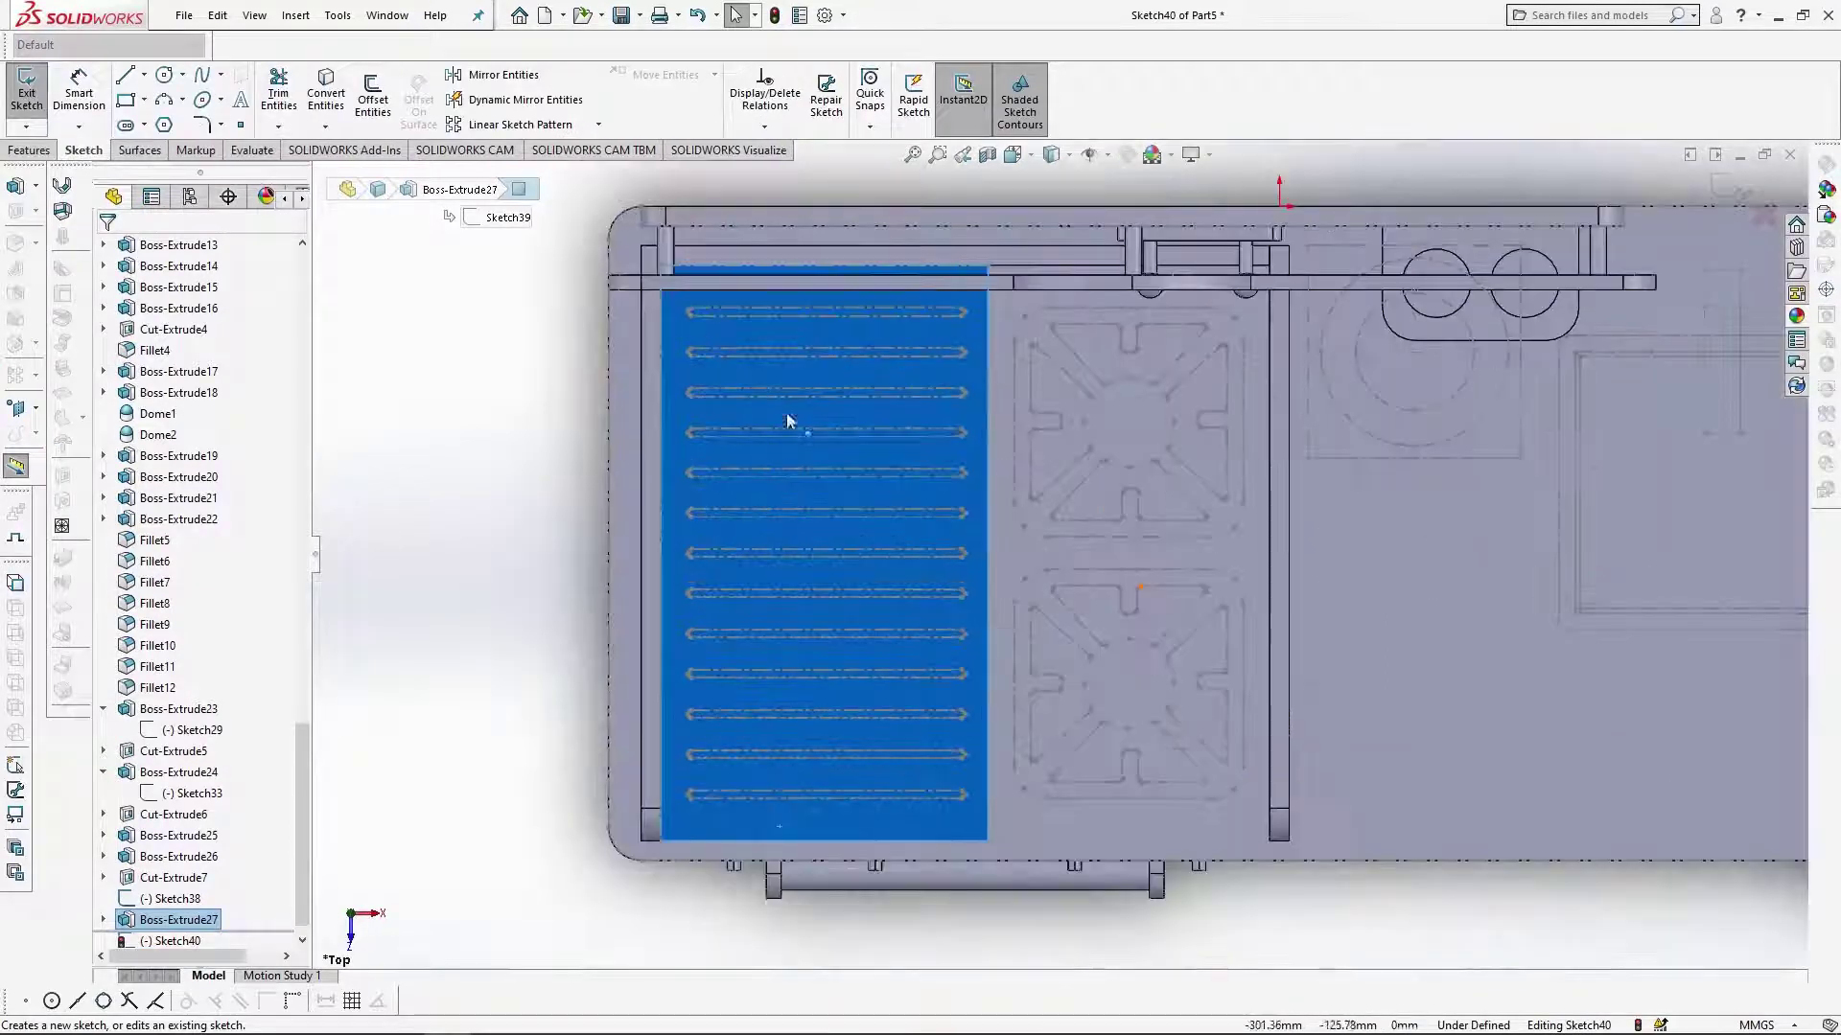
pyautogui.rightClick(853, 791)
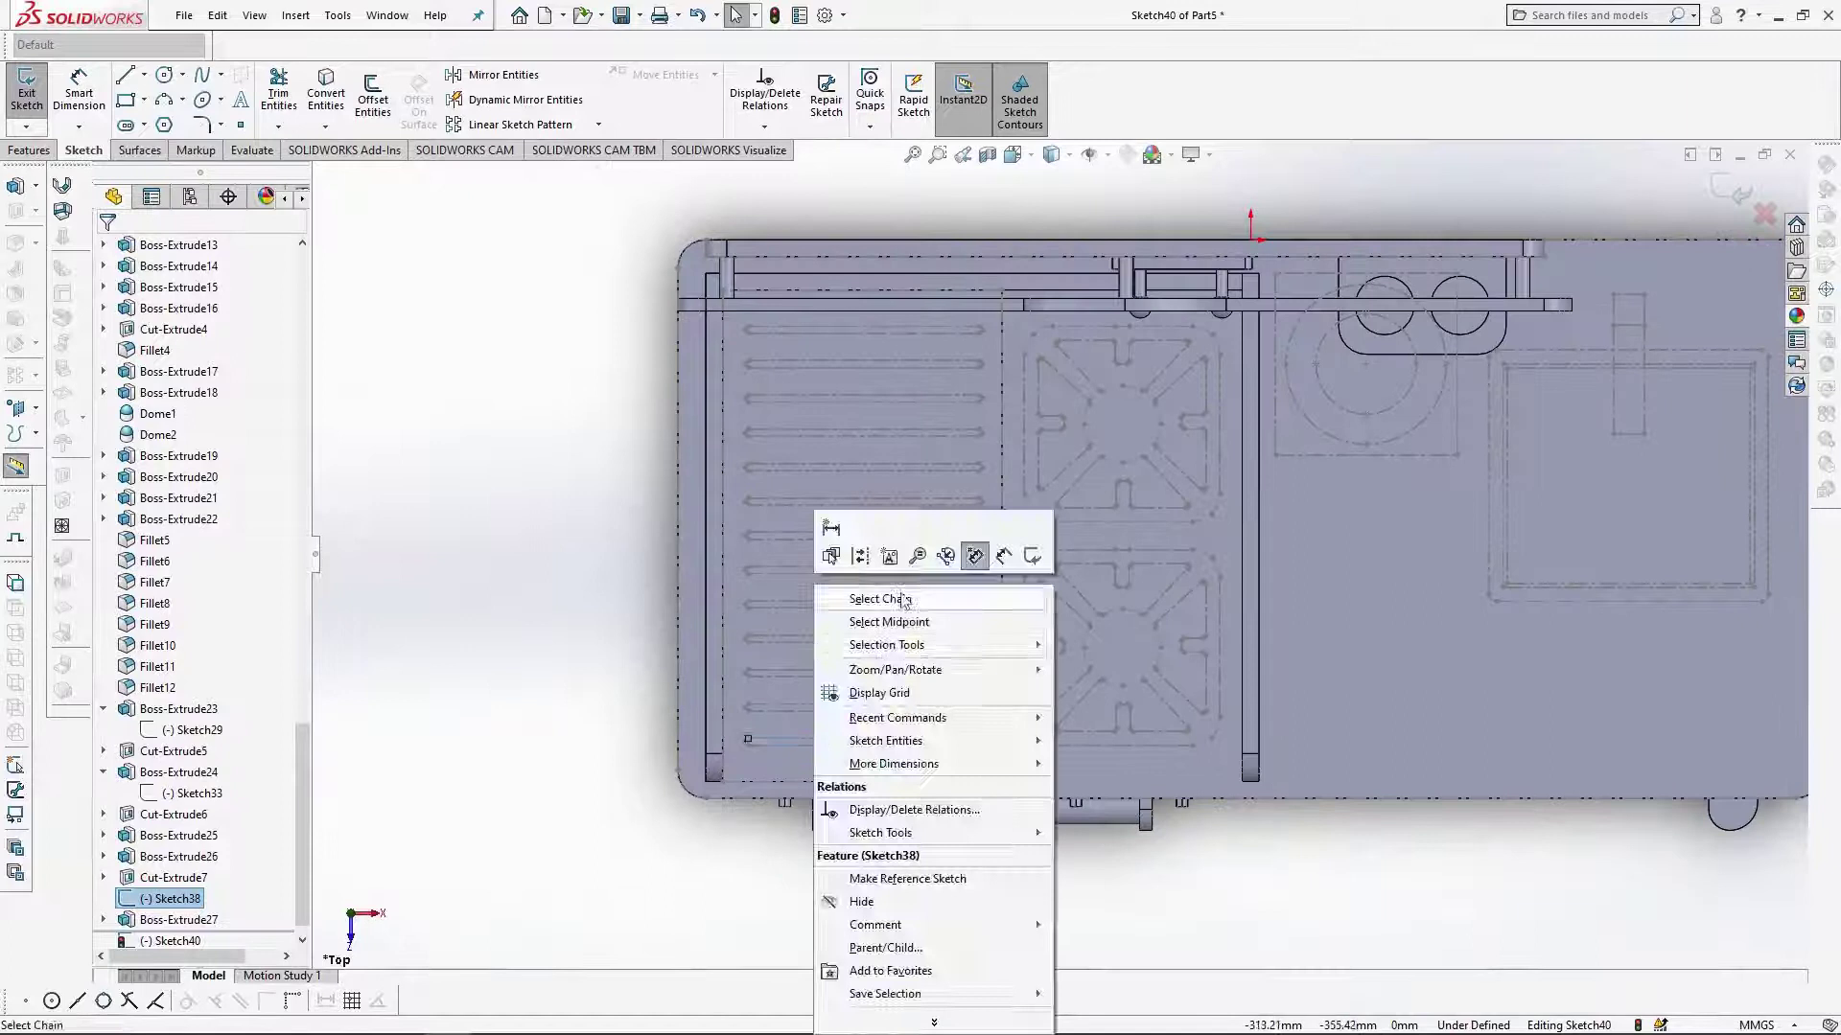
pyautogui.click(901, 598)
pyautogui.rightClick(847, 637)
pyautogui.click(873, 654)
pyautogui.rightClick(829, 534)
pyautogui.click(916, 551)
pyautogui.rightClick(916, 430)
pyautogui.click(990, 451)
pyautogui.rightClick(925, 327)
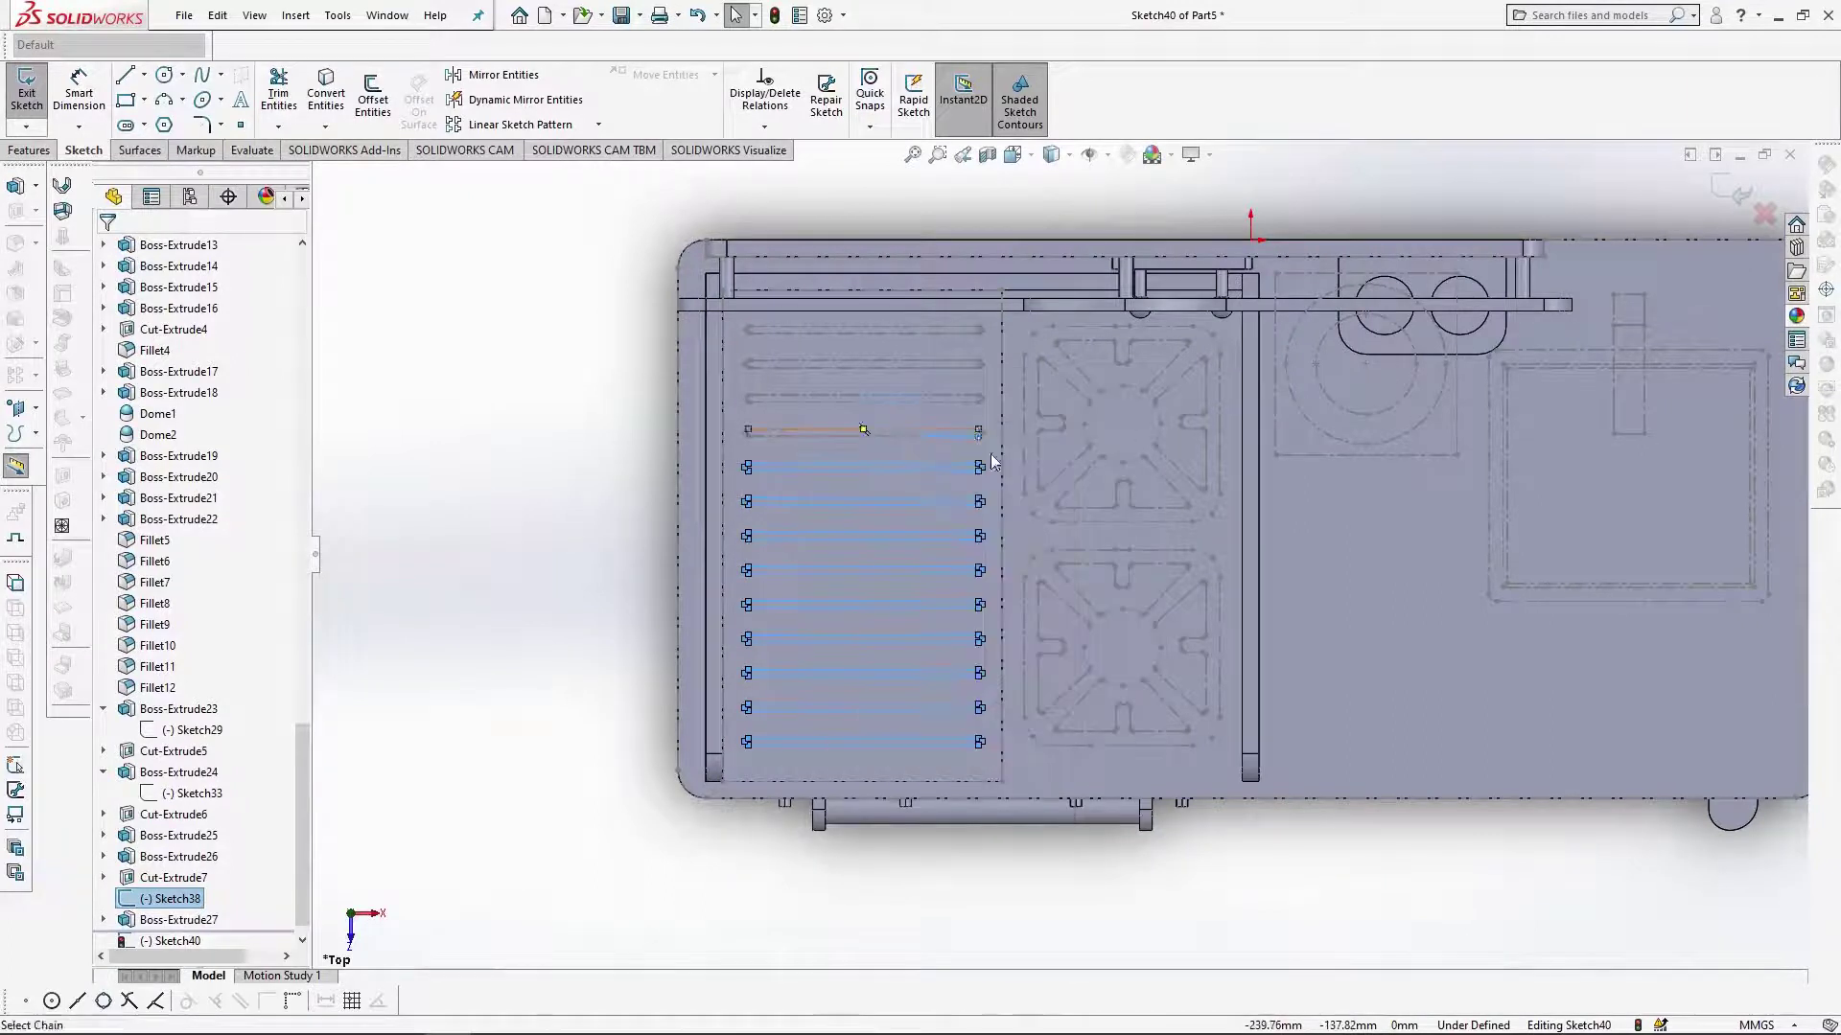
pyautogui.click(343, 106)
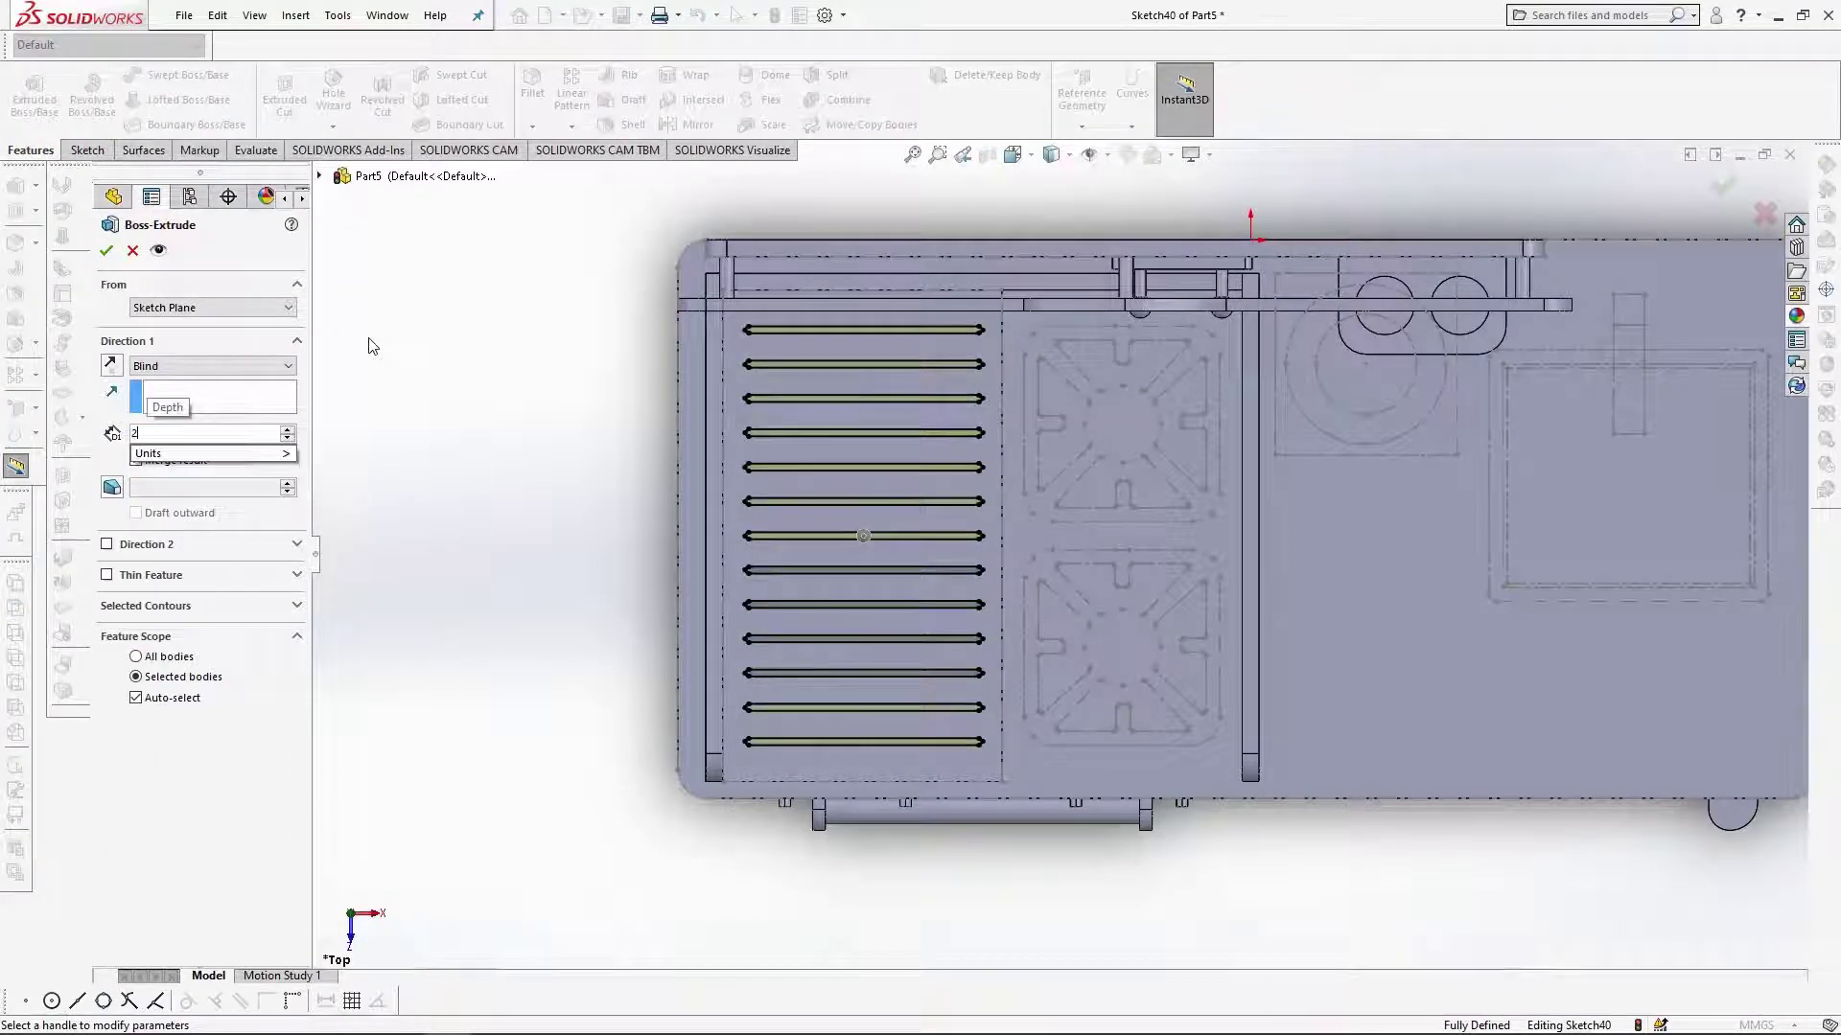
# Extrude the rib profiles 2 mm, merging them only with the grill plate body.
pyautogui.click(171, 665)
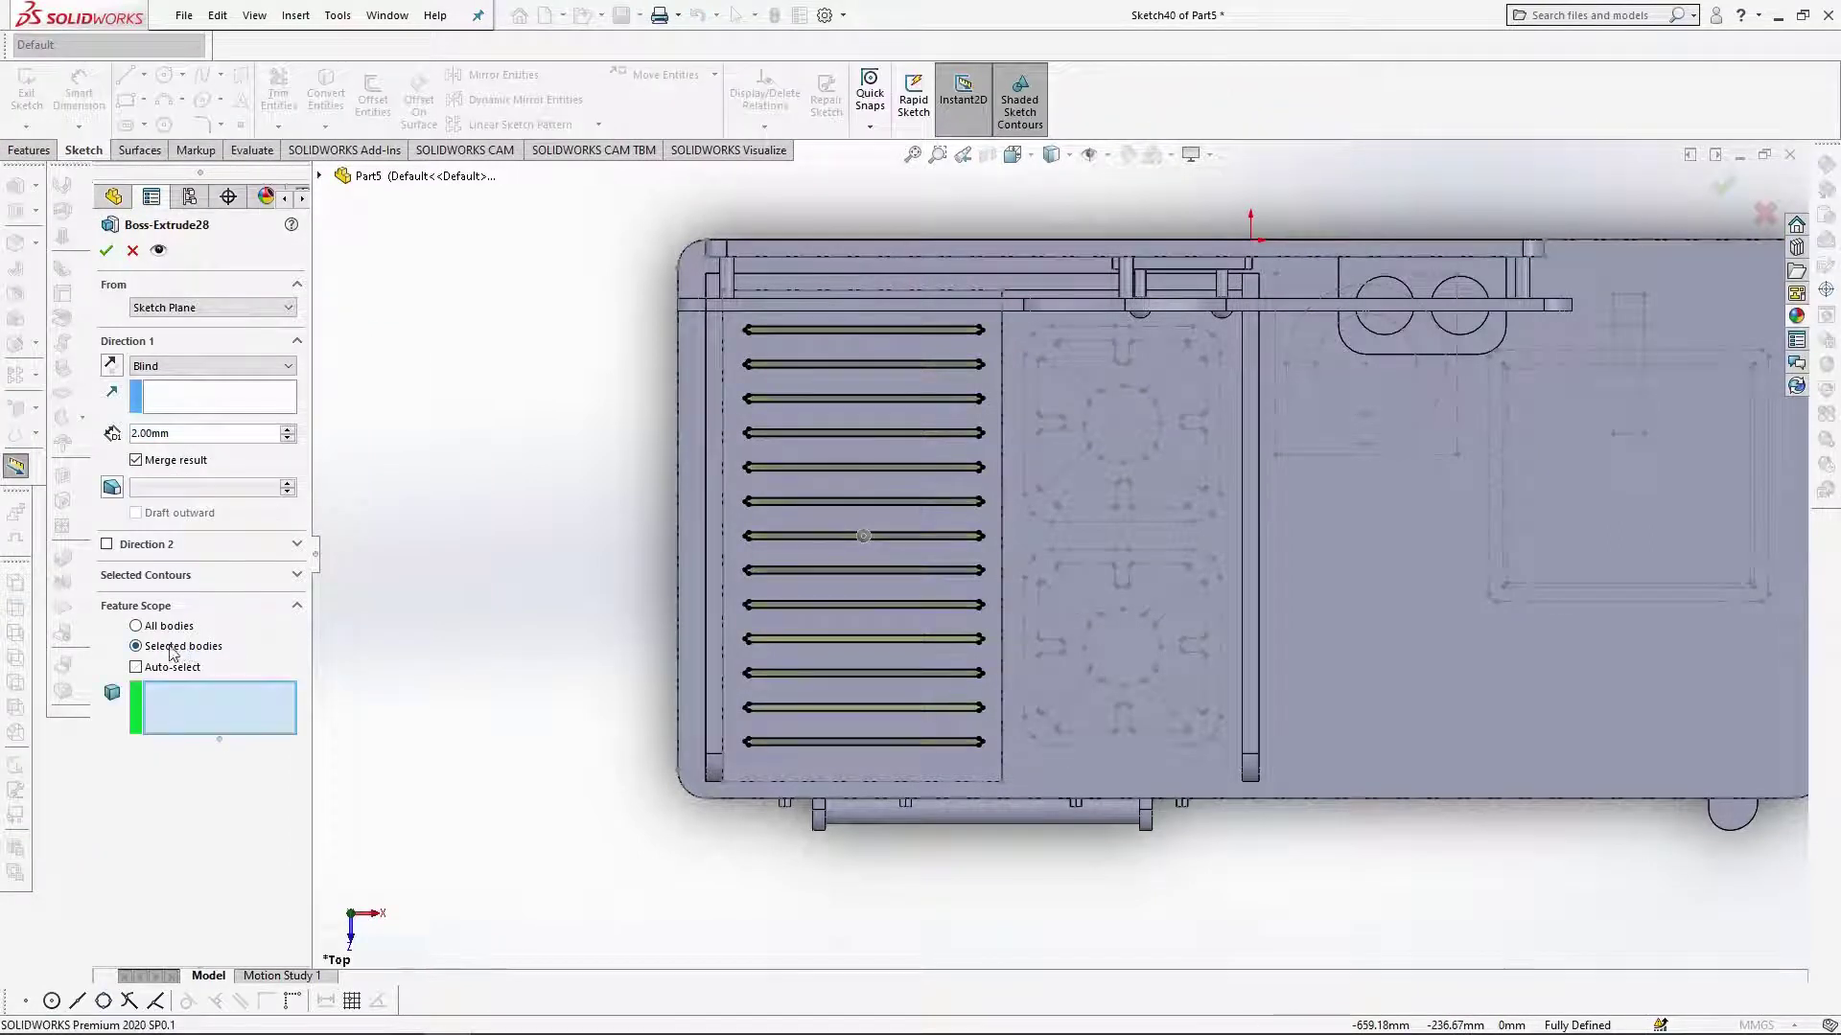
pyautogui.click(916, 759)
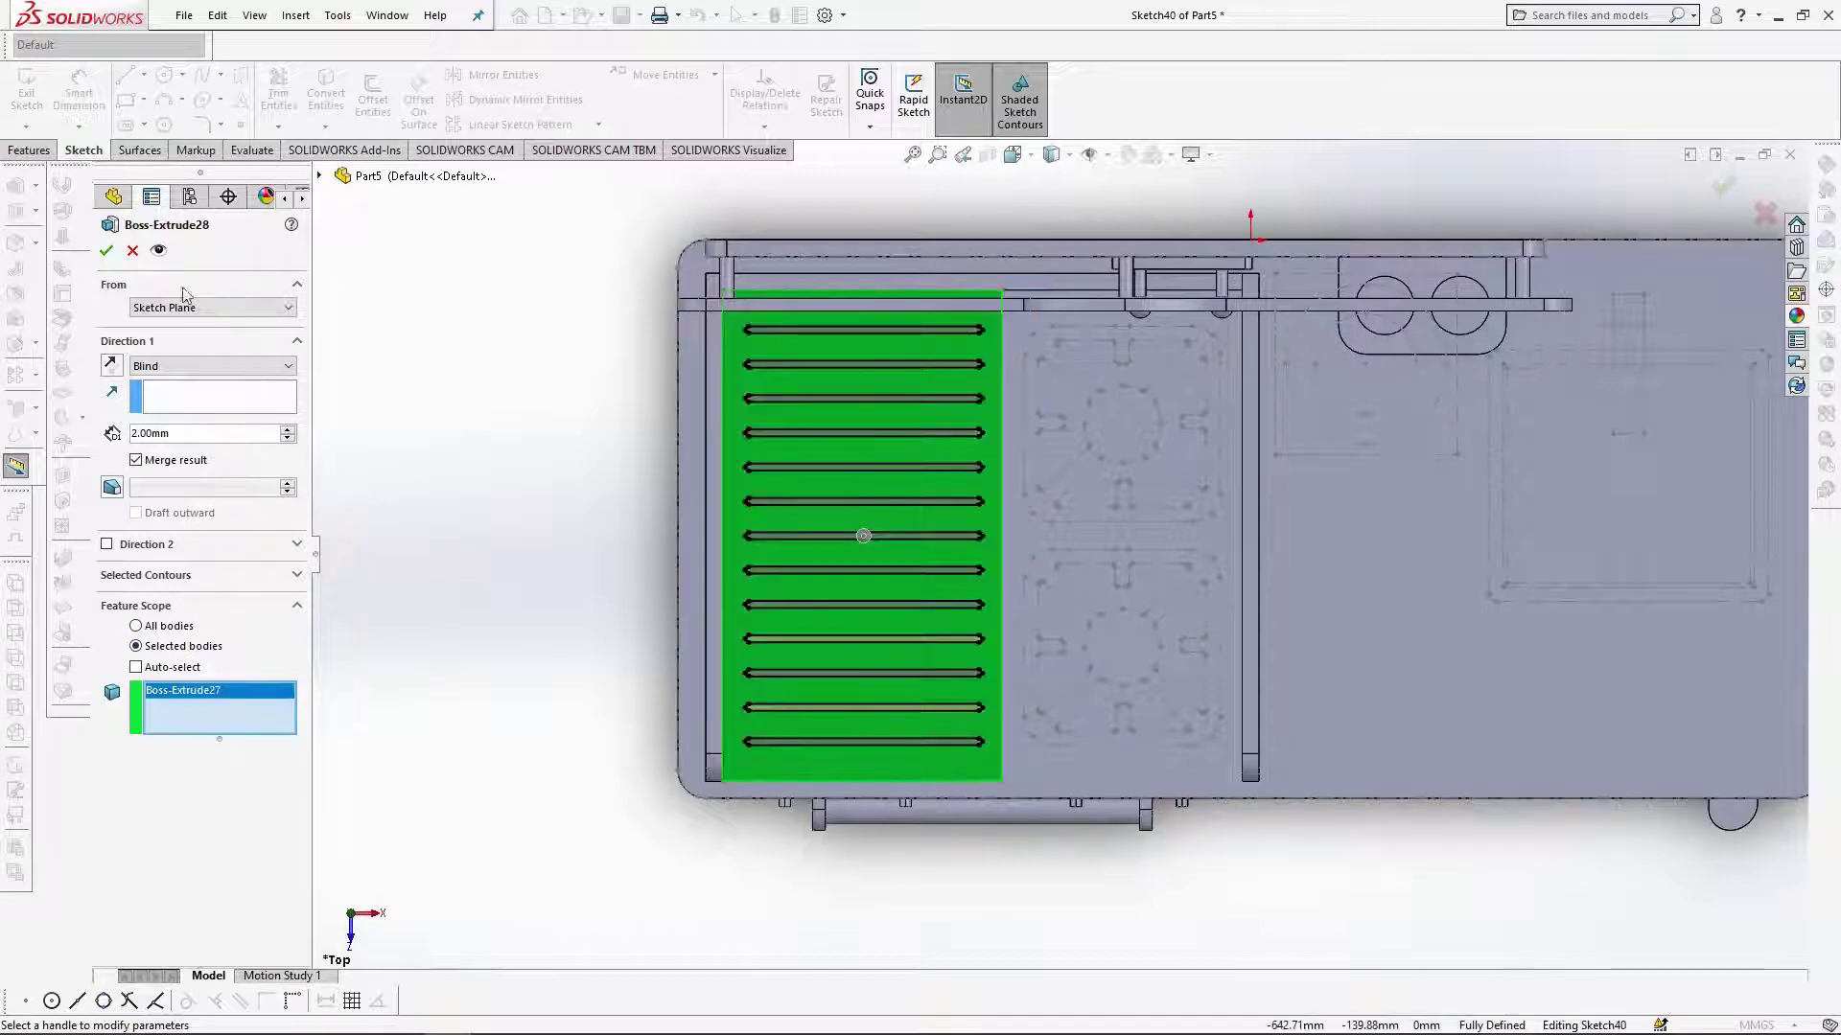
pyautogui.click(106, 252)
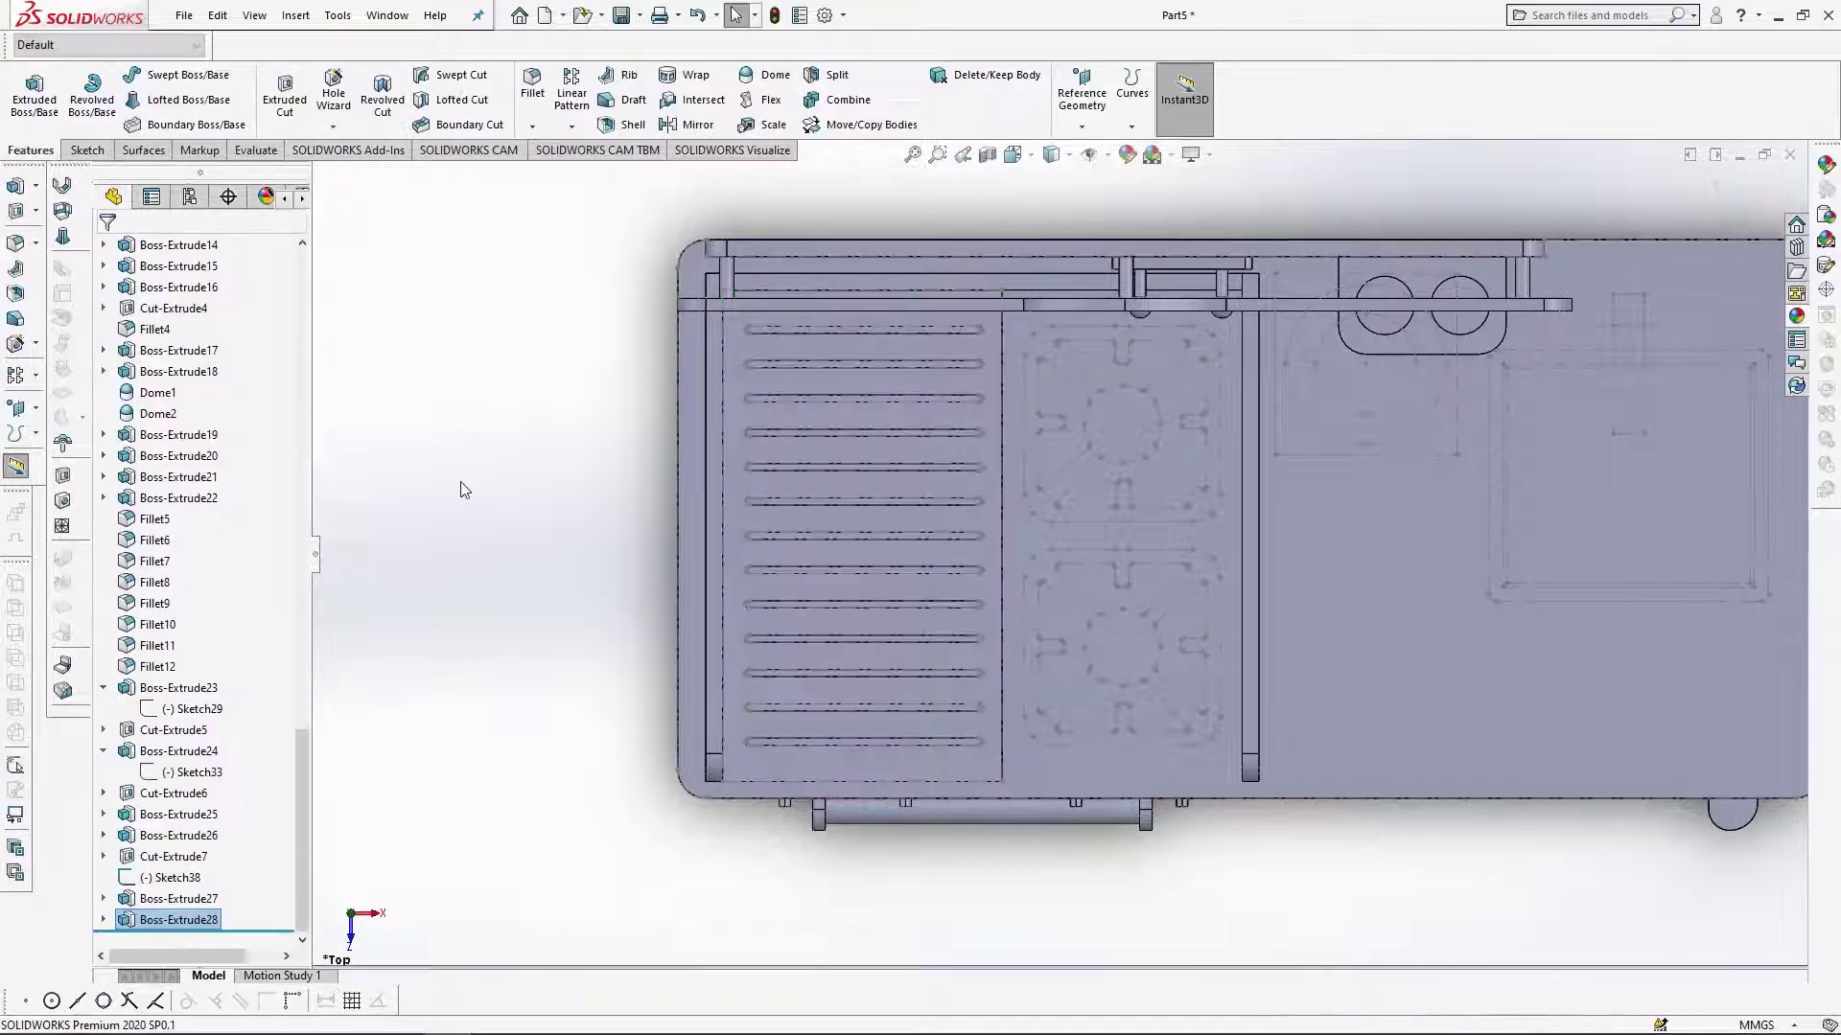
# Start a sketch on the countertop and convert the outer and inner outline chains of both burner grates into it.
pyautogui.click(1302, 692)
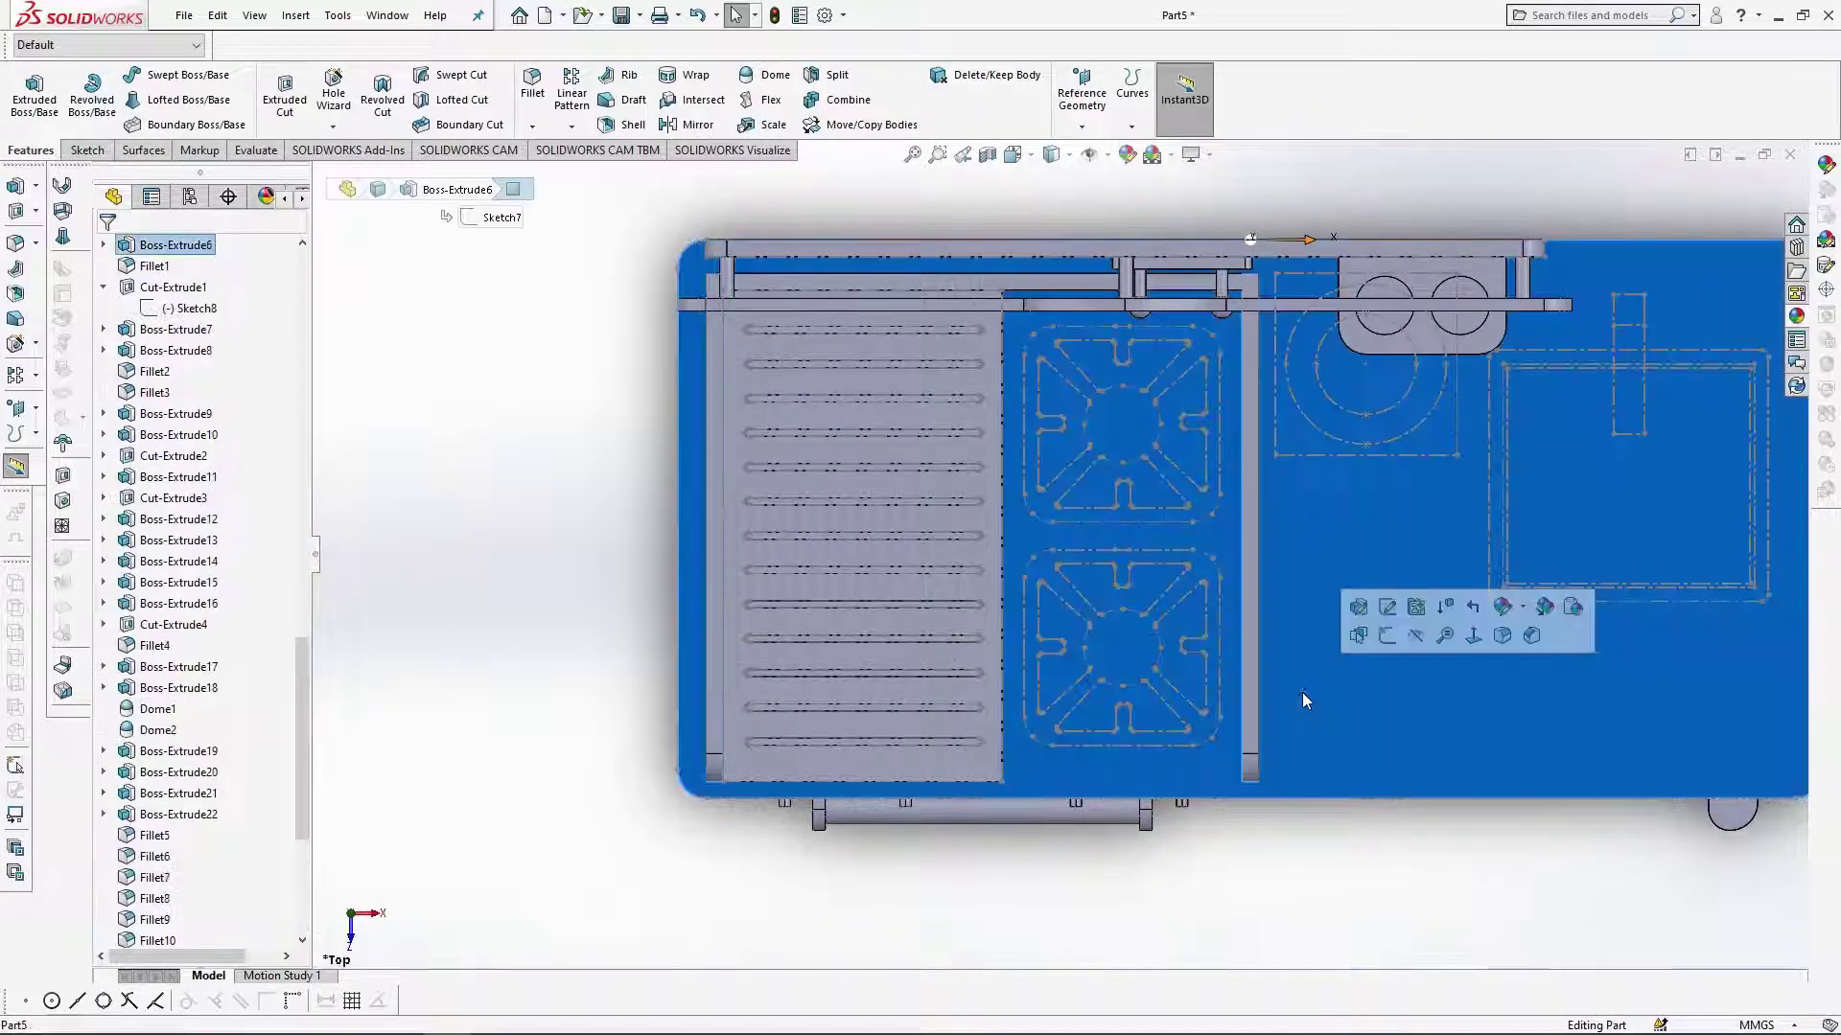
pyautogui.click(1389, 646)
pyautogui.rightClick(1175, 556)
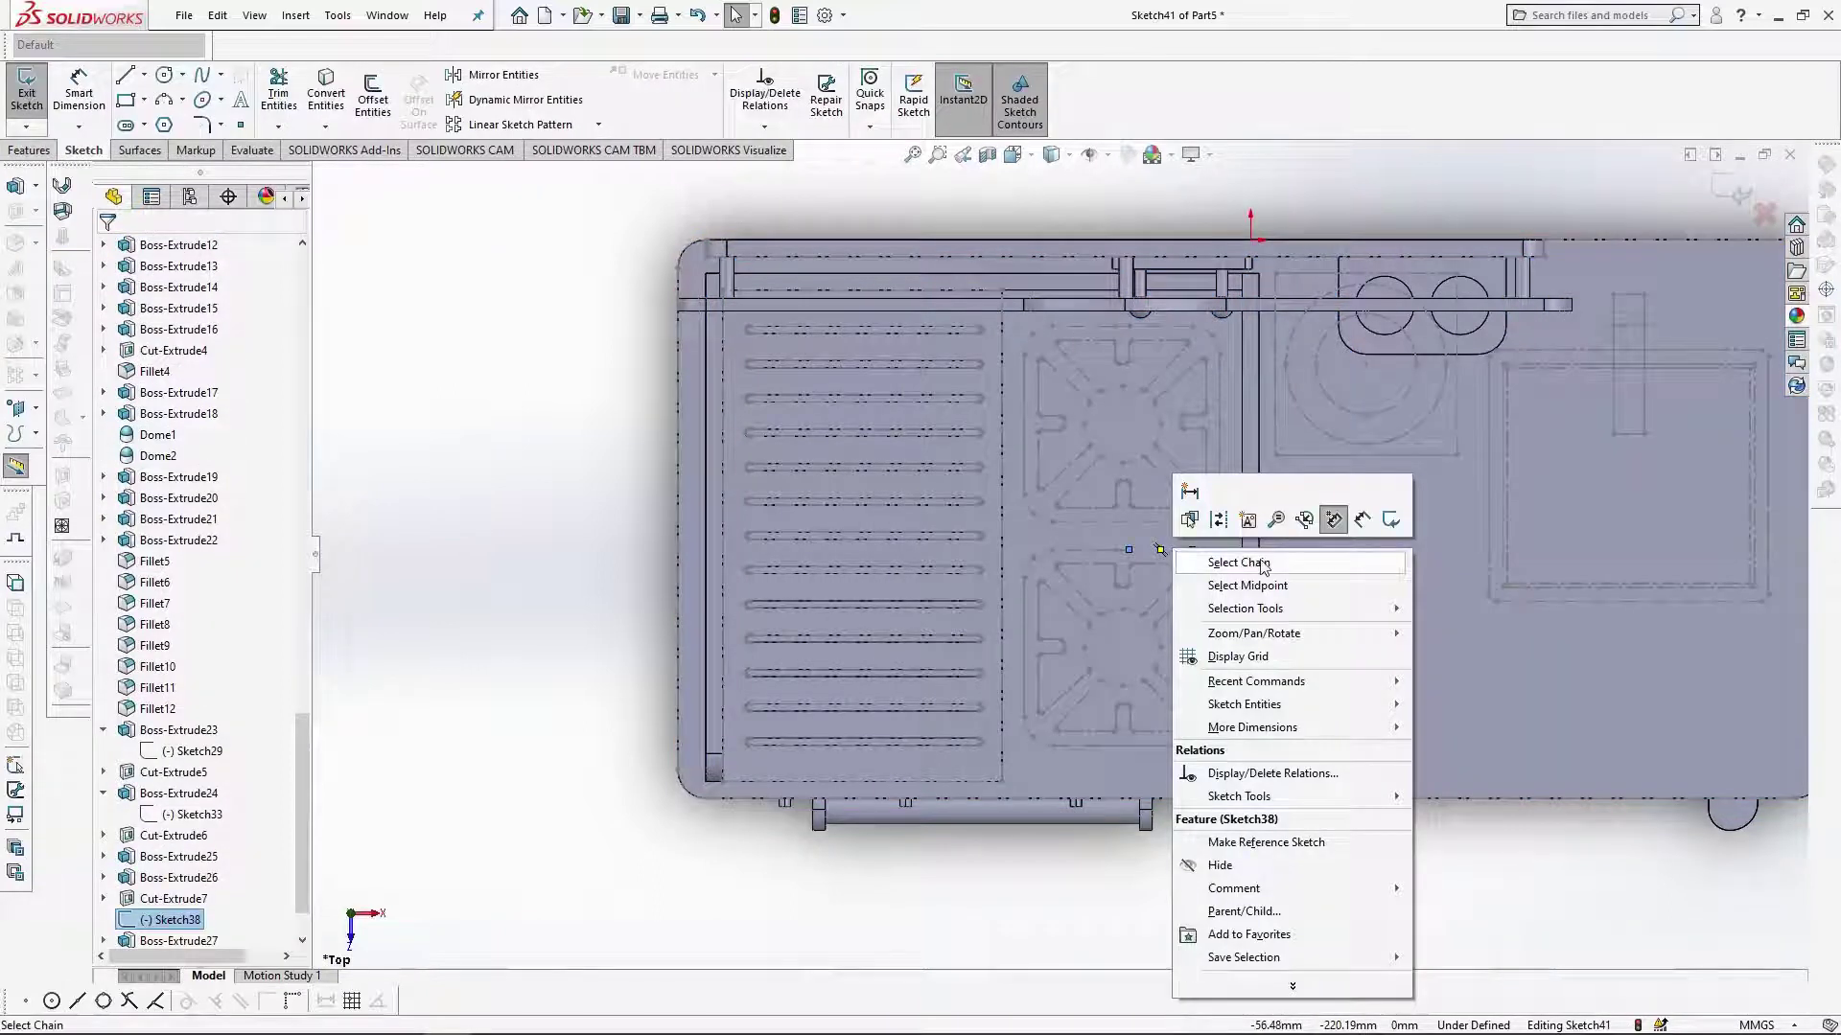
pyautogui.click(1263, 566)
pyautogui.rightClick(1166, 565)
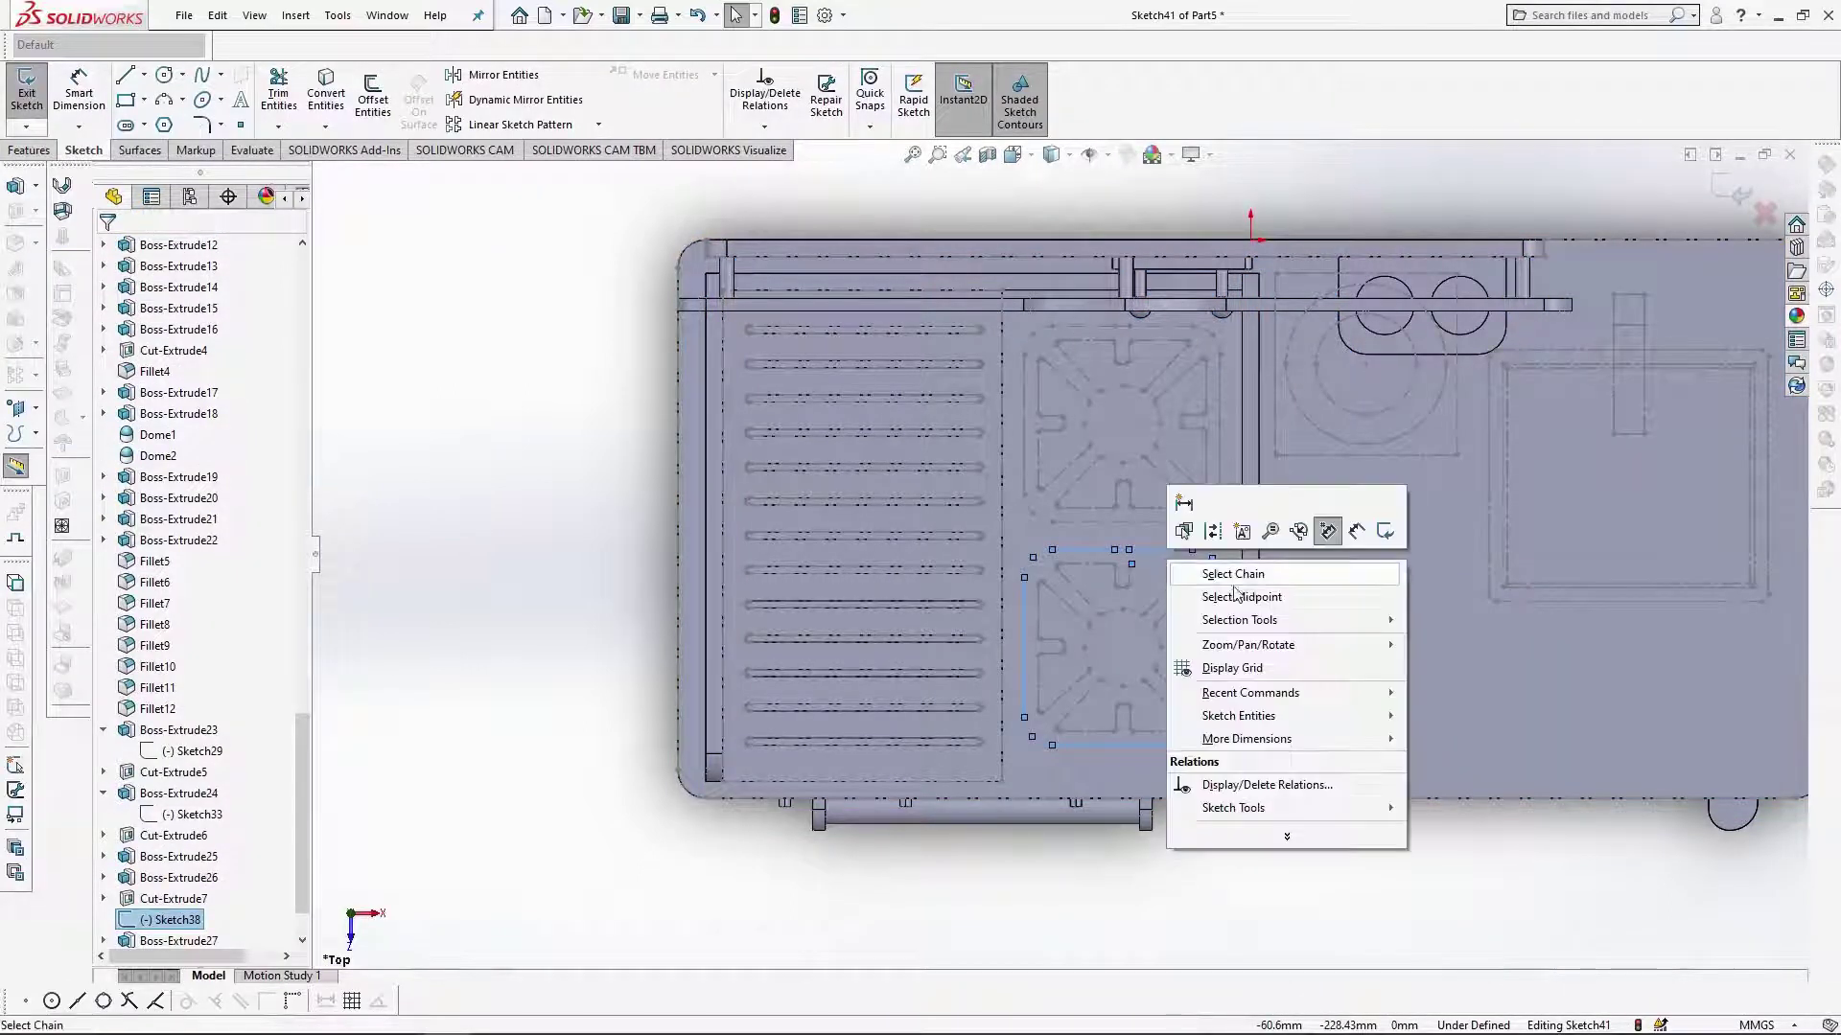
pyautogui.click(1246, 575)
pyautogui.rightClick(1187, 600)
pyautogui.click(1258, 611)
pyautogui.rightClick(1091, 621)
pyautogui.click(1162, 632)
pyautogui.rightClick(1091, 691)
pyautogui.click(1167, 701)
pyautogui.rightClick(1124, 515)
pyautogui.click(1195, 525)
pyautogui.rightClick(1085, 370)
pyautogui.click(1155, 380)
pyautogui.rightClick(1171, 387)
pyautogui.click(1242, 398)
pyautogui.click(326, 93)
# Extrude the two burner grates 9 mm without merging them into the countertop.
pyautogui.click(31, 151)
pyautogui.click(33, 93)
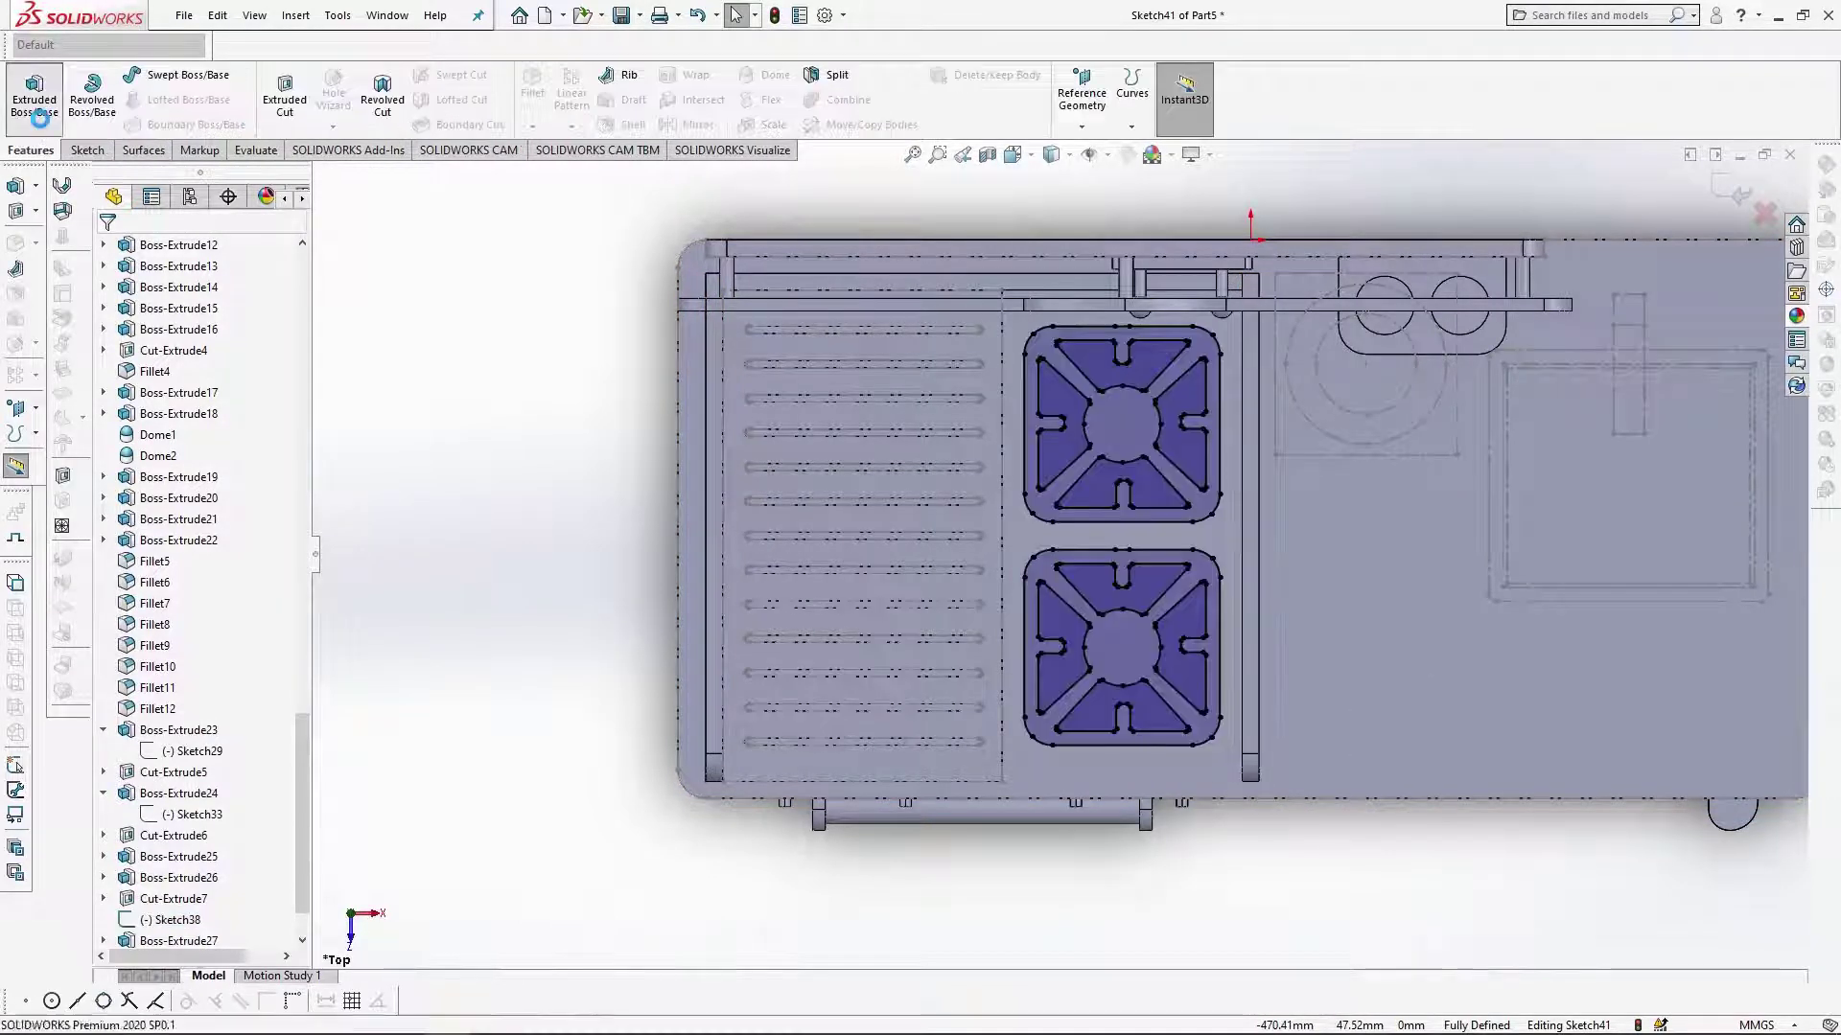
pyautogui.click(201, 464)
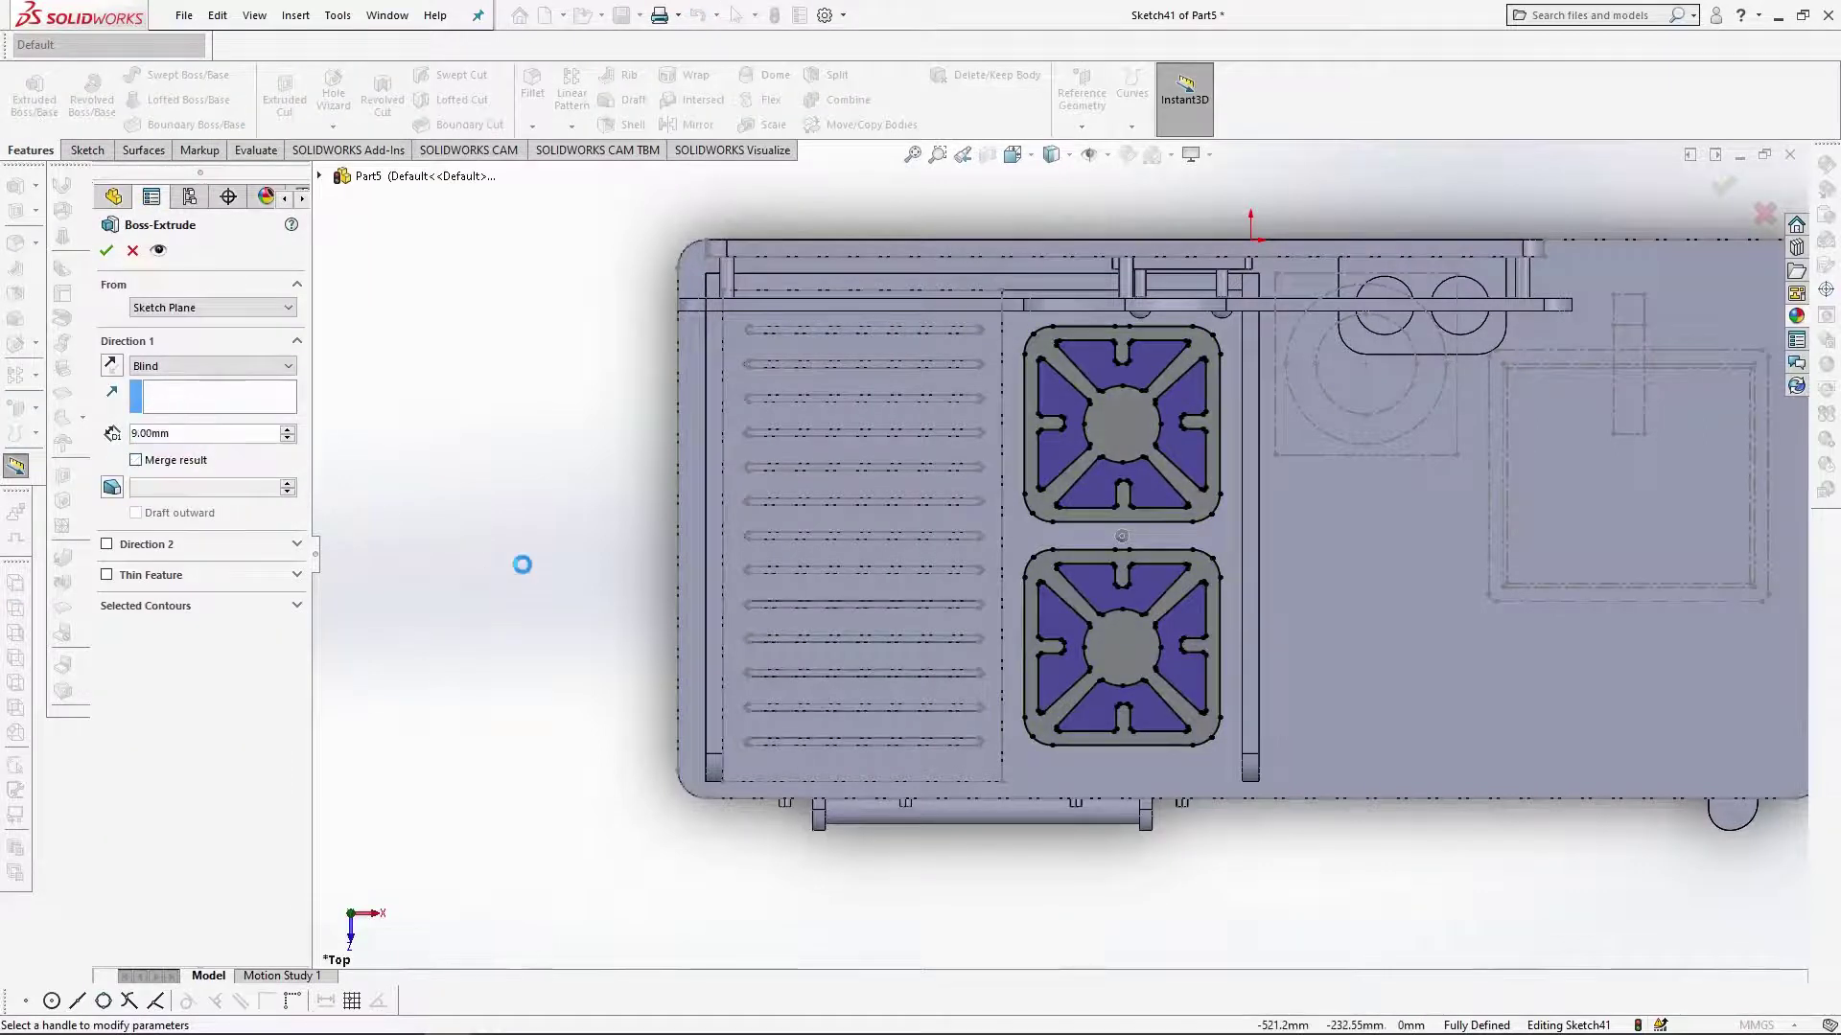
pyautogui.press('Return')
# Sketch a 130 mm square on the countertop, tracing the layout outline around the concentric circles.
pyautogui.scroll(3, 1459, 660)
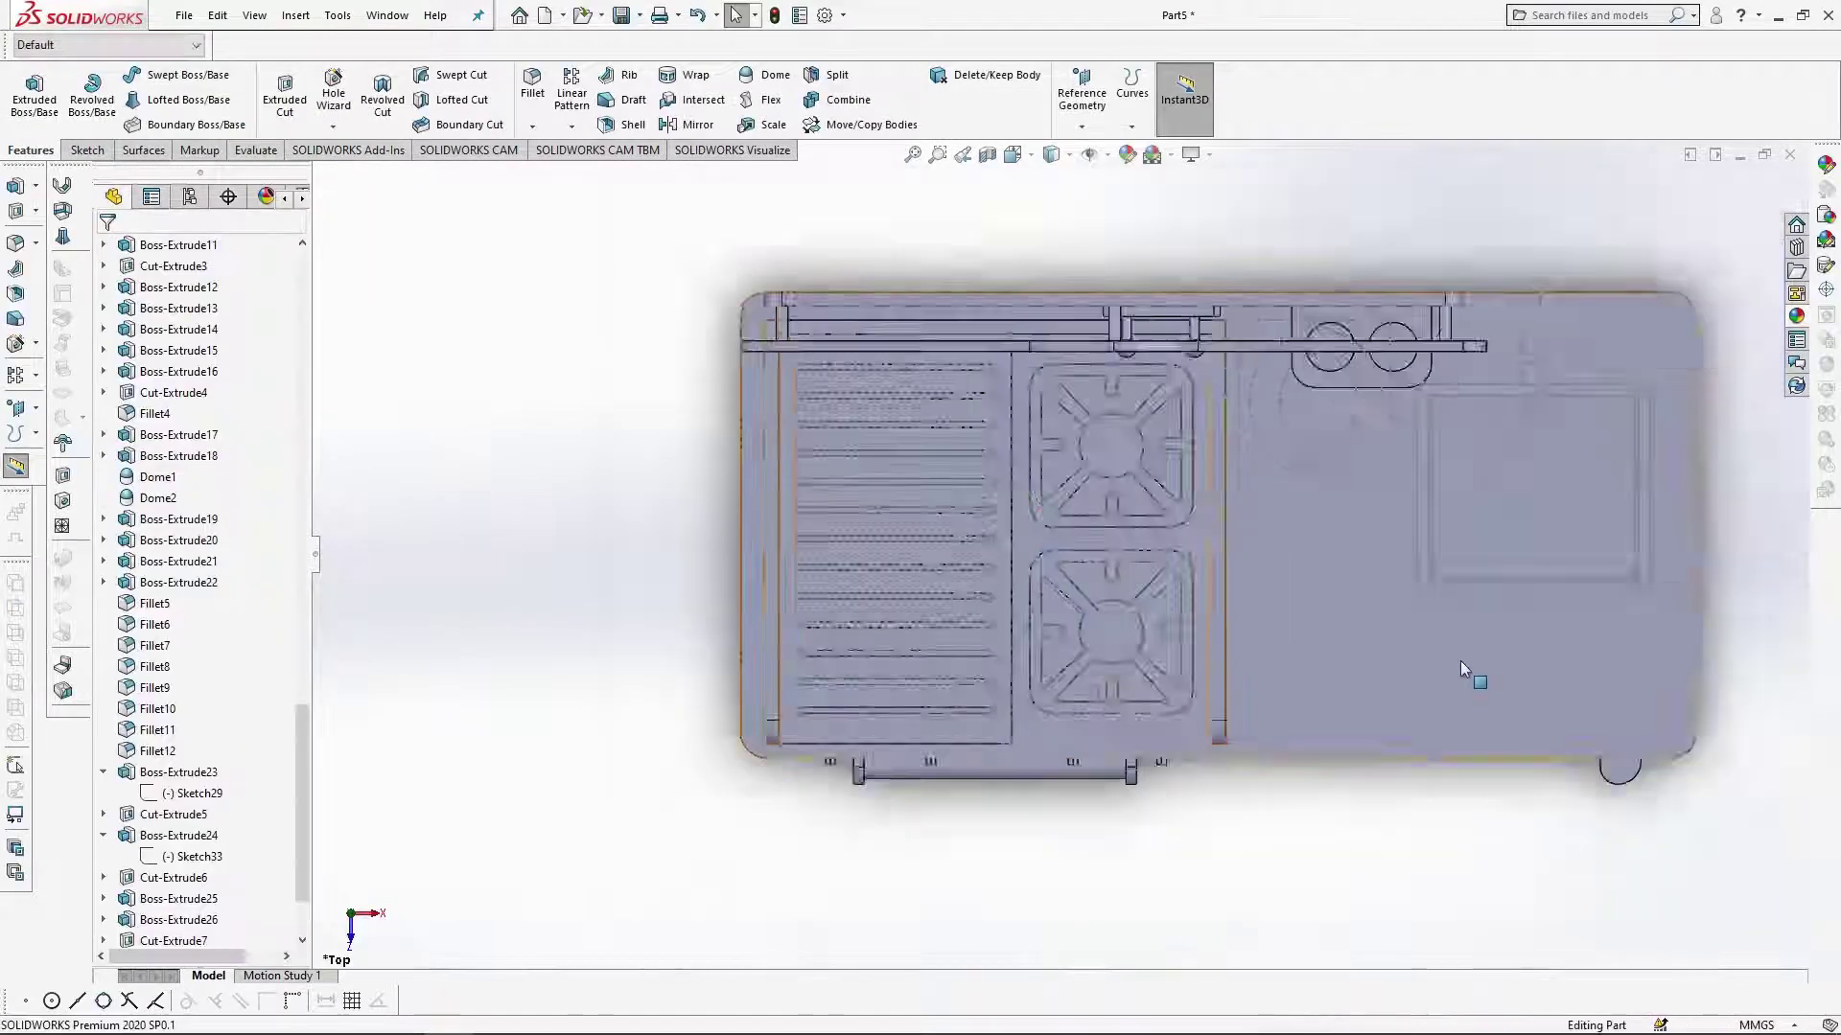
pyautogui.scroll(-2, 1380, 575)
pyautogui.moveTo(1239, 590); pyautogui.dragTo(1347, 575, button='middle')
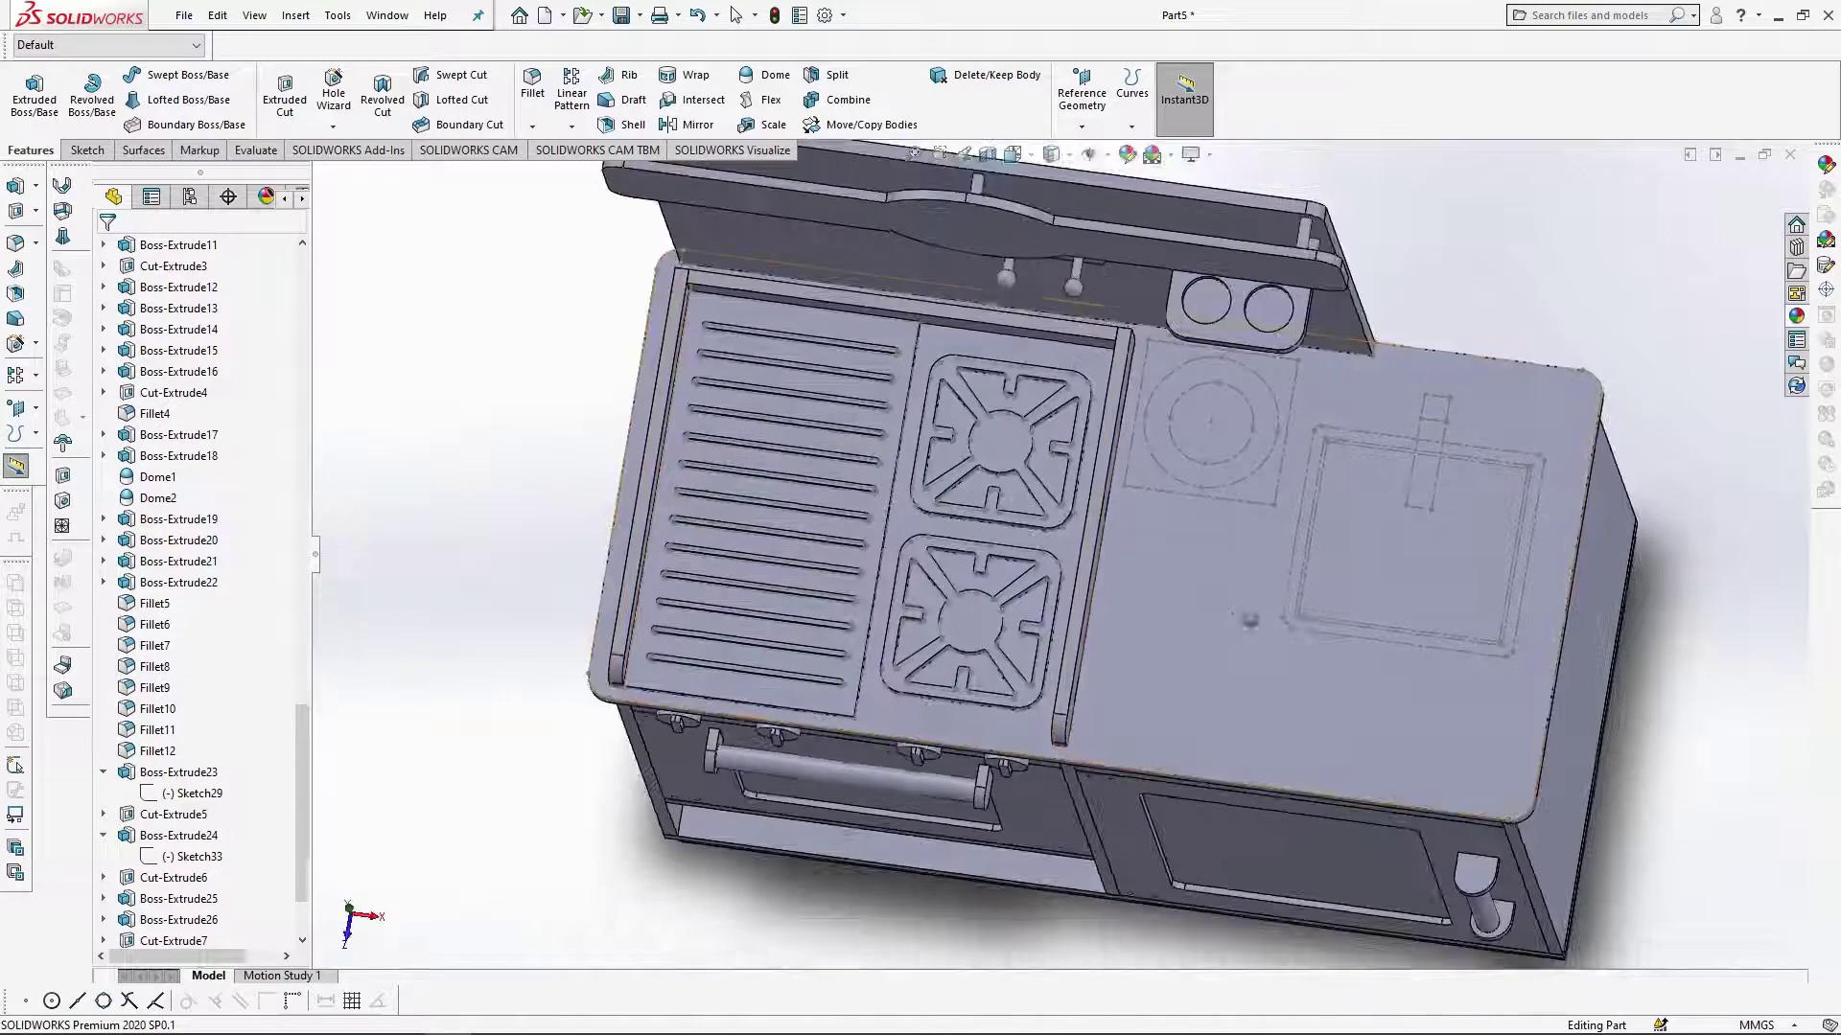
pyautogui.click(1361, 585)
pyautogui.click(1318, 556)
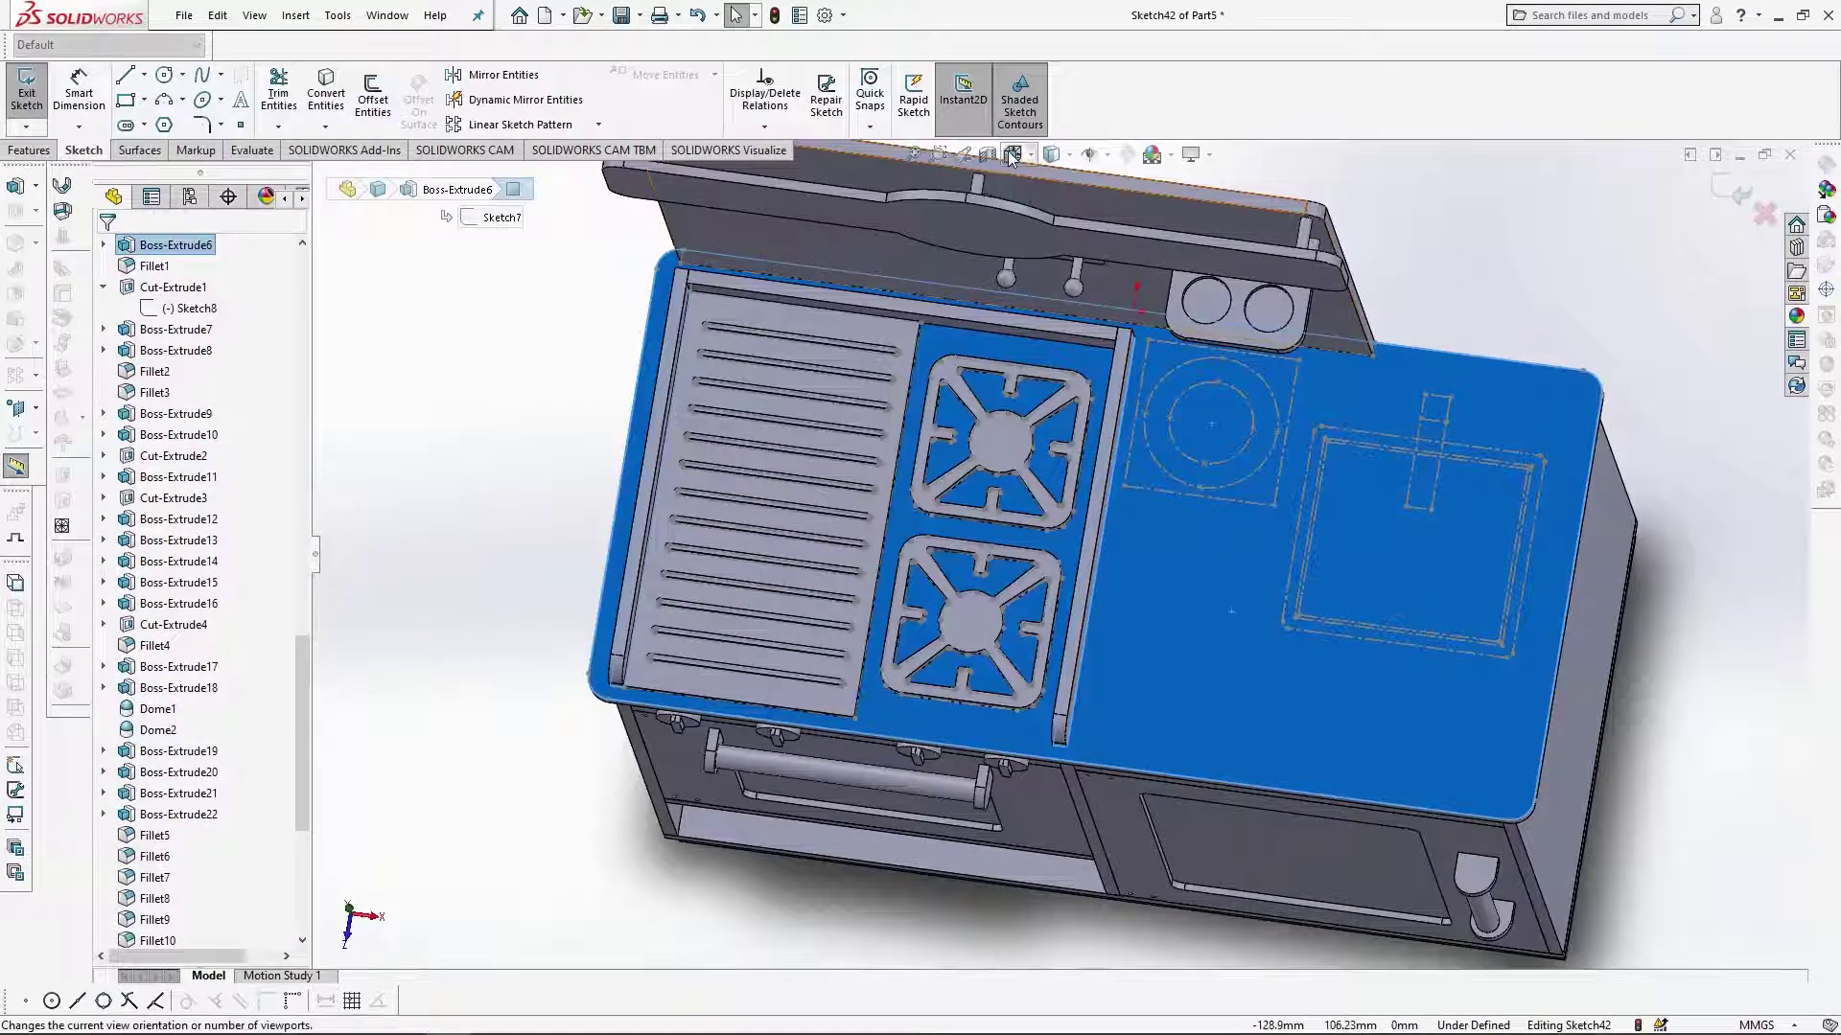
pyautogui.click(1013, 157)
pyautogui.click(1044, 208)
pyautogui.scroll(-3, 1136, 455)
pyautogui.click(125, 99)
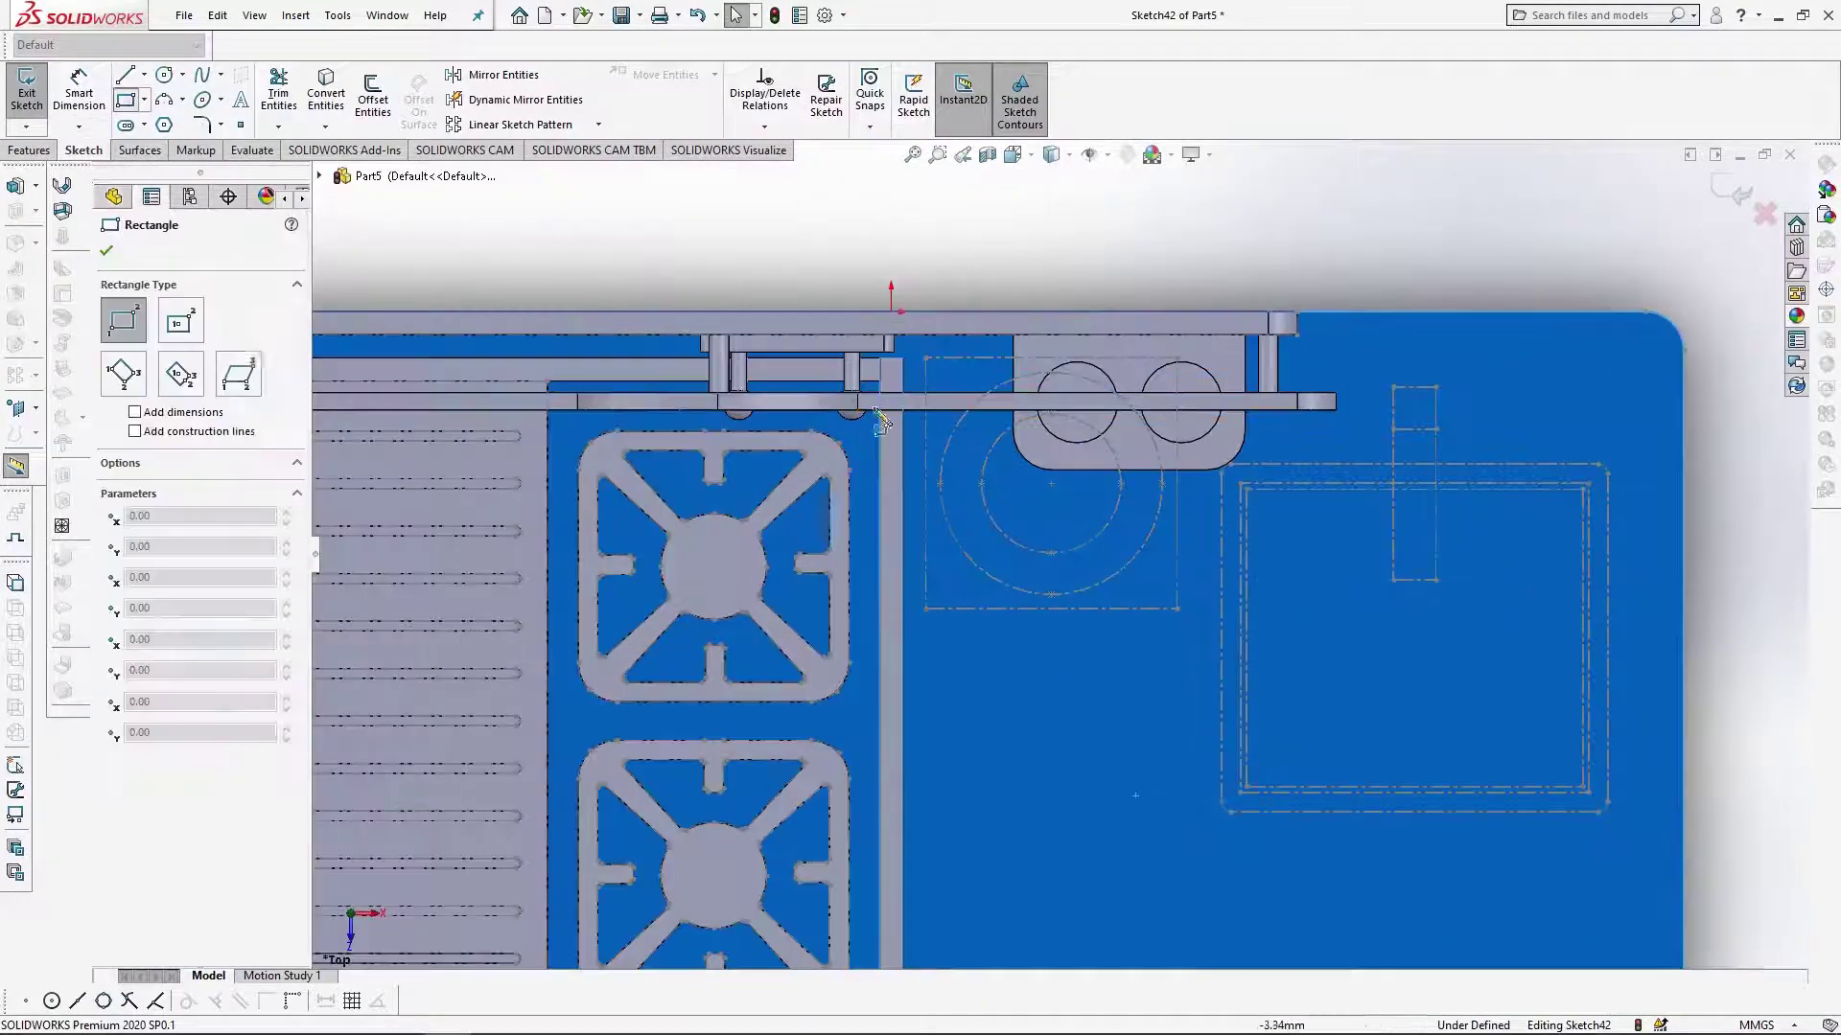
pyautogui.click(928, 361)
pyautogui.click(1177, 610)
# Extrude the square beside the burners into a raised plate on the countertop.
pyautogui.click(28, 149)
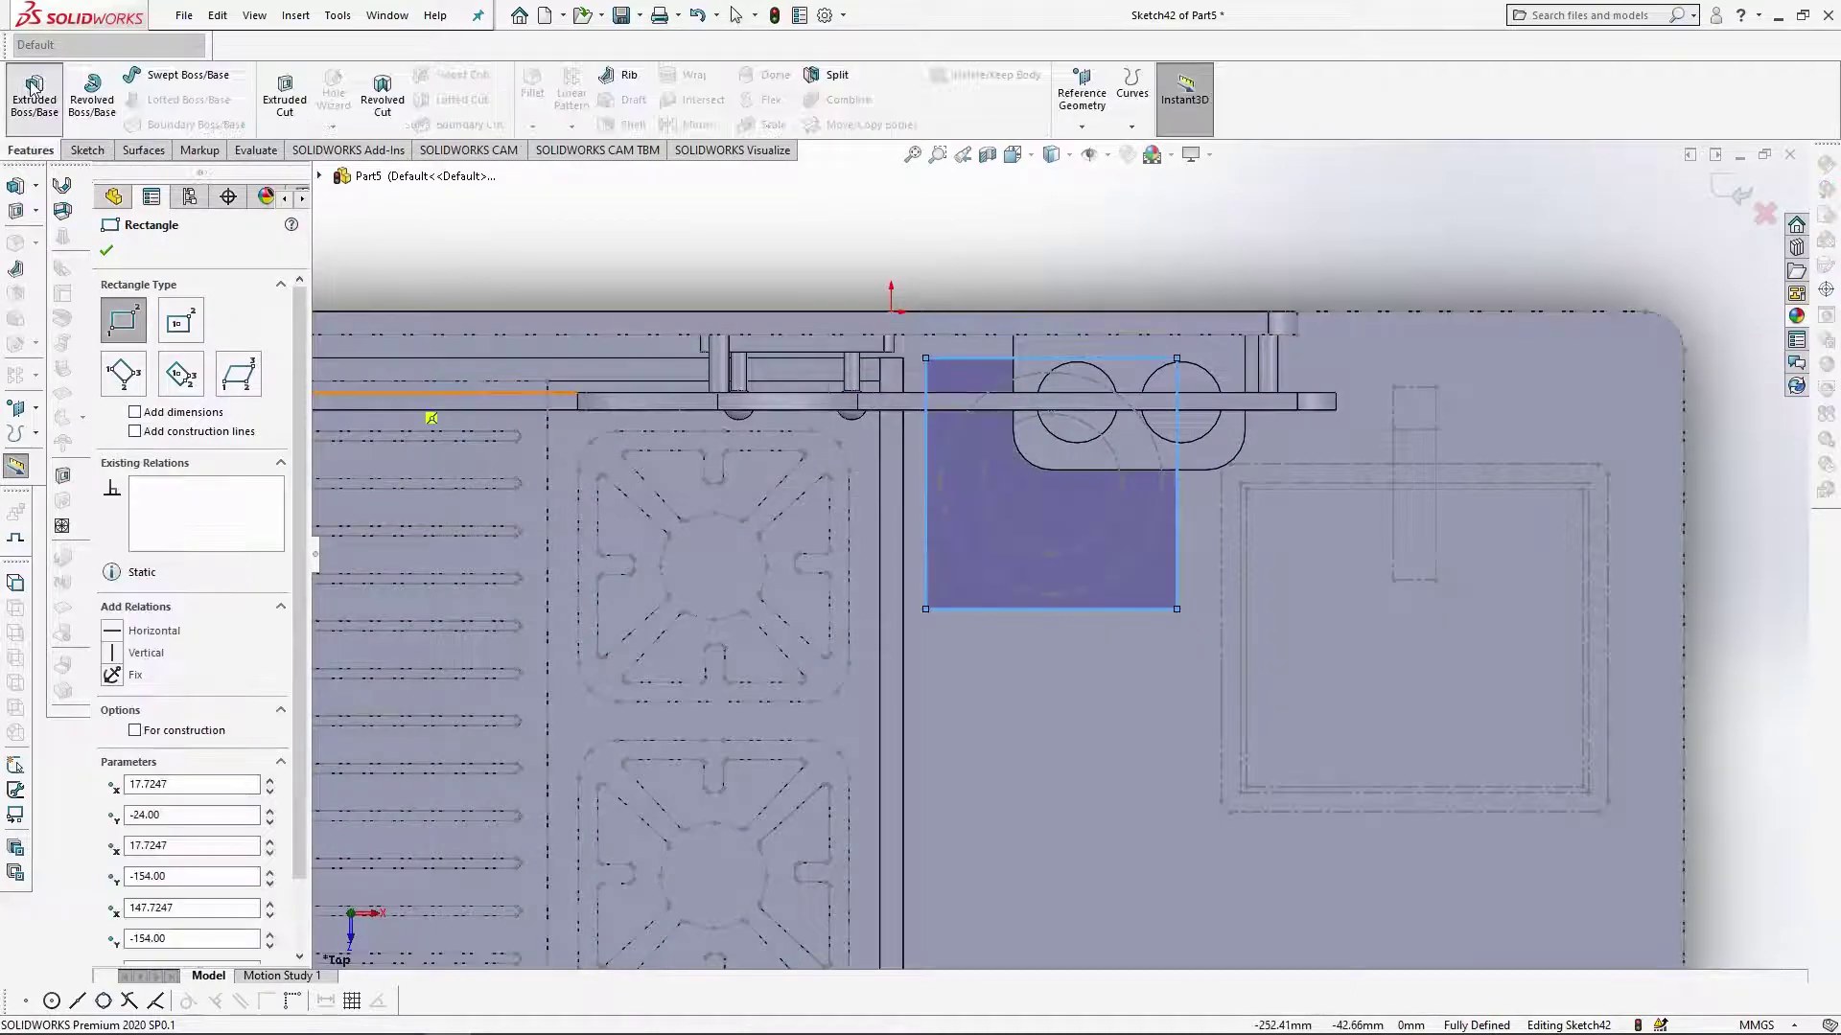
pyautogui.click(34, 91)
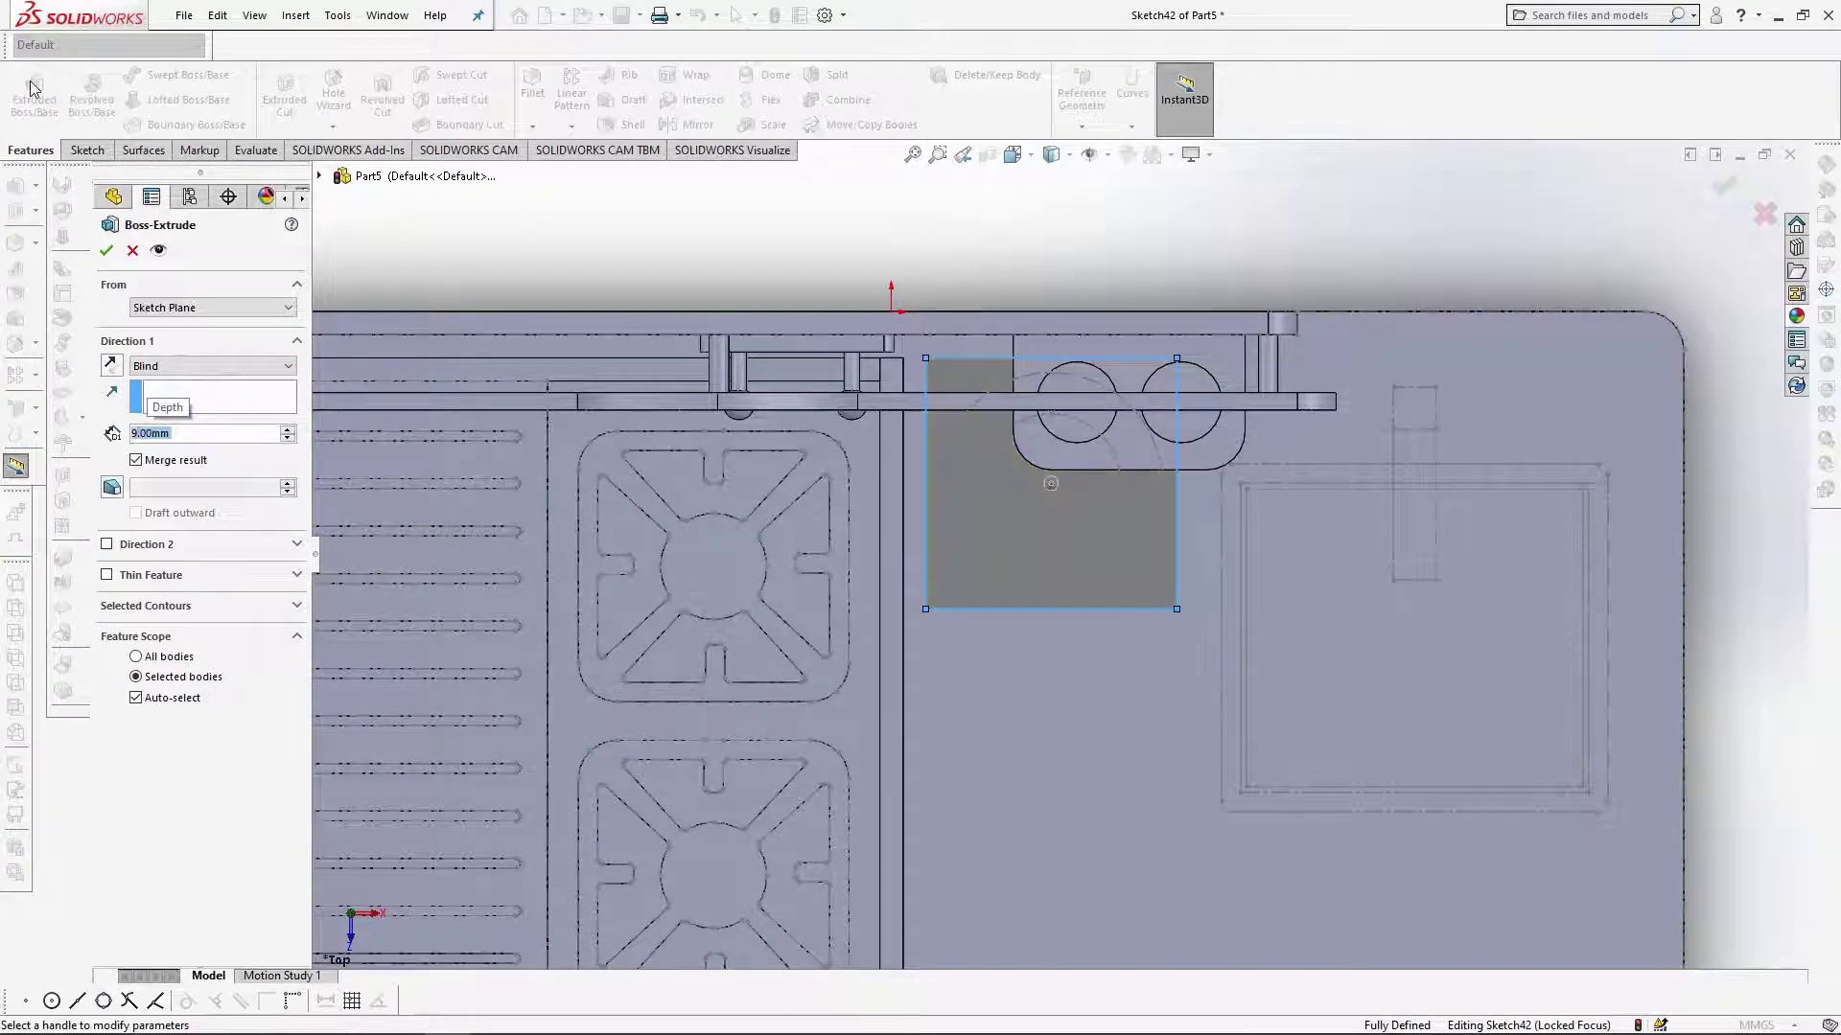
pyautogui.press('Return')
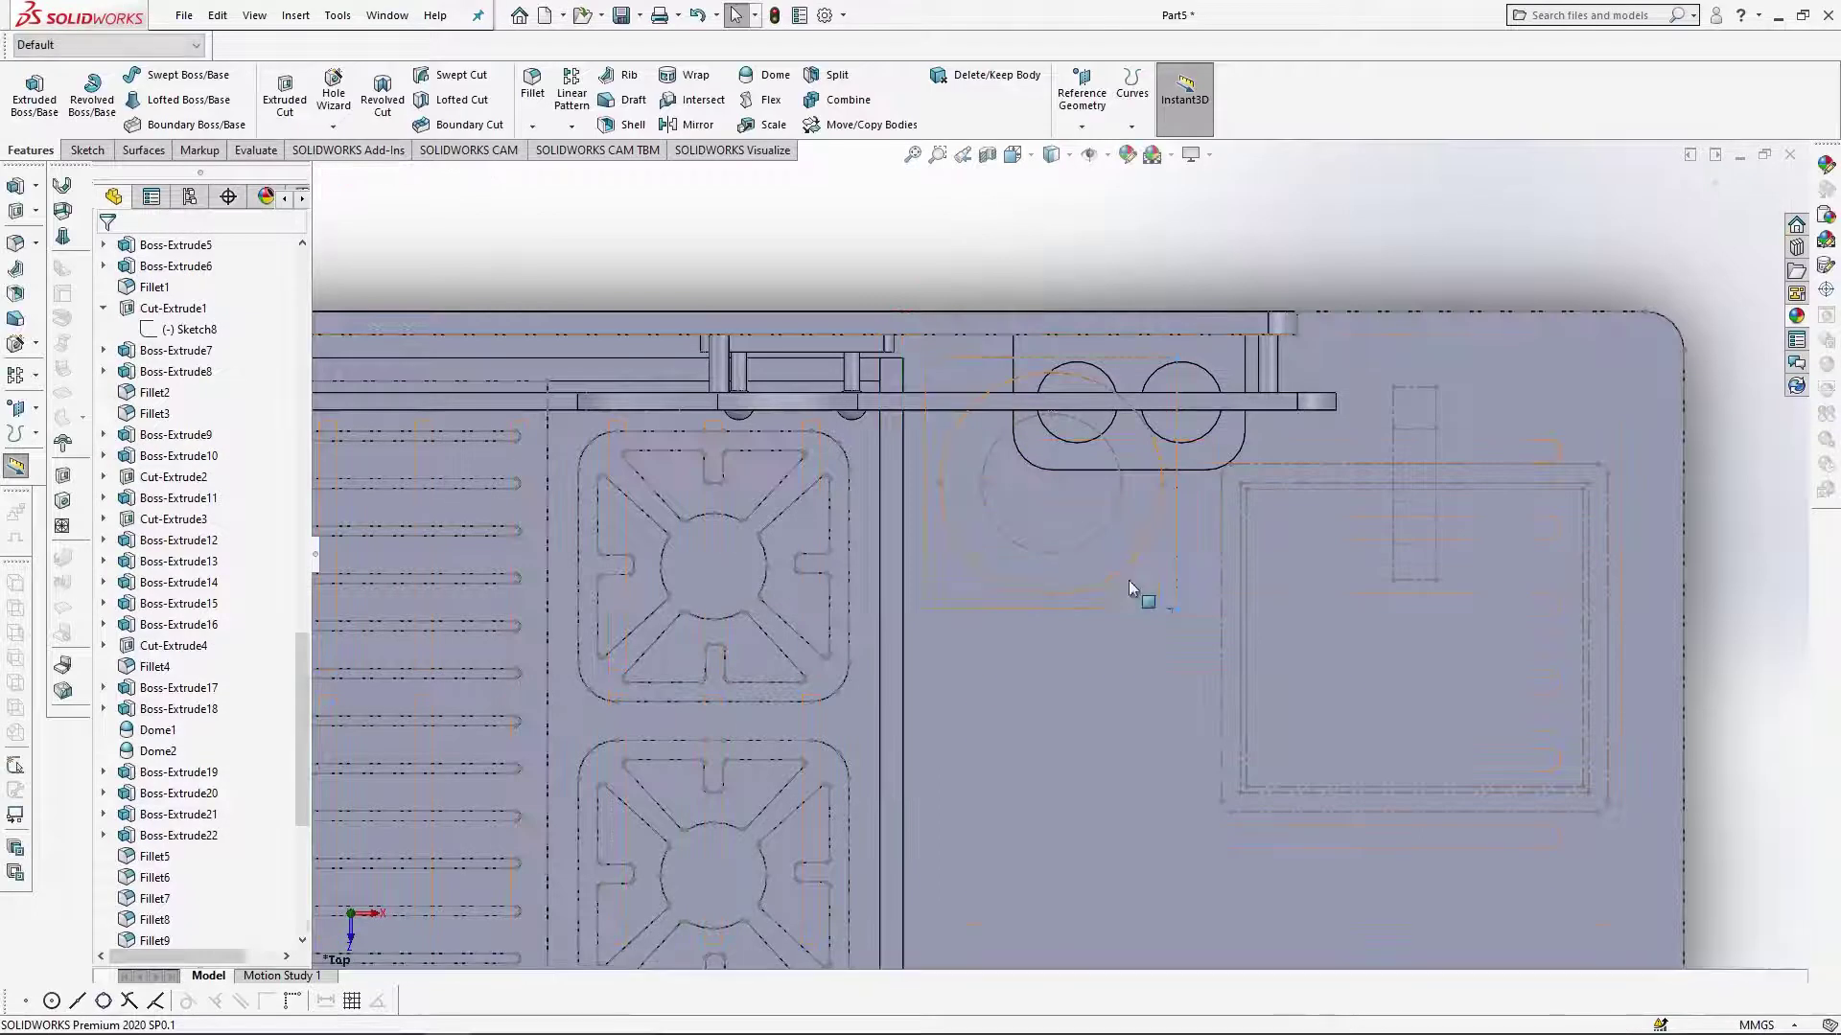
# Sketch a 115 mm diameter circle on the square plate, matching the outer ring of the layout.
pyautogui.click(1129, 579)
pyautogui.click(1231, 505)
pyautogui.click(165, 74)
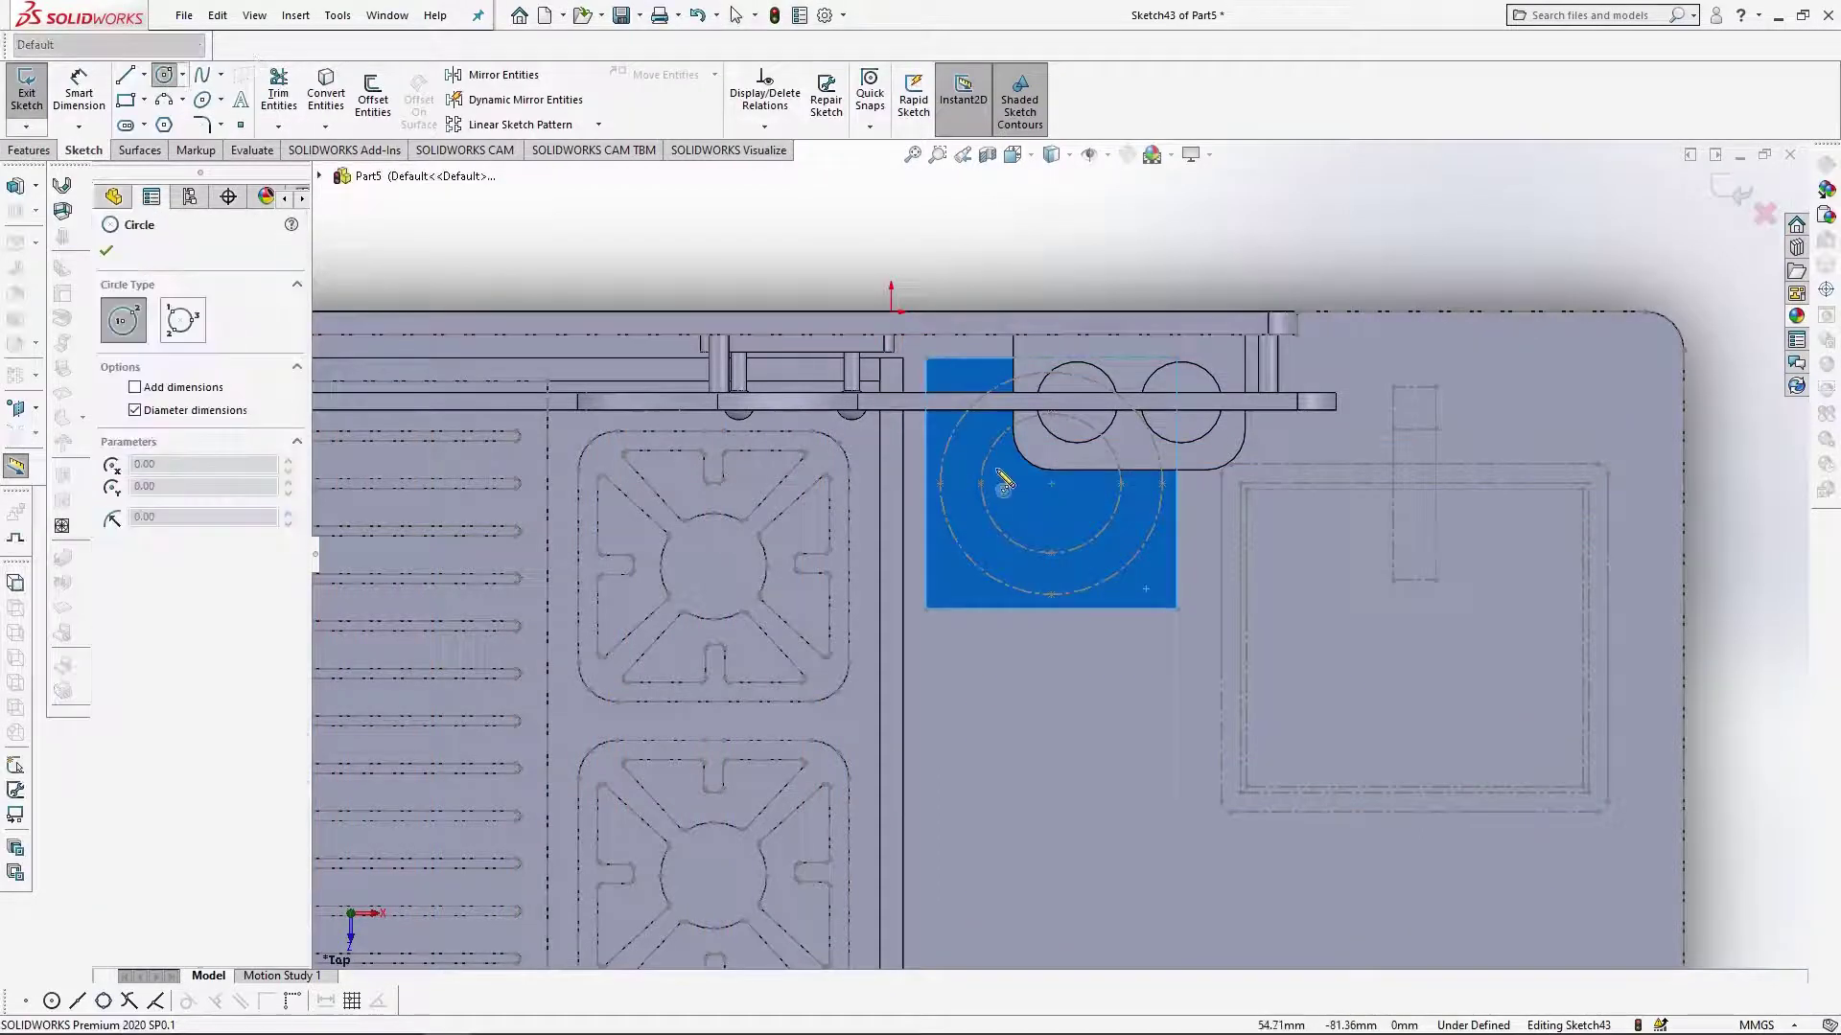
pyautogui.moveTo(1052, 485); pyautogui.dragTo(1052, 595)
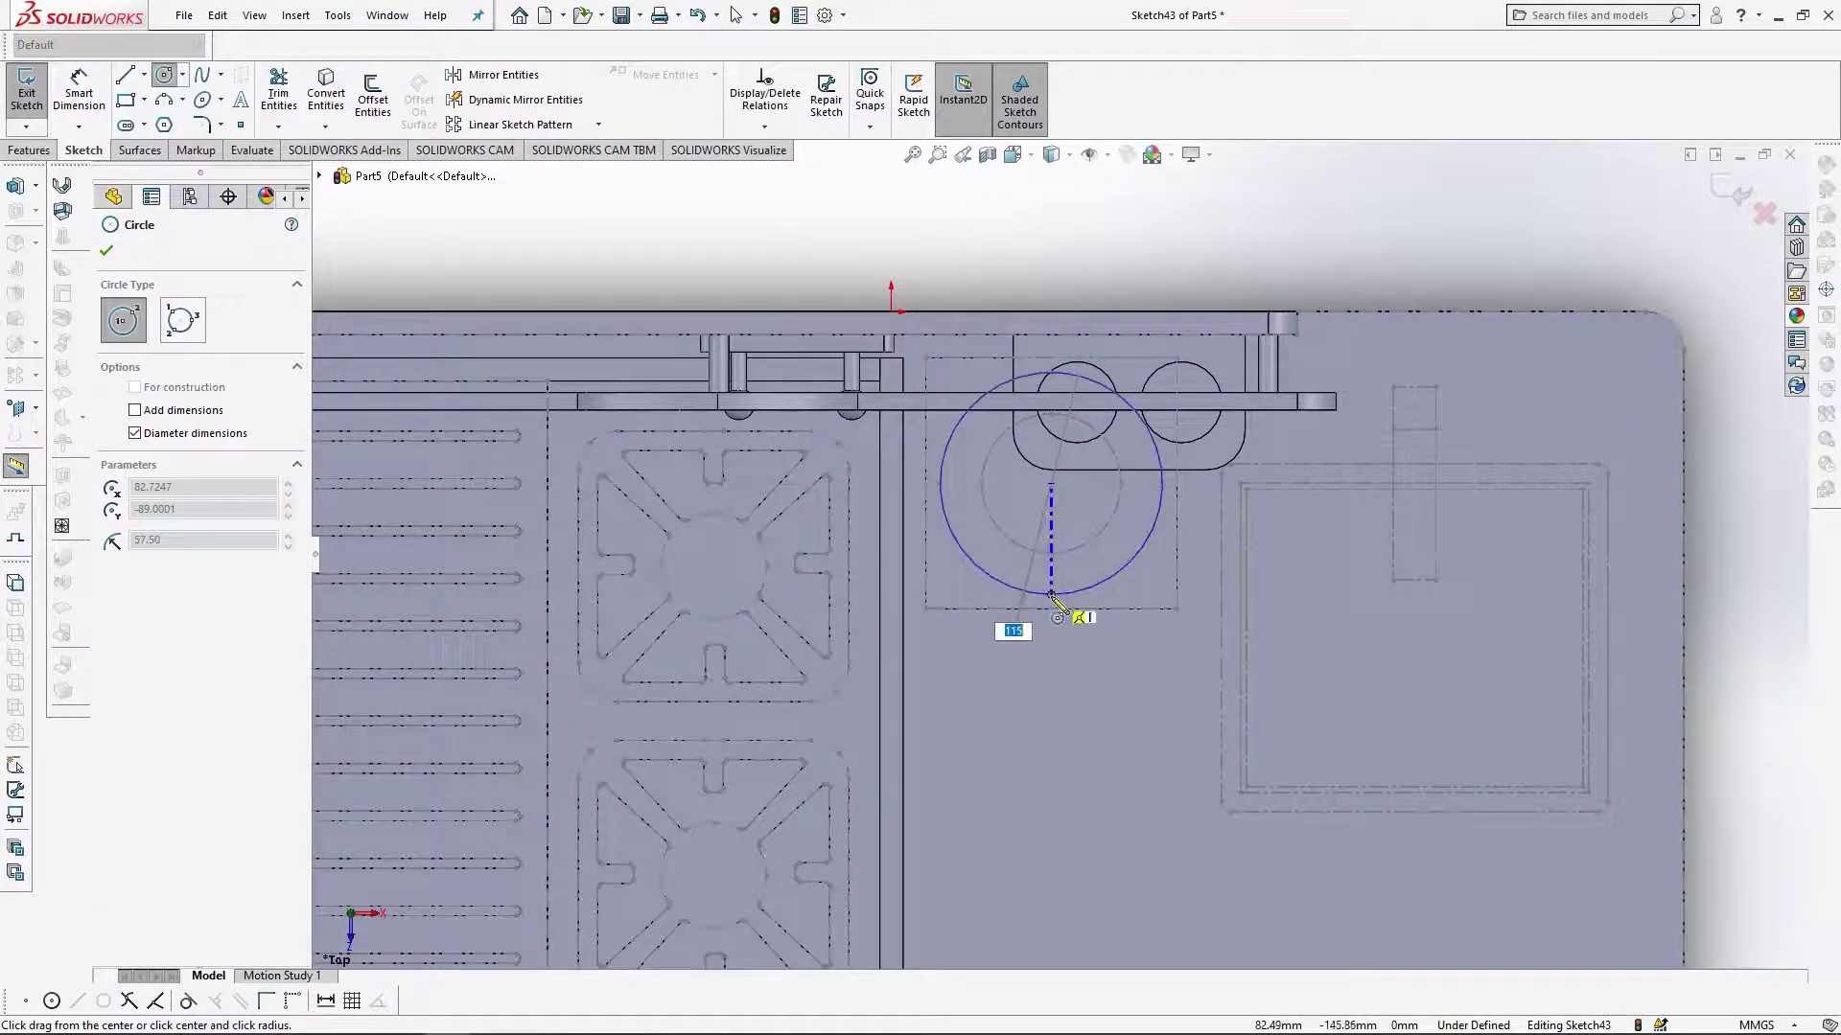
# Extrude the circle on the square plate as a disc without merging it into the plate.
pyautogui.click(28, 150)
pyautogui.click(34, 95)
pyautogui.click(143, 457)
pyautogui.press('Return')
# Sketch a concentric circle on the disc's top face, matching the inner ring of the layout.
pyautogui.click(1100, 557)
pyautogui.click(1183, 506)
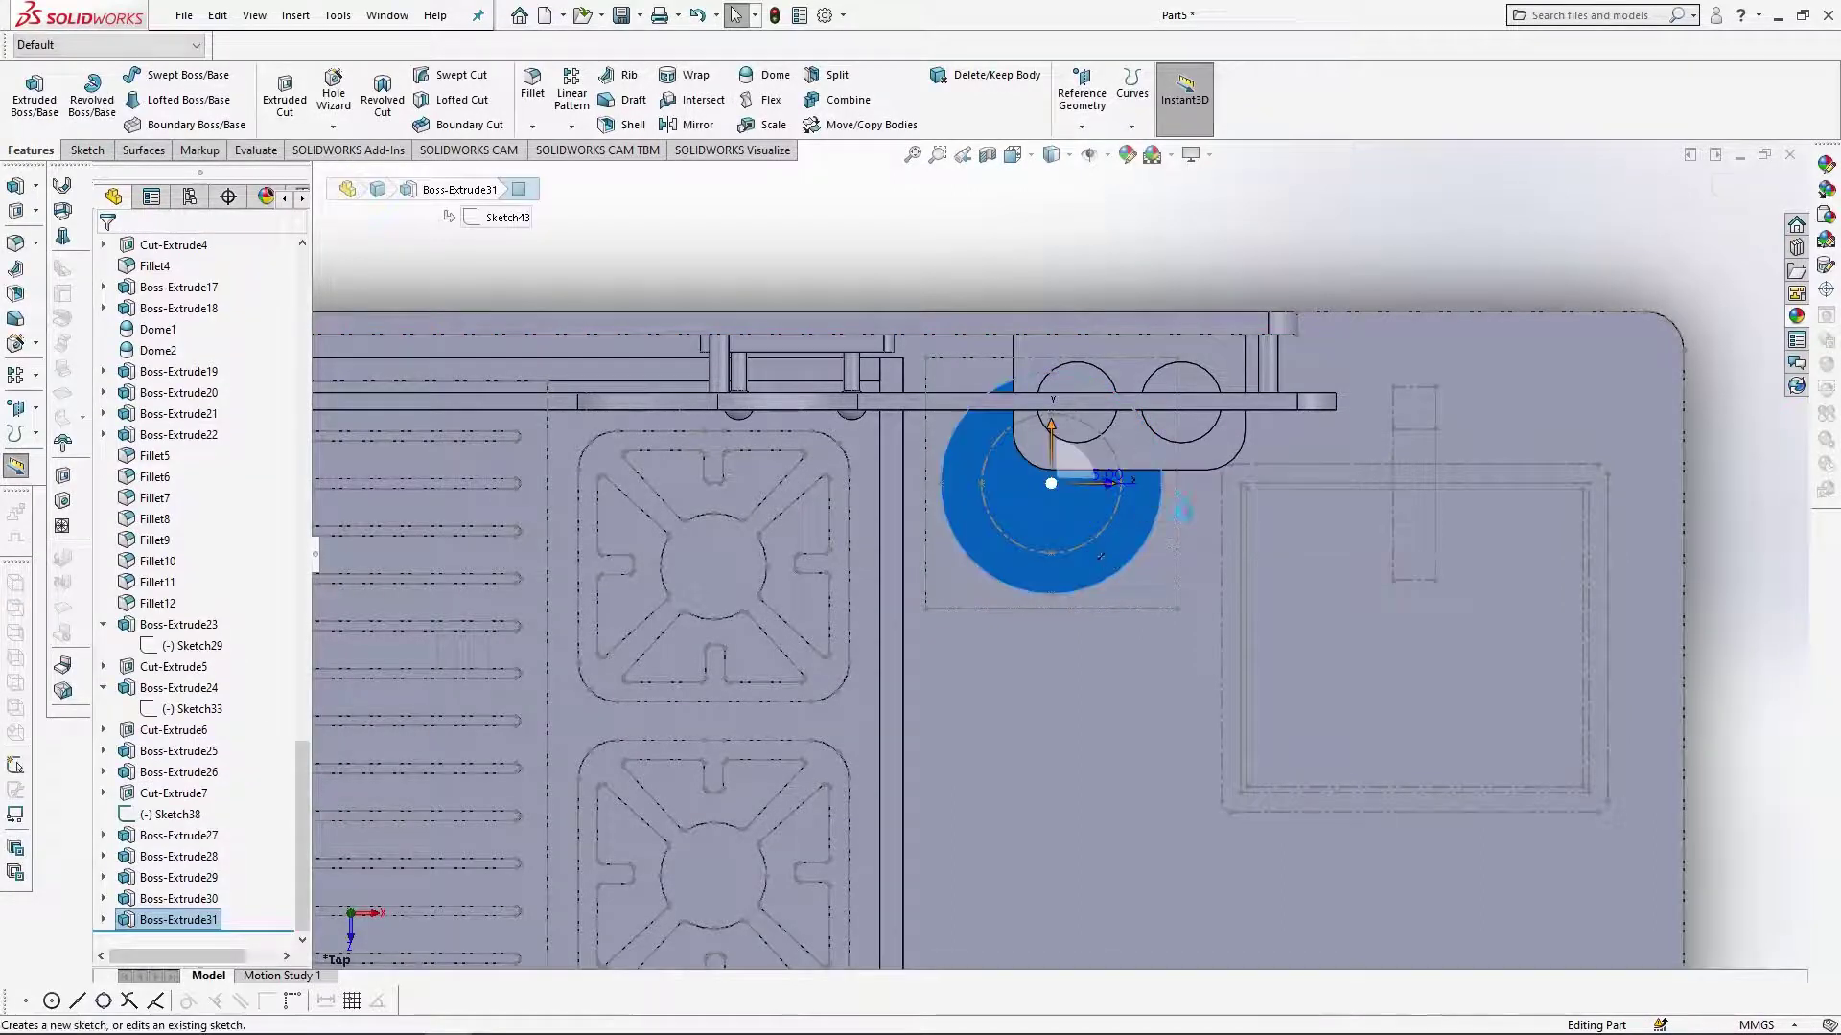
pyautogui.click(164, 74)
pyautogui.moveTo(1052, 484); pyautogui.dragTo(1058, 566)
# Cut the inner circle 2 mm deep into the disc.
pyautogui.click(29, 150)
pyautogui.click(284, 95)
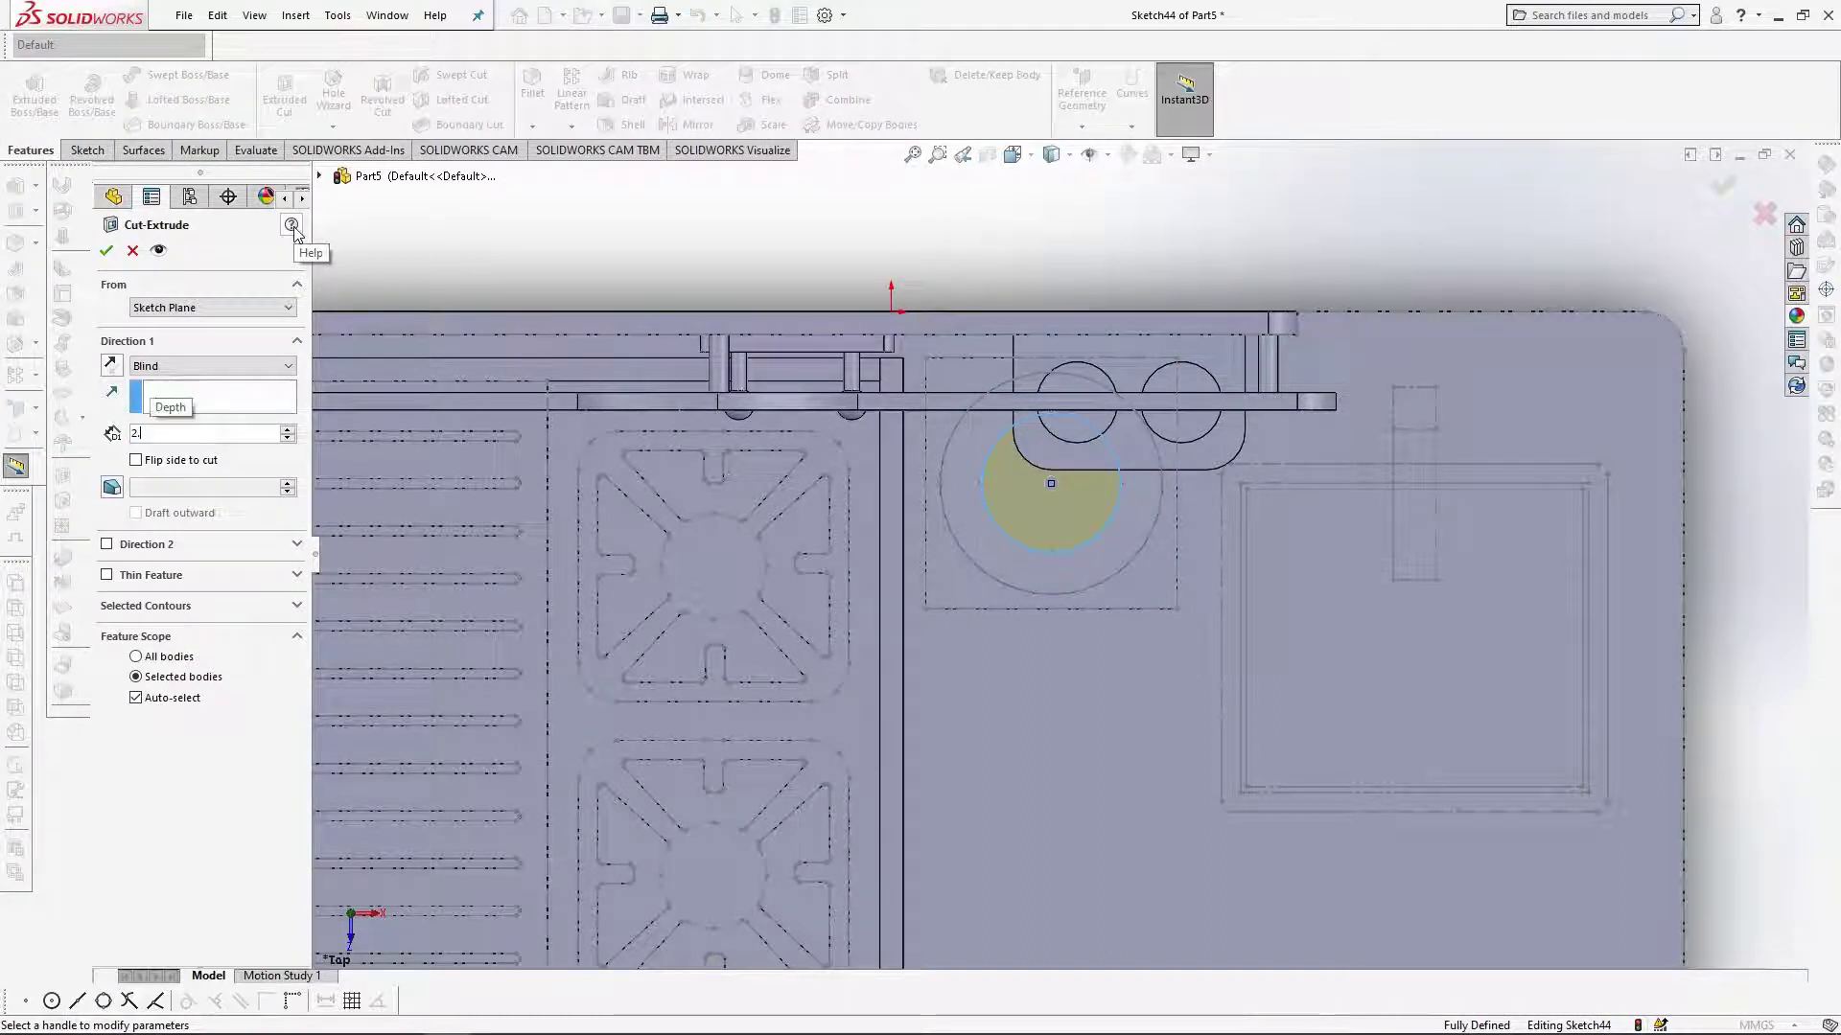
pyautogui.press('Return')
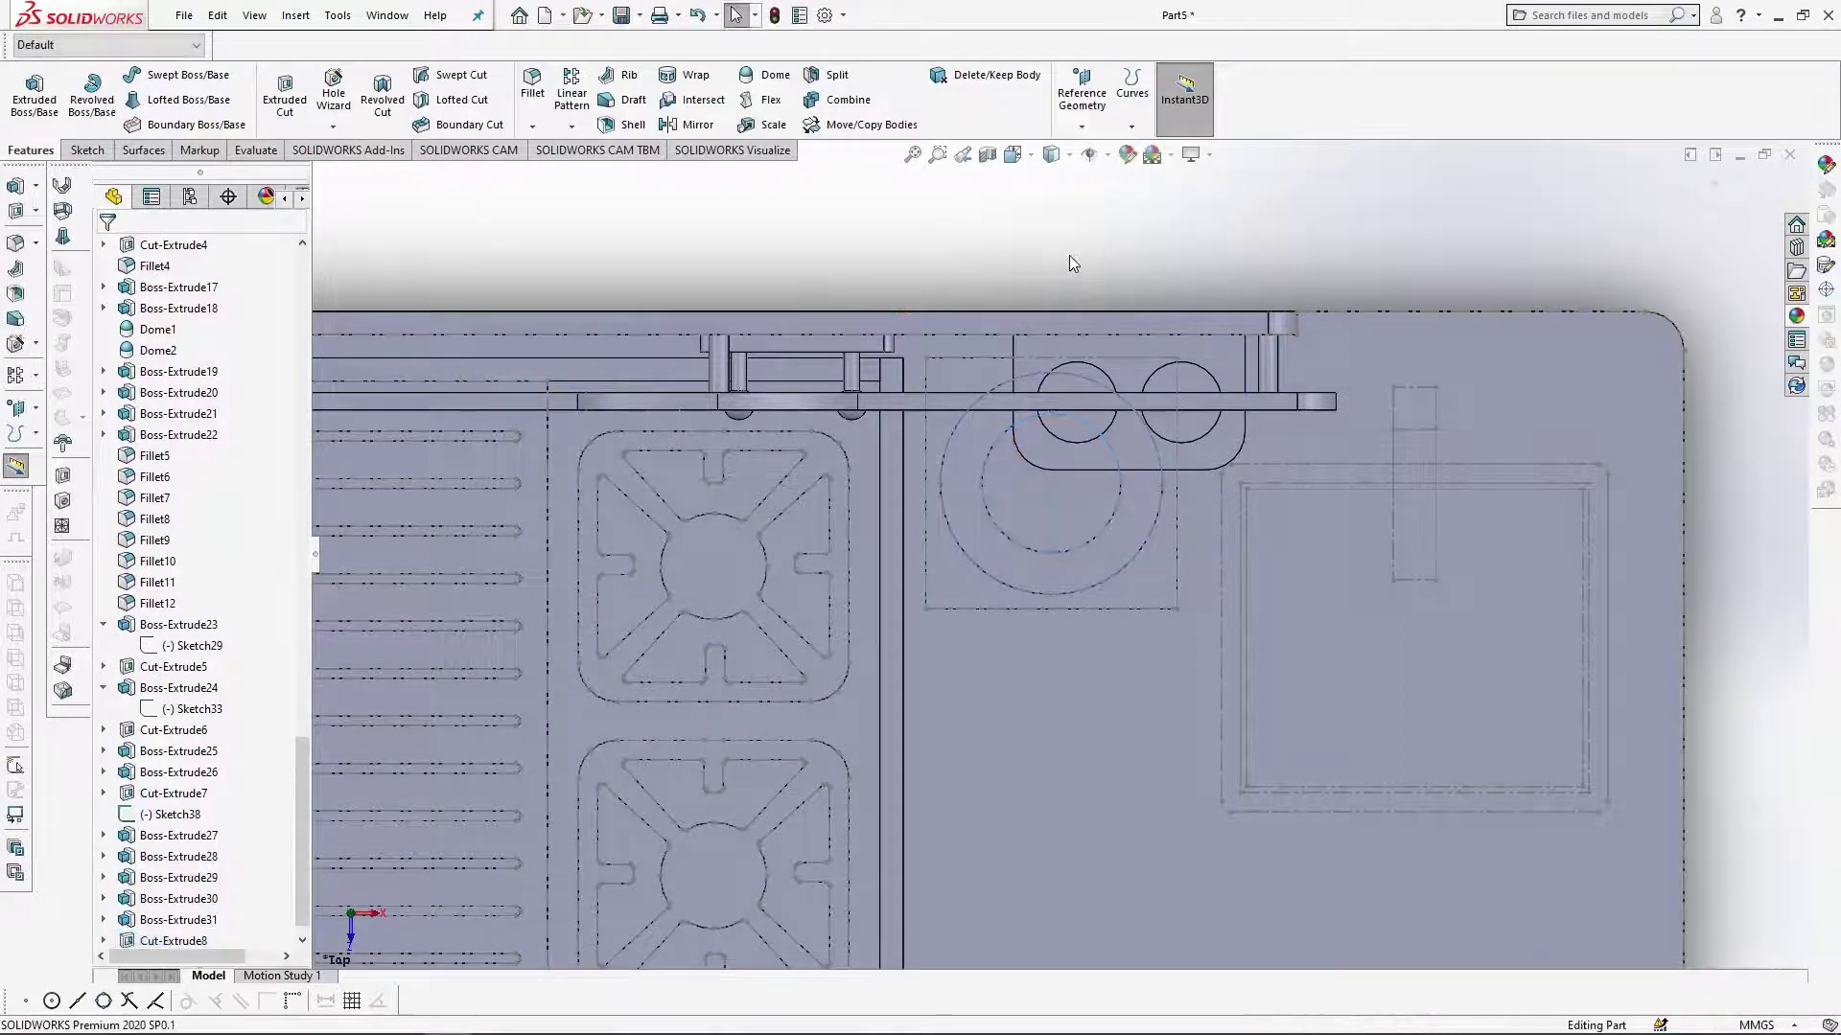
# Sketch a corner rectangle on the countertop, tracing the sink basin outline inside the outer rim of the layout.
pyautogui.scroll(5, 1414, 578)
pyautogui.scroll(-5, 1238, 527)
pyautogui.click(1240, 513)
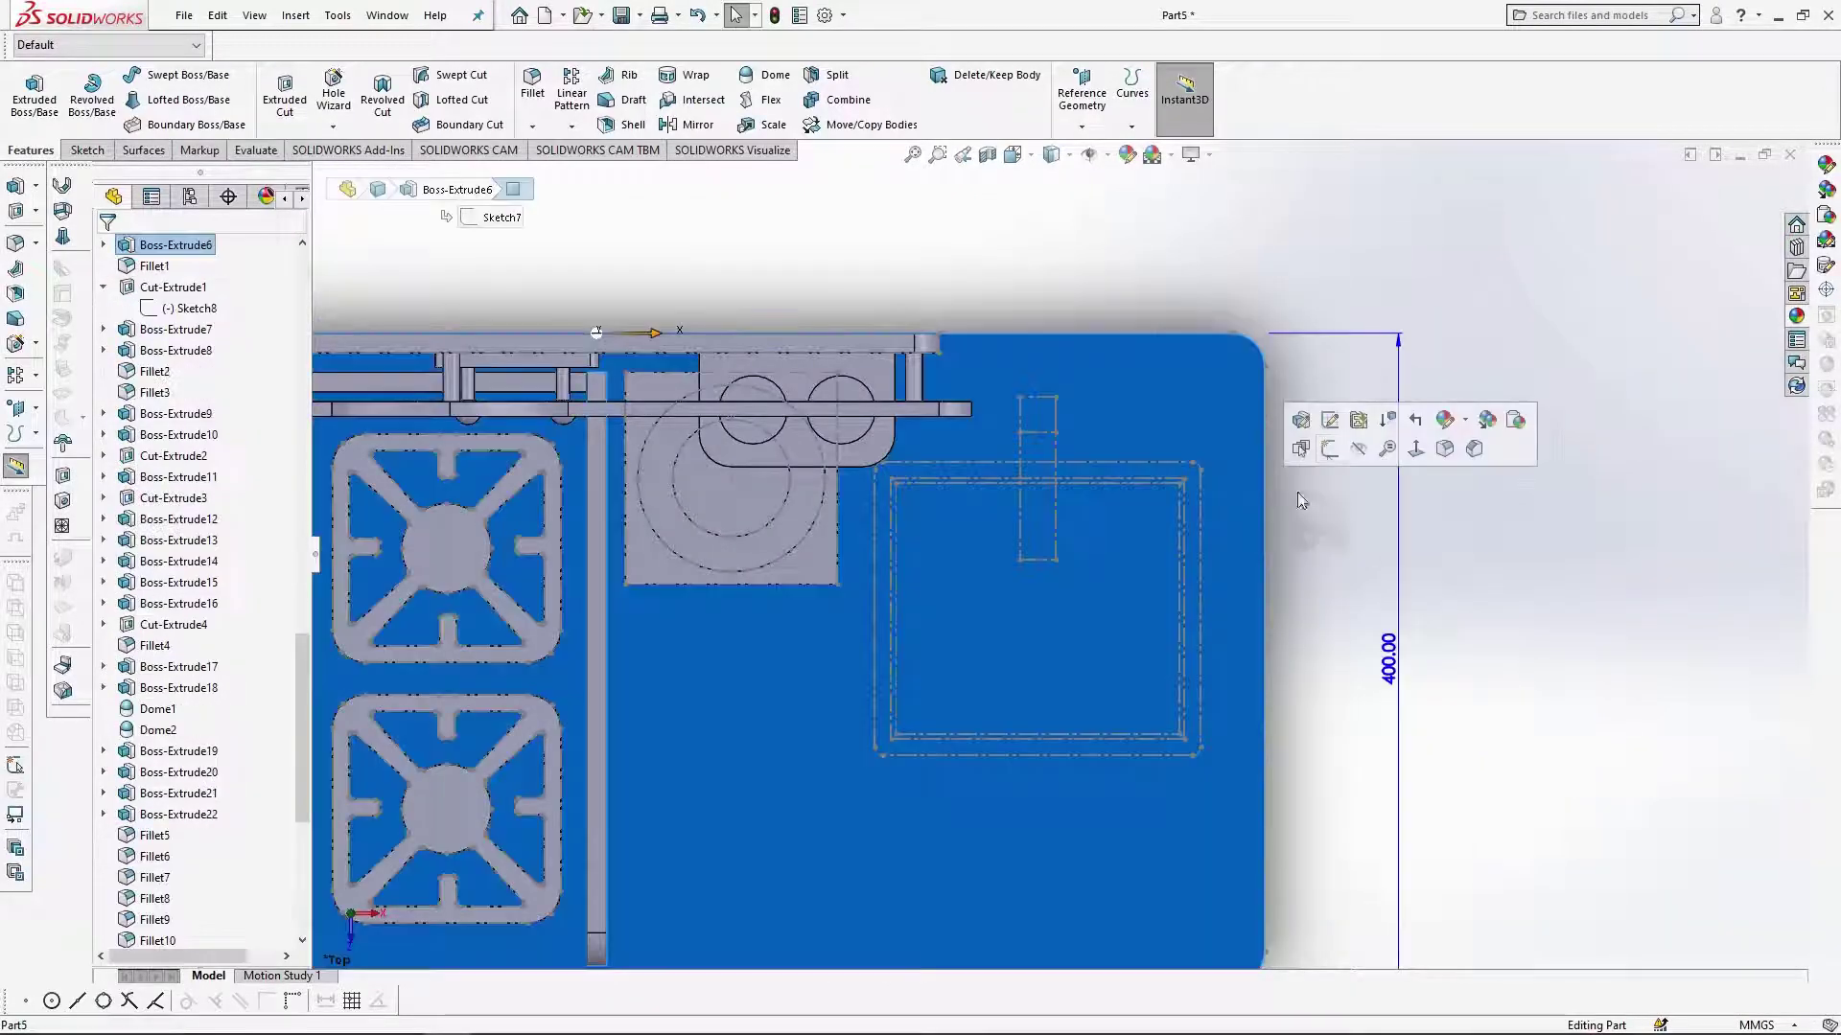
pyautogui.click(1330, 449)
pyautogui.scroll(-2, 1237, 660)
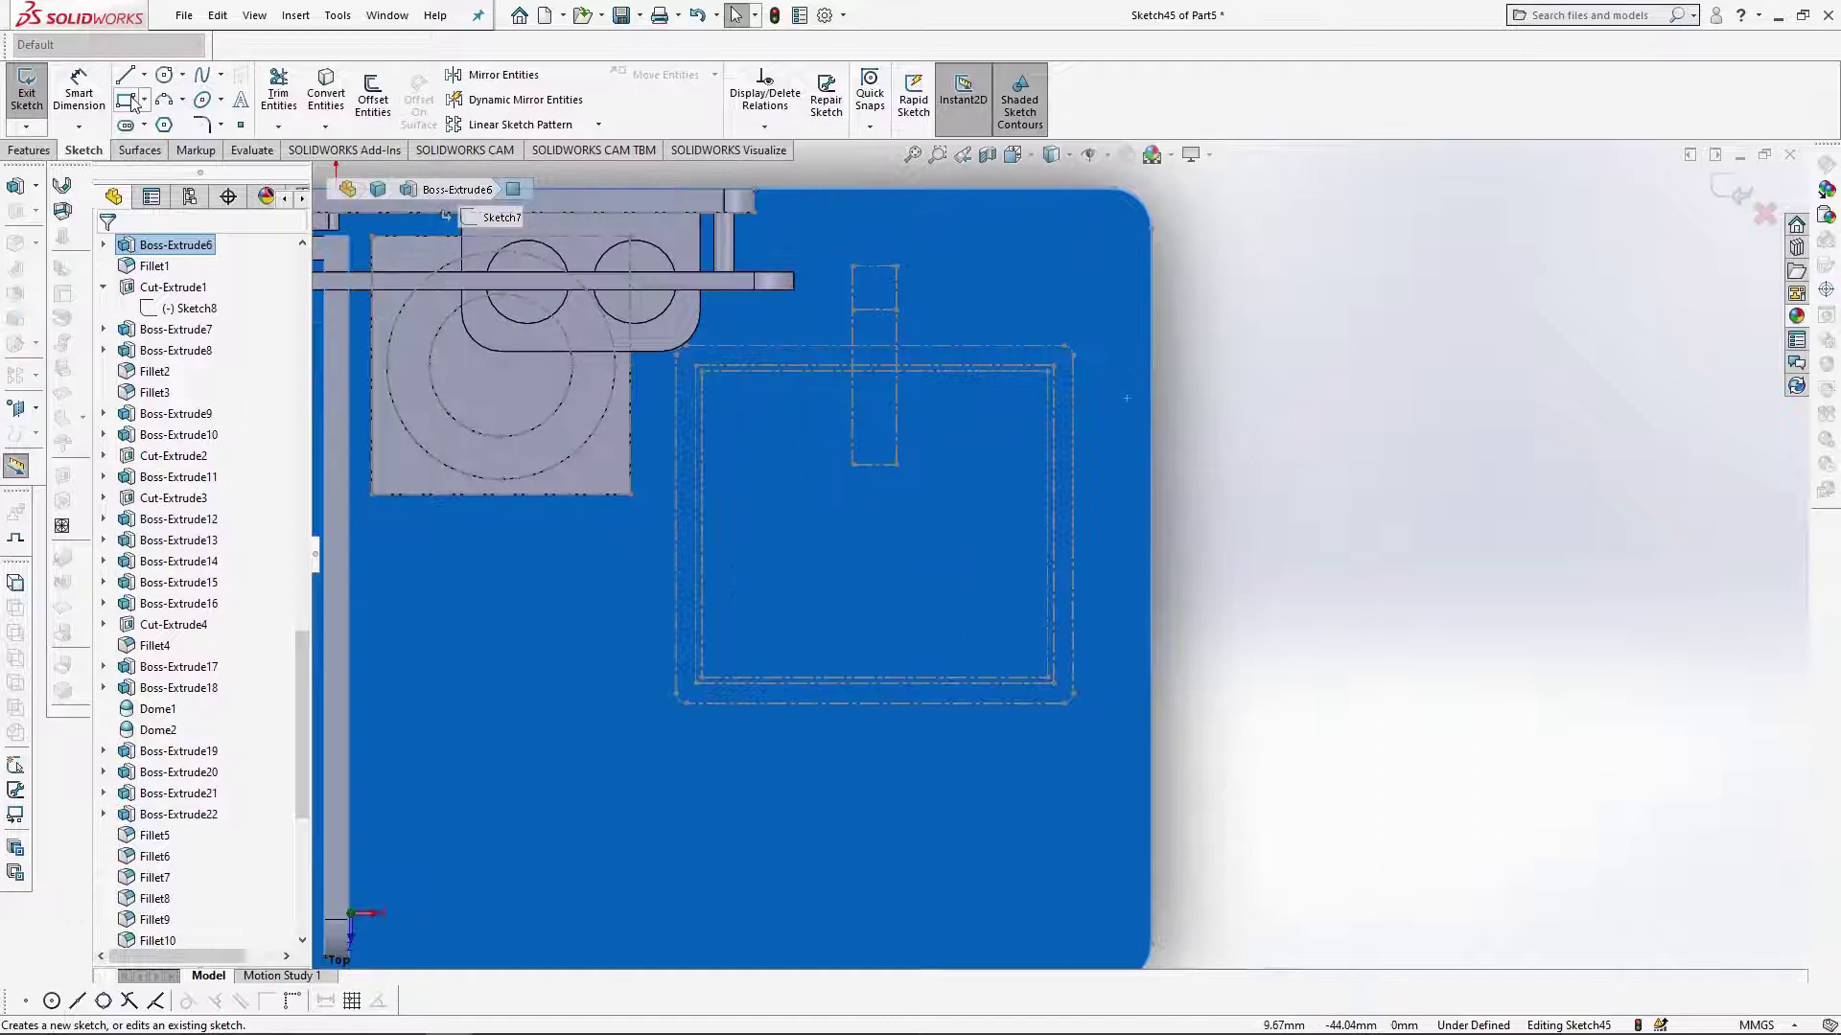
pyautogui.click(126, 100)
pyautogui.moveTo(695, 367); pyautogui.dragTo(1054, 682)
# Cut the sink basin rectangle 12 mm deep into the countertop.
pyautogui.click(28, 151)
pyautogui.click(284, 95)
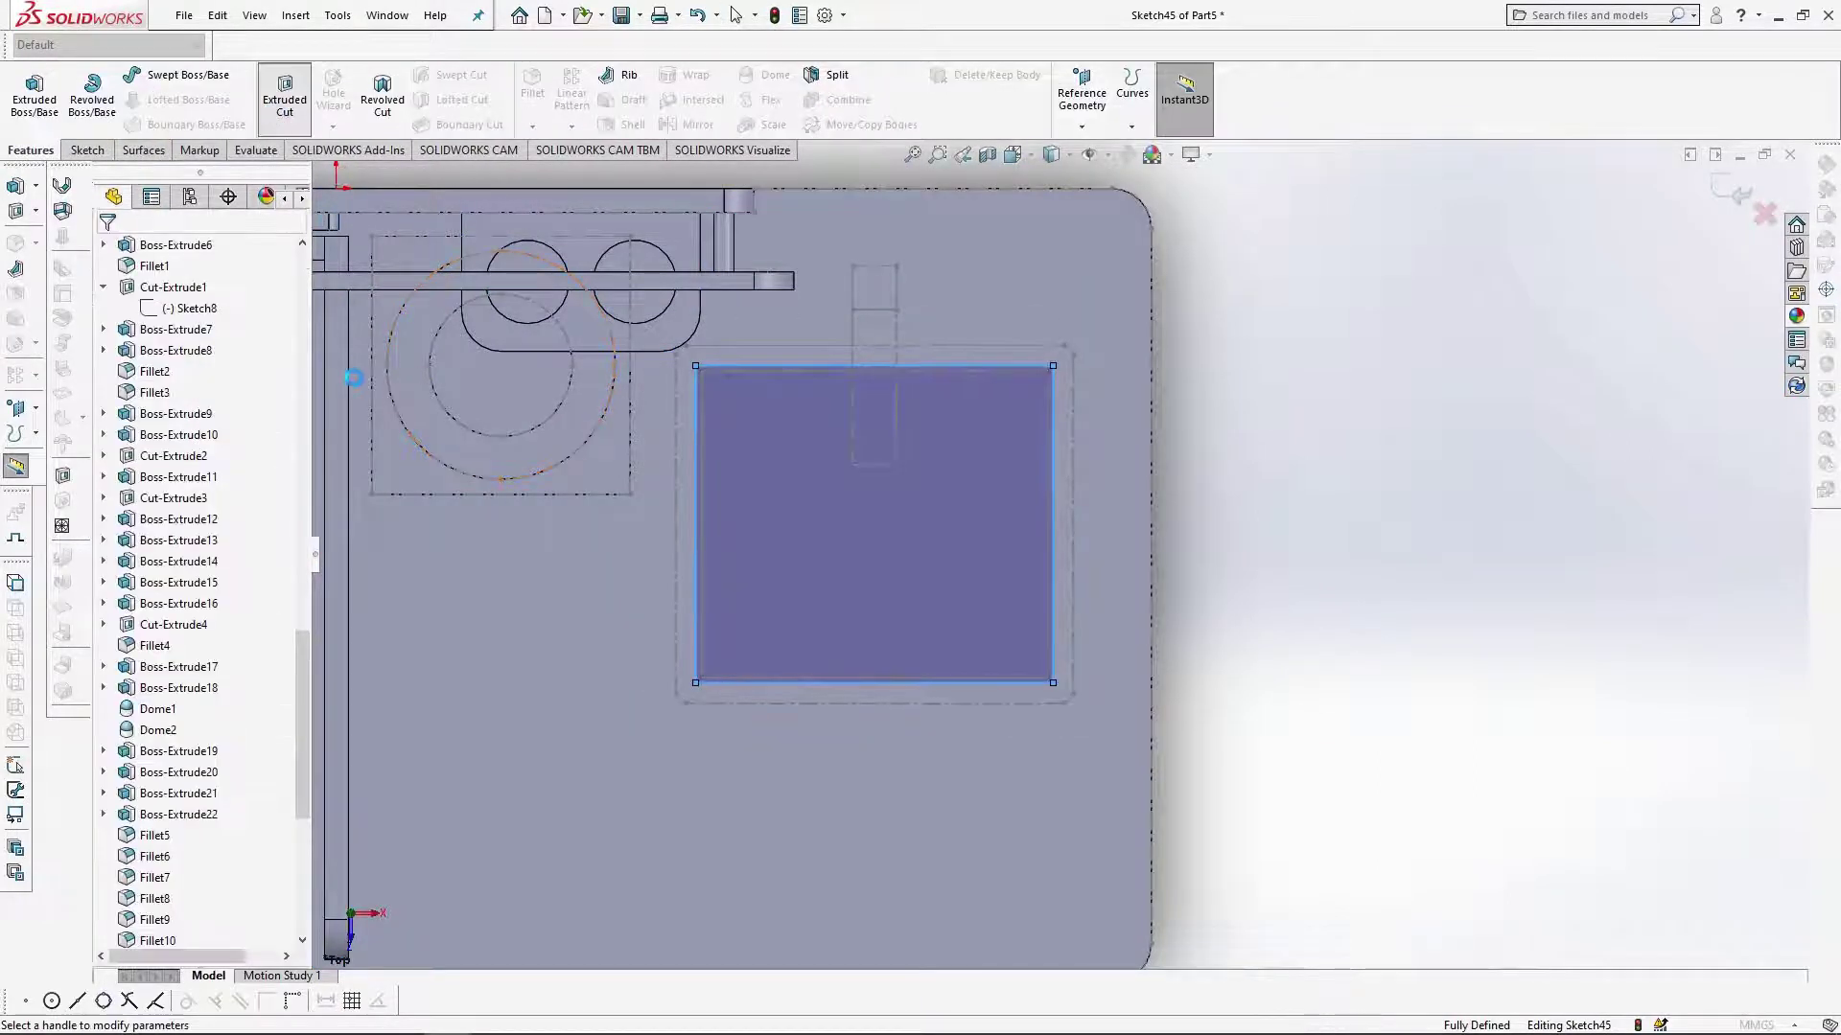
pyautogui.write('12.00mm')
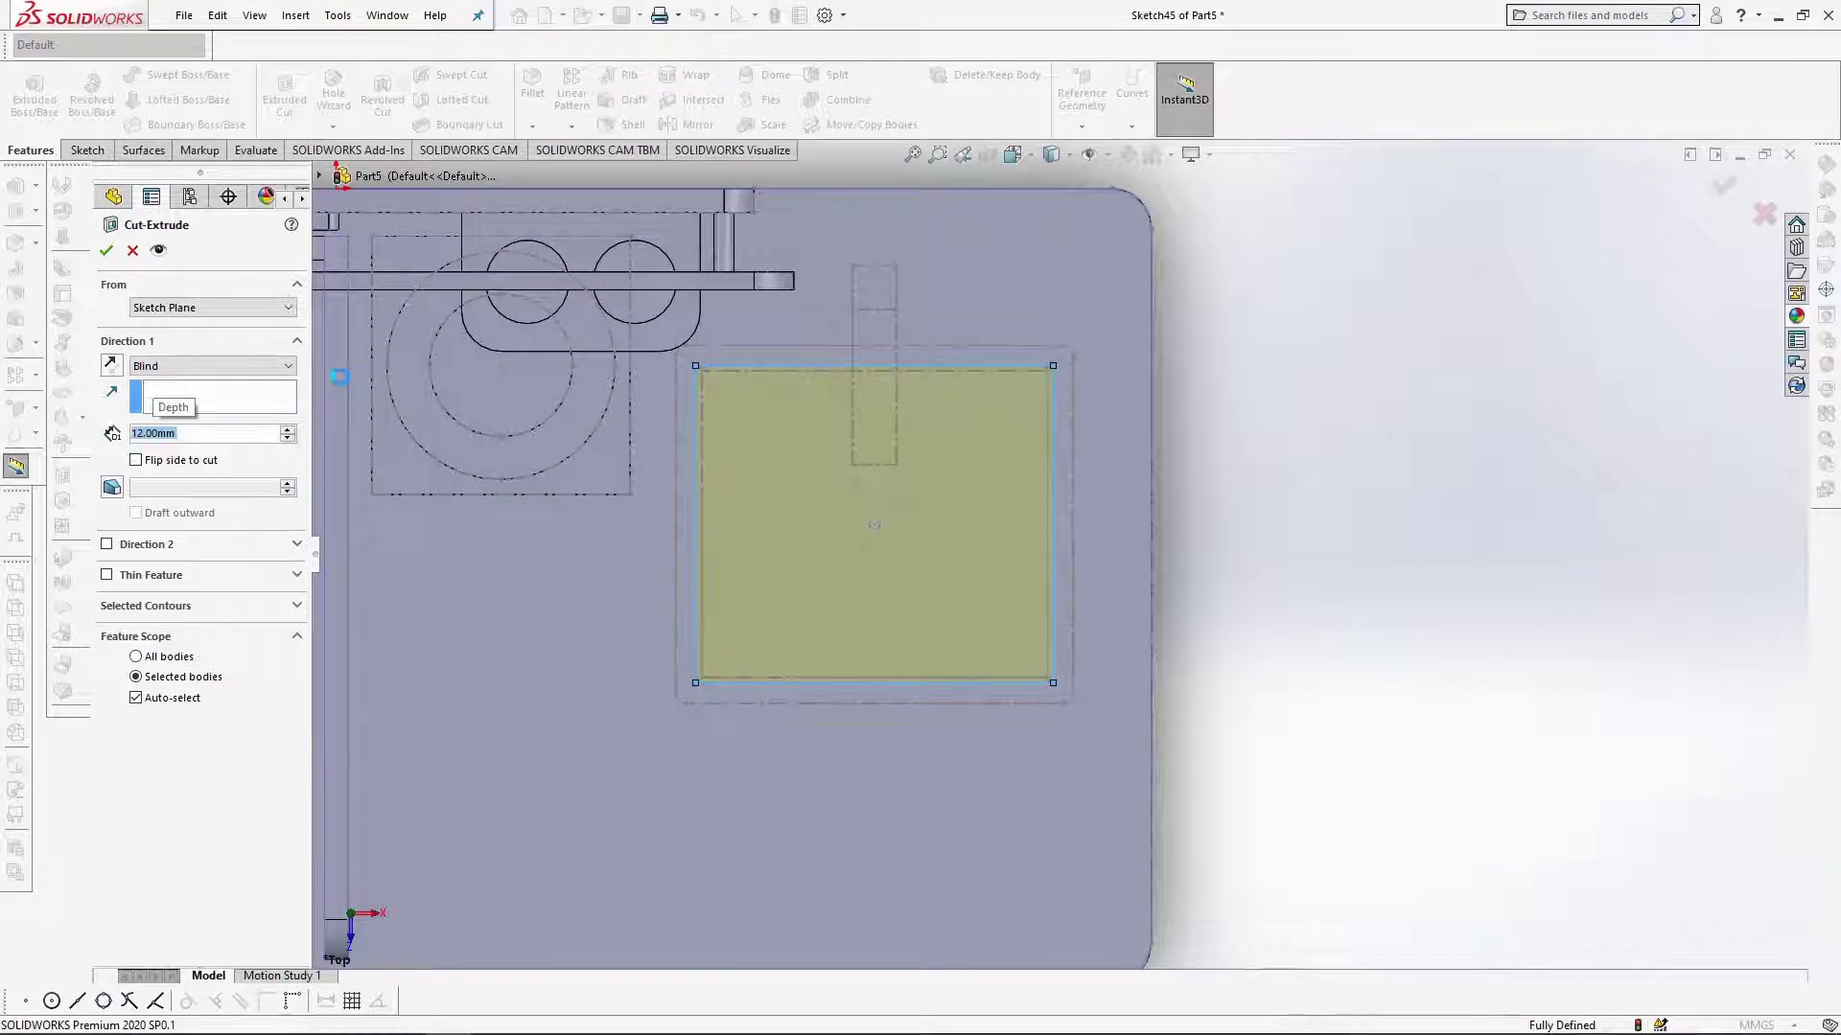
pyautogui.press('Return')
pyautogui.click(1438, 627)
# Sketch two nested corner rectangles on the countertop, tracing the inner and outer outlines of the basin wall in the layout.
pyautogui.scroll(-1, 862, 736)
pyautogui.moveTo(901, 718)
pyautogui.mouseDown(button='middle')
pyautogui.moveTo(896, 525)
pyautogui.moveTo(905, 698)
pyautogui.mouseUp(button='middle')
pyautogui.click(965, 759)
pyautogui.click(1050, 703)
pyautogui.click(1014, 154)
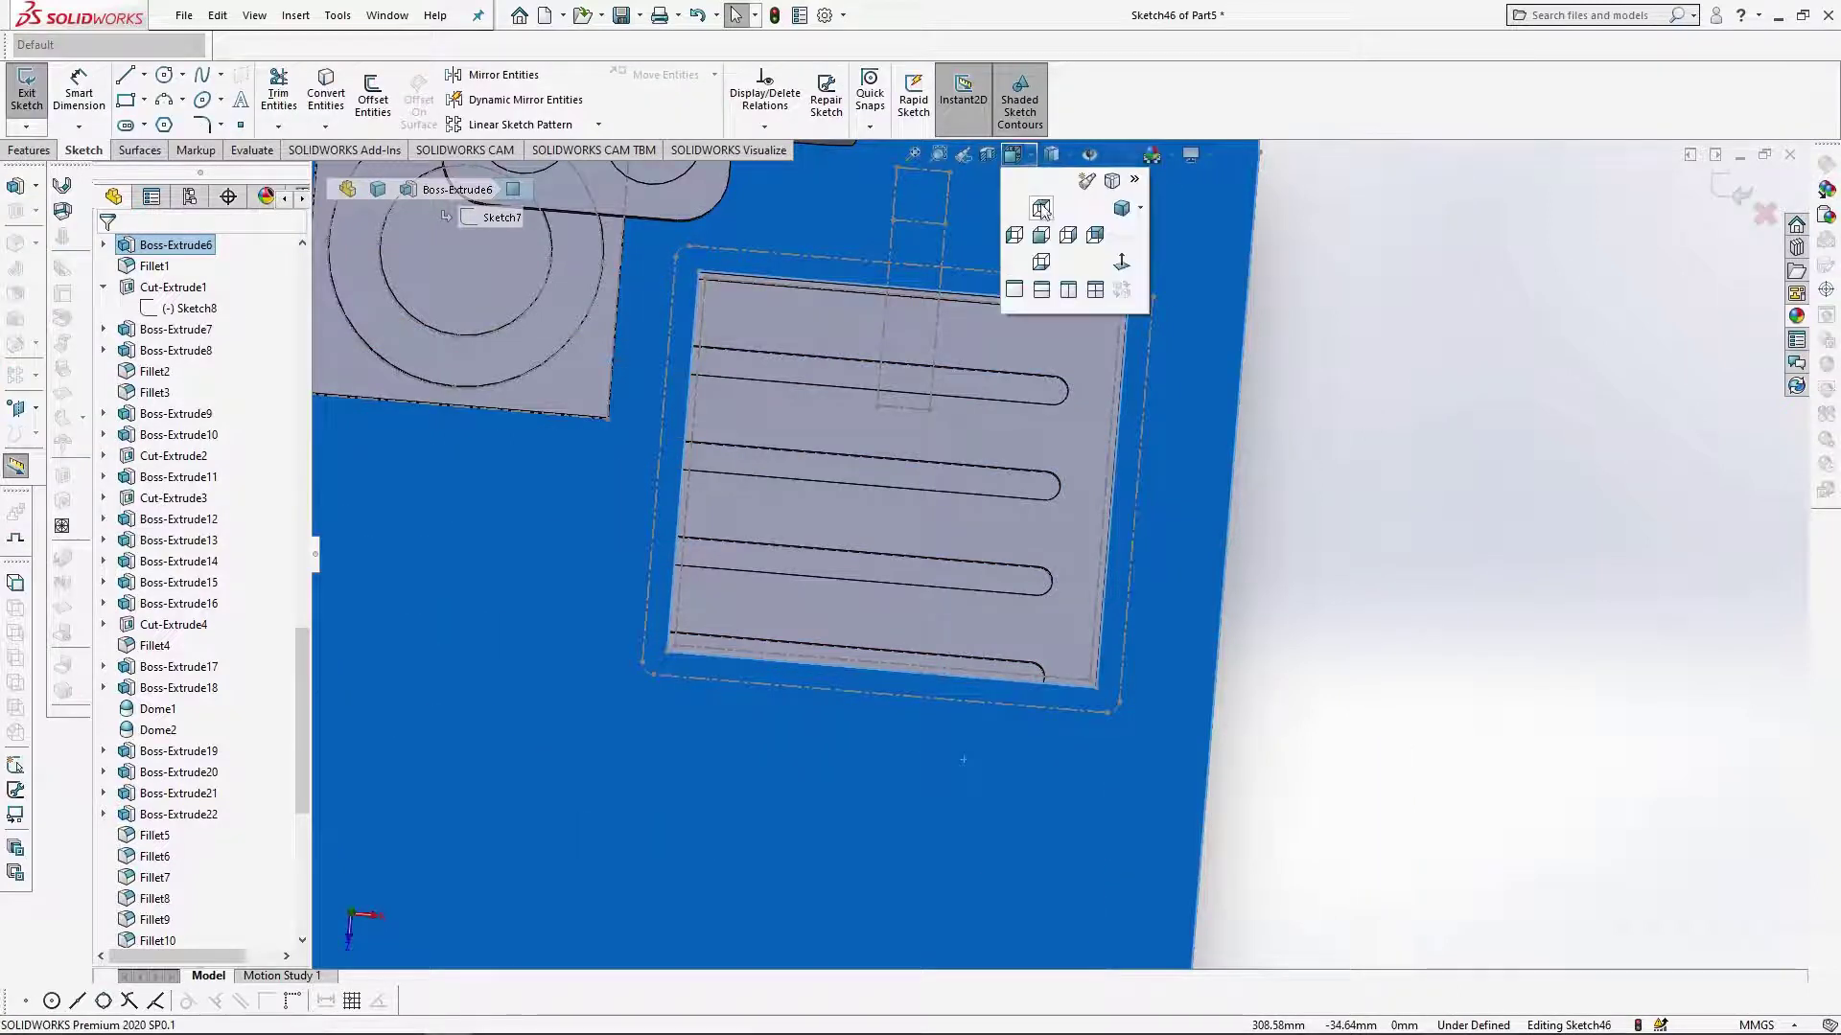
pyautogui.click(1041, 208)
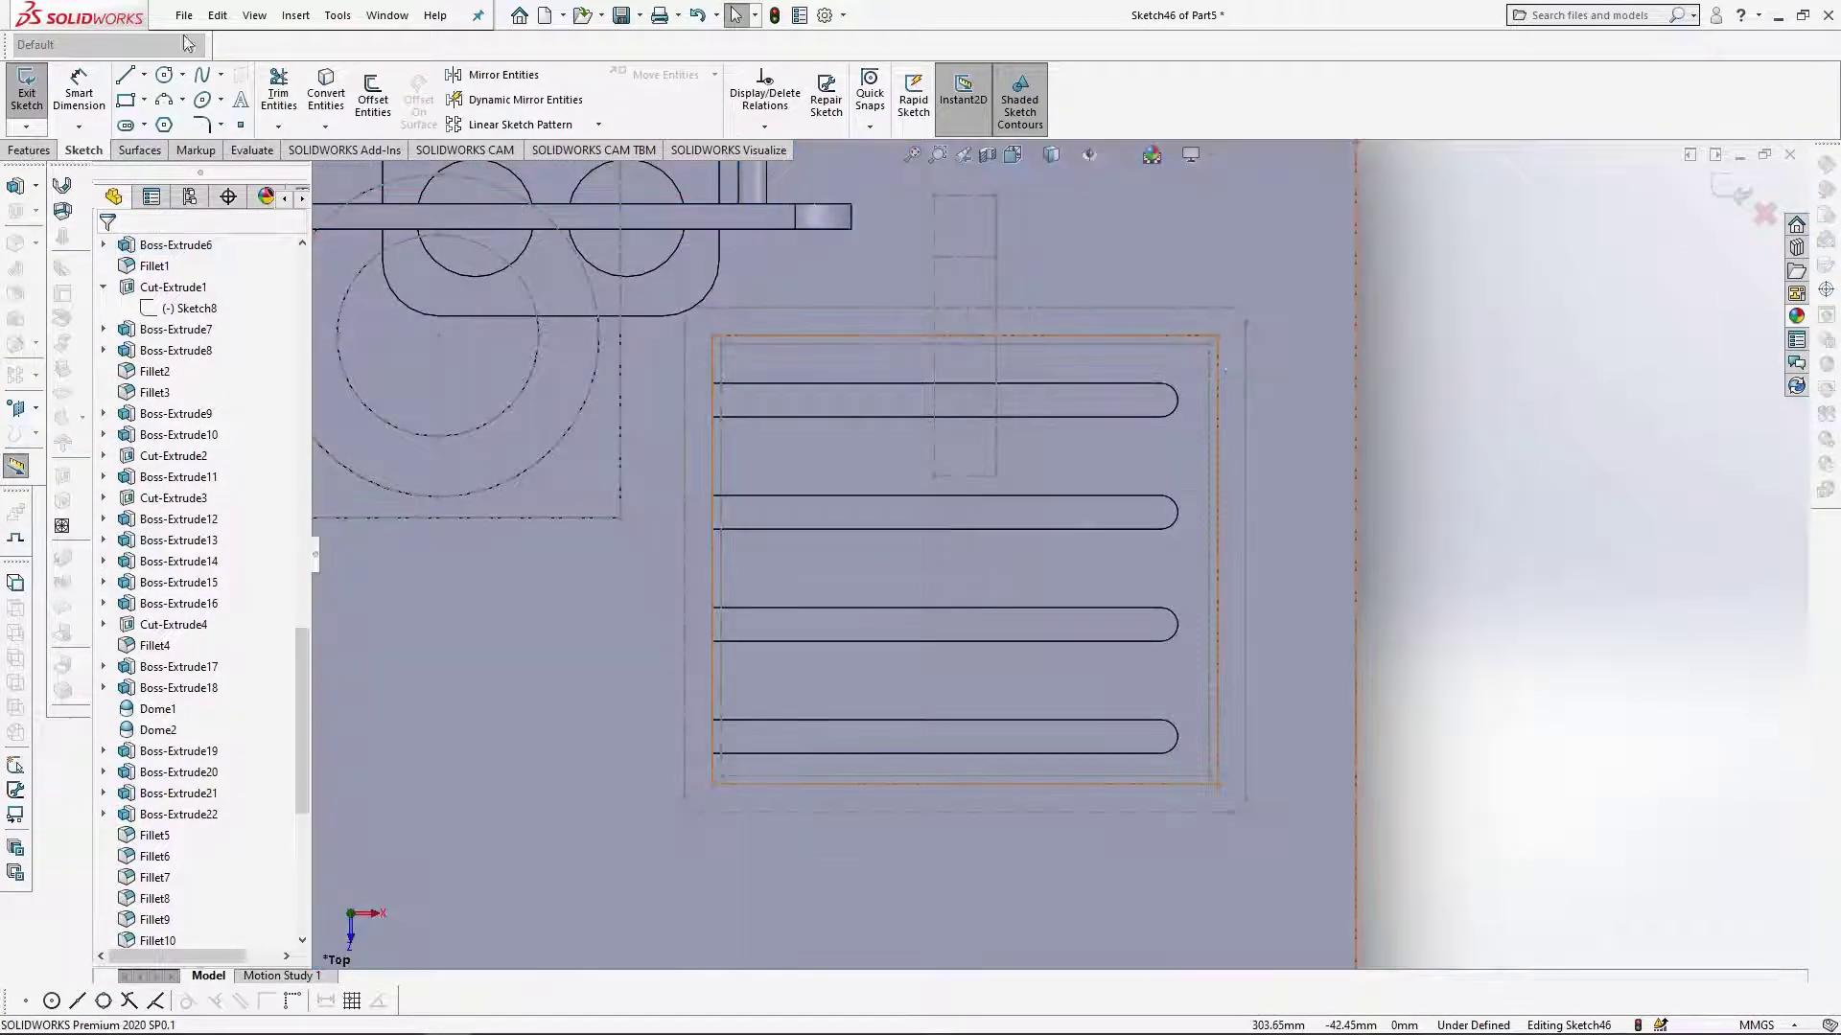
pyautogui.click(125, 99)
pyautogui.click(721, 343)
pyautogui.click(1210, 777)
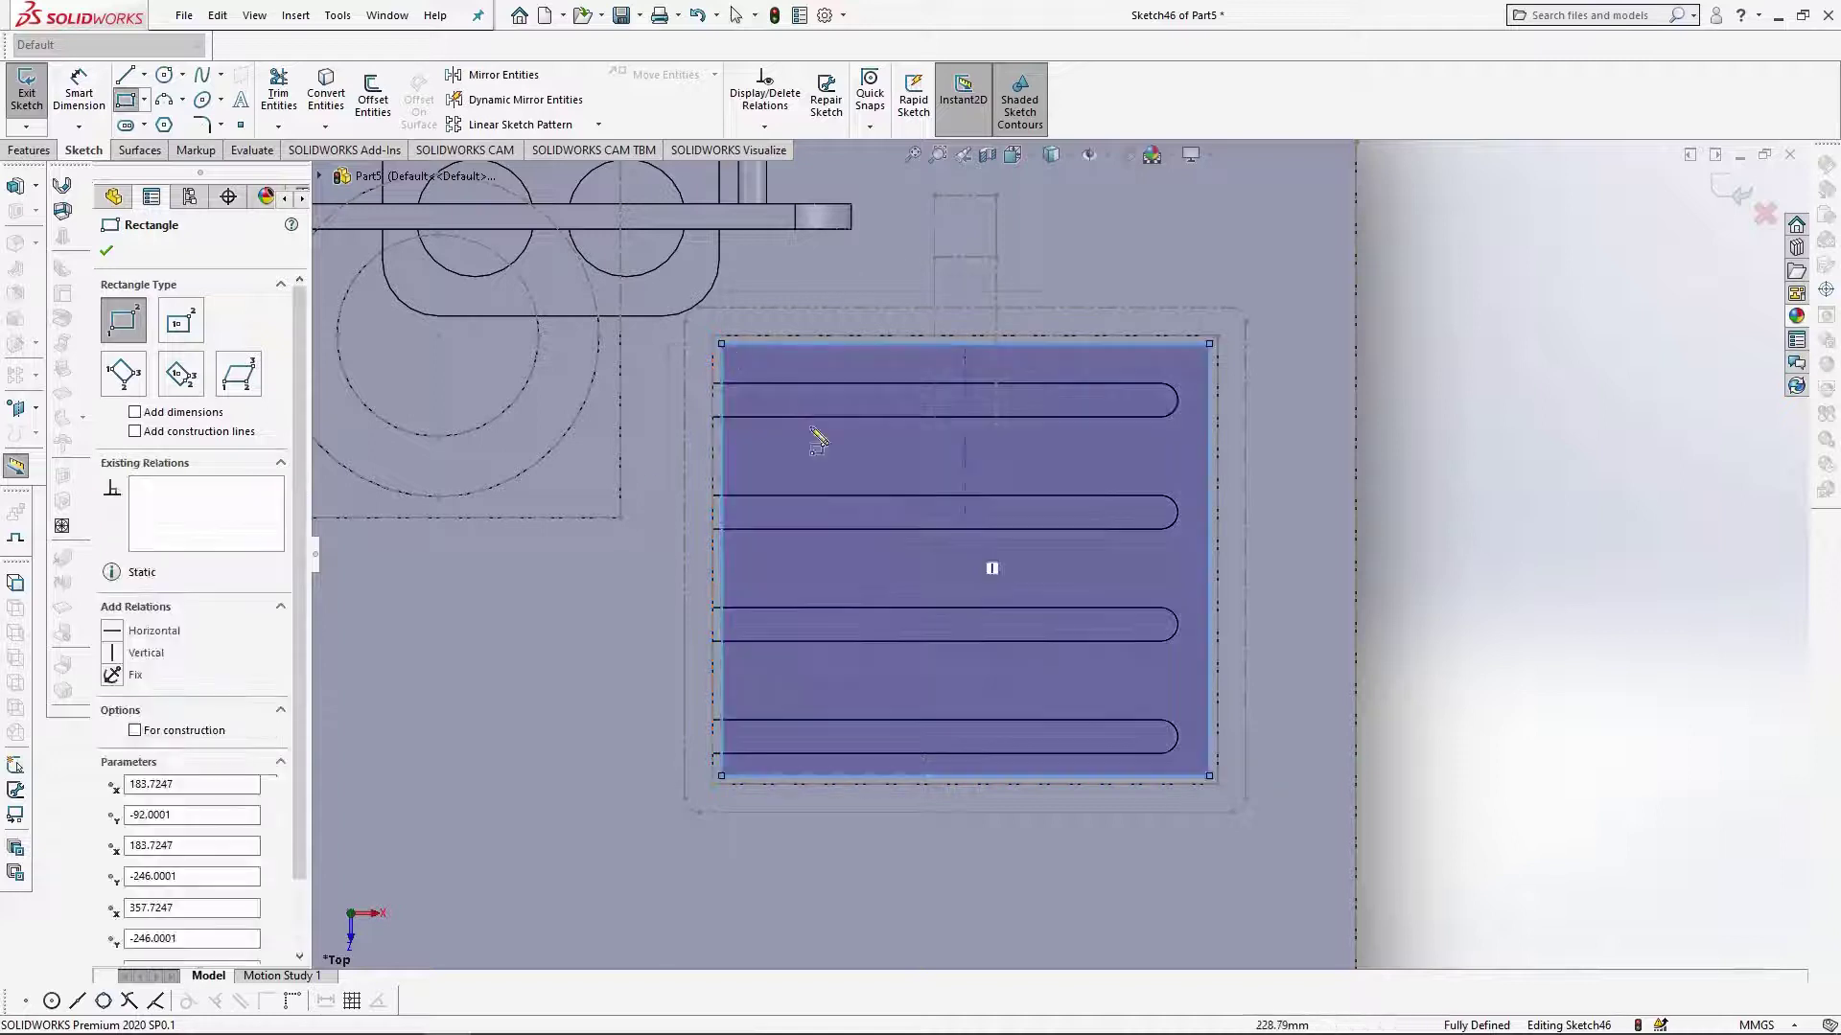
pyautogui.click(713, 336)
pyautogui.click(1218, 784)
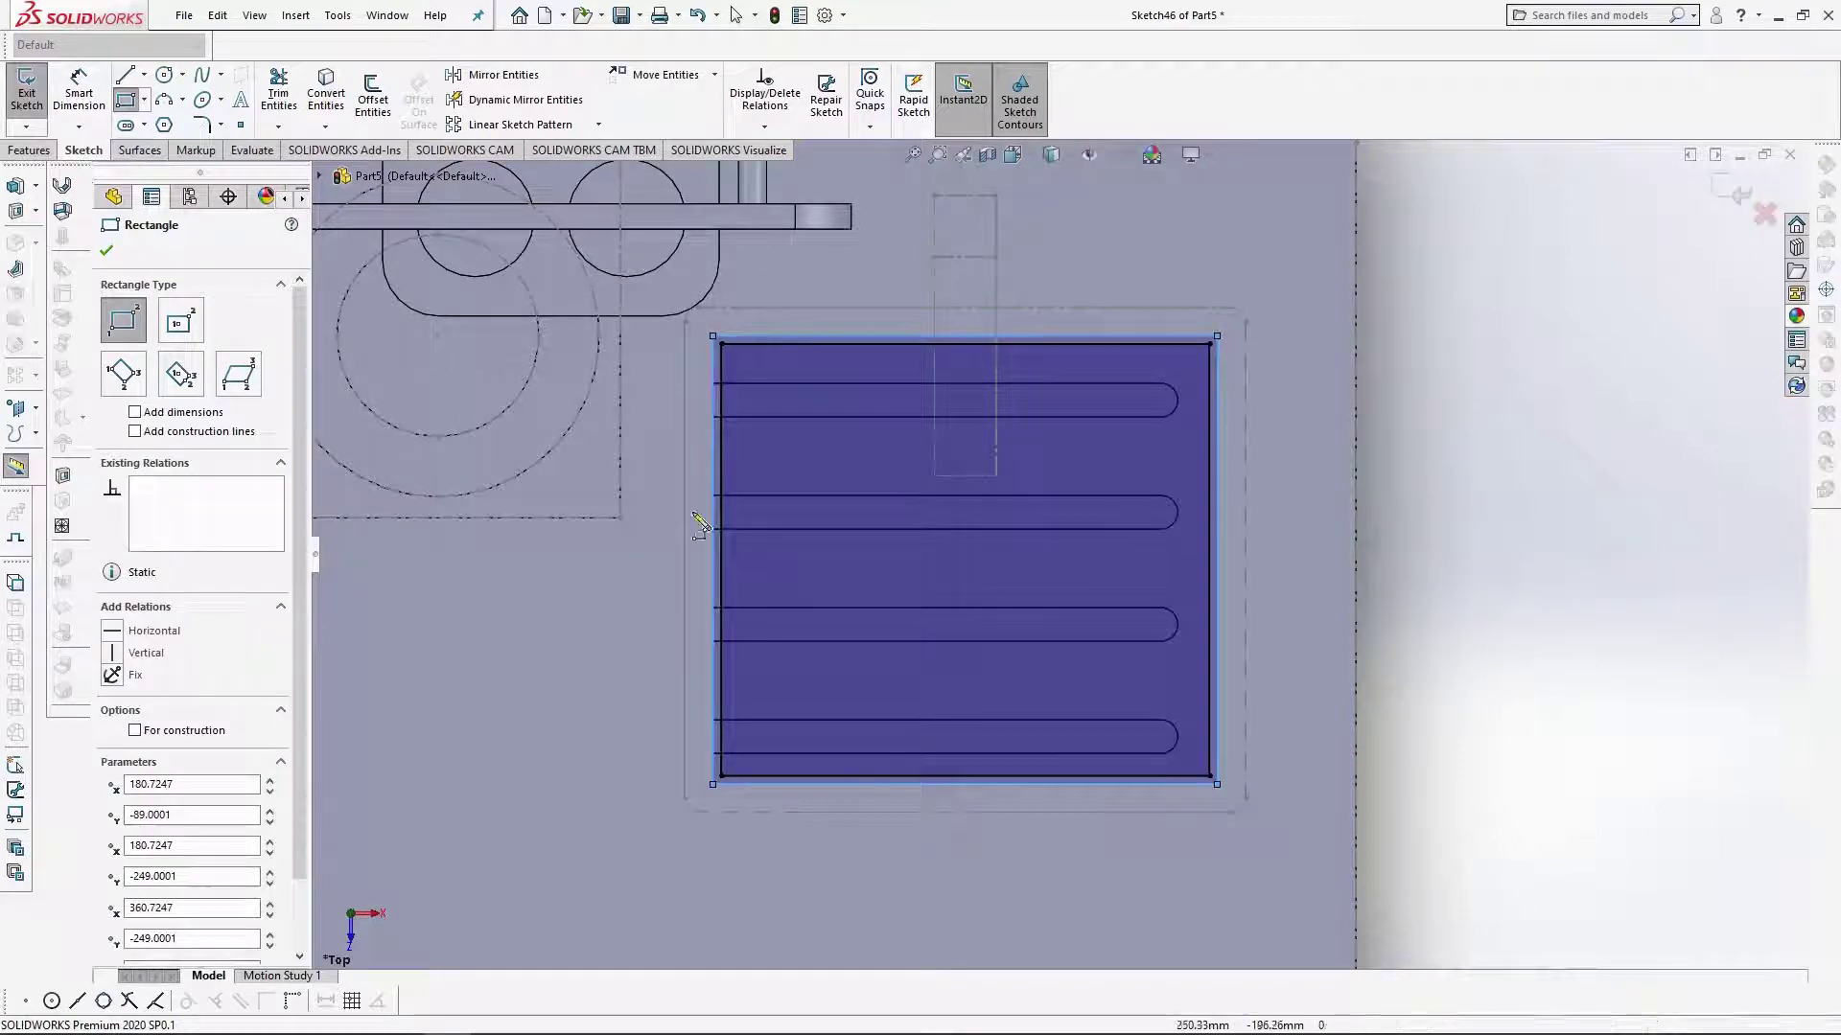
# Extrude the ring between the rectangles 77 mm downward as basin walls, without merging it into the countertop.
pyautogui.click(34, 150)
pyautogui.click(34, 100)
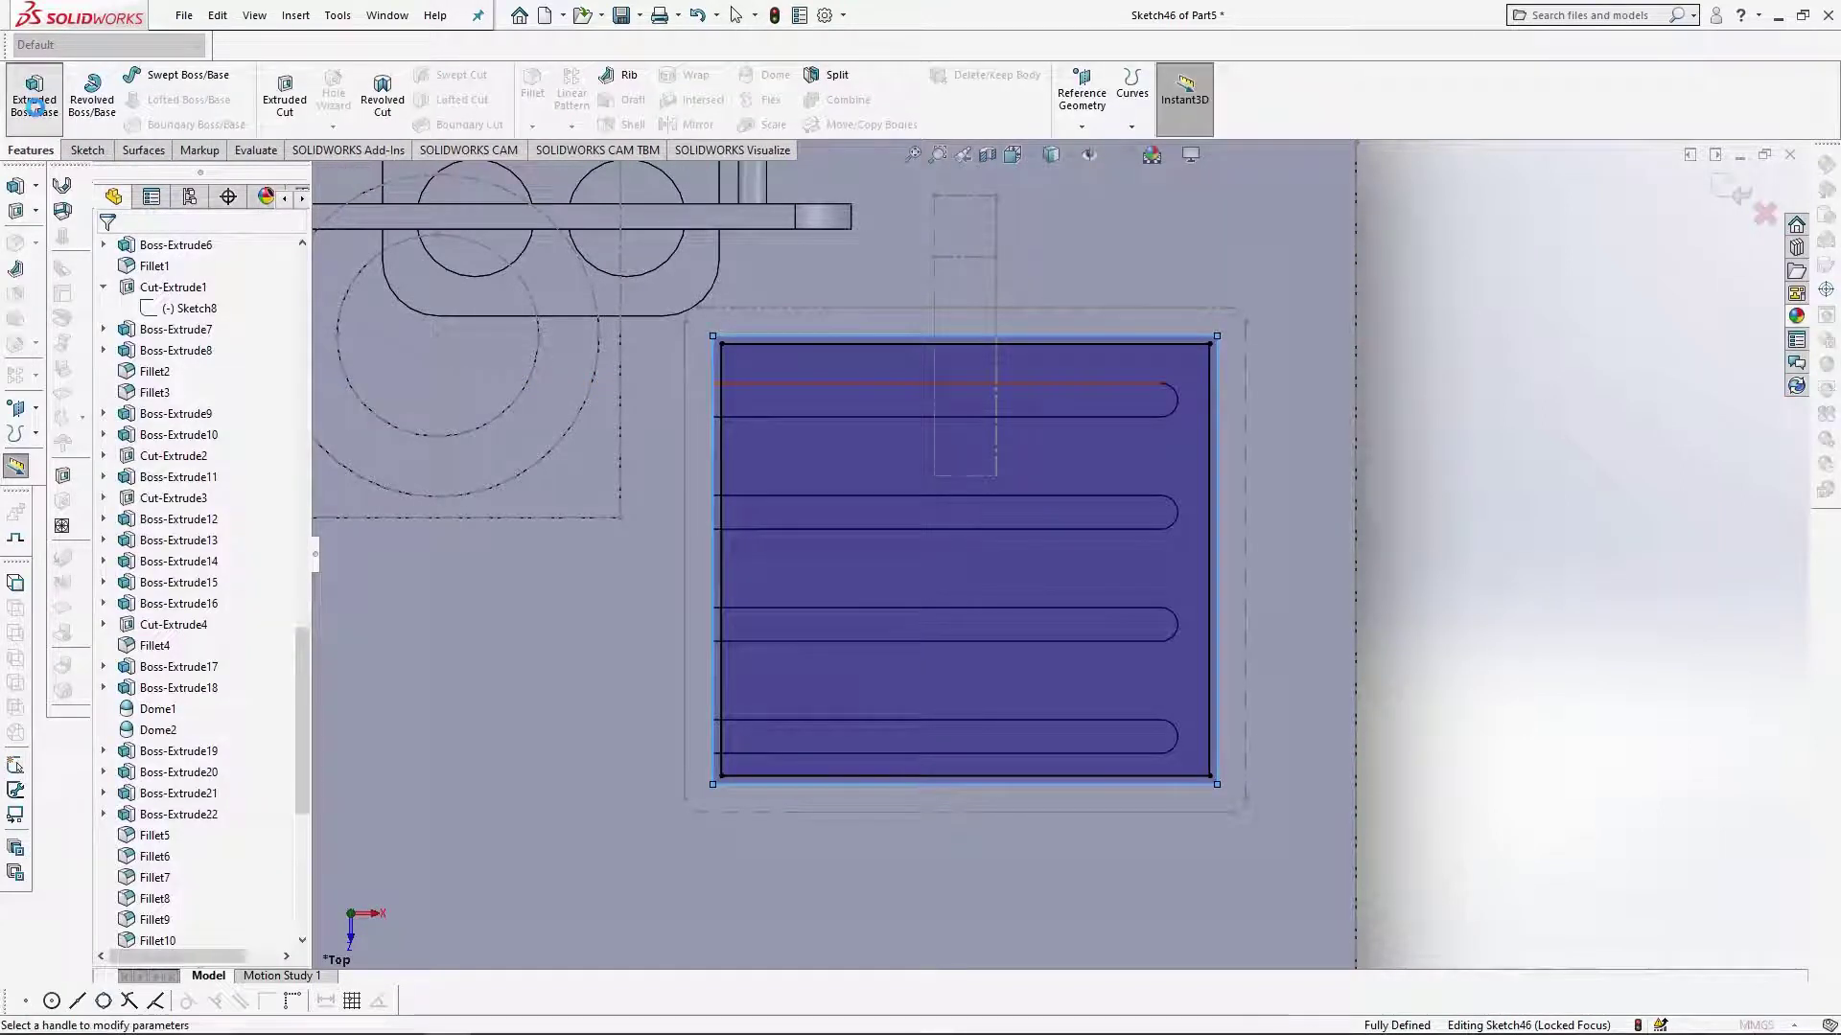
pyautogui.scroll(5, 919, 715)
pyautogui.moveTo(919, 715); pyautogui.dragTo(896, 393, button='middle')
pyautogui.scroll(-4, 896, 393)
pyautogui.scroll(4, 1080, 432)
pyautogui.scroll(-5, 1231, 287)
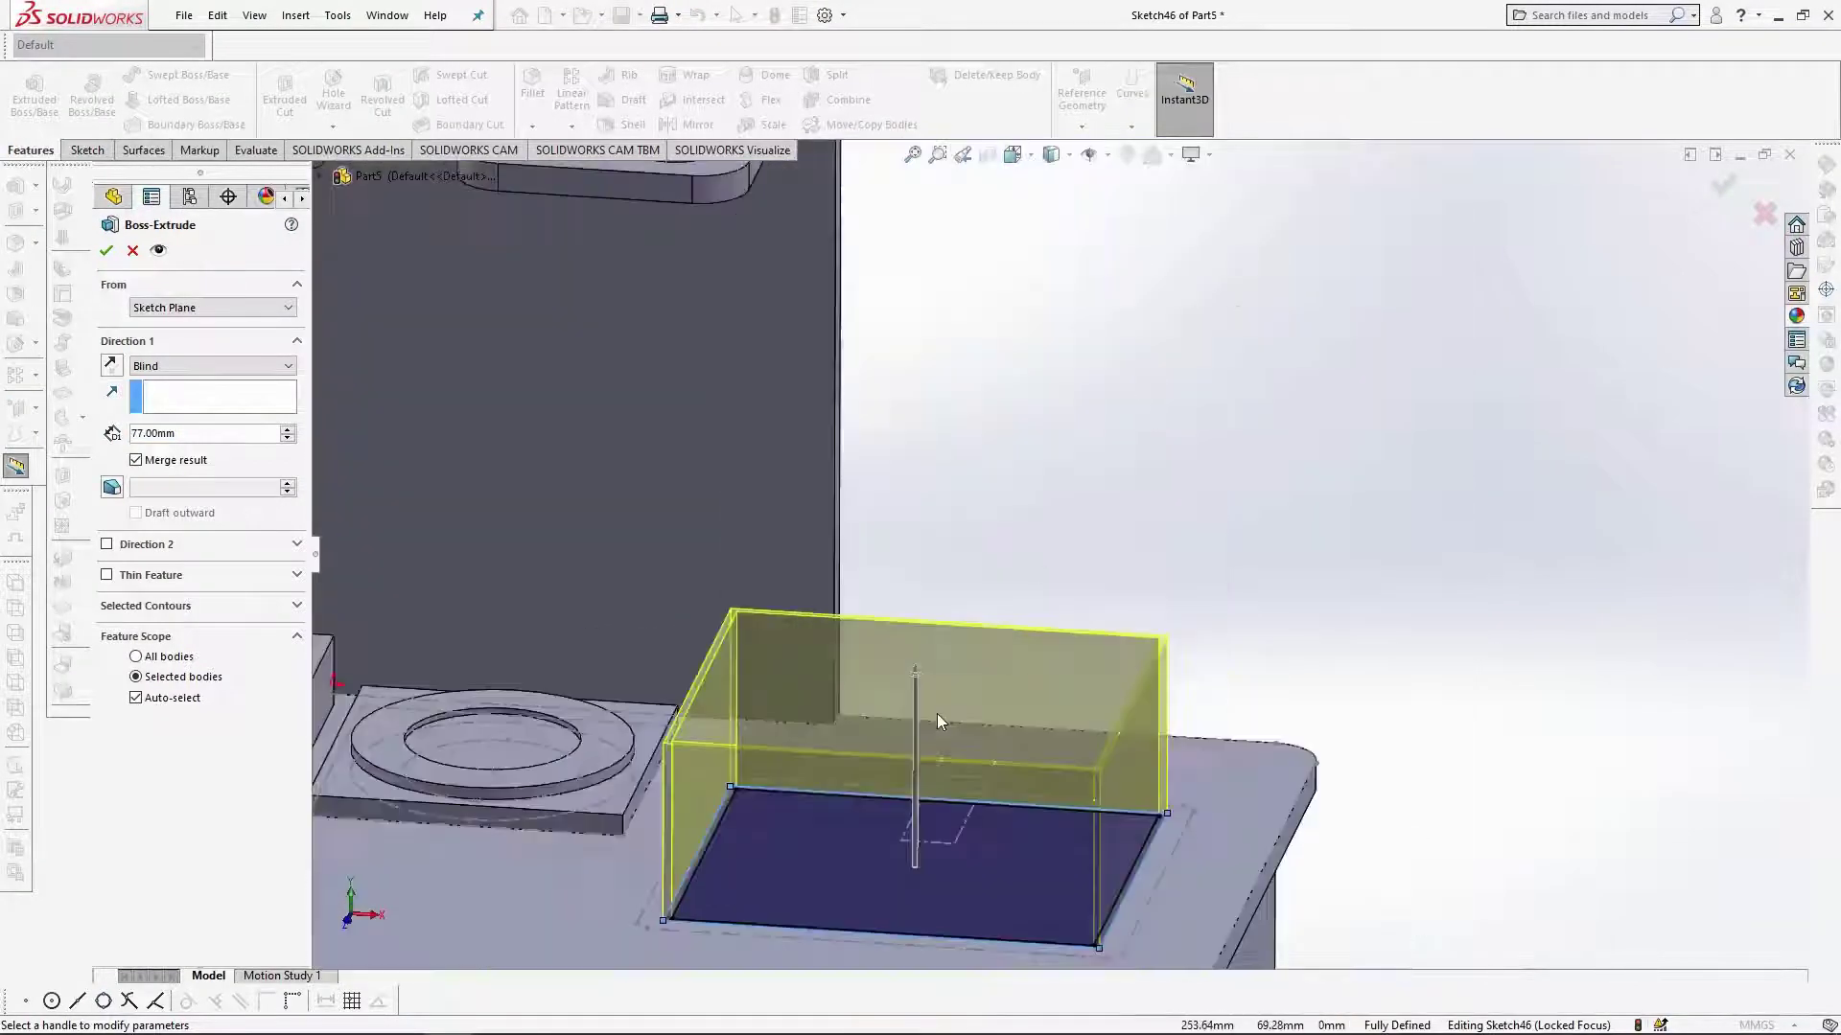
pyautogui.scroll(-2, 937, 714)
pyautogui.click(111, 365)
pyautogui.click(148, 461)
pyautogui.click(106, 251)
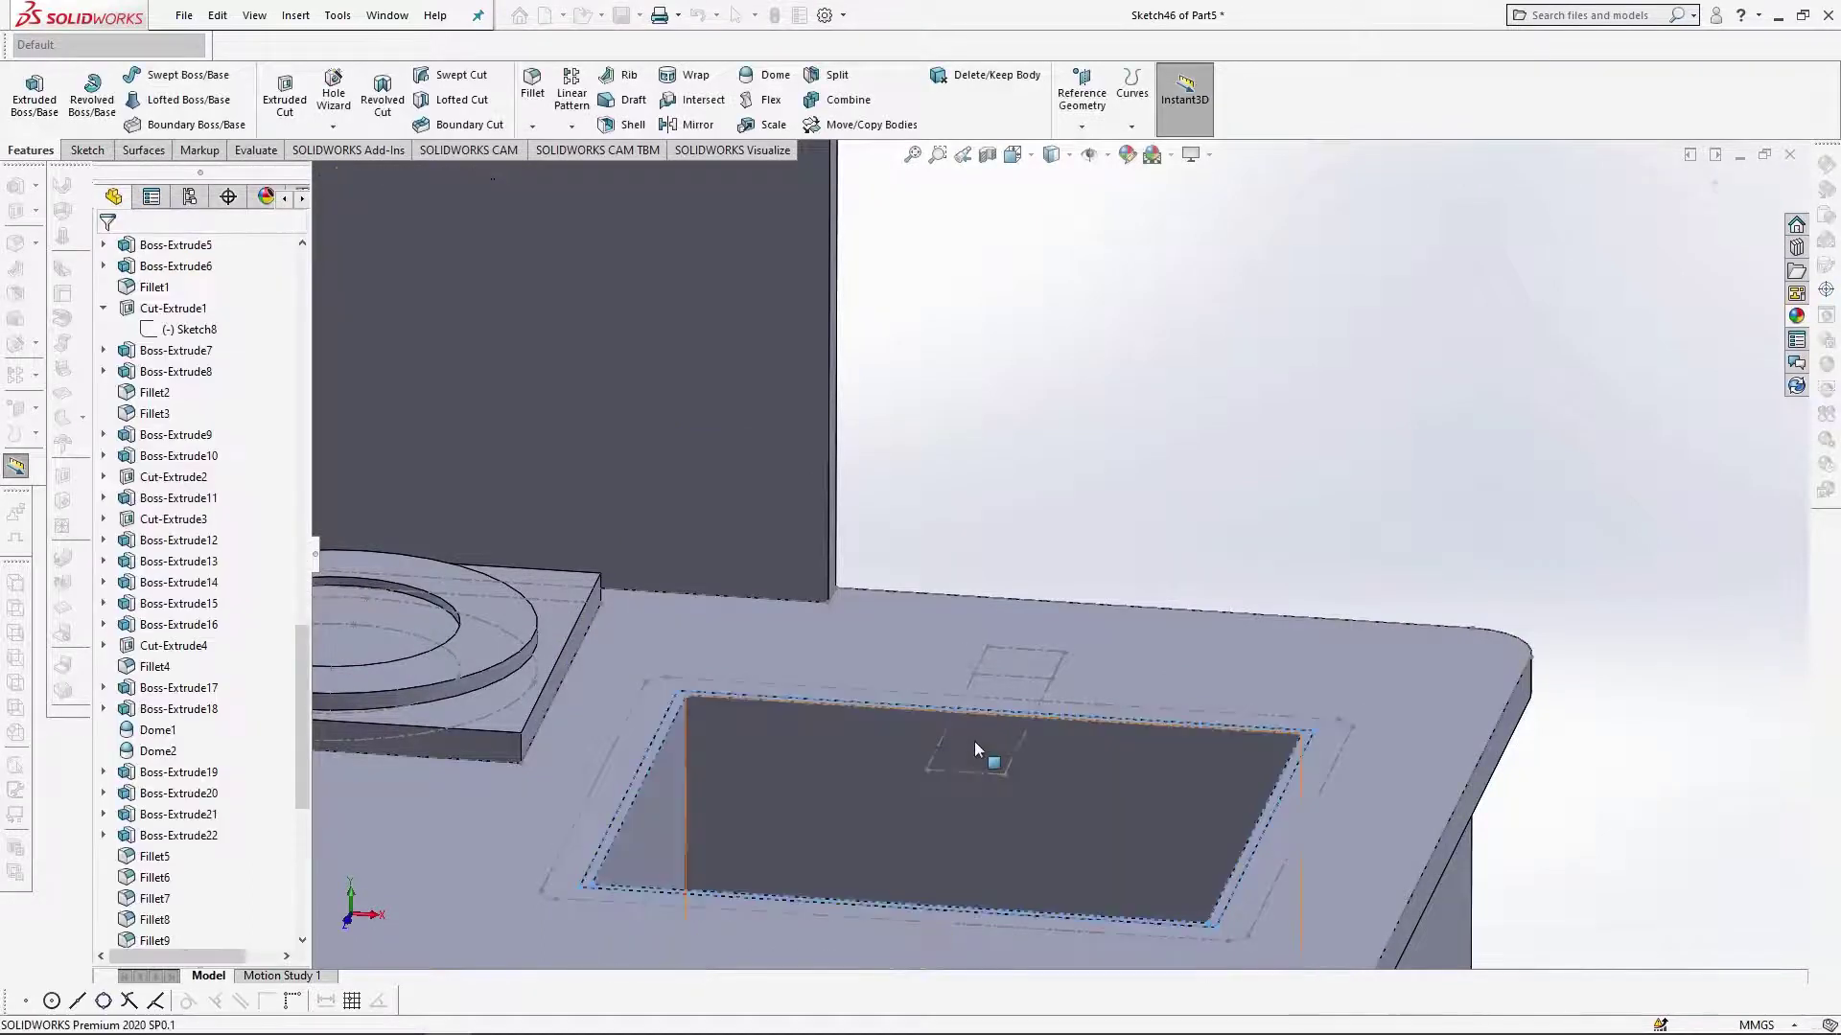
# Sketch the sink rim on the countertop by converting the layout's outer rounded outline and adding a rectangle along the basin's inner edge.
pyautogui.scroll(-2, 974, 740)
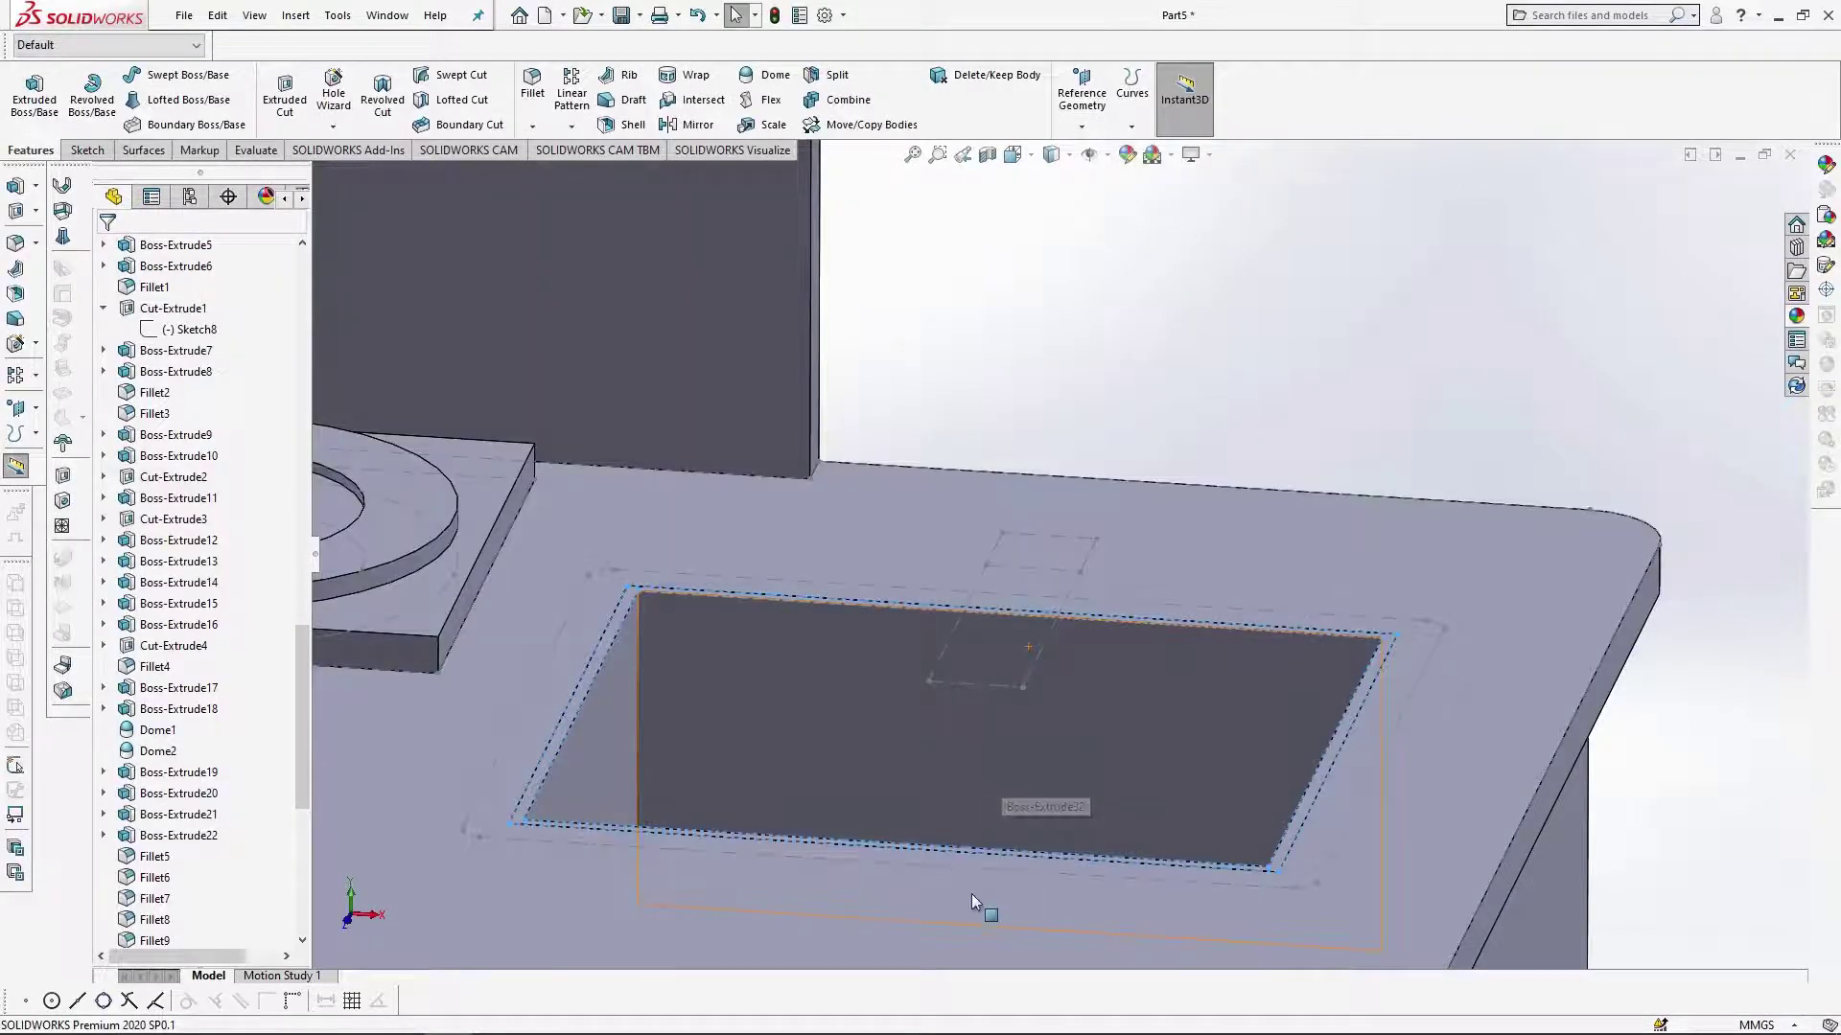
pyautogui.click(954, 922)
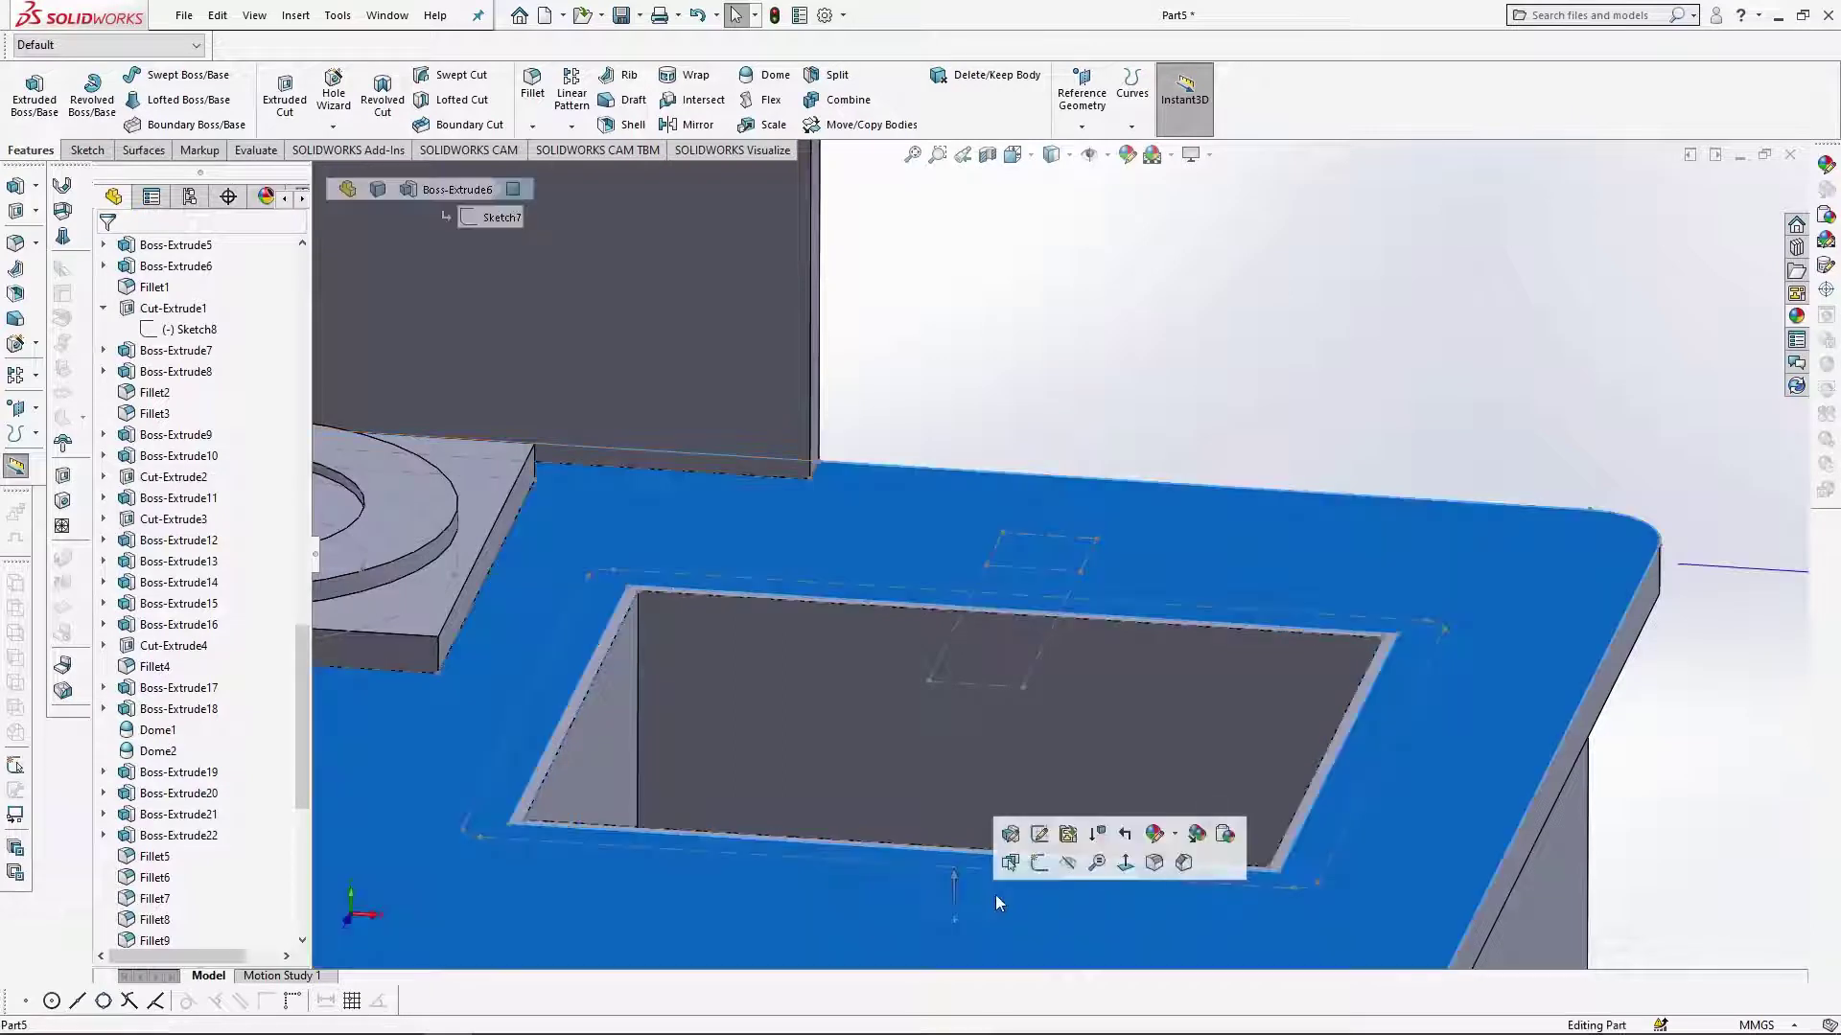
pyautogui.click(1041, 863)
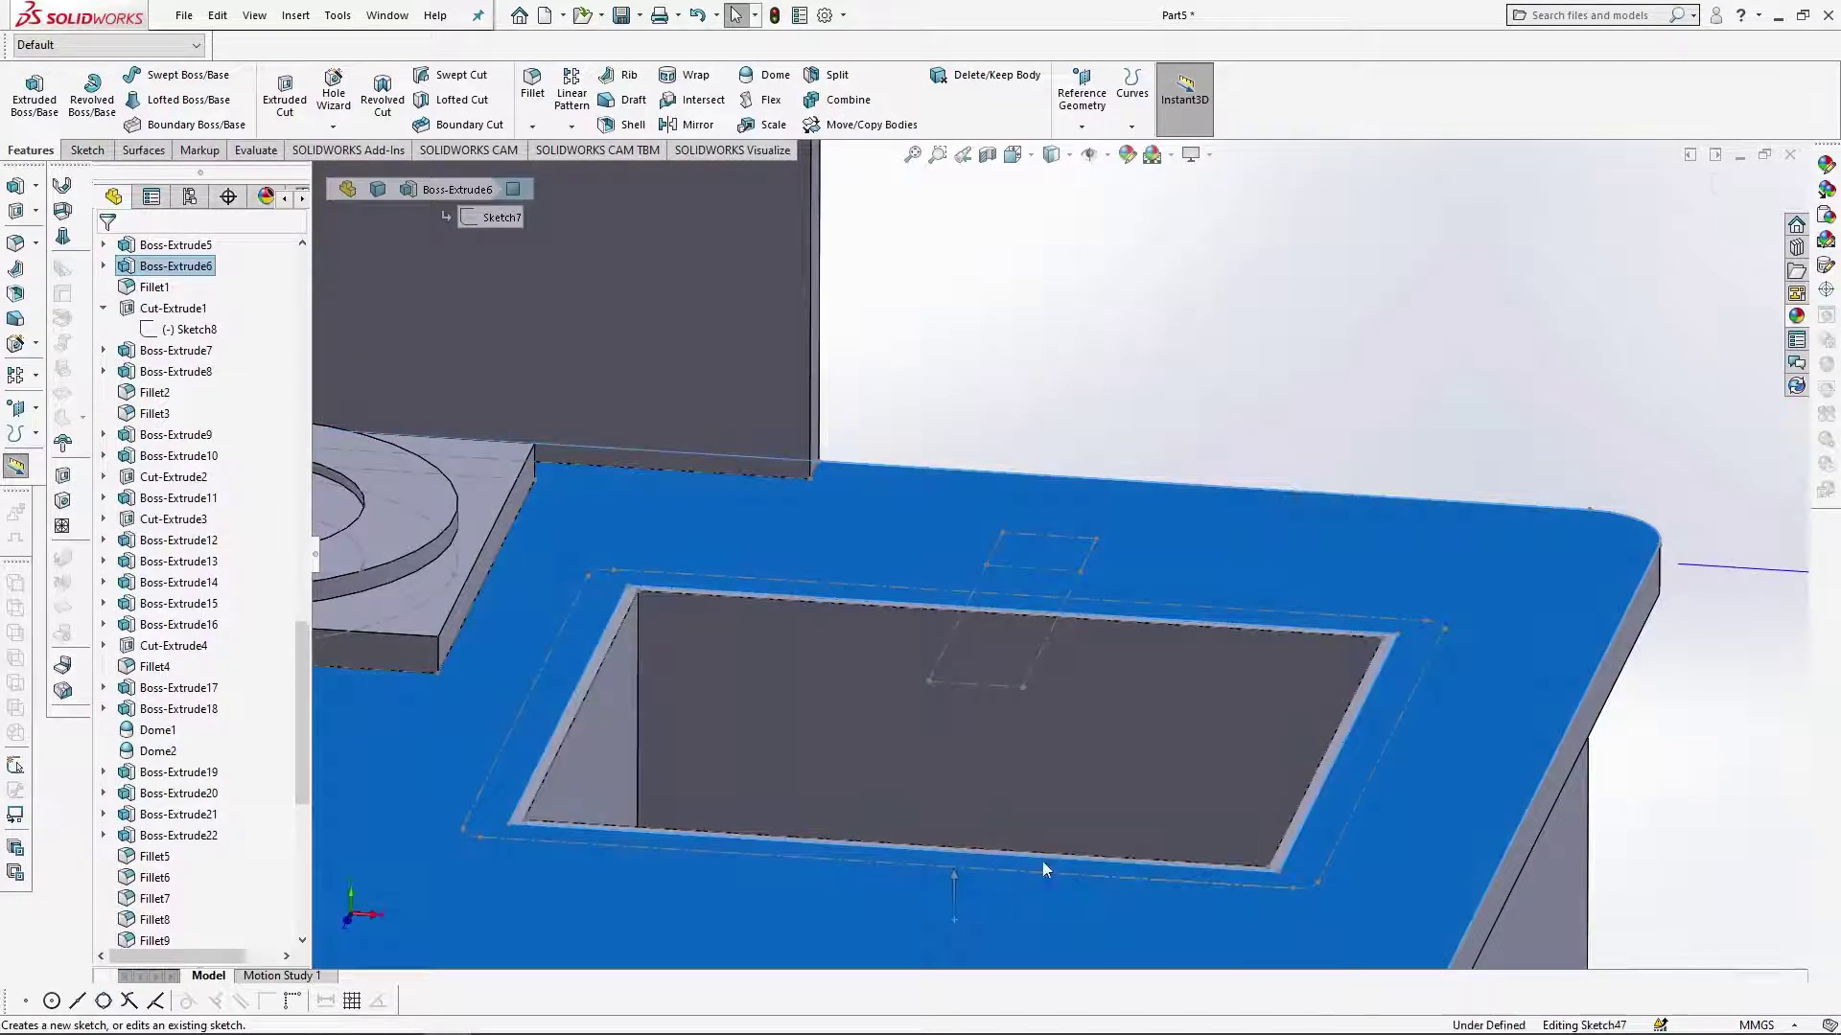
pyautogui.rightClick(1405, 627)
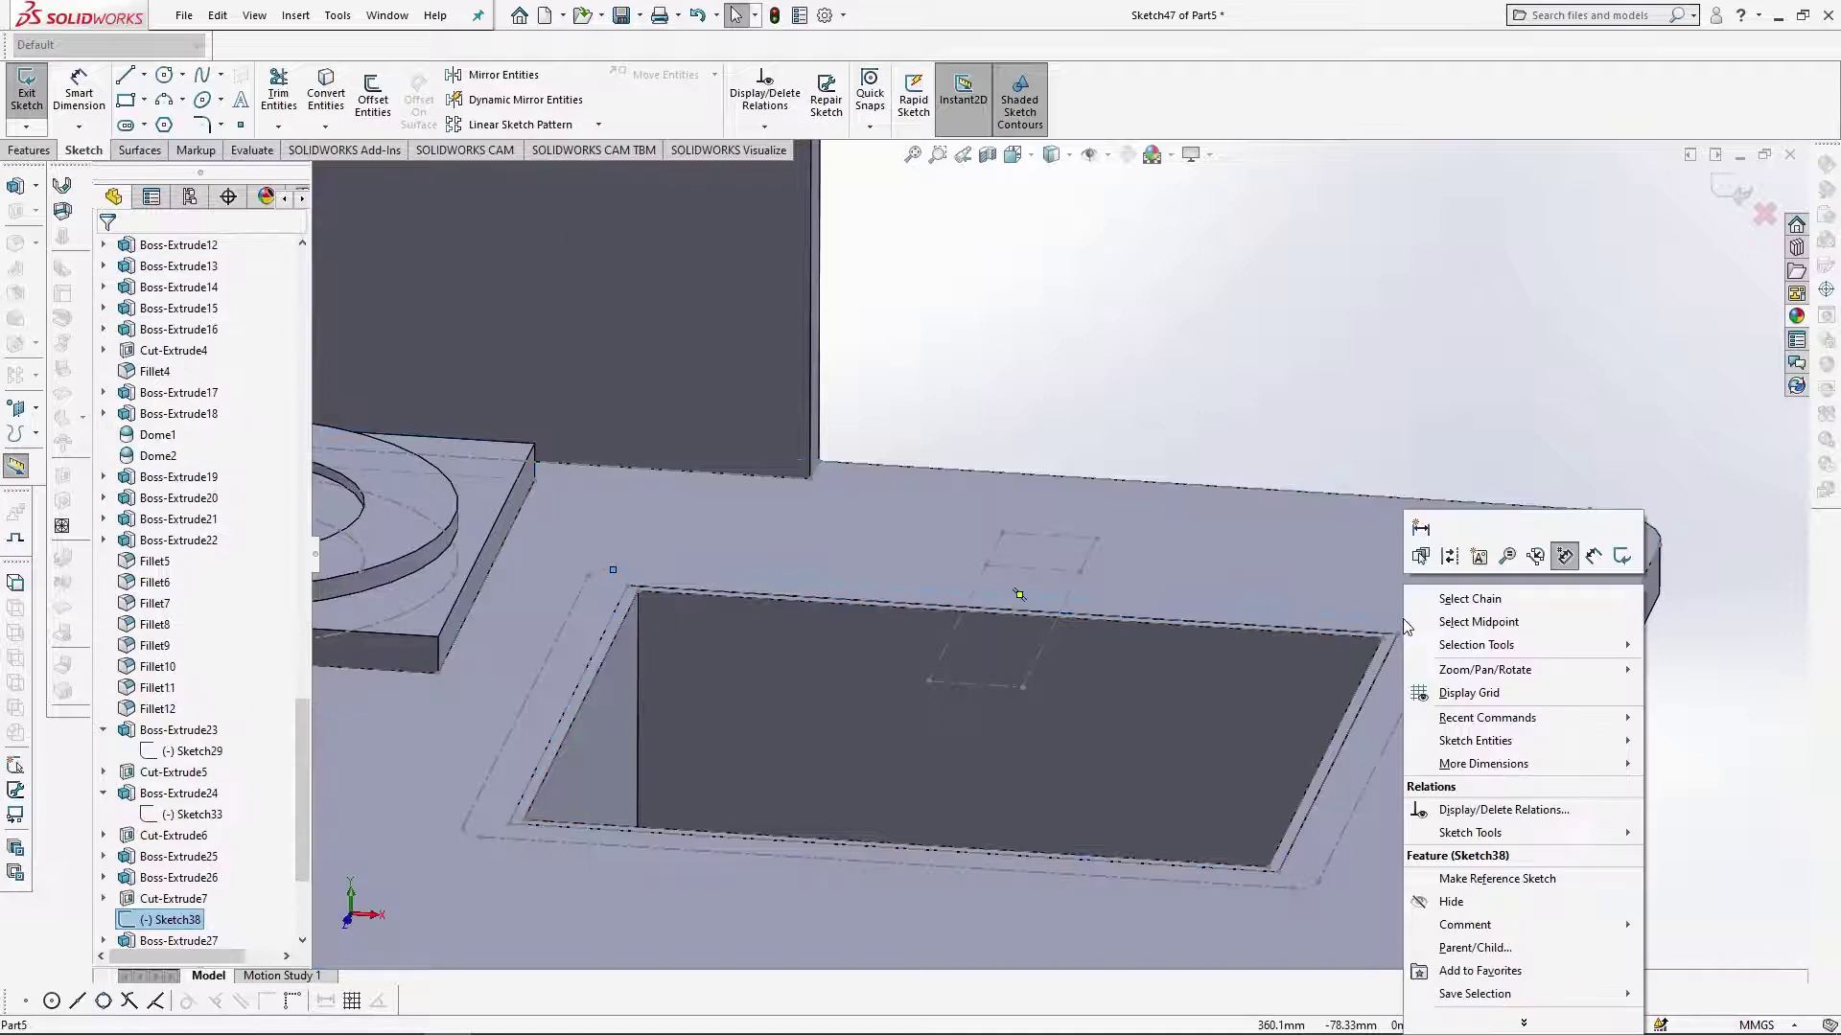
pyautogui.click(1476, 600)
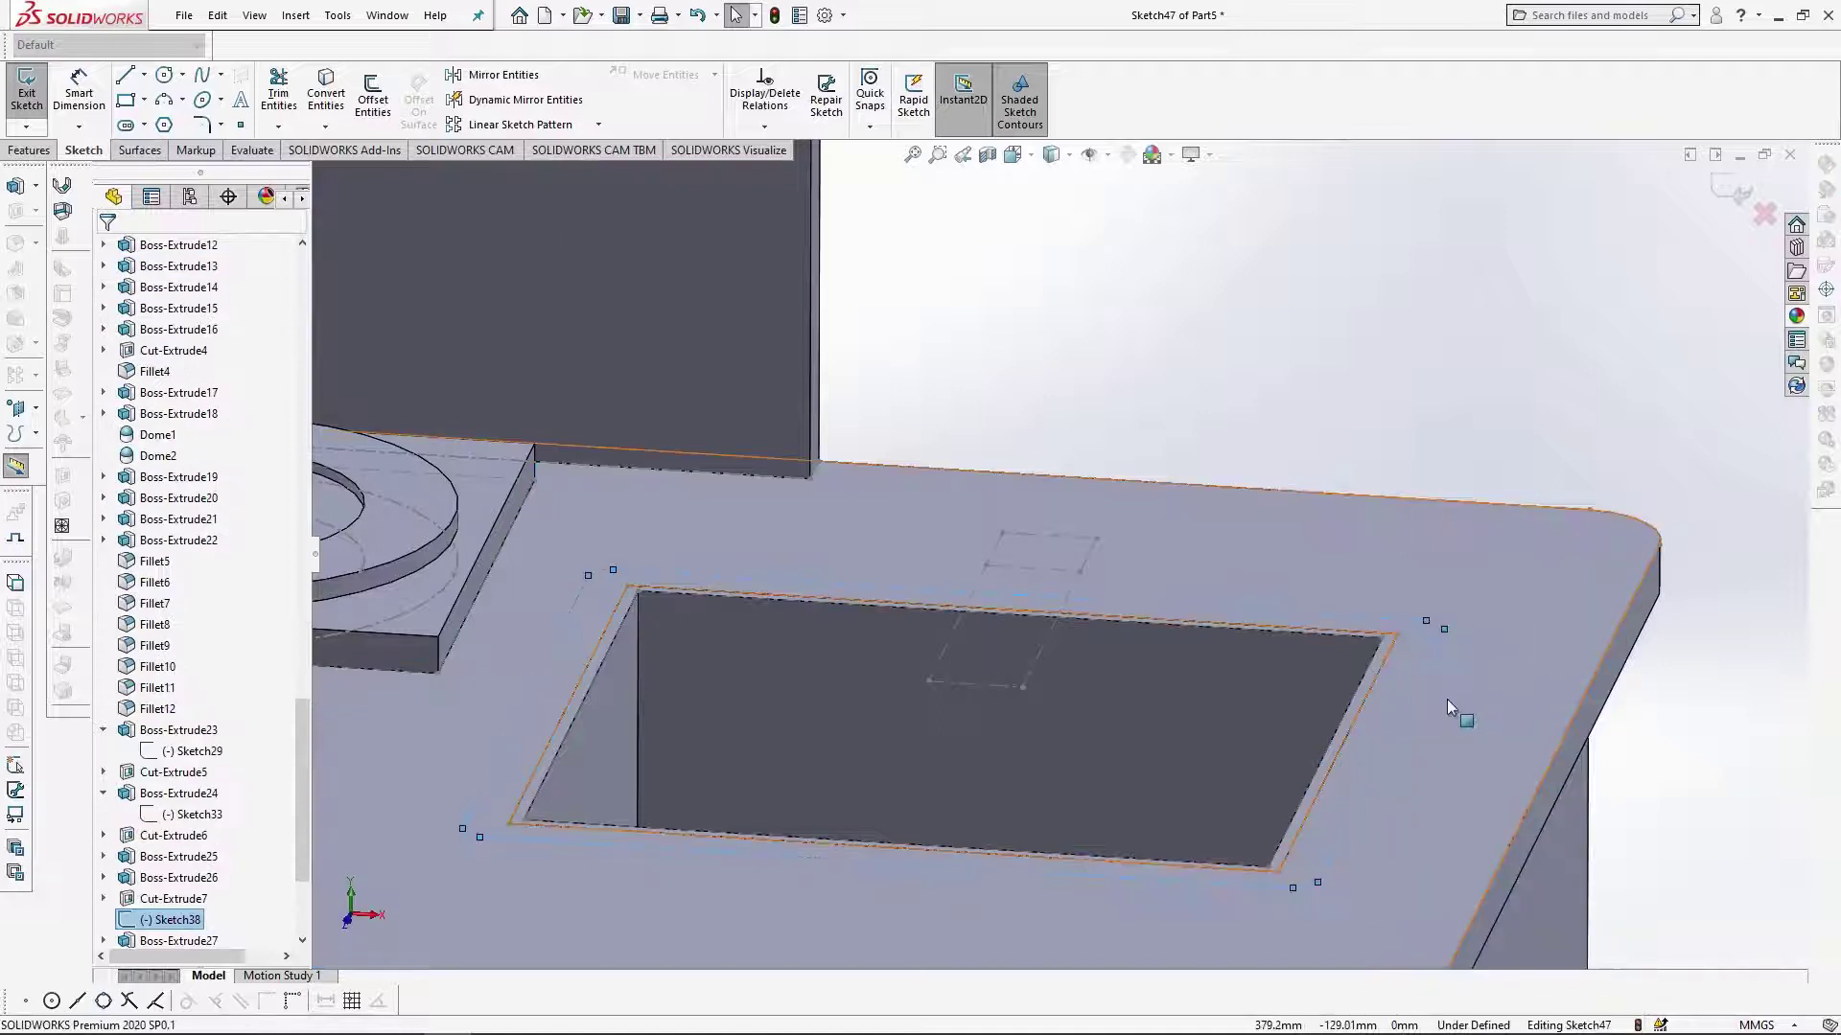
pyautogui.click(336, 93)
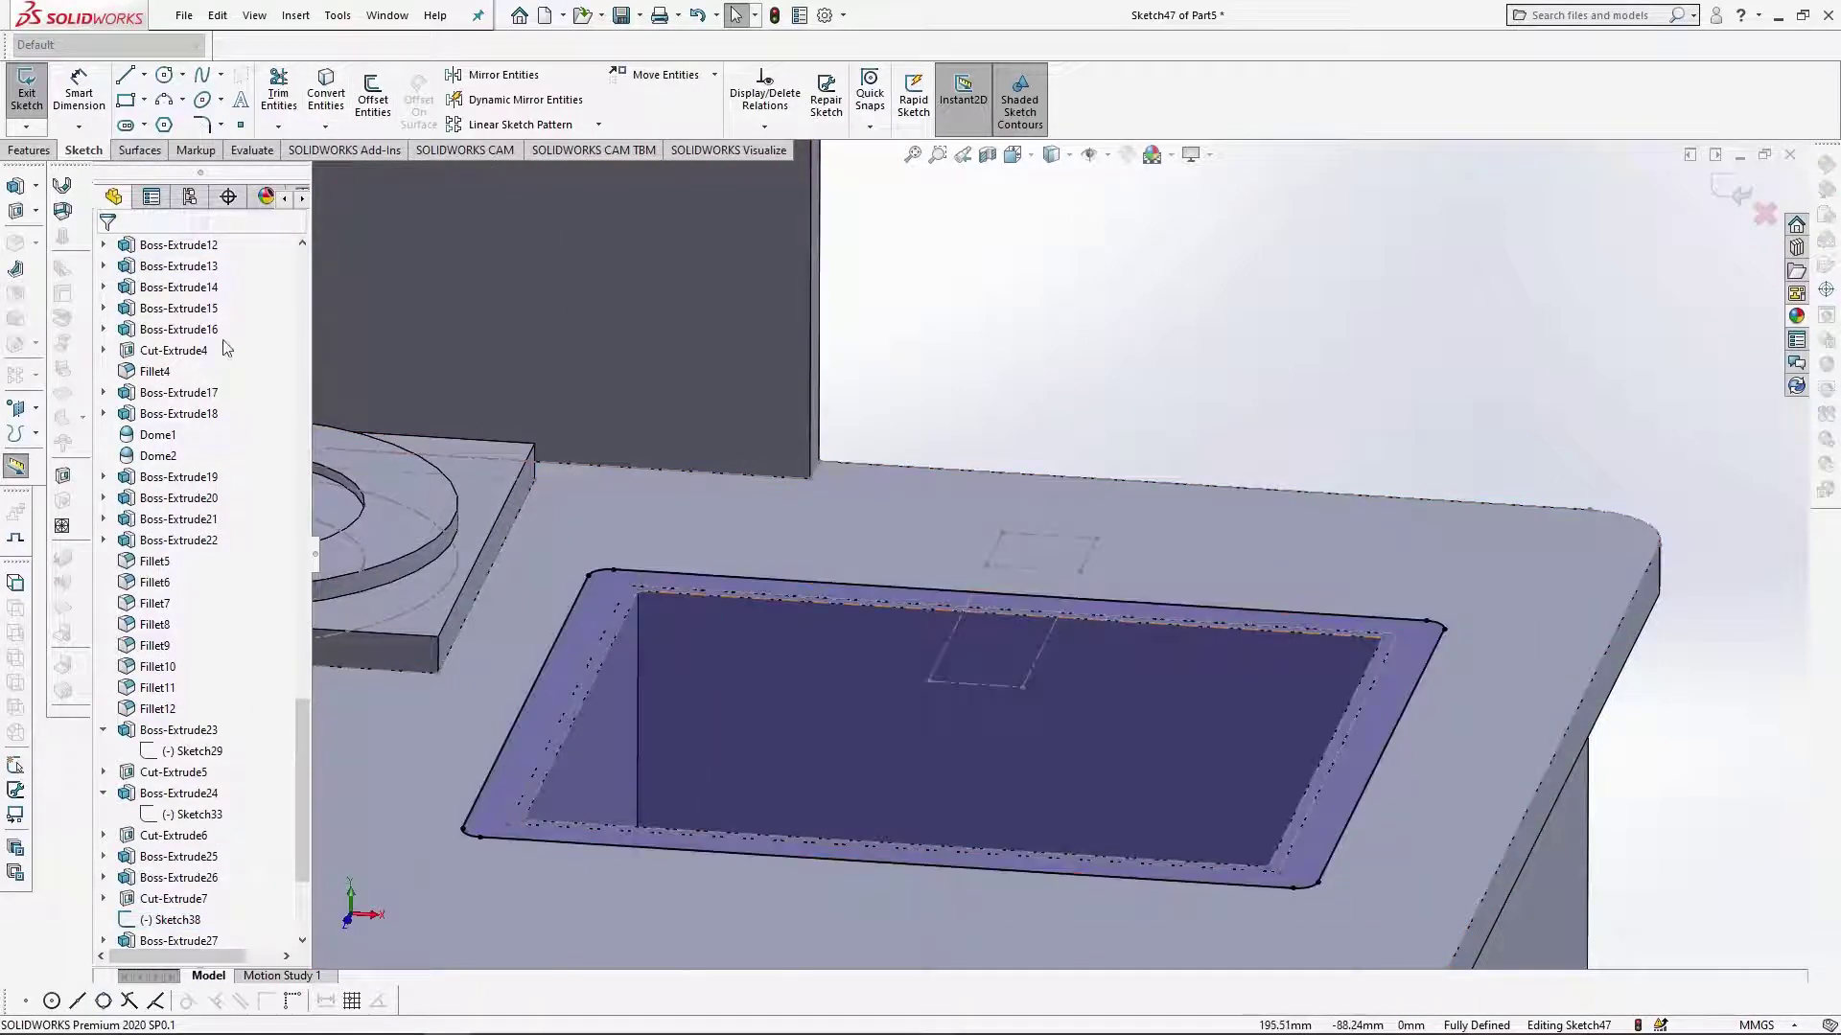
pyautogui.click(637, 591)
pyautogui.click(1268, 870)
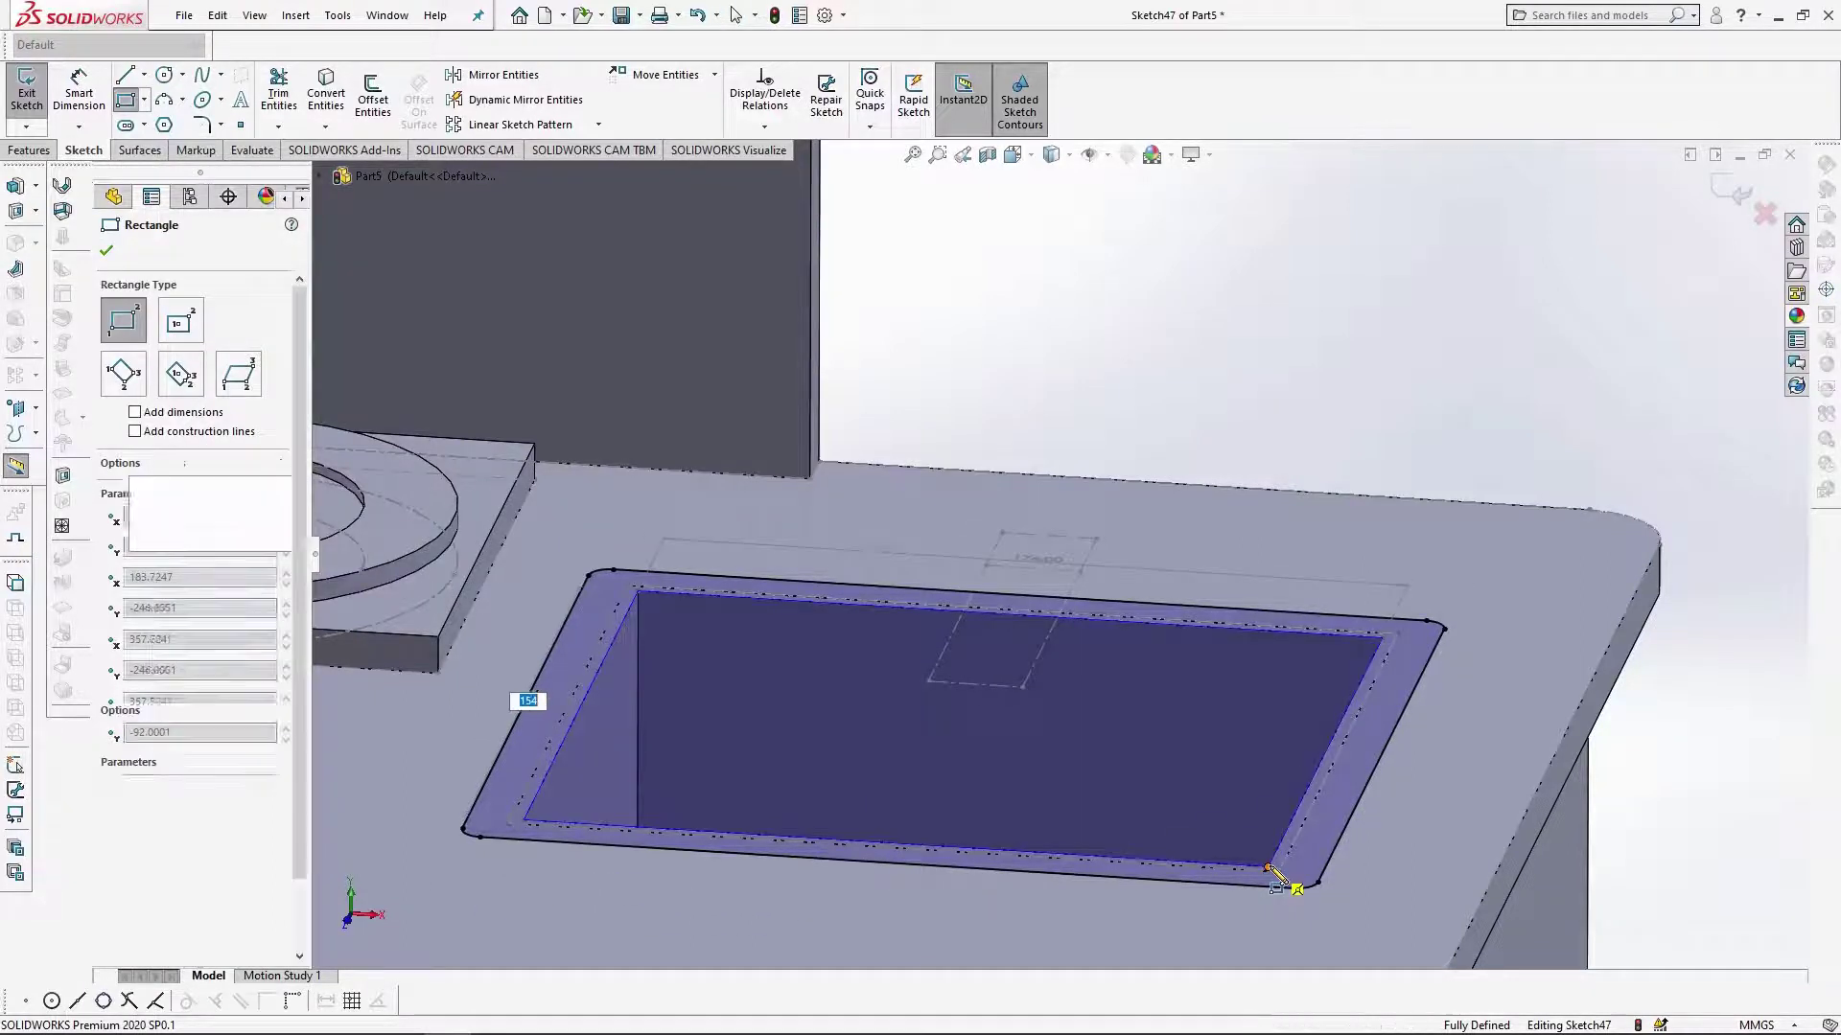
# Extrude the rim profile 3 mm upward, merging it only with the basin wall body.
pyautogui.click(28, 150)
pyautogui.click(34, 96)
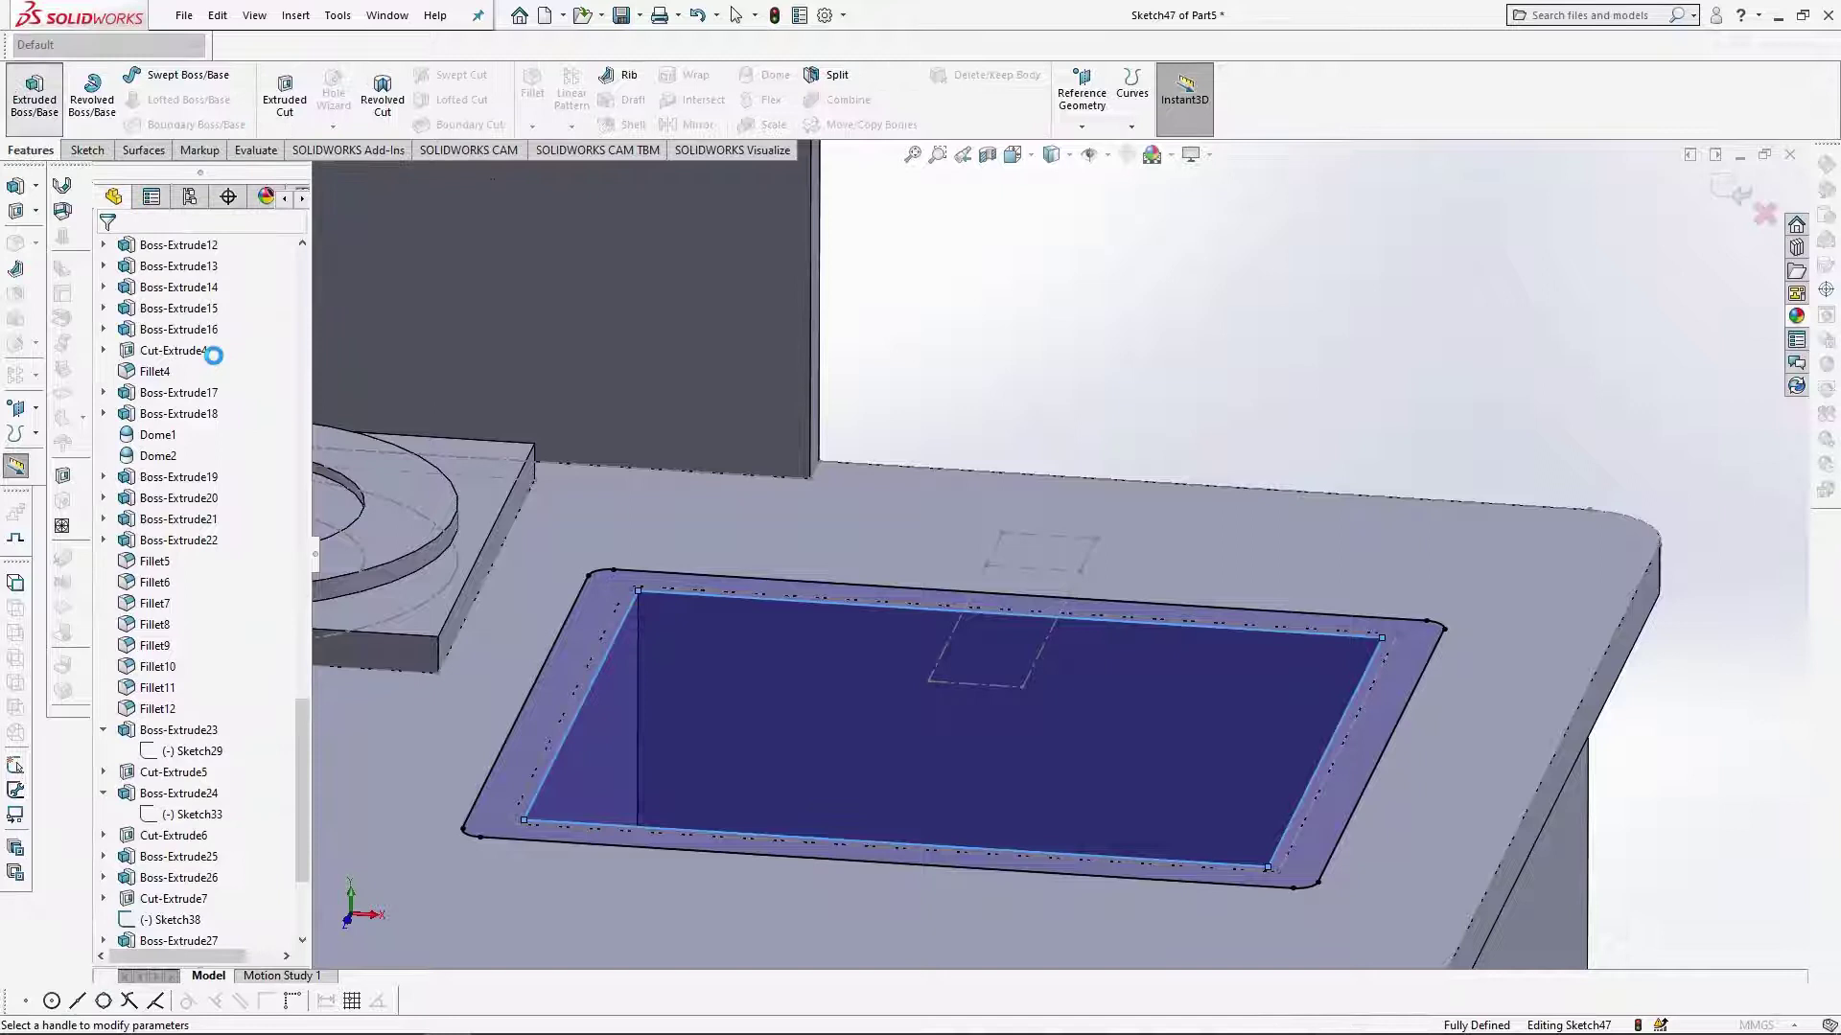
pyautogui.write('3')
pyautogui.press('Return')
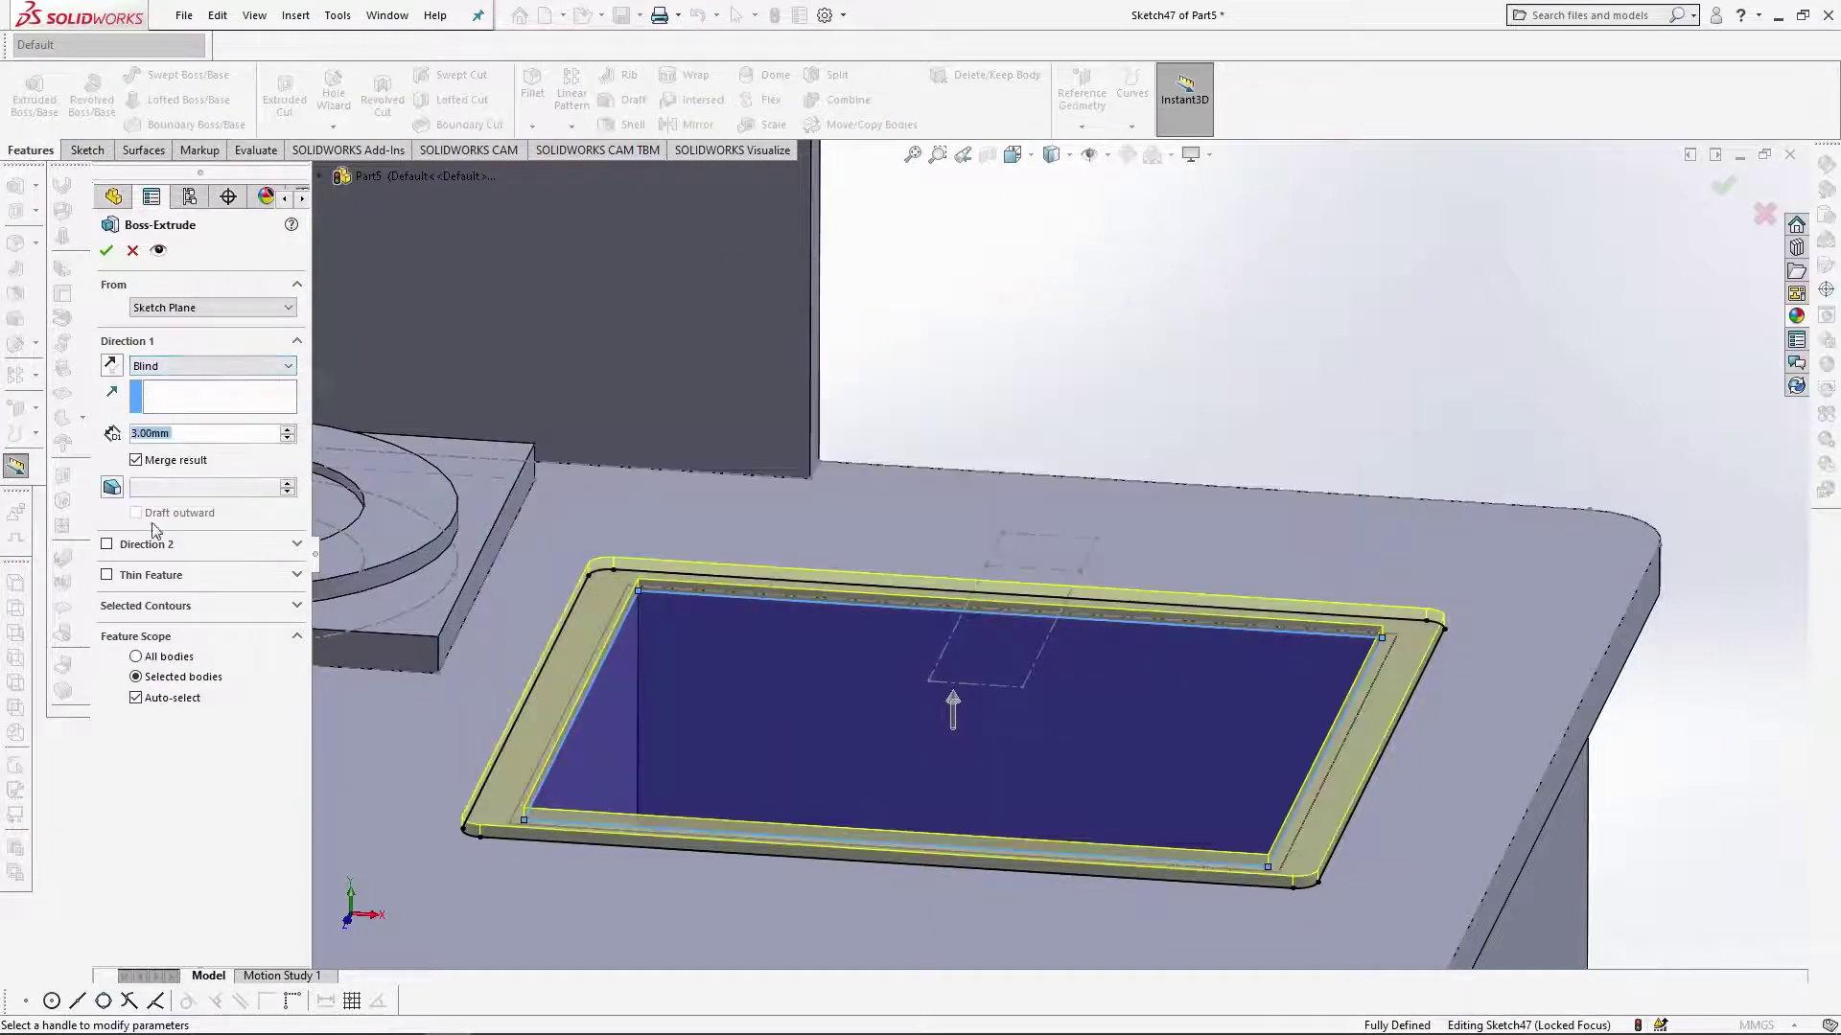
pyautogui.click(212, 694)
pyautogui.click(710, 709)
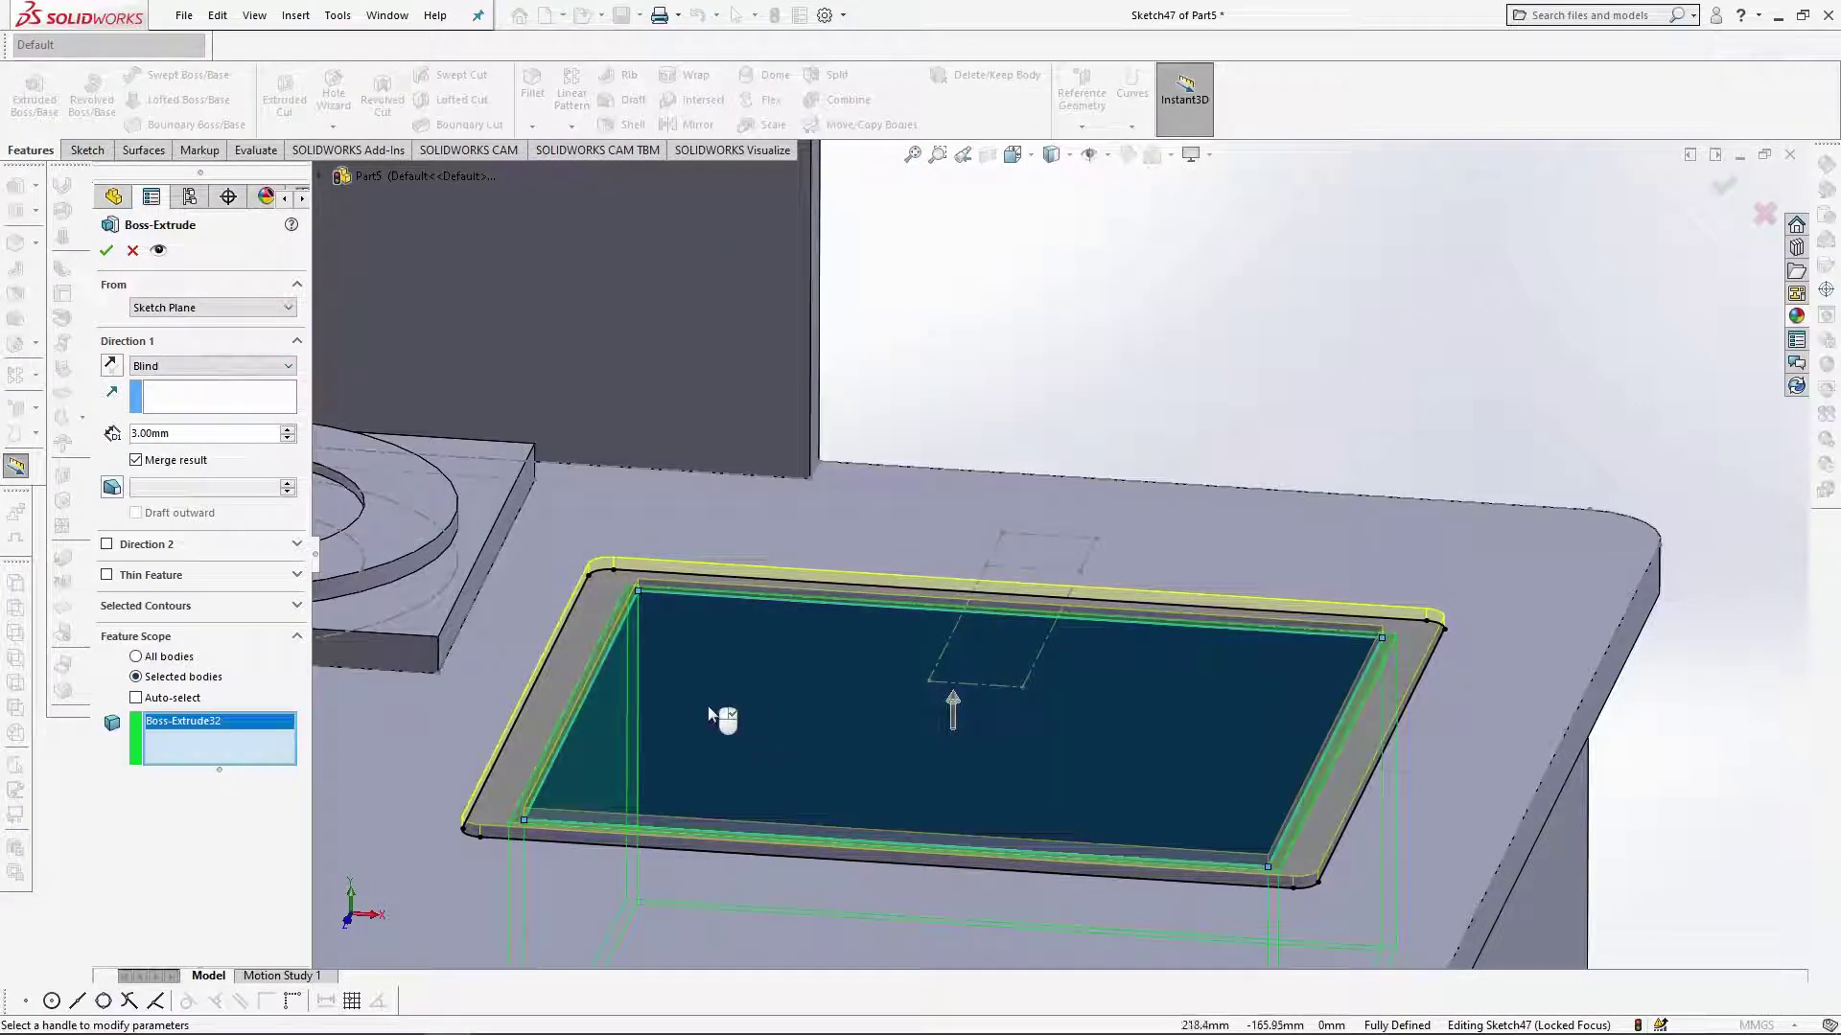
pyautogui.click(106, 251)
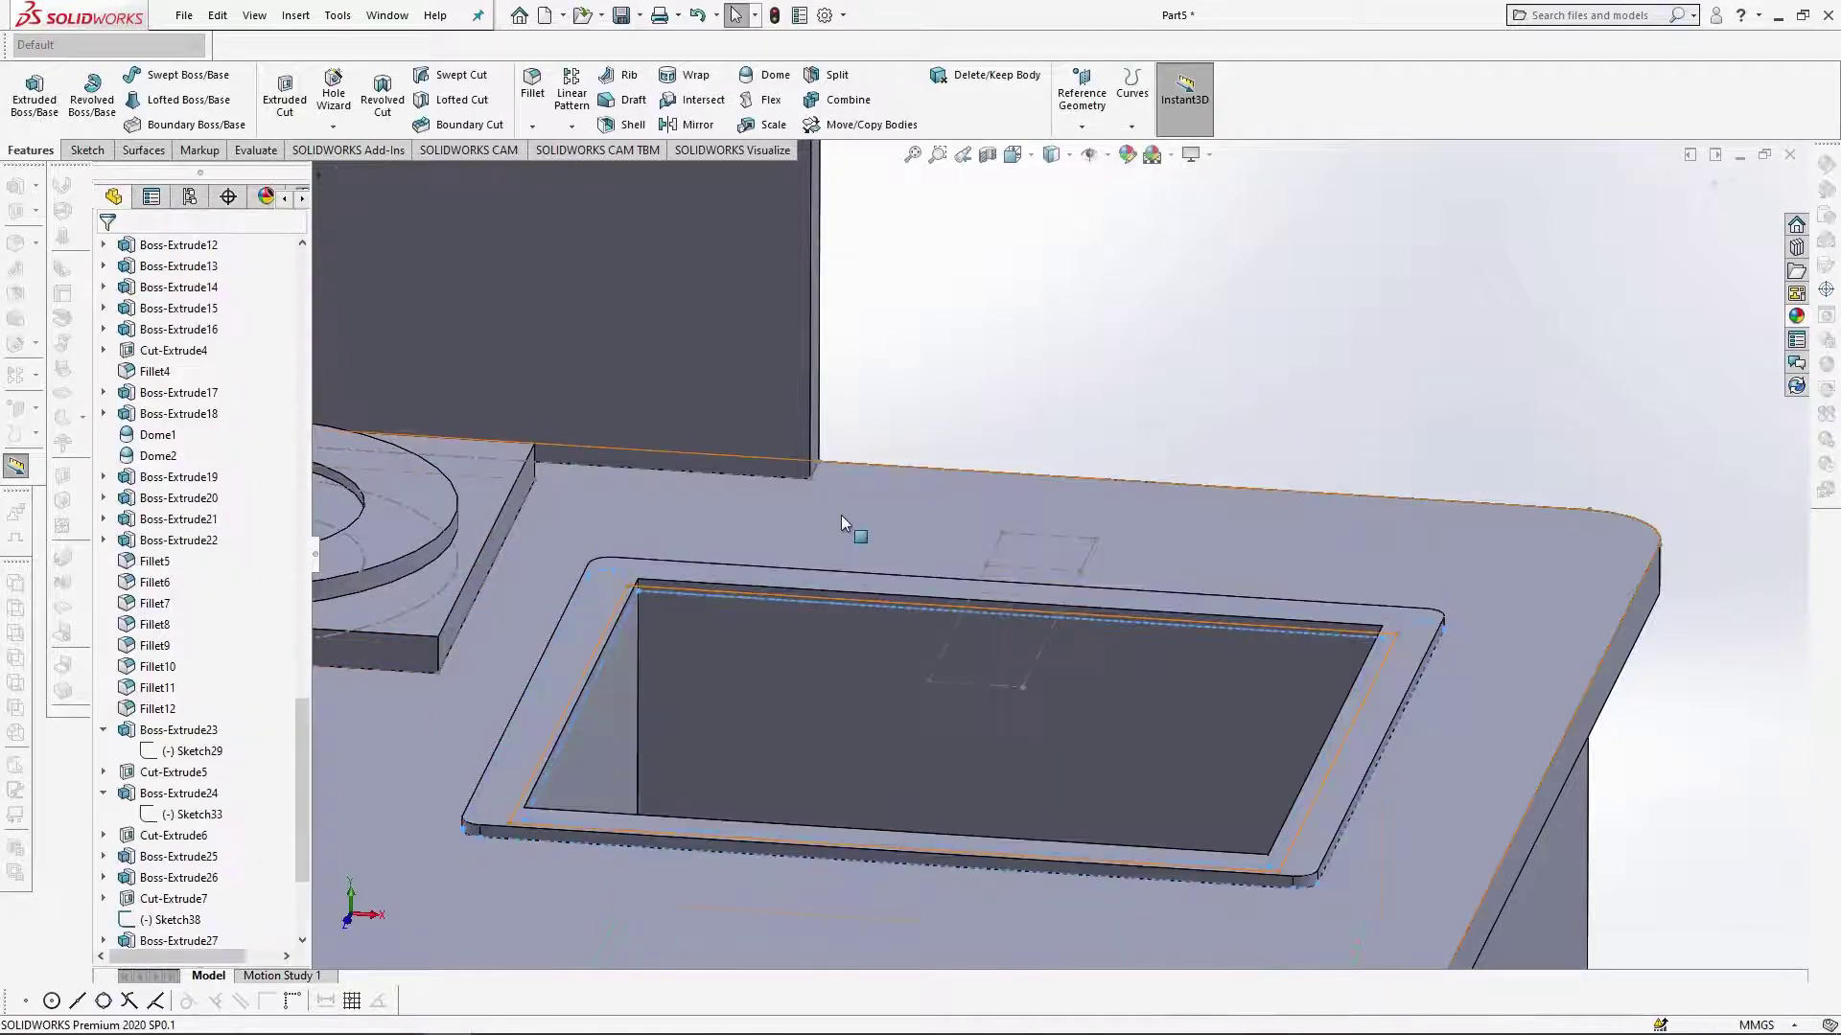
# Sketch a corner rectangle on the rim's top face, matching the outer outline of the basin walls.
pyautogui.click(1429, 638)
pyautogui.click(1417, 539)
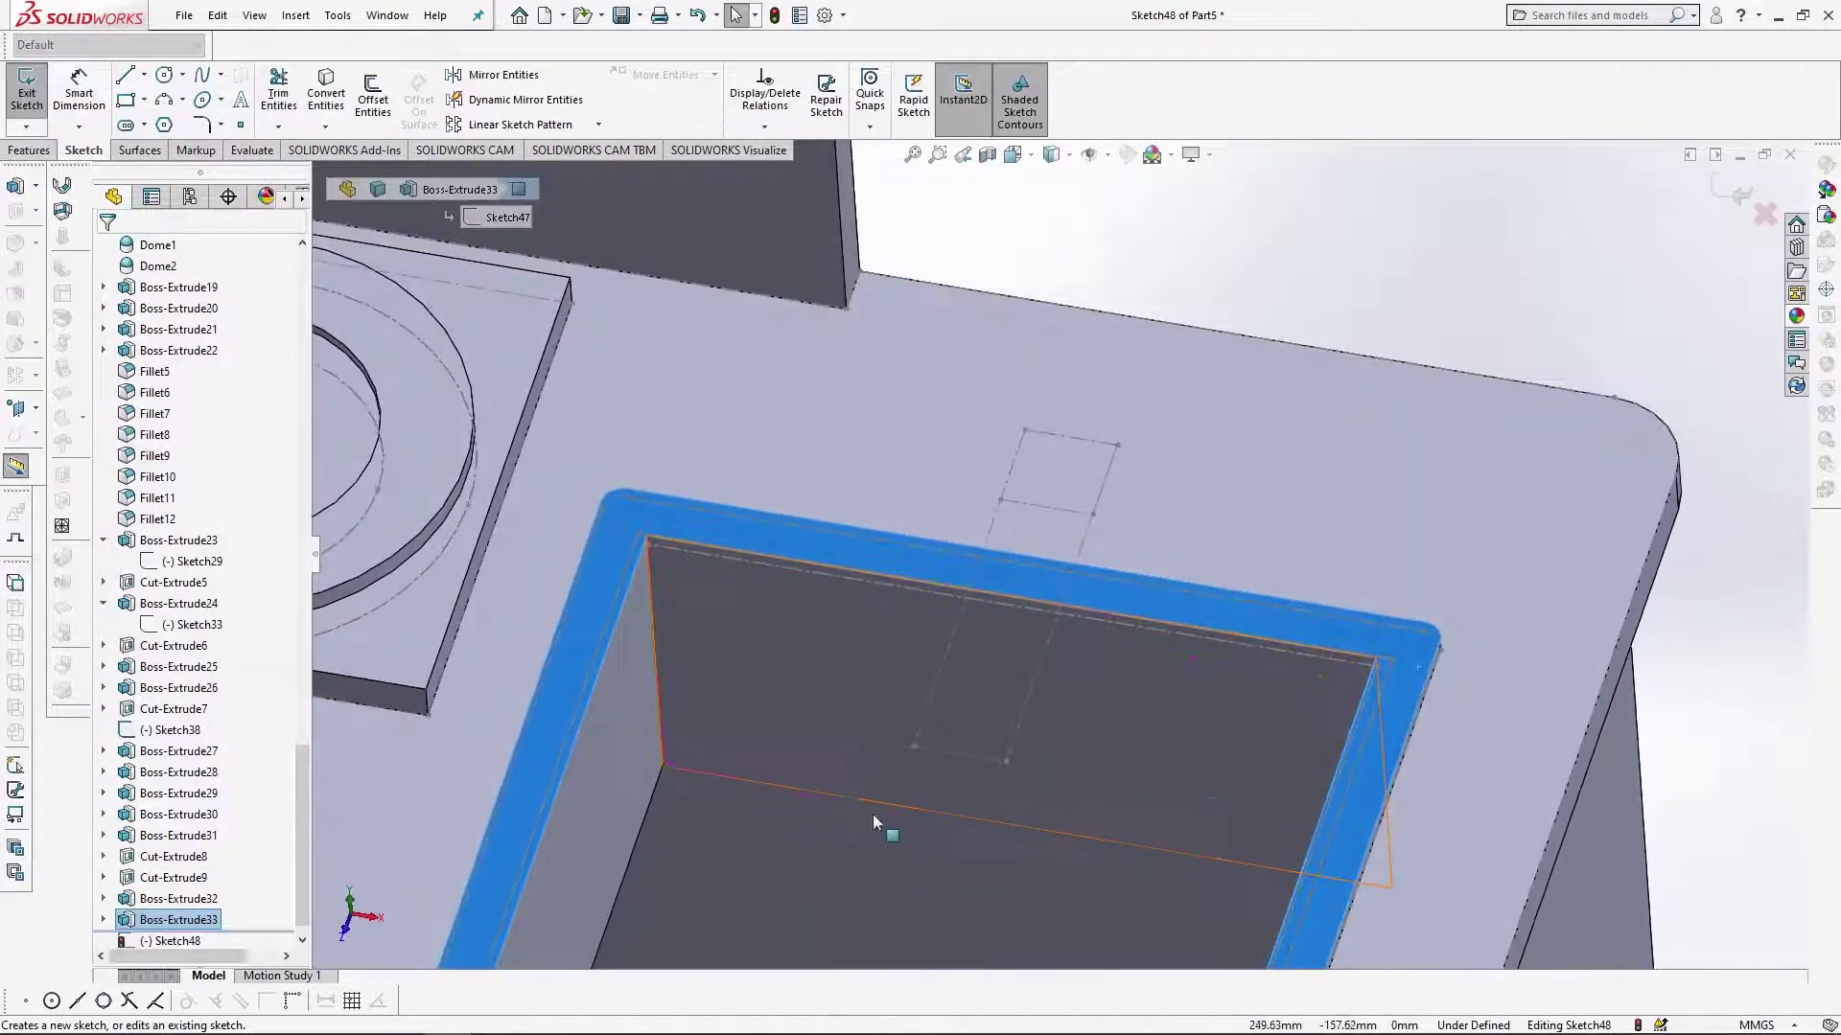
pyautogui.scroll(3, 1030, 688)
pyautogui.scroll(-4, 805, 561)
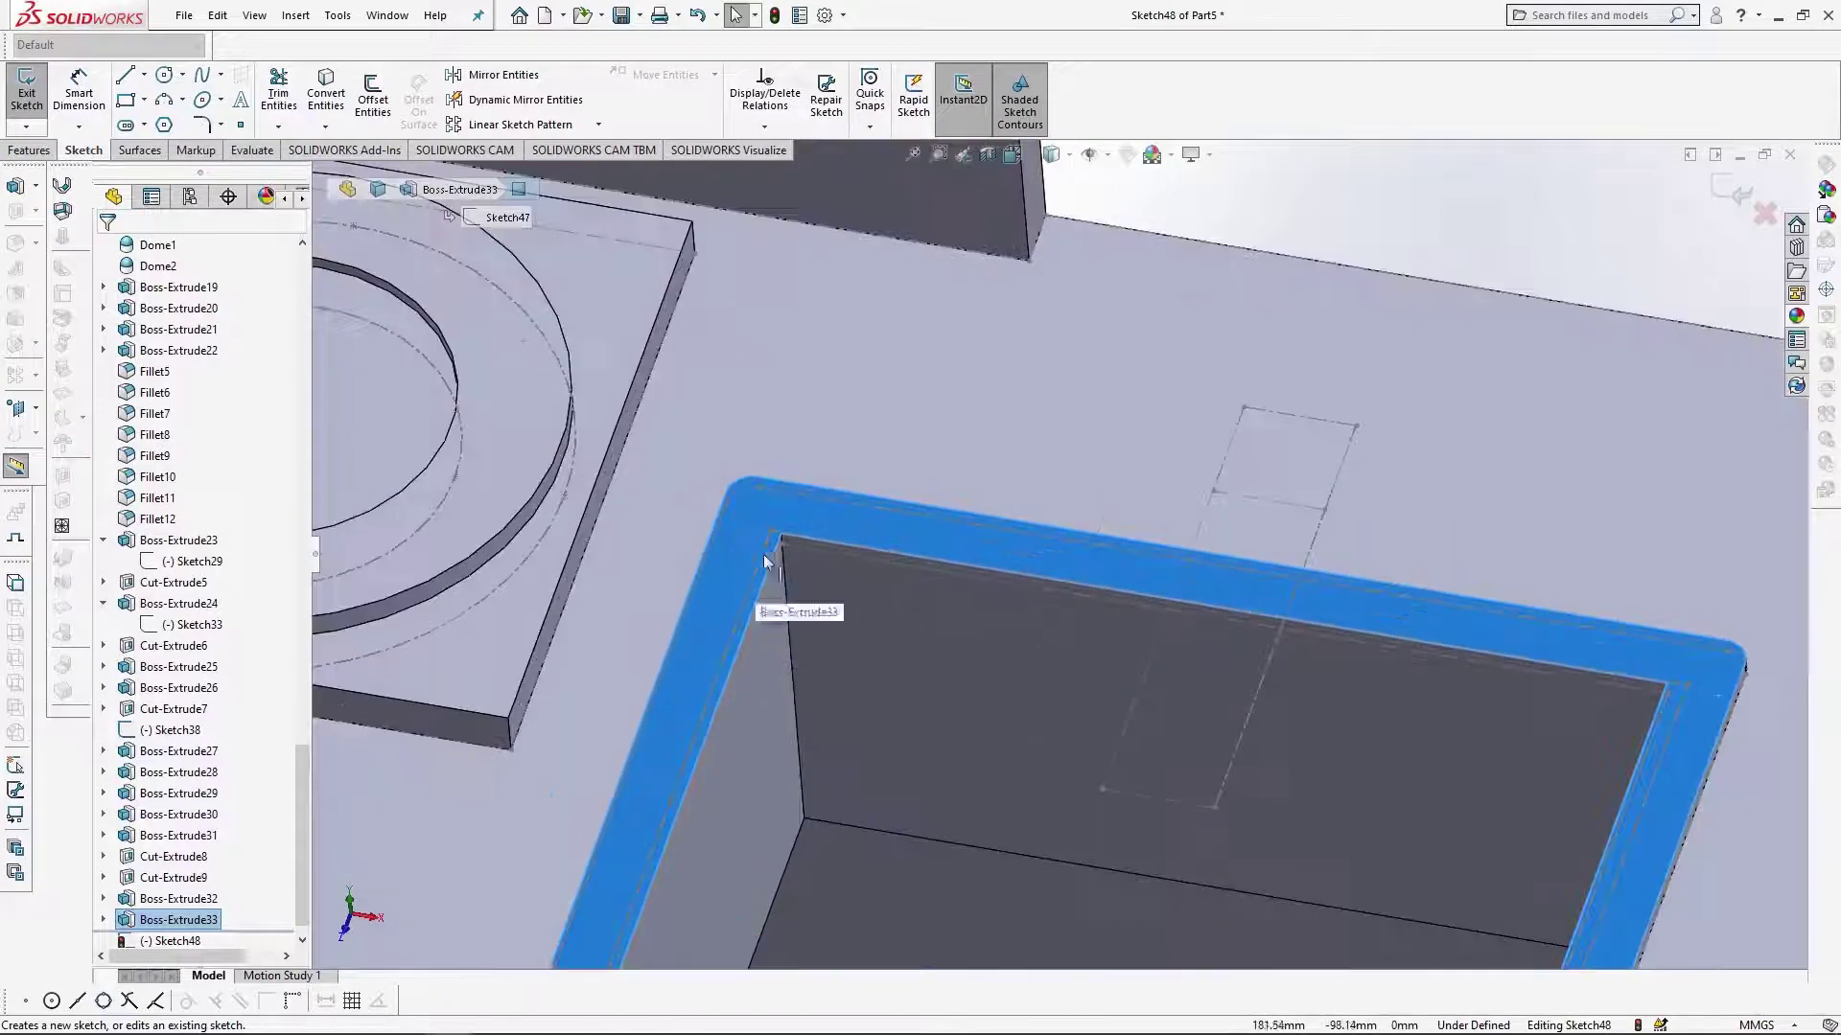
pyautogui.click(1020, 162)
pyautogui.click(1041, 182)
pyautogui.click(126, 100)
pyautogui.click(569, 302)
pyautogui.click(1177, 842)
pyautogui.press('Escape')
pyautogui.moveTo(1008, 706); pyautogui.dragTo(978, 537, button='middle')
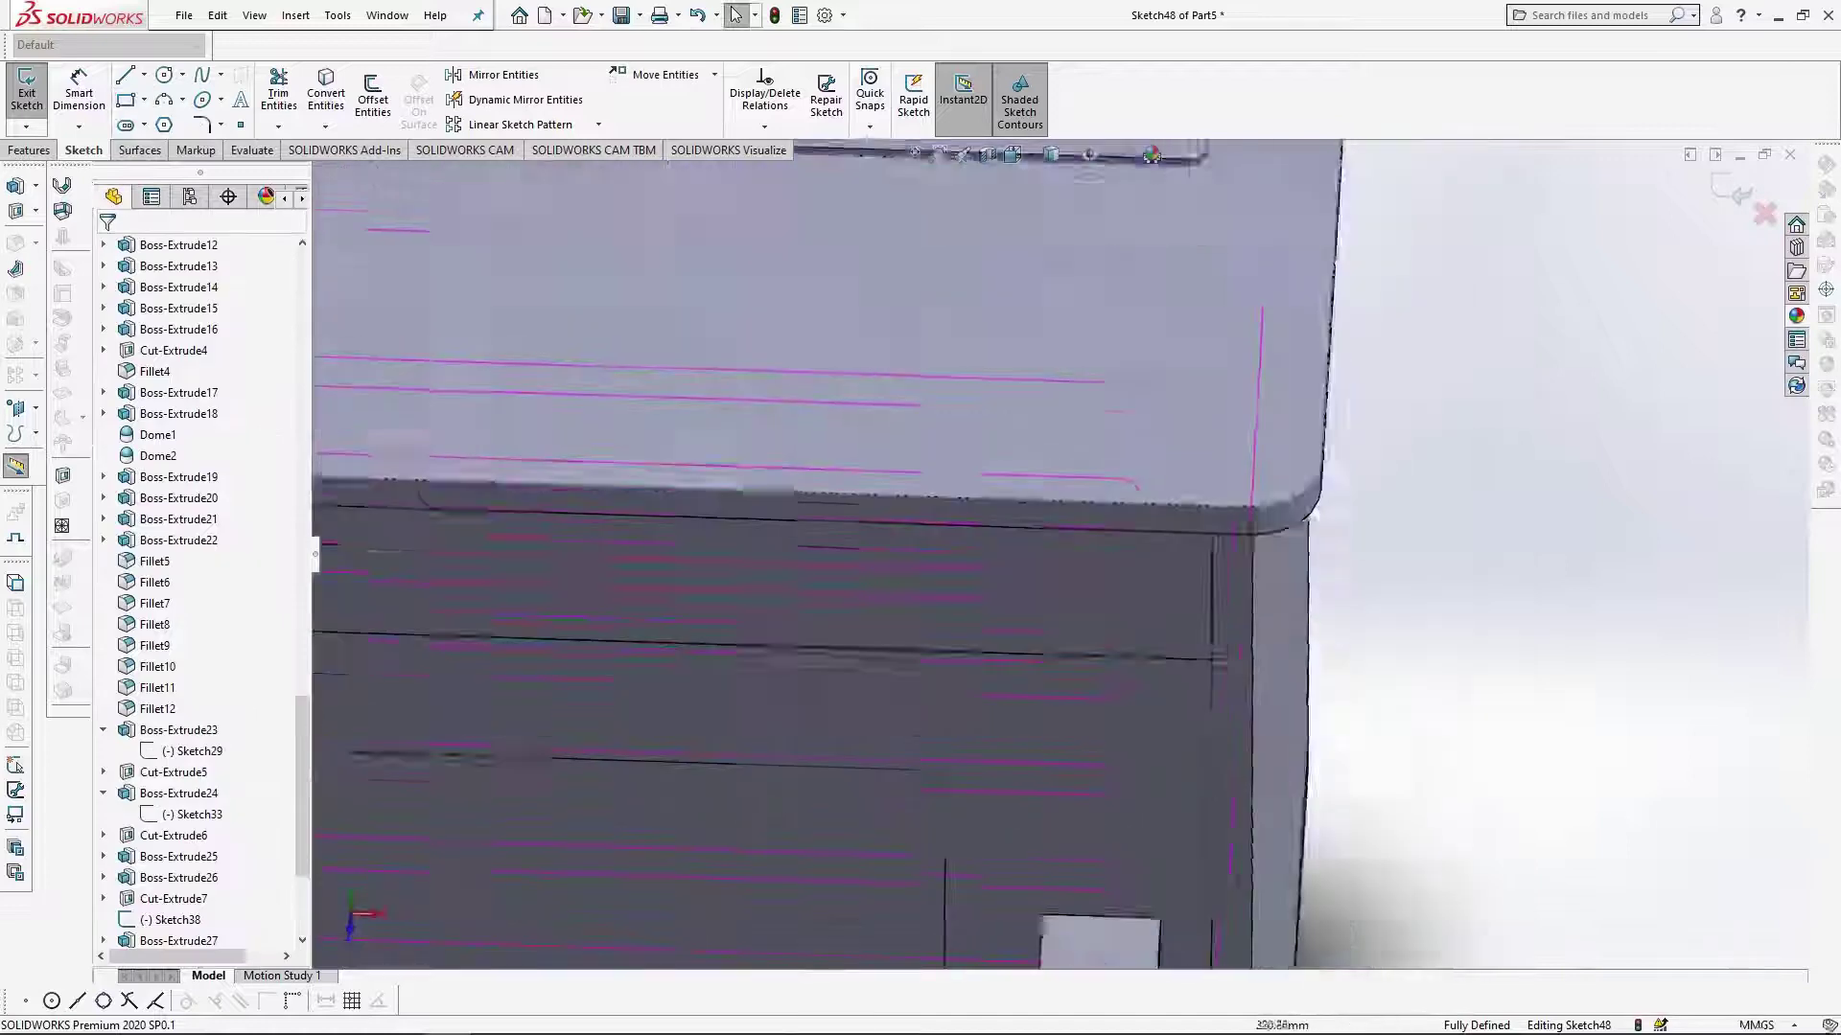
pyautogui.moveTo(988, 259); pyautogui.dragTo(995, 377, button='middle')
pyautogui.scroll(-1, 997, 388)
# Extrude the rectangle 3 mm starting from the basin's bottom corner vertex as the sink floor, with automatic body selection turned off.
pyautogui.click(26, 149)
pyautogui.click(35, 93)
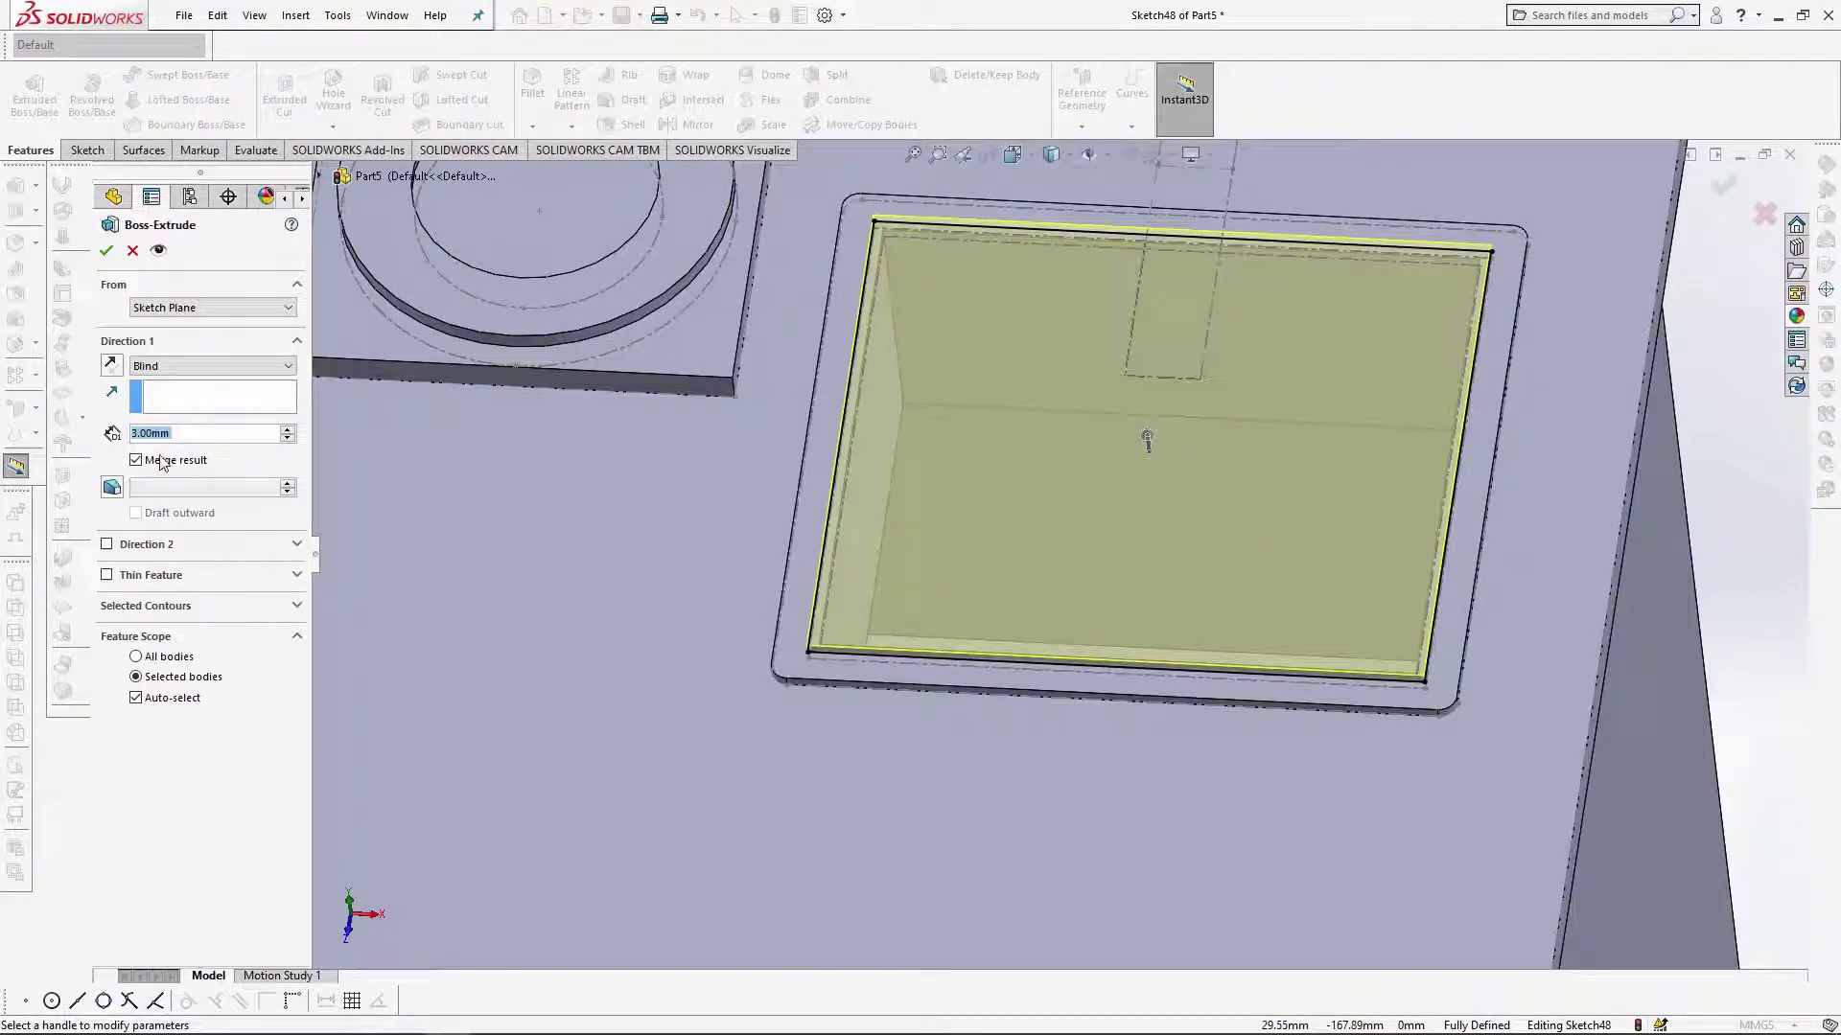
pyautogui.click(161, 307)
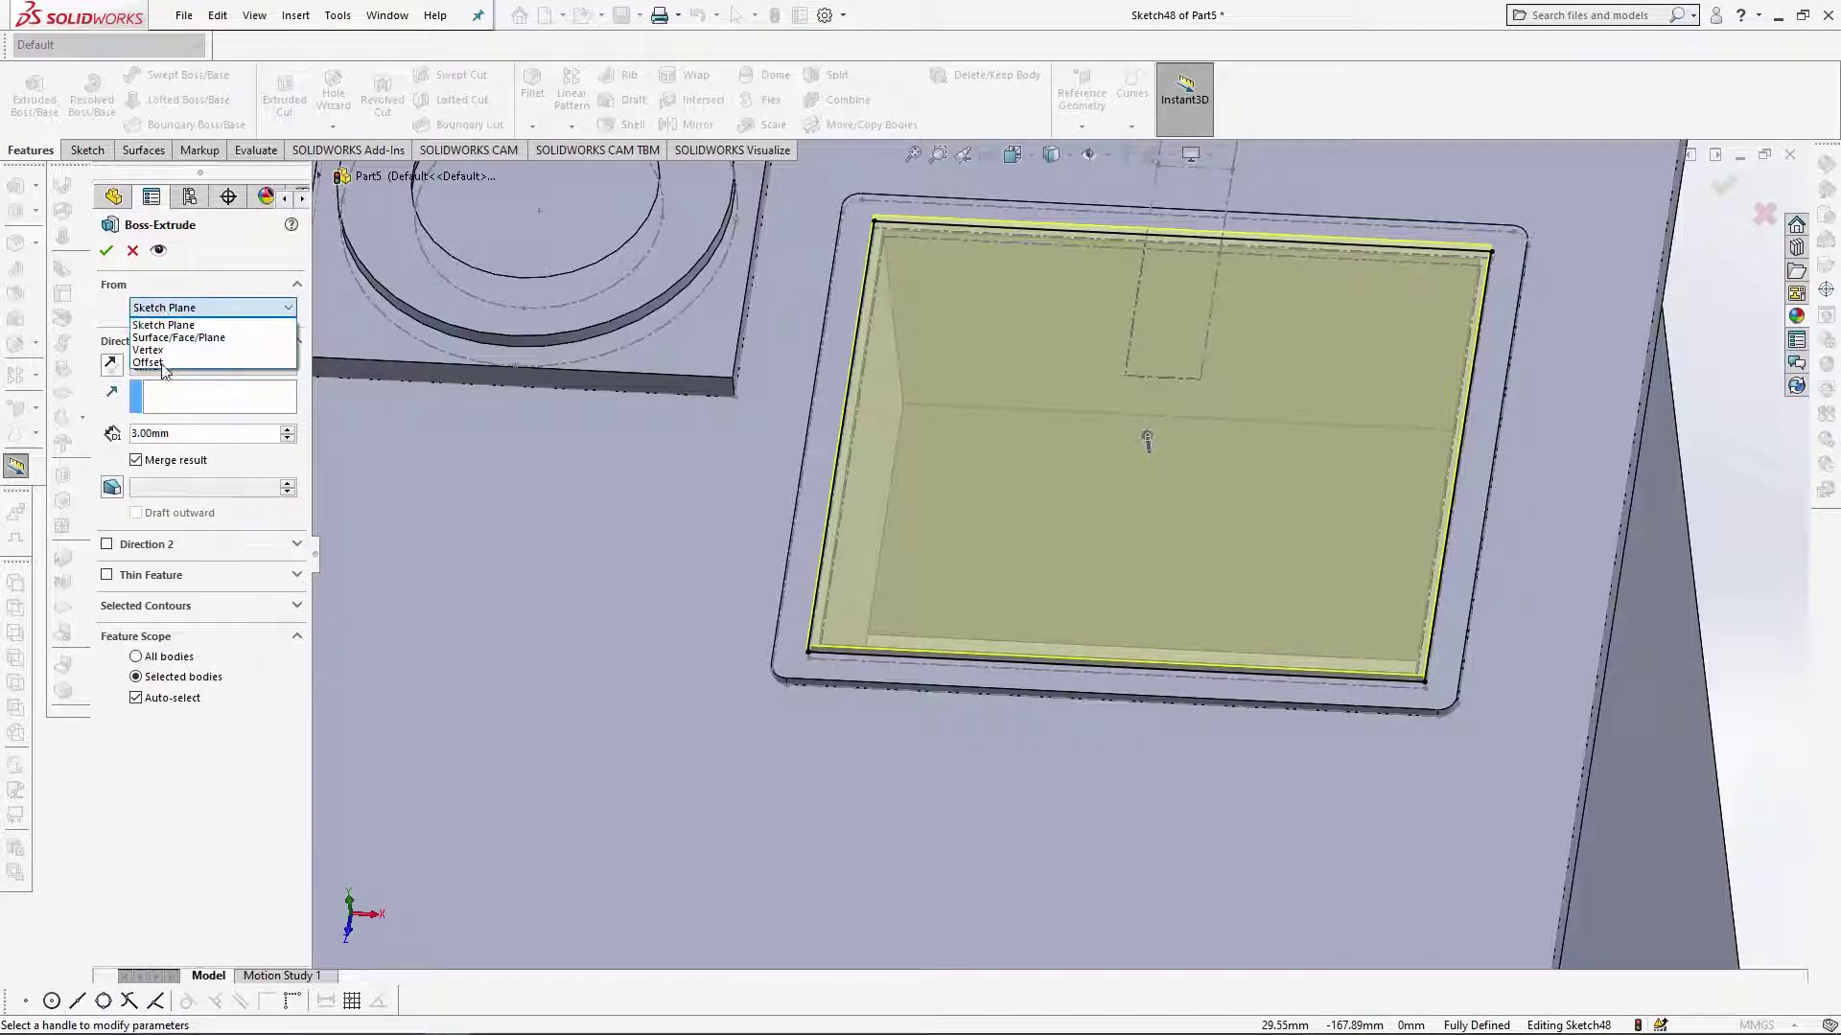
pyautogui.click(161, 351)
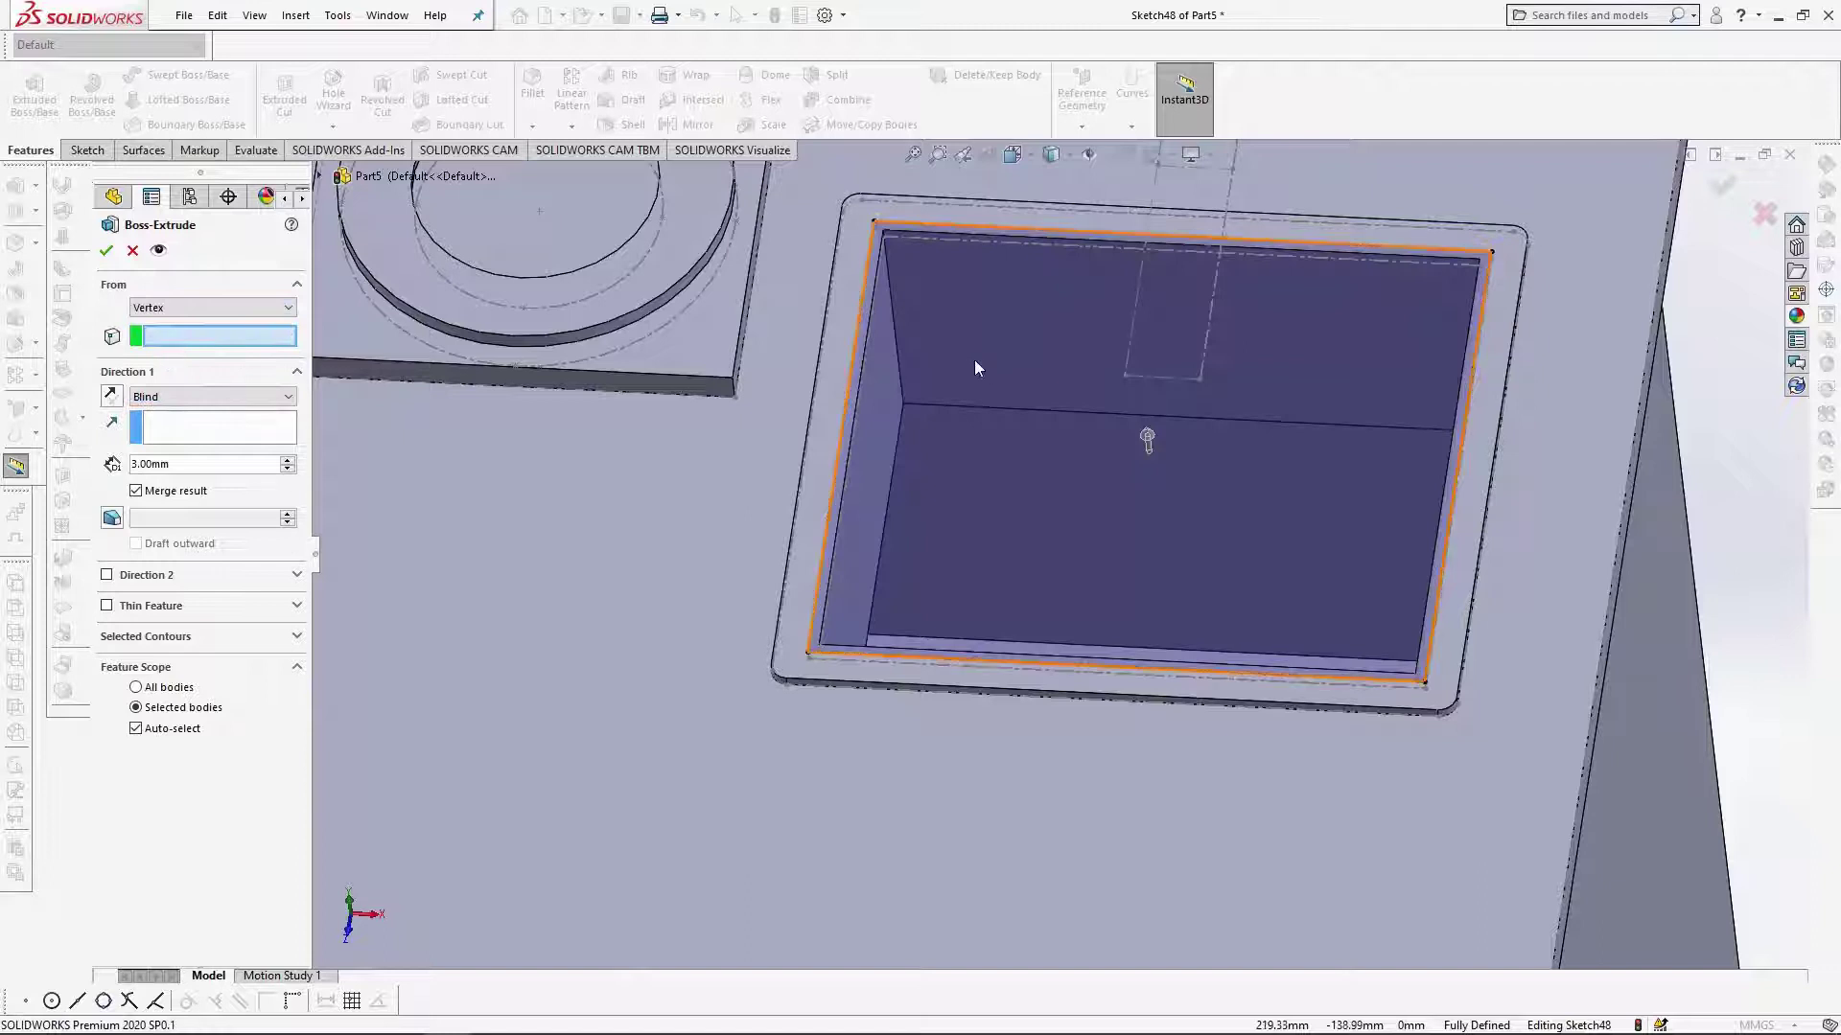
pyautogui.click(905, 403)
pyautogui.scroll(3, 1304, 574)
pyautogui.moveTo(1304, 574); pyautogui.dragTo(1275, 614, button='middle')
pyautogui.scroll(-1, 1275, 614)
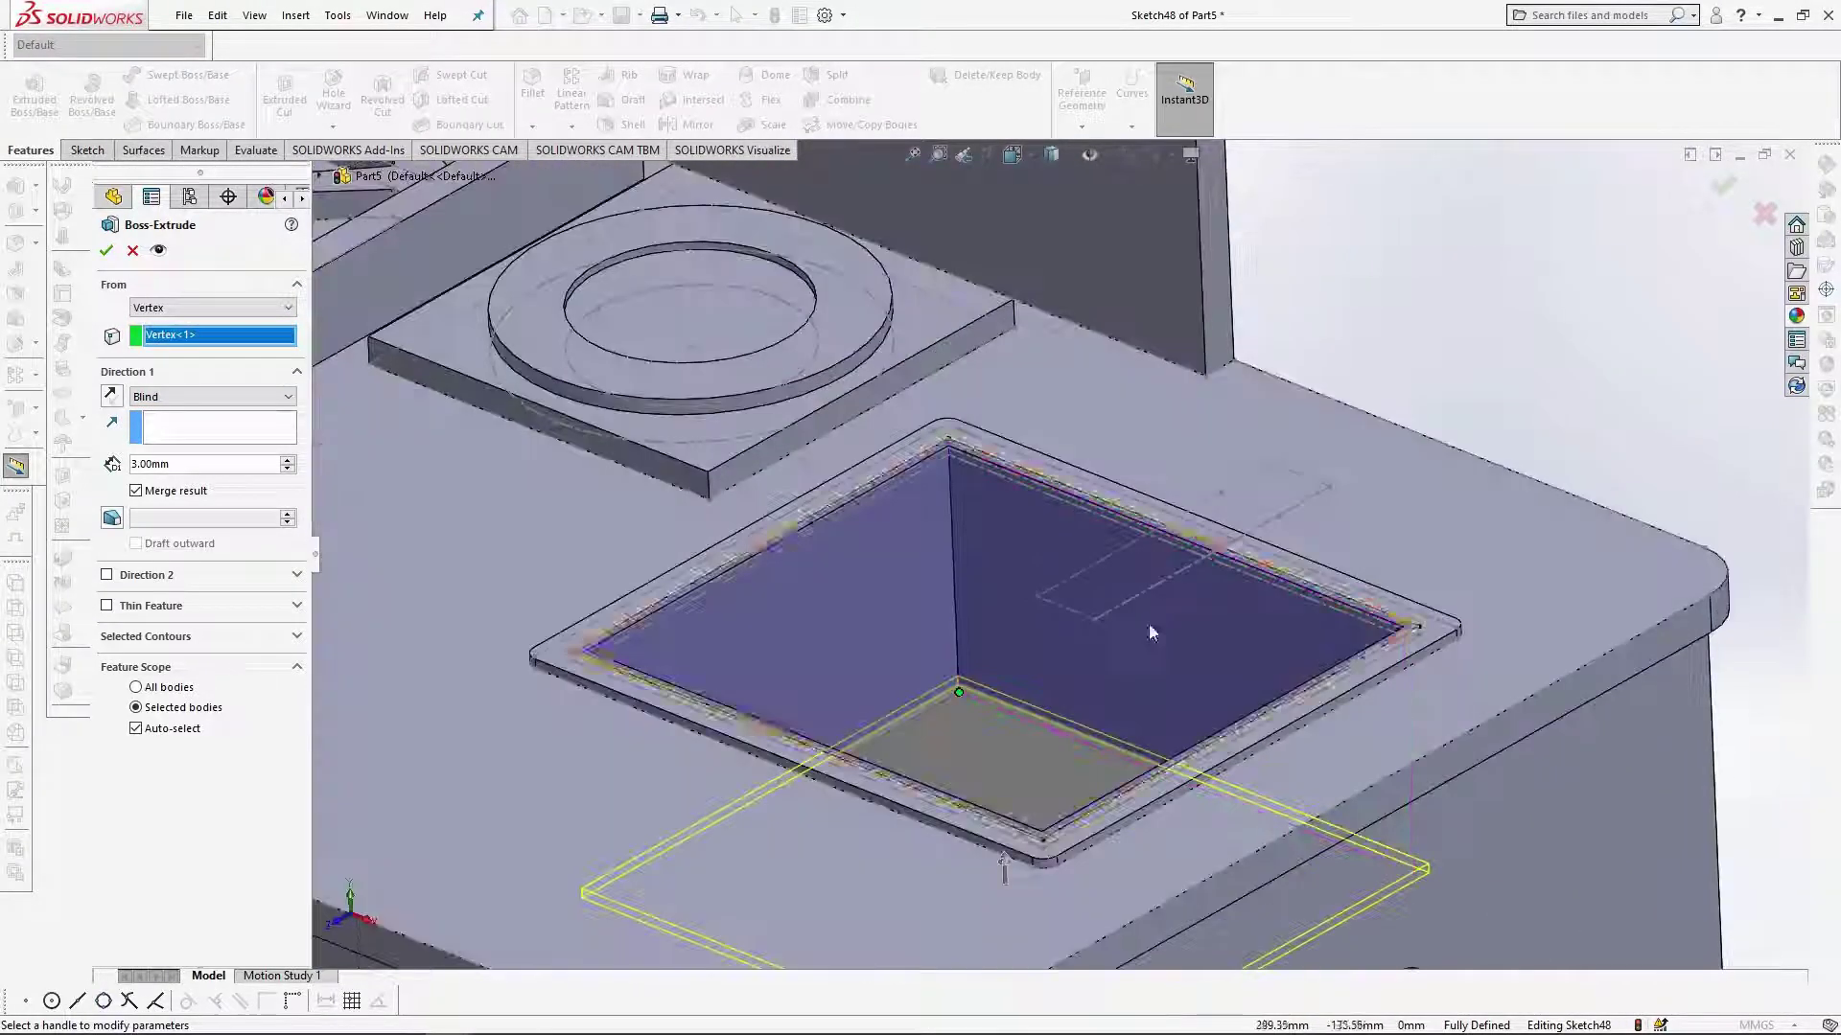
pyautogui.click(136, 728)
pyautogui.click(106, 251)
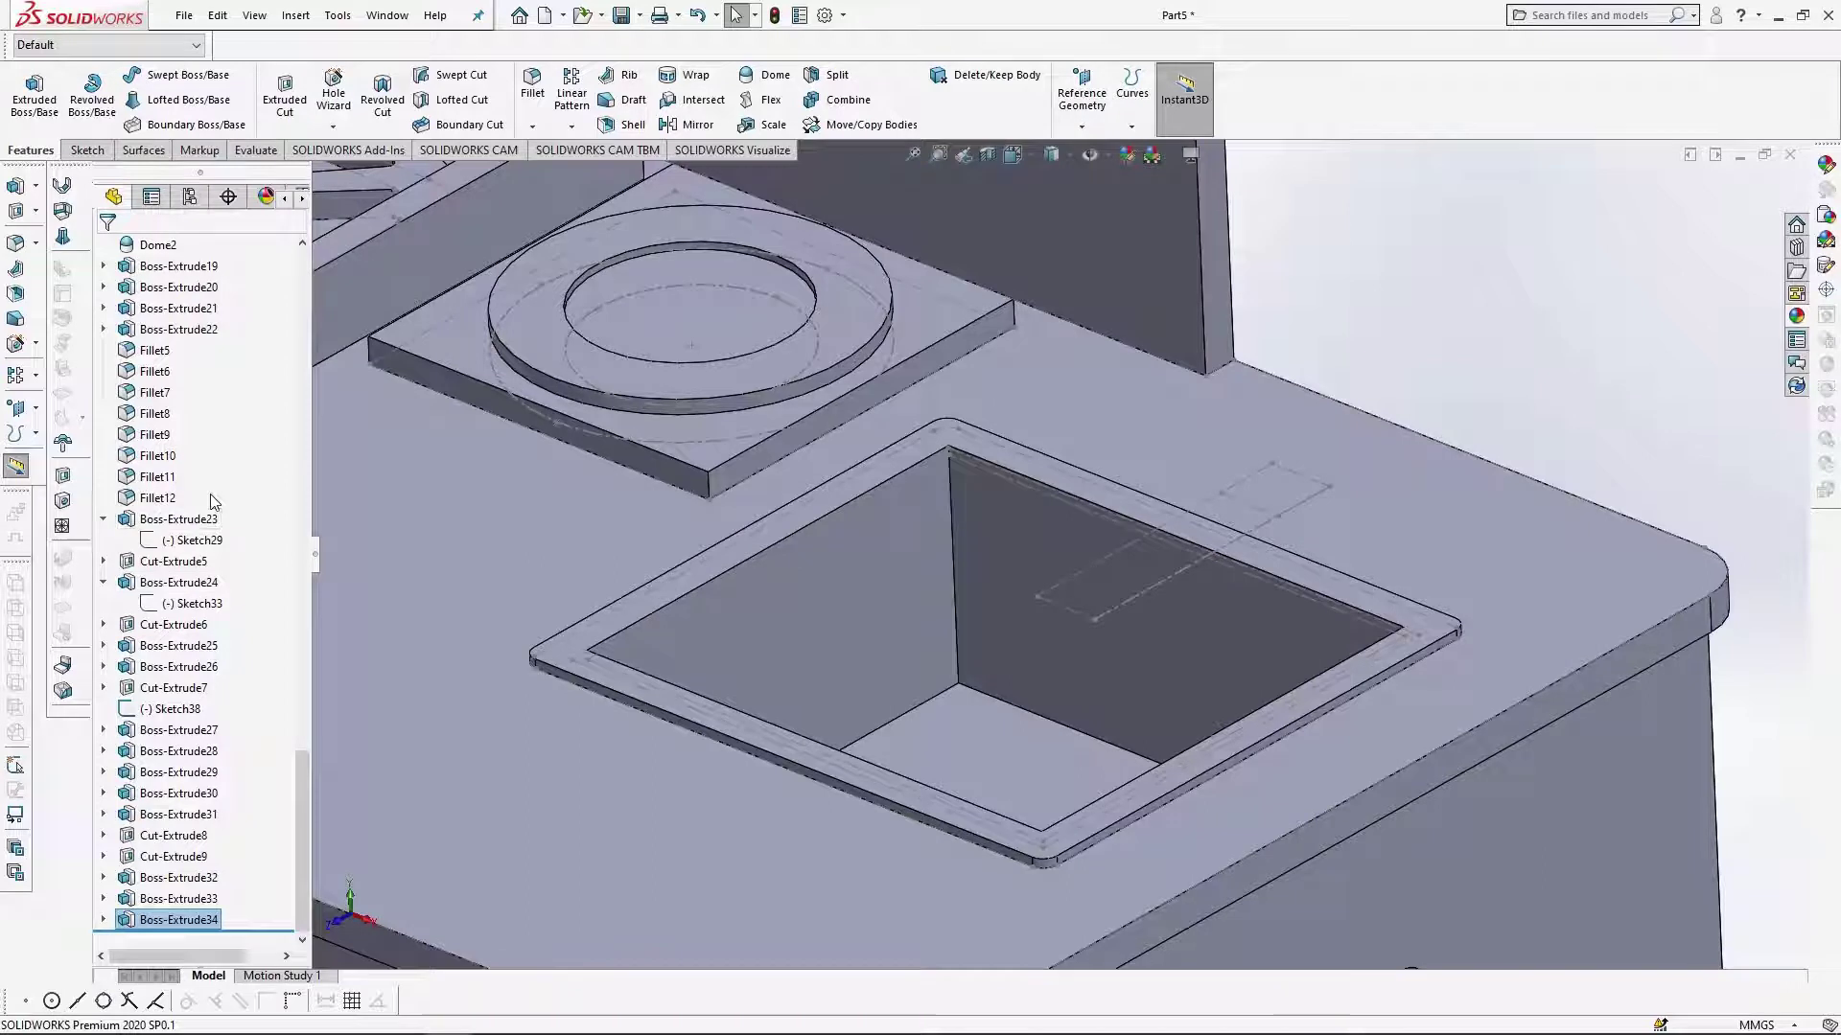
# Create a reference plane parallel to the Right Plane through the midpoint of the sink rim's back edge.
pyautogui.scroll(12, 206, 460)
pyautogui.click(186, 414)
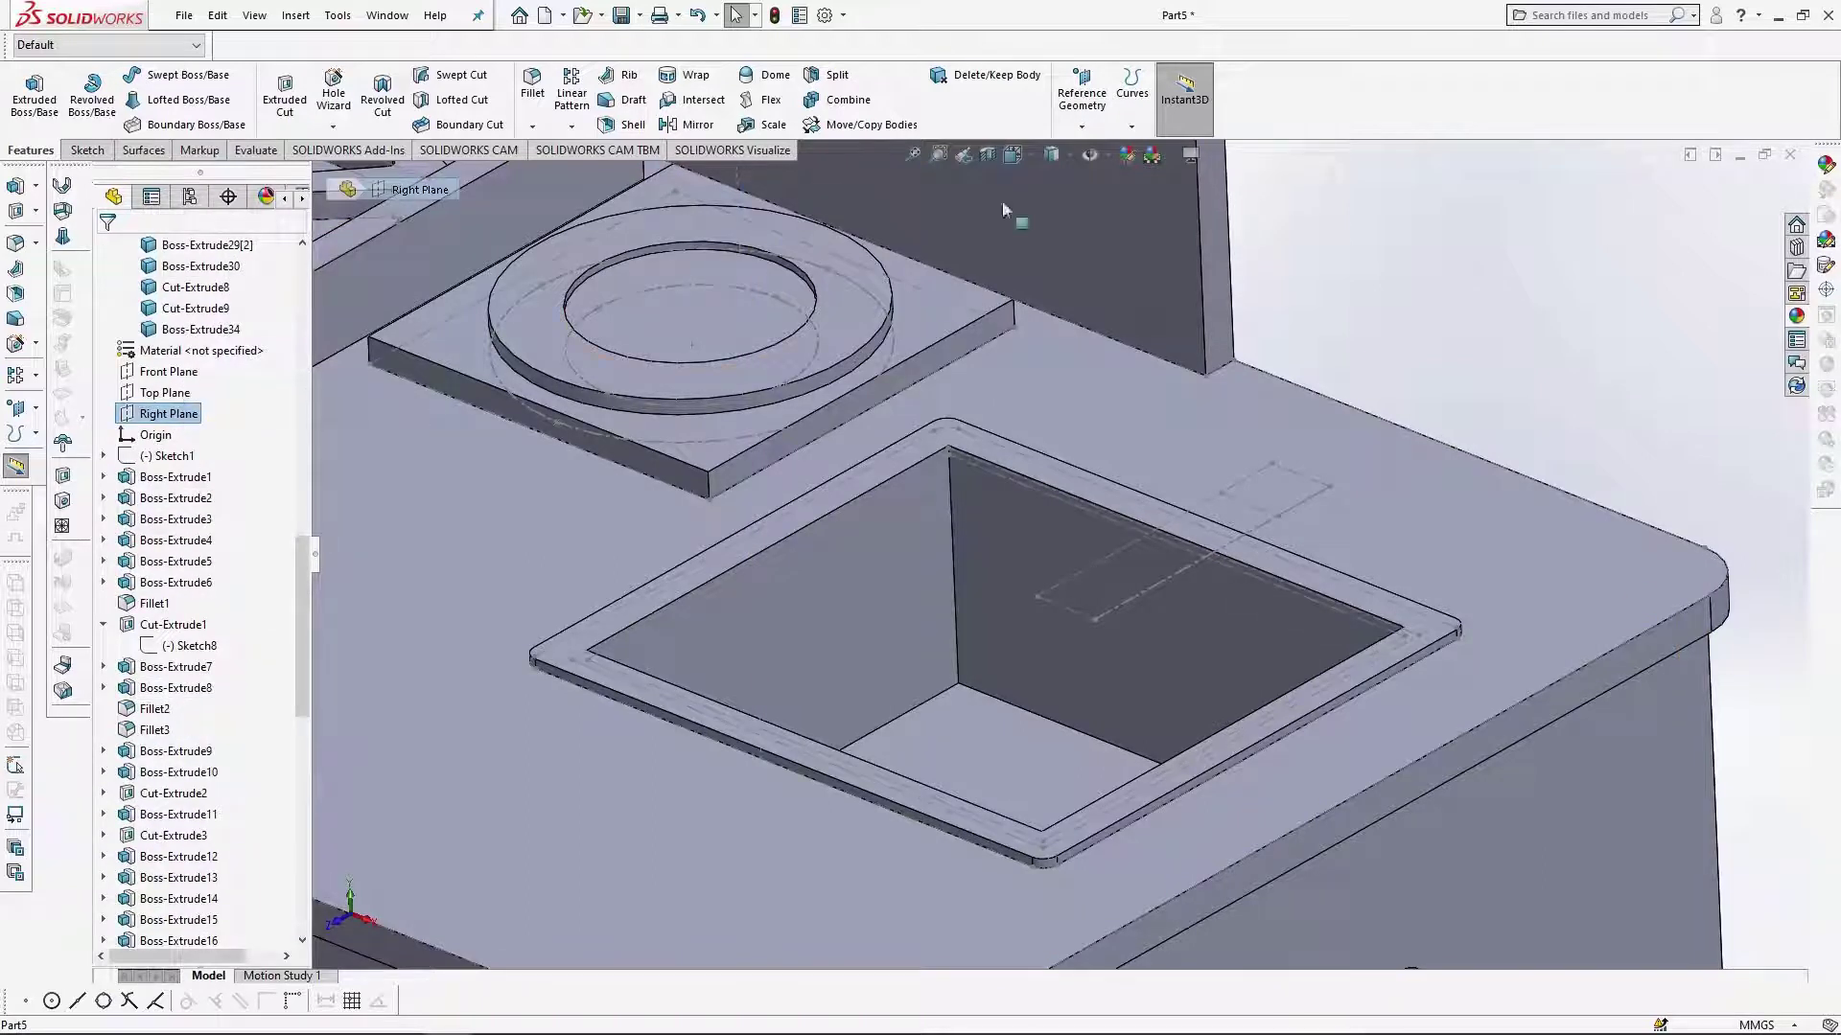
pyautogui.click(1083, 126)
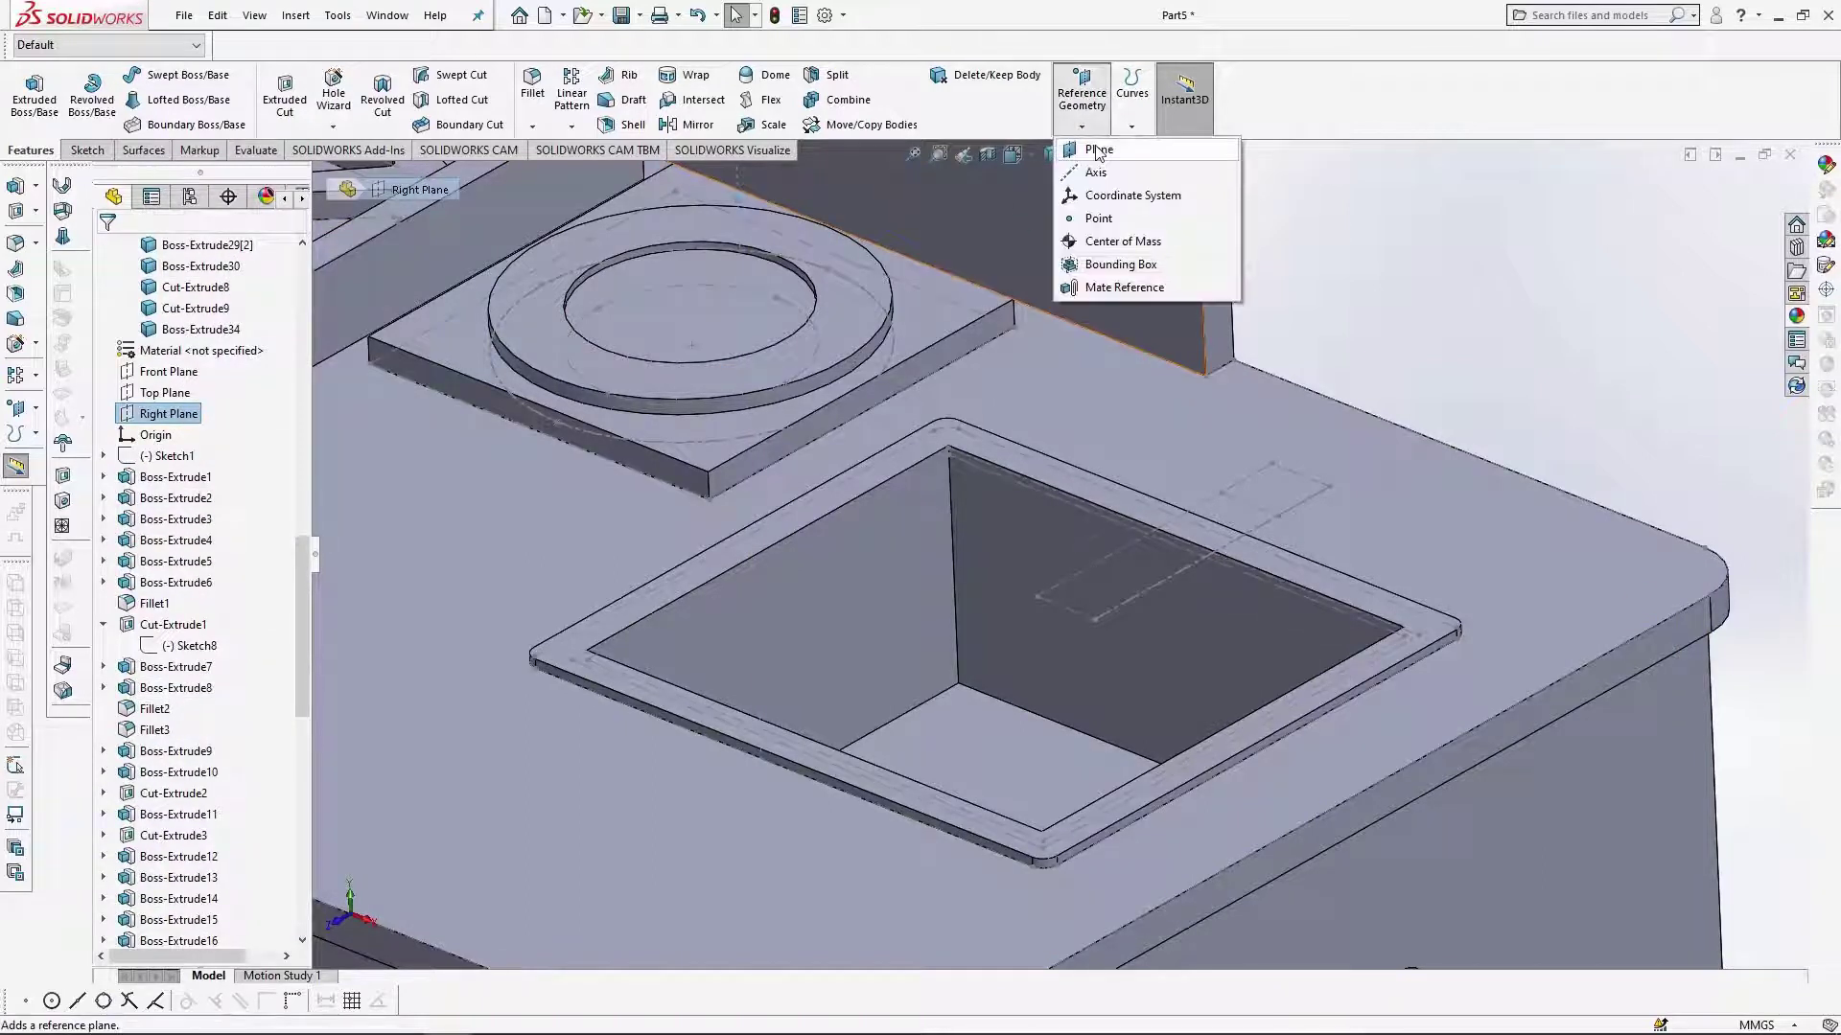
pyautogui.click(1098, 150)
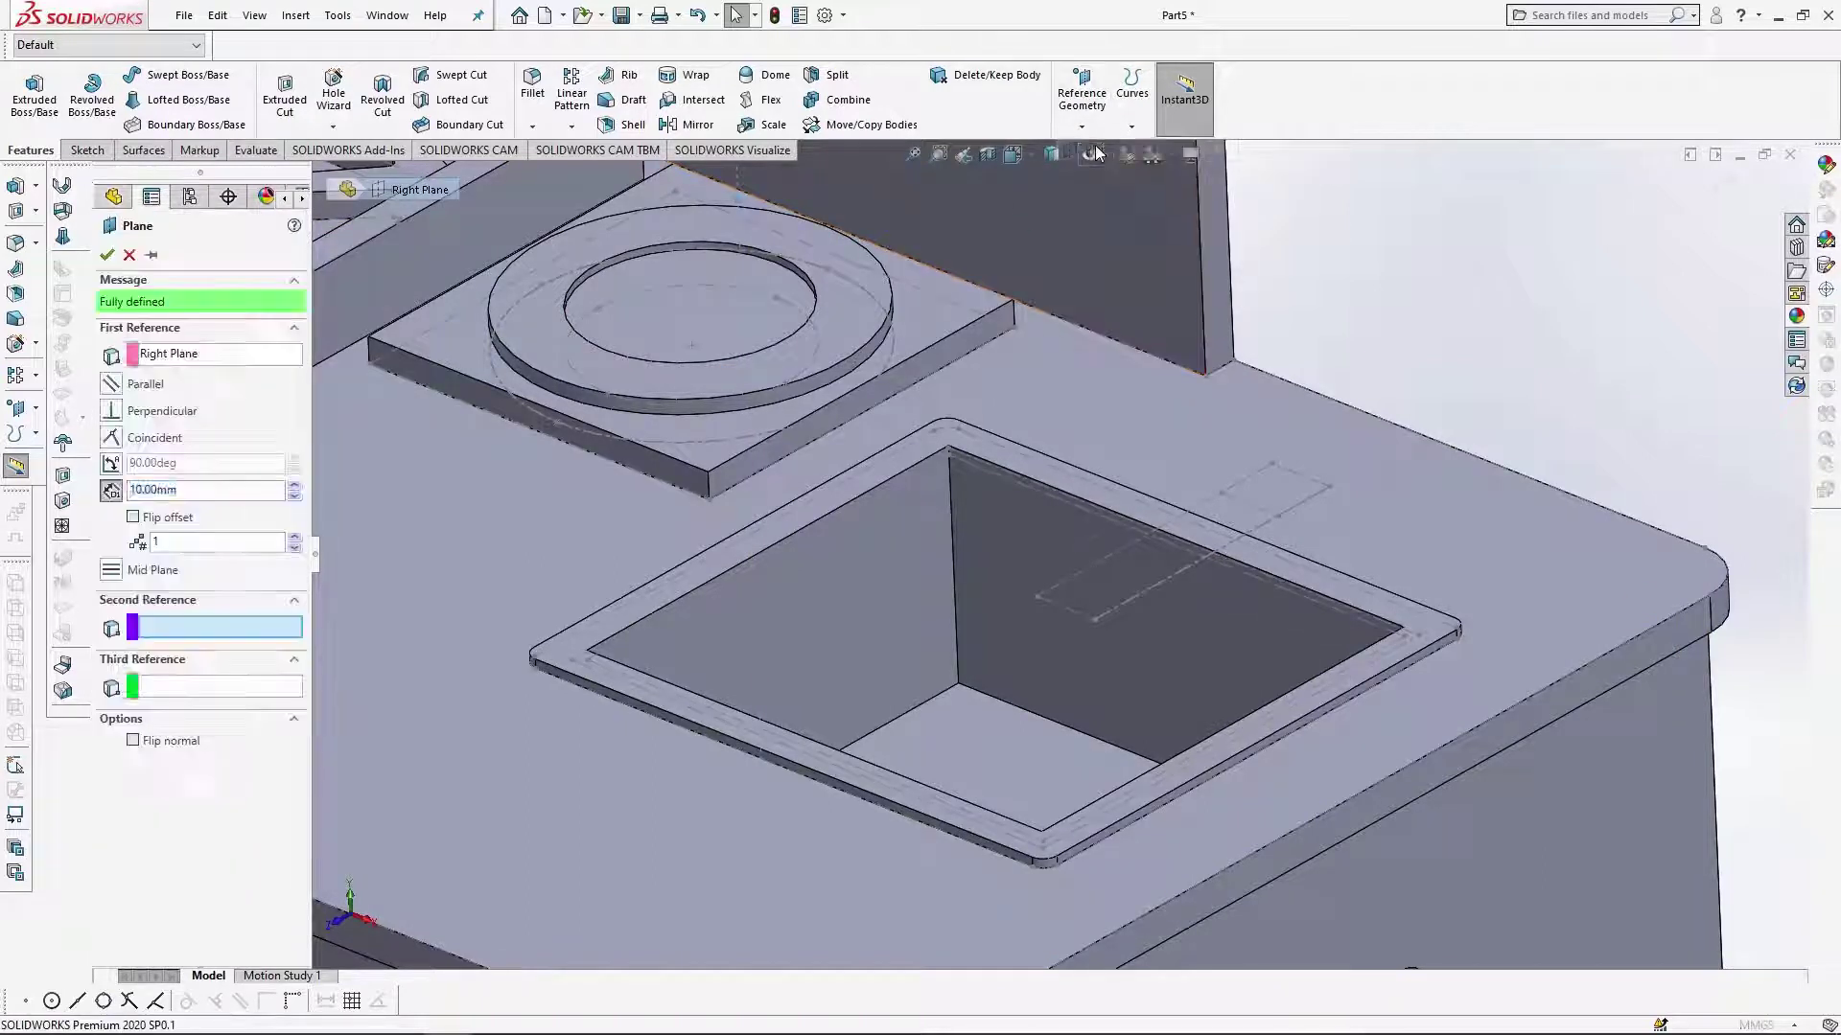
pyautogui.click(1205, 520)
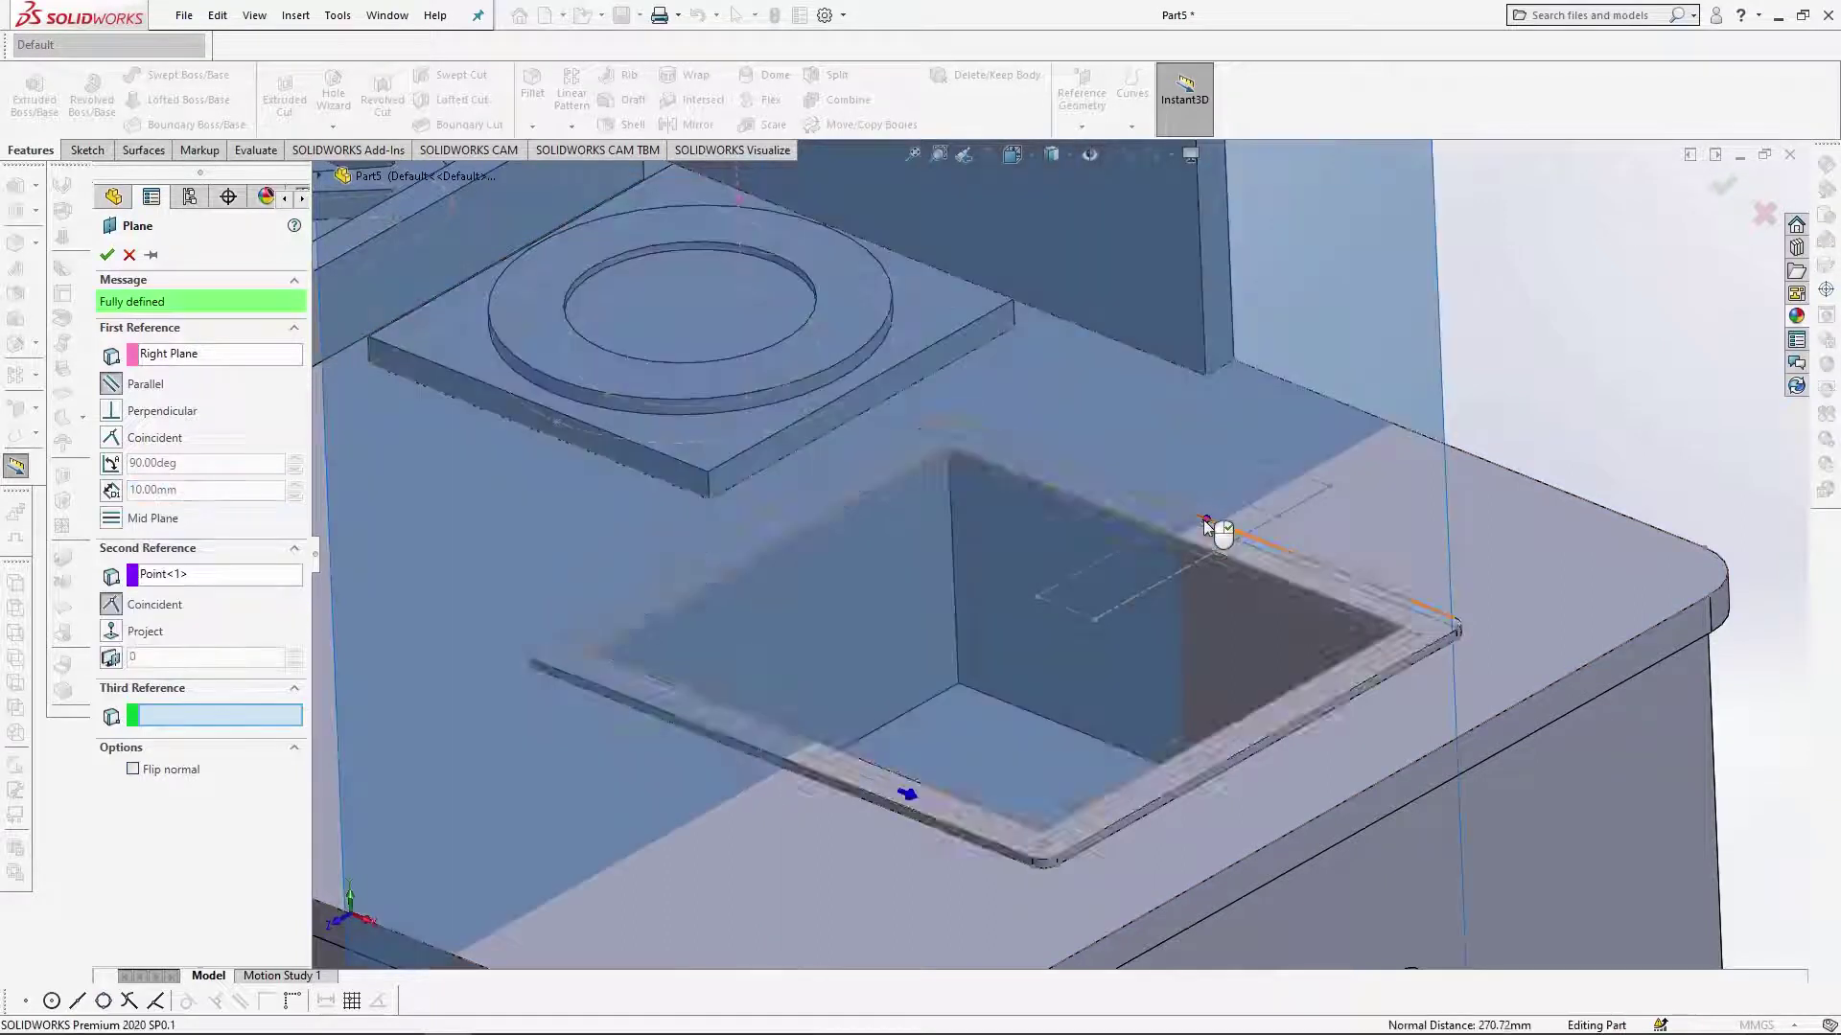
pyautogui.click(106, 255)
# Start a sketch on the new plane and draw a 67 mm horizontal construction line inward from the worktop's top back corner.
pyautogui.click(1035, 321)
pyautogui.click(1074, 241)
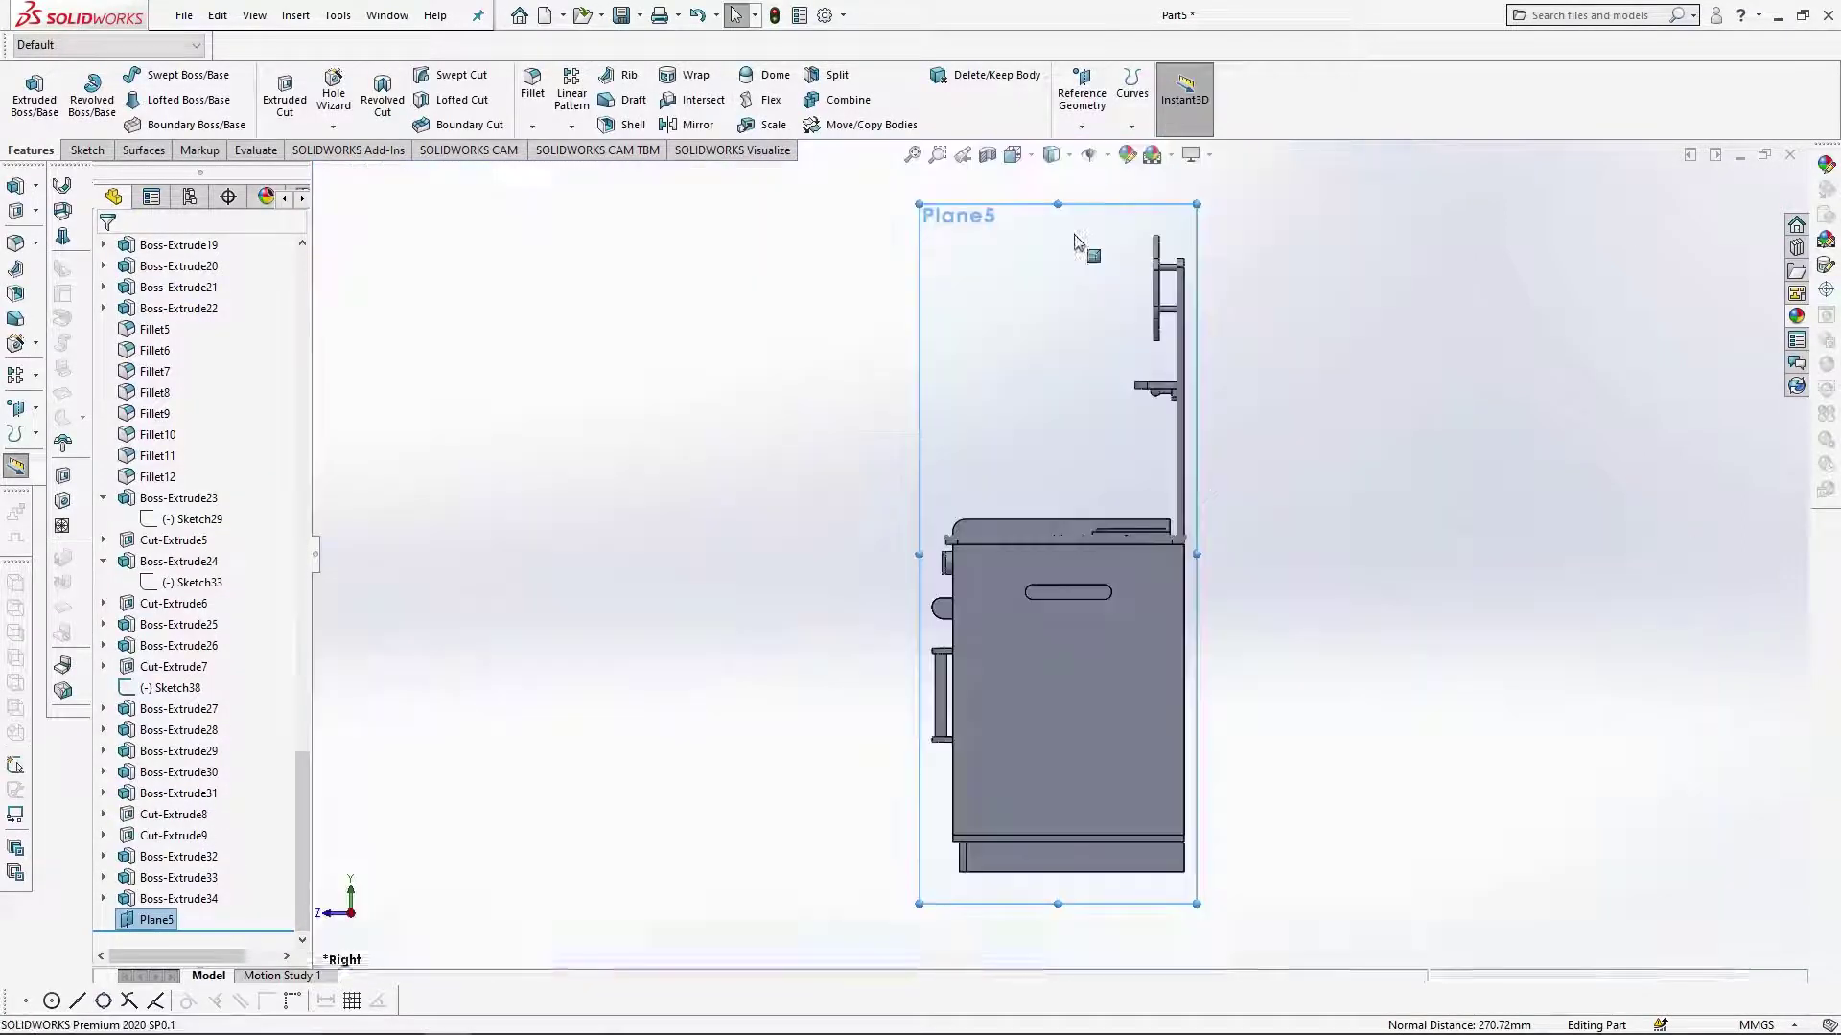
pyautogui.click(1093, 426)
pyautogui.click(1124, 422)
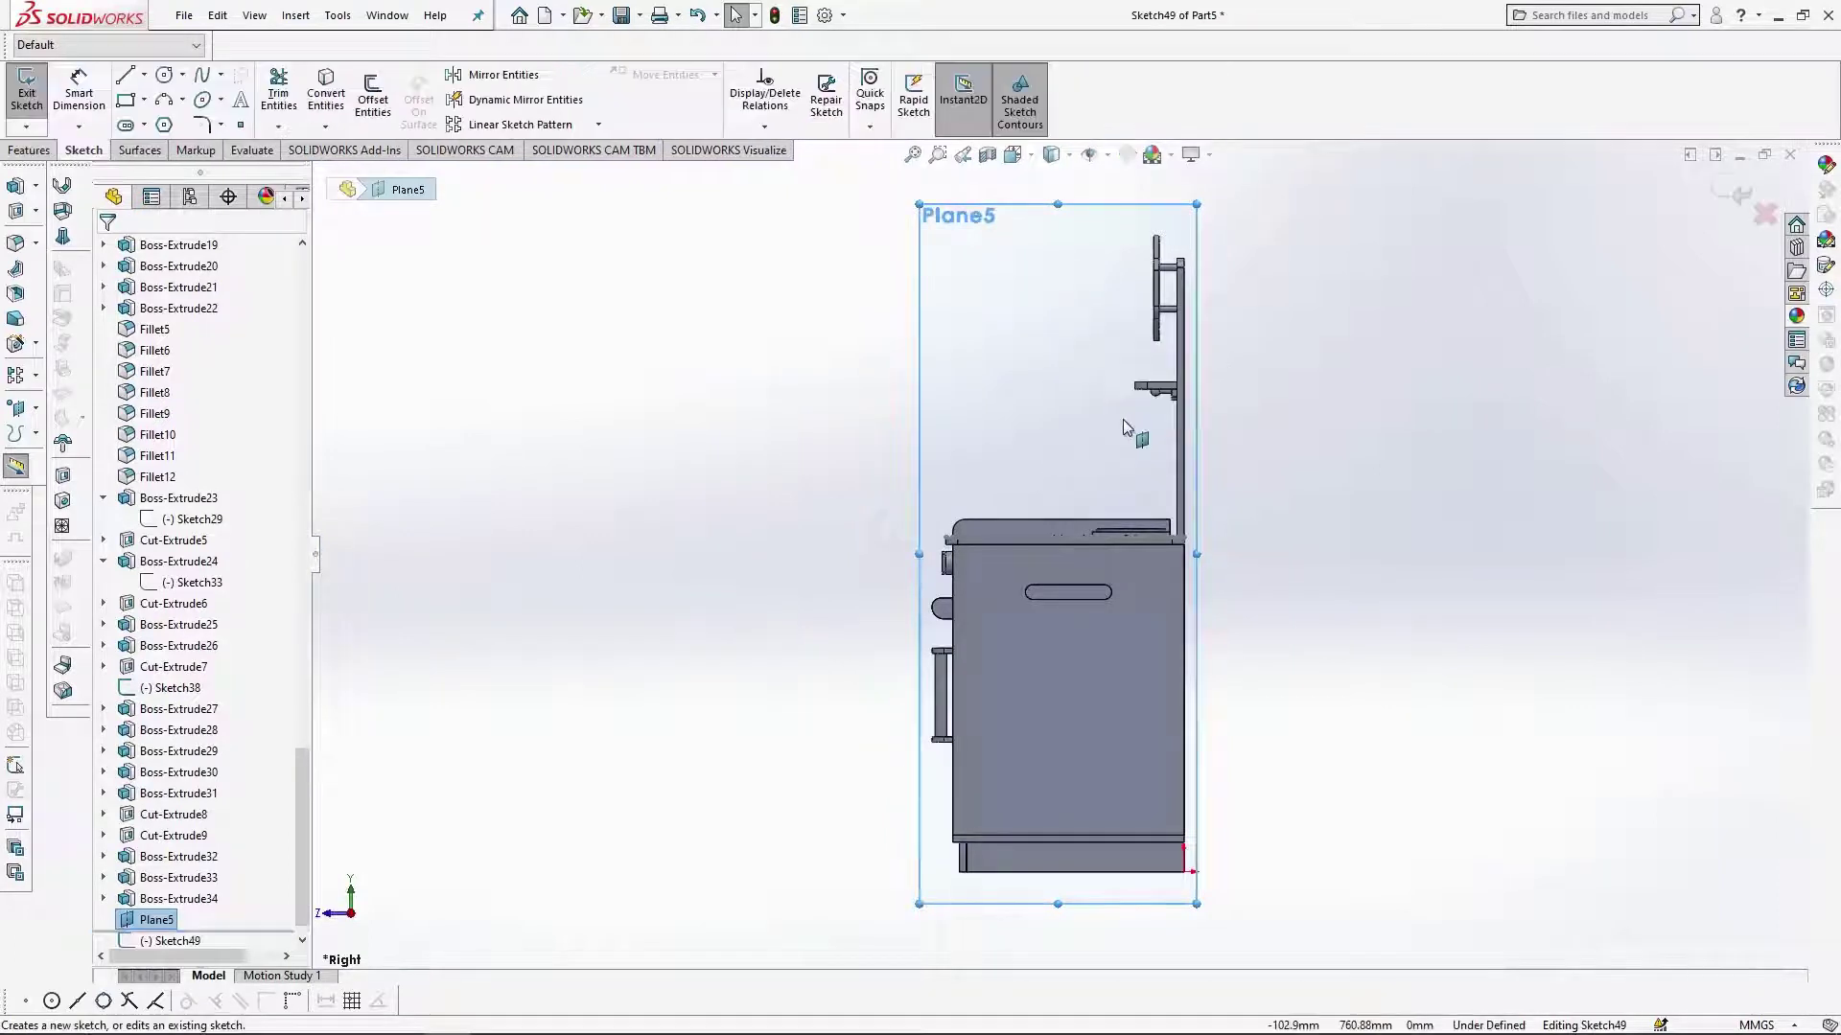
pyautogui.scroll(-10, 1126, 428)
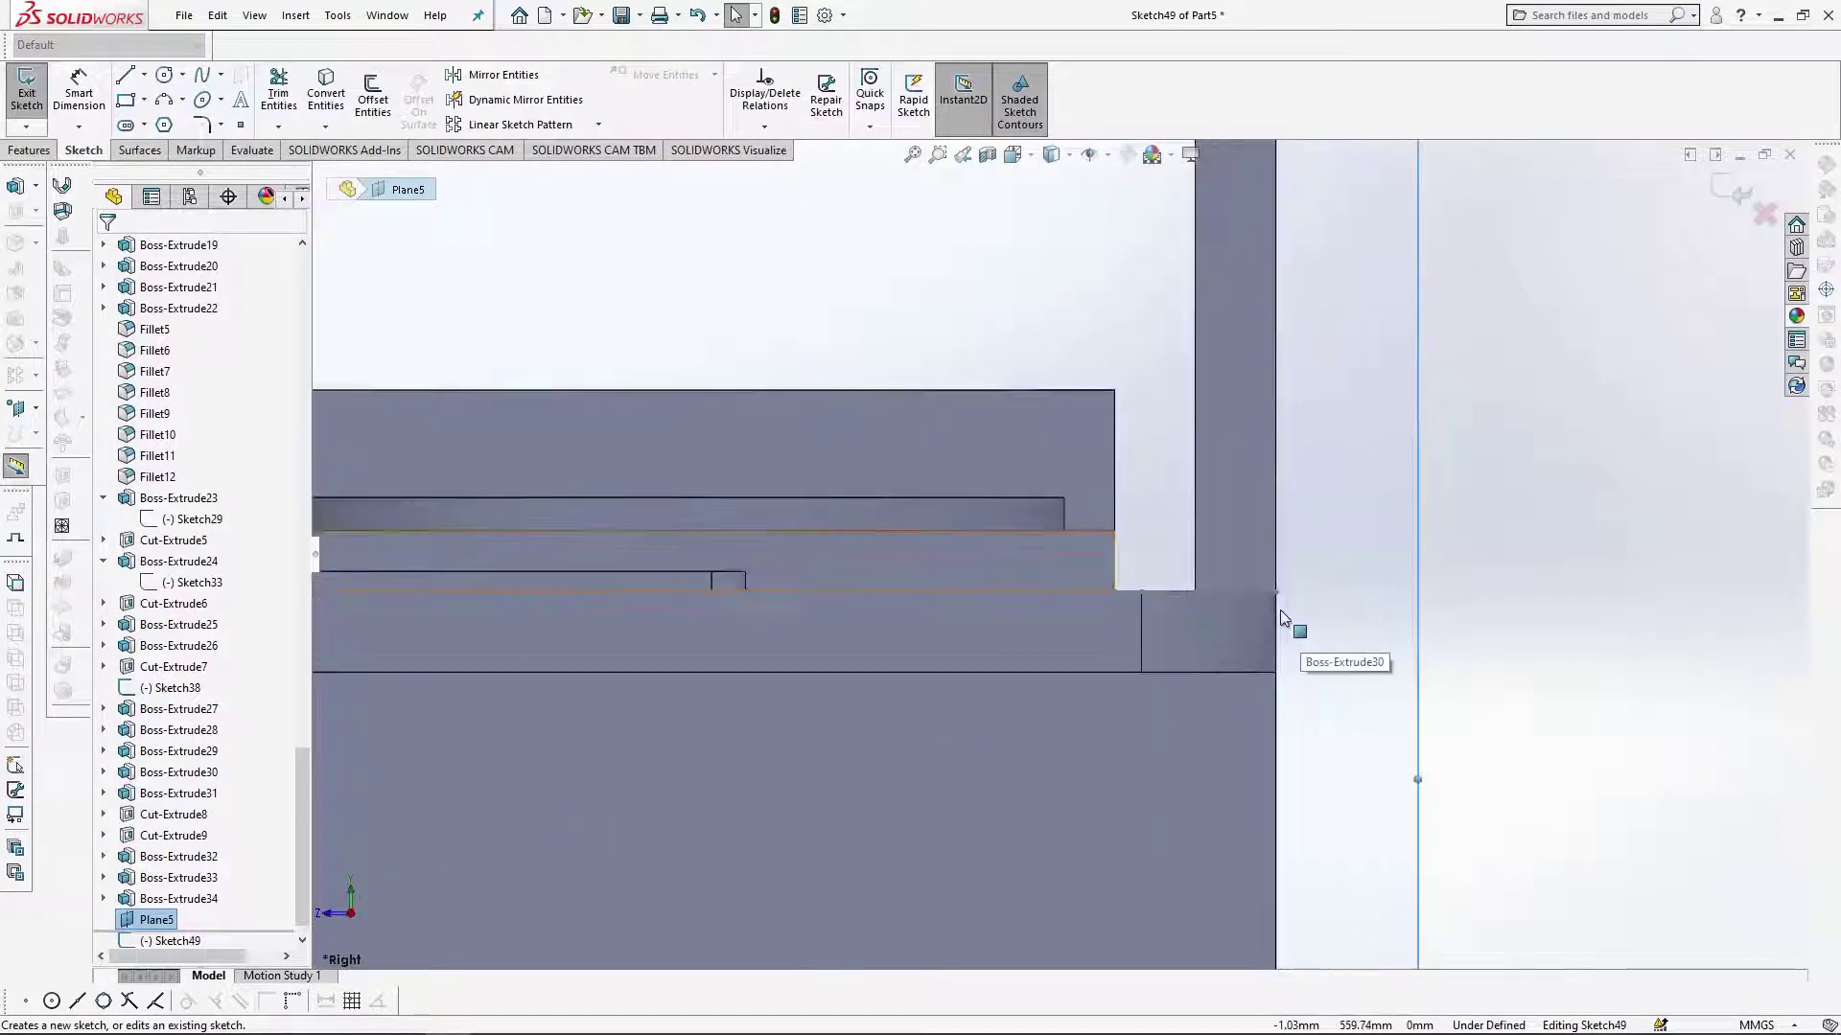
pyautogui.scroll(-1, 1284, 618)
pyautogui.click(144, 75)
pyautogui.click(178, 111)
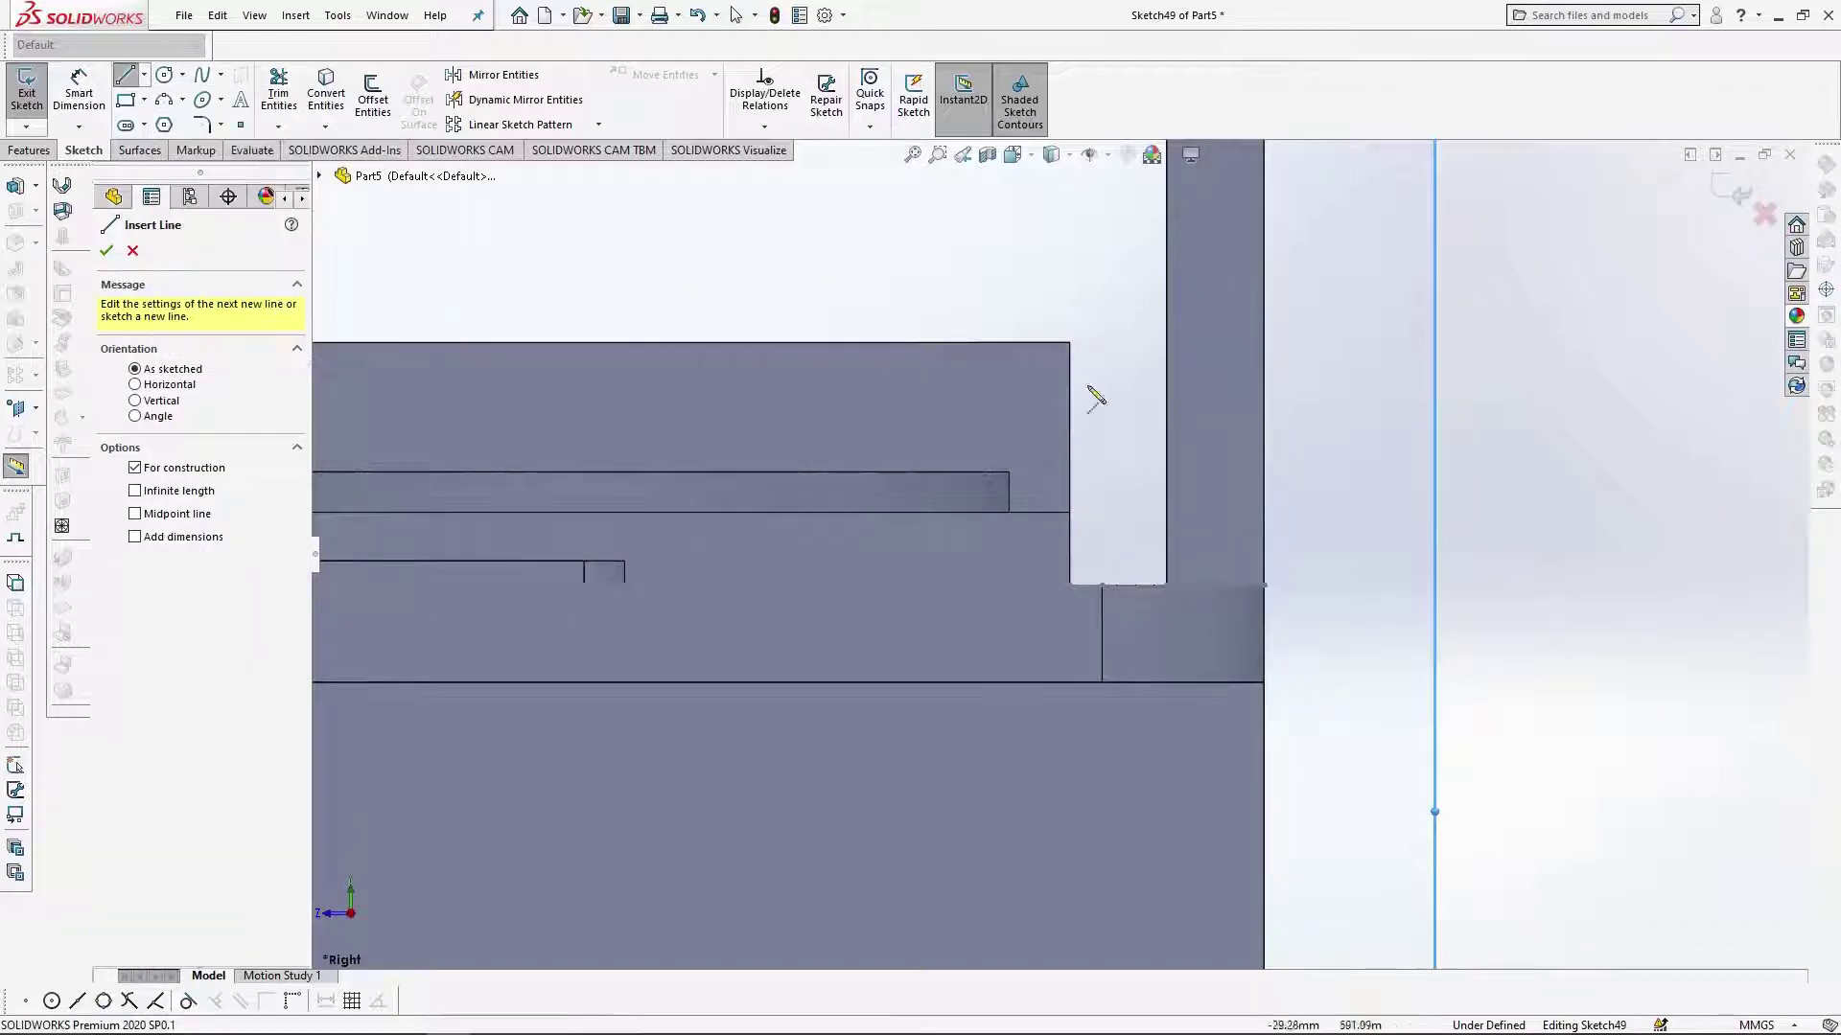
pyautogui.click(1263, 586)
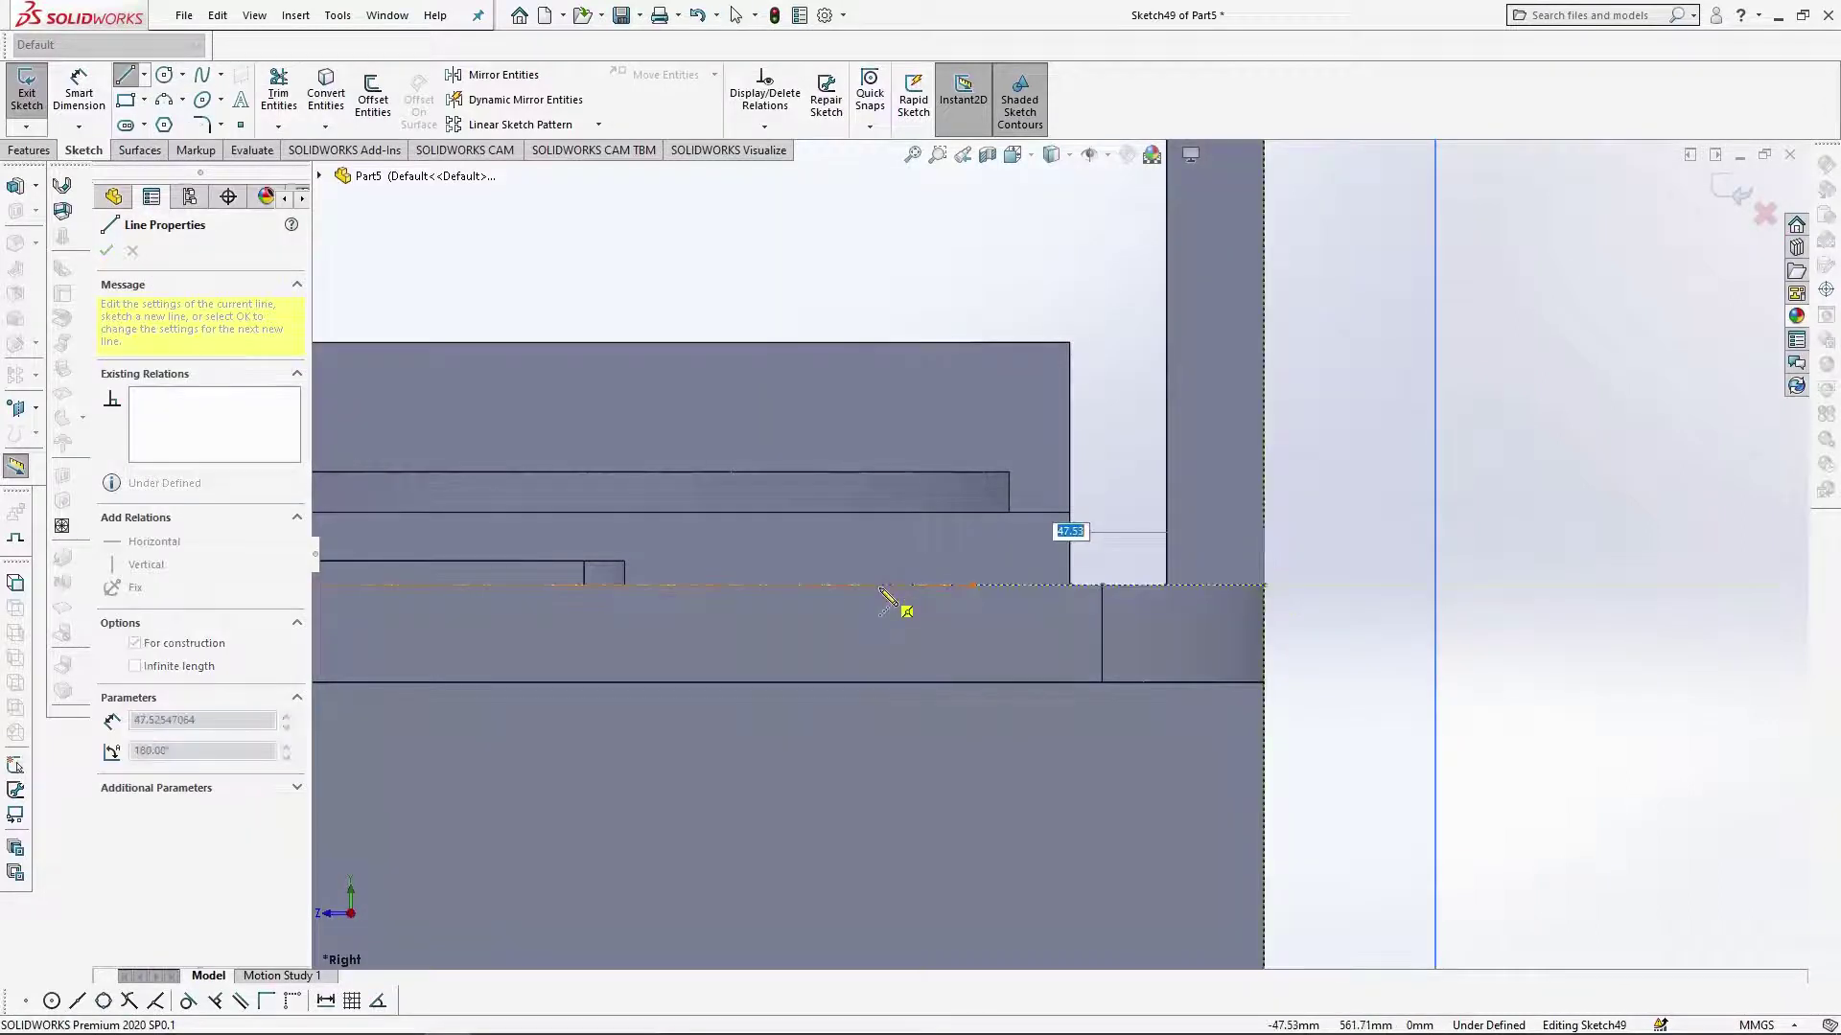
pyautogui.click(720, 585)
pyautogui.press('Escape')
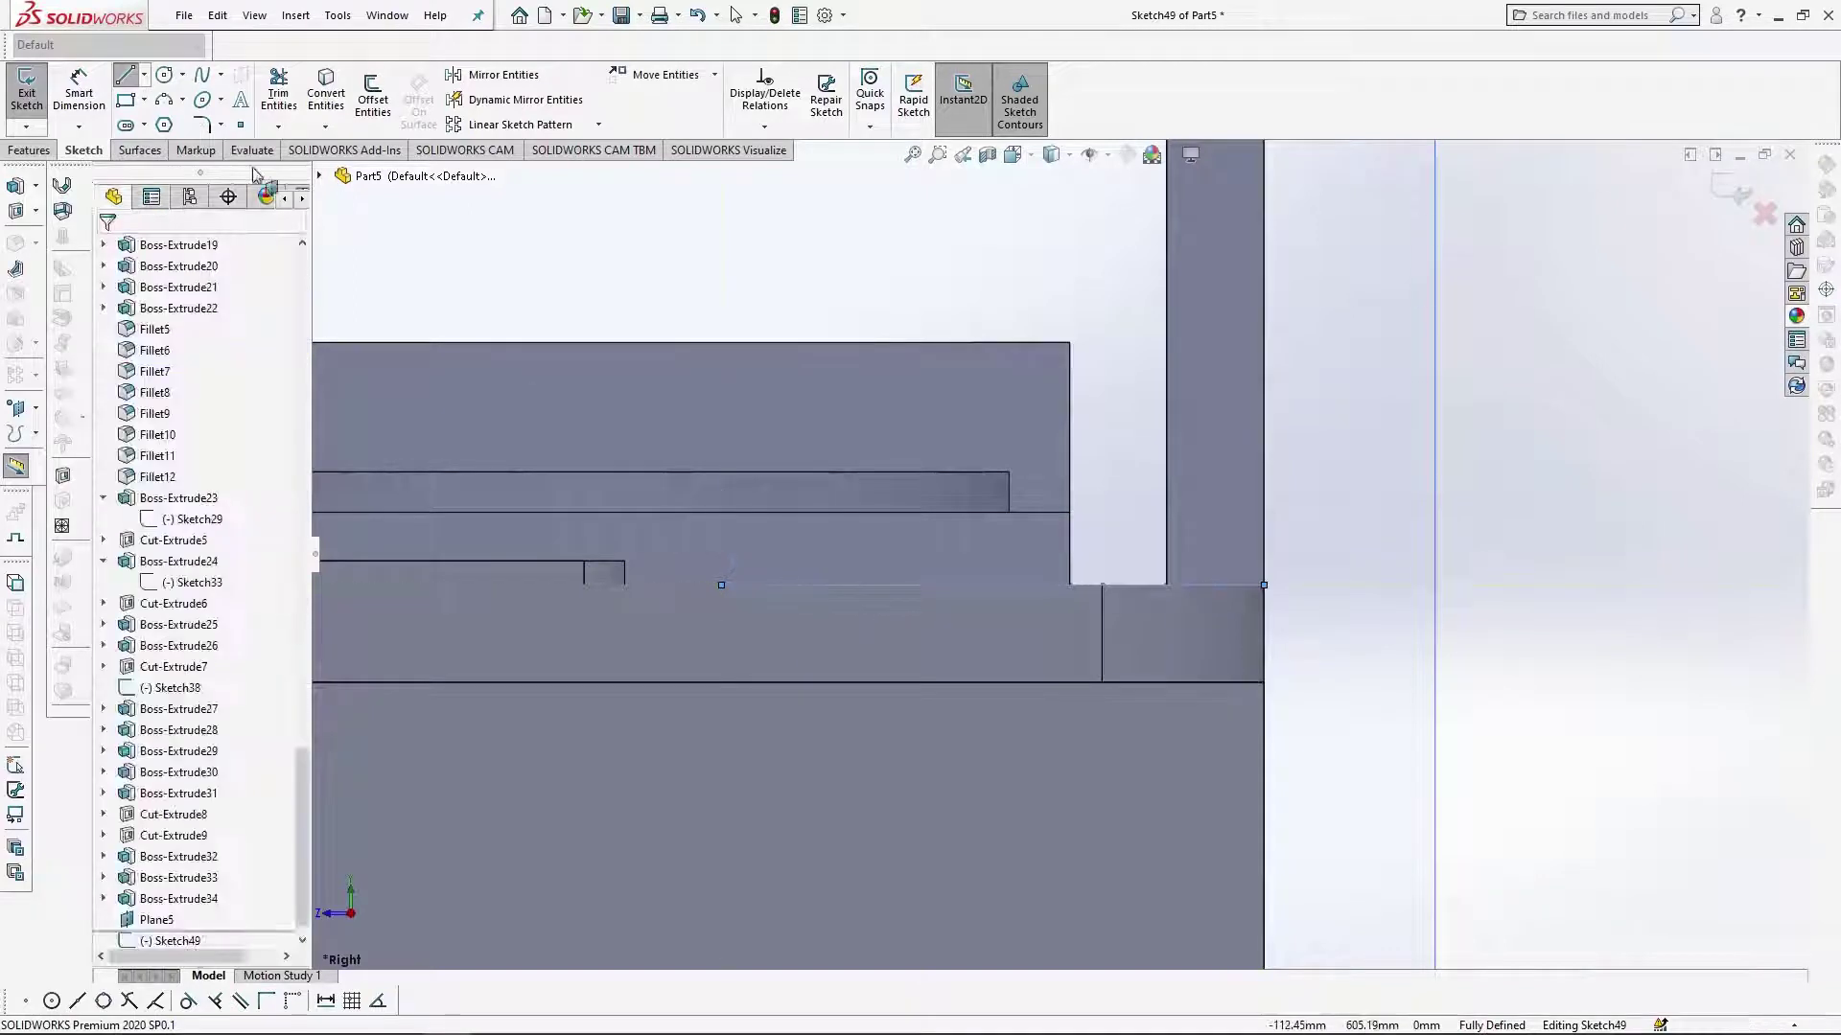
# Draw a 70 mm vertical line upward from the construction line's inner end as the faucet stem.
pyautogui.click(125, 77)
pyautogui.click(721, 584)
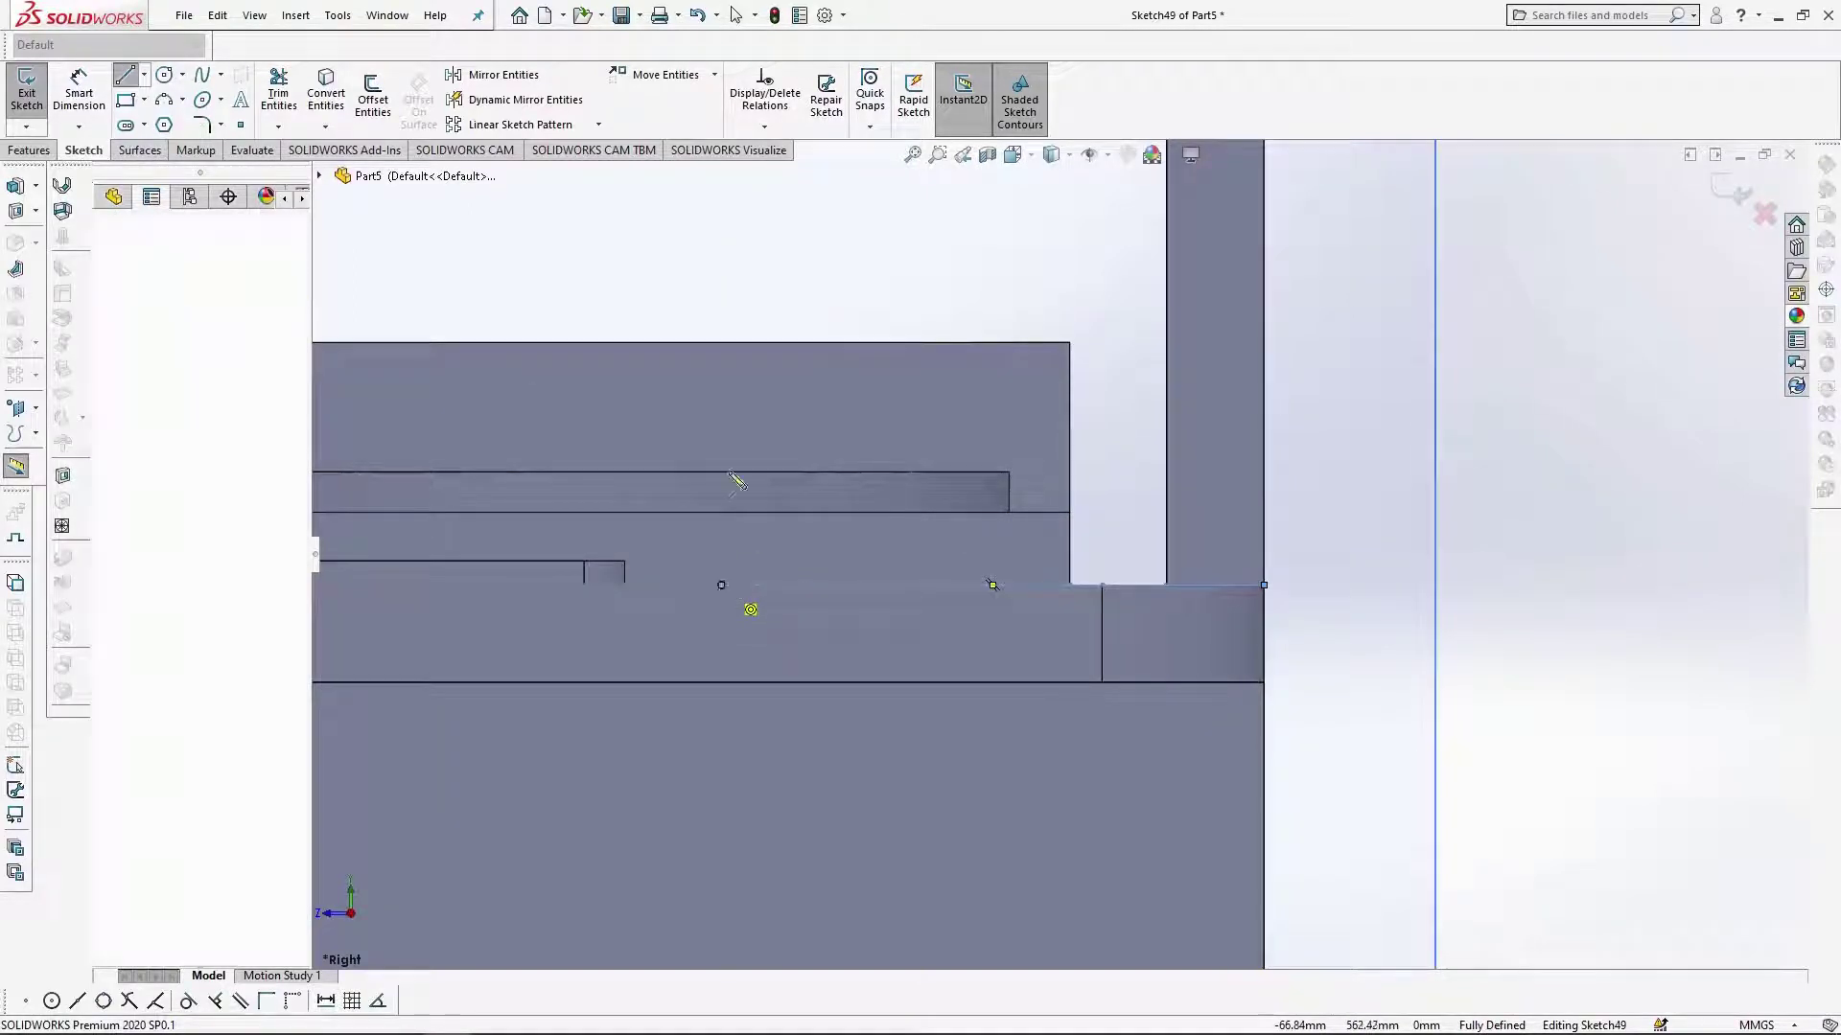
pyautogui.write('70')
pyautogui.press('Return')
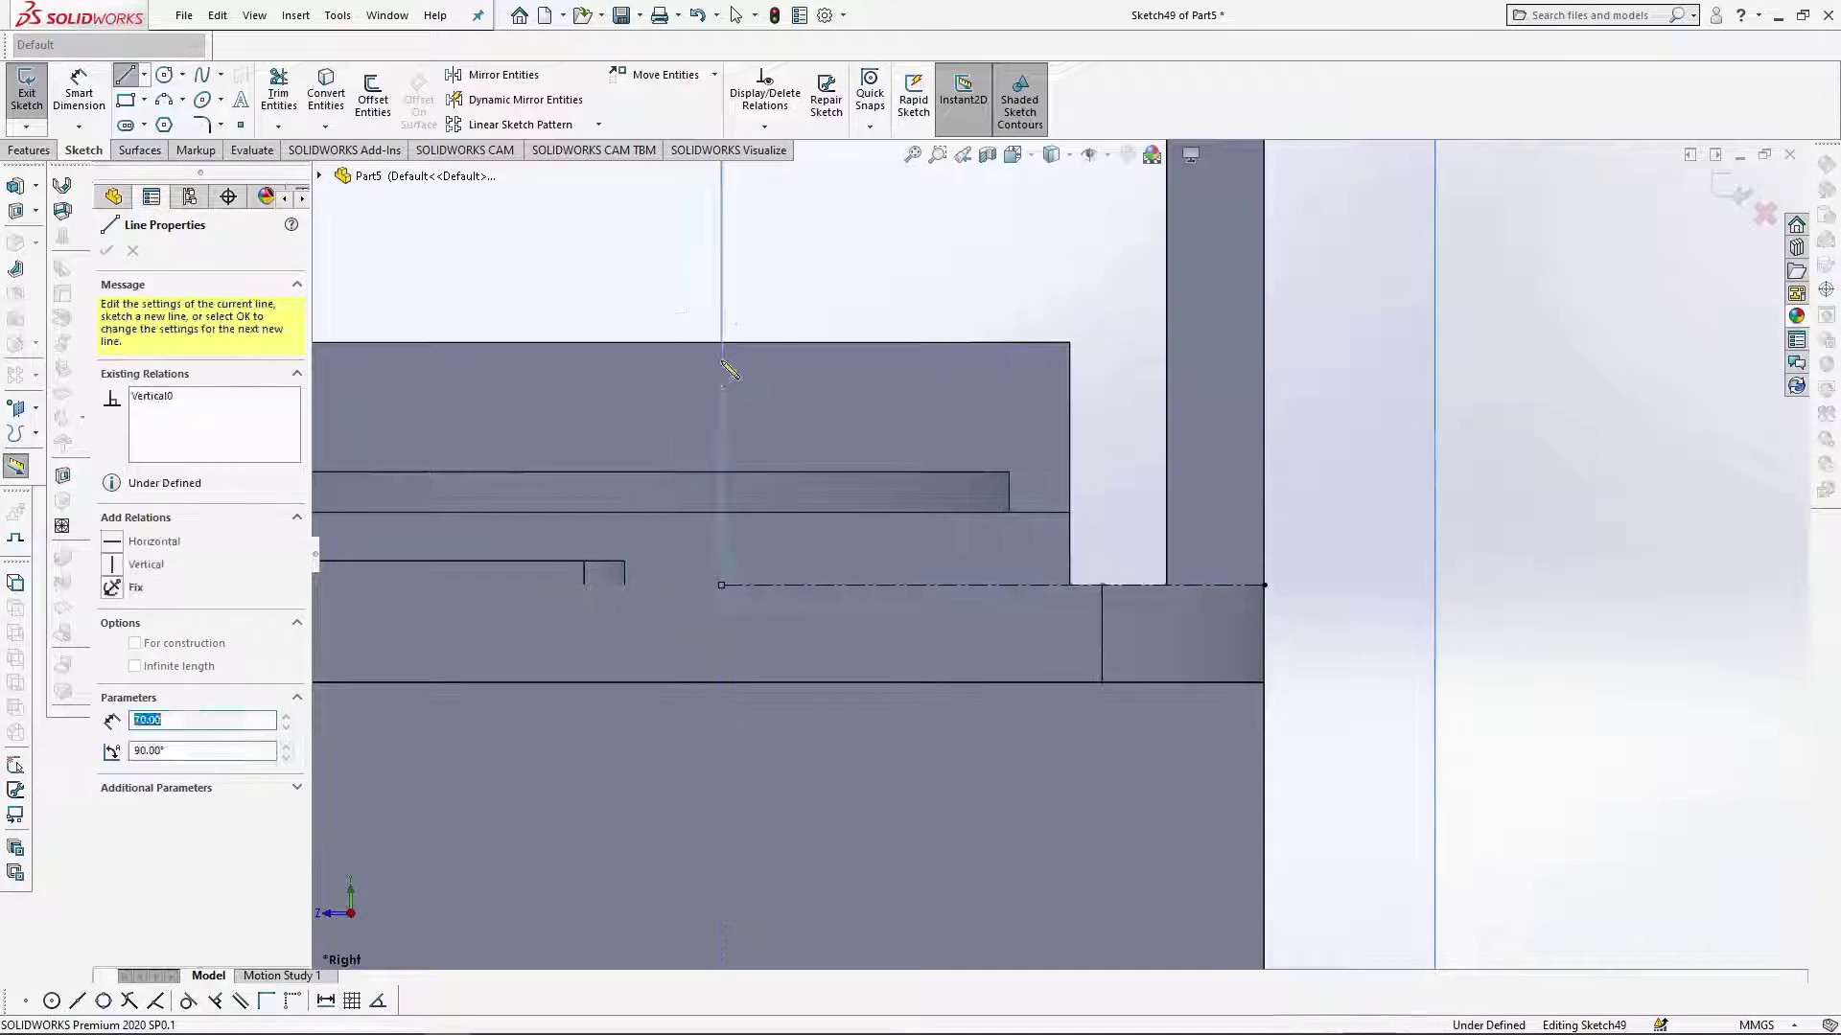
pyautogui.press('Escape')
# Add a tangent semicircular arc of 35 mm radius from the stem's upper end towards the sink as the spout.
pyautogui.scroll(5, 731, 329)
pyautogui.scroll(-3, 944, 393)
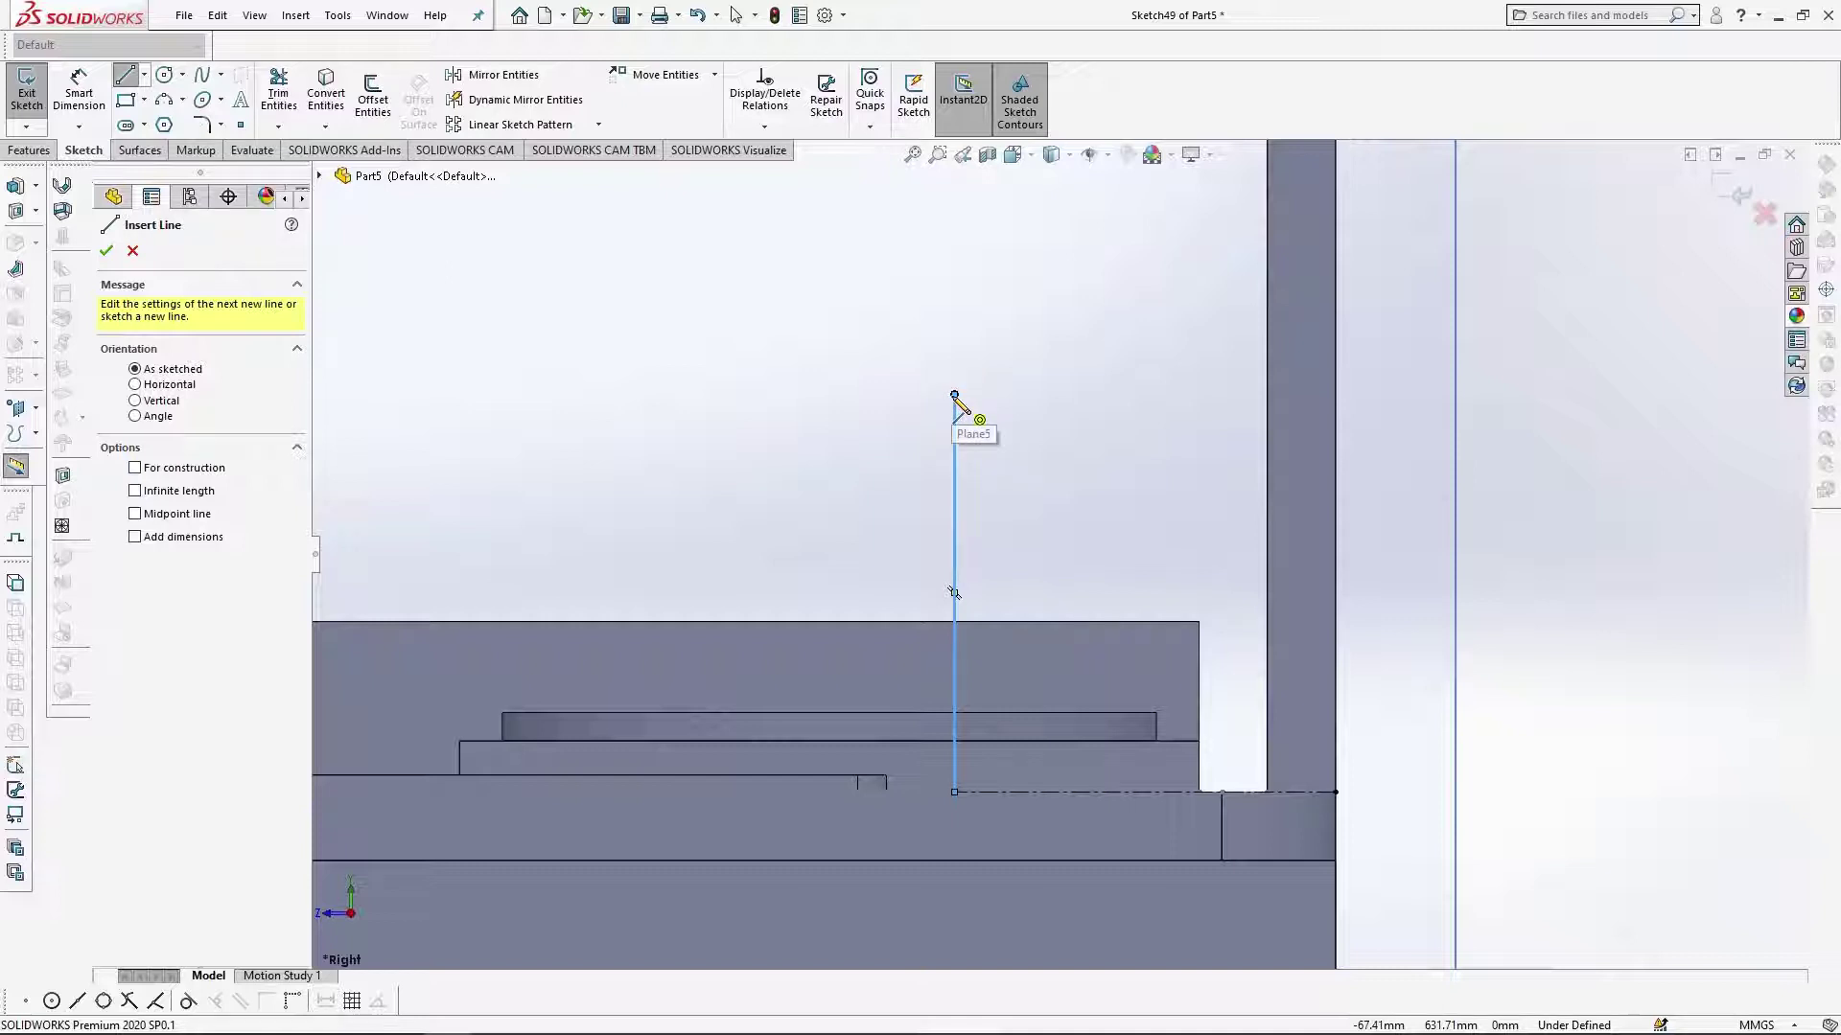
pyautogui.click(954, 394)
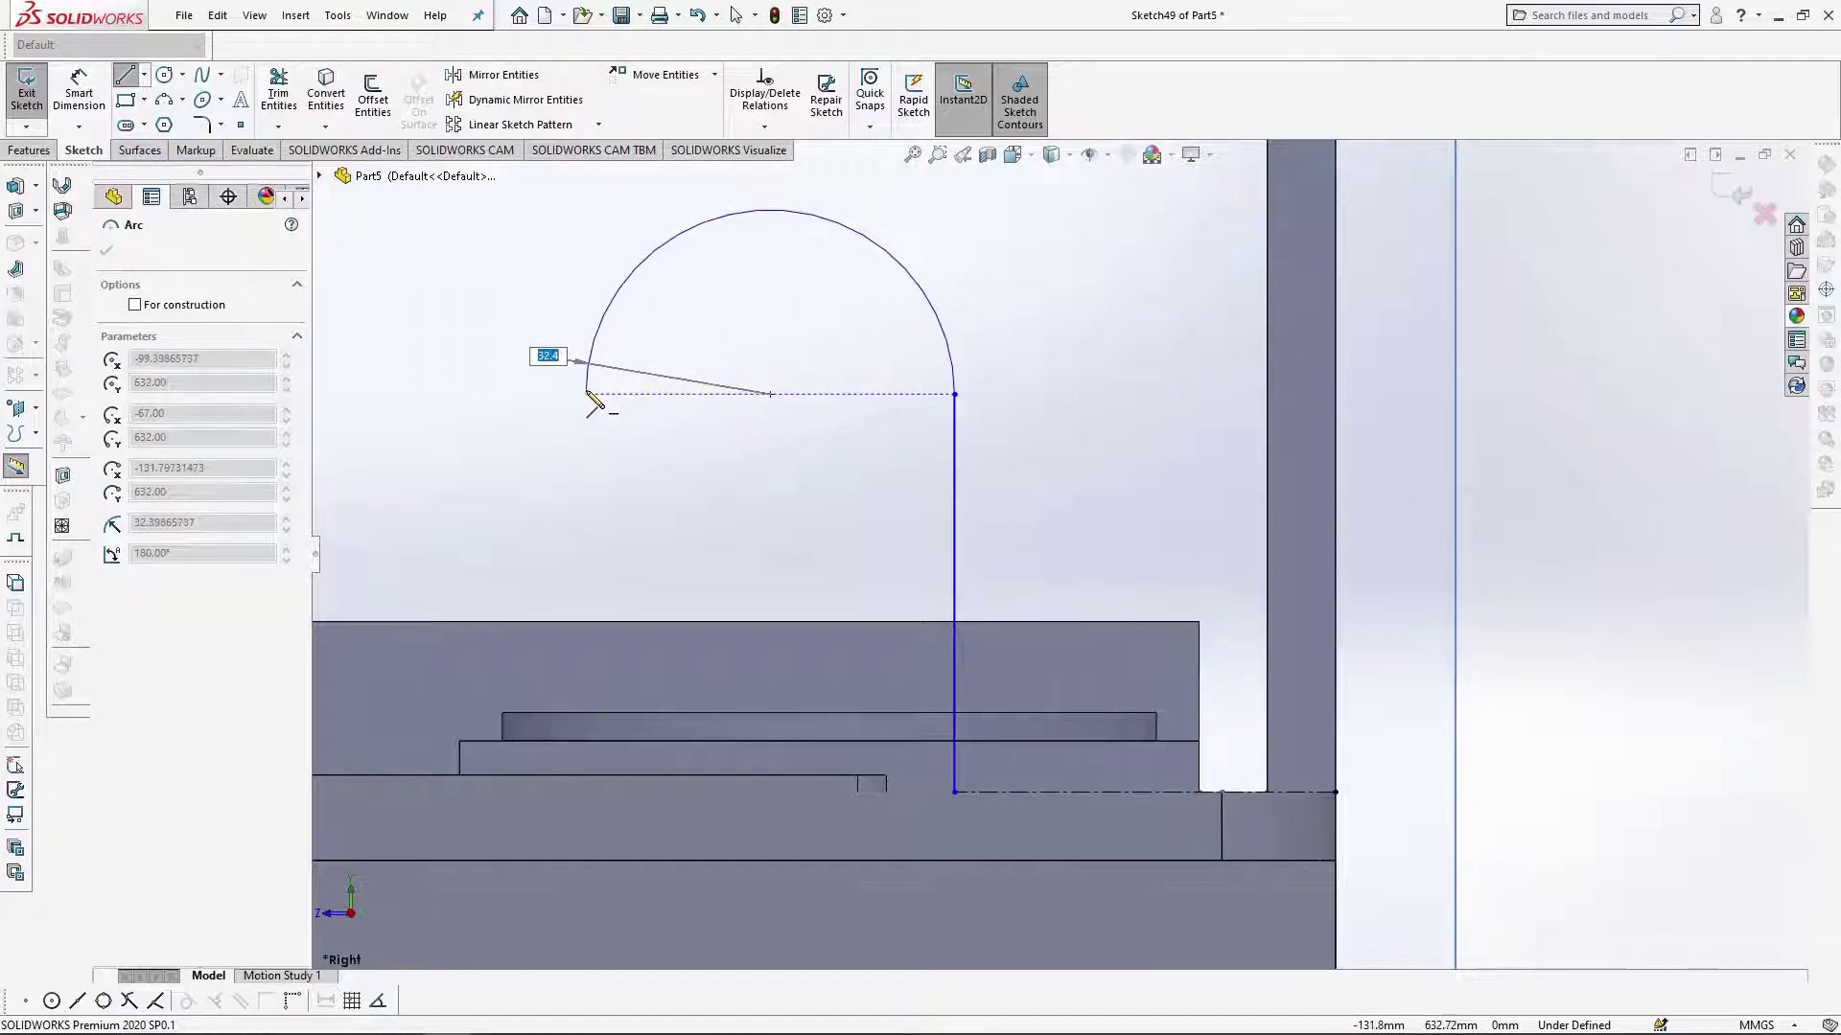
pyautogui.press('Return')
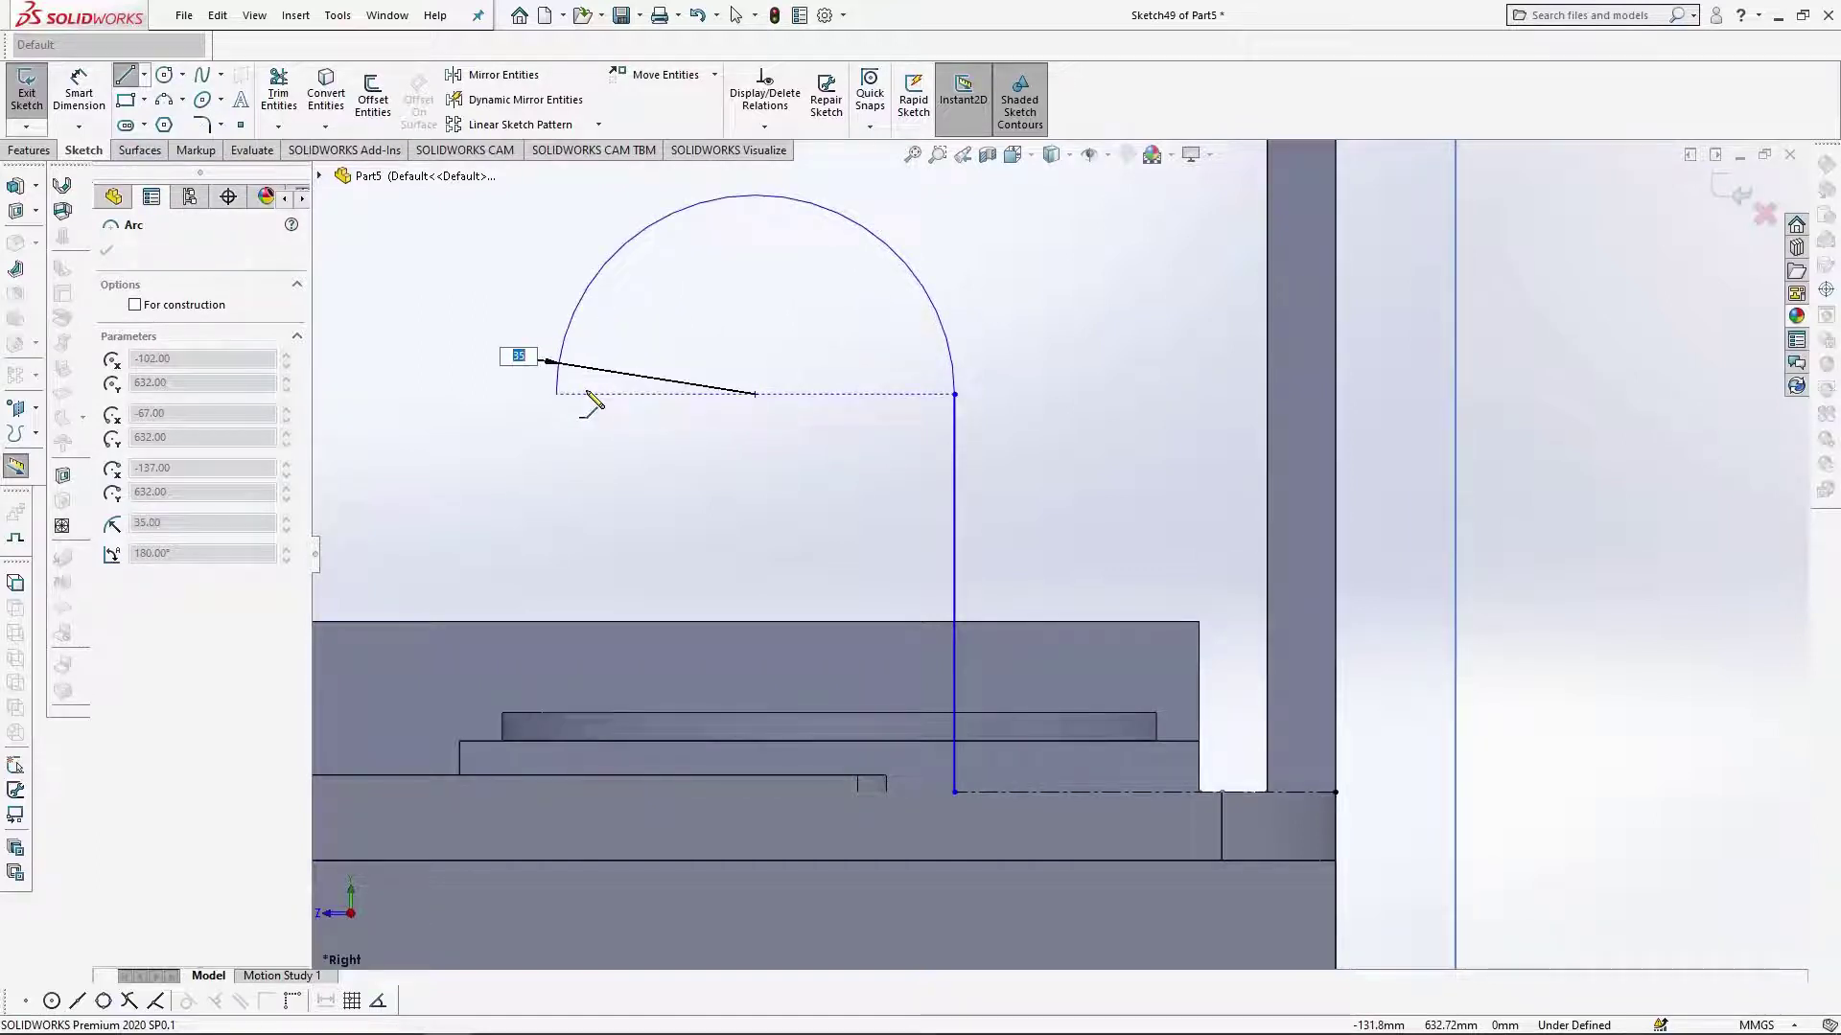
pyautogui.click(592, 401)
pyautogui.press('Escape')
# Set up a boss extrusion of the faucet profile as a mid-plane thin feature with 20 mm wall thickness.
pyautogui.moveTo(597, 480); pyautogui.dragTo(772, 595, button='middle')
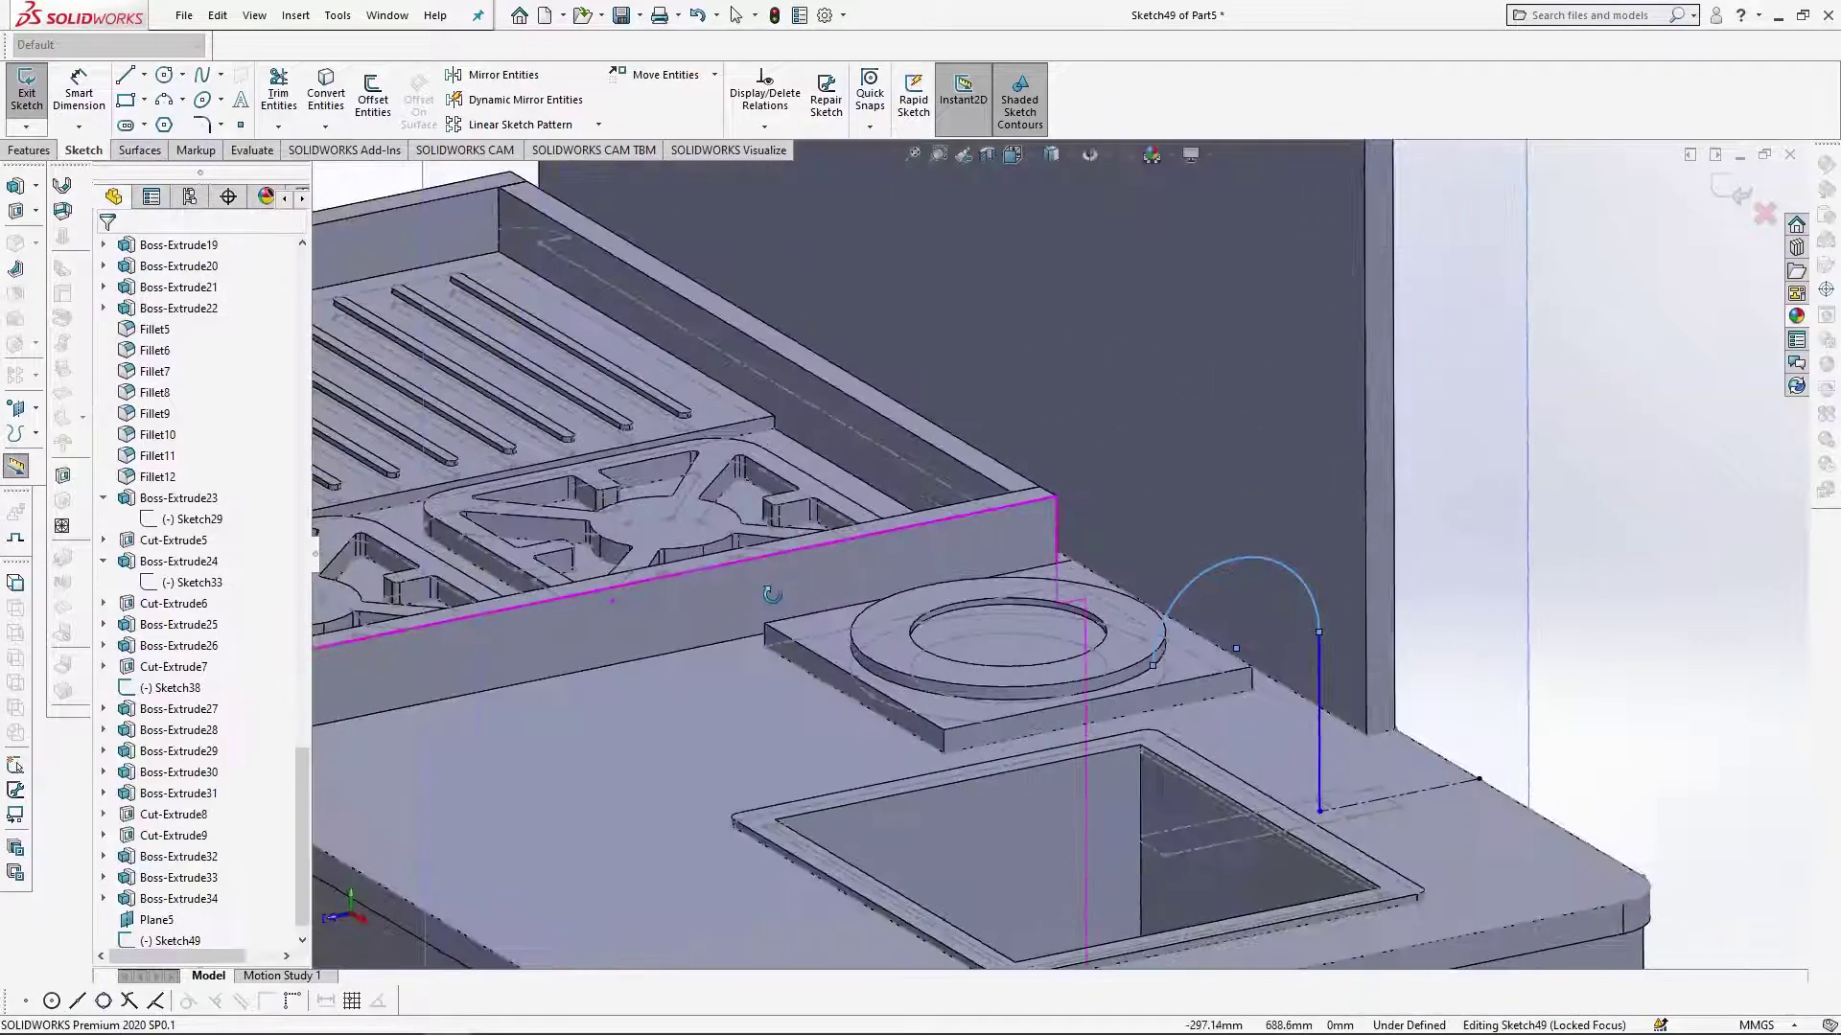
pyautogui.click(23, 152)
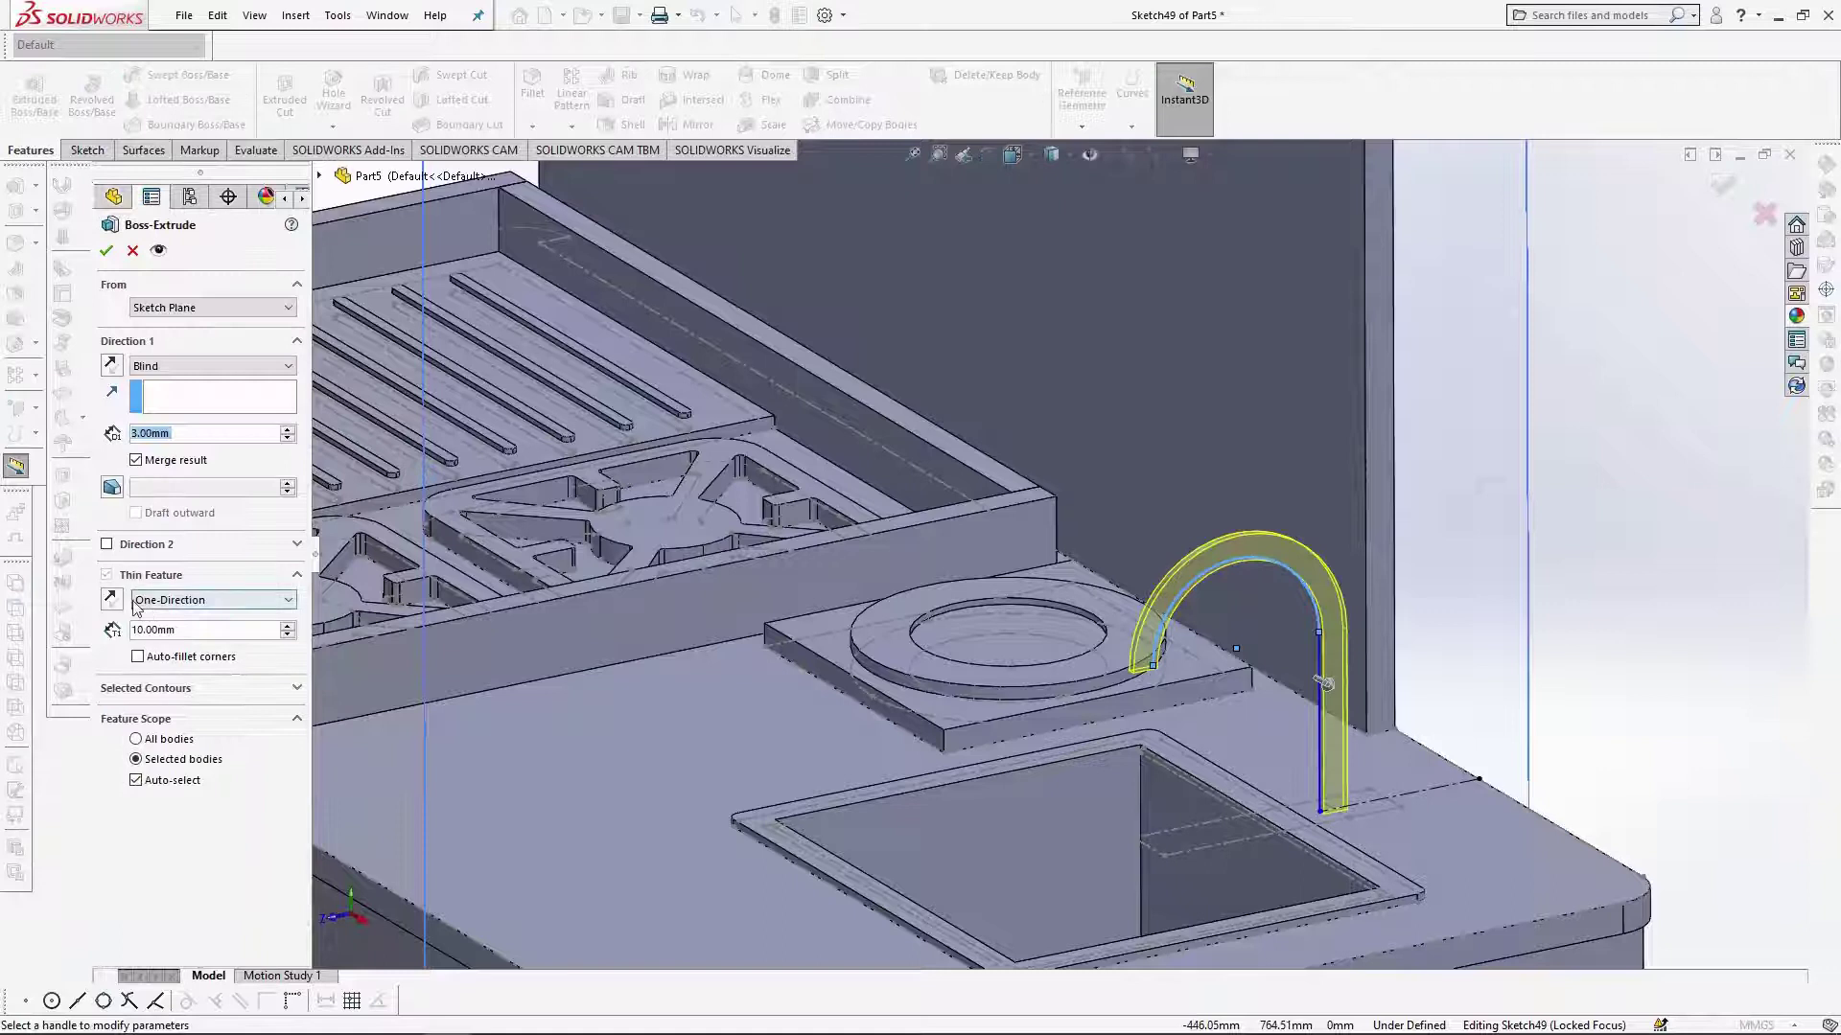
pyautogui.click(212, 601)
pyautogui.click(188, 629)
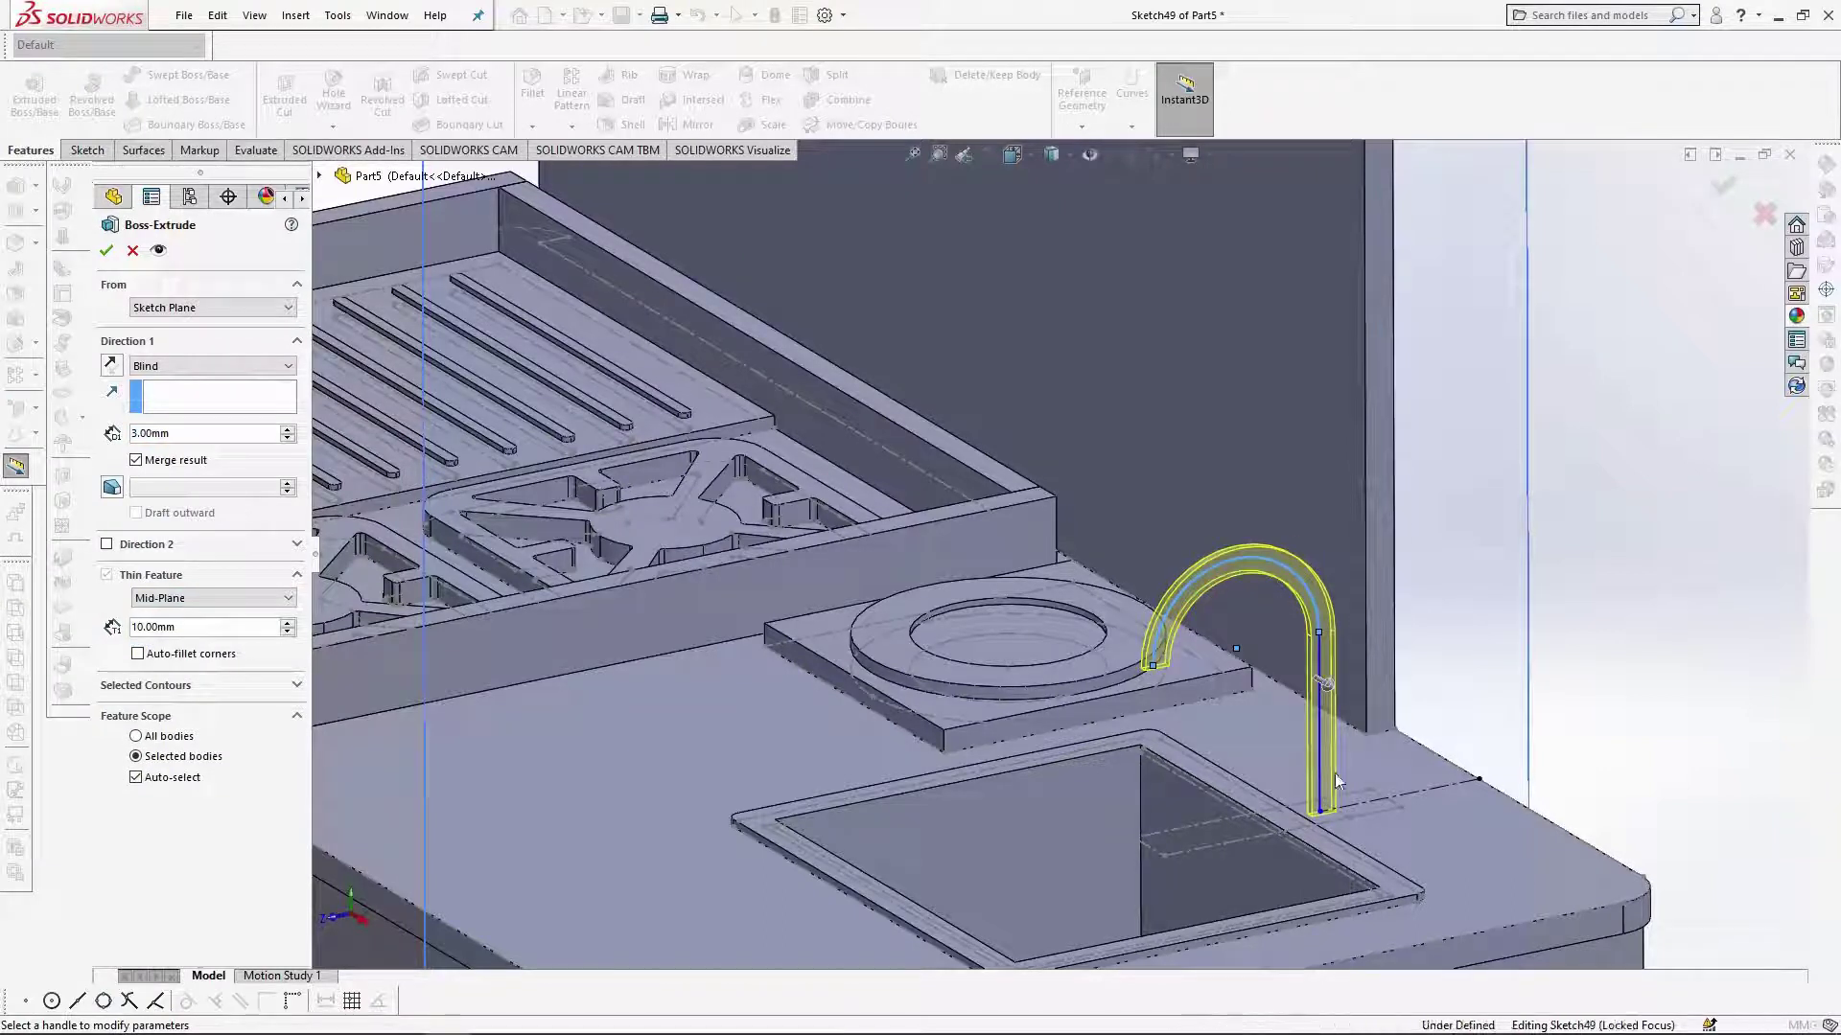
pyautogui.moveTo(1336, 778); pyautogui.dragTo(1174, 849, button='middle')
pyautogui.scroll(-2, 1174, 848)
pyautogui.click(114, 633)
pyautogui.write('20')
pyautogui.press('Return')
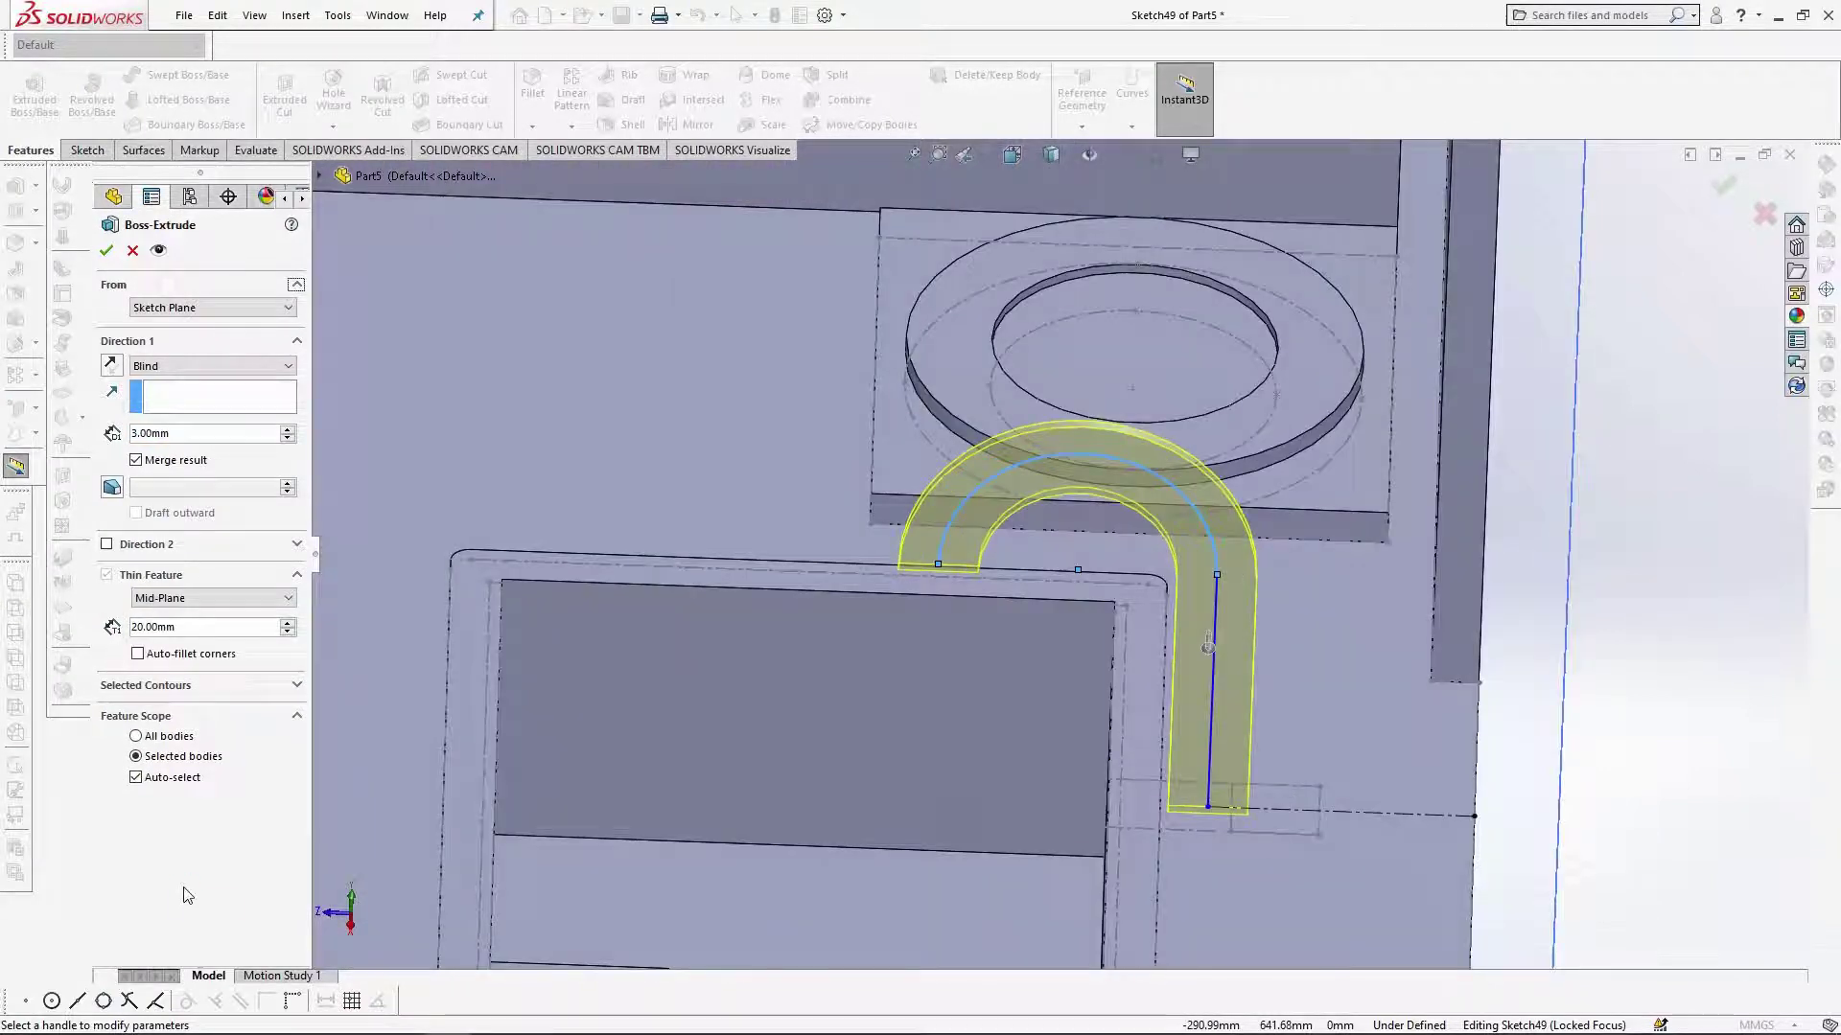
# Extrude the faucet with the Mid Plane end condition to a depth of 20 mm as a separate, unmerged body.
pyautogui.click(181, 365)
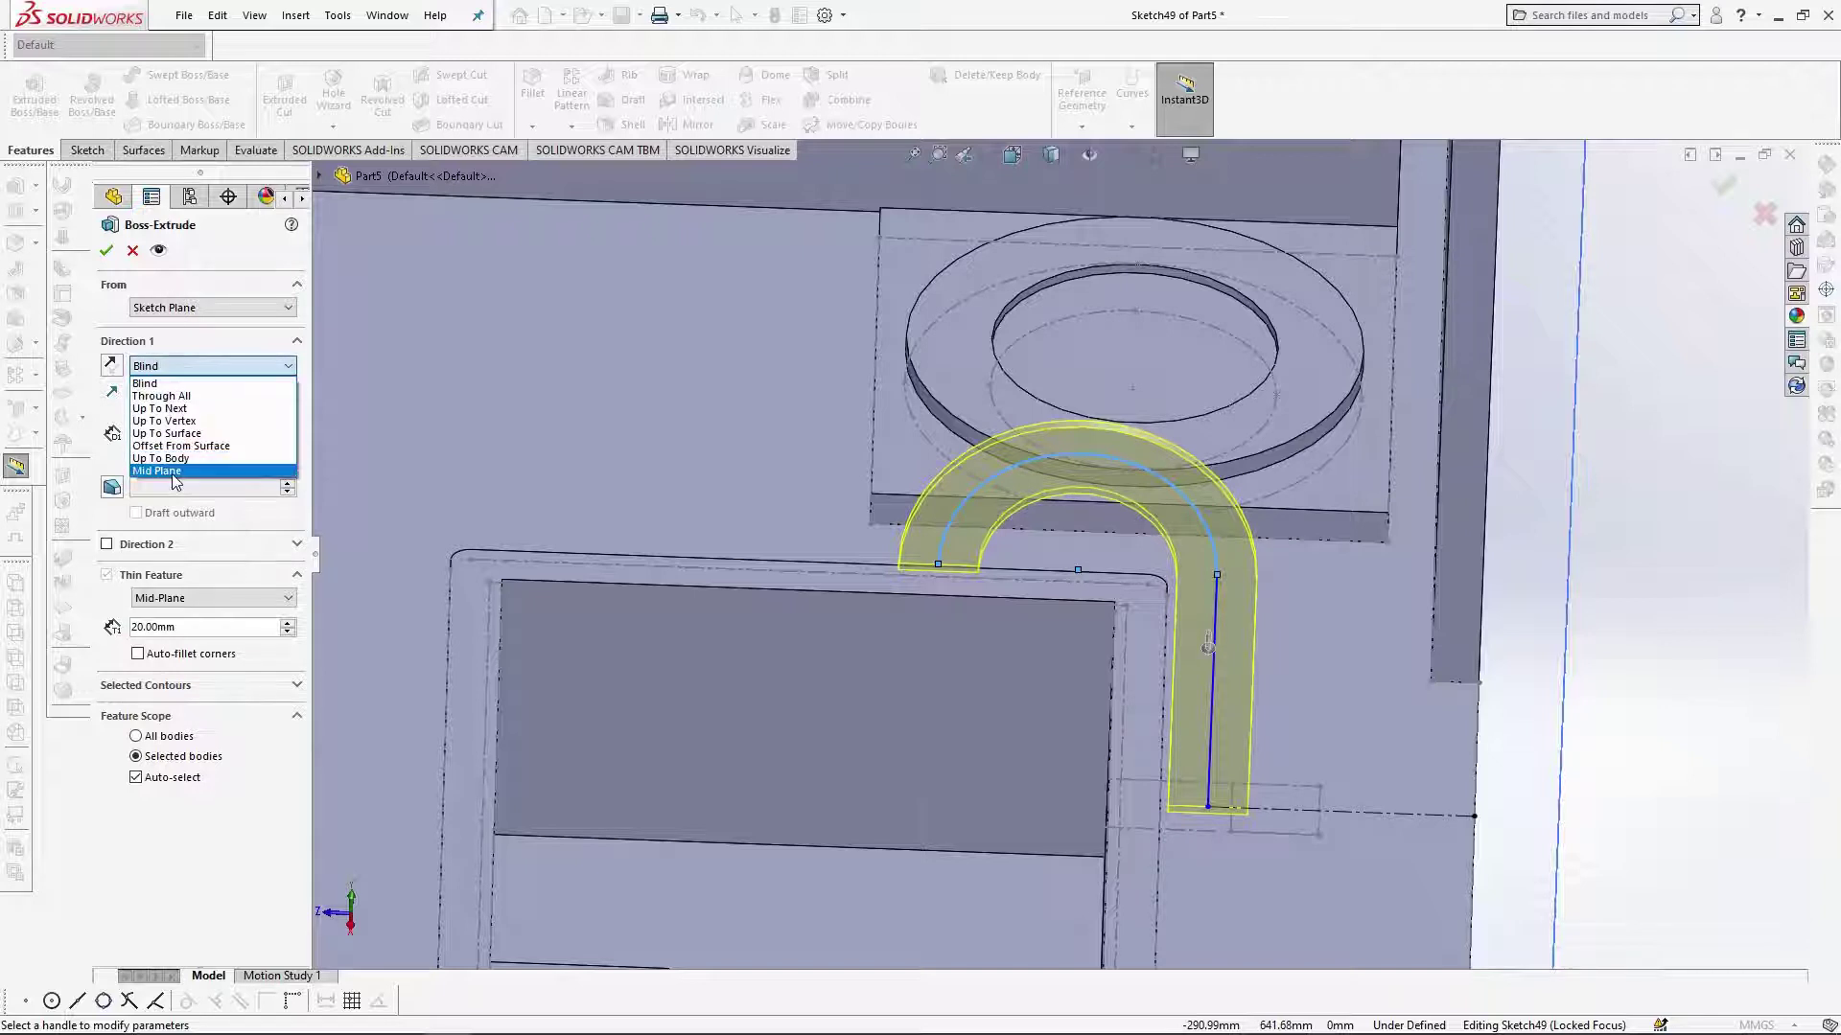
pyautogui.click(174, 473)
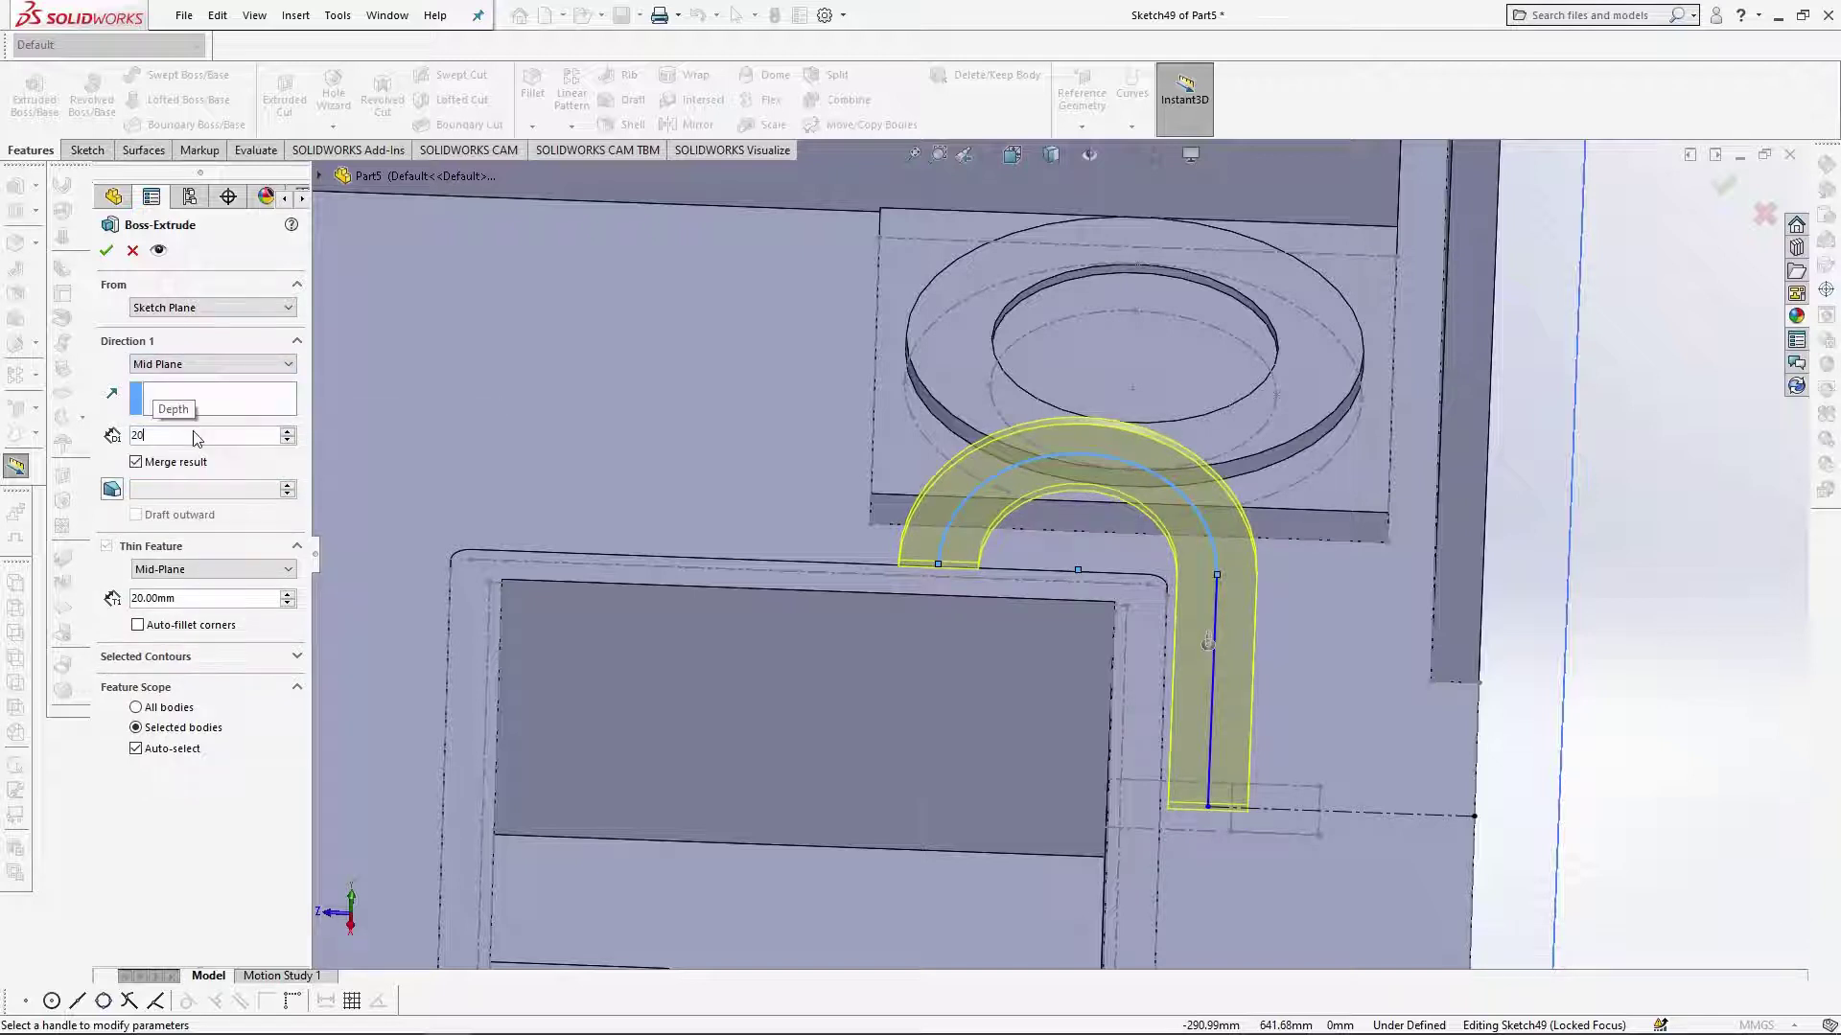
pyautogui.press('Return')
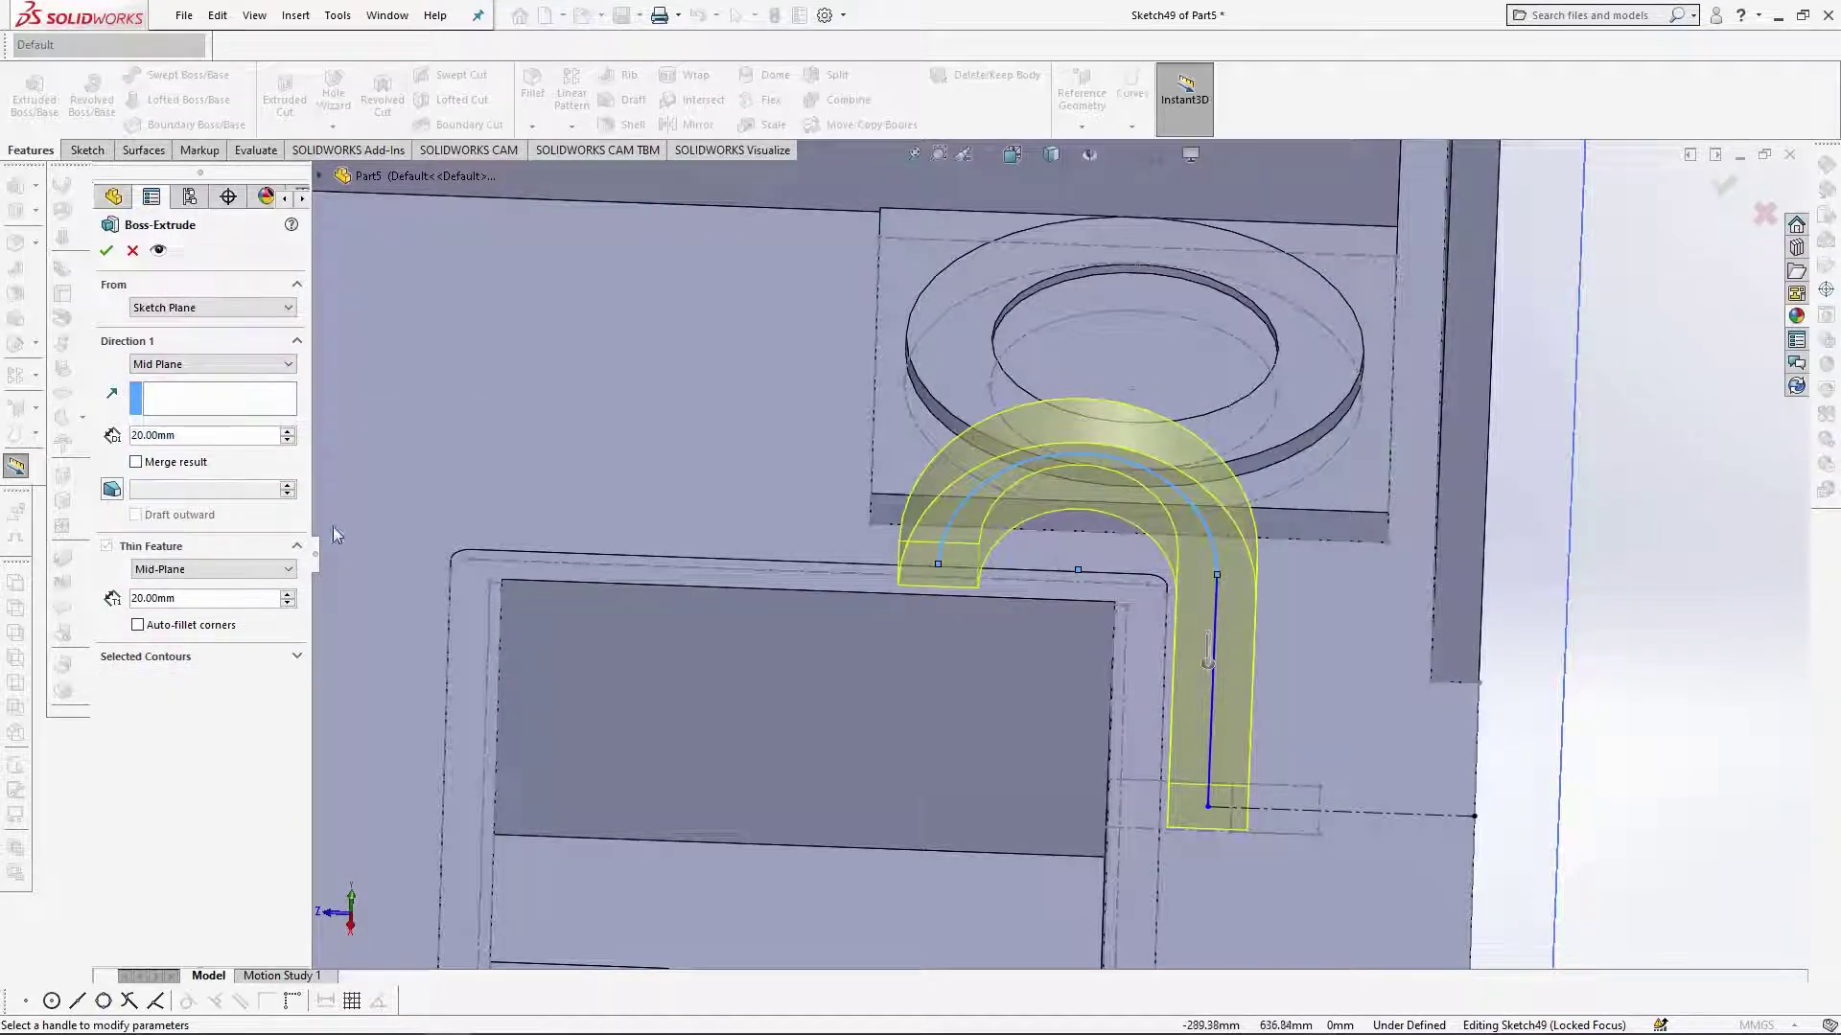
pyautogui.moveTo(333, 527); pyautogui.dragTo(1108, 621, button='middle')
pyautogui.click(107, 249)
# Apply a fillet to the edges of the extruded faucet body.
pyautogui.scroll(1, 1381, 657)
pyautogui.moveTo(1383, 657); pyautogui.dragTo(1308, 612, button='middle')
pyautogui.scroll(2, 1318, 658)
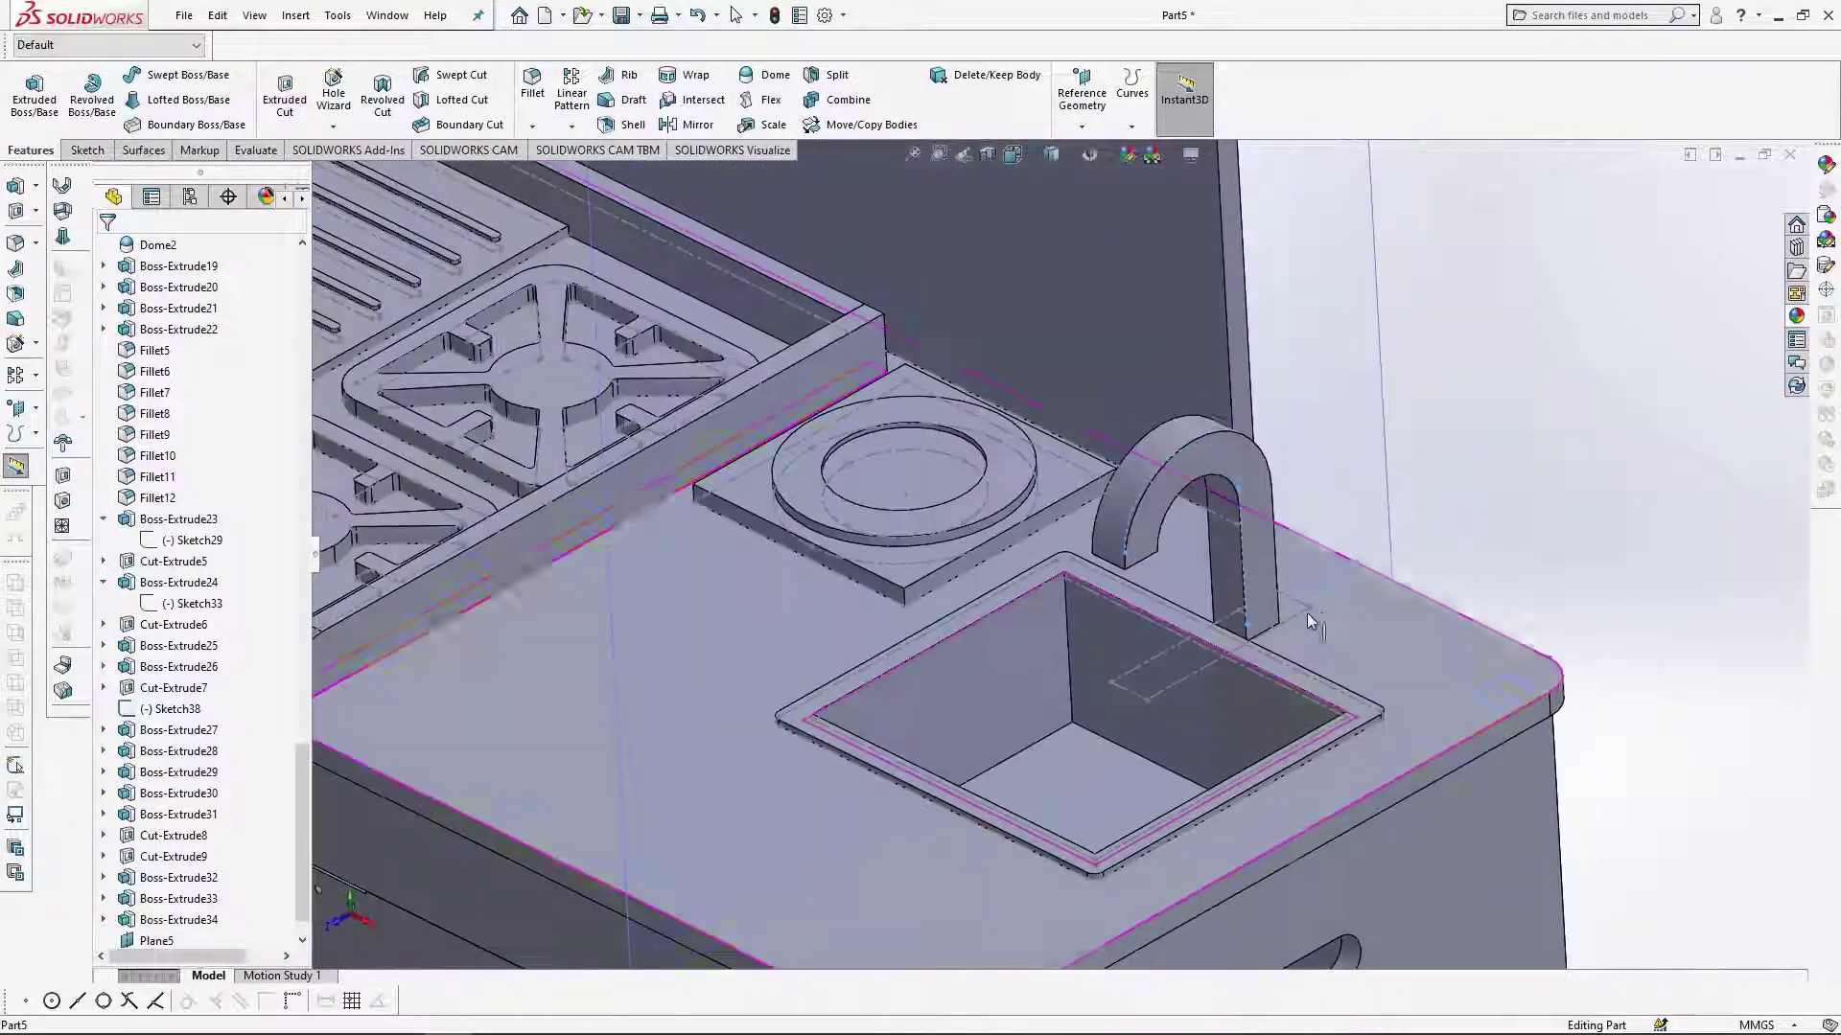
pyautogui.scroll(6, 1262, 498)
pyautogui.moveTo(1262, 497); pyautogui.dragTo(1199, 384, button='middle')
pyautogui.scroll(-3, 1063, 369)
pyautogui.scroll(-3, 1062, 369)
pyautogui.click(1040, 596)
pyautogui.click(1232, 542)
pyautogui.rightClick(1233, 542)
pyautogui.scroll(8, 1336, 500)
# Hide the worktop layout sketch and the faucet's reference plane.
pyautogui.moveTo(1016, 517); pyautogui.dragTo(979, 599, button='middle')
pyautogui.scroll(-1, 156, 643)
pyautogui.click(184, 650)
pyautogui.click(246, 612)
pyautogui.click(1110, 479)
pyautogui.click(1205, 417)
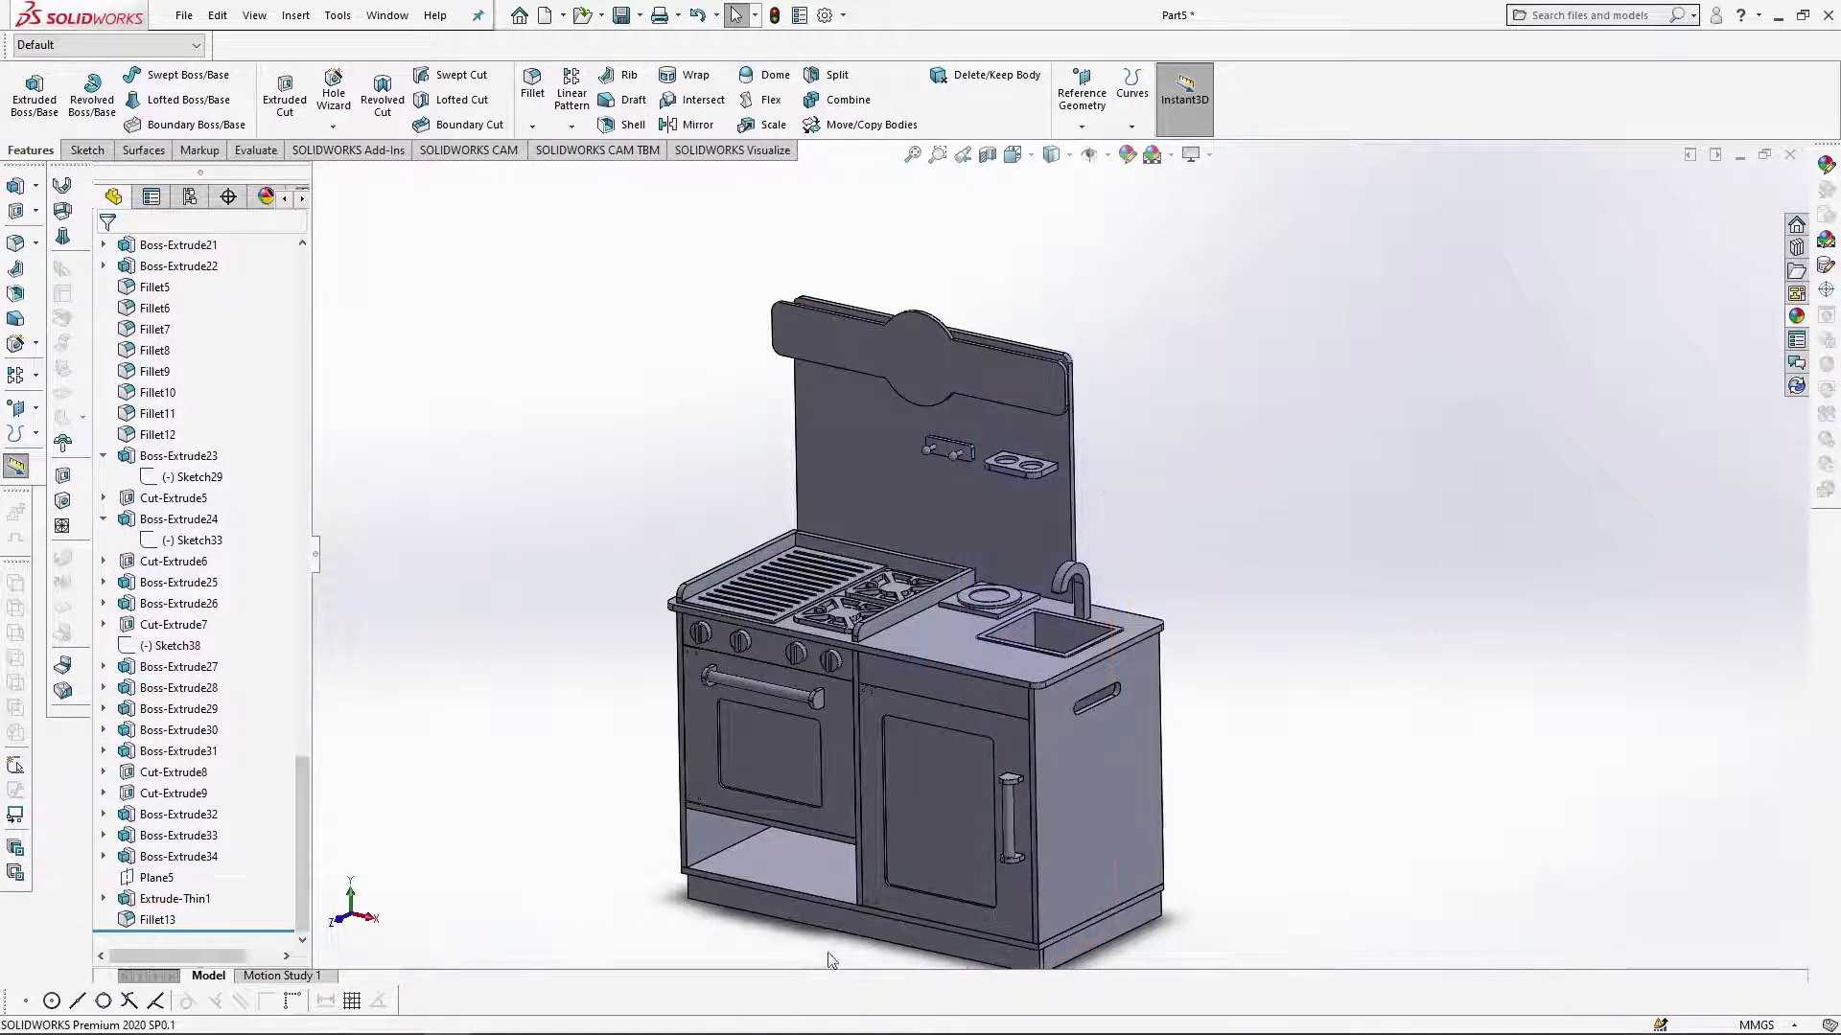
# Choose Top Door Hinge.SLDPRT from the Hinges folder as the part to insert into the model.
pyautogui.scroll(-5, 830, 959)
pyautogui.scroll(8, 1060, 538)
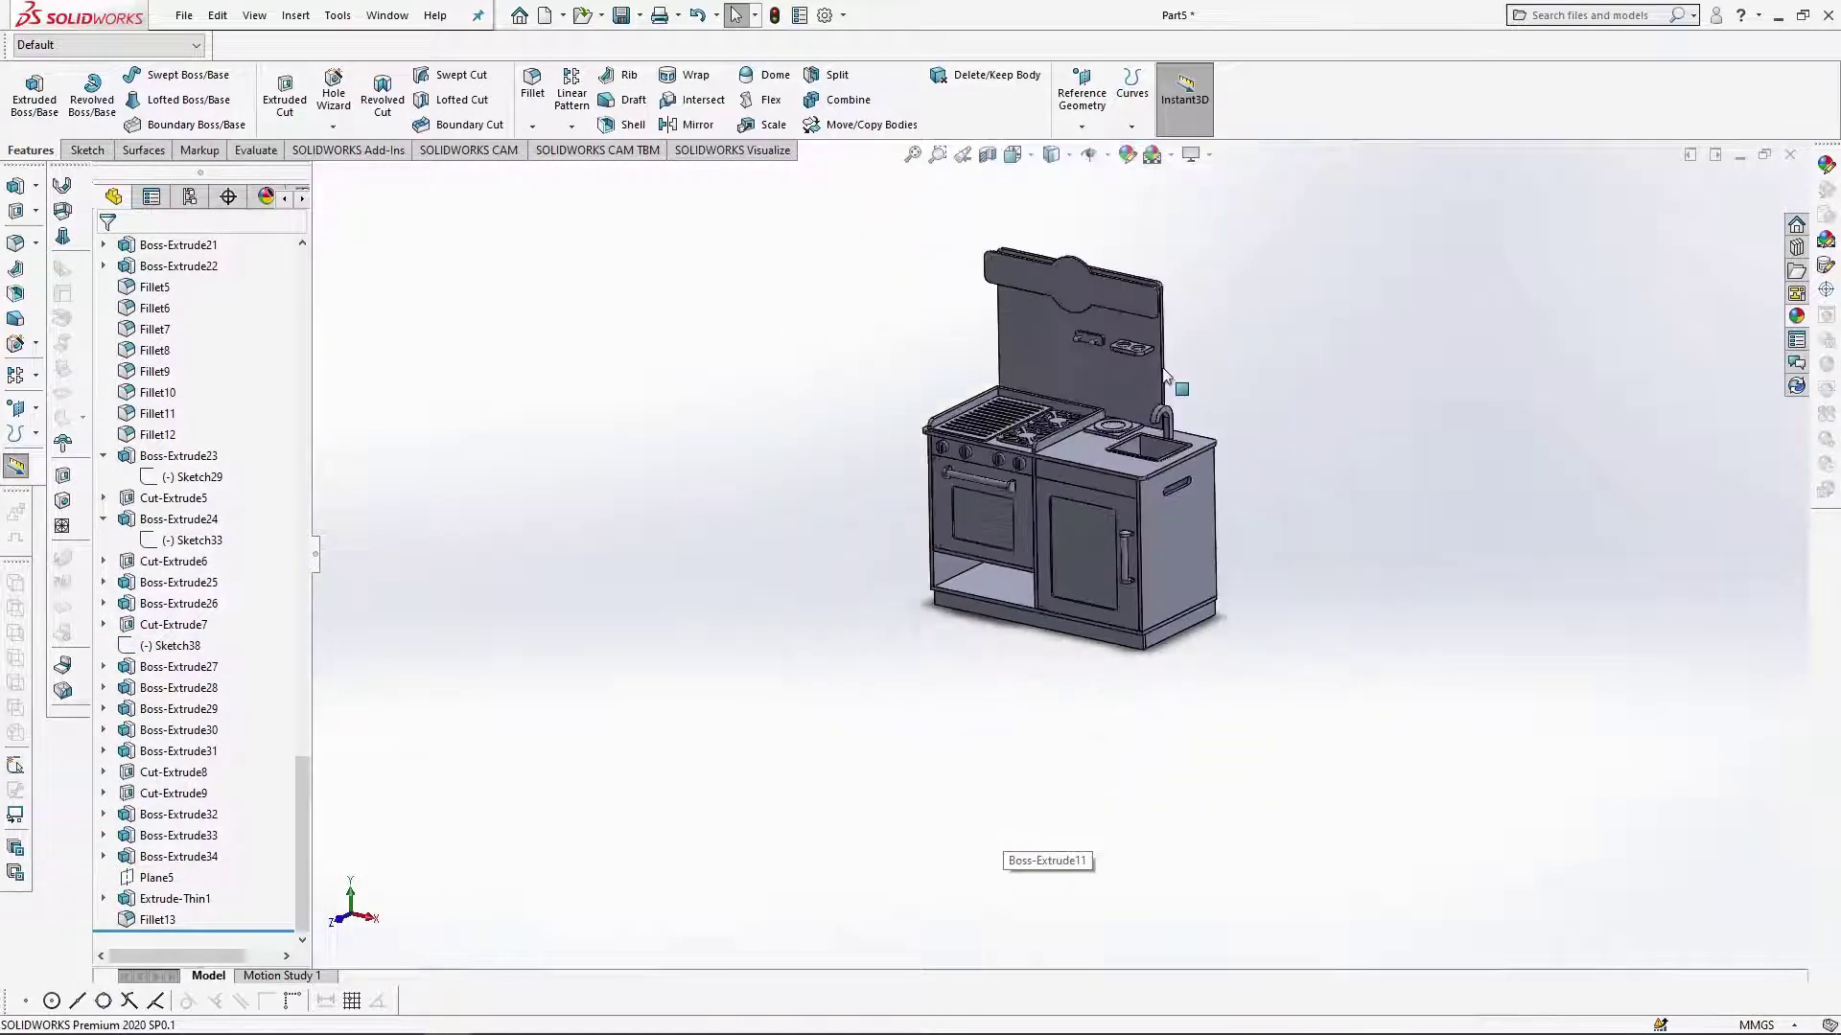
pyautogui.scroll(-2, 1167, 374)
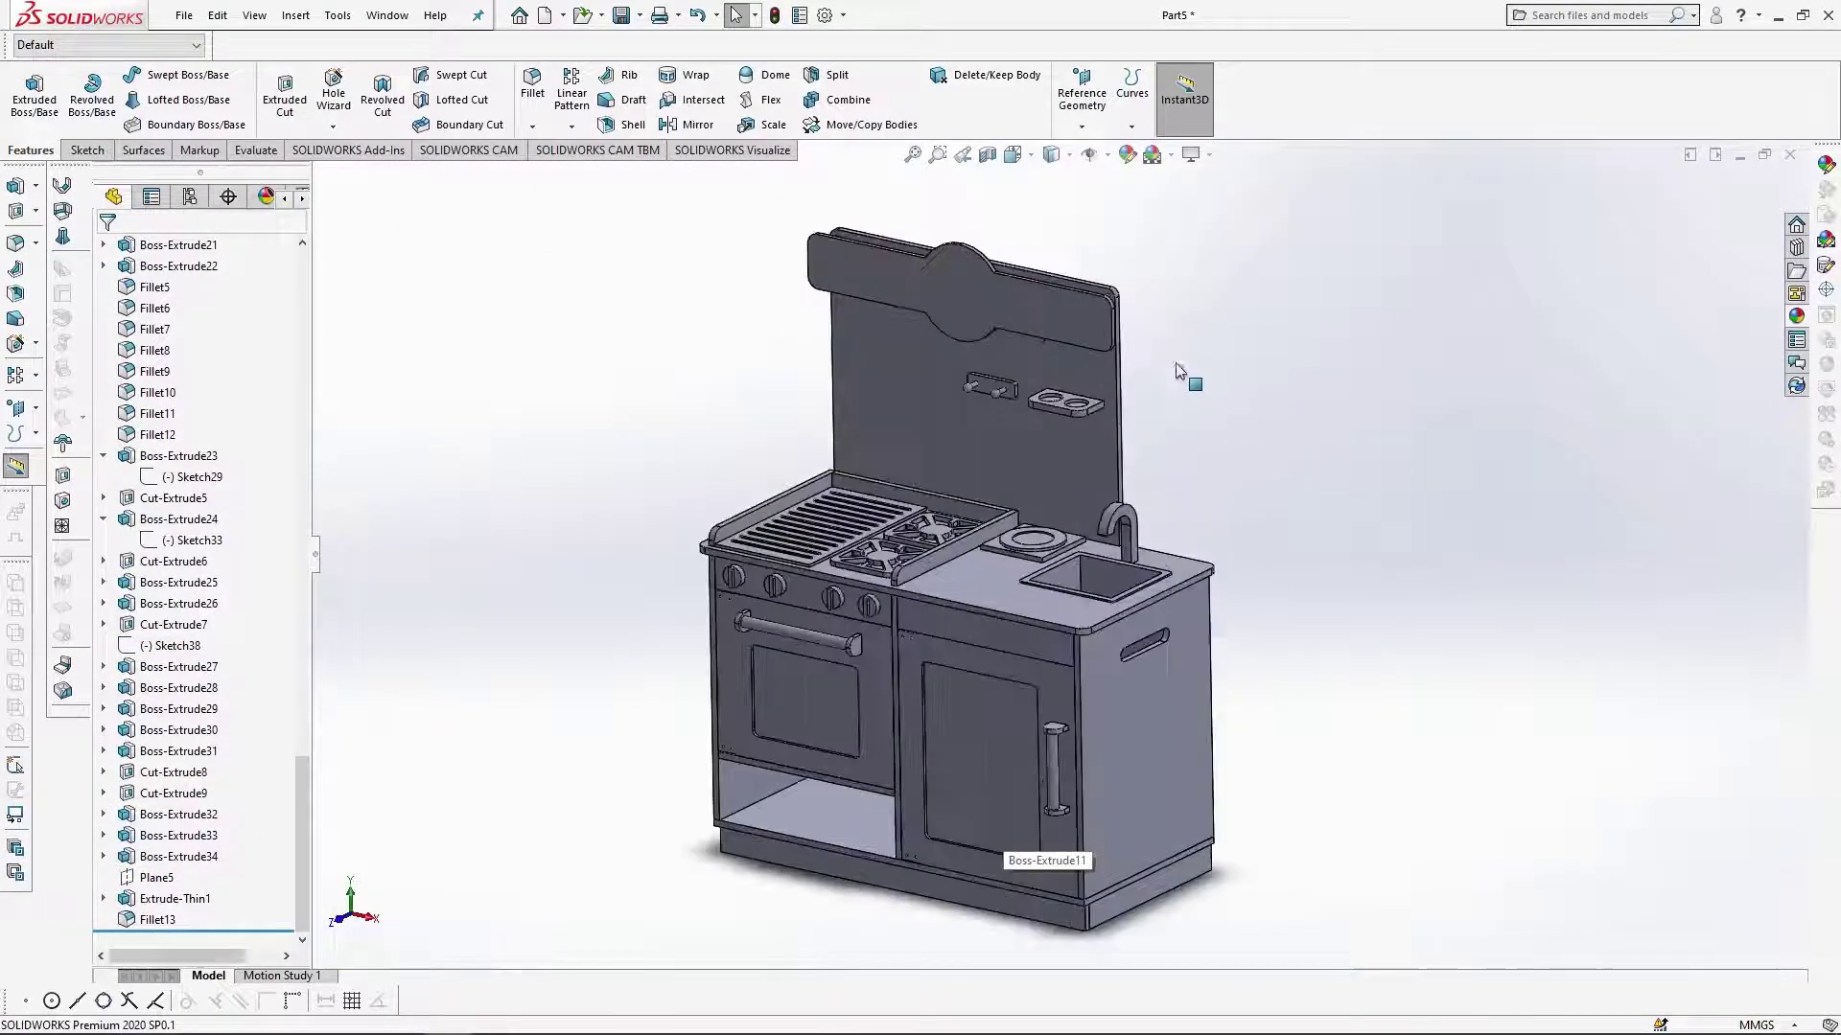
pyautogui.click(295, 15)
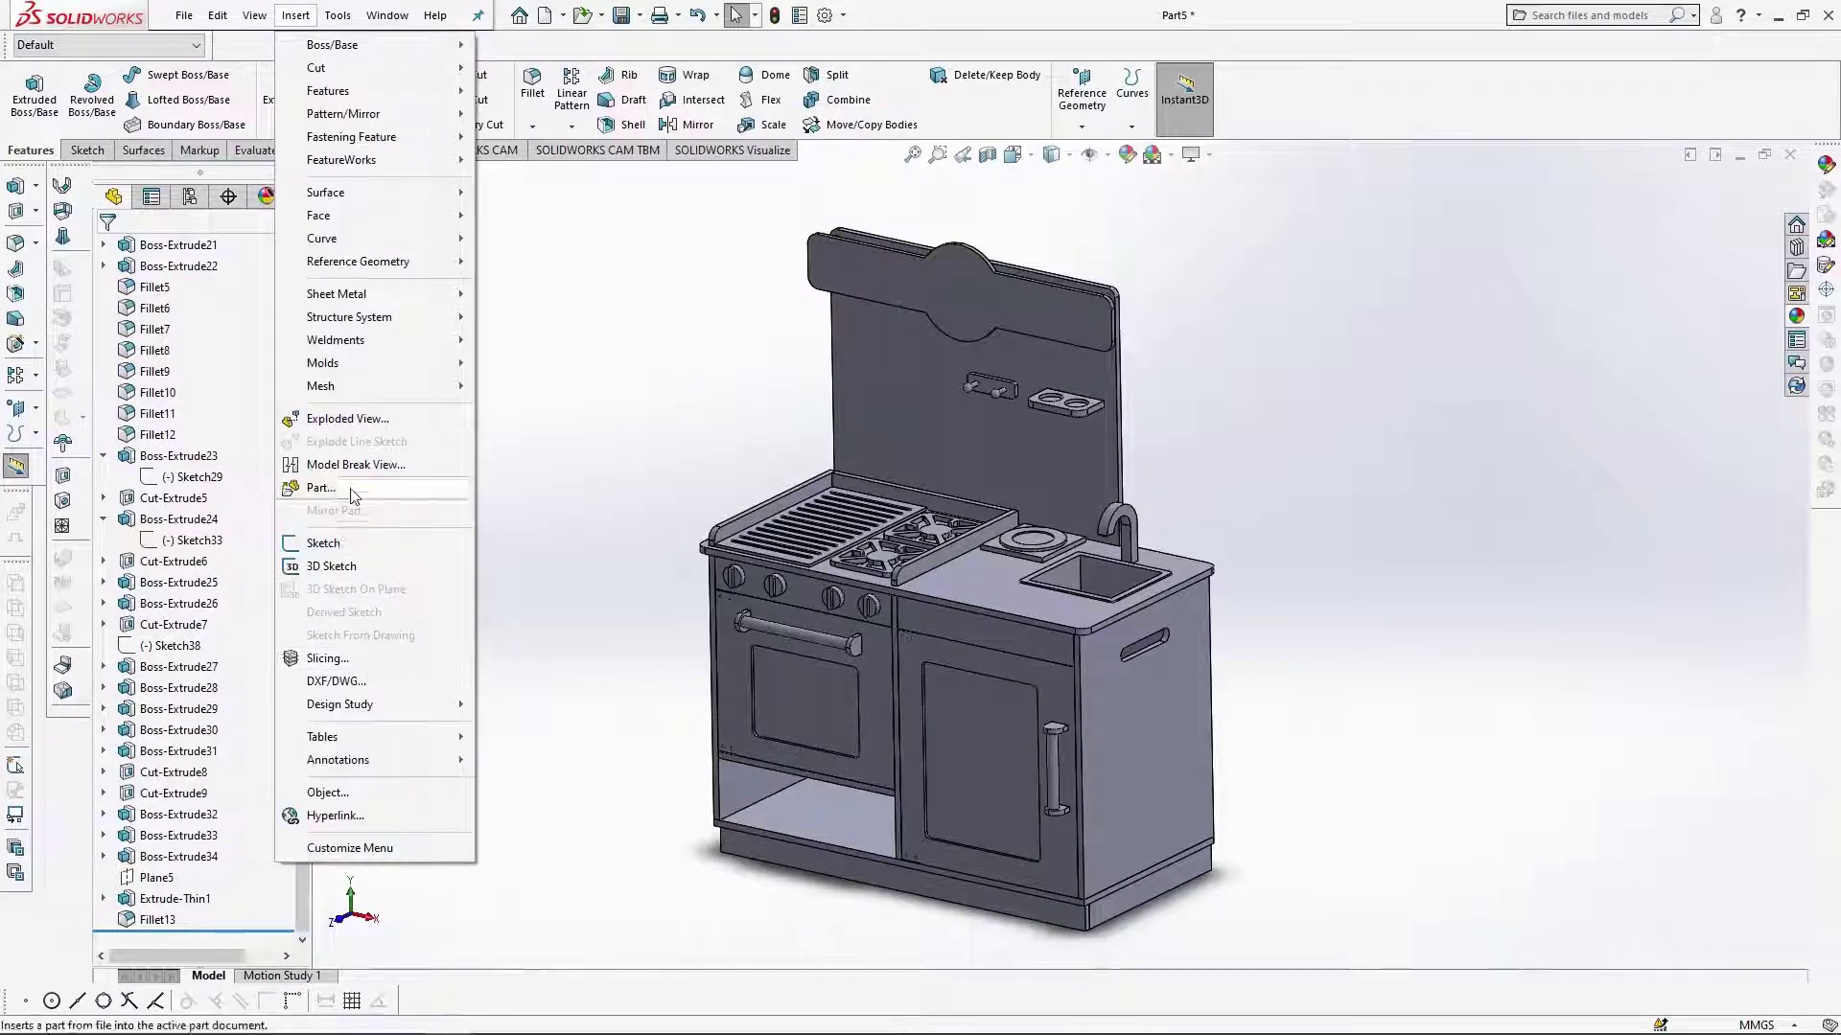
pyautogui.click(326, 487)
pyautogui.doubleClick(547, 154)
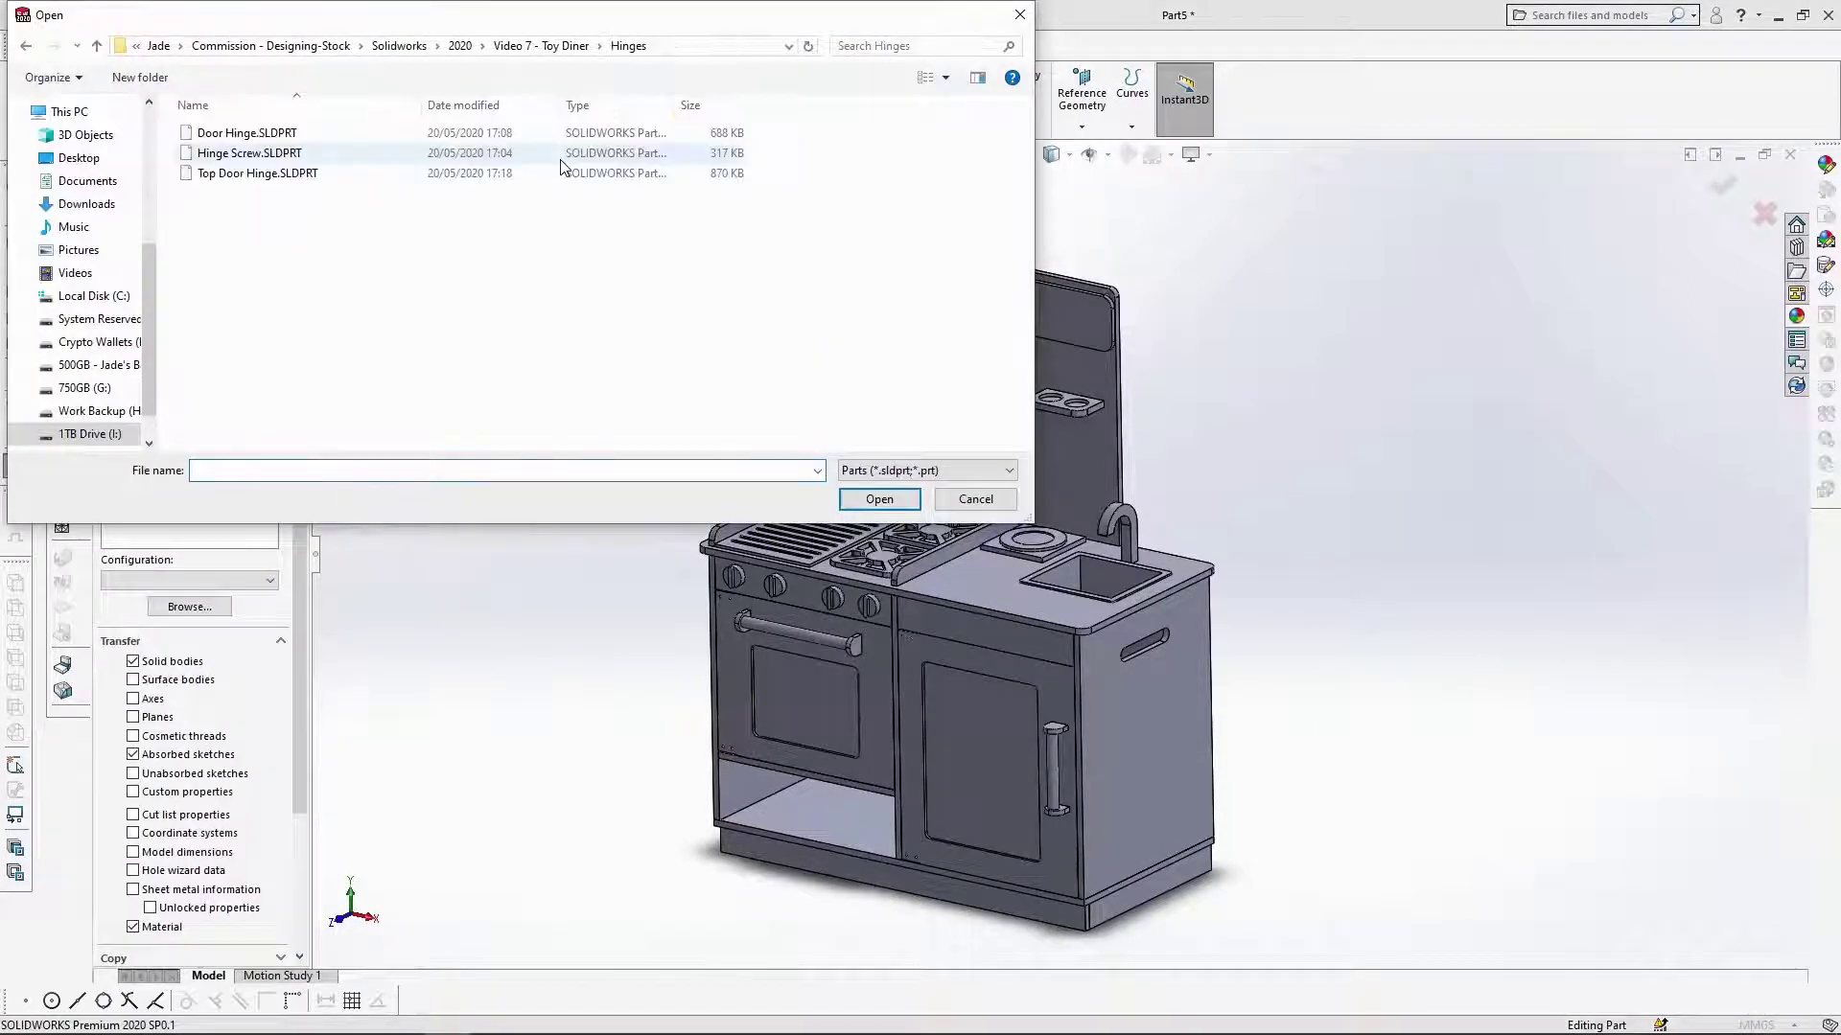
pyautogui.click(263, 173)
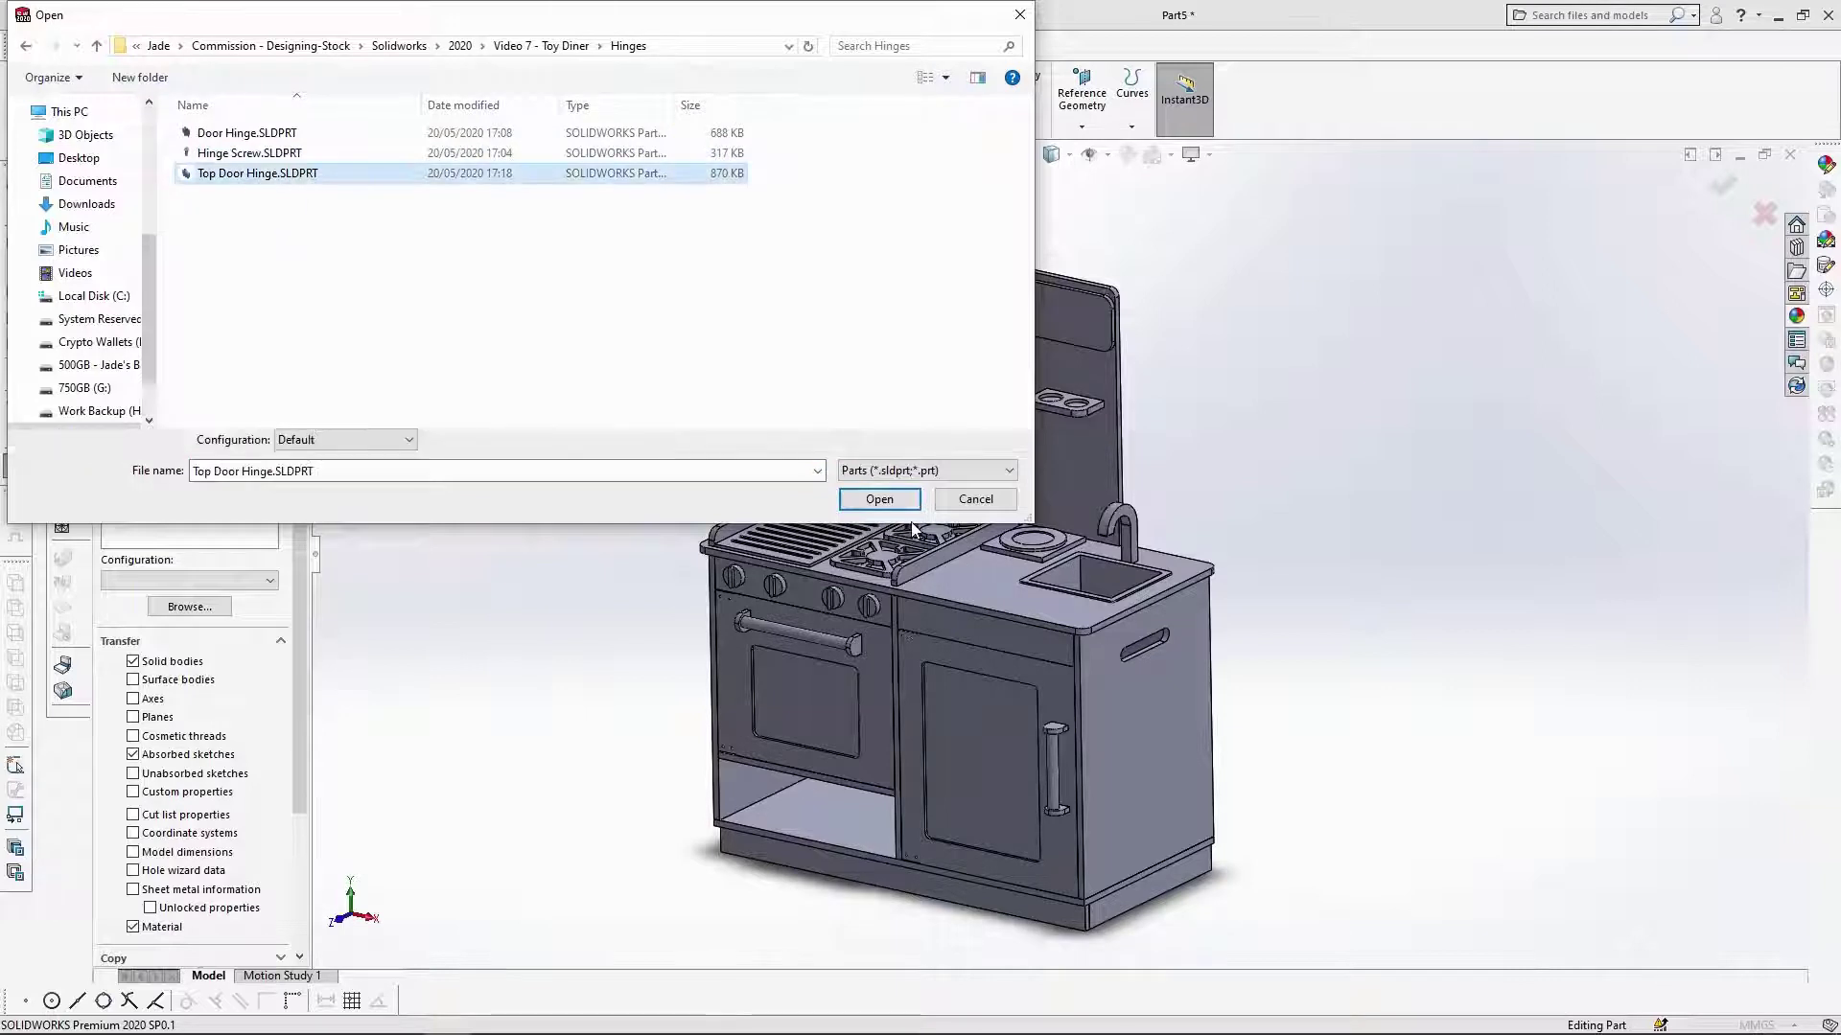
pyautogui.click(879, 499)
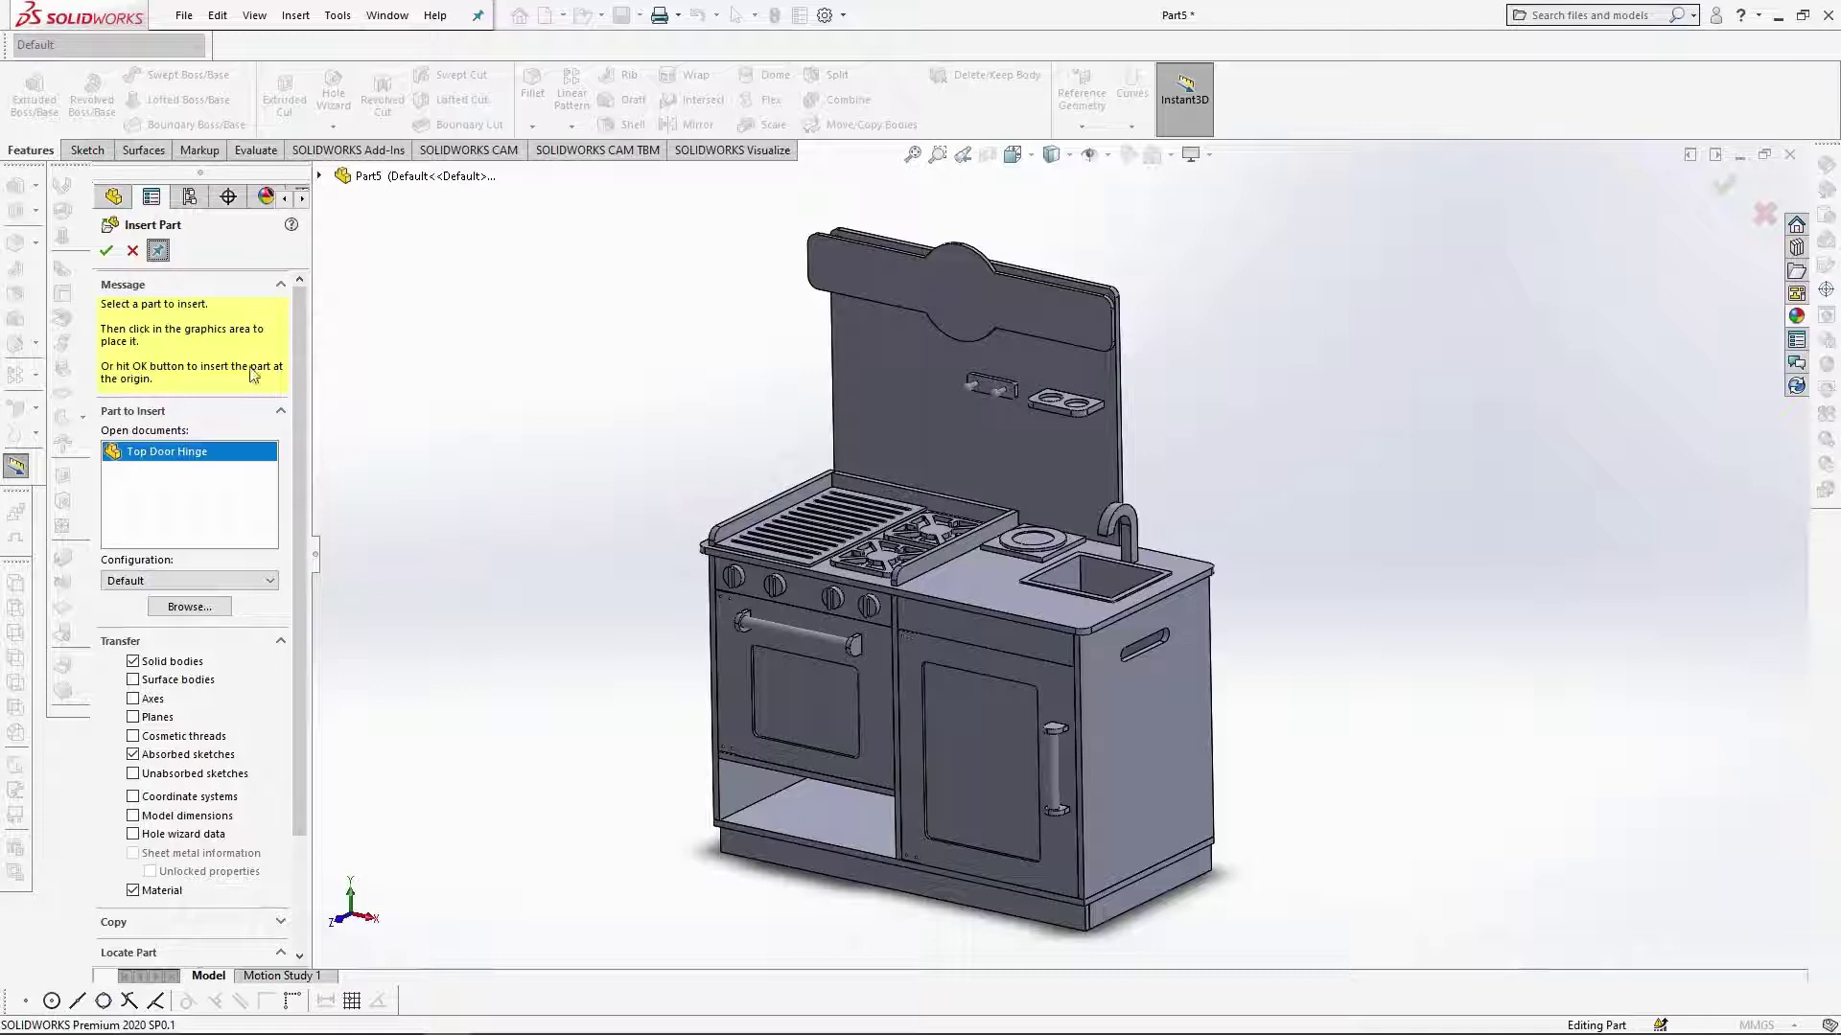
# Place one Top Door Hinge beside the cabinet's left side and another near its base.
pyautogui.scroll(-5, 897, 808)
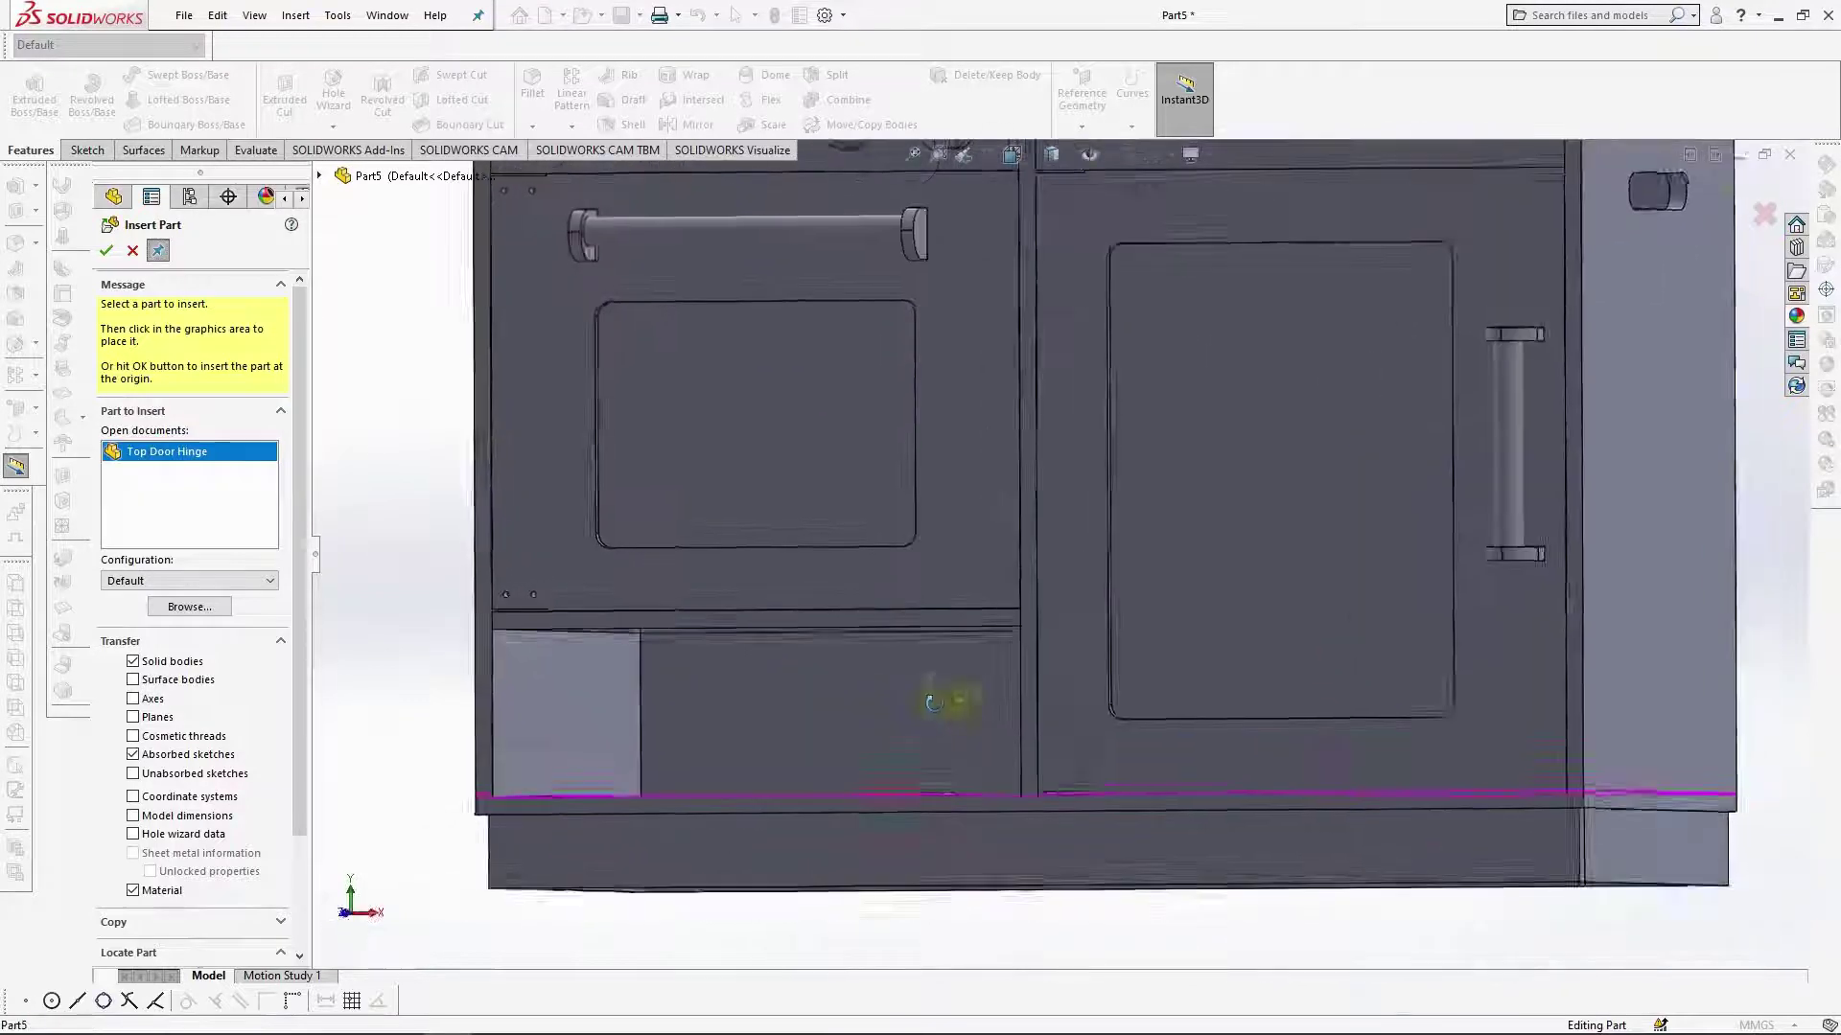
pyautogui.scroll(5, 1061, 690)
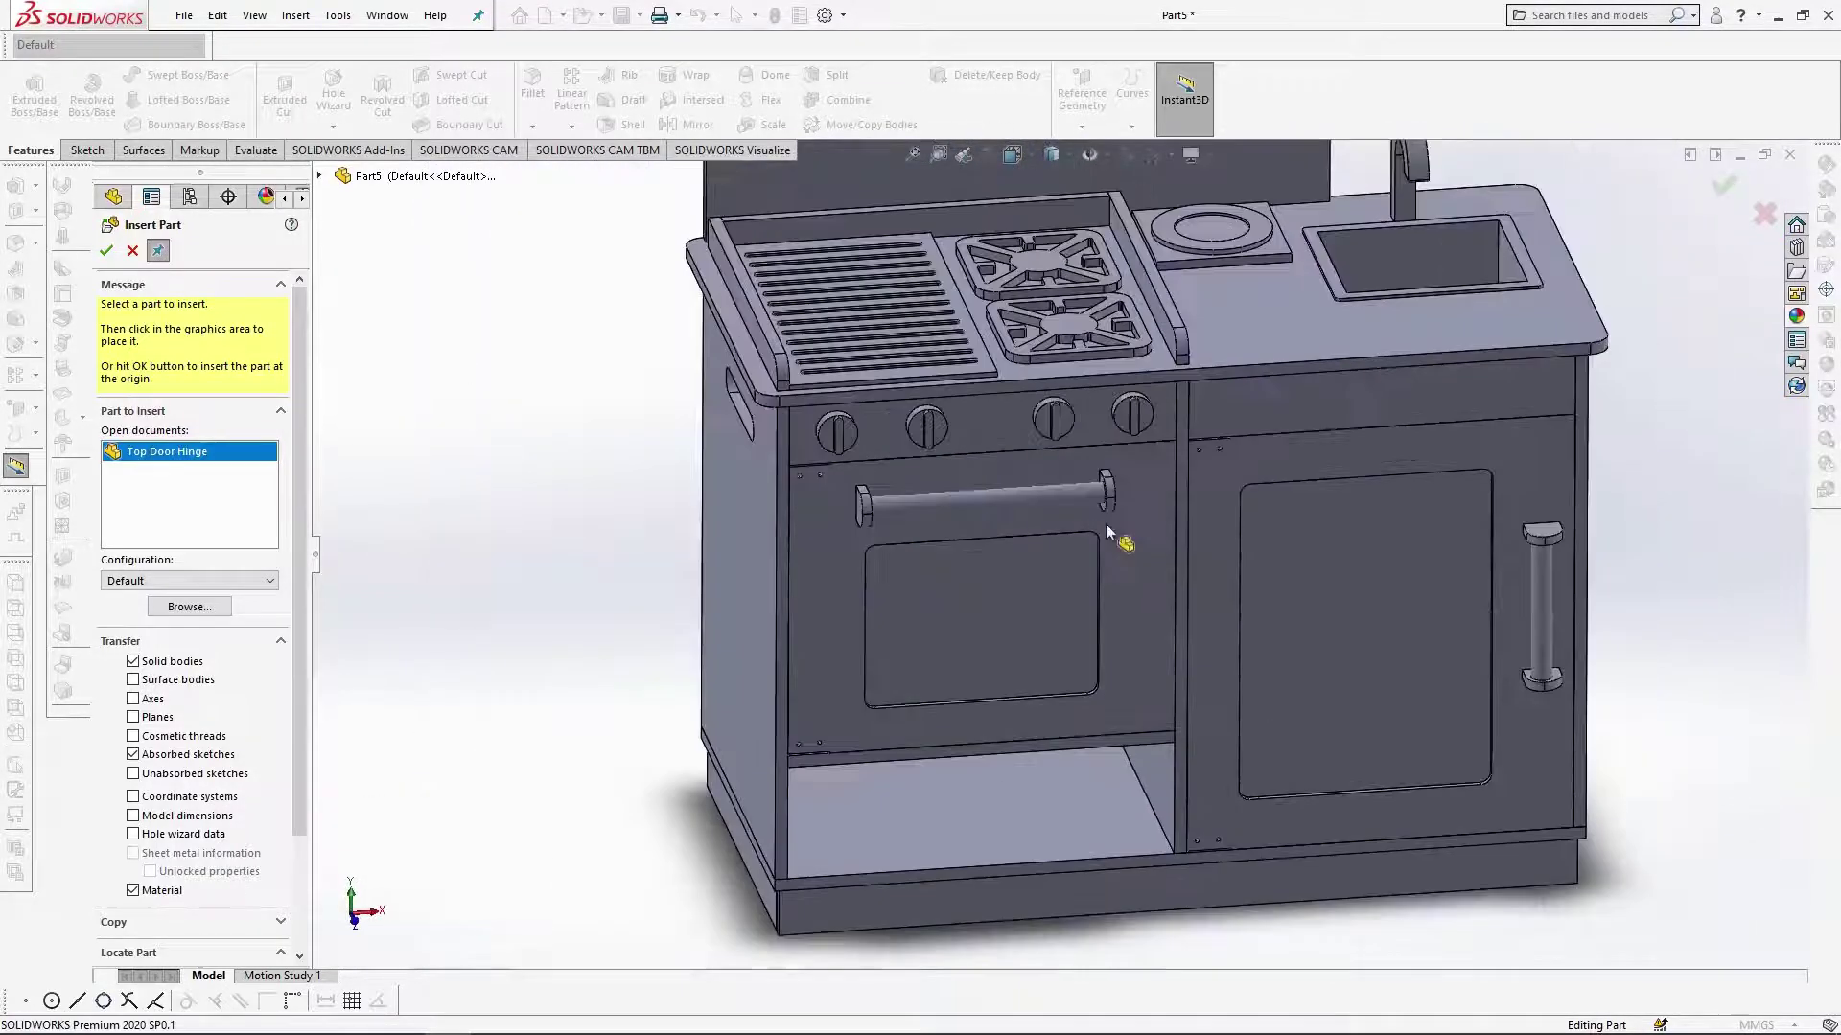
pyautogui.scroll(3, 1098, 672)
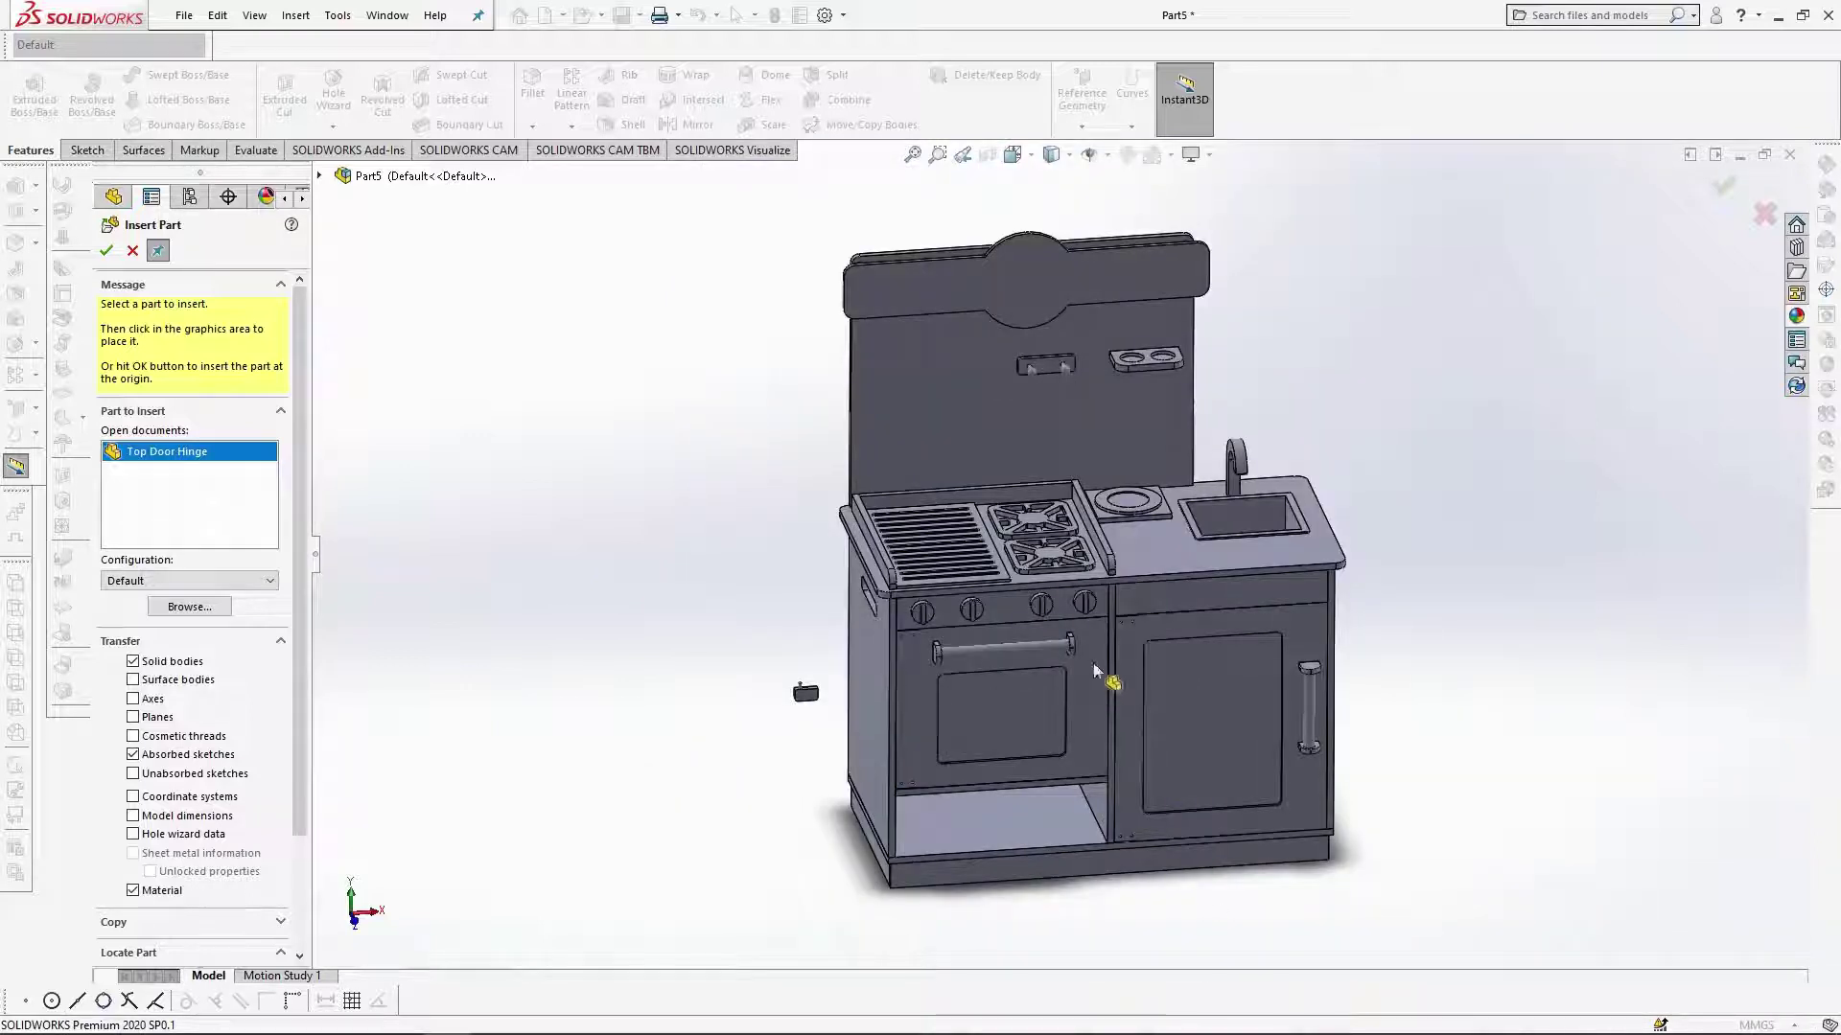
pyautogui.click(106, 250)
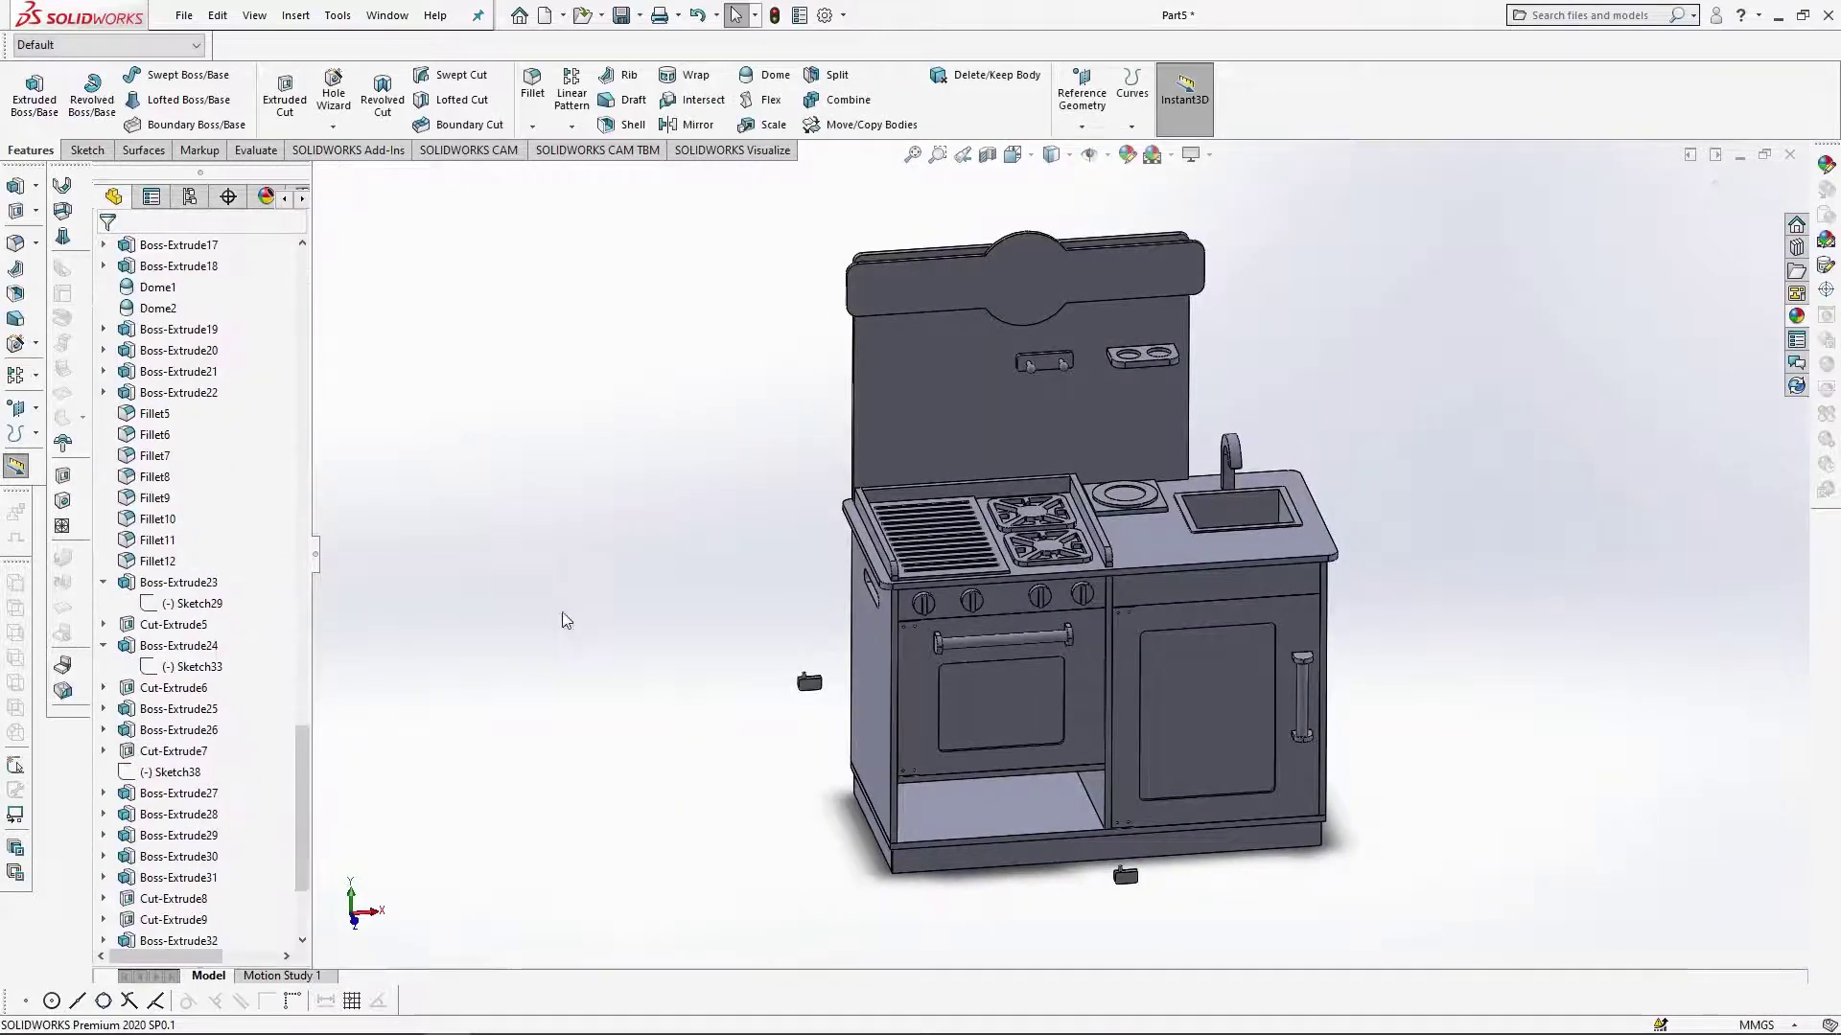
# Hide the cabinet's left side panel, middle divider and right side panel to expose the interior behind the doors.
pyautogui.scroll(-3, 953, 654)
pyautogui.scroll(-4, 997, 583)
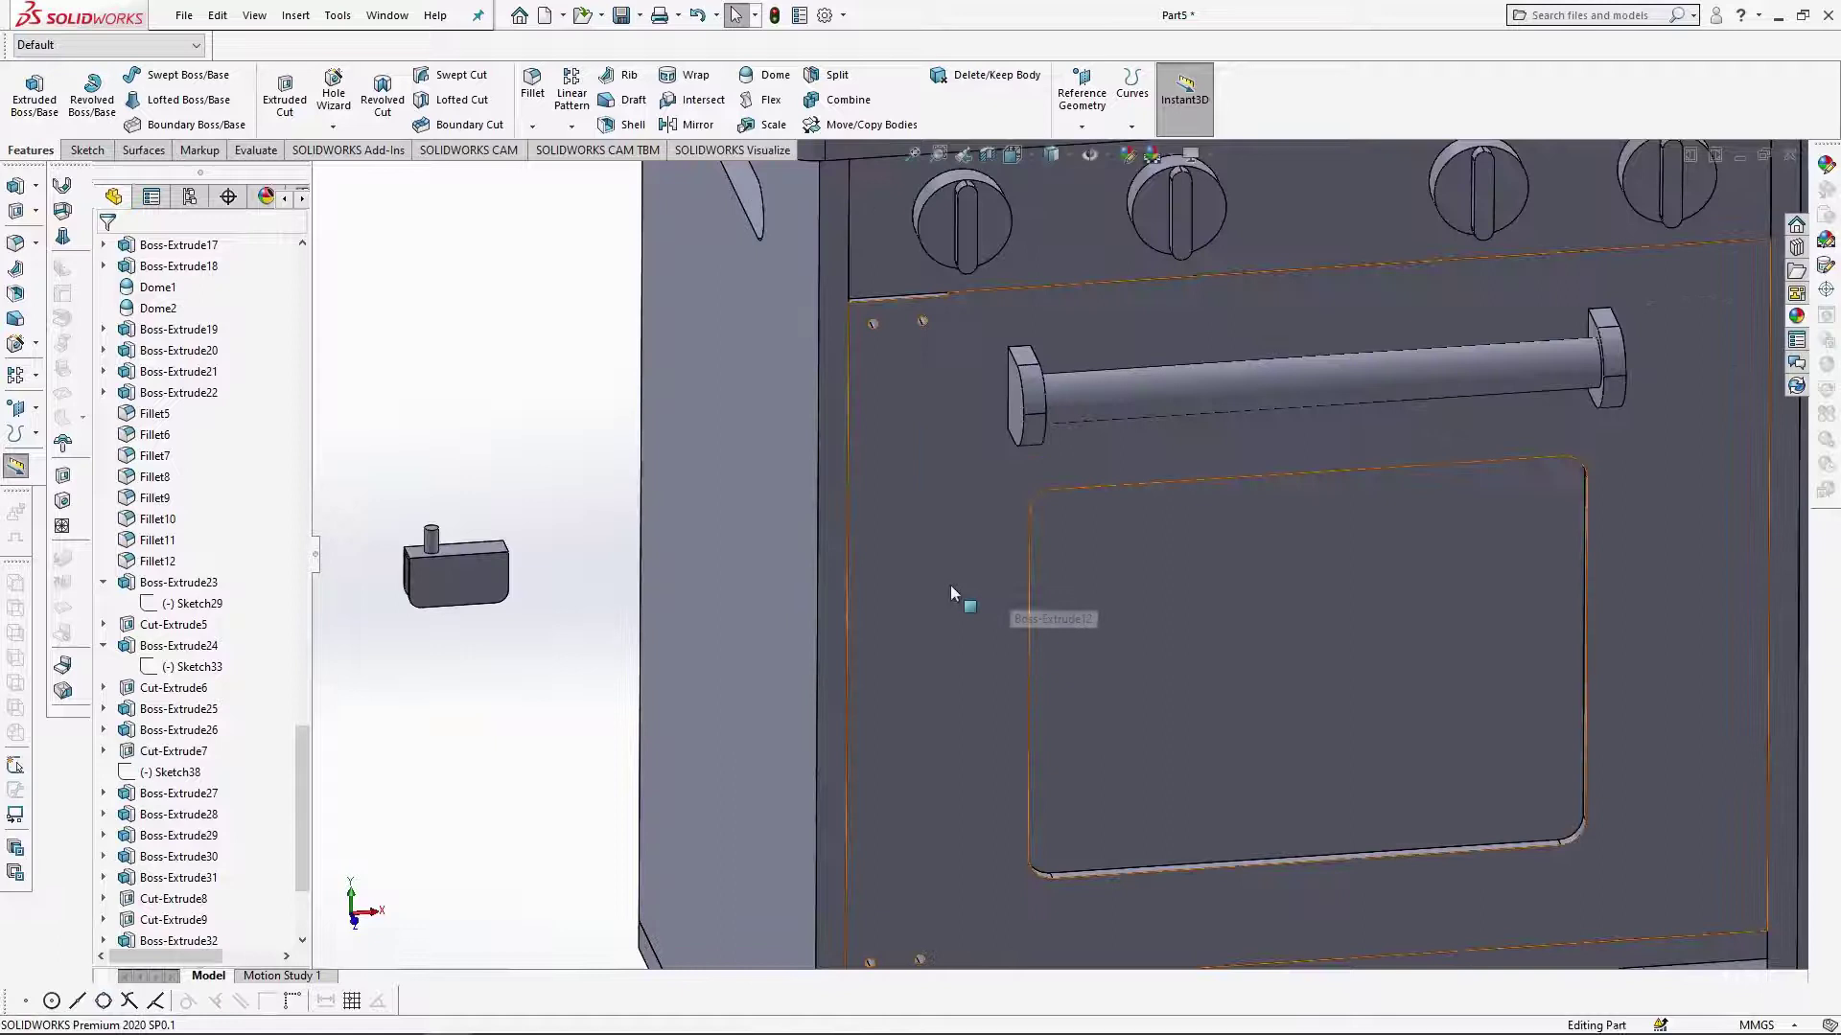
pyautogui.moveTo(951, 585); pyautogui.dragTo(1006, 586, button='middle')
pyautogui.scroll(3, 800, 551)
pyautogui.click(802, 545)
pyautogui.keyDown('ctrl'); pyautogui.click(1360, 811); pyautogui.keyUp('ctrl')
pyautogui.scroll(2, 1641, 677)
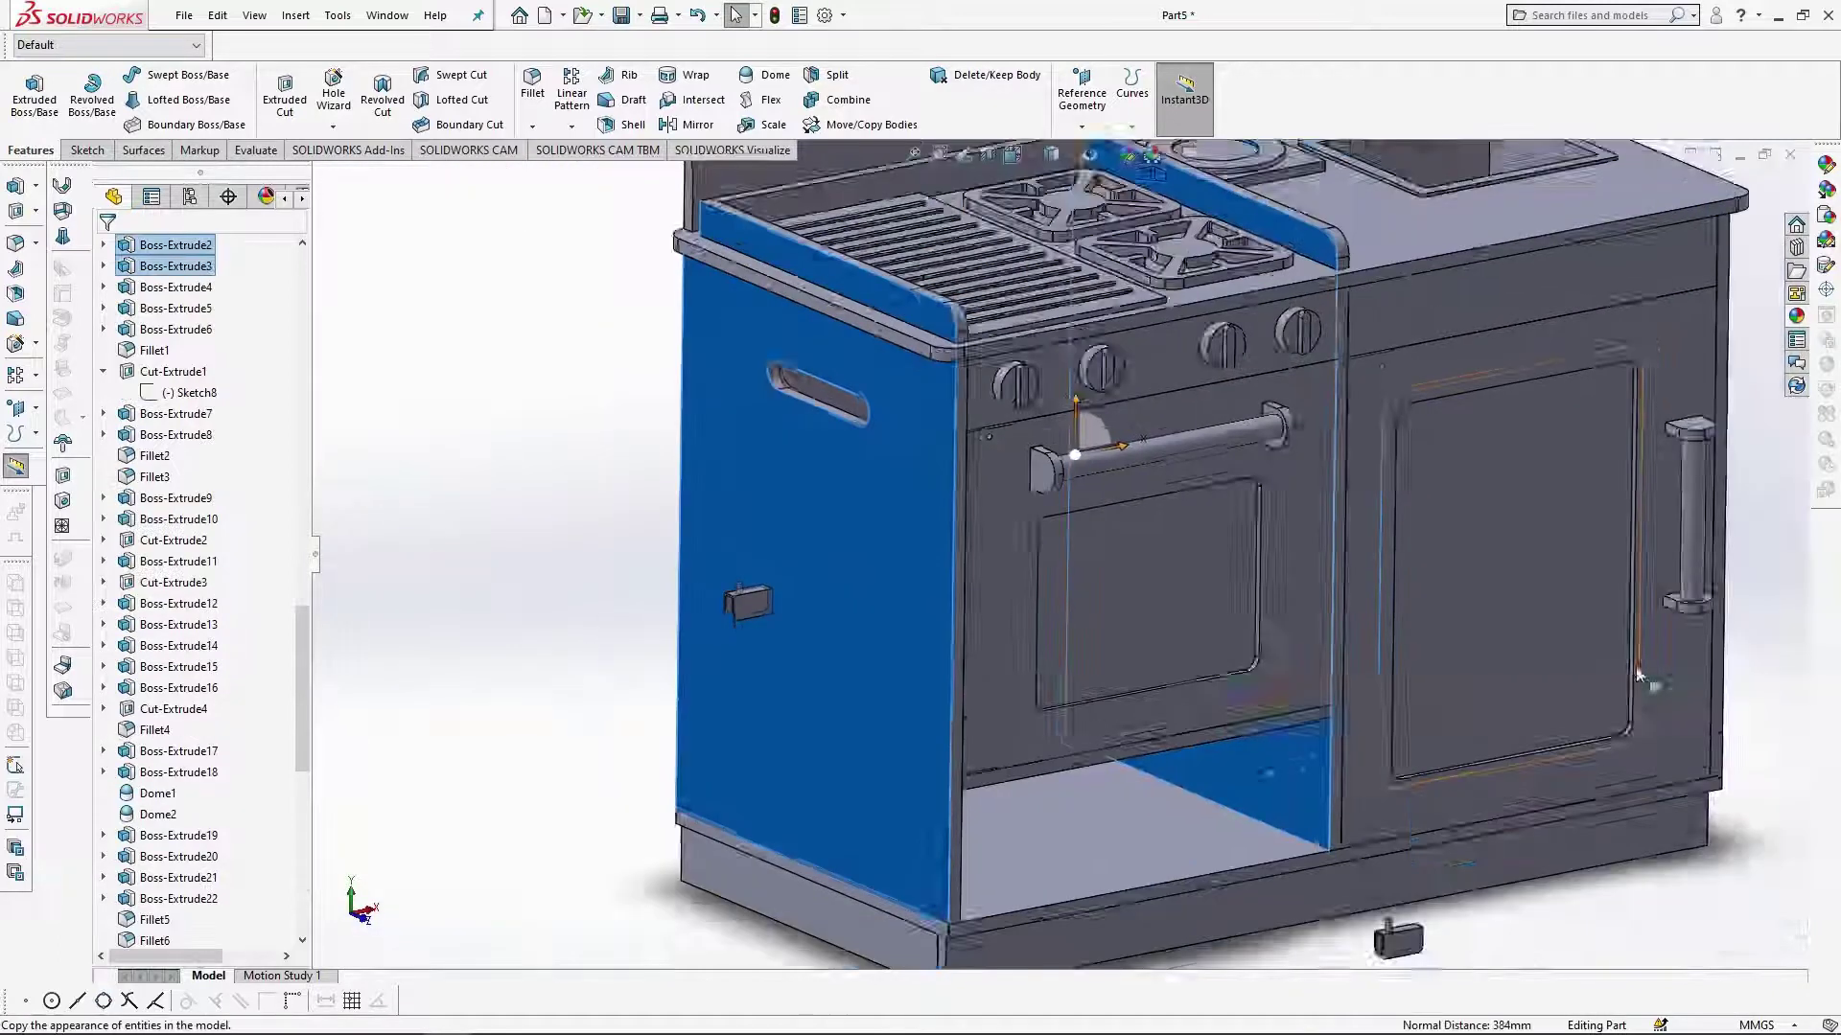
pyautogui.scroll(-2, 1594, 594)
pyautogui.keyDown('ctrl'); pyautogui.click(1563, 595); pyautogui.keyUp('ctrl')
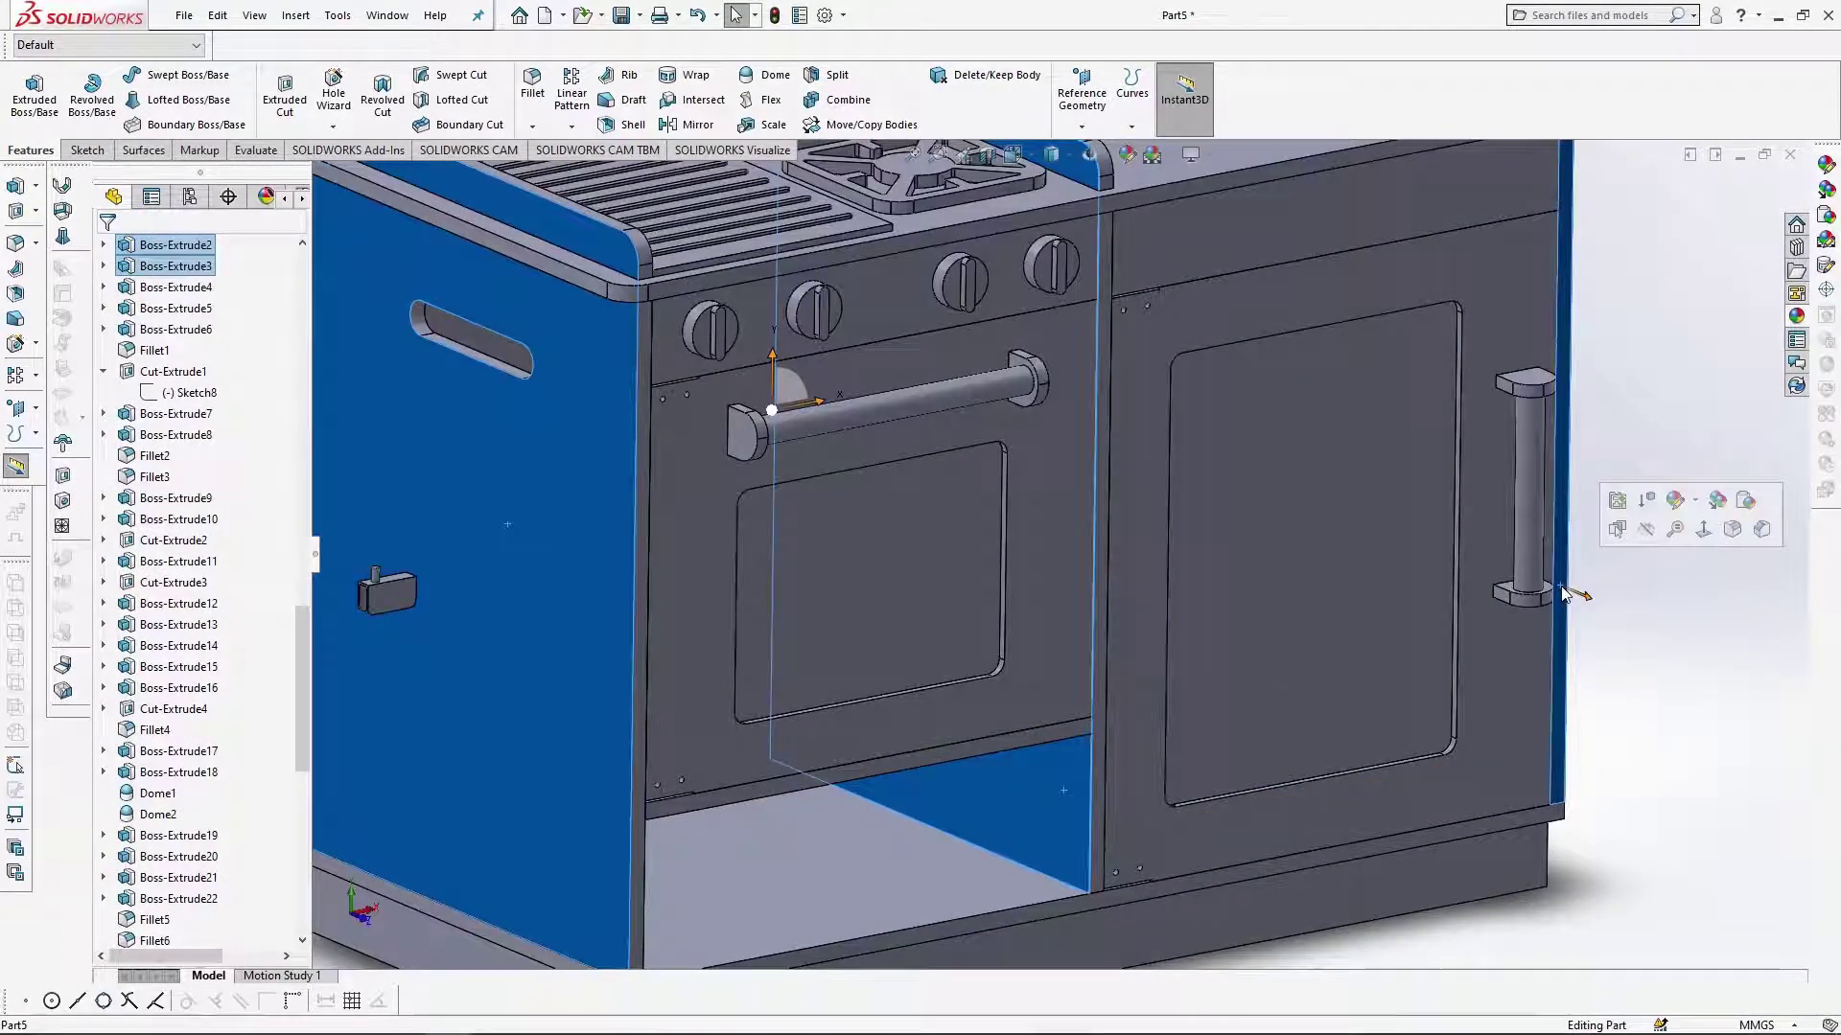
pyautogui.click(1645, 530)
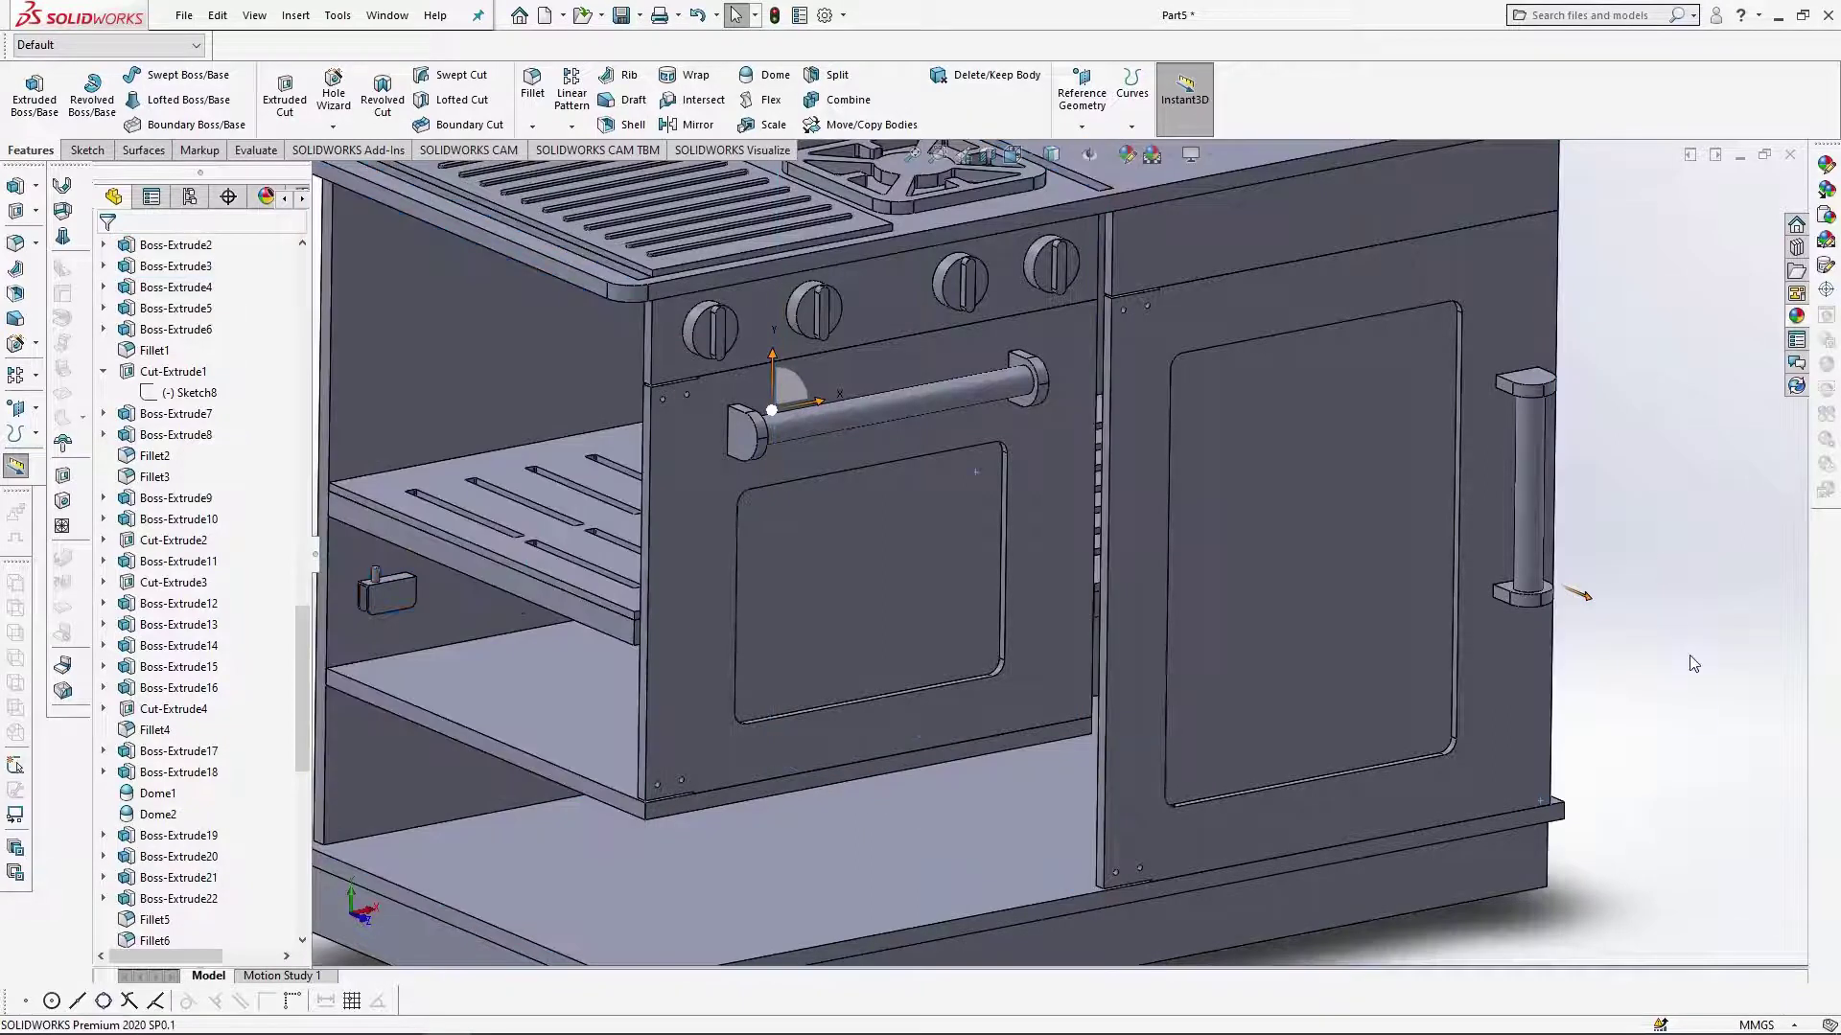
pyautogui.moveTo(1315, 629); pyautogui.dragTo(775, 537, button='middle')
pyautogui.scroll(-3, 775, 537)
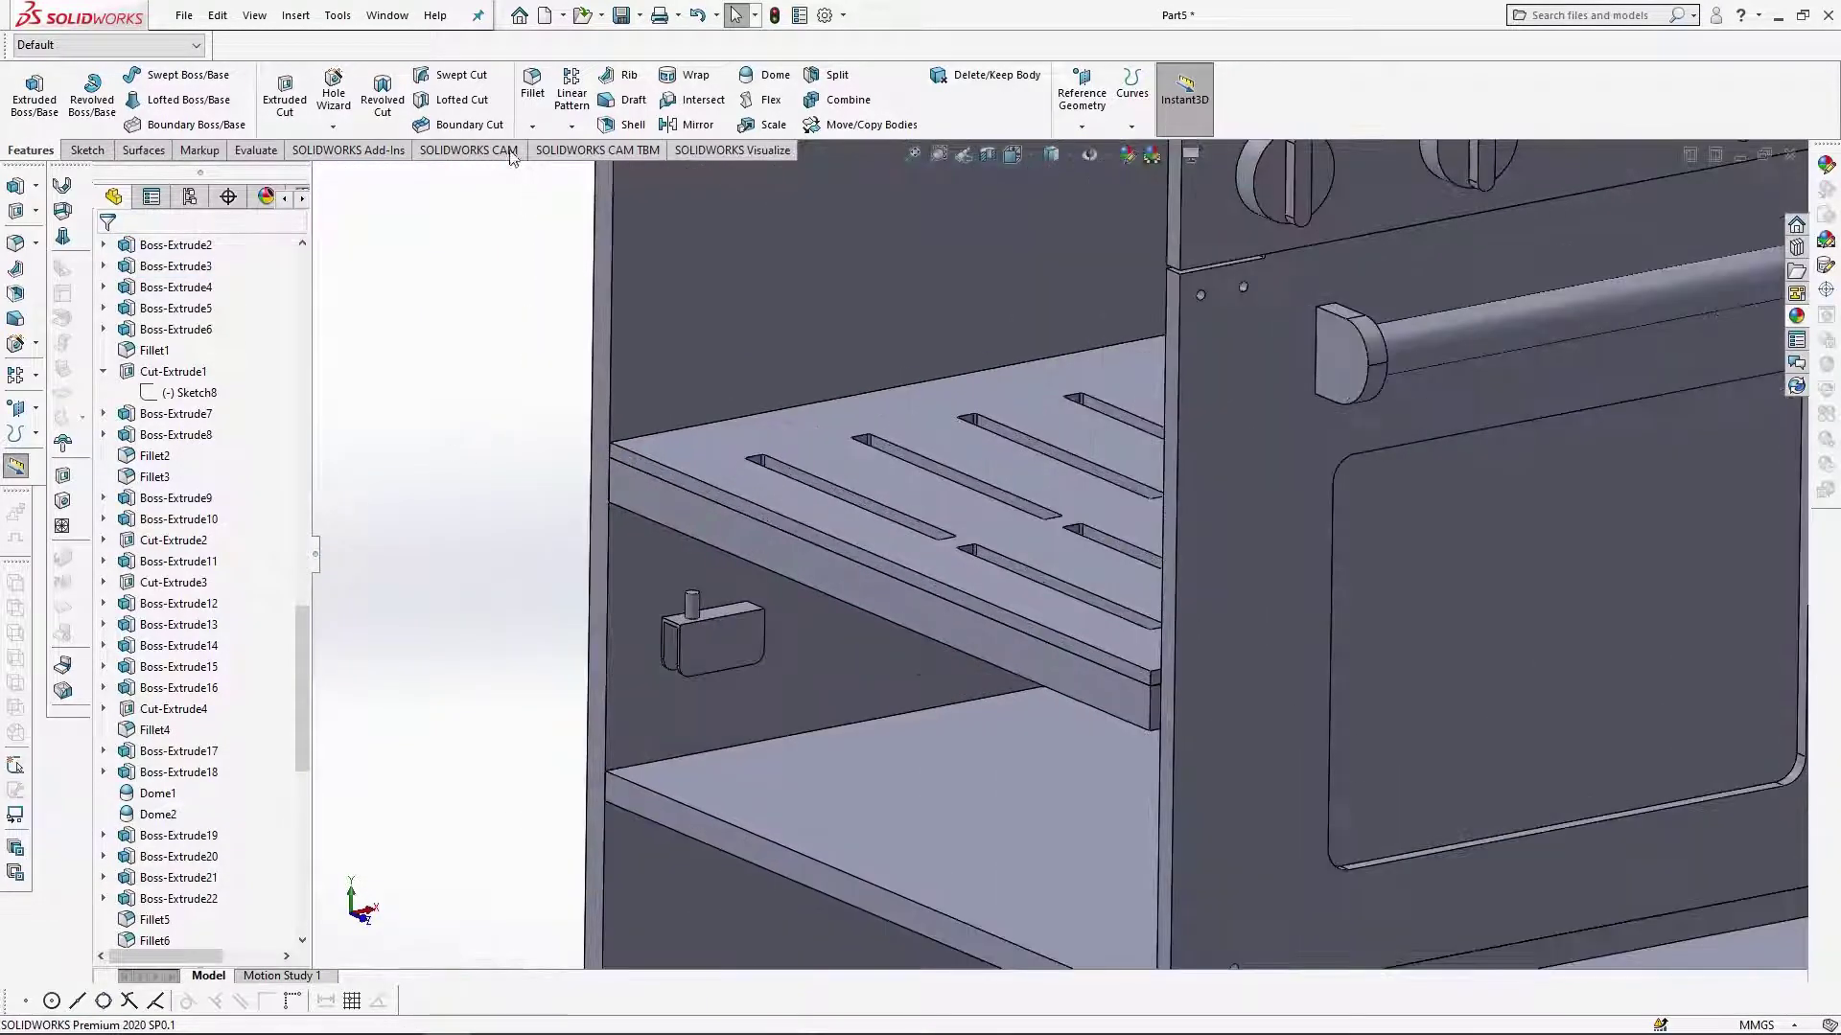
# Start Move/Copy Body on the three bodies of the Top Door Hinge near the oven, using mate constraints.
pyautogui.click(849, 130)
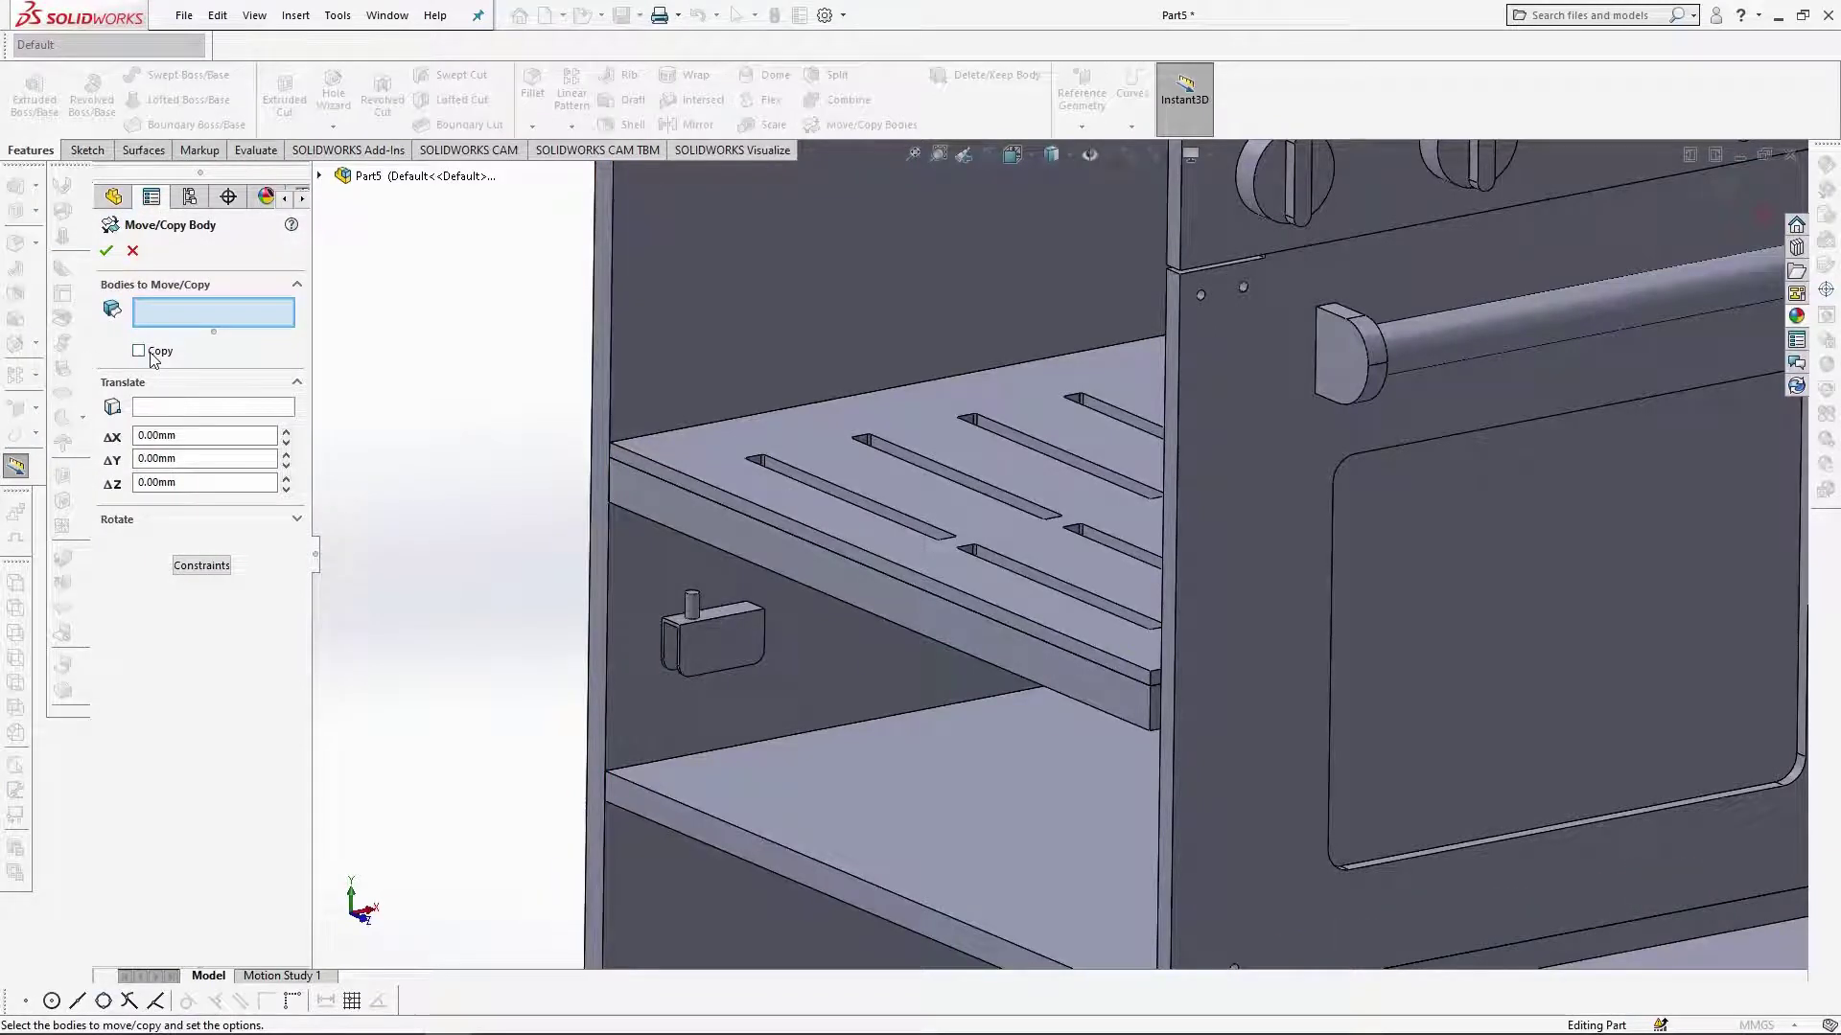
pyautogui.moveTo(767, 575); pyautogui.dragTo(1551, 535, button='middle')
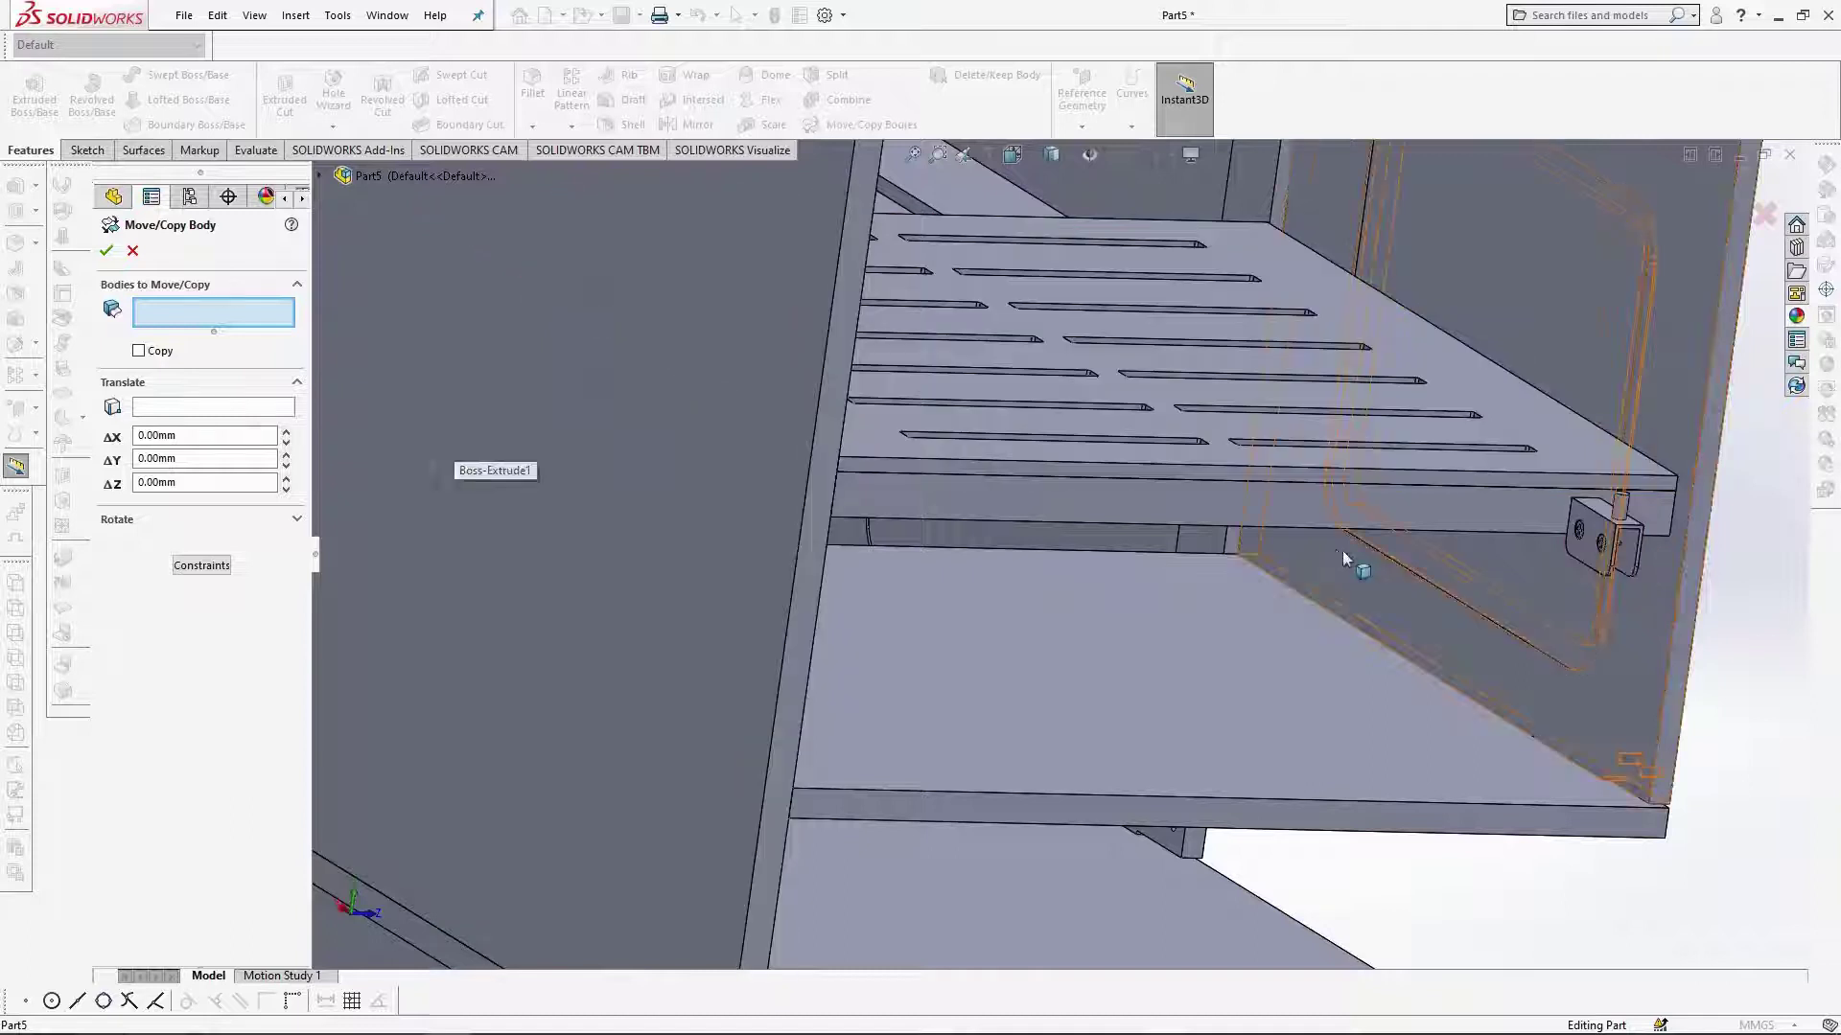
pyautogui.scroll(-5, 1342, 550)
pyautogui.click(1031, 527)
pyautogui.click(1022, 527)
pyautogui.scroll(-4, 1074, 561)
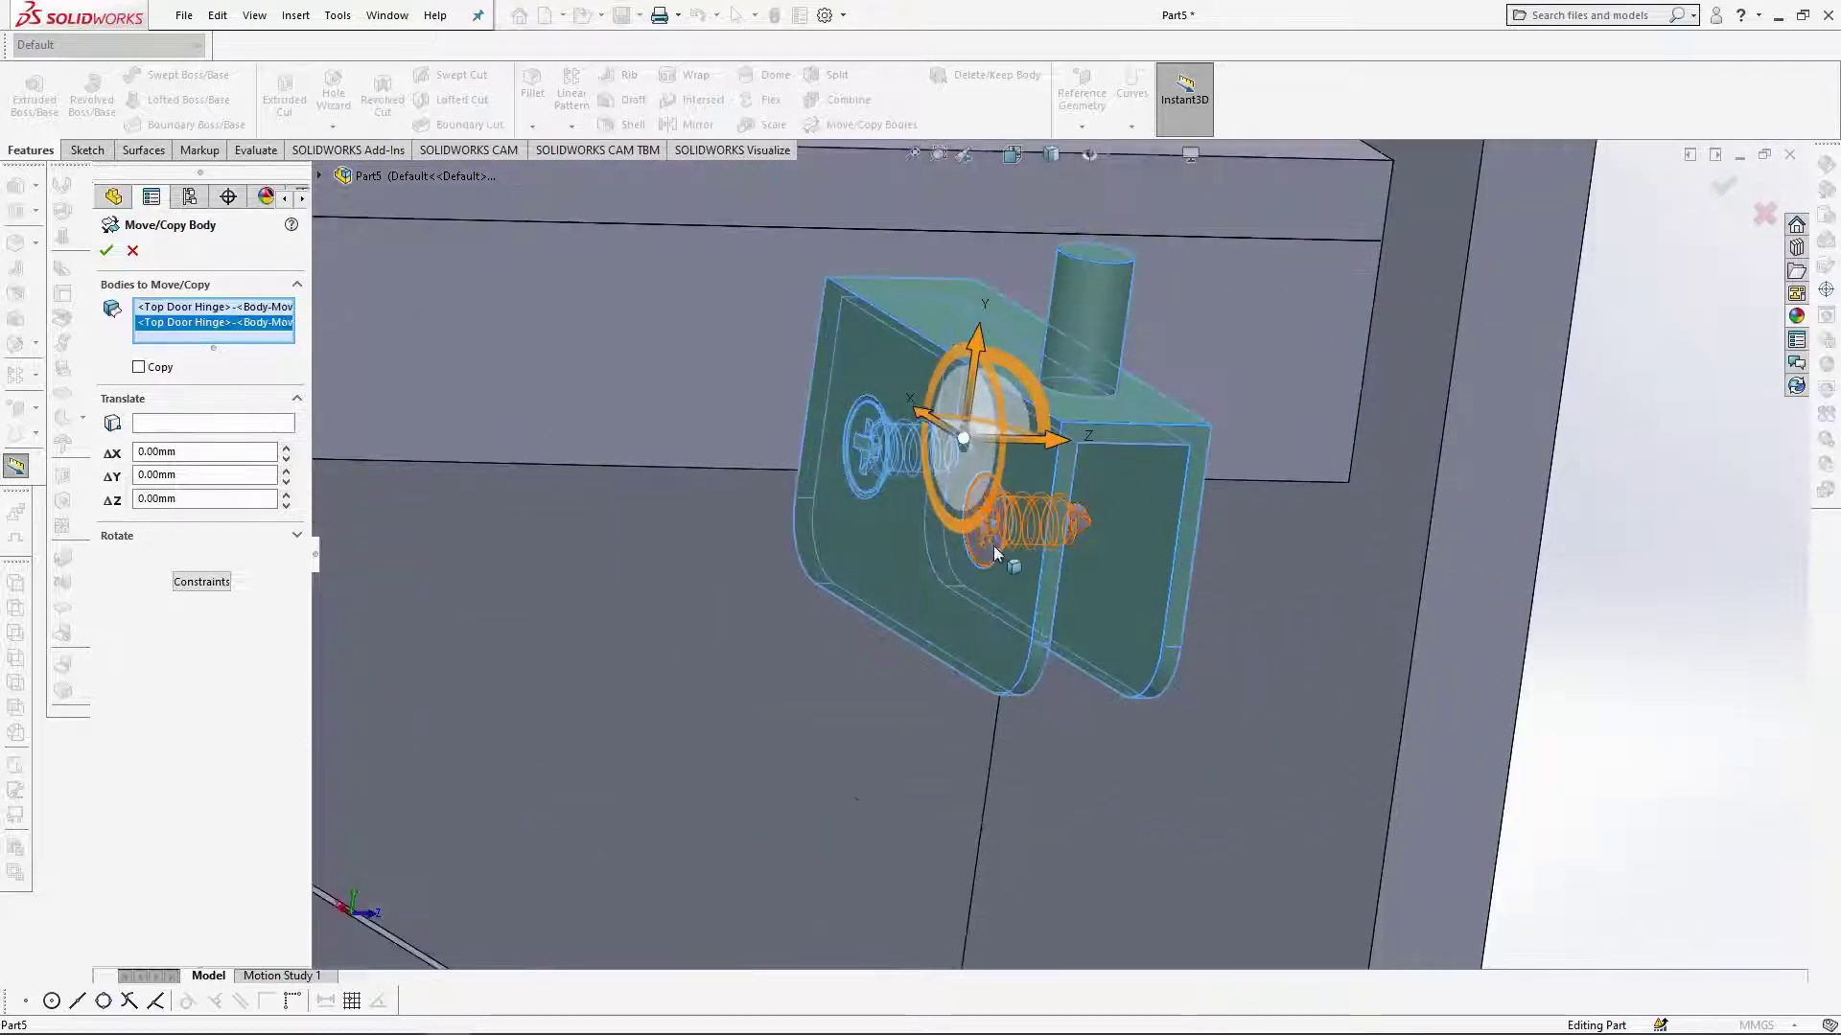
pyautogui.click(993, 545)
pyautogui.scroll(5, 1051, 558)
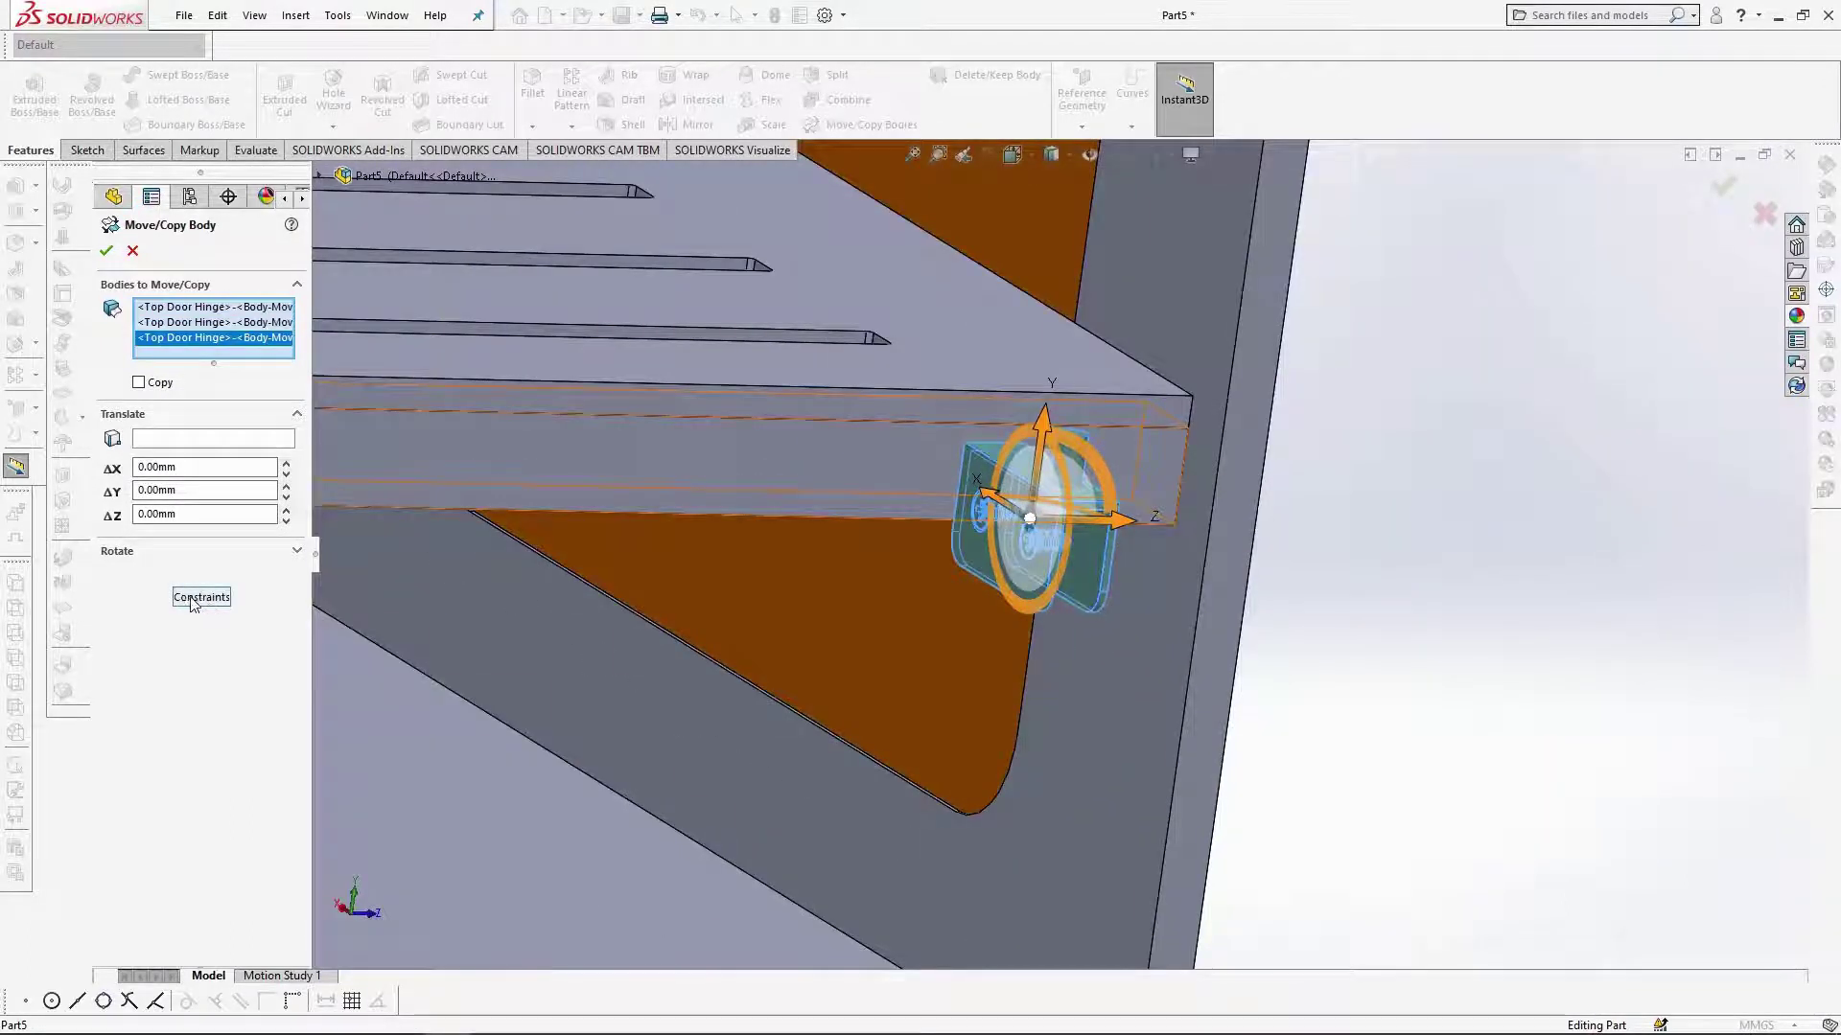
pyautogui.click(199, 597)
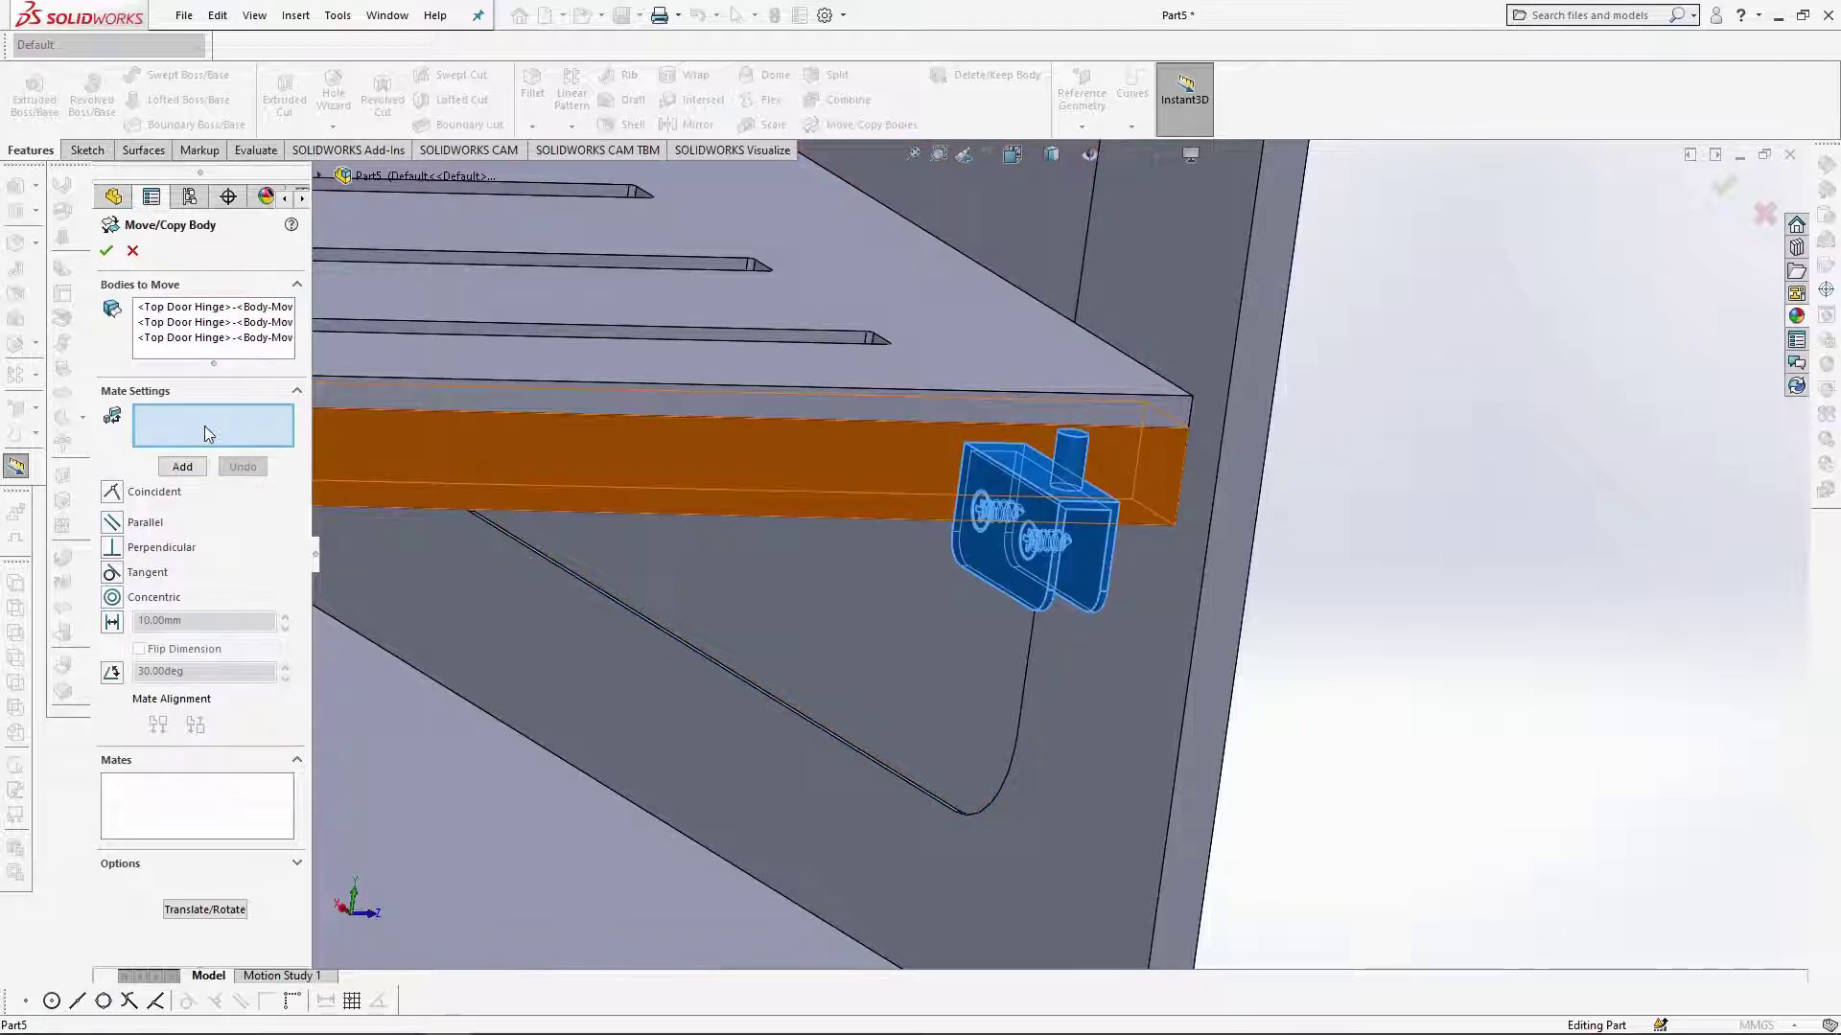
# Add a coincident mate between the hinge's inner top face and the top edge face of the oven door.
pyautogui.scroll(5, 1137, 433)
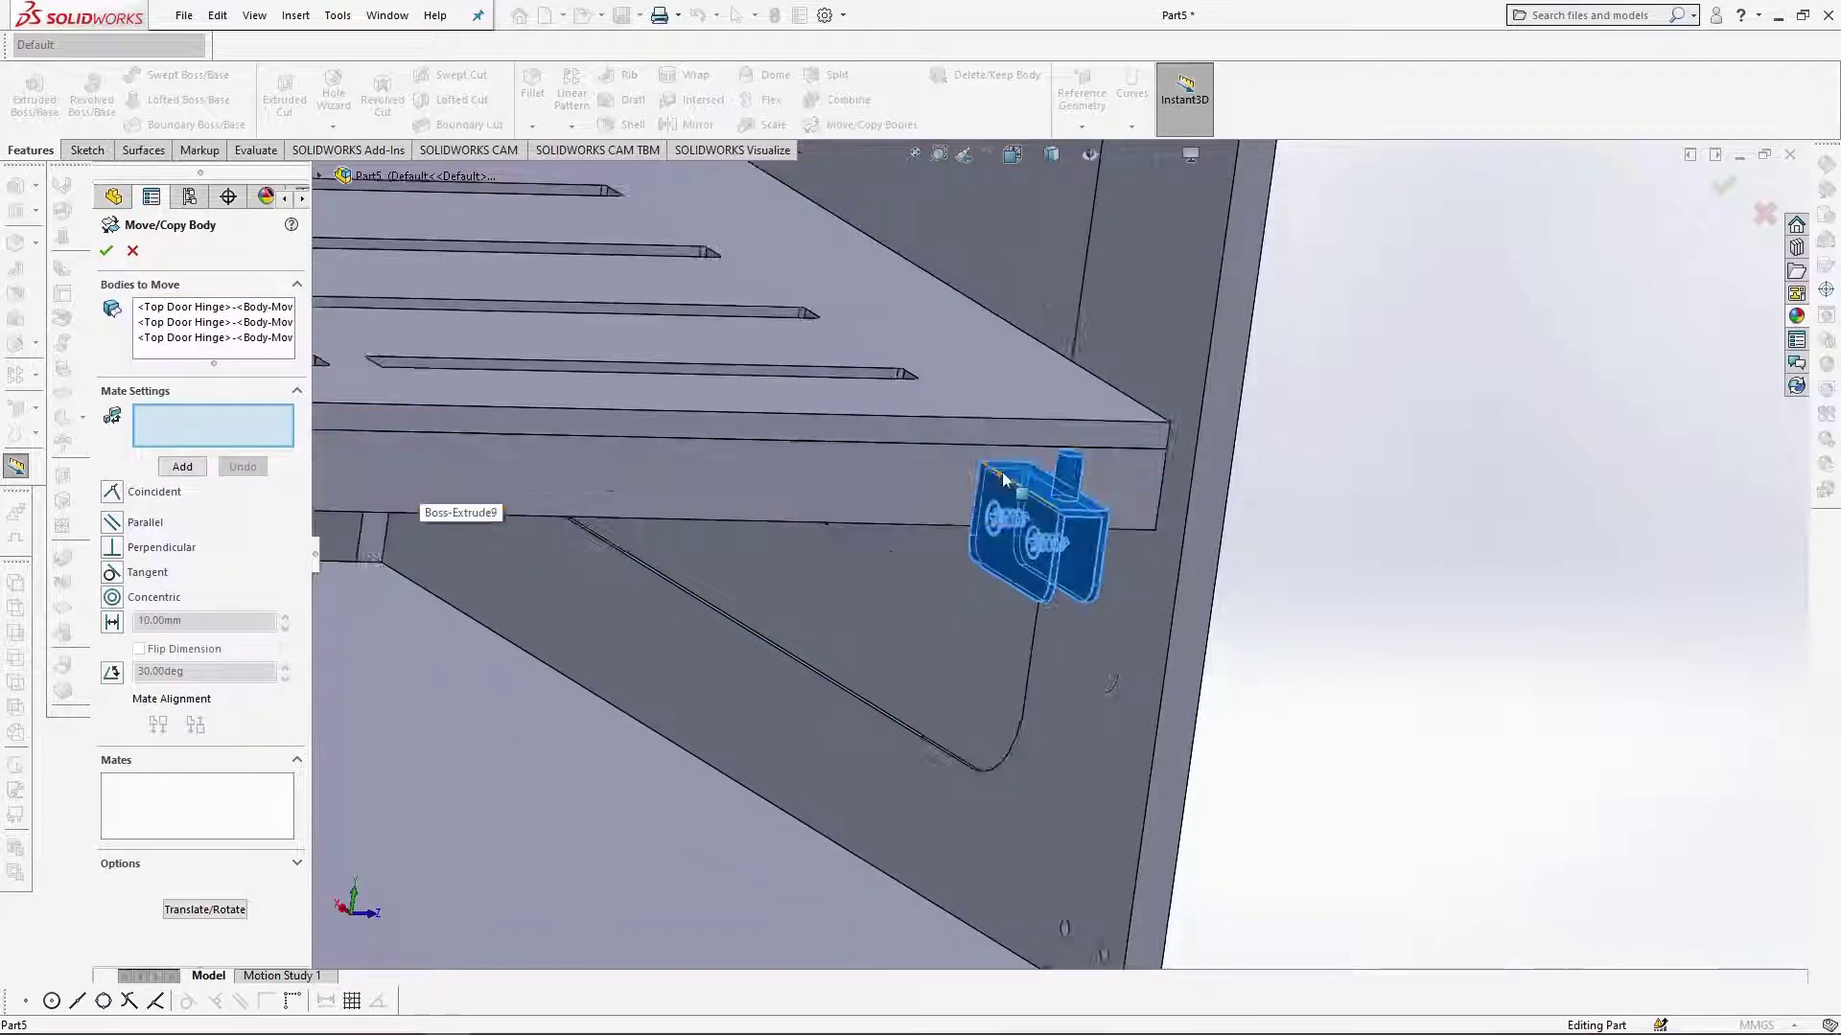
pyautogui.scroll(-10, 1073, 565)
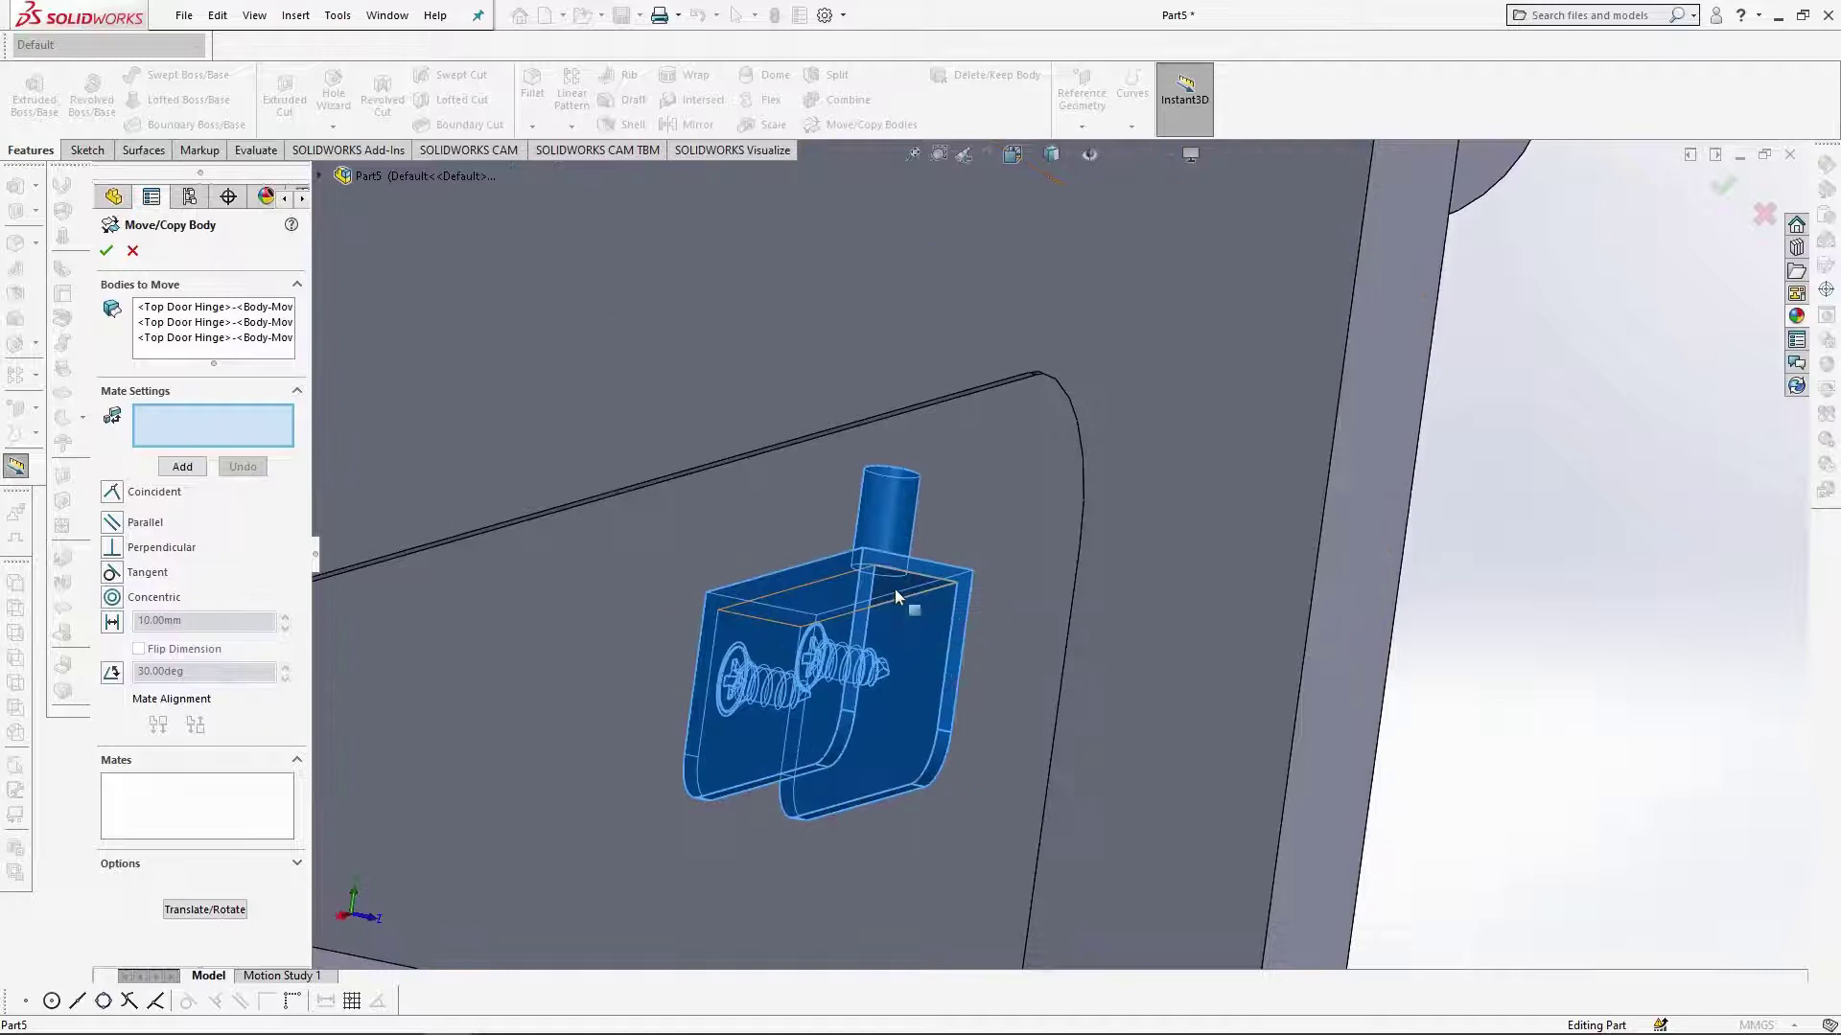
pyautogui.click(895, 597)
pyautogui.scroll(3, 1381, 417)
pyautogui.scroll(-3, 1342, 269)
pyautogui.scroll(5, 1183, 308)
pyautogui.scroll(-4, 1109, 304)
pyautogui.moveTo(1109, 304); pyautogui.dragTo(1129, 340, button='middle')
pyautogui.click(1127, 349)
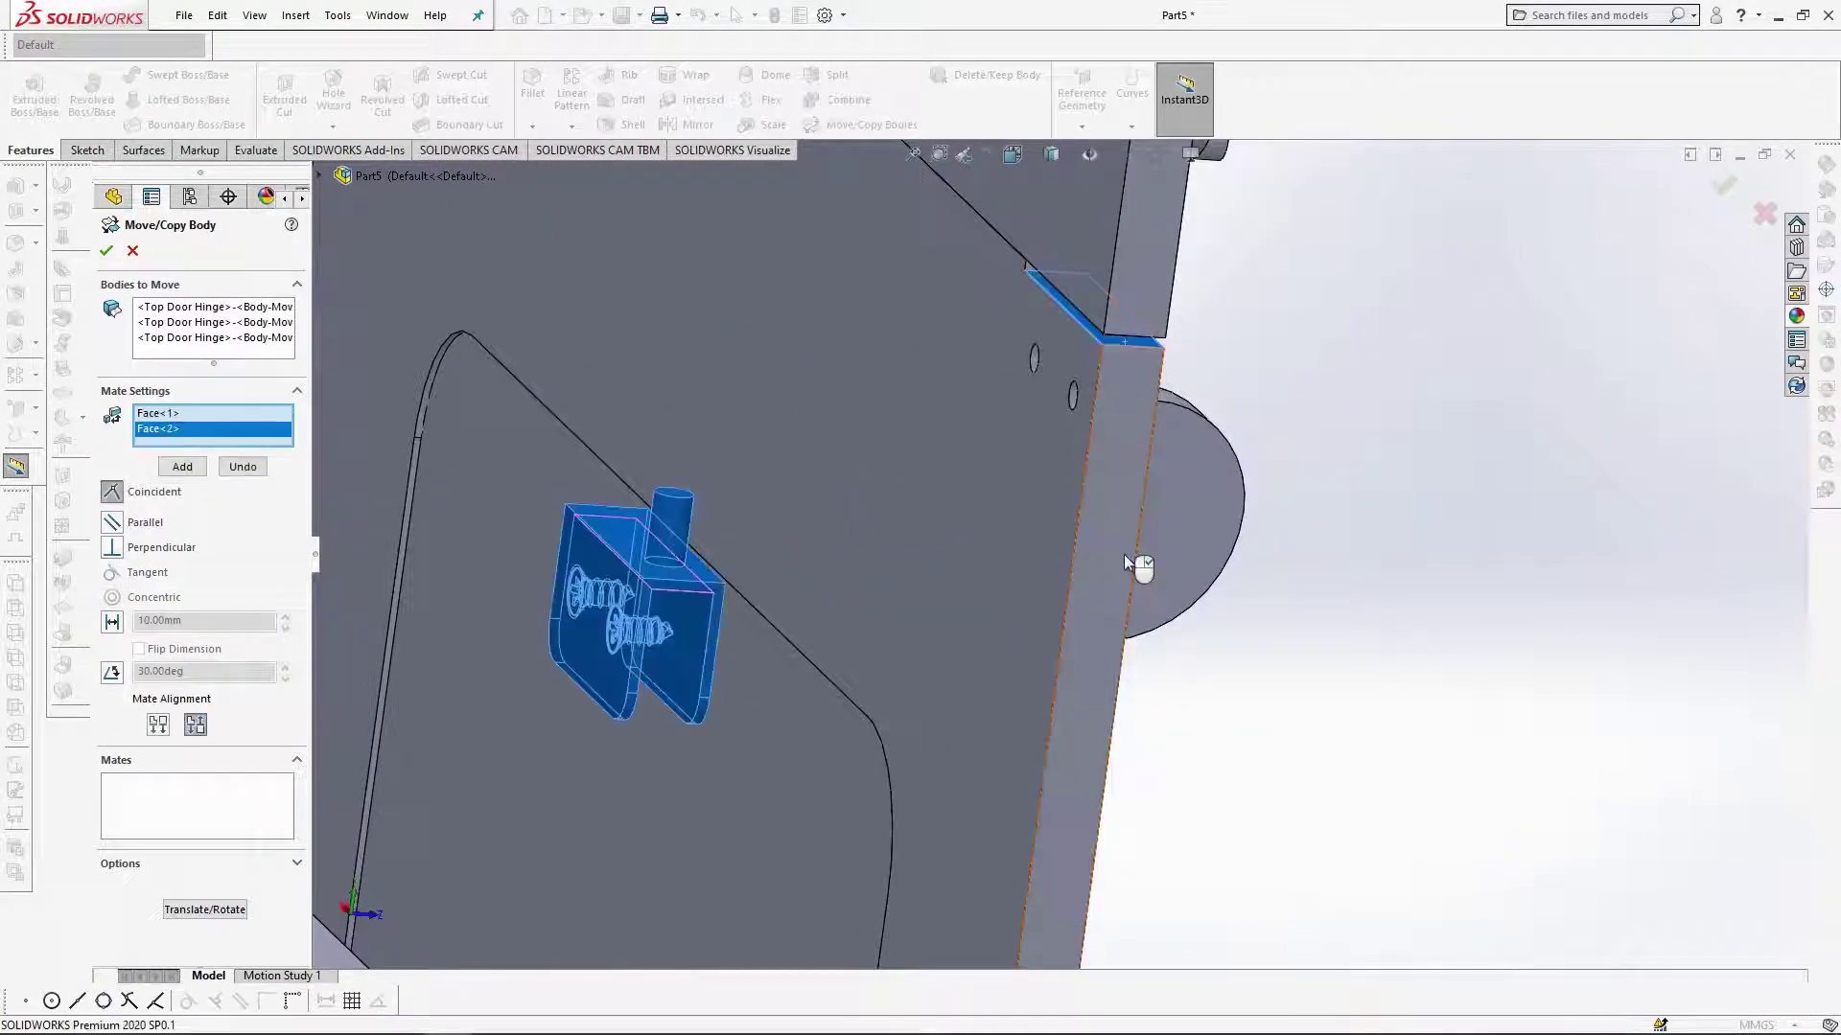
pyautogui.click(181, 466)
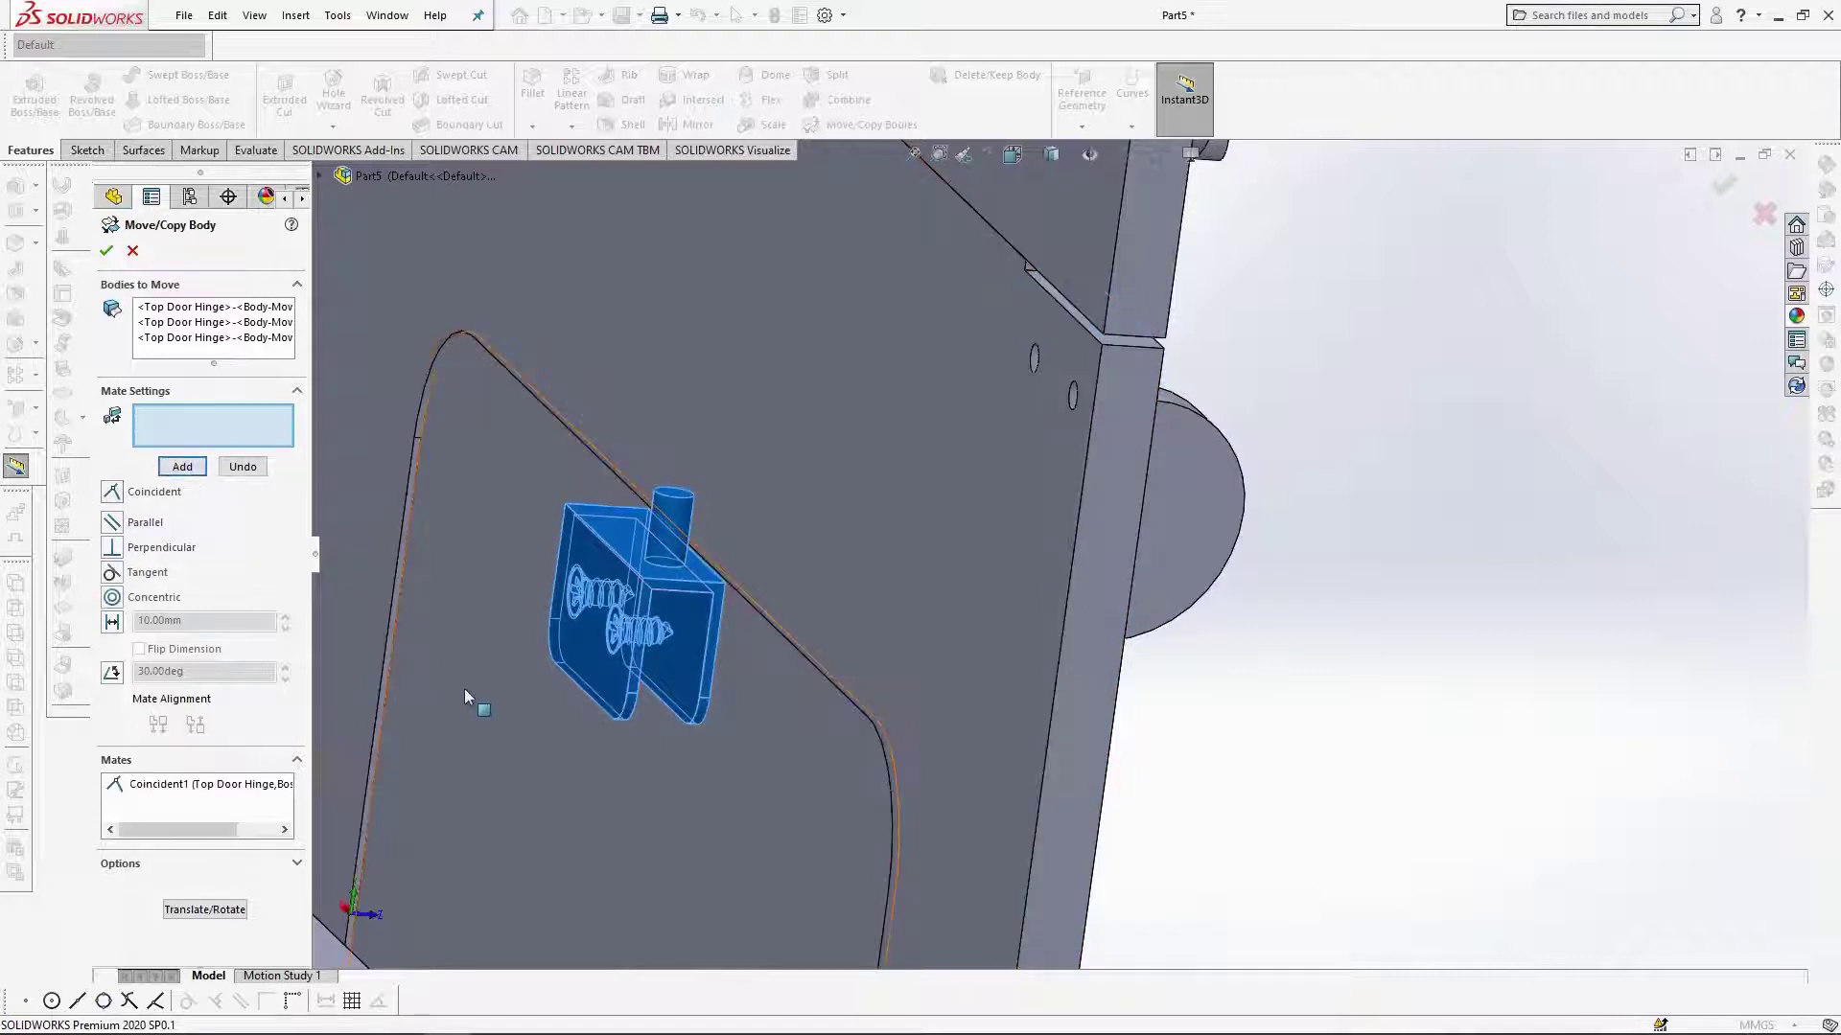
# Add a coincident mate between the hinge's inner end face and the left edge face of the oven door.
pyautogui.click(720, 599)
pyautogui.click(1116, 556)
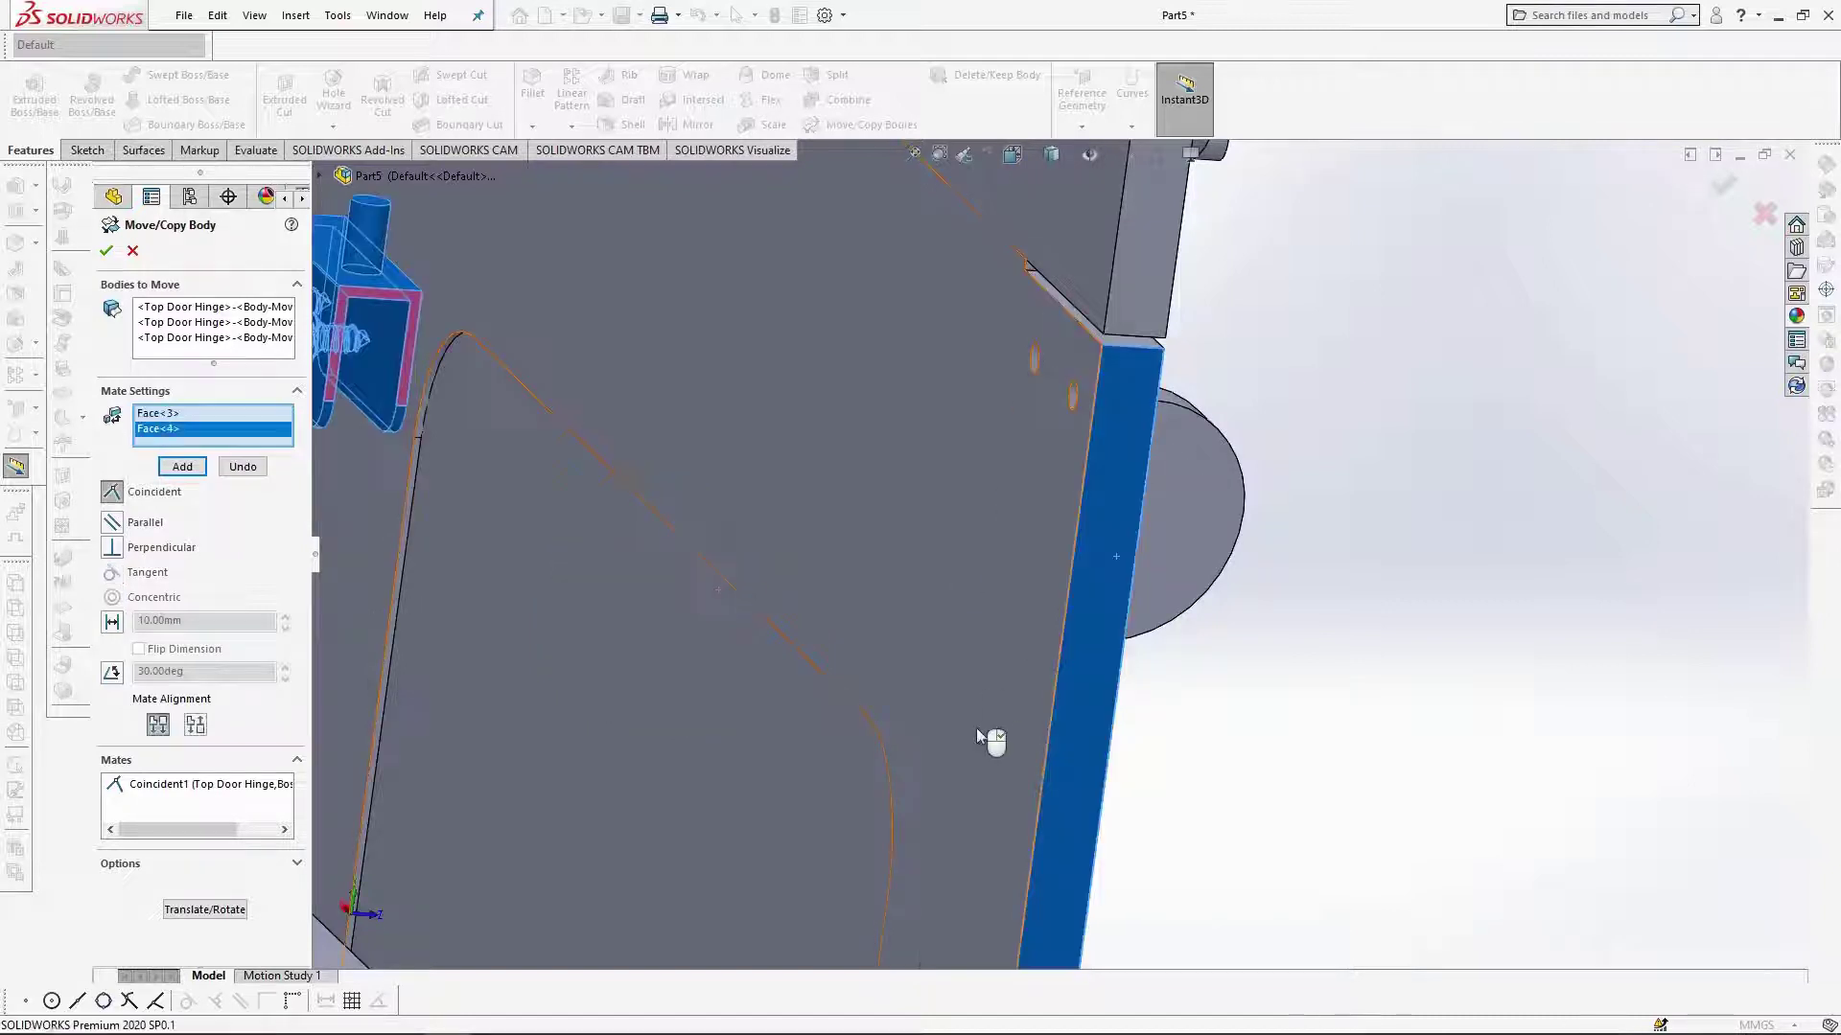
pyautogui.scroll(2, 976, 727)
pyautogui.moveTo(820, 489); pyautogui.dragTo(778, 561, button='middle')
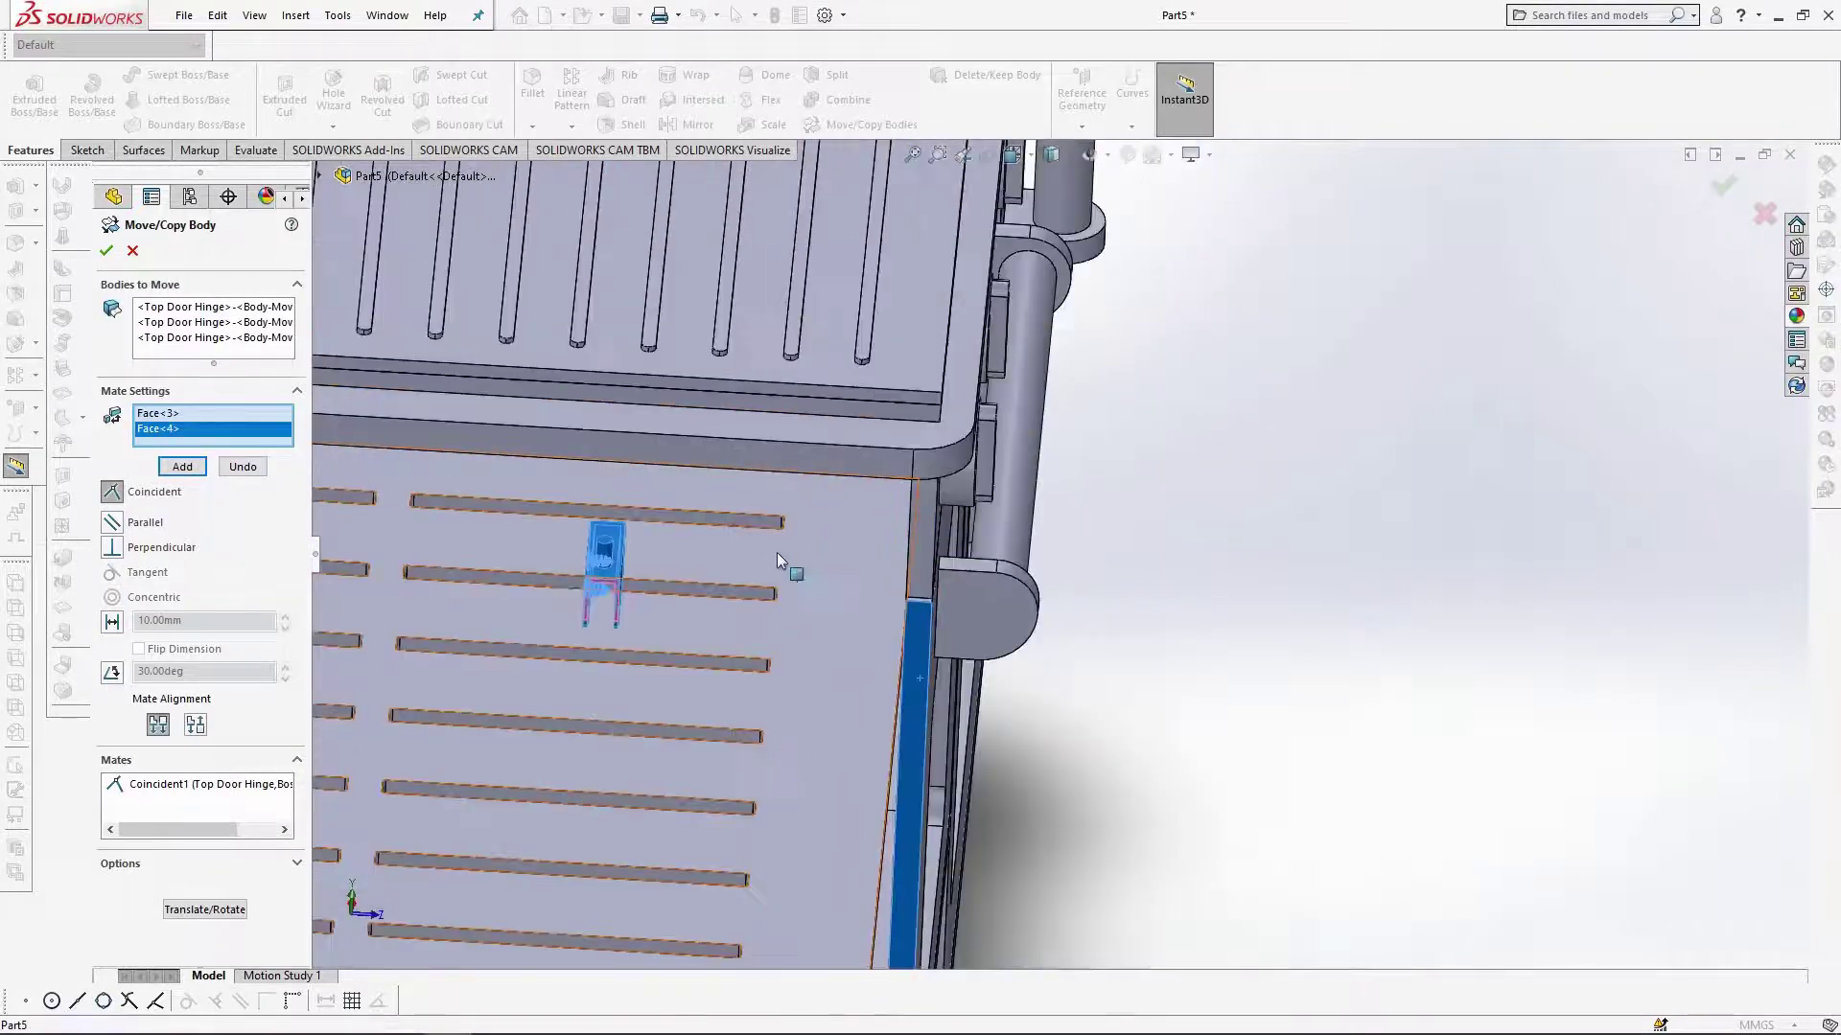
pyautogui.click(176, 473)
# Add a coincident mate between the hinge's inner side face and the oven door's front face, and finish the move.
pyautogui.scroll(-3, 769, 699)
pyautogui.moveTo(769, 698); pyautogui.dragTo(796, 656, button='middle')
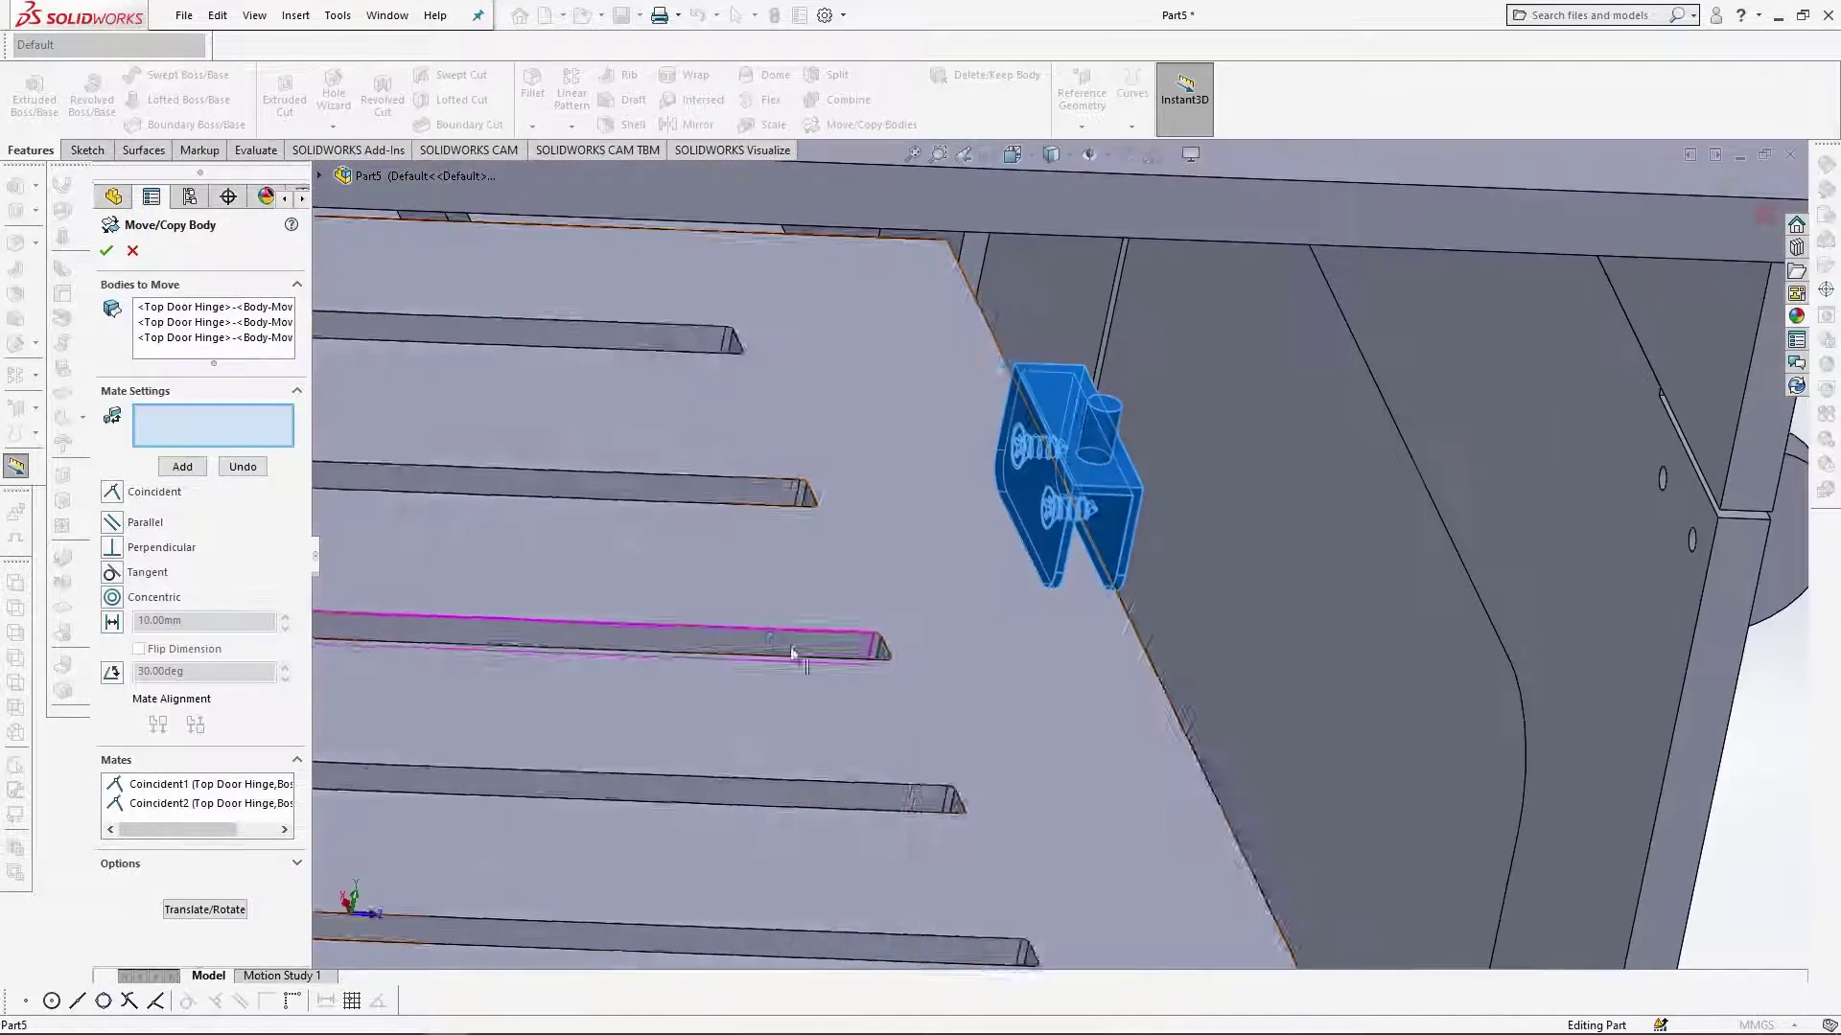
pyautogui.click(1101, 541)
pyautogui.scroll(5, 1091, 594)
pyautogui.moveTo(1256, 567); pyautogui.dragTo(968, 587, button='middle')
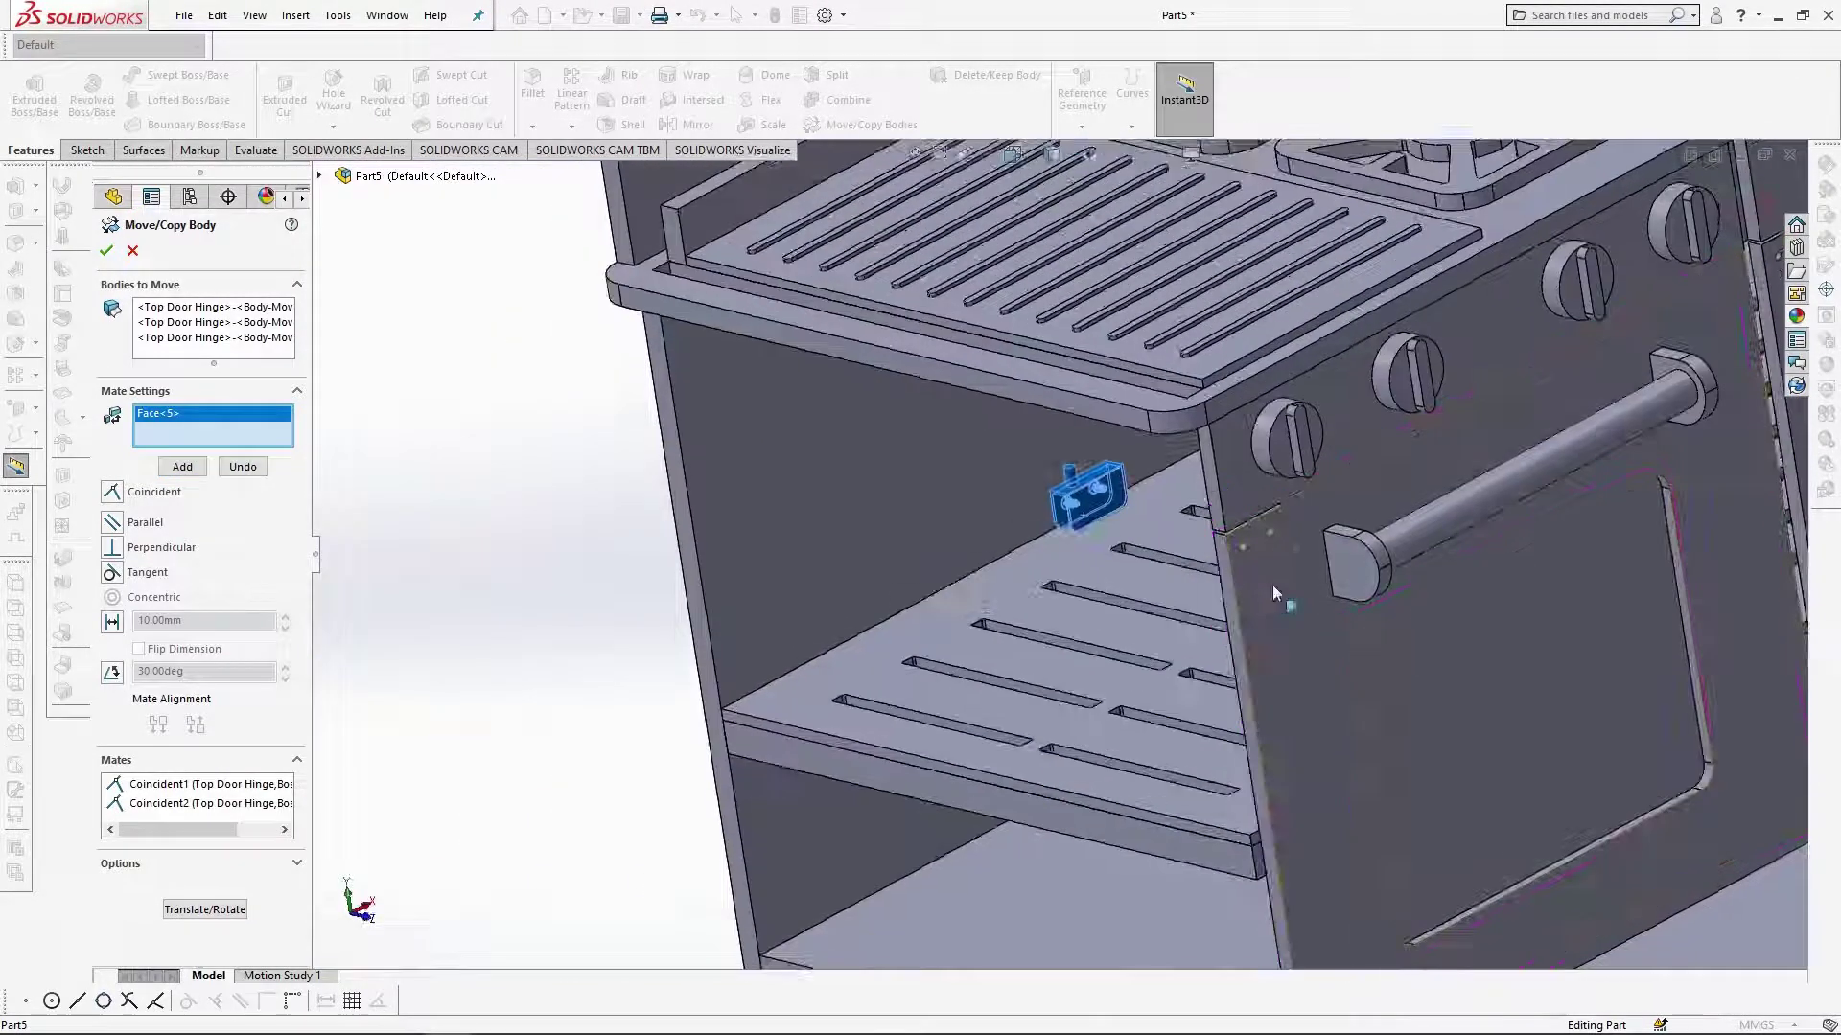
pyautogui.click(1274, 585)
pyautogui.scroll(-3, 1336, 606)
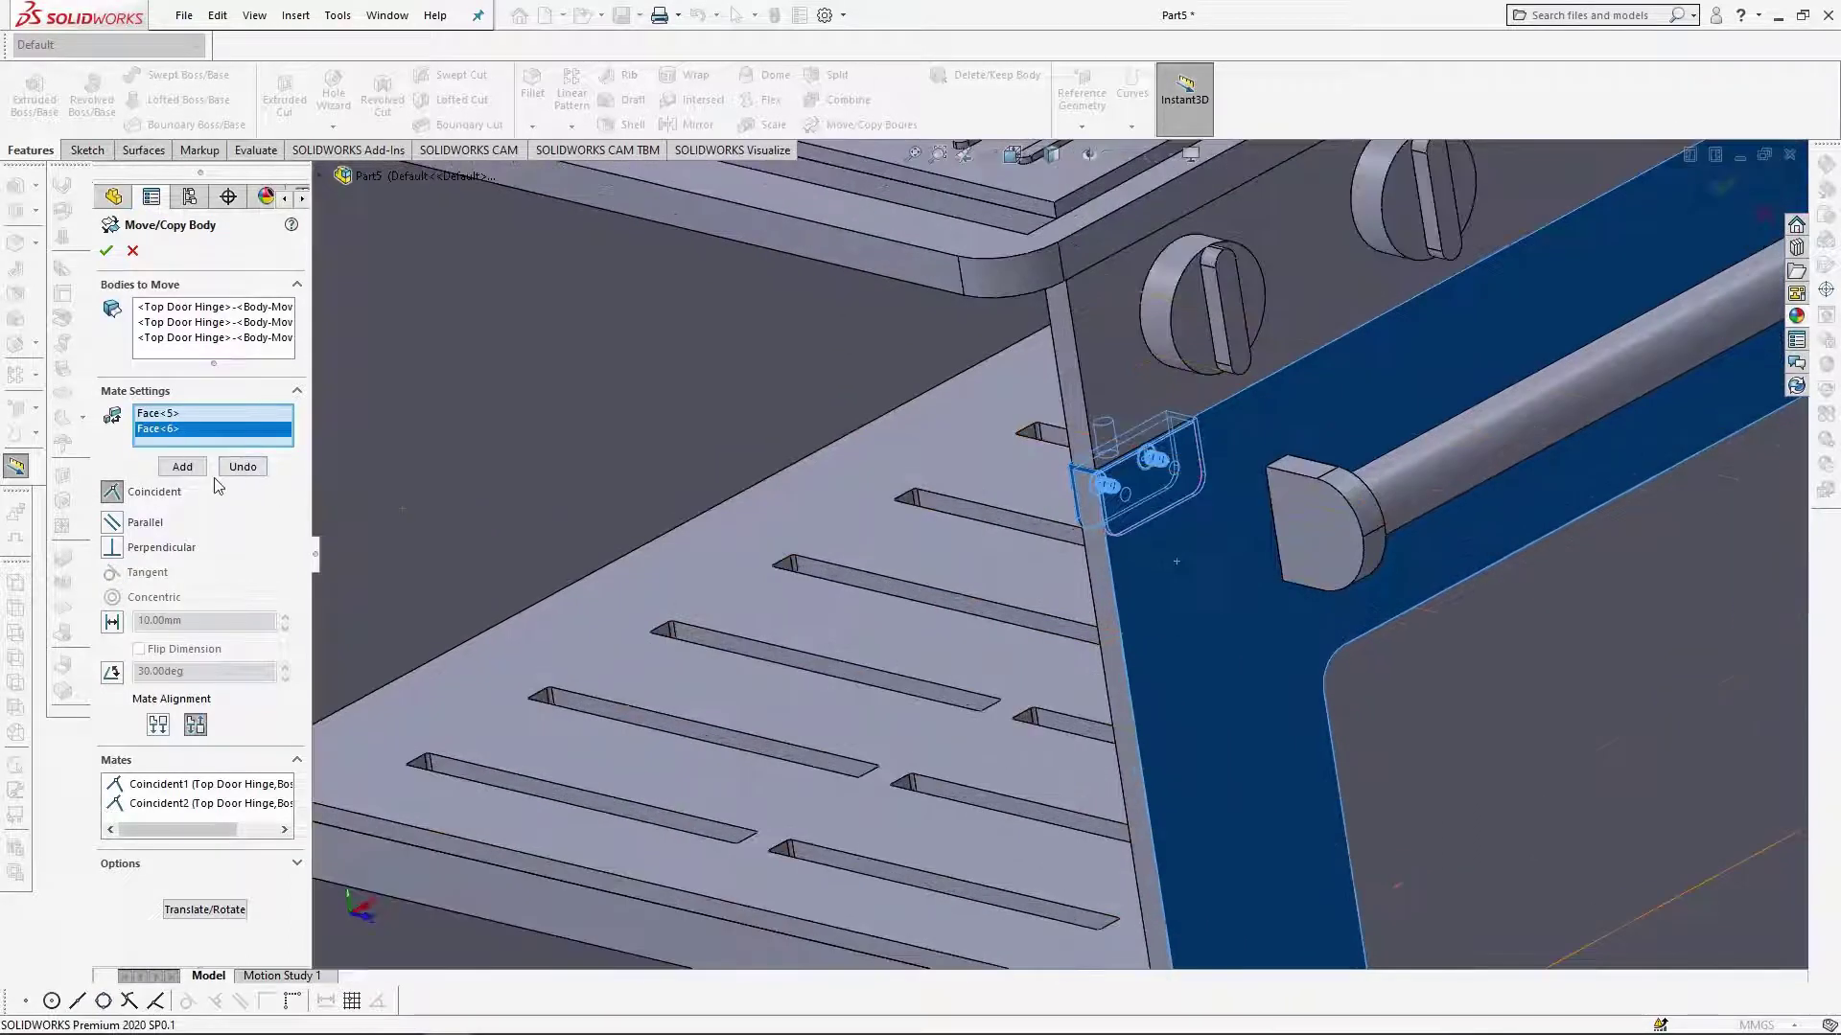
pyautogui.click(182, 466)
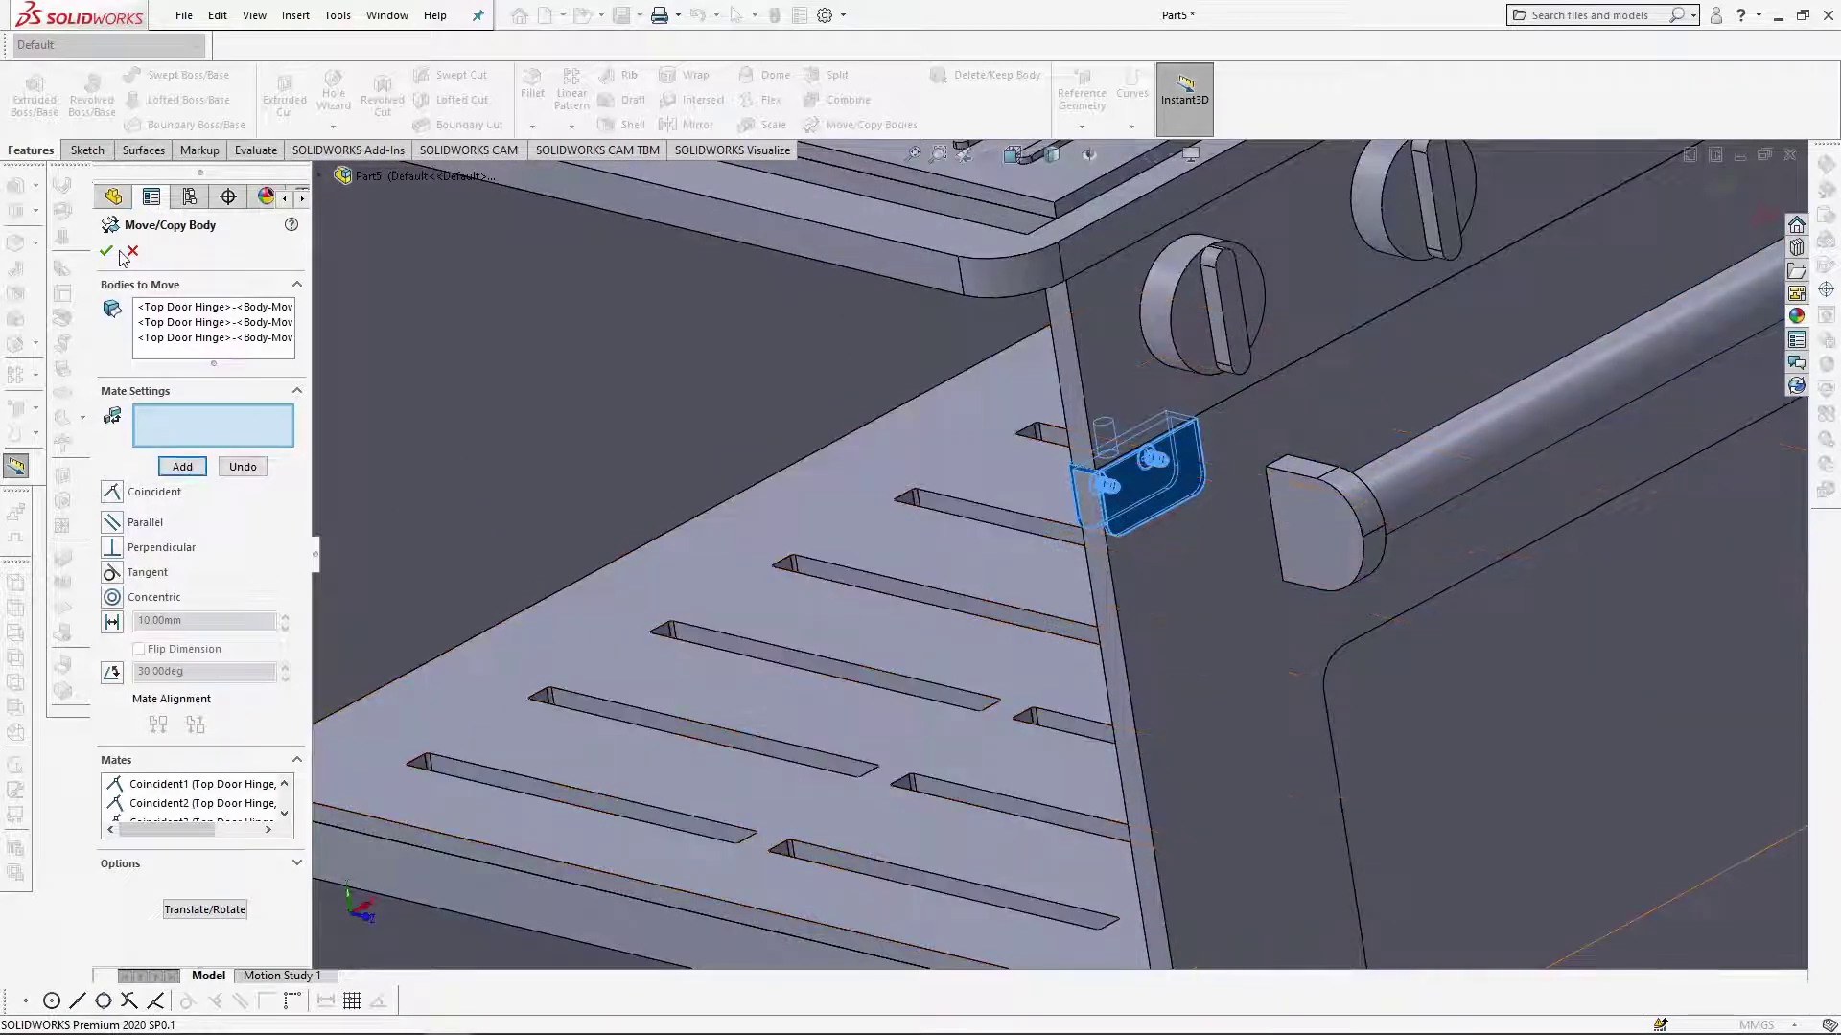
pyautogui.scroll(4, 1163, 592)
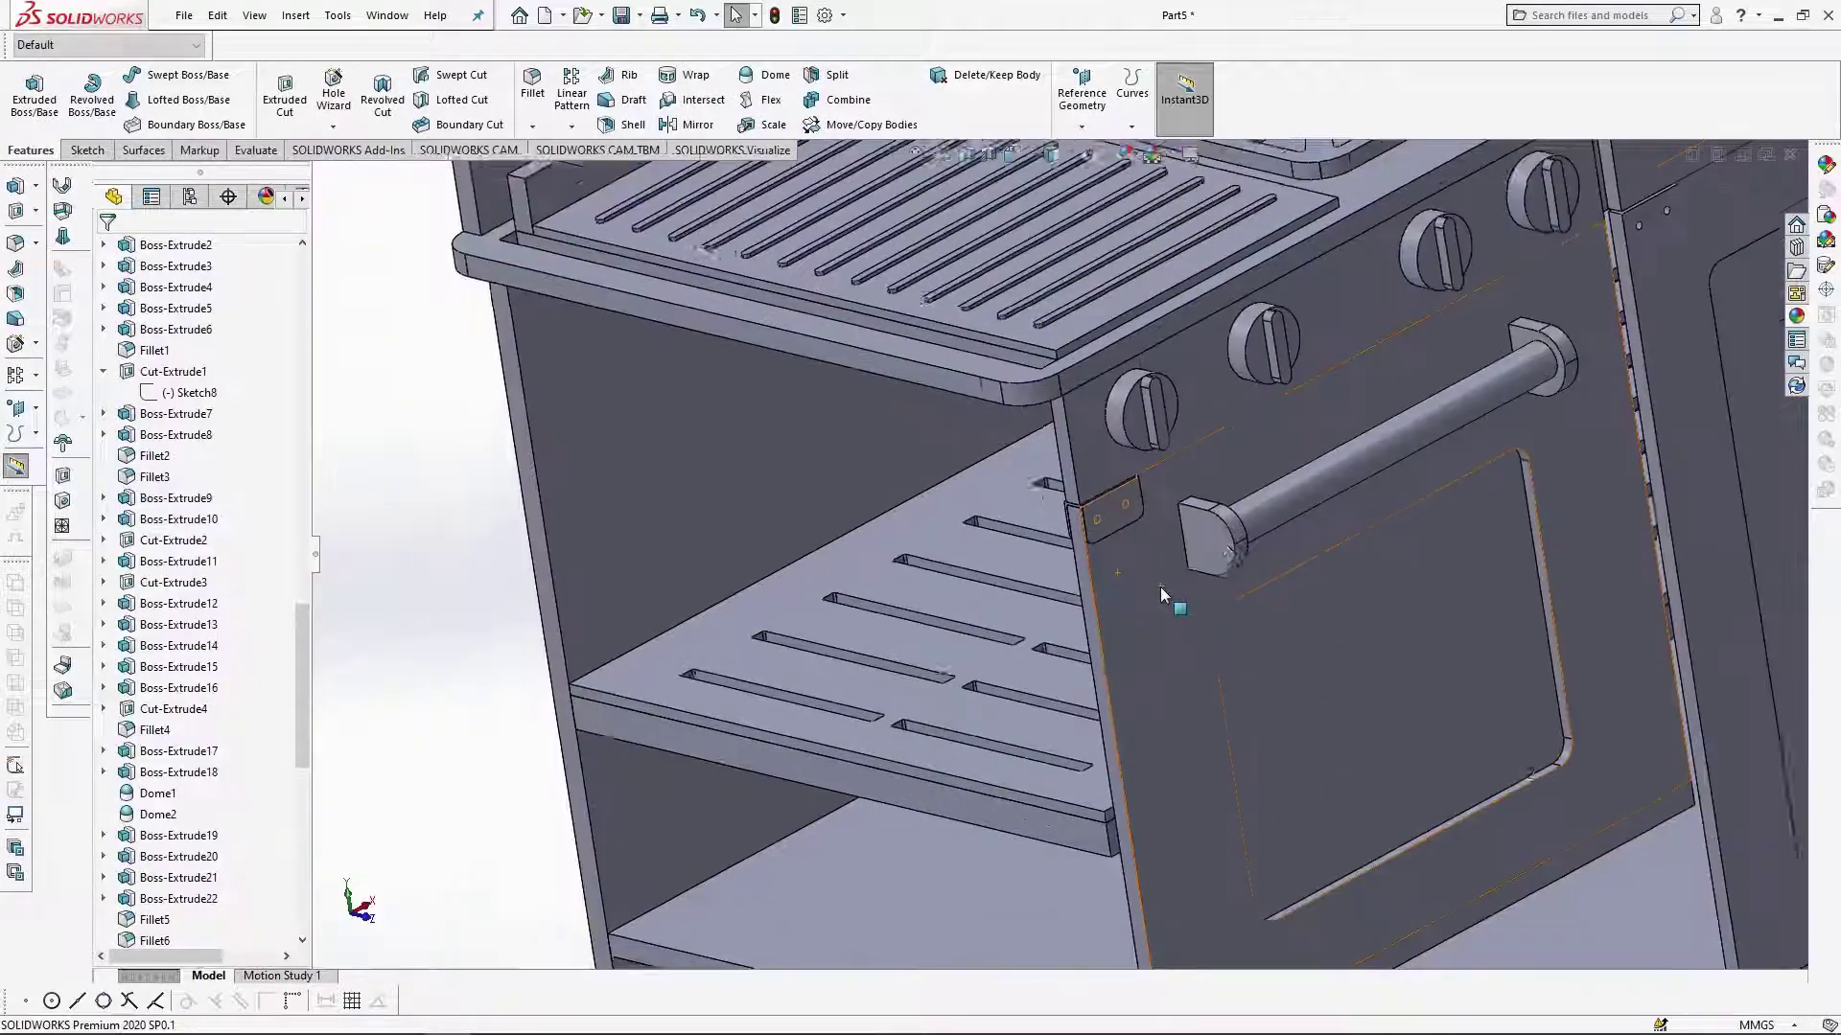
# Examine the fit of the top hinge on the oven door's upper left corner and the remaining hinge's location.
pyautogui.scroll(-2, 1163, 592)
pyautogui.scroll(-6, 1059, 526)
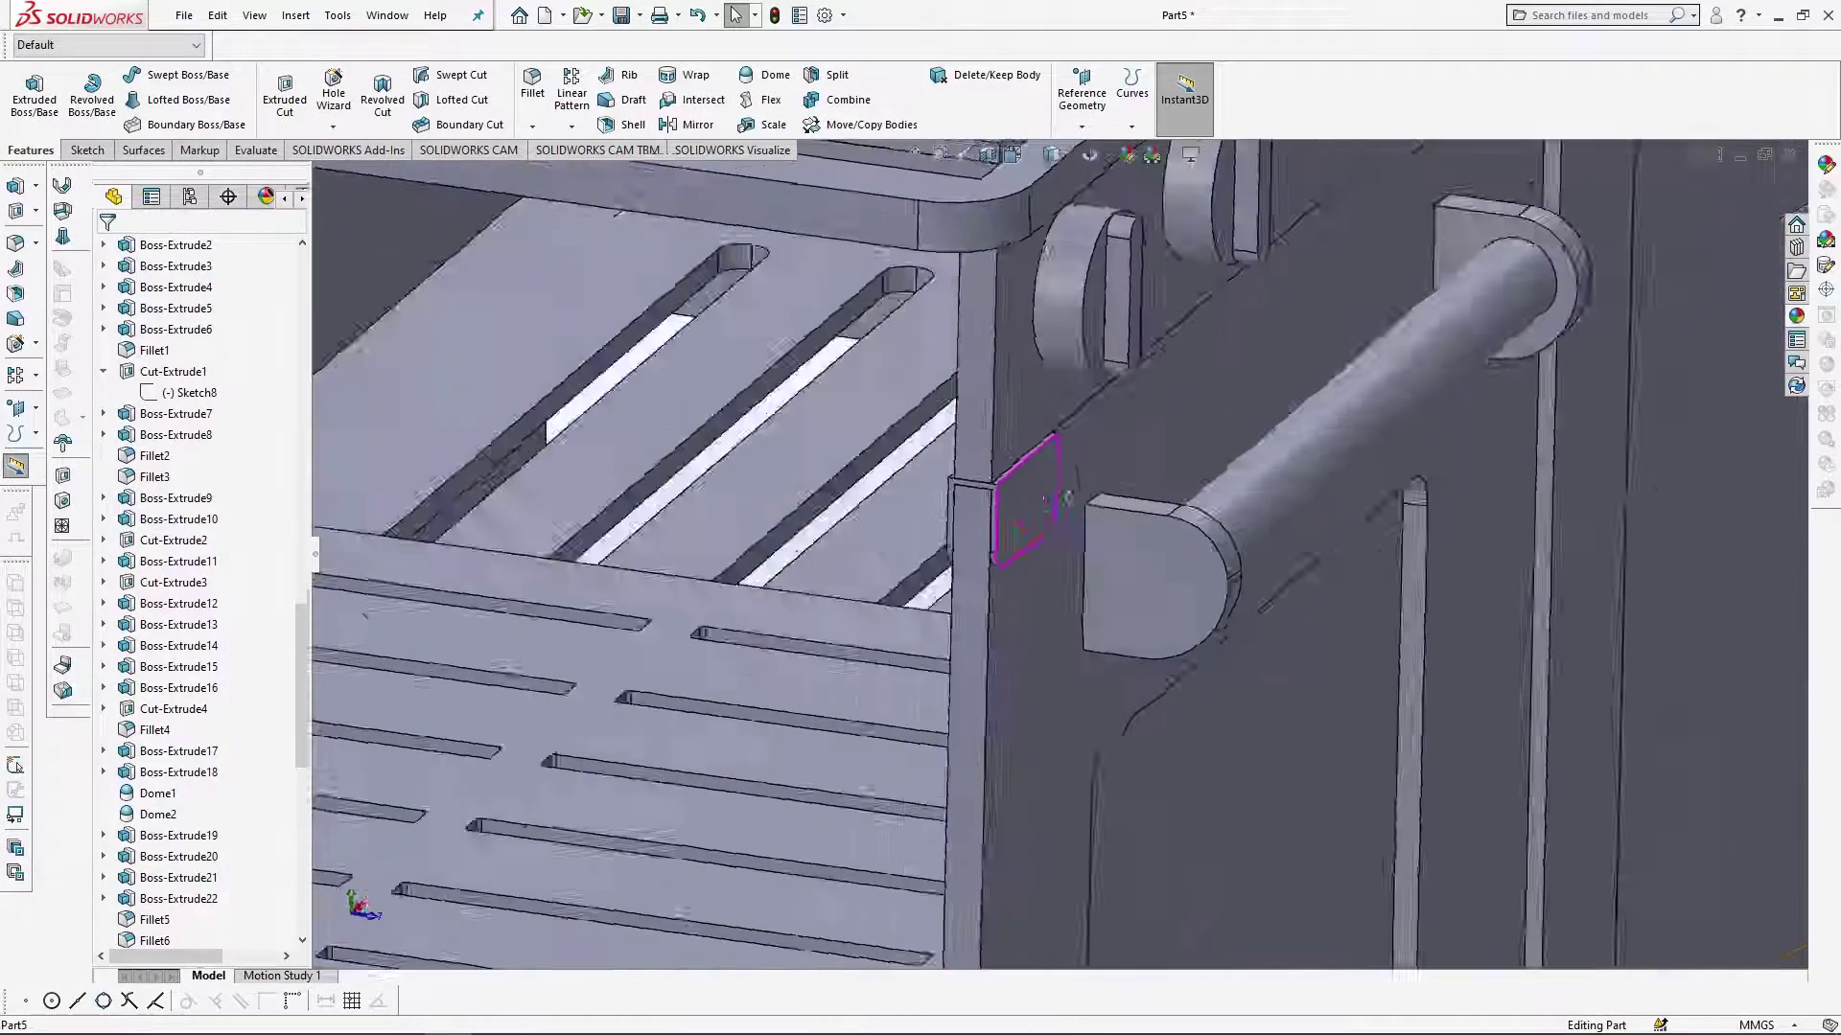
pyautogui.scroll(4, 1177, 481)
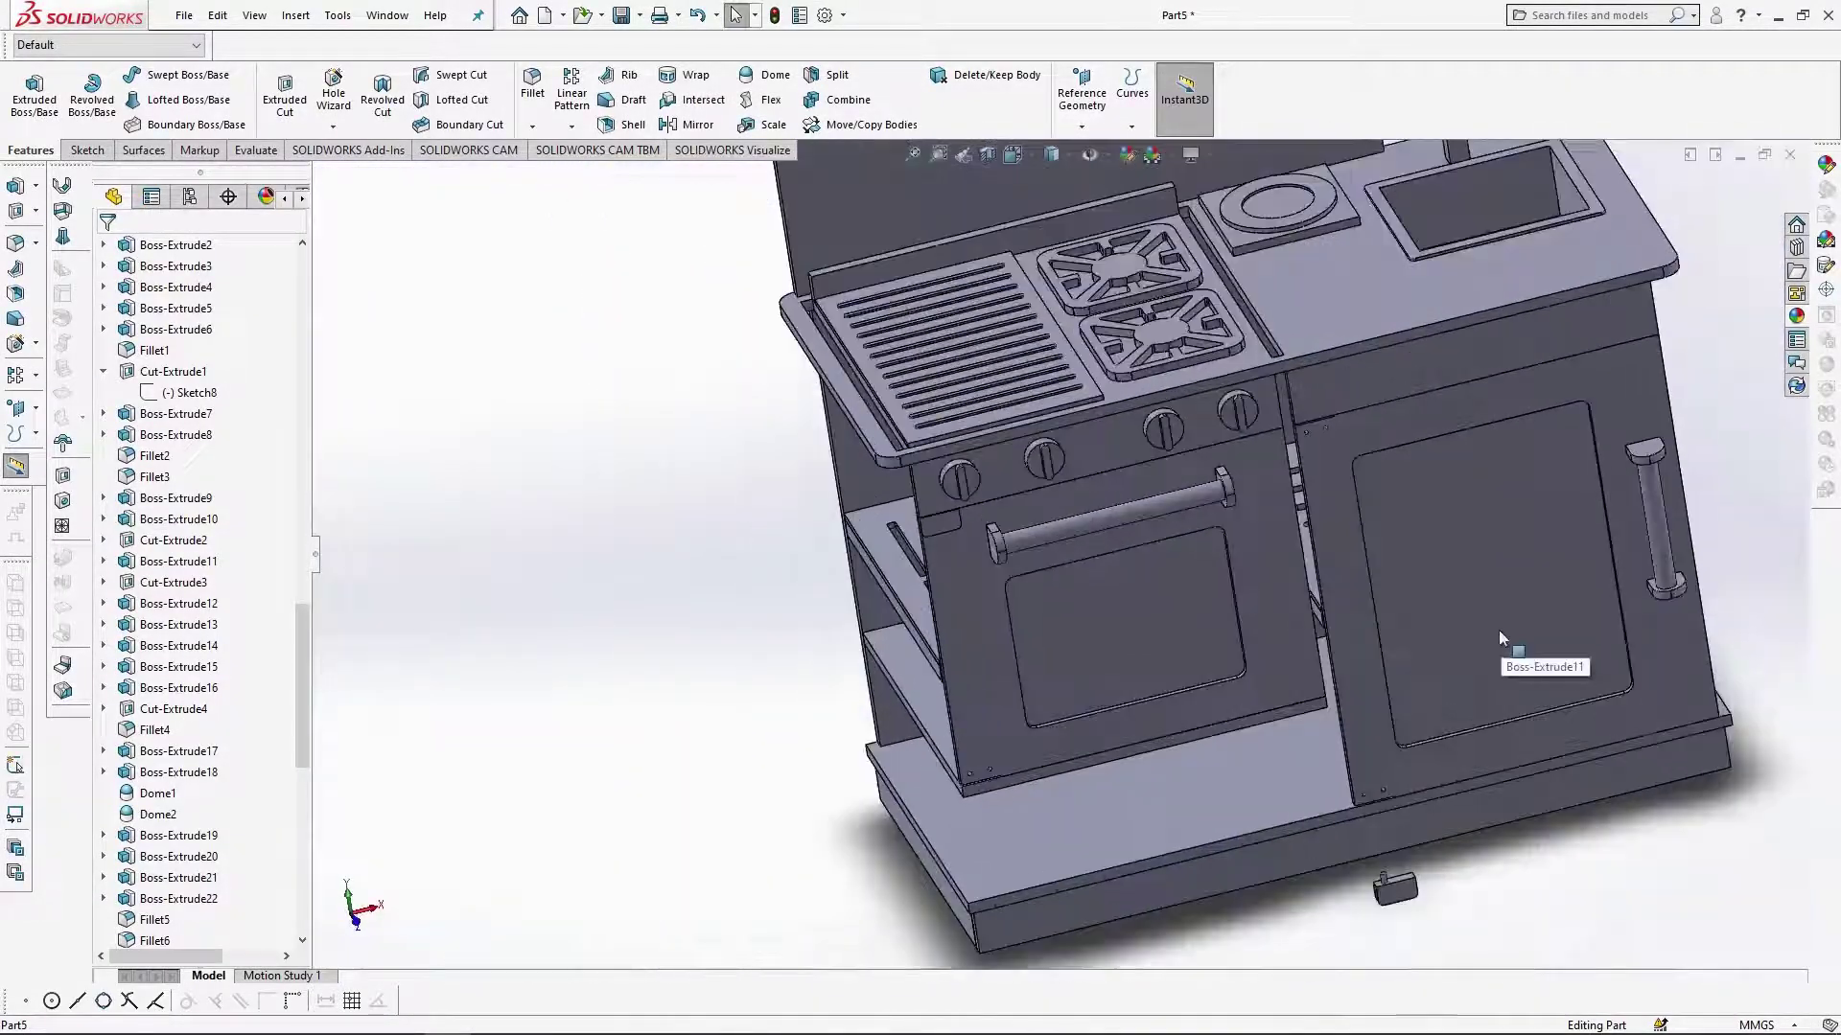
pyautogui.scroll(-6, 1499, 630)
pyautogui.scroll(3, 727, 482)
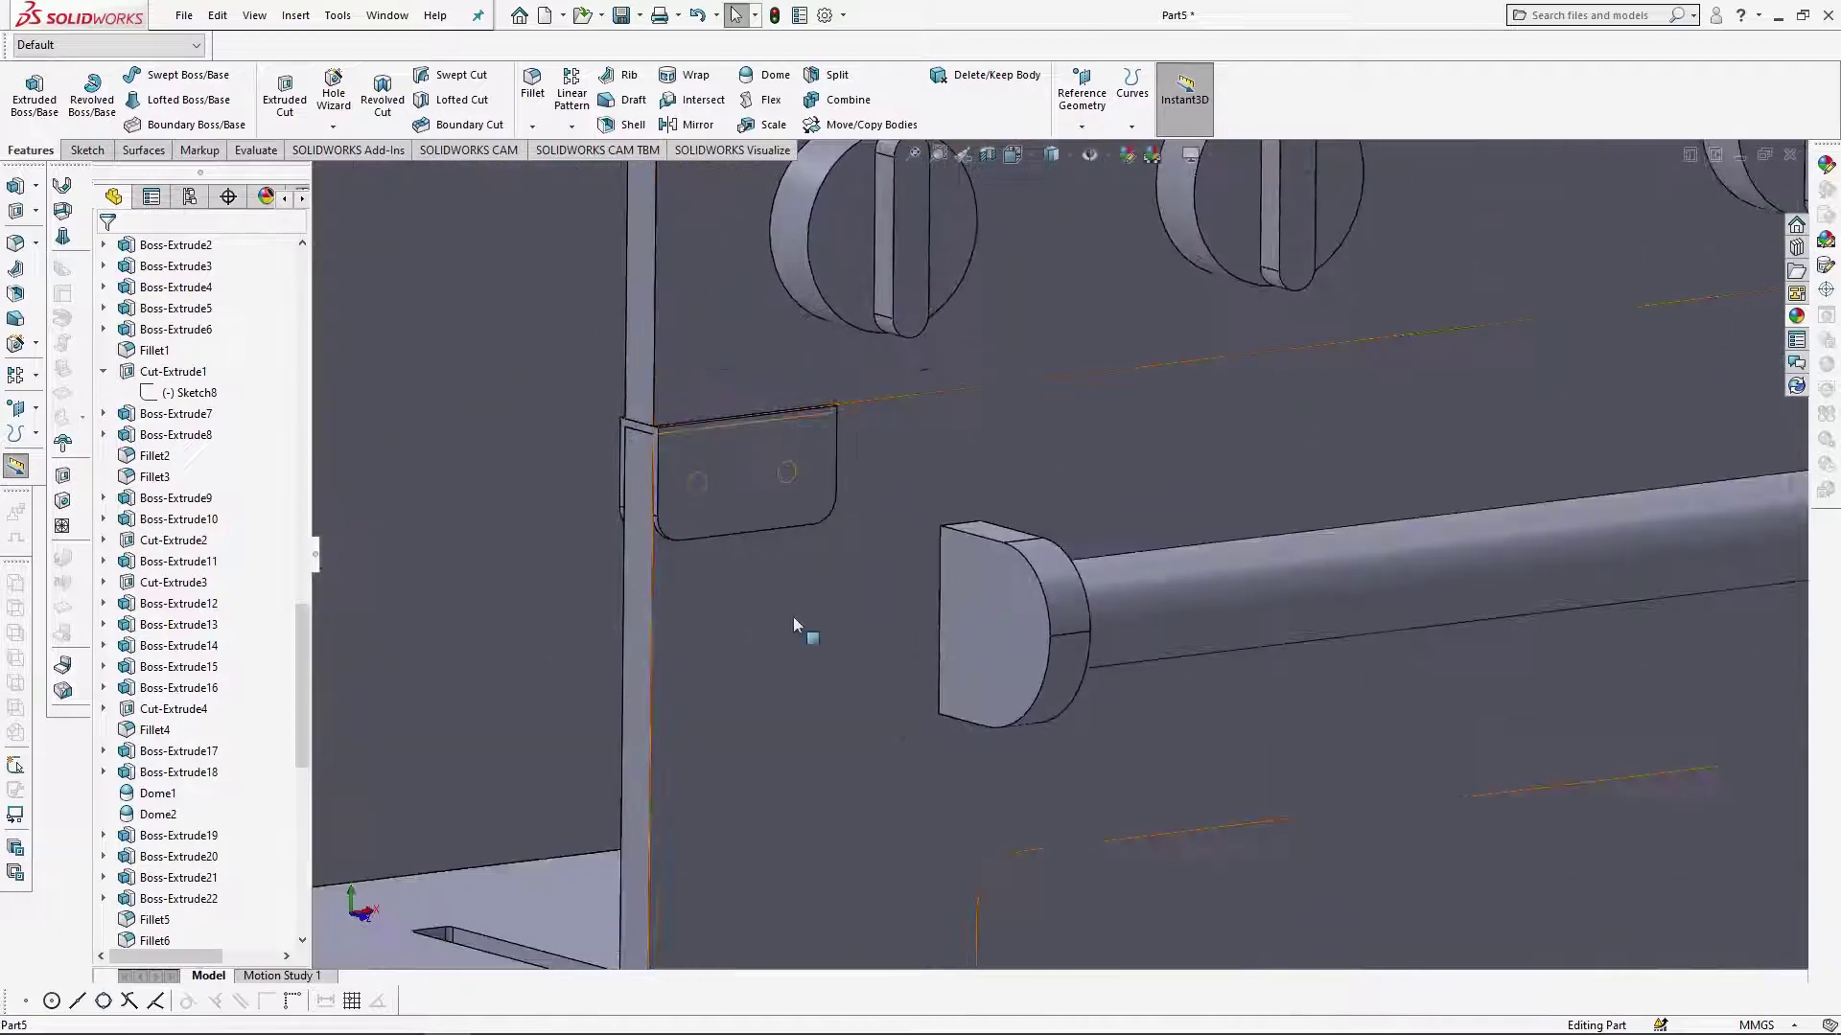
pyautogui.scroll(3, 801, 624)
pyautogui.scroll(8, 853, 668)
pyautogui.scroll(-3, 1438, 738)
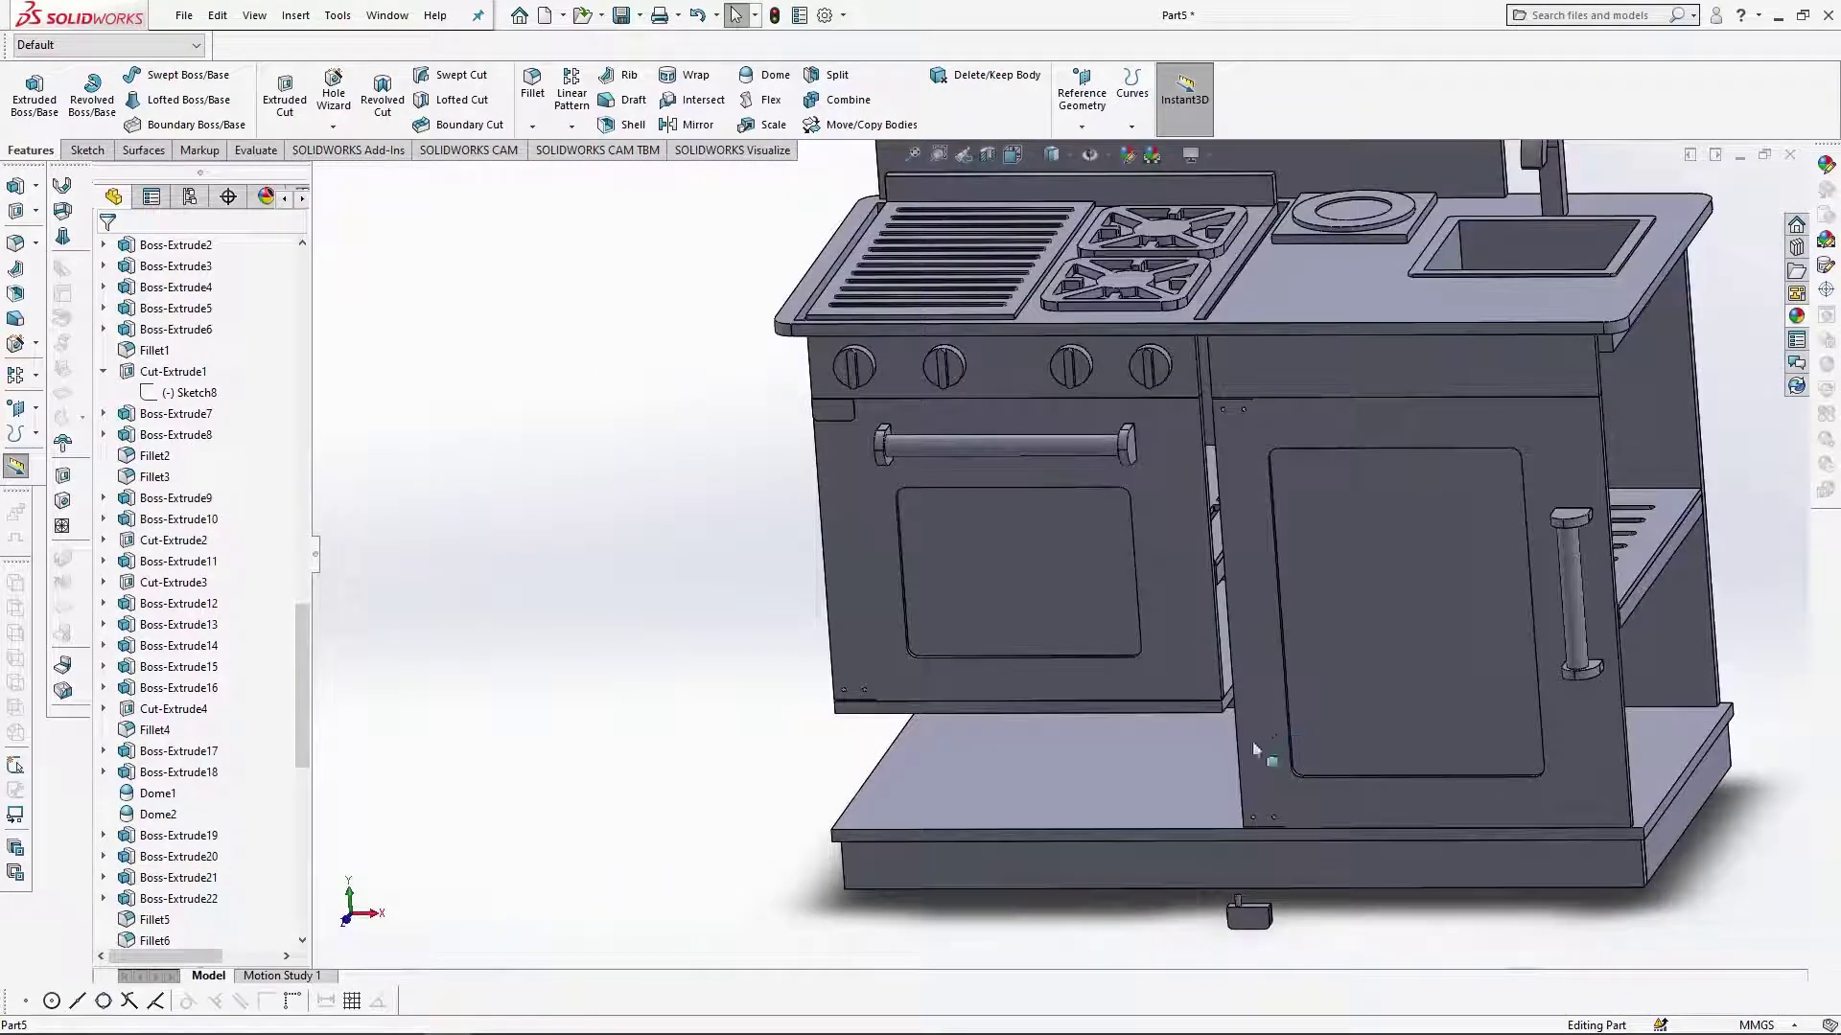
# Start a constrained Move/Copy Body on the three bodies of the Top Door Hinge below the cabinet base.
pyautogui.scroll(-4, 1275, 868)
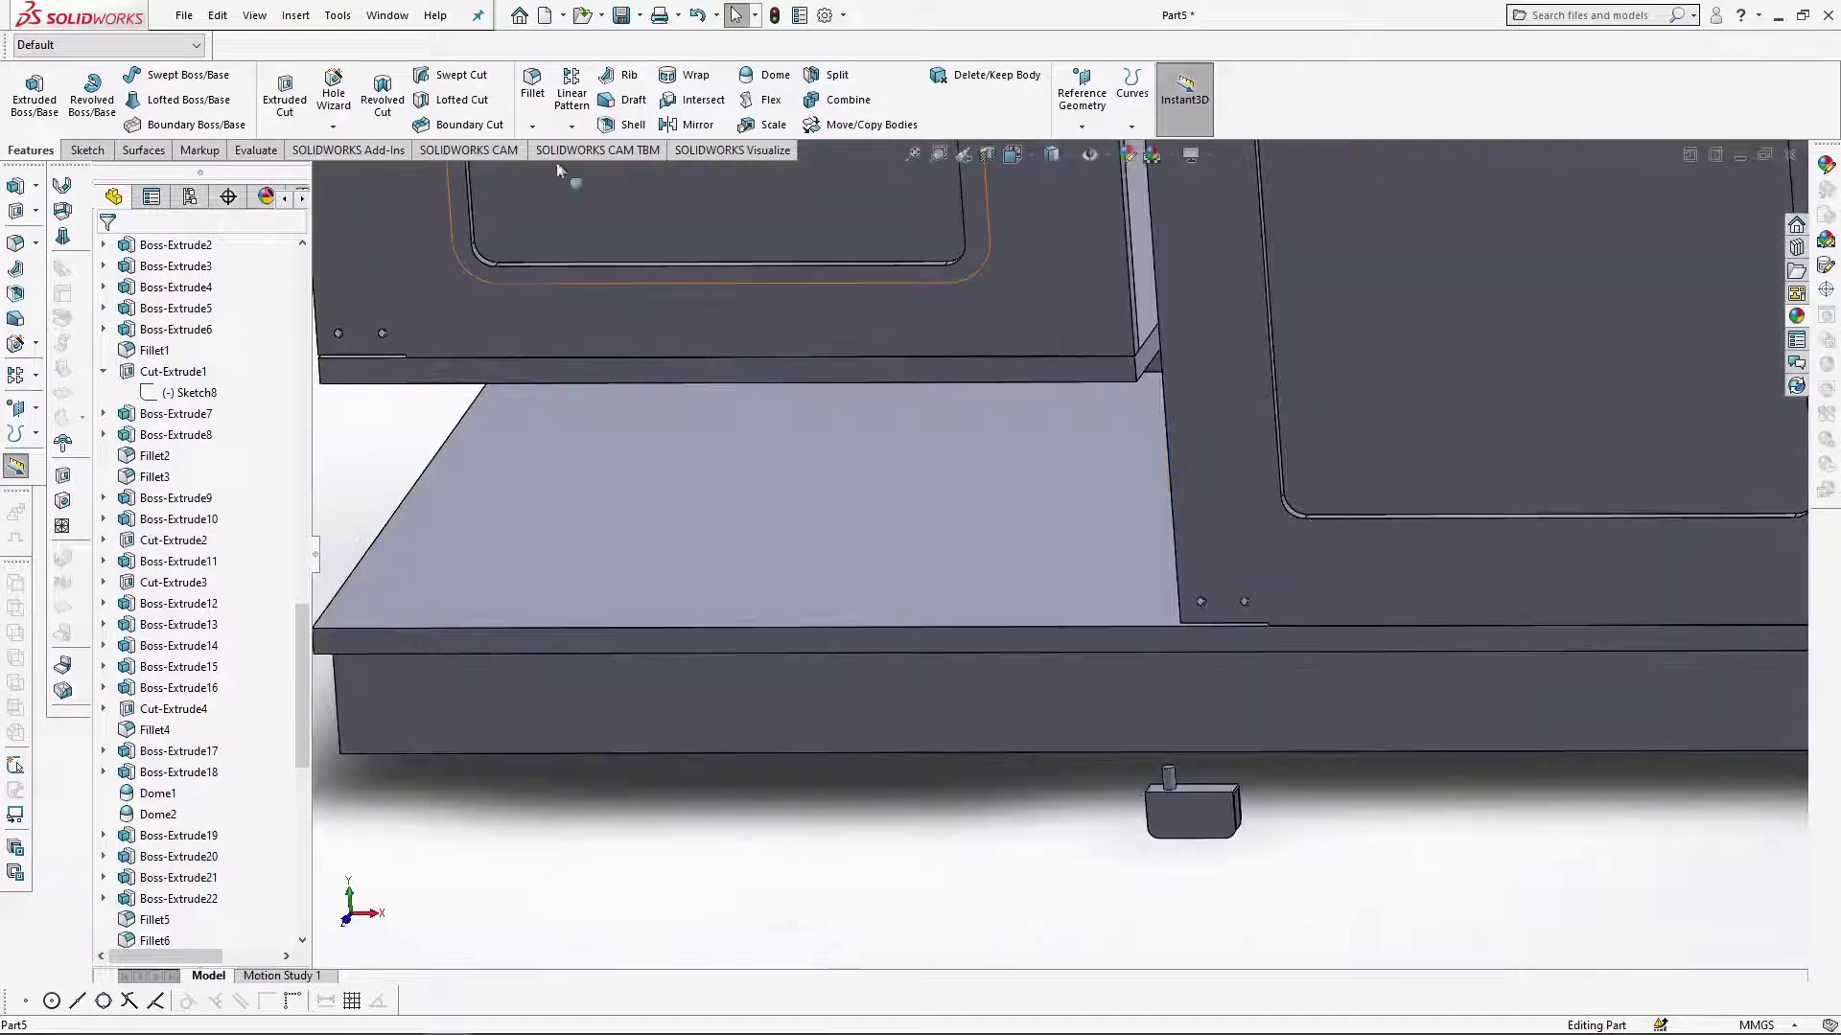
pyautogui.click(872, 124)
pyautogui.moveTo(1085, 876); pyautogui.dragTo(1263, 754)
pyautogui.rightClick(1266, 894)
pyautogui.scroll(-2, 1254, 810)
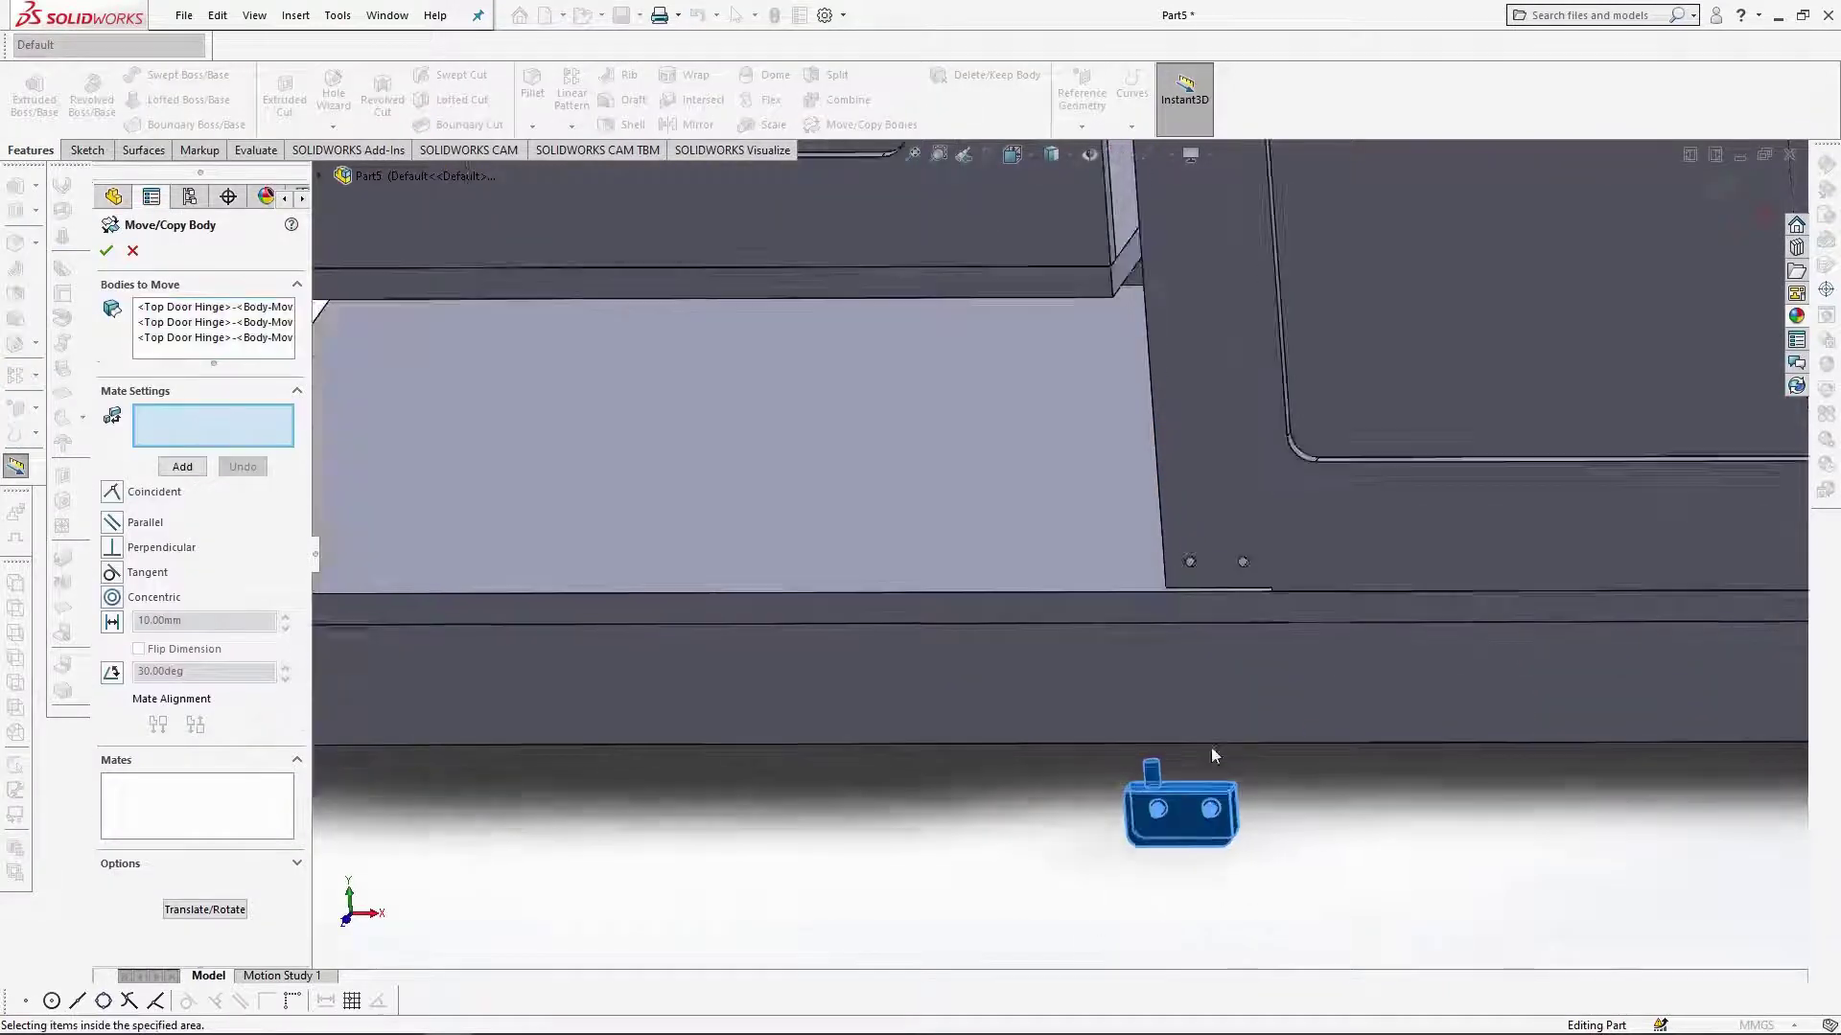
# Mate the hinge's inner faces coincident with the cupboard door's edge faces at its upper left corner.
pyautogui.click(1213, 779)
pyautogui.moveTo(1211, 746); pyautogui.dragTo(1012, 452, button='middle')
pyautogui.scroll(-9, 945, 489)
pyautogui.click(1040, 347)
pyautogui.click(182, 466)
pyautogui.click(182, 466)
# Add the last coincident mate seating the hinge against the cupboard door's front face, and finish the move.
pyautogui.moveTo(1594, 904); pyautogui.dragTo(1361, 748, button='middle')
pyautogui.scroll(3, 1246, 614)
pyautogui.click(1228, 681)
pyautogui.click(182, 467)
pyautogui.click(106, 251)
pyautogui.scroll(8, 1079, 569)
pyautogui.scroll(5, 1233, 550)
pyautogui.moveTo(1151, 604); pyautogui.dragTo(1076, 676, button='middle')
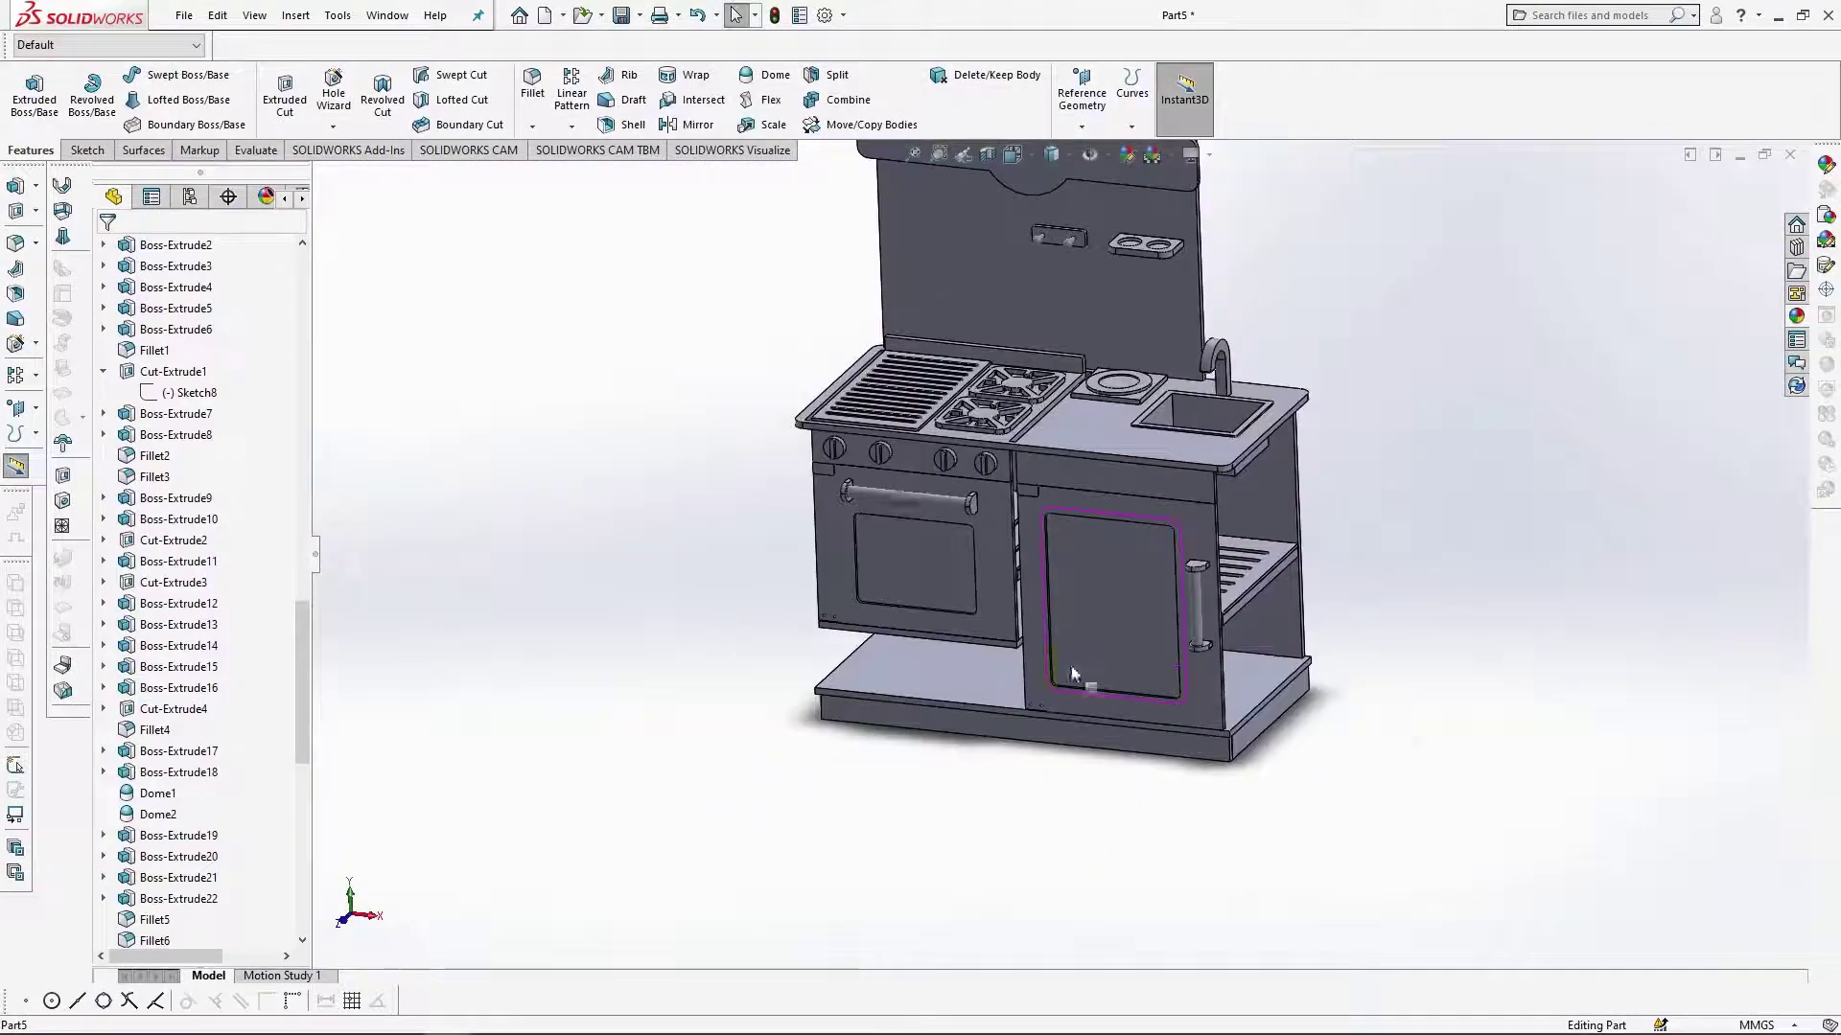
# Choose Door Hinge.SLDPRT from the Hinges folder as the part to insert into the model.
pyautogui.scroll(-3, 1064, 673)
pyautogui.click(296, 19)
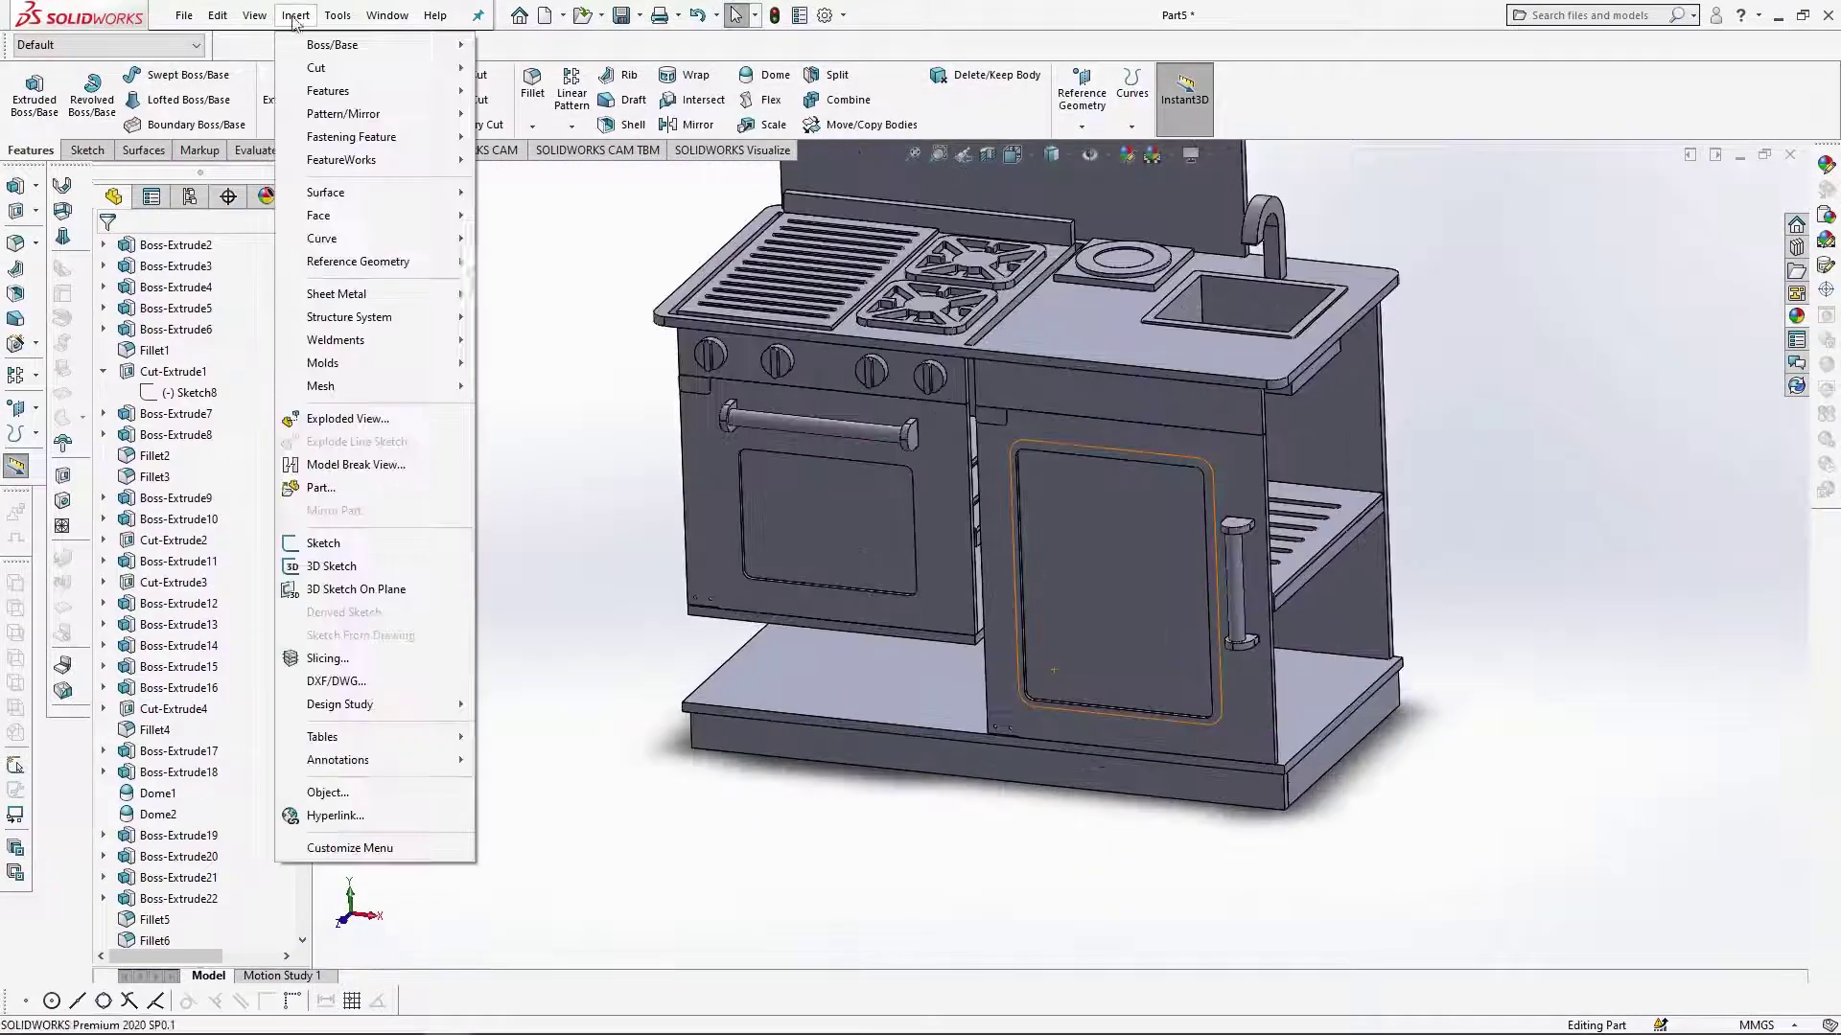
pyautogui.click(319, 488)
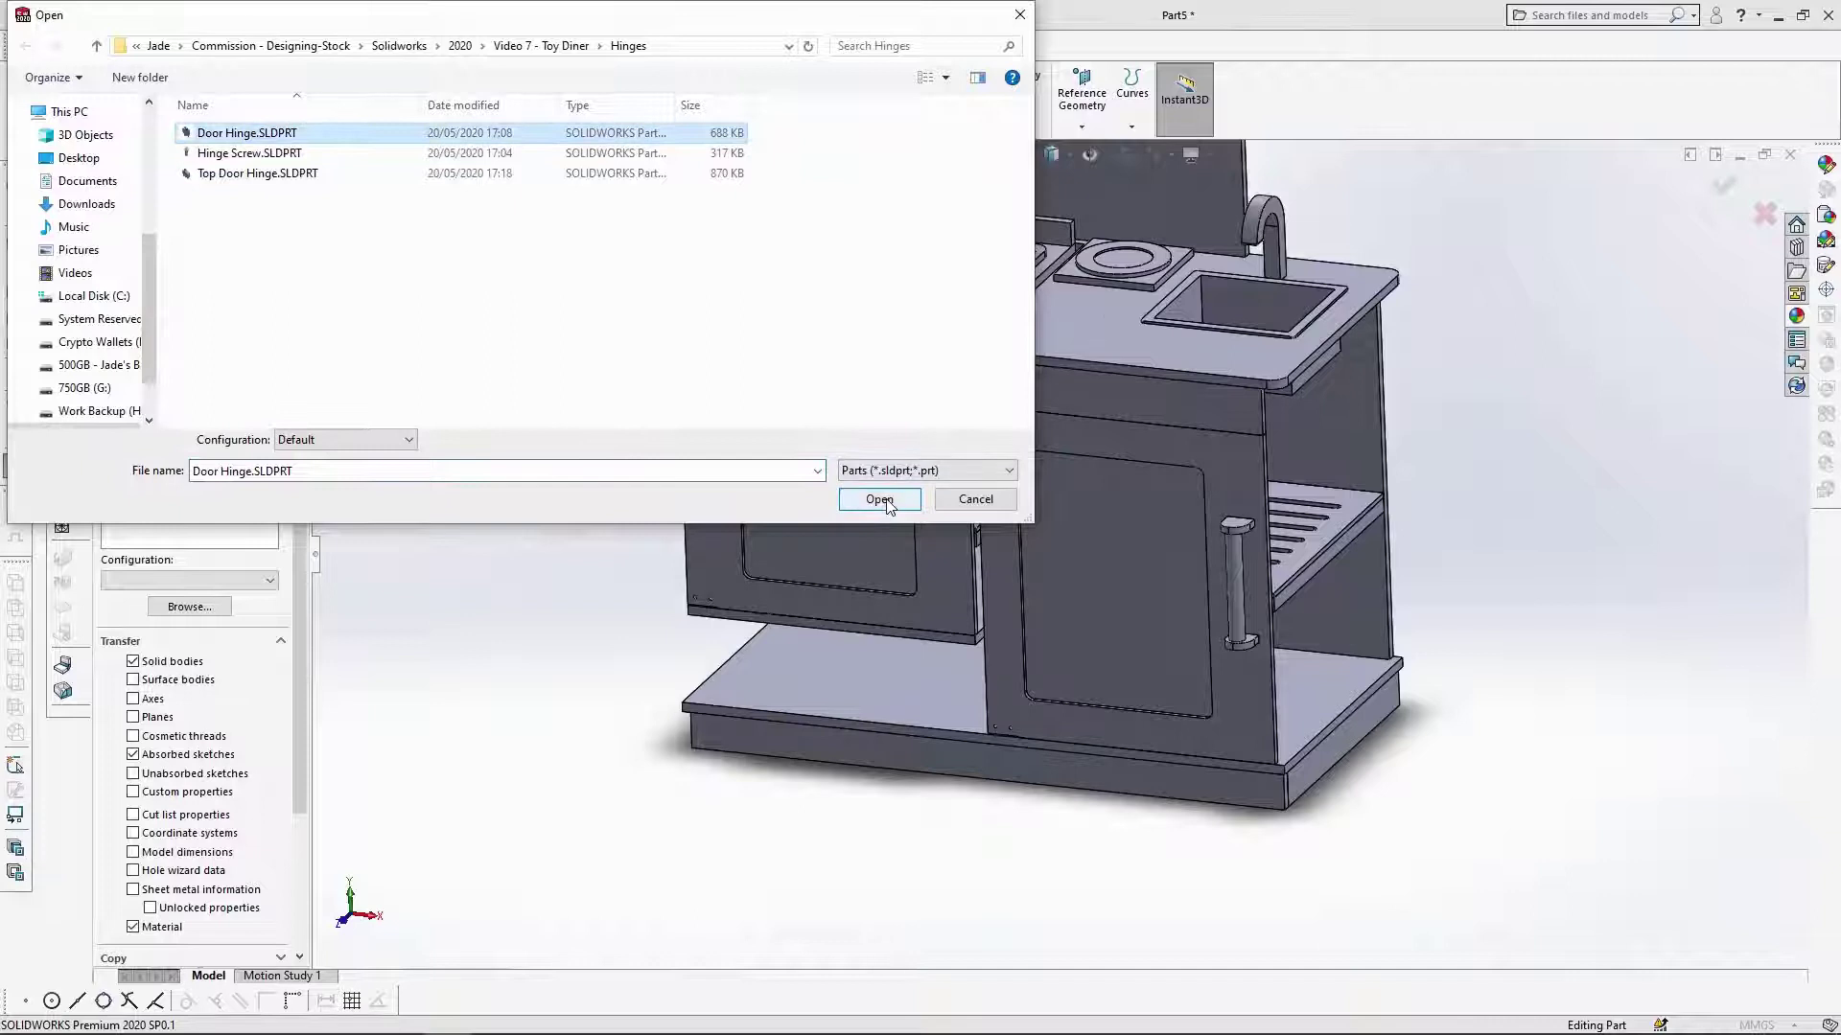
pyautogui.click(887, 502)
# Place one Door Hinge near the oven door's lower left corner and another below the cabinet base.
pyautogui.scroll(-5, 646, 760)
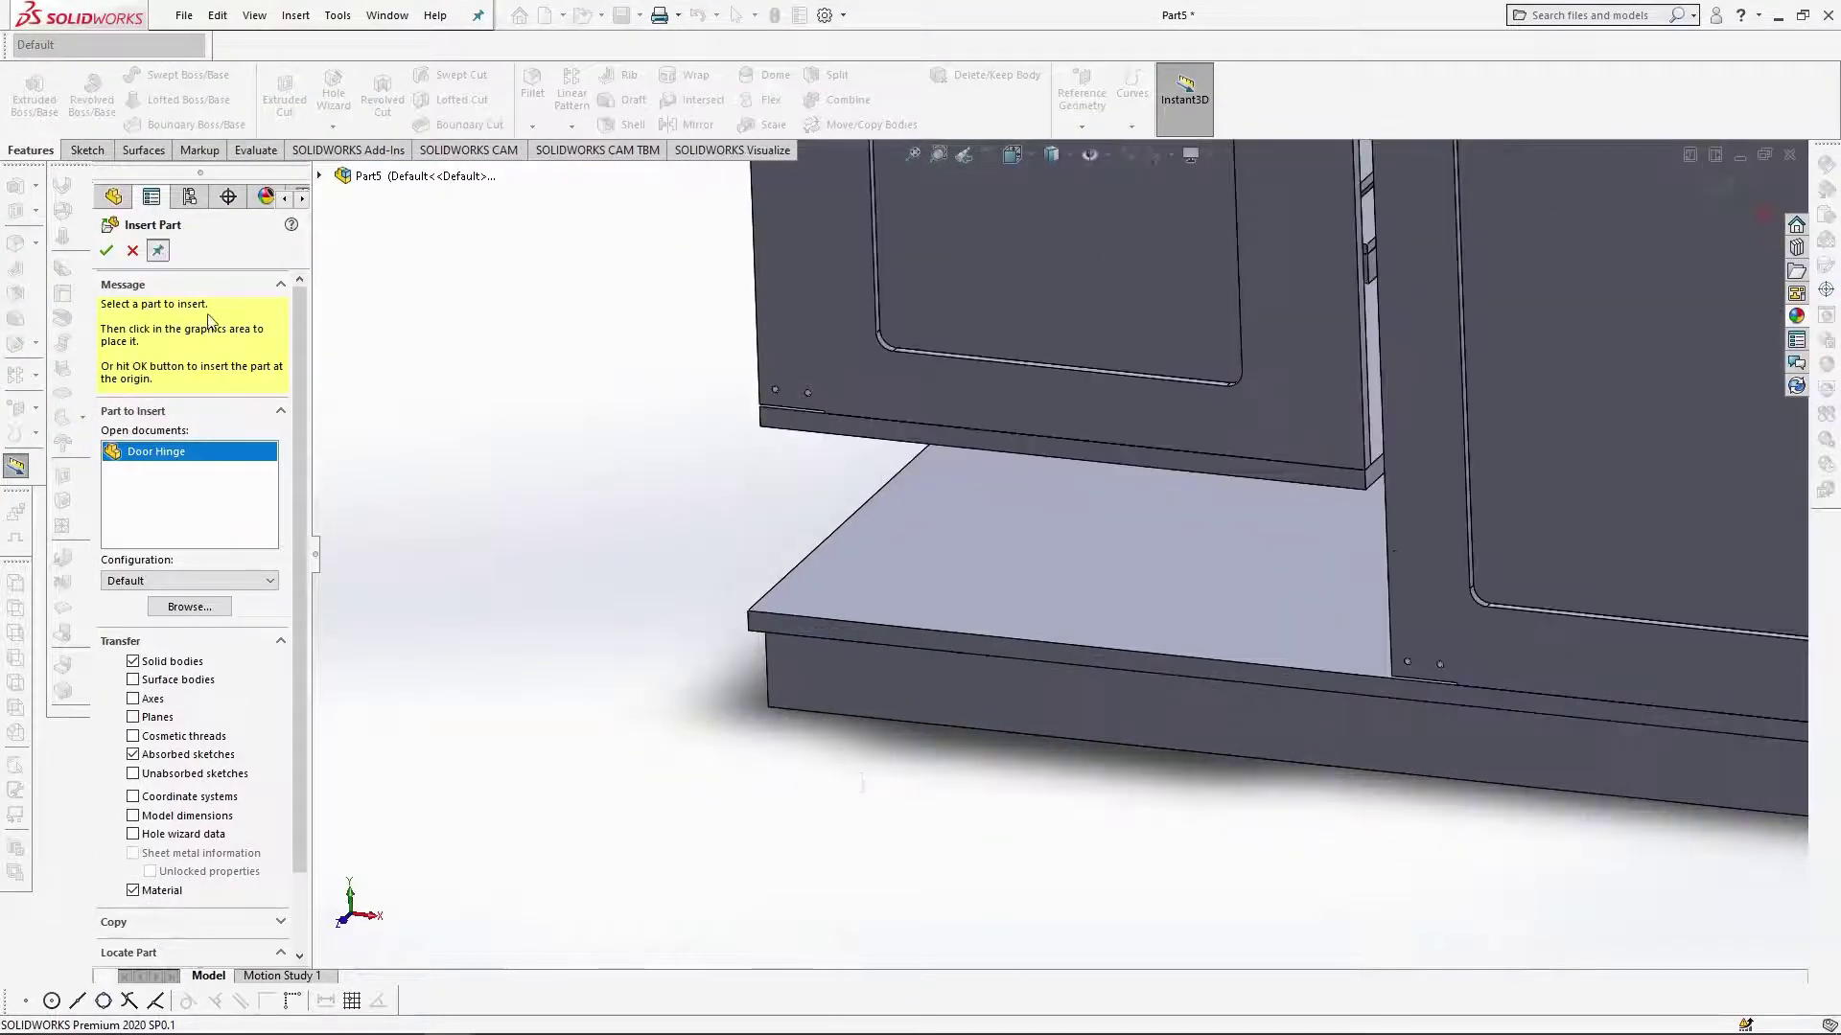
pyautogui.scroll(5, 1084, 764)
pyautogui.scroll(-2, 1107, 724)
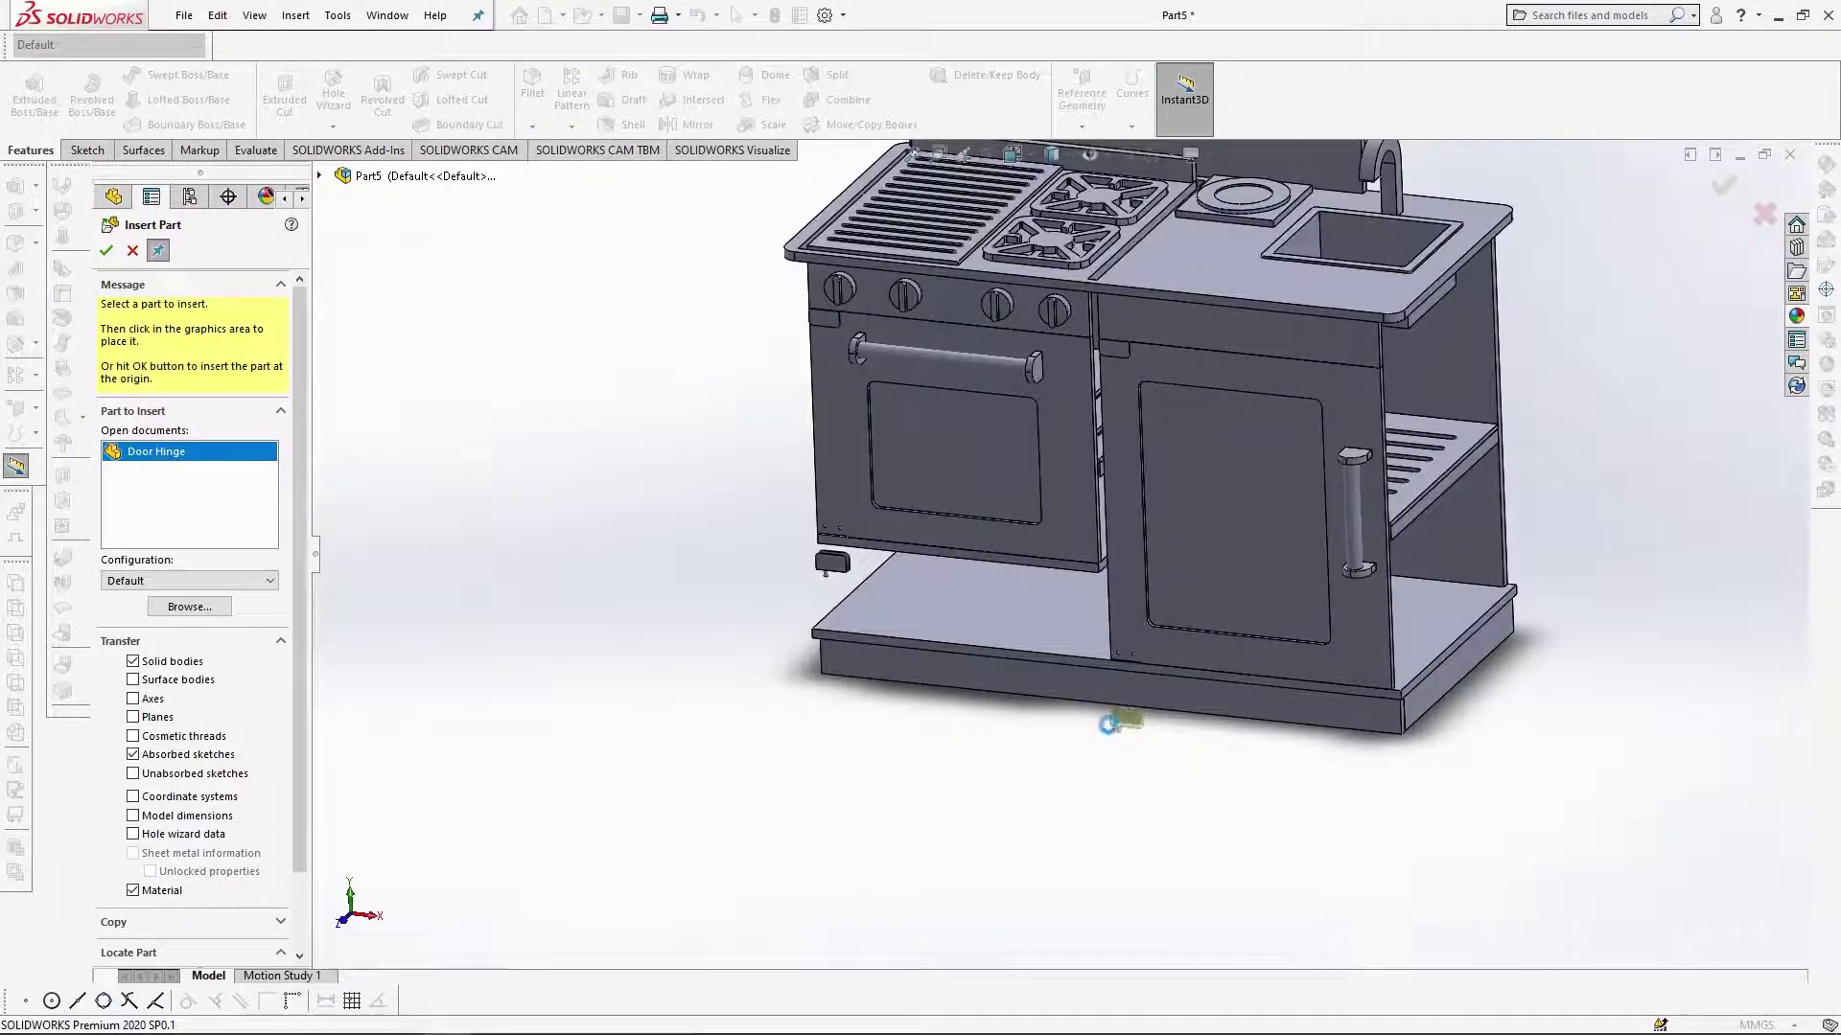
pyautogui.click(132, 251)
# Start a constrained Move/Copy Body on the three bodies of the Door Hinge near the oven door's lower corner.
pyautogui.scroll(3, 1112, 774)
pyautogui.scroll(-8, 1002, 738)
pyautogui.scroll(2, 1074, 551)
pyautogui.click(870, 125)
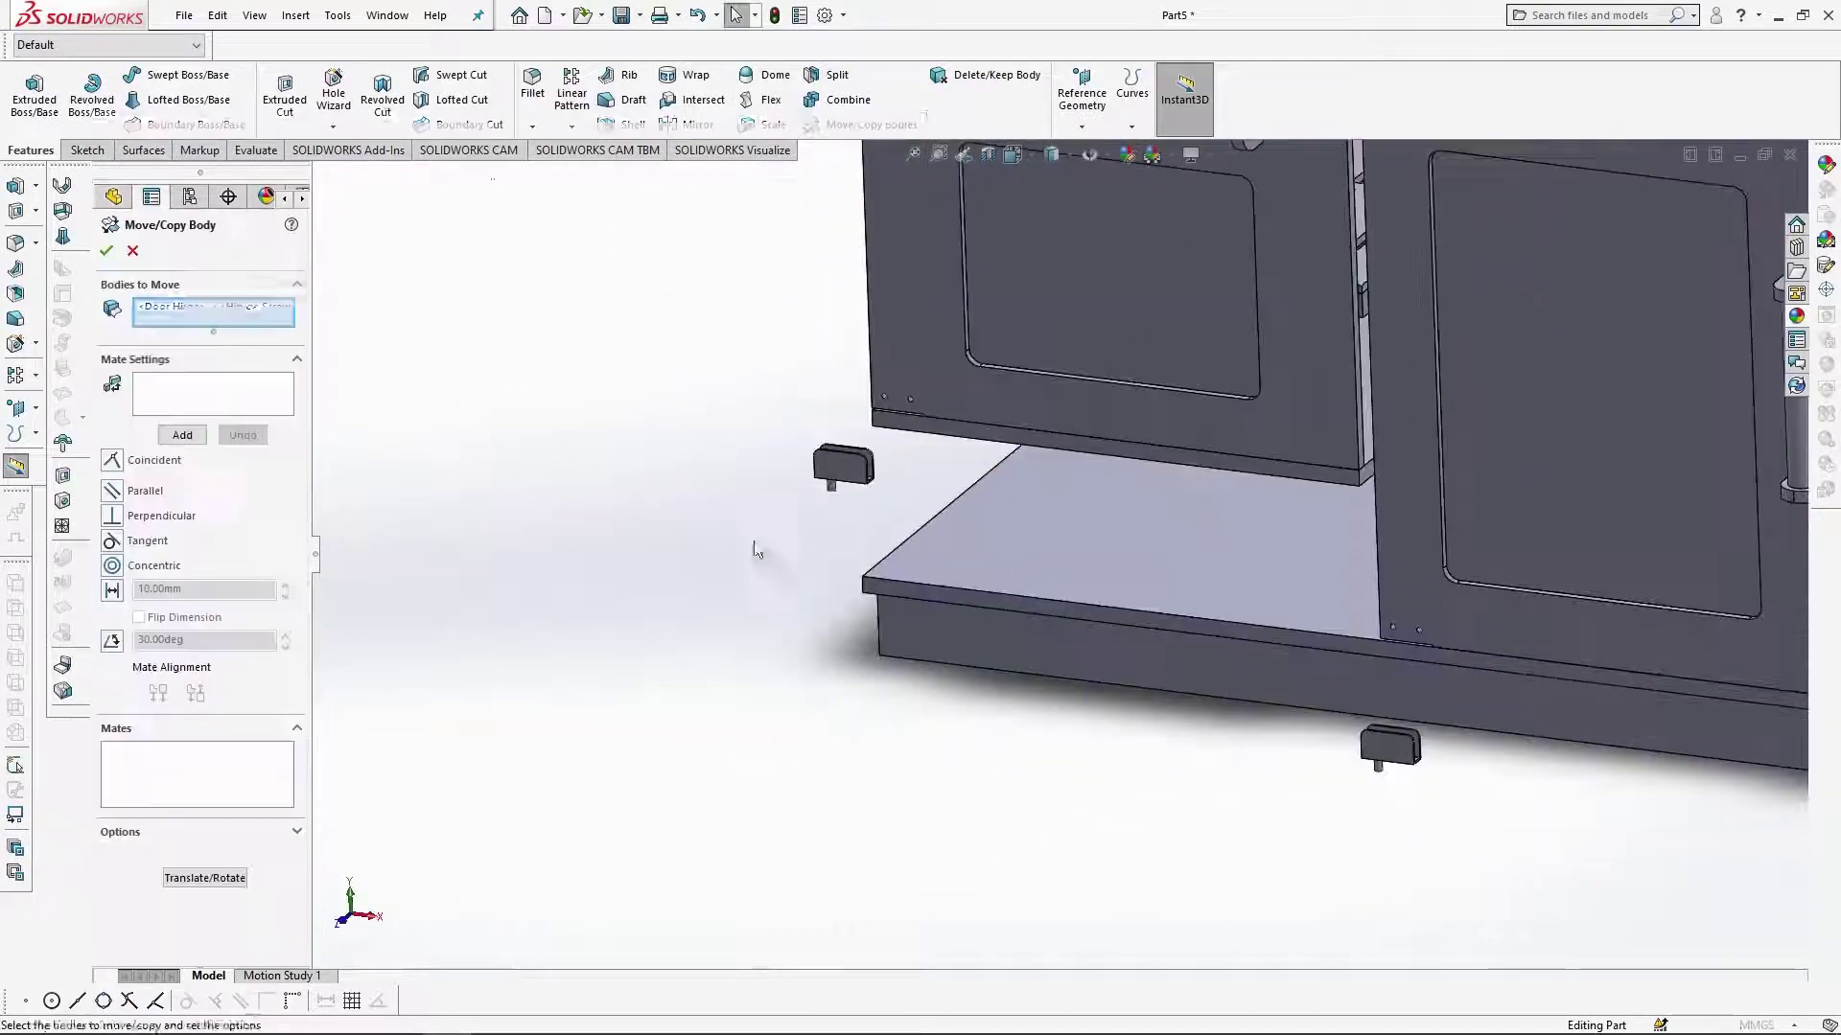
pyautogui.moveTo(762, 407); pyautogui.dragTo(915, 528)
pyautogui.click(213, 426)
# Add a coincident mate between the hinge's inner bottom face and the underside of the oven door.
pyautogui.moveTo(891, 537); pyautogui.dragTo(1131, 516, button='middle')
pyautogui.scroll(-3, 1131, 516)
pyautogui.scroll(7, 1151, 517)
pyautogui.scroll(-9, 1445, 494)
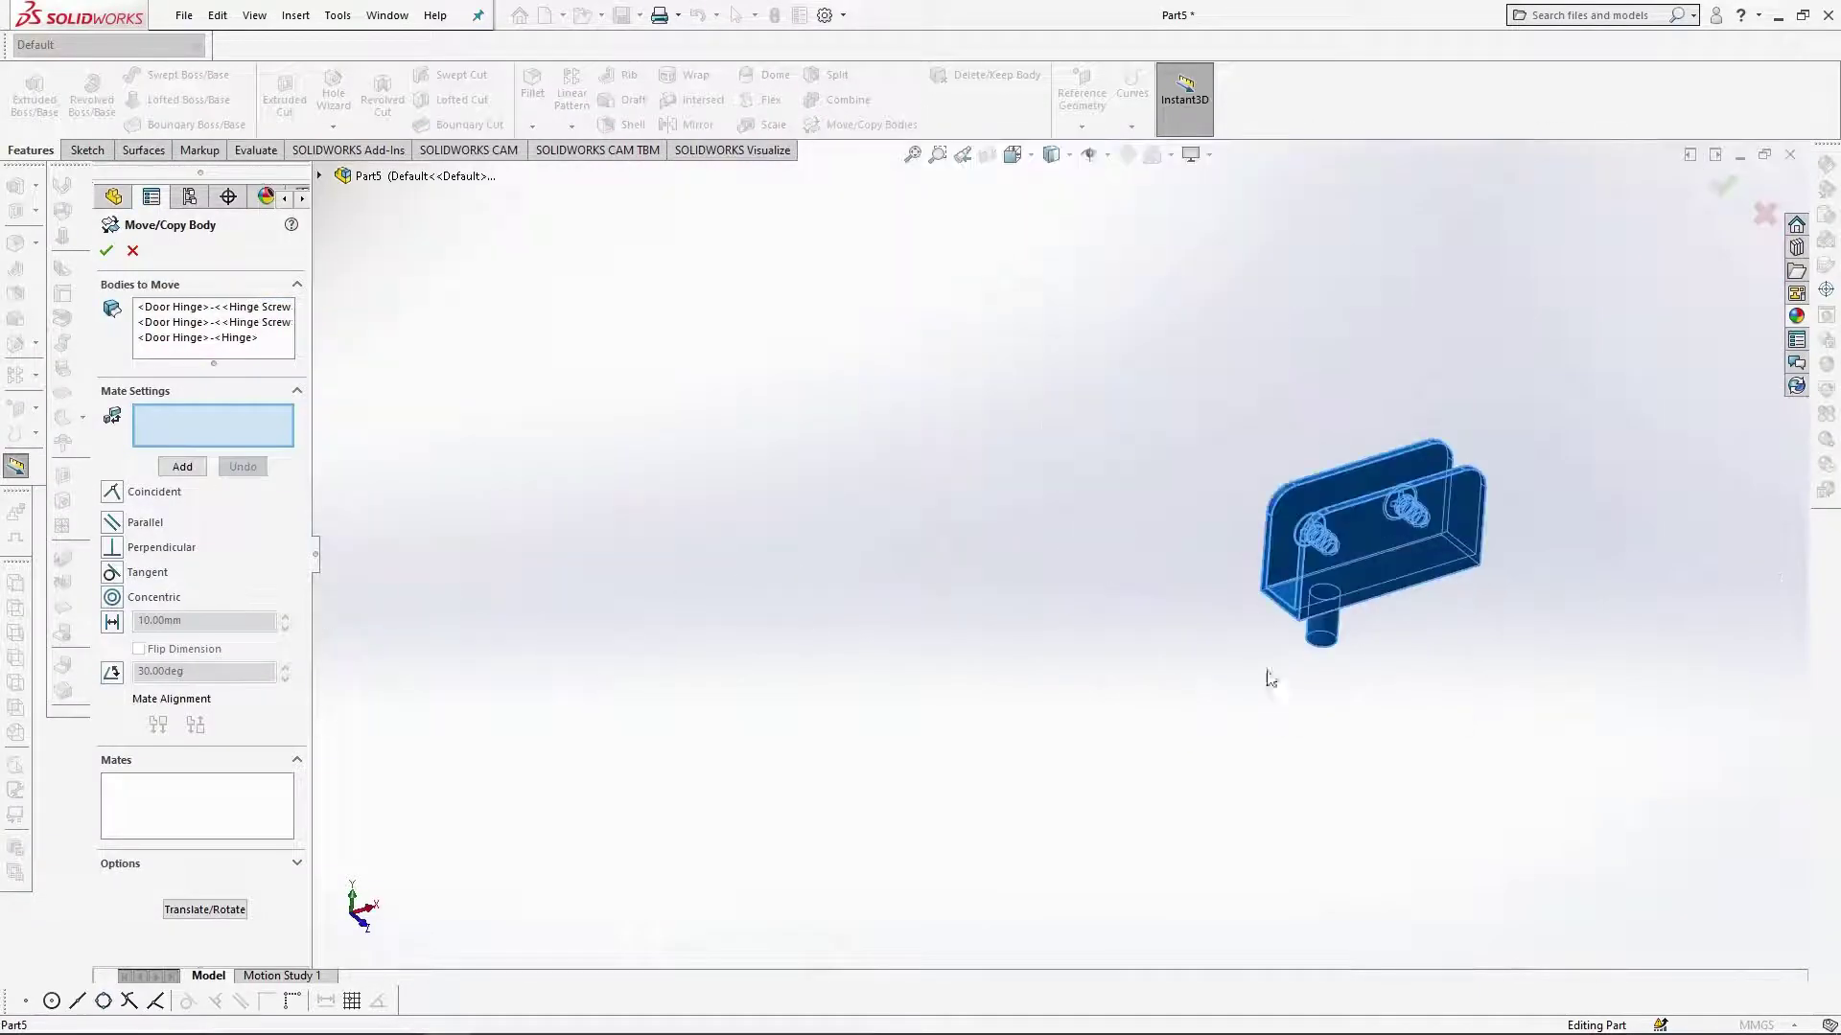
pyautogui.click(1305, 612)
pyautogui.scroll(7, 1284, 613)
pyautogui.moveTo(806, 562); pyautogui.dragTo(757, 451, button='middle')
pyautogui.scroll(-8, 728, 484)
pyautogui.click(844, 537)
pyautogui.click(183, 467)
# Add a coincident mate between the hinge's inner end face and the left edge face of the oven door.
pyautogui.scroll(6, 1409, 731)
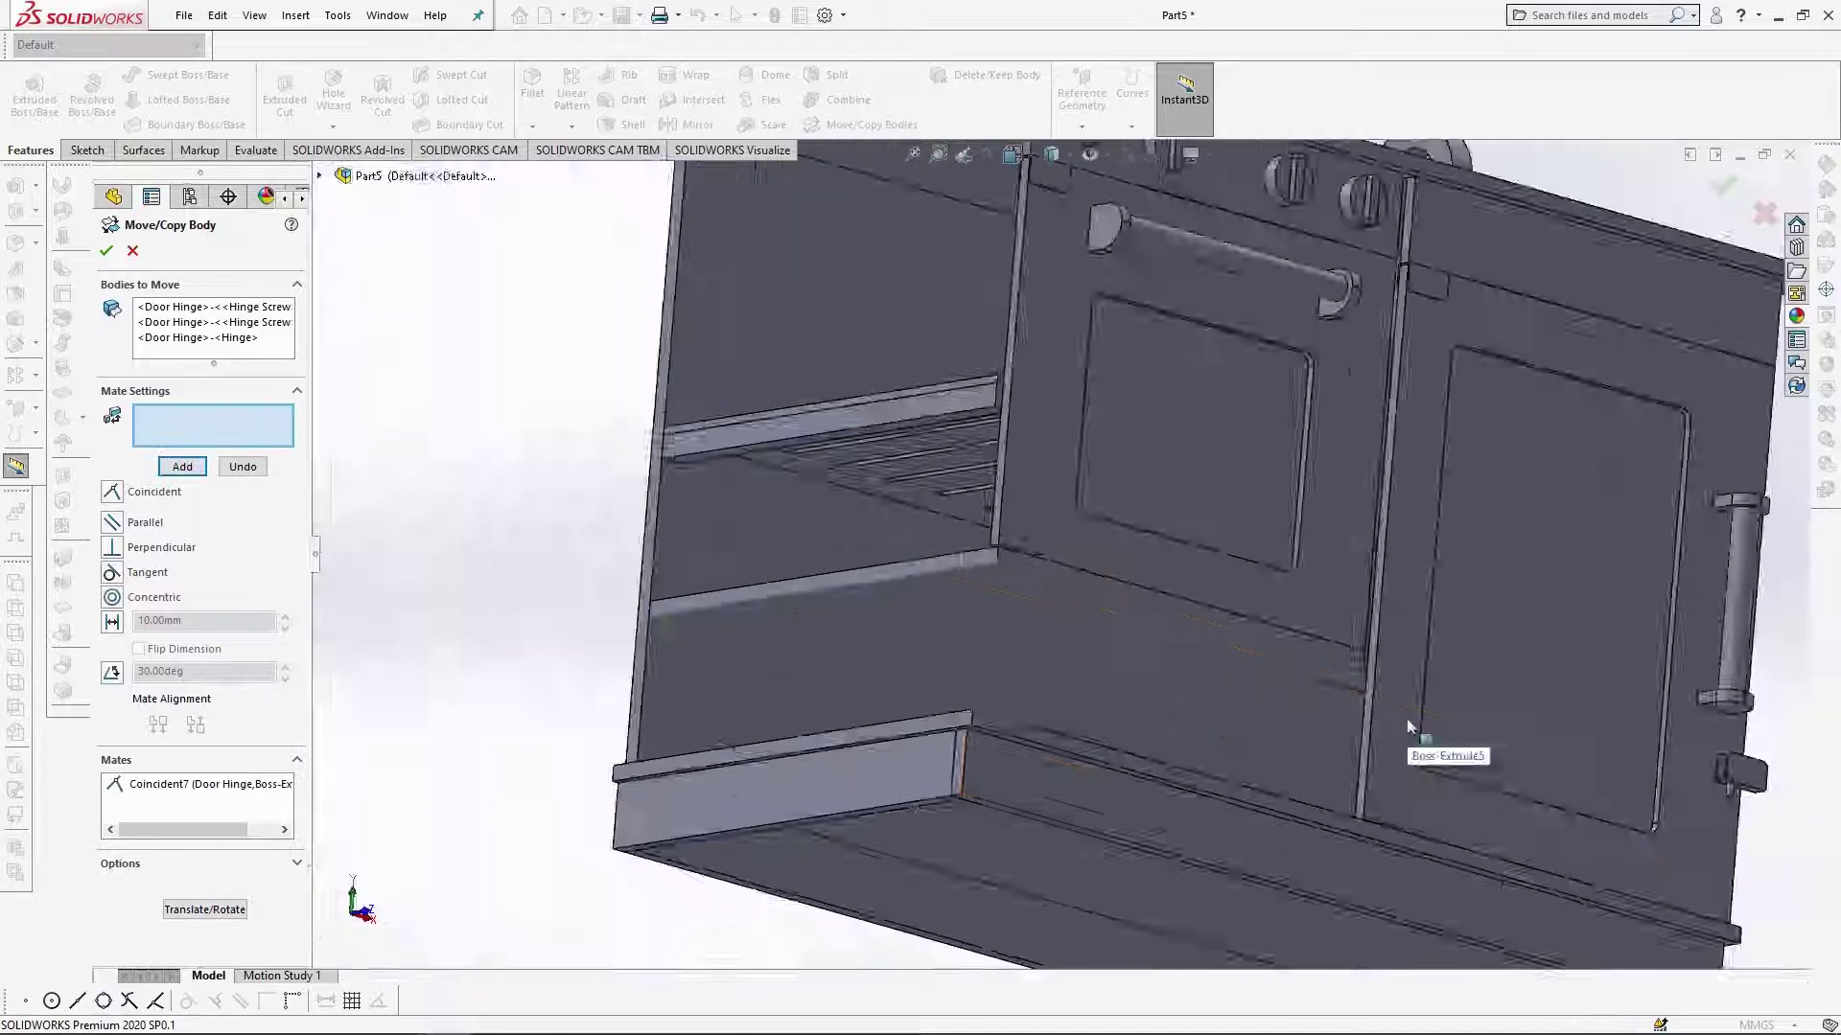
pyautogui.moveTo(1409, 731); pyautogui.dragTo(1294, 690, button='middle')
pyautogui.scroll(-9, 1478, 374)
pyautogui.click(1479, 374)
pyautogui.scroll(6, 1228, 599)
pyautogui.scroll(-9, 1007, 554)
pyautogui.click(1005, 550)
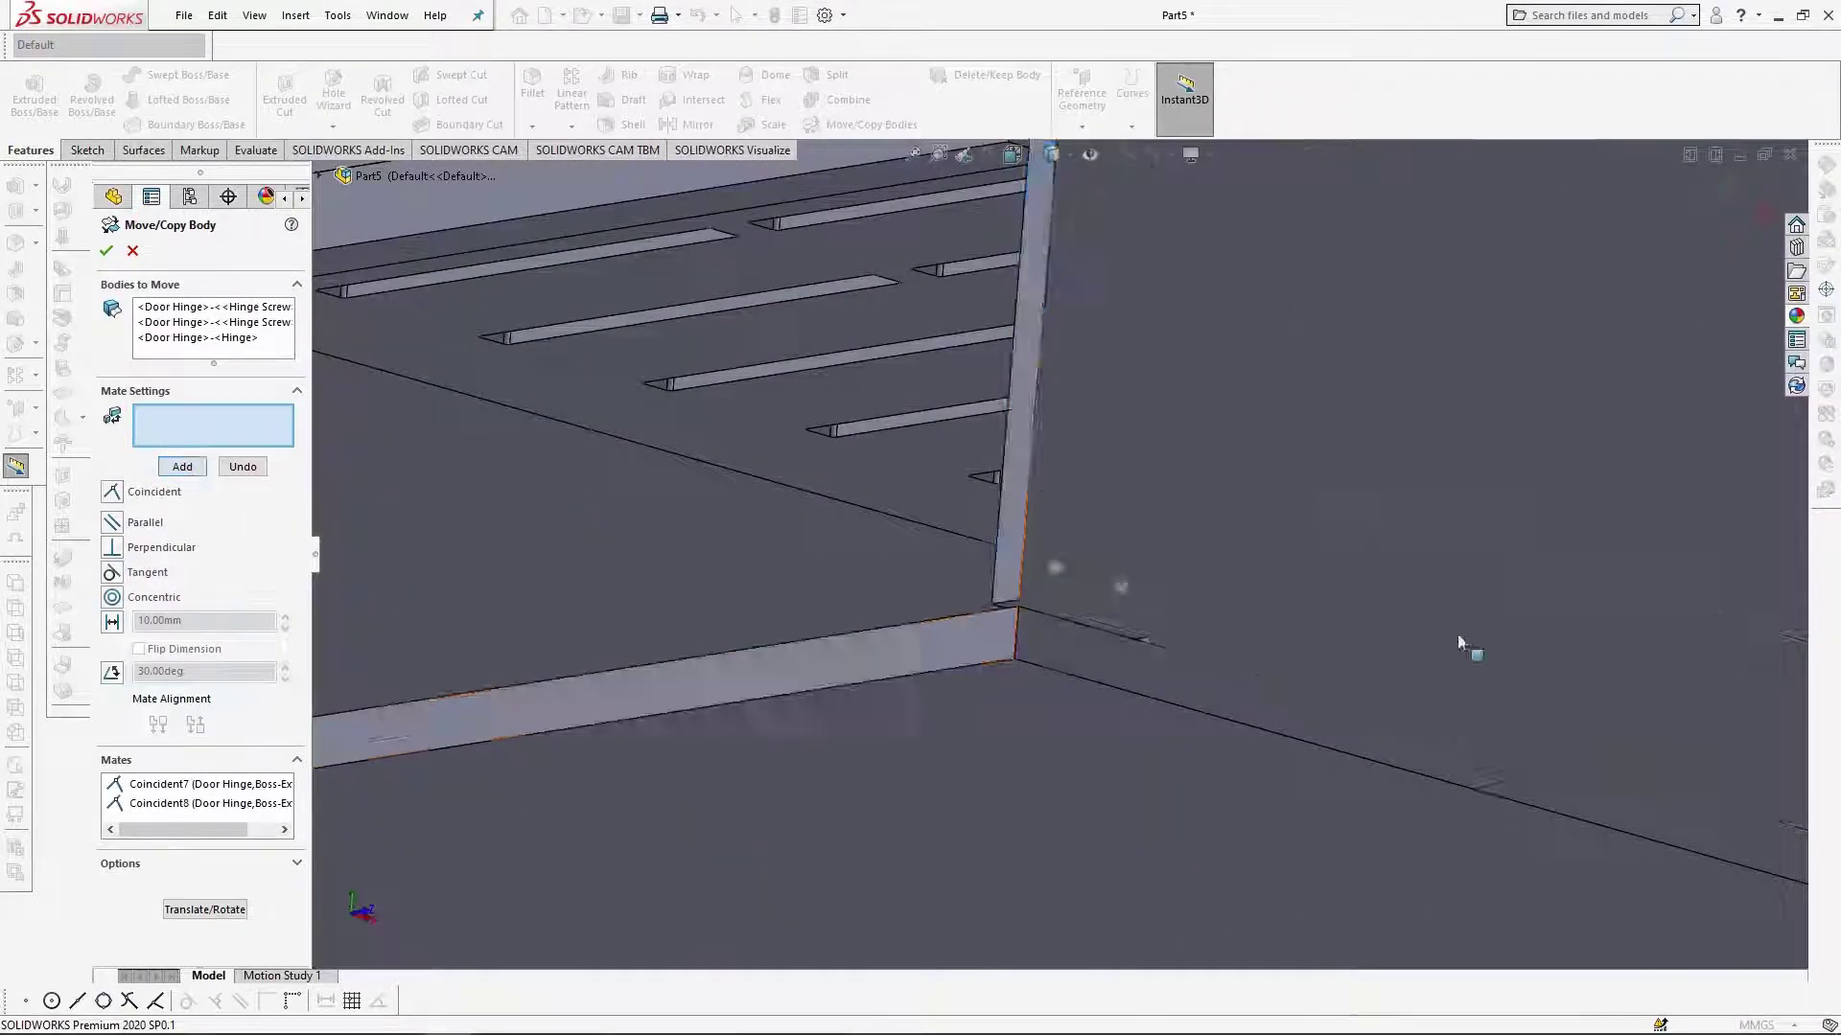
# Add a coincident mate between the lower hinge's inner side face and the oven door's front face.
pyautogui.scroll(6, 1462, 645)
pyautogui.scroll(-9, 1548, 891)
pyautogui.moveTo(1572, 704); pyautogui.dragTo(1515, 671, button='middle')
pyautogui.click(1510, 661)
pyautogui.scroll(8, 1045, 575)
pyautogui.moveTo(822, 600); pyautogui.dragTo(719, 575, button='middle')
pyautogui.click(735, 487)
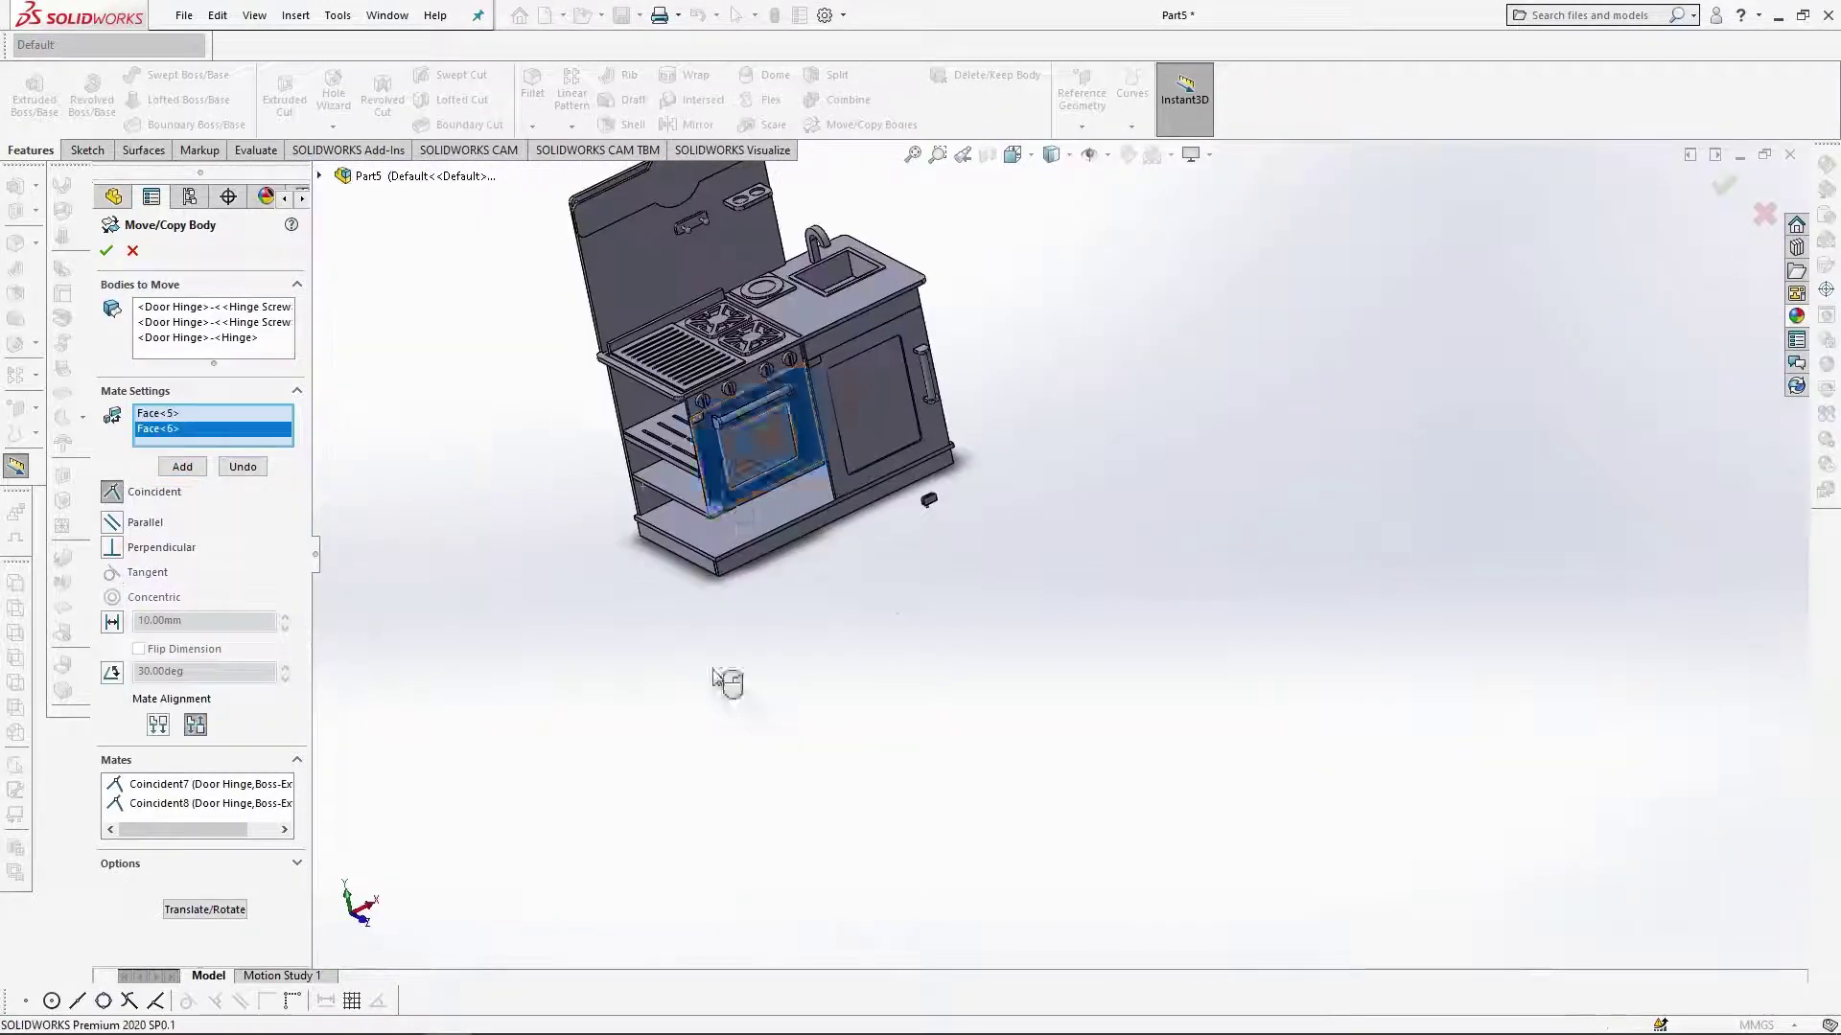
pyautogui.scroll(-8, 714, 492)
pyautogui.click(182, 467)
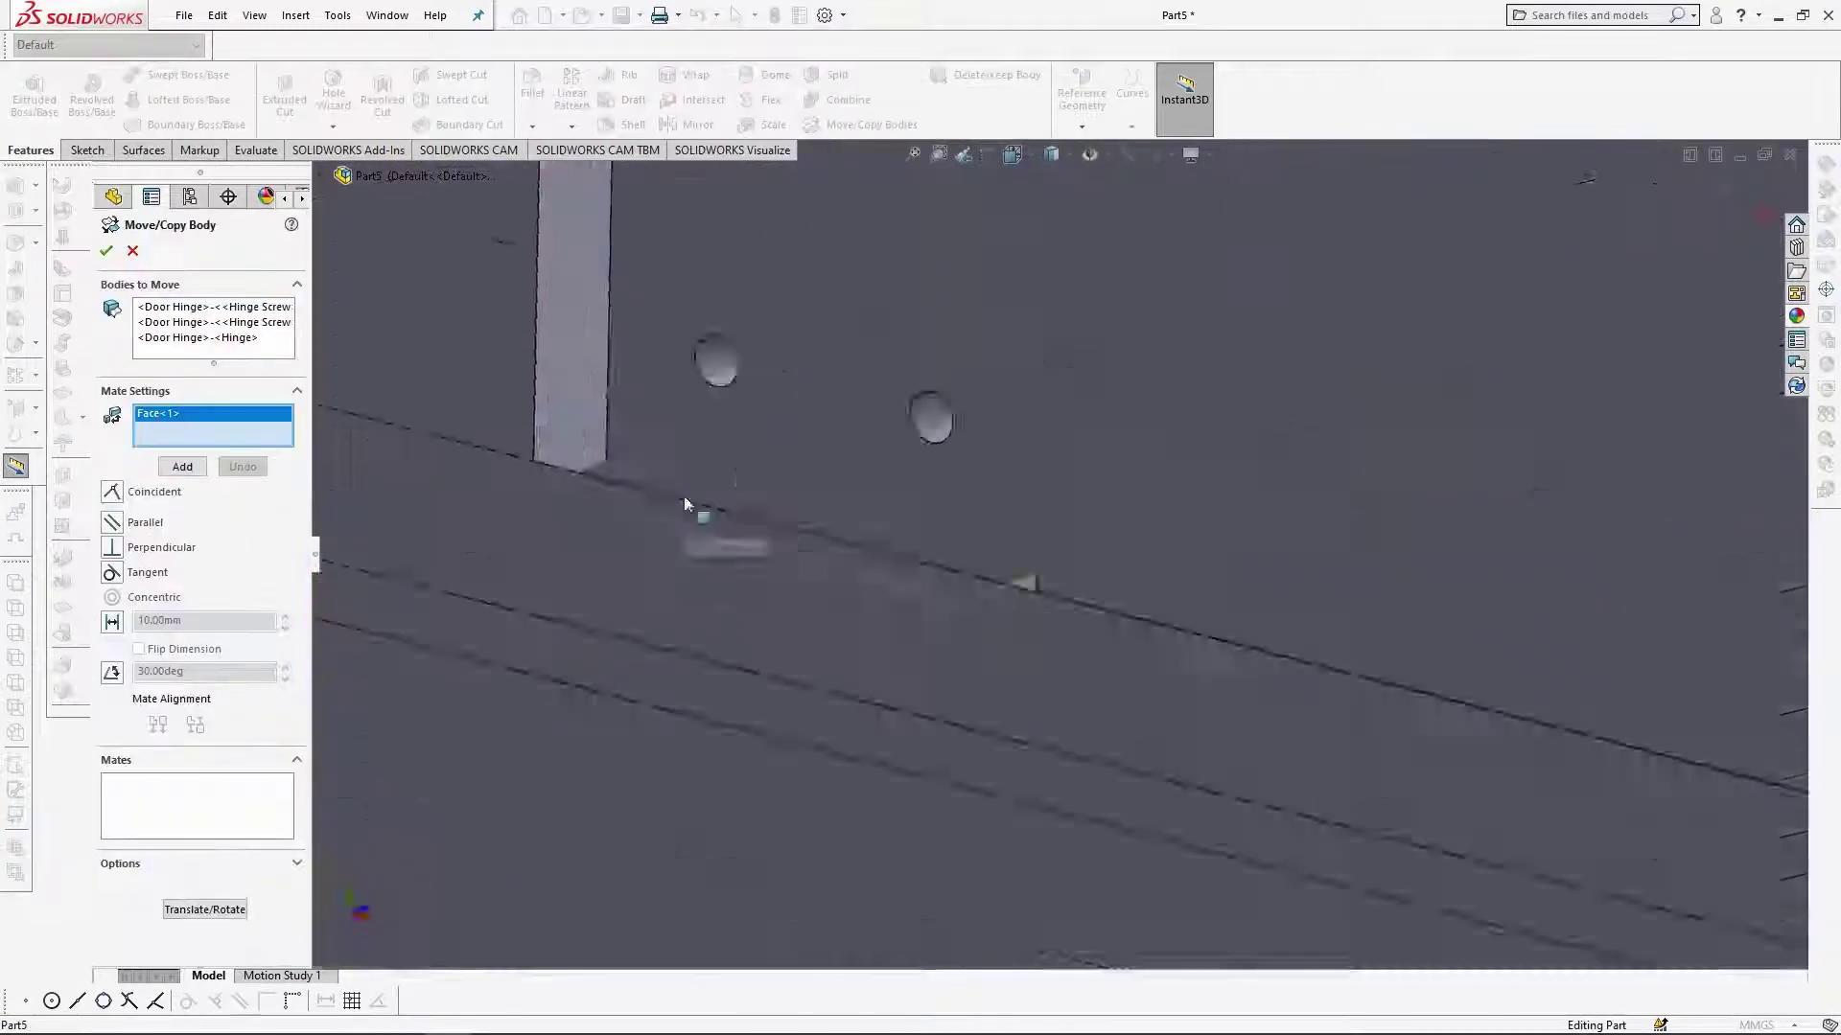
# Show the hidden solid bodies Cut-Extrude7[1] and Cut-Extrude7[2].
pyautogui.scroll(6, 686, 502)
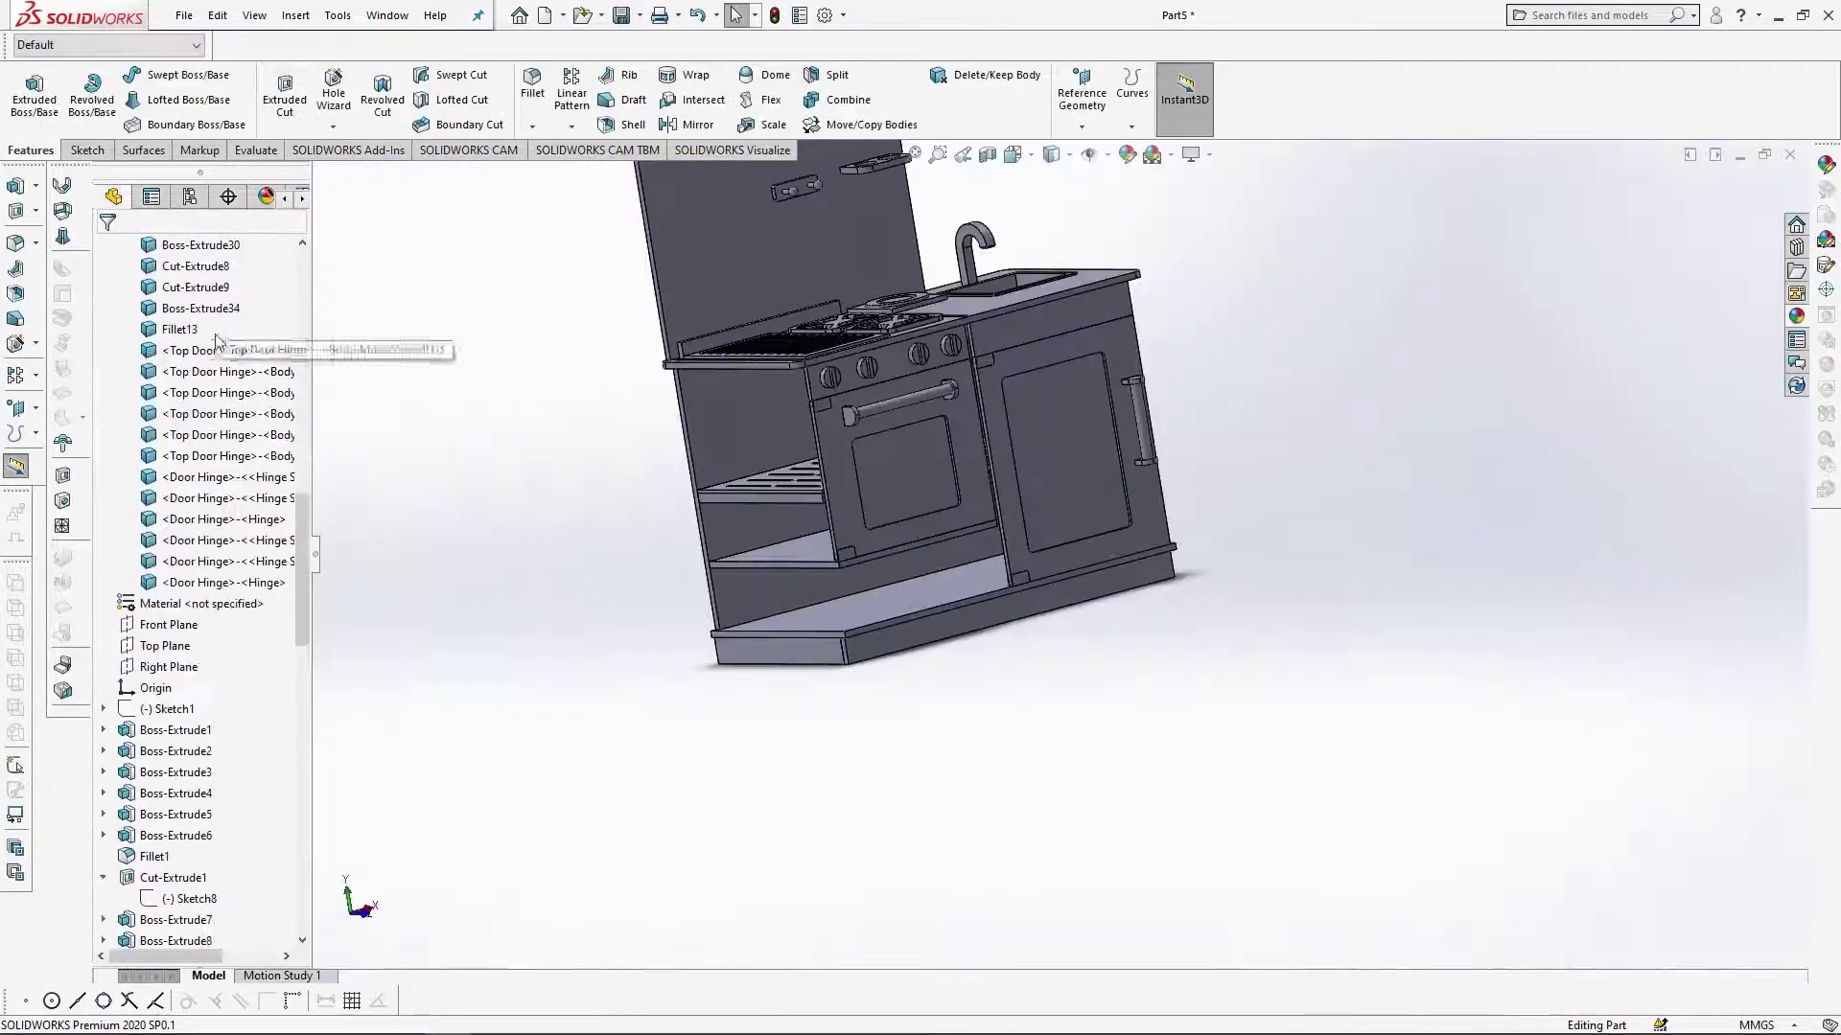
pyautogui.scroll(5, 182, 578)
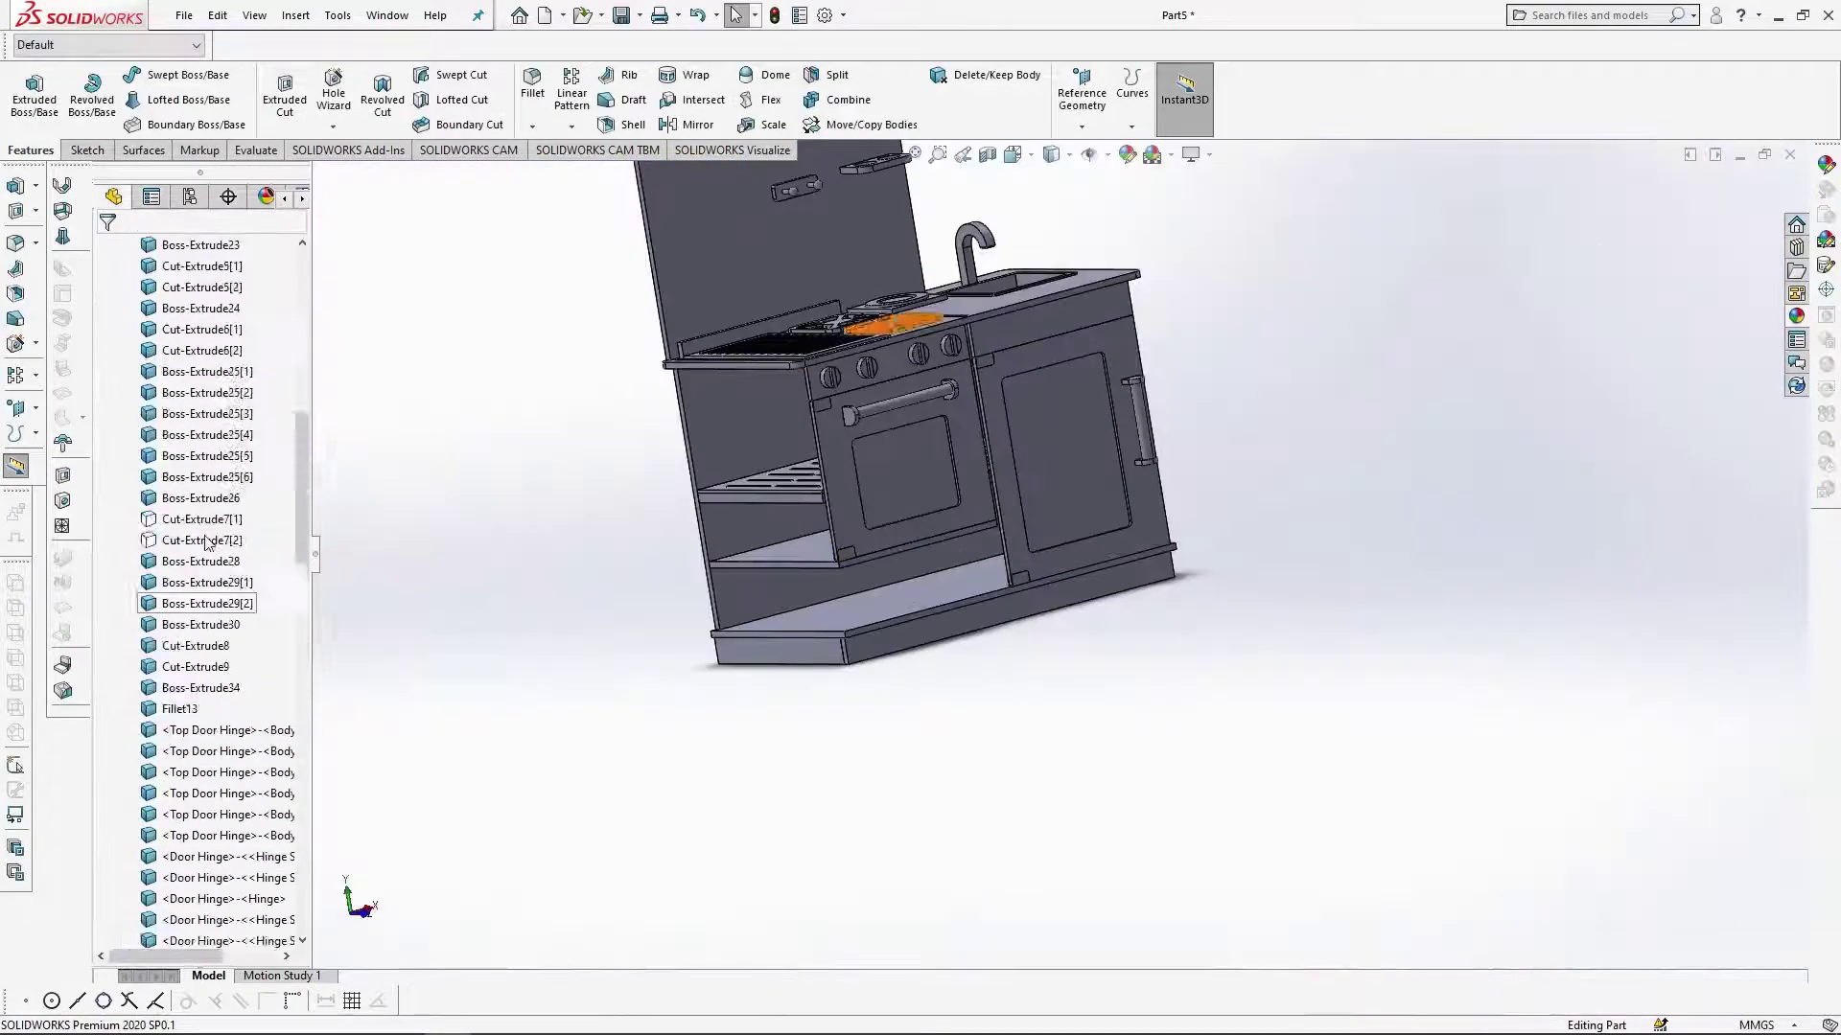
pyautogui.click(197, 540)
pyautogui.keyDown('ctrl'); pyautogui.click(197, 519); pyautogui.keyUp('ctrl')
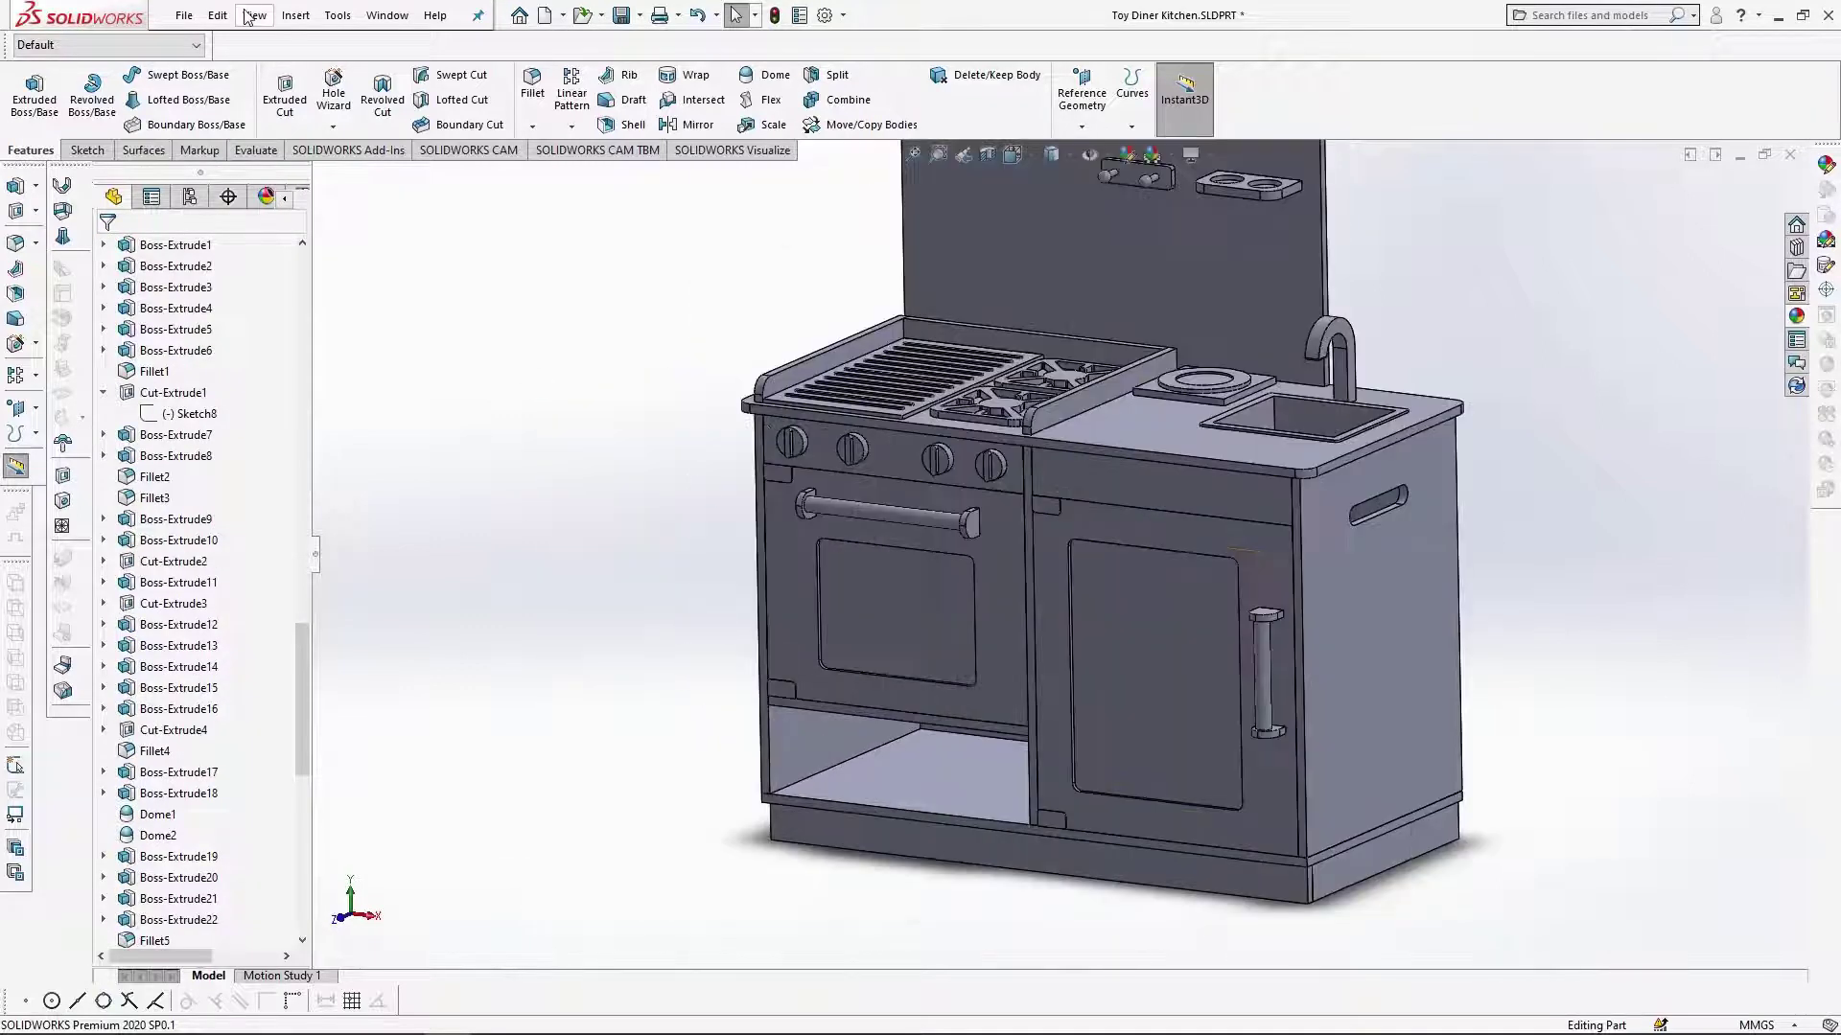
# Turn on the display of temporary axes in the model.
pyautogui.click(252, 15)
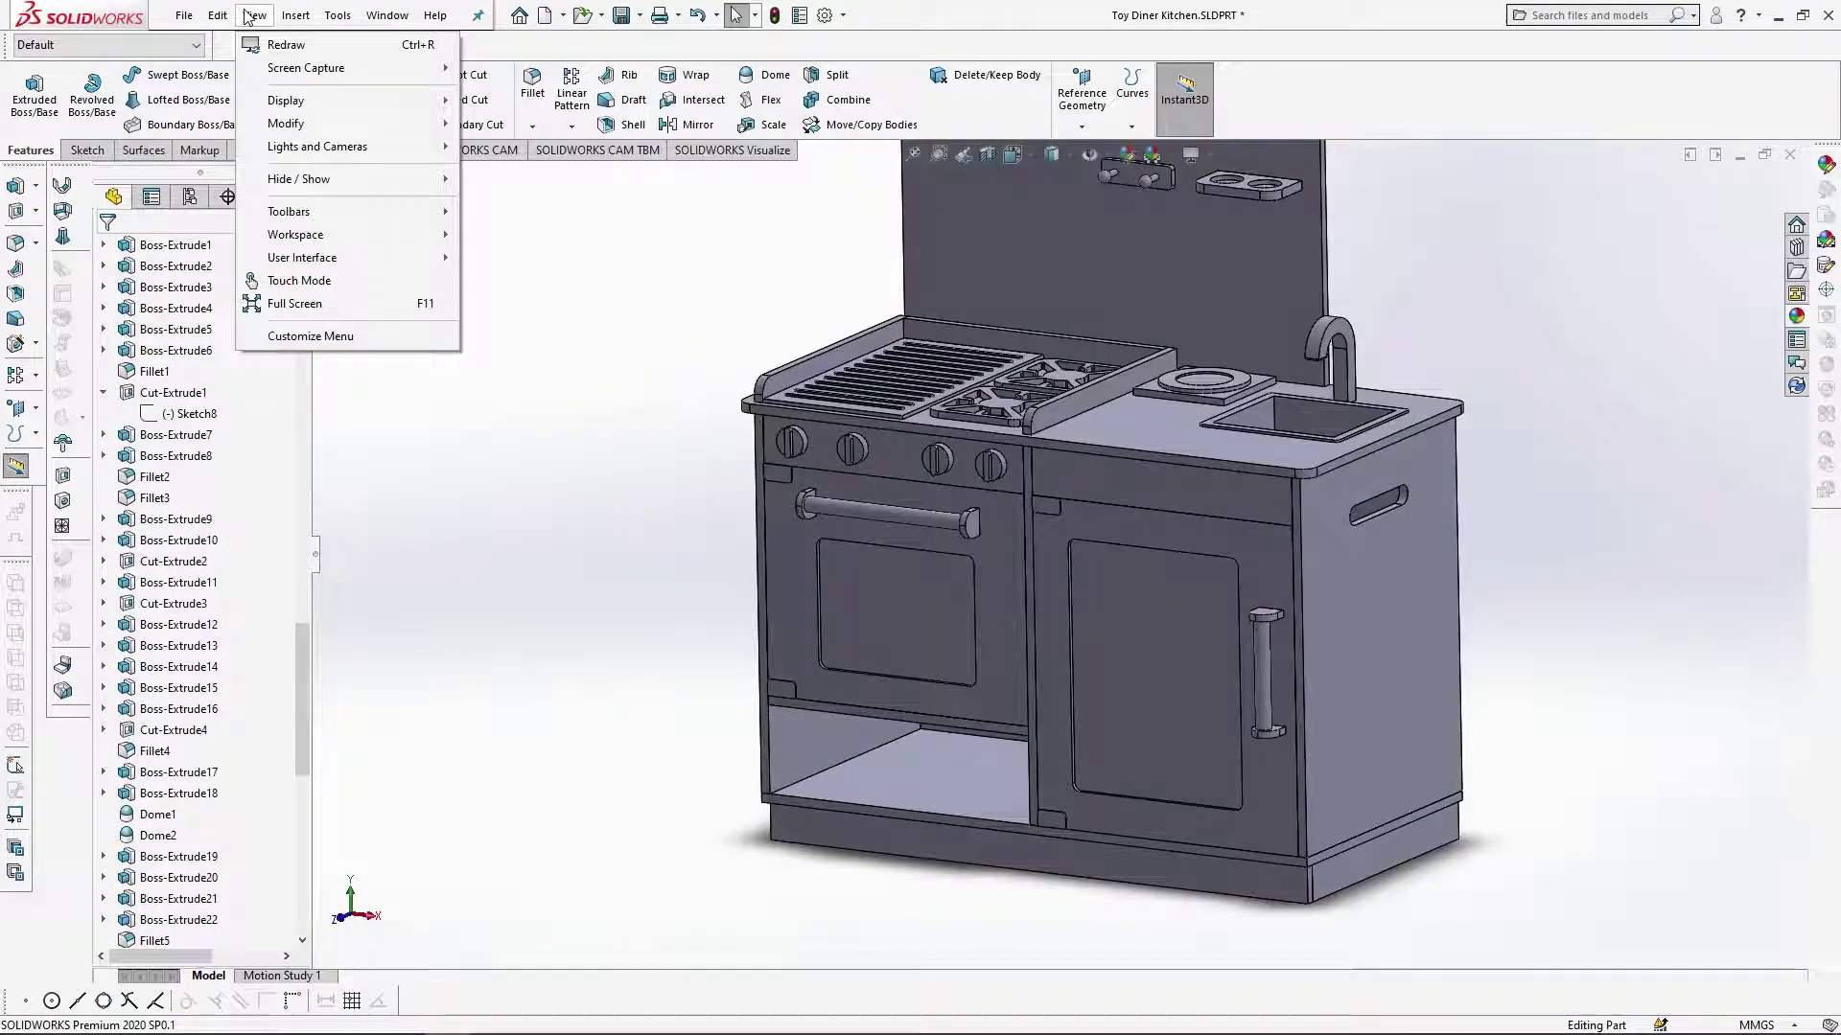
pyautogui.moveTo(290, 190)
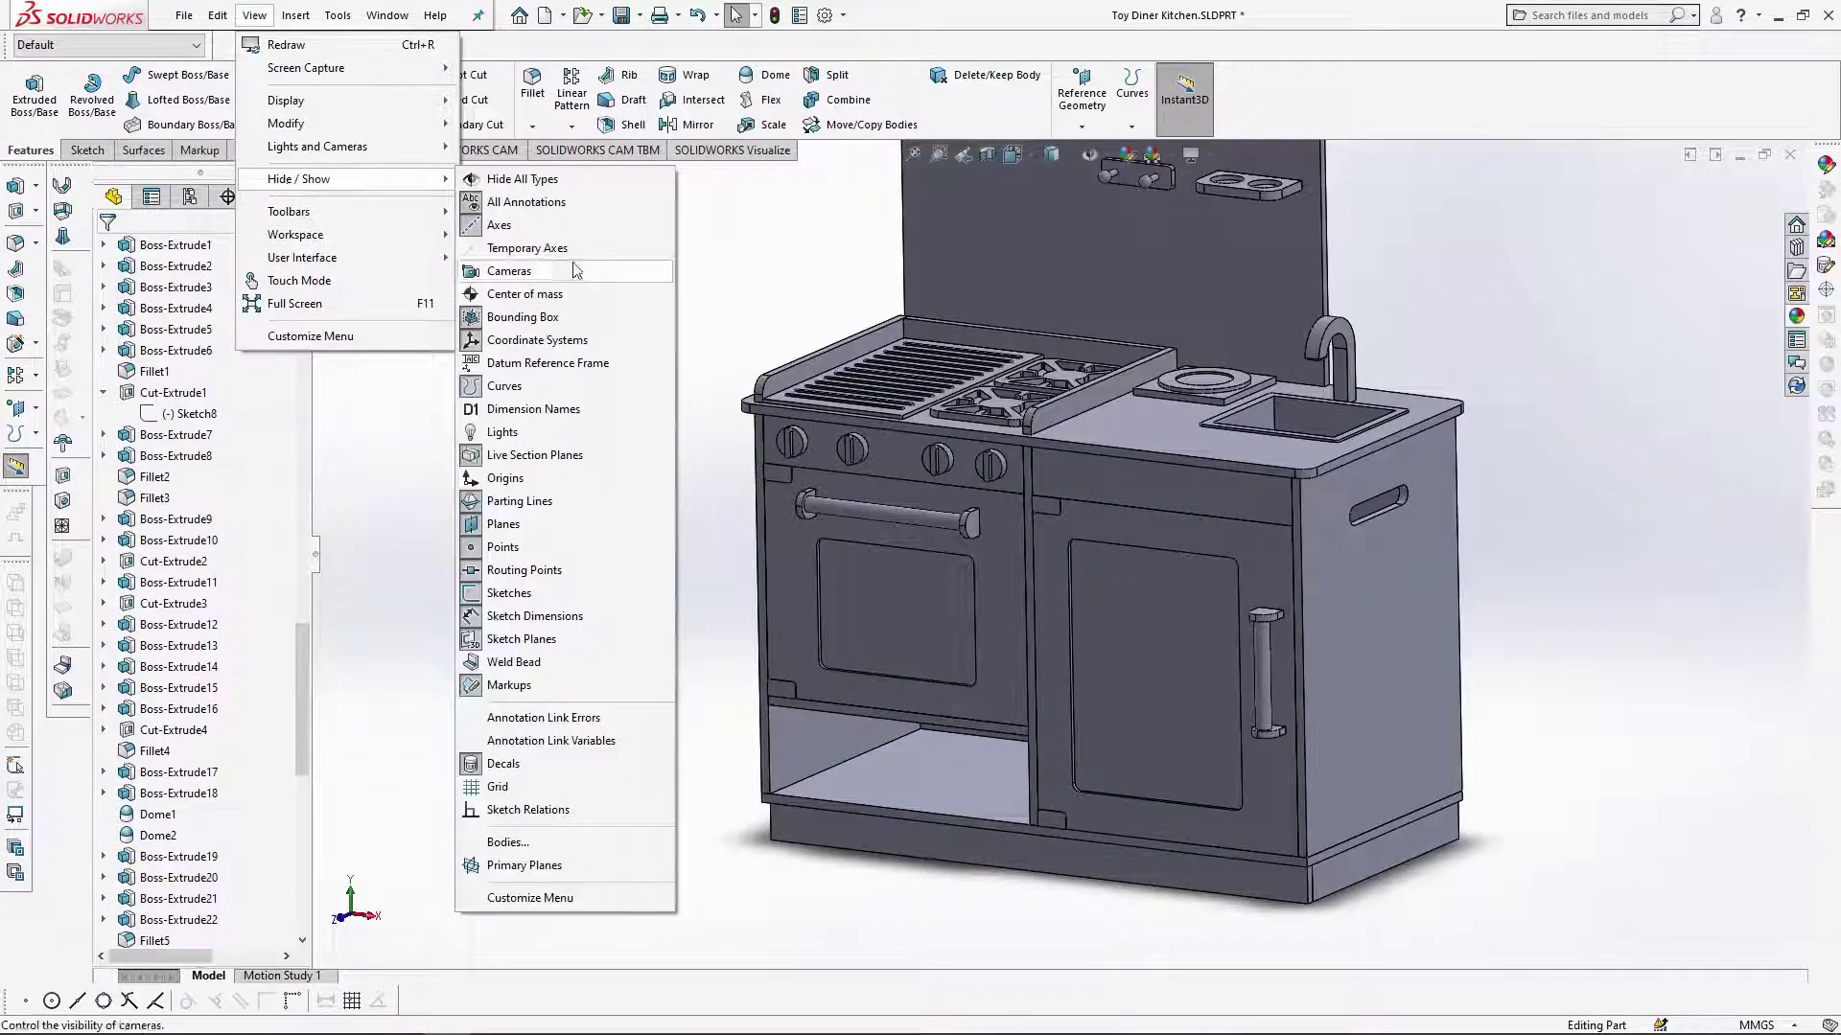
pyautogui.click(373, 668)
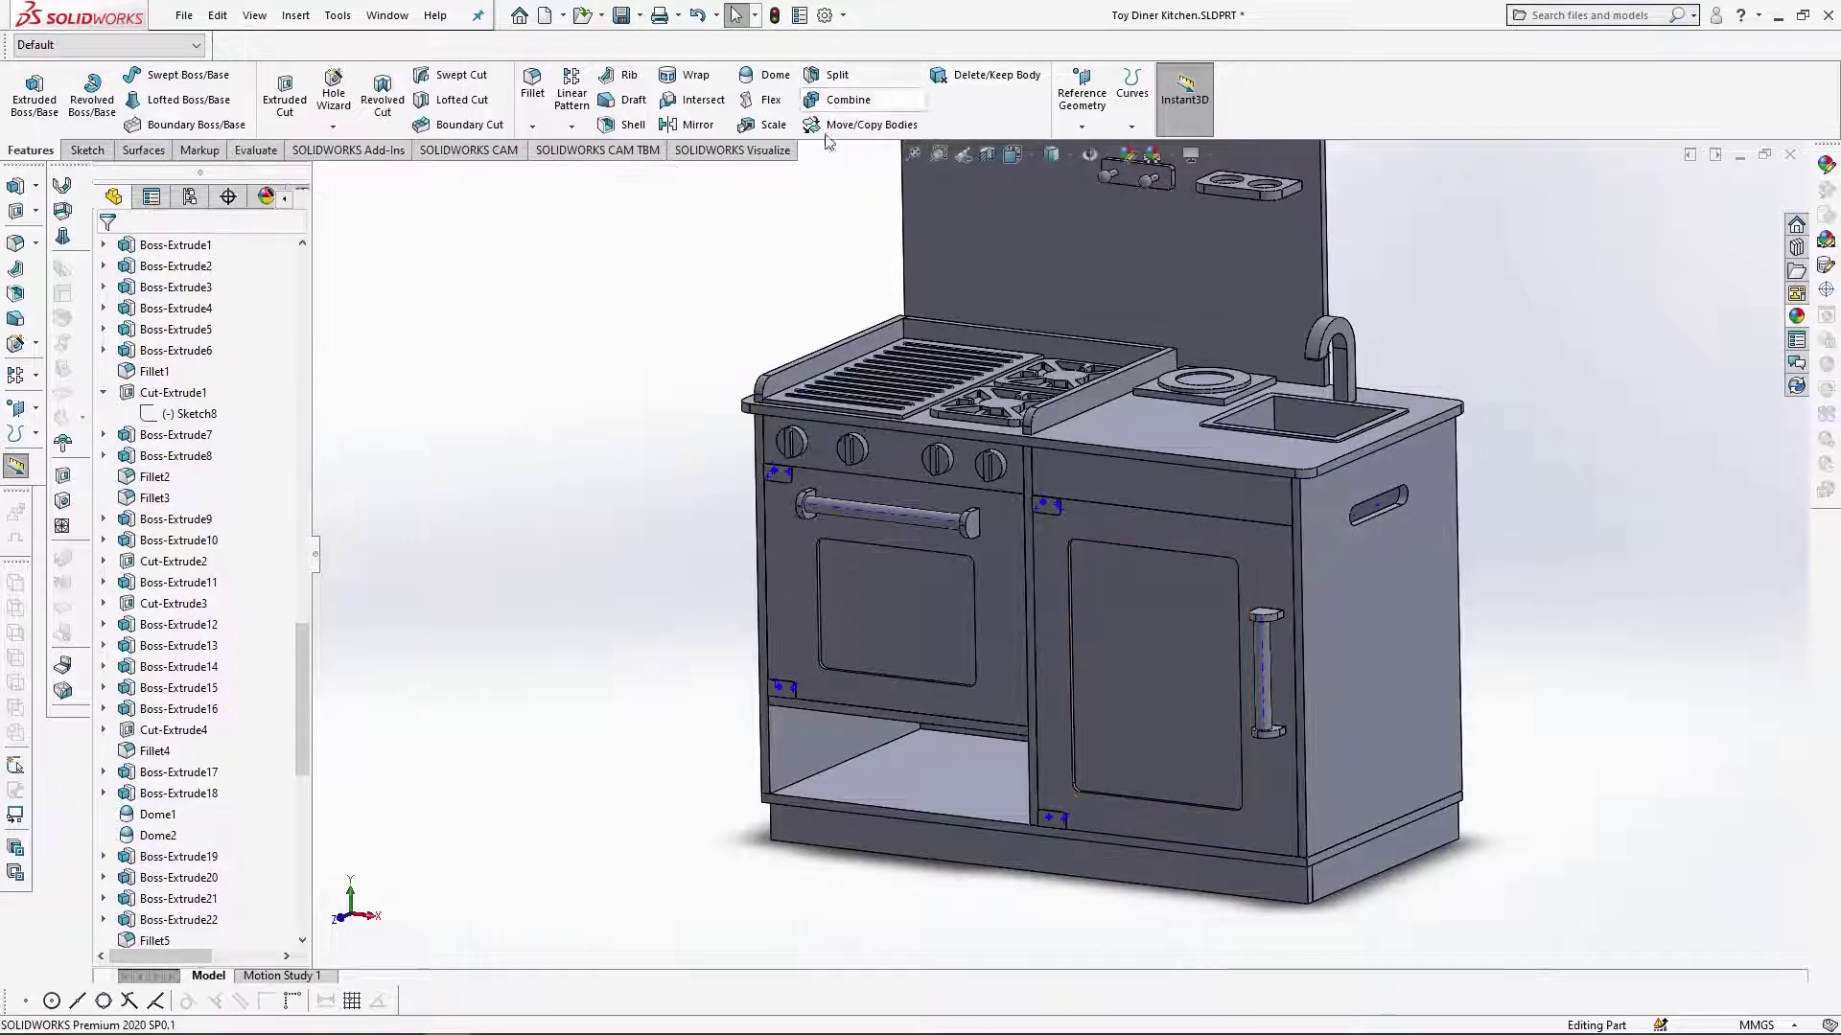
# Start Move/Copy Body on the three upper hinge bodies and three lower hinge bodies of the oven door.
pyautogui.click(860, 133)
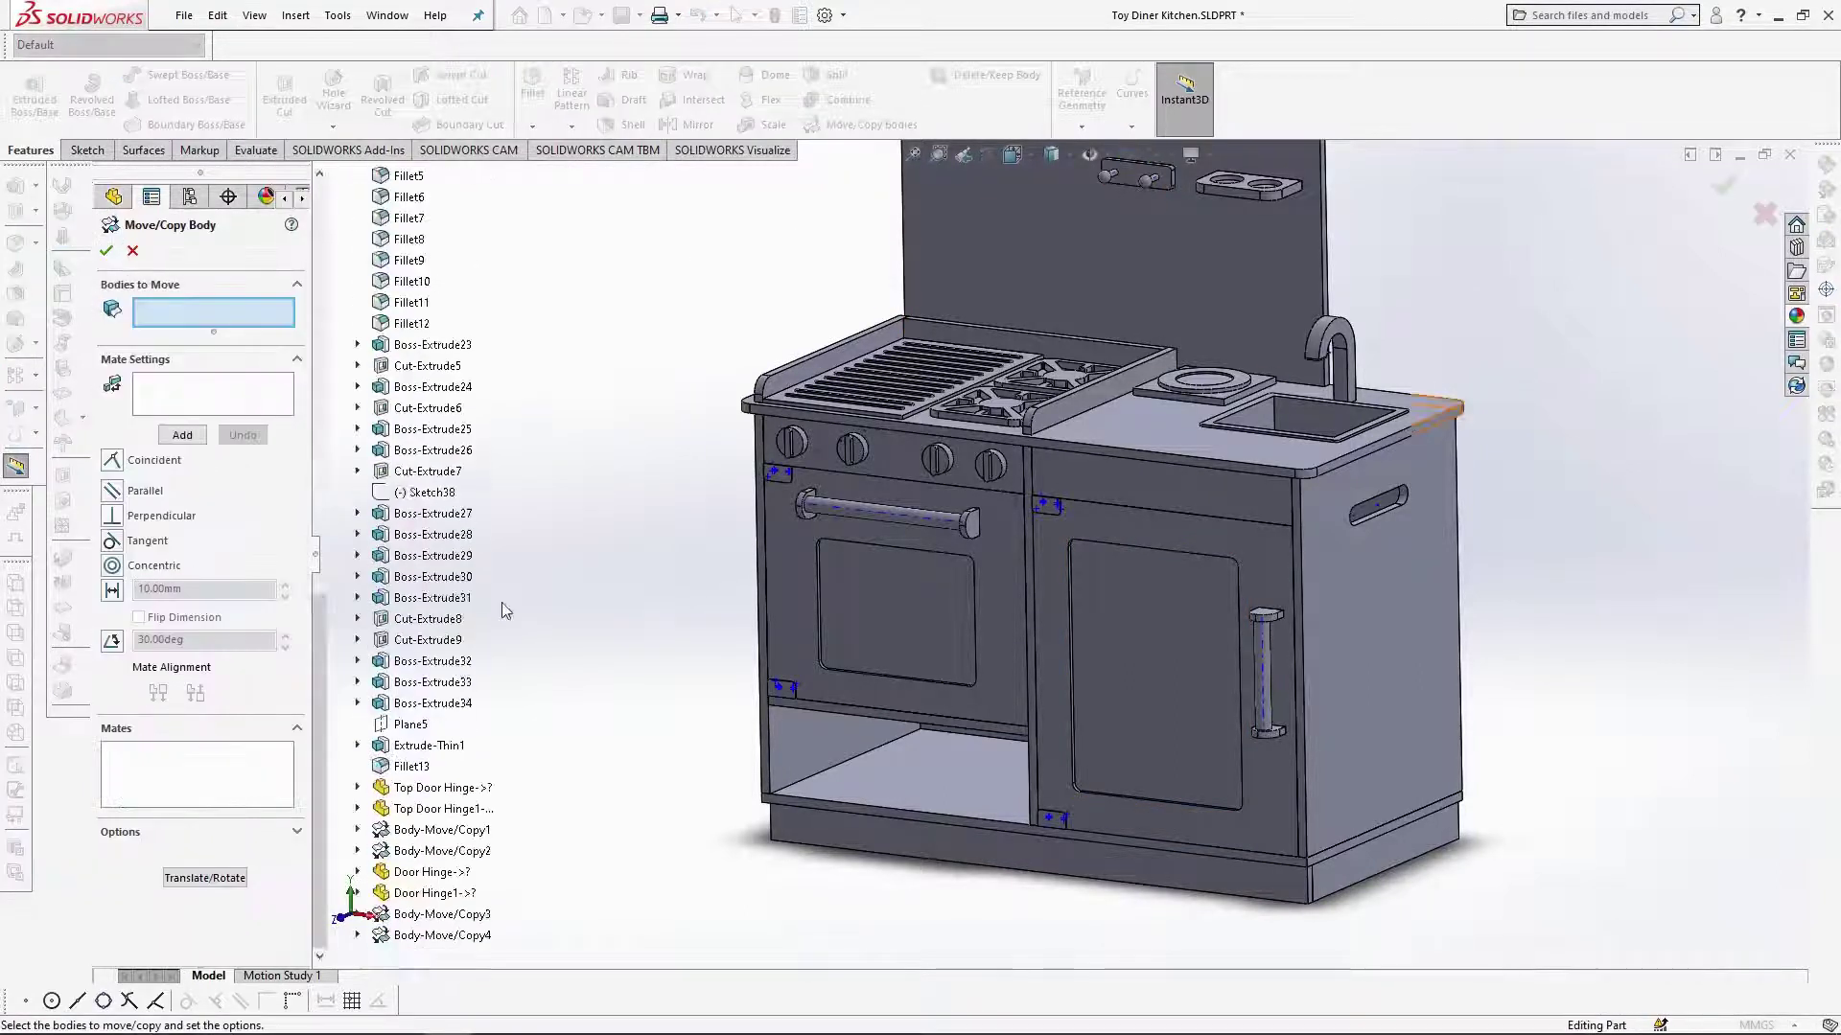
pyautogui.scroll(-13, 451, 575)
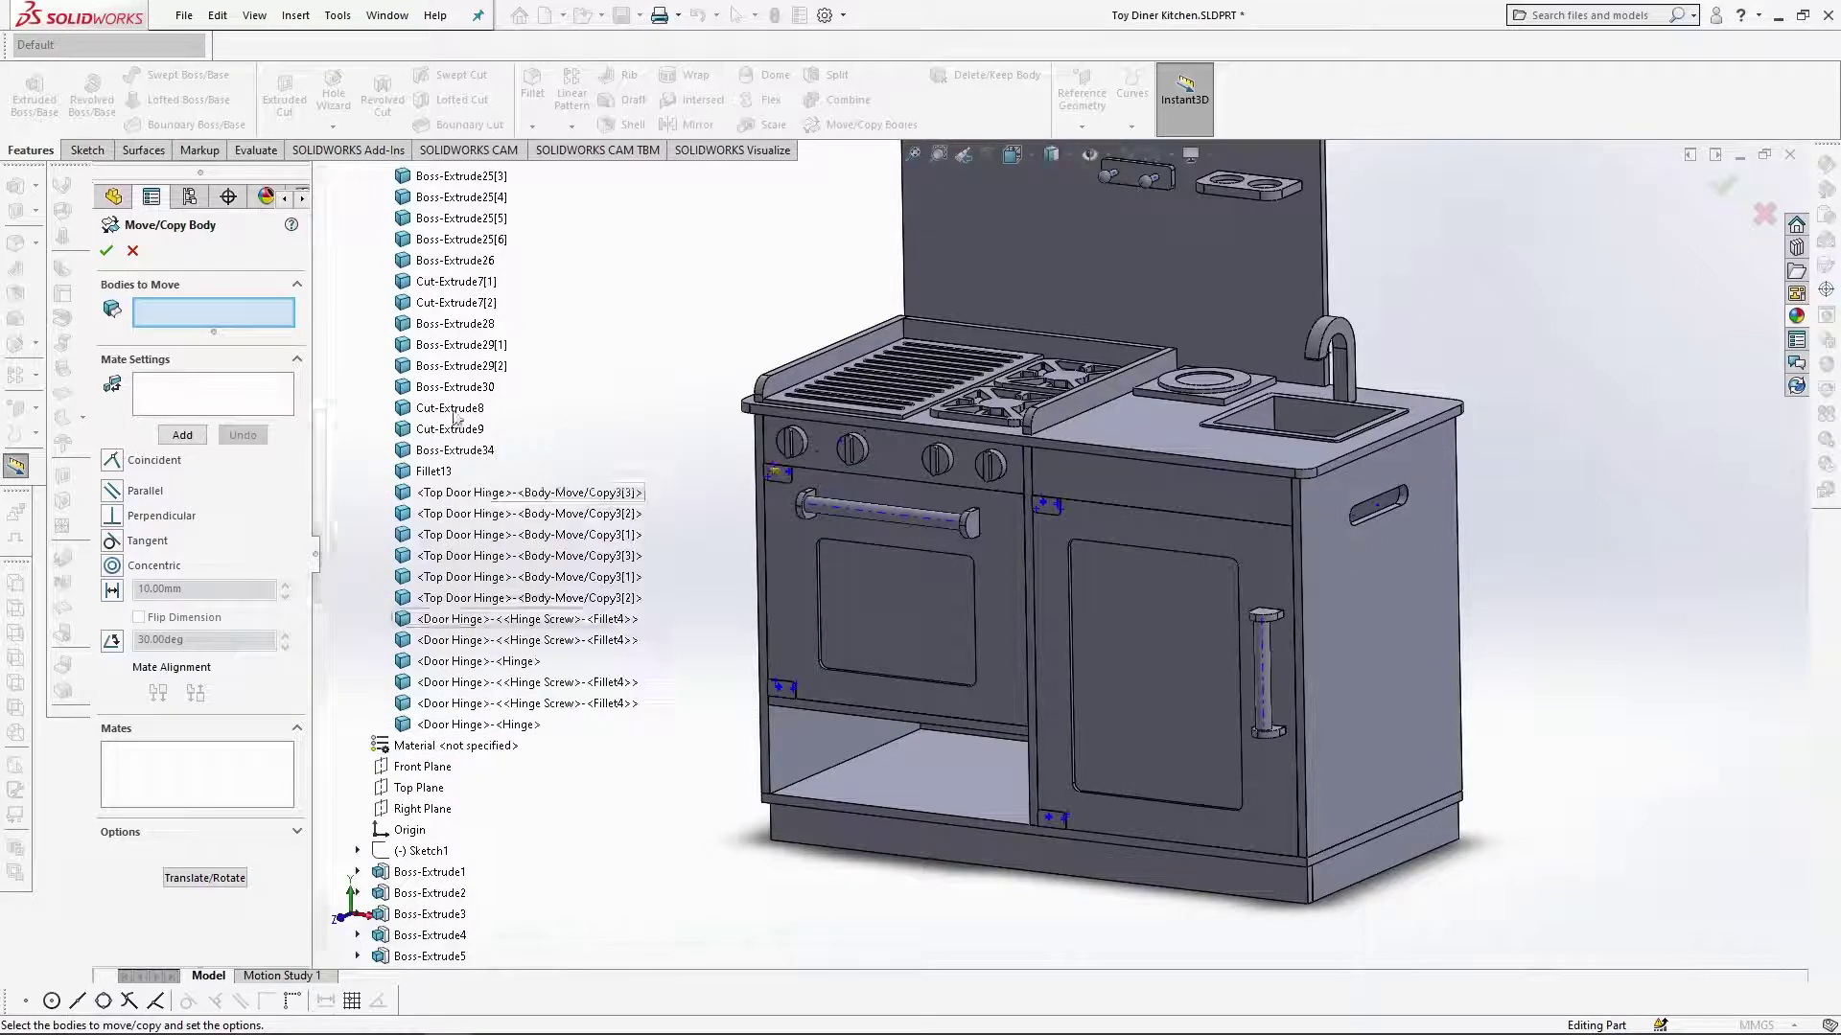
pyautogui.click(477, 493)
pyautogui.click(484, 537)
pyautogui.click(484, 620)
pyautogui.click(484, 641)
pyautogui.click(484, 662)
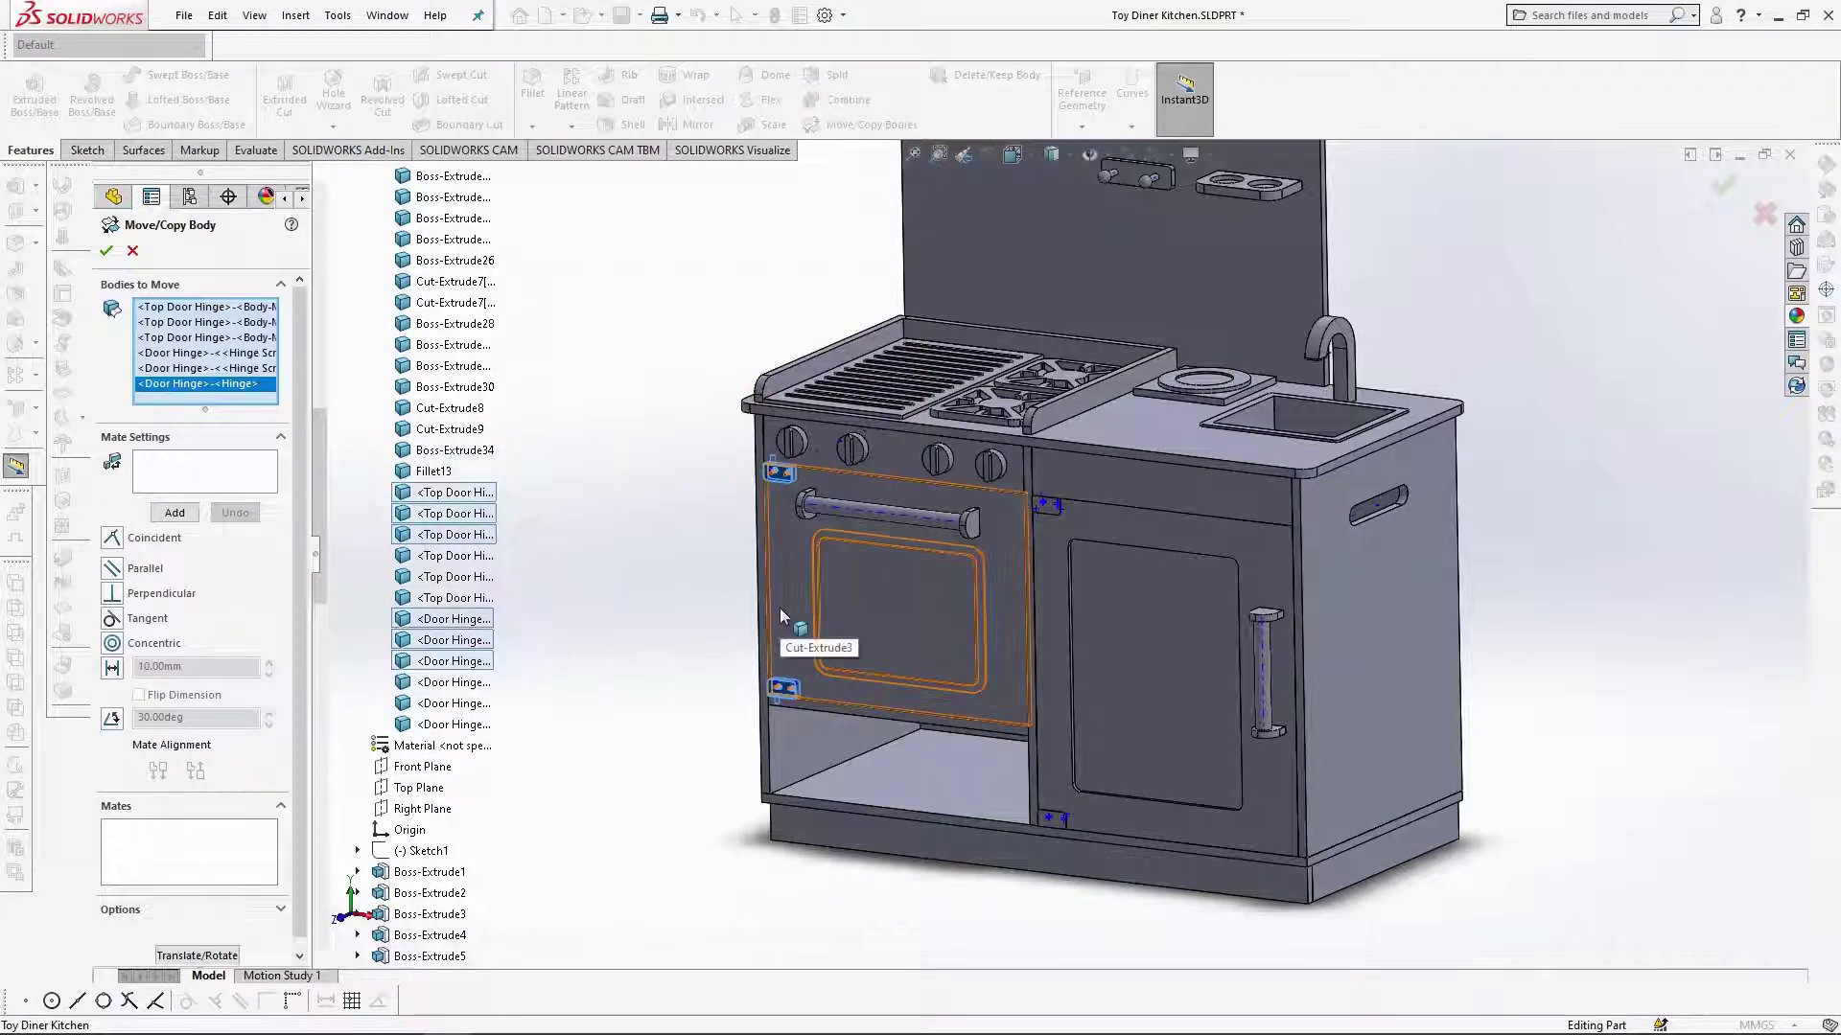
# Add the oven door panel, its window body and the three door handle bodies to the bodies being moved.
pyautogui.click(779, 607)
pyautogui.click(878, 602)
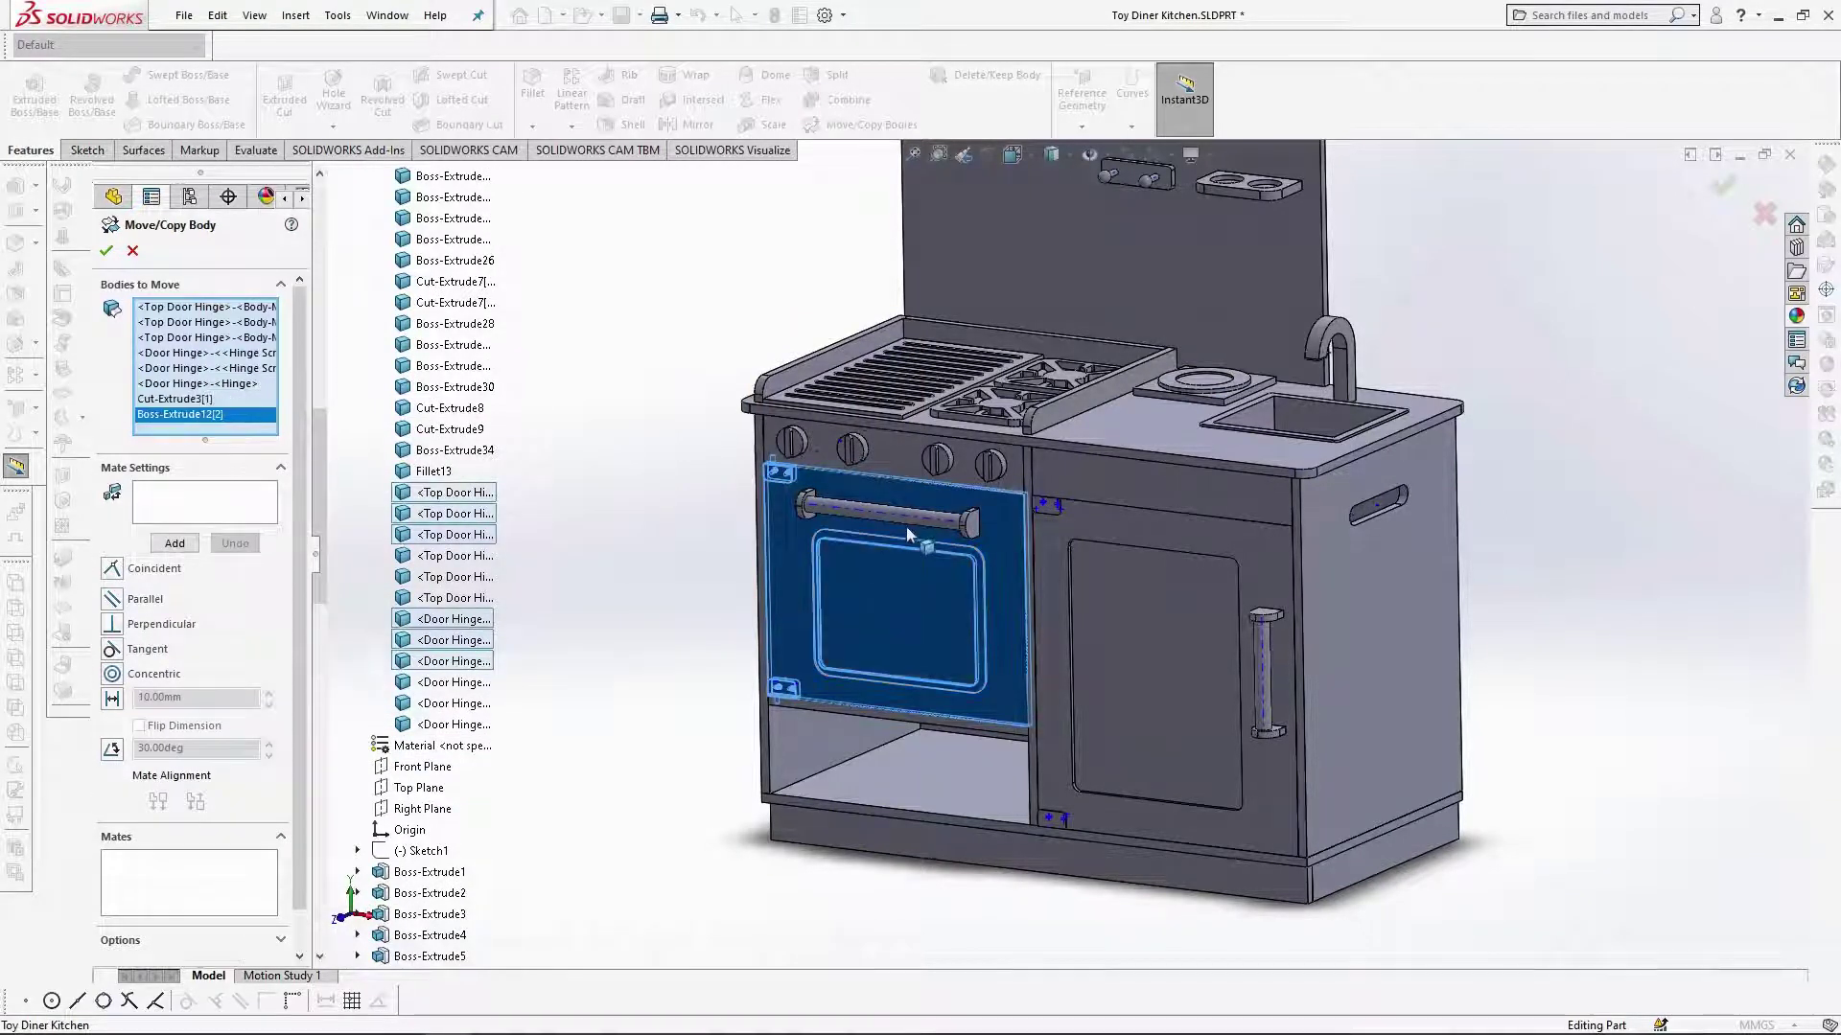
pyautogui.scroll(-3, 905, 526)
pyautogui.click(757, 504)
pyautogui.click(911, 508)
pyautogui.click(1045, 525)
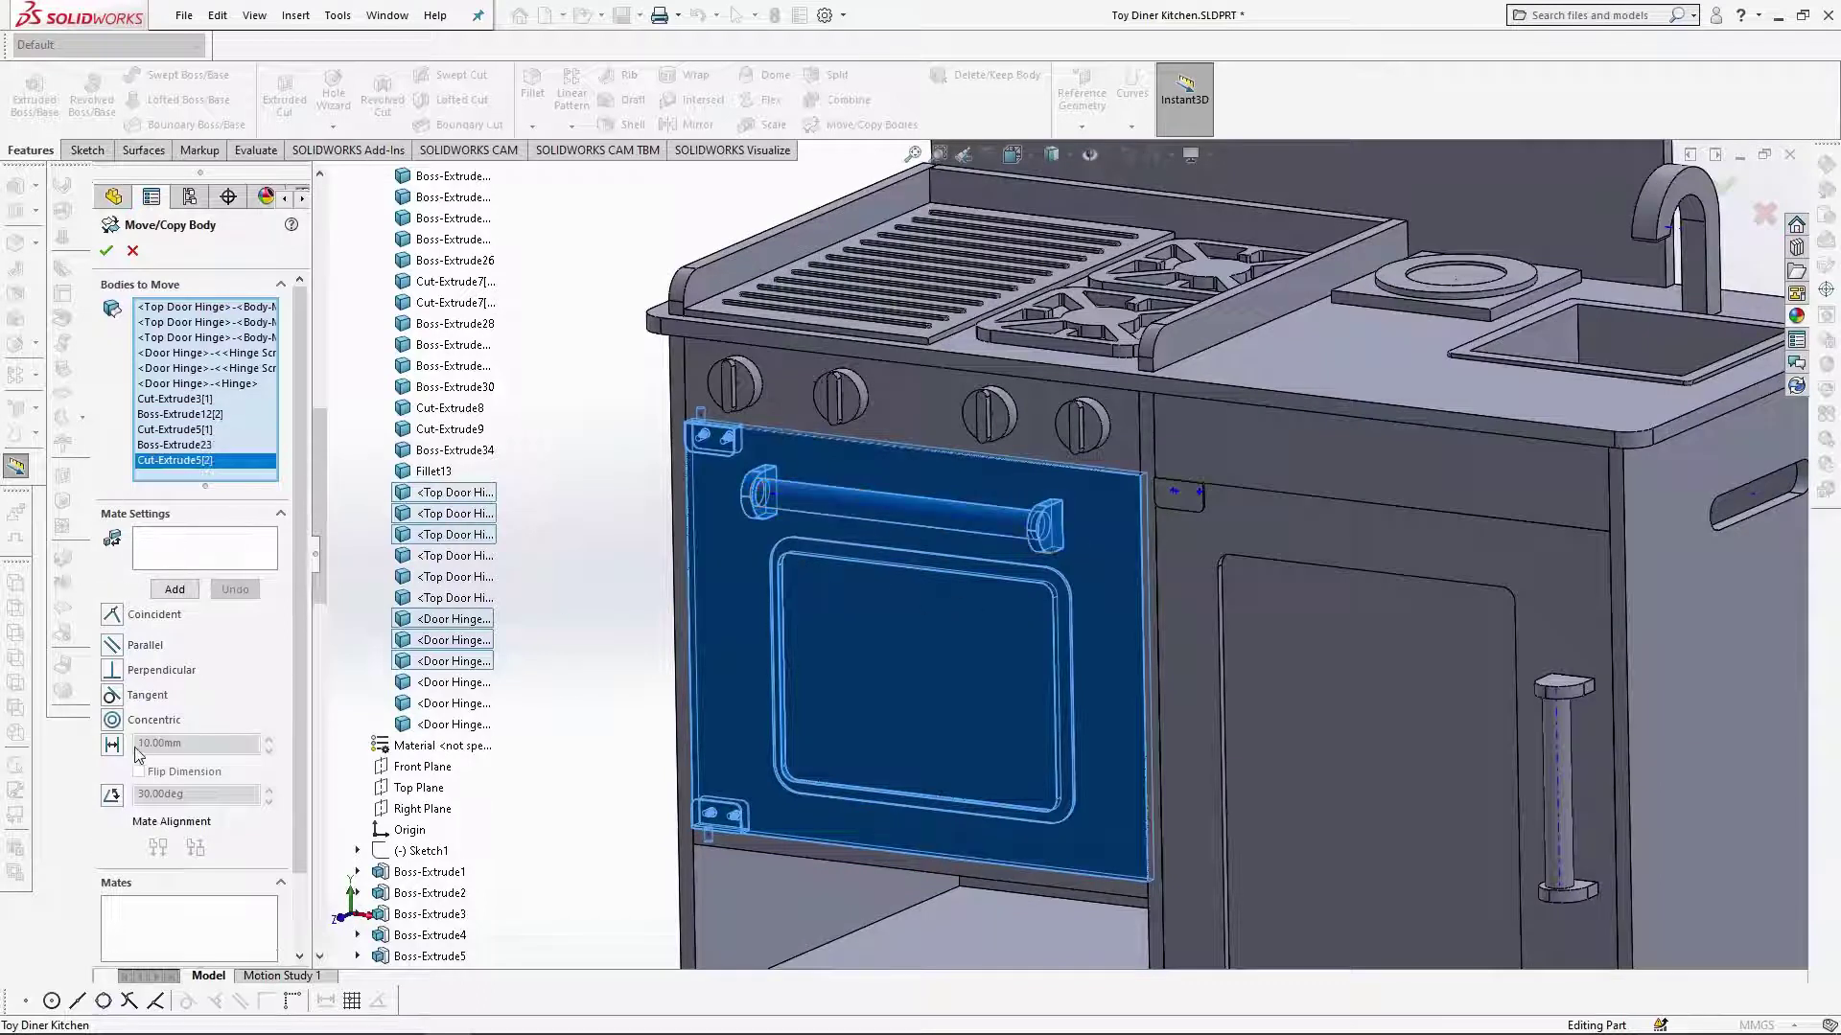
# Rotate the selected bodies about the temporary axis of the upper hinge pin to swing the oven door open.
pyautogui.scroll(-2, 137, 754)
pyautogui.click(197, 943)
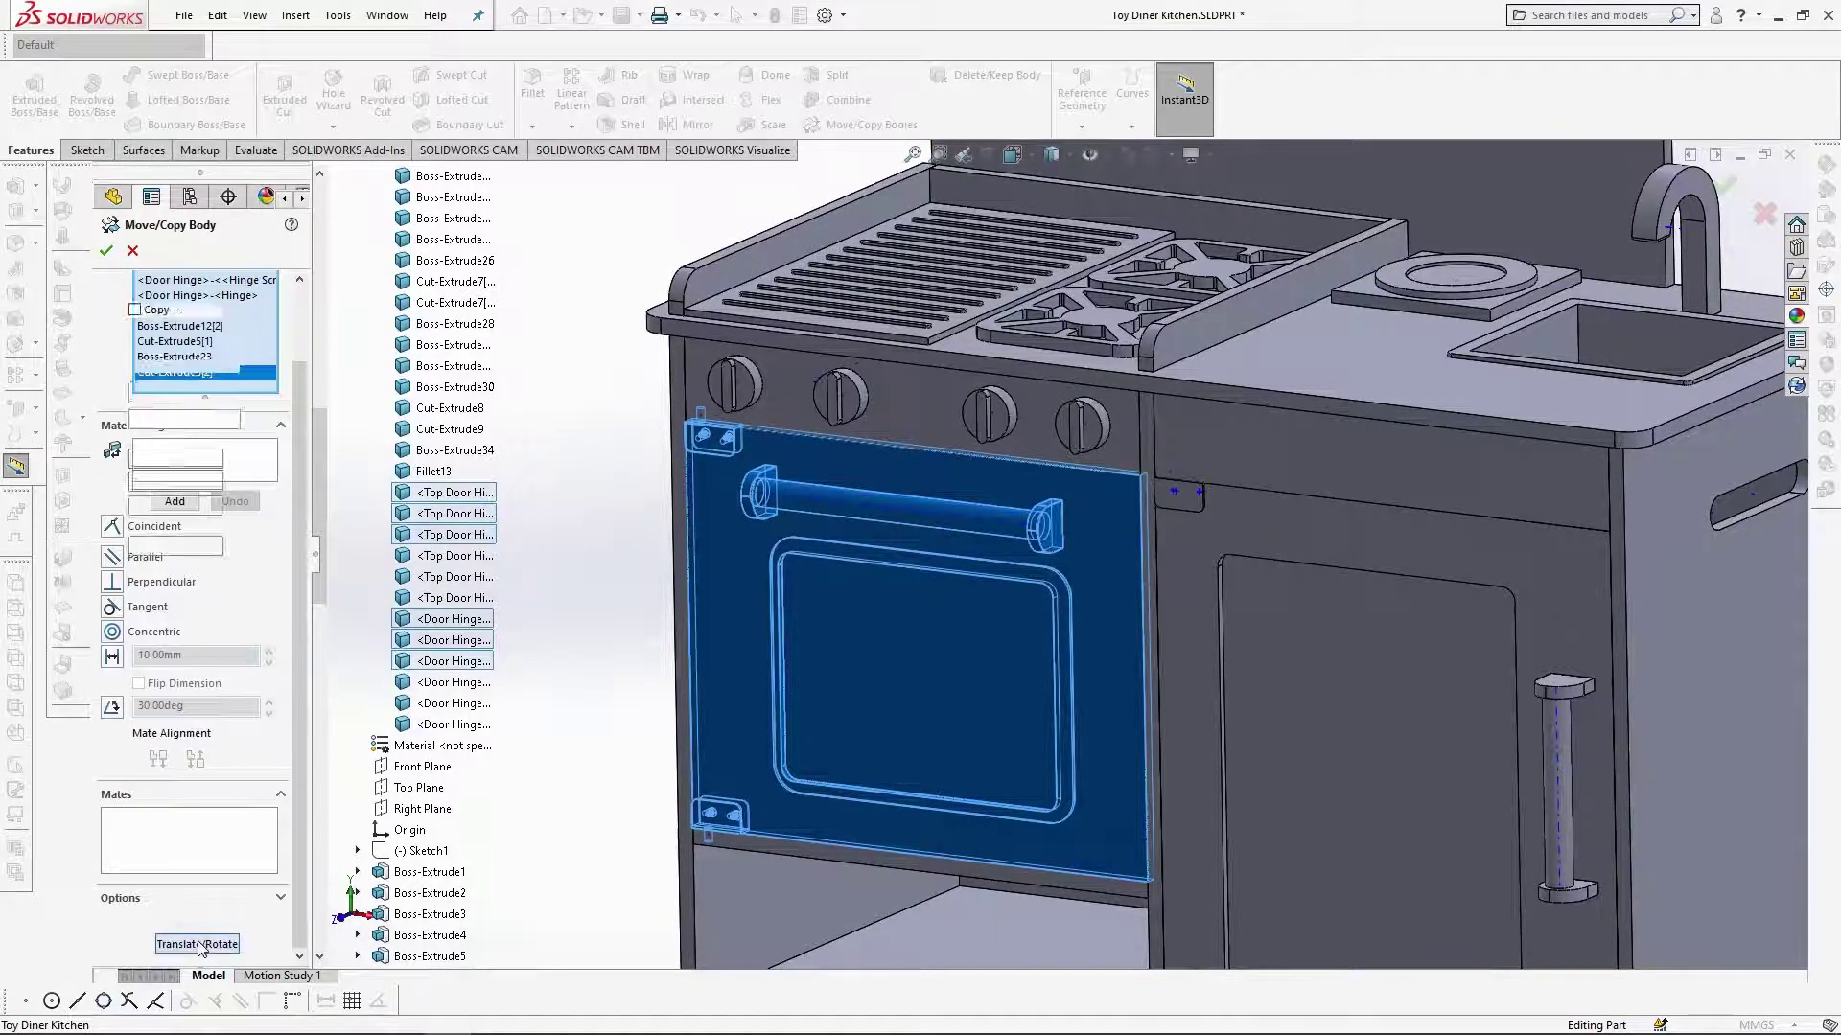
pyautogui.click(296, 673)
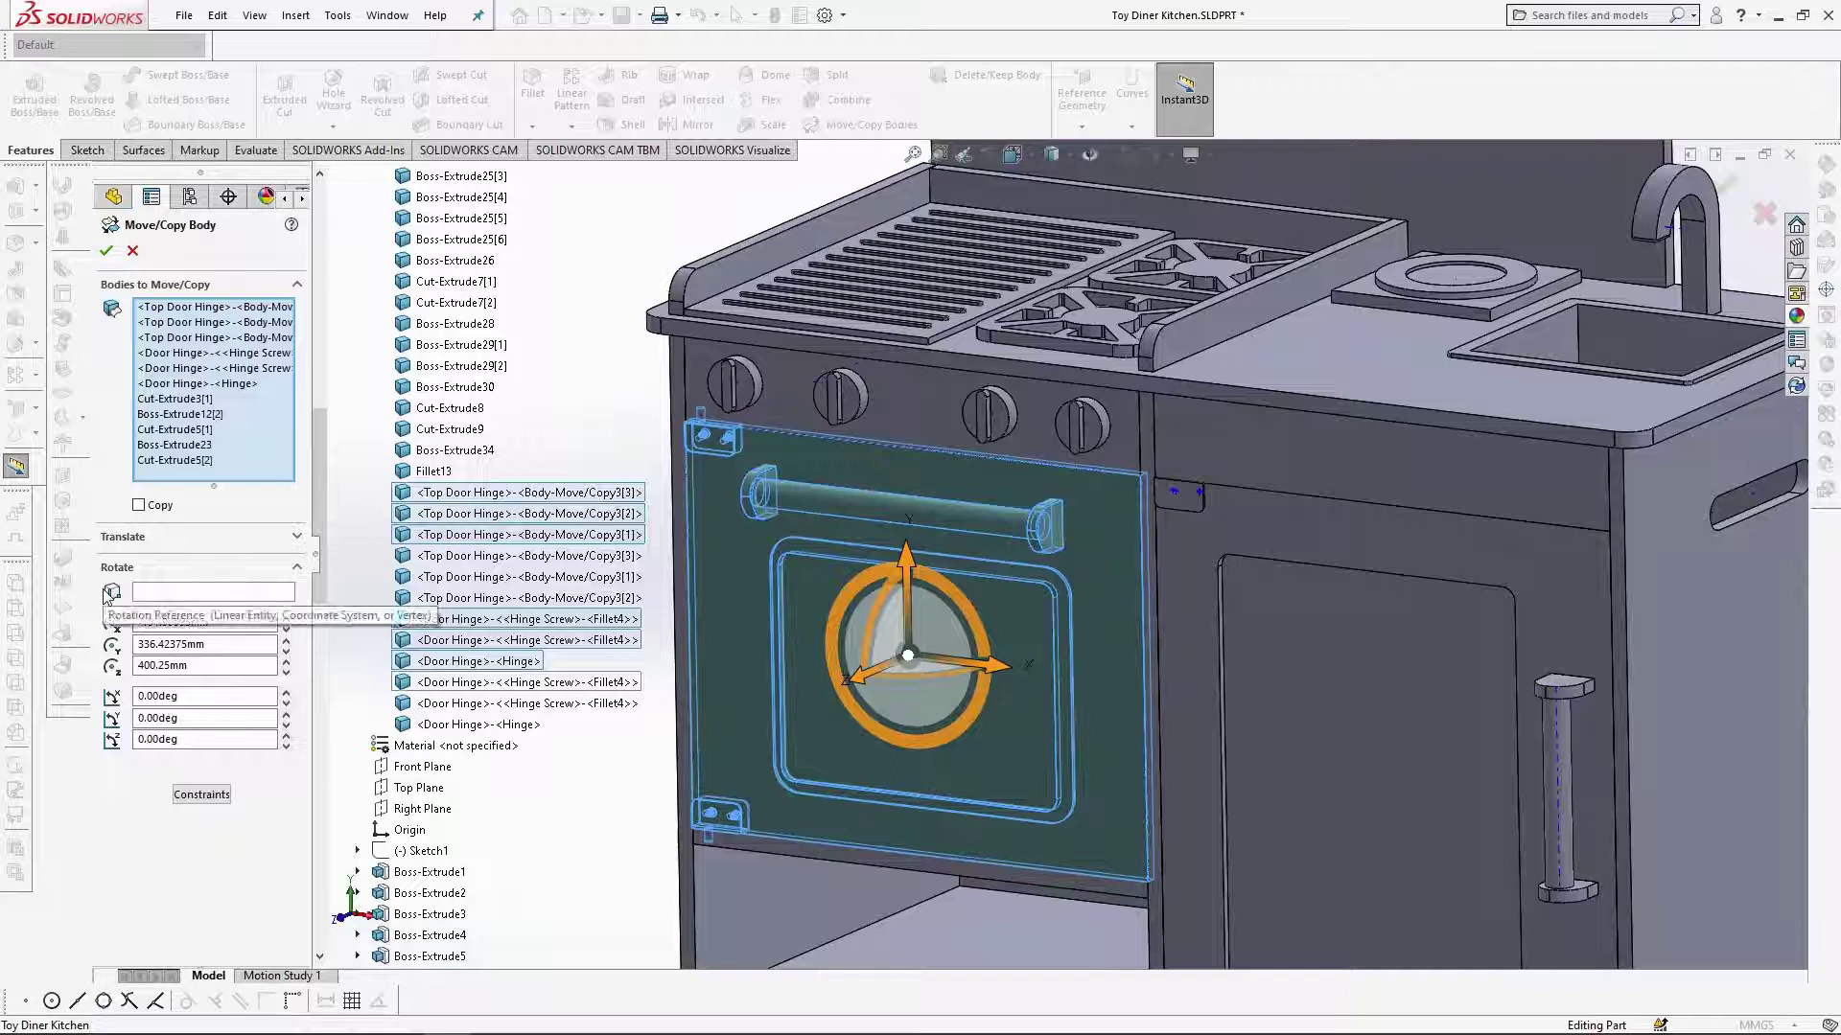
pyautogui.scroll(-3, 772, 441)
pyautogui.scroll(-4, 771, 441)
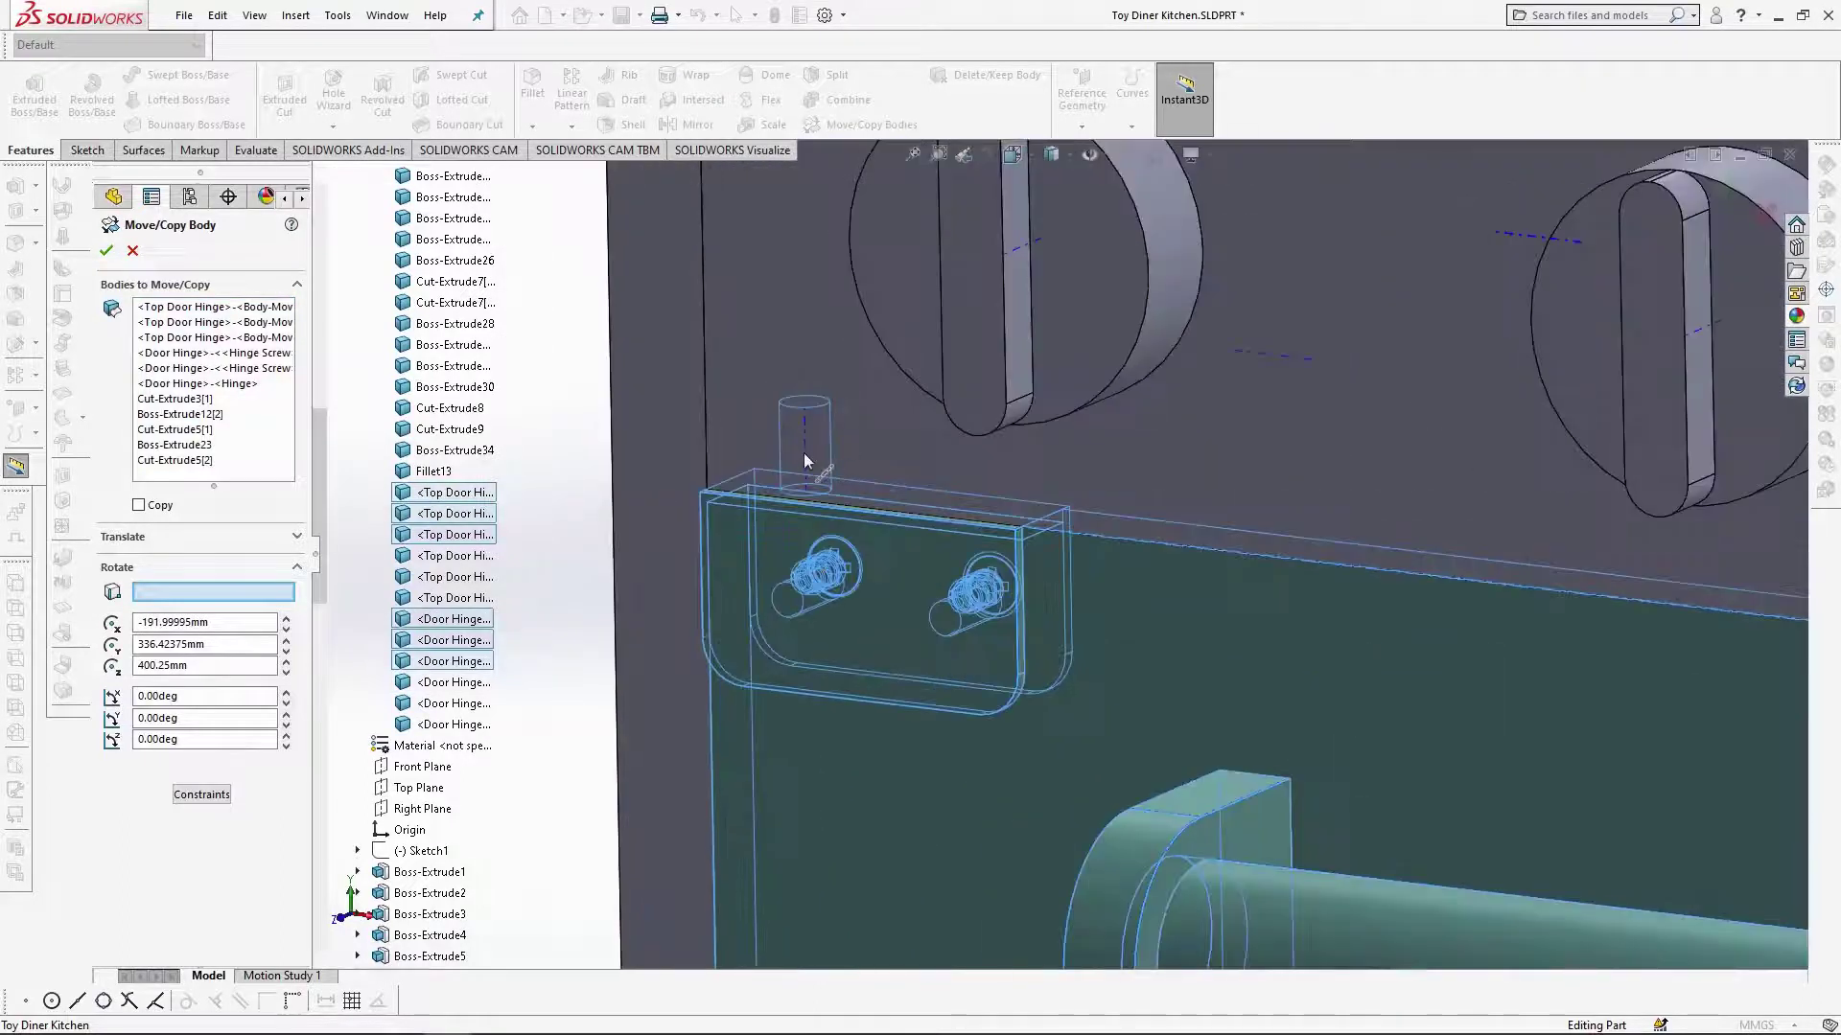
pyautogui.click(804, 452)
pyautogui.scroll(8, 1327, 629)
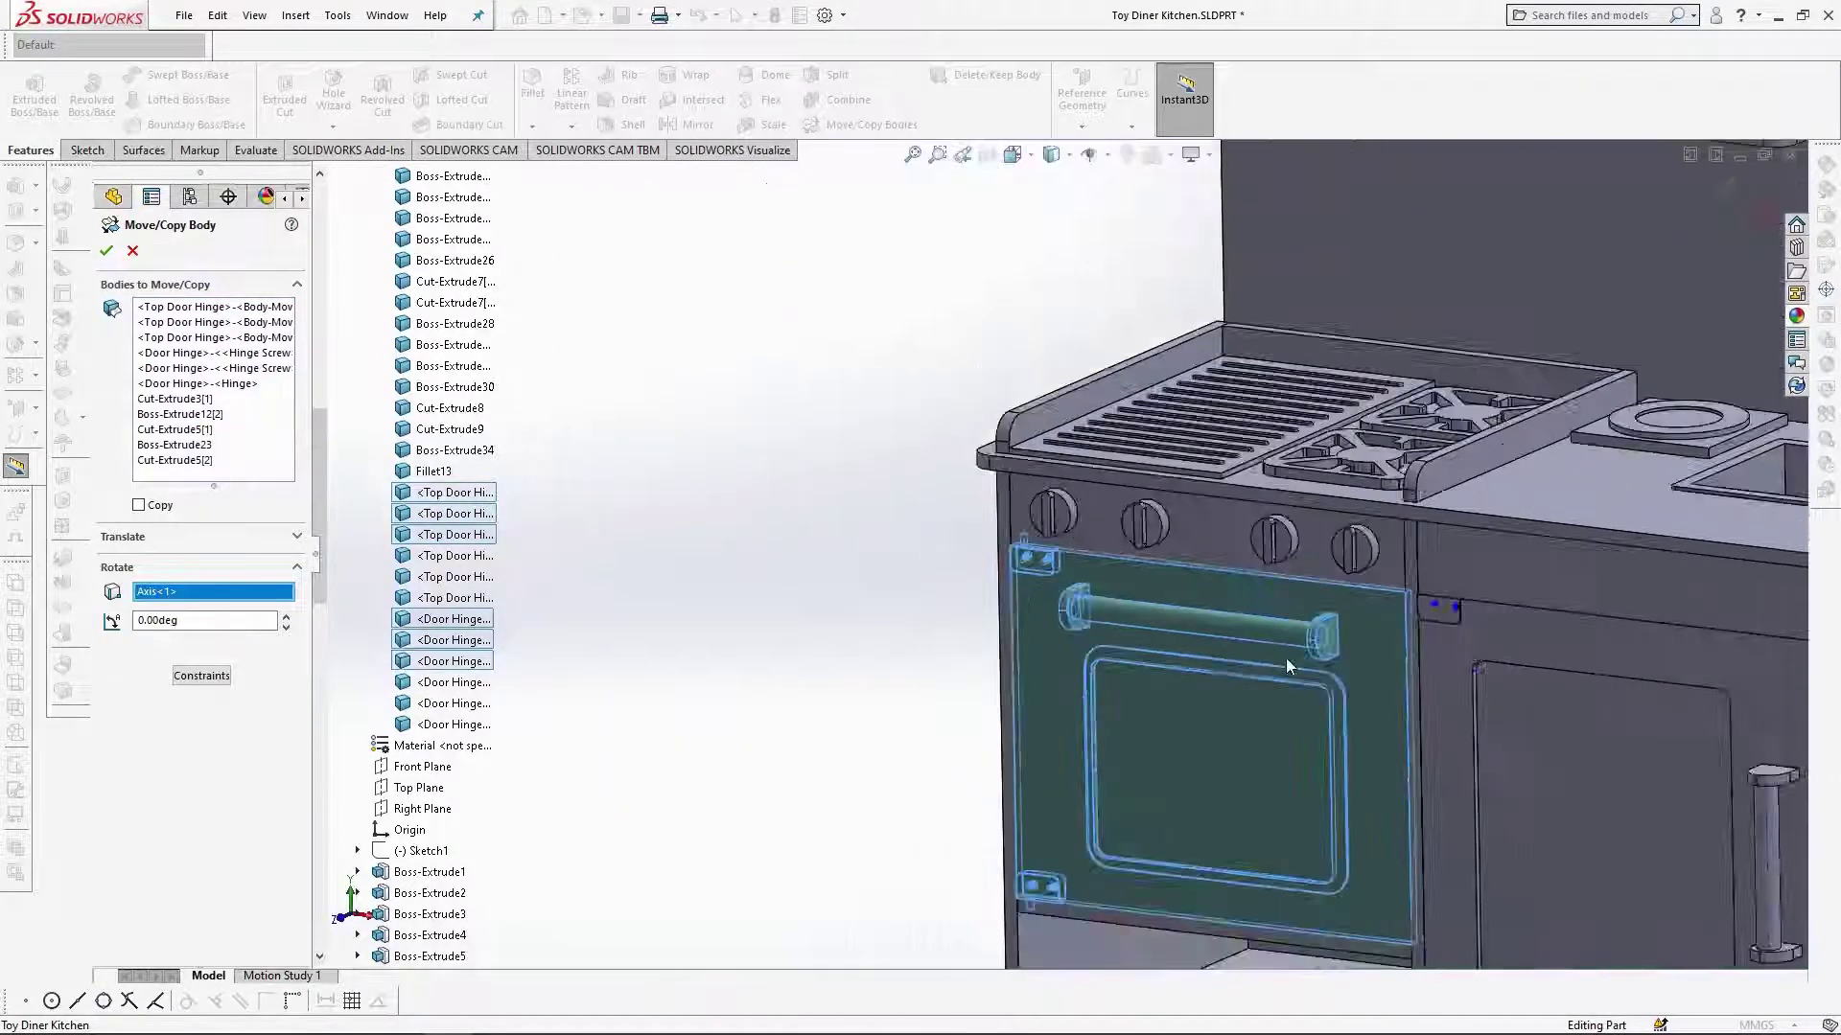
pyautogui.scroll(2, 1286, 661)
pyautogui.click(286, 617)
pyautogui.moveTo(287, 621); pyautogui.dragTo(287, 621)
pyautogui.click(106, 251)
# Roll the model back to before the body move that opens the oven door.
pyautogui.scroll(3, 1090, 619)
pyautogui.moveTo(1089, 619)
pyautogui.mouseDown(button='middle')
pyautogui.moveTo(1112, 537)
pyautogui.moveTo(1221, 547)
pyautogui.moveTo(1100, 658)
pyautogui.moveTo(1095, 634)
pyautogui.mouseUp(button='middle')
pyautogui.scroll(-4, 1277, 558)
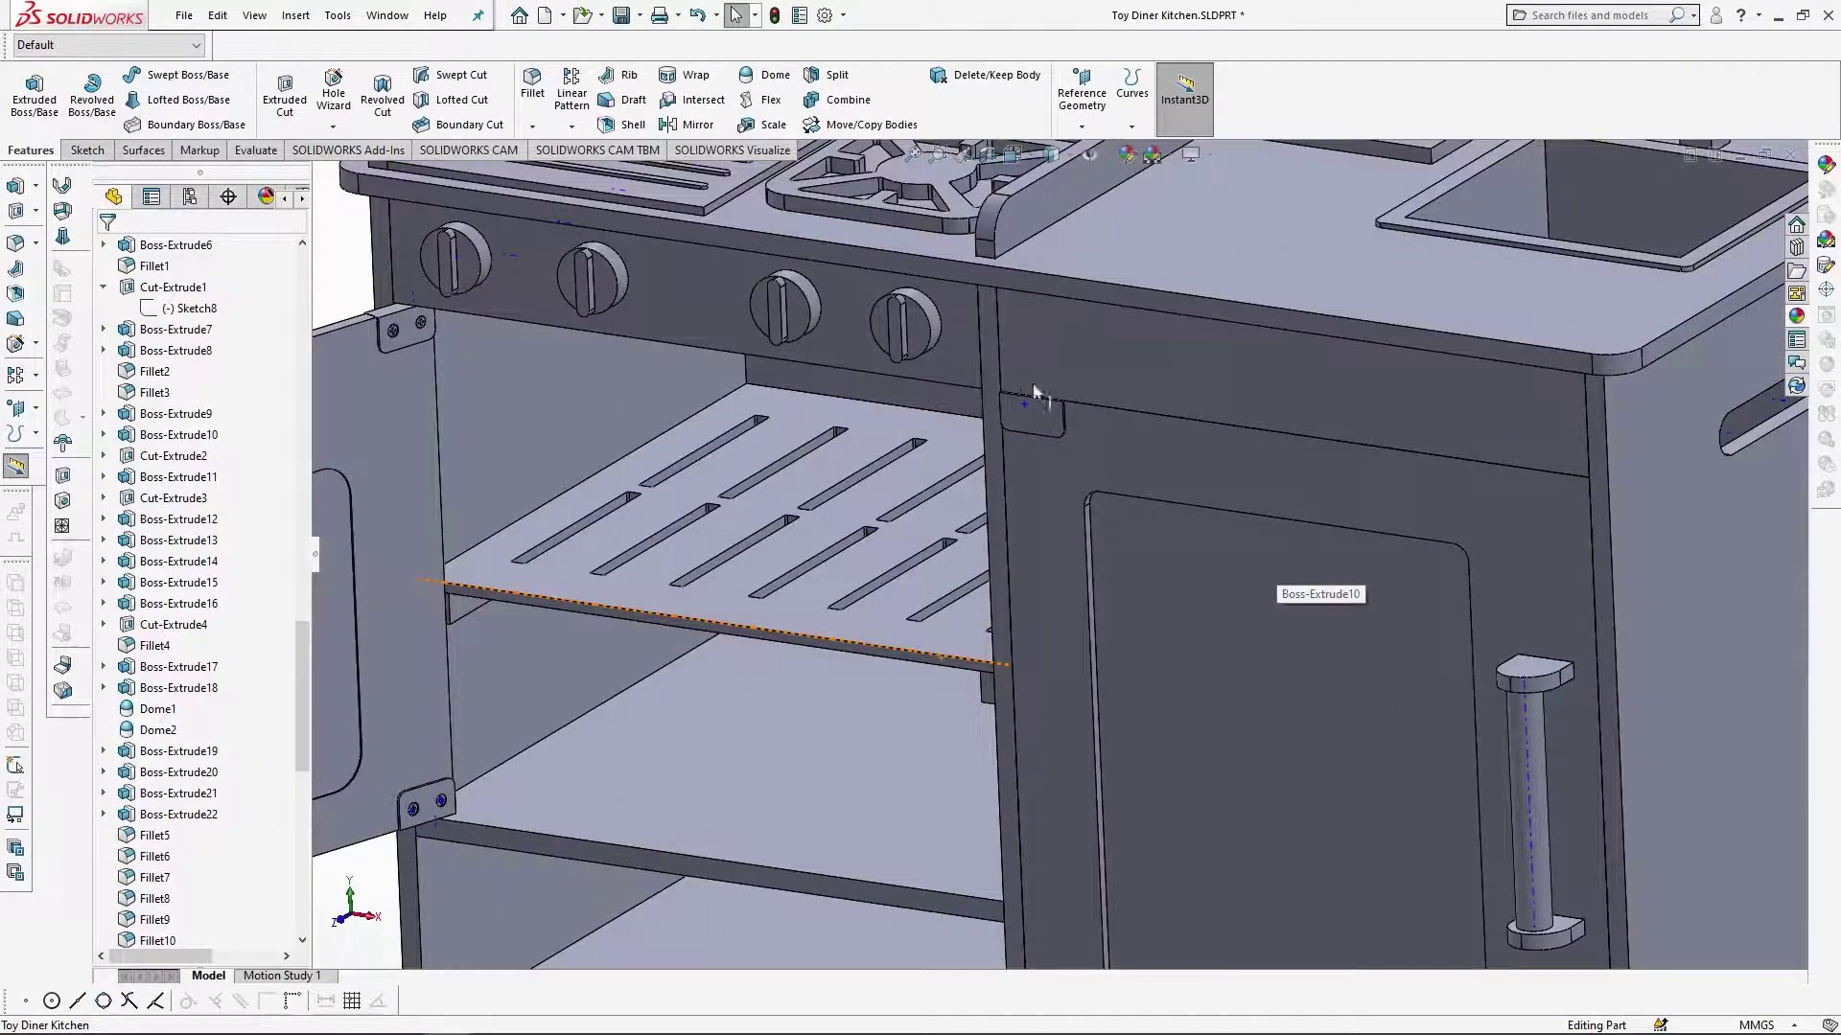
pyautogui.scroll(-4, 1033, 386)
pyautogui.scroll(8, 973, 587)
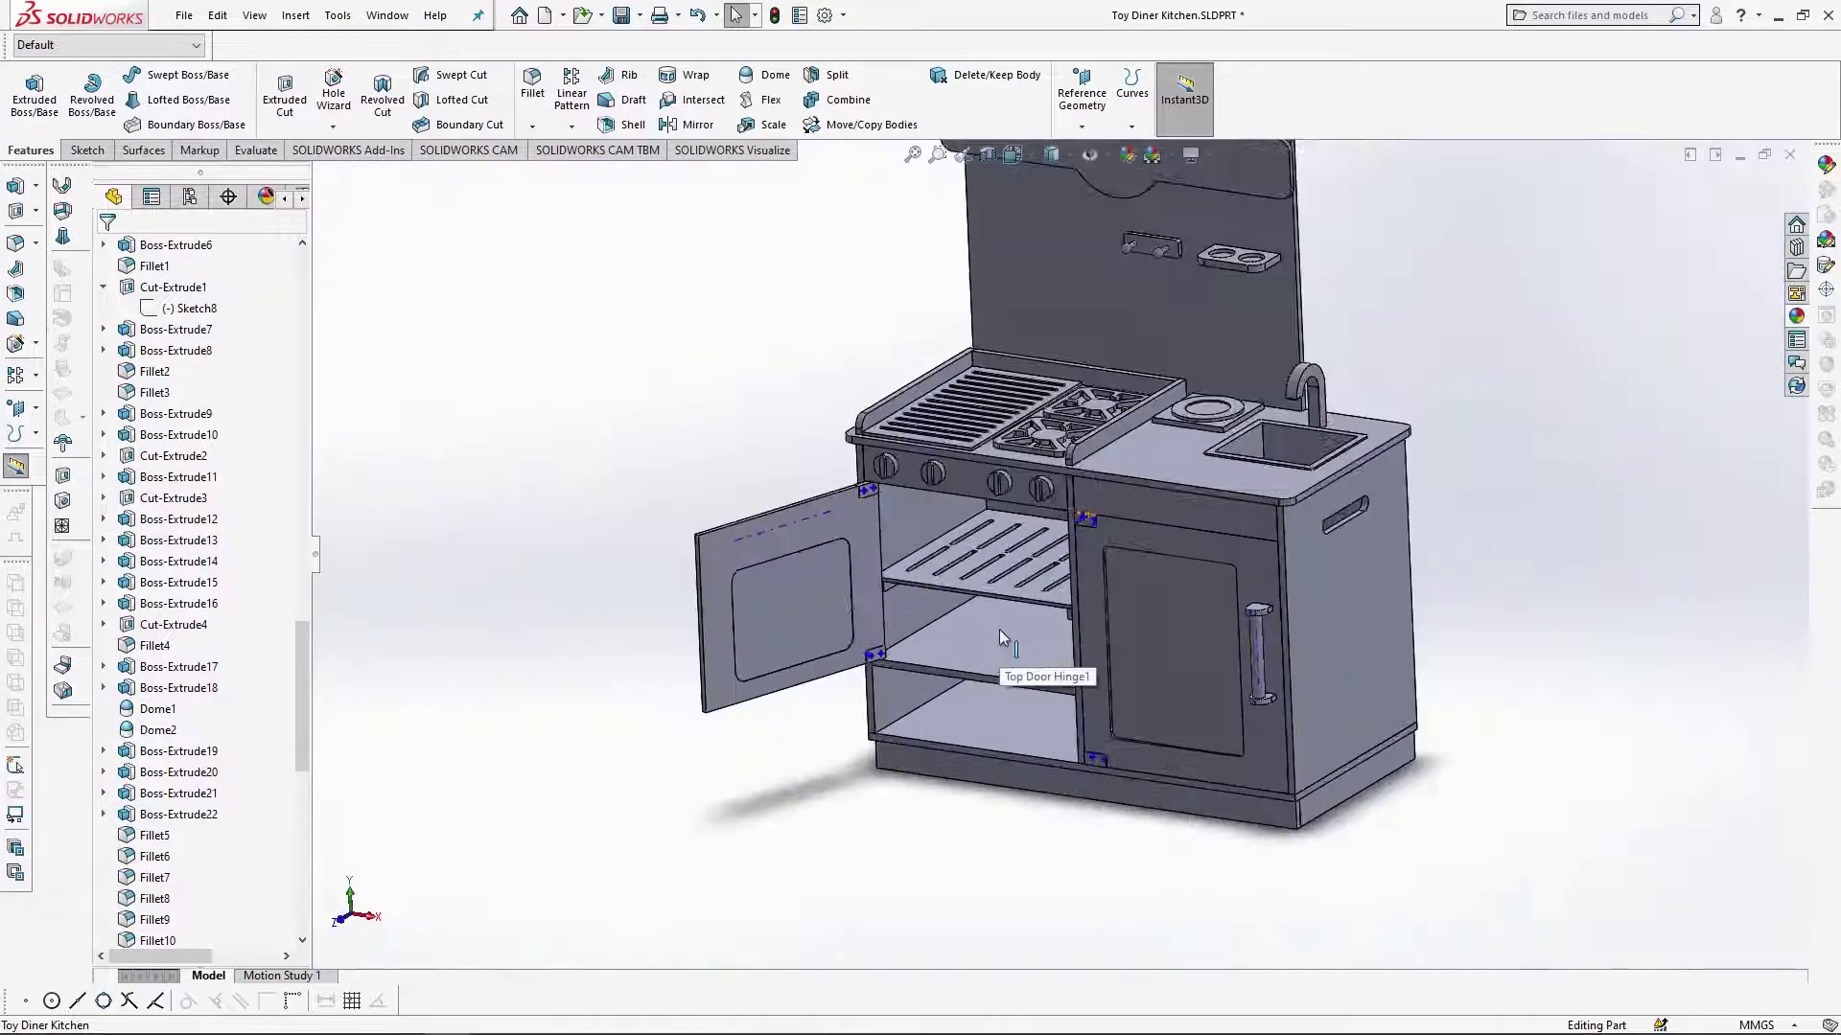
pyautogui.moveTo(999, 629)
pyautogui.mouseDown(button='middle')
pyautogui.moveTo(1022, 581)
pyautogui.moveTo(1016, 602)
pyautogui.mouseUp(button='middle')
pyautogui.moveTo(301, 753); pyautogui.dragTo(285, 918)
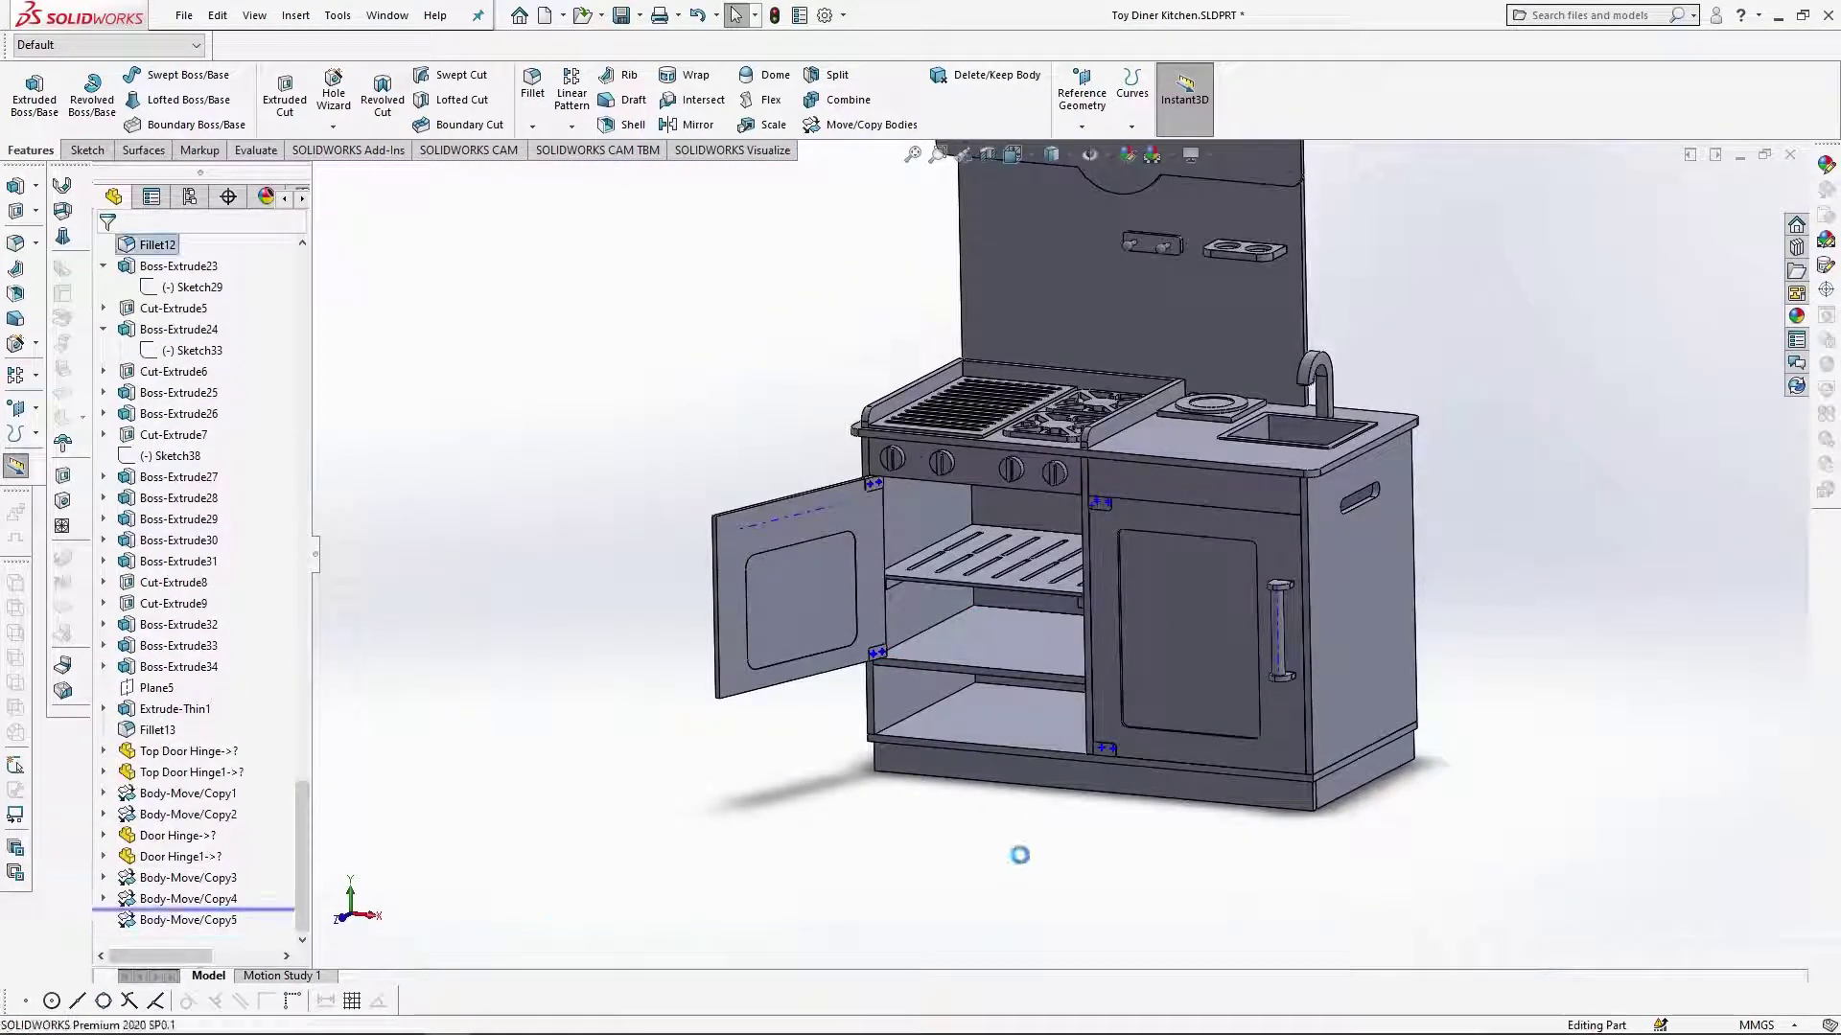
pyautogui.scroll(3, 1223, 399)
pyautogui.scroll(-4, 1226, 397)
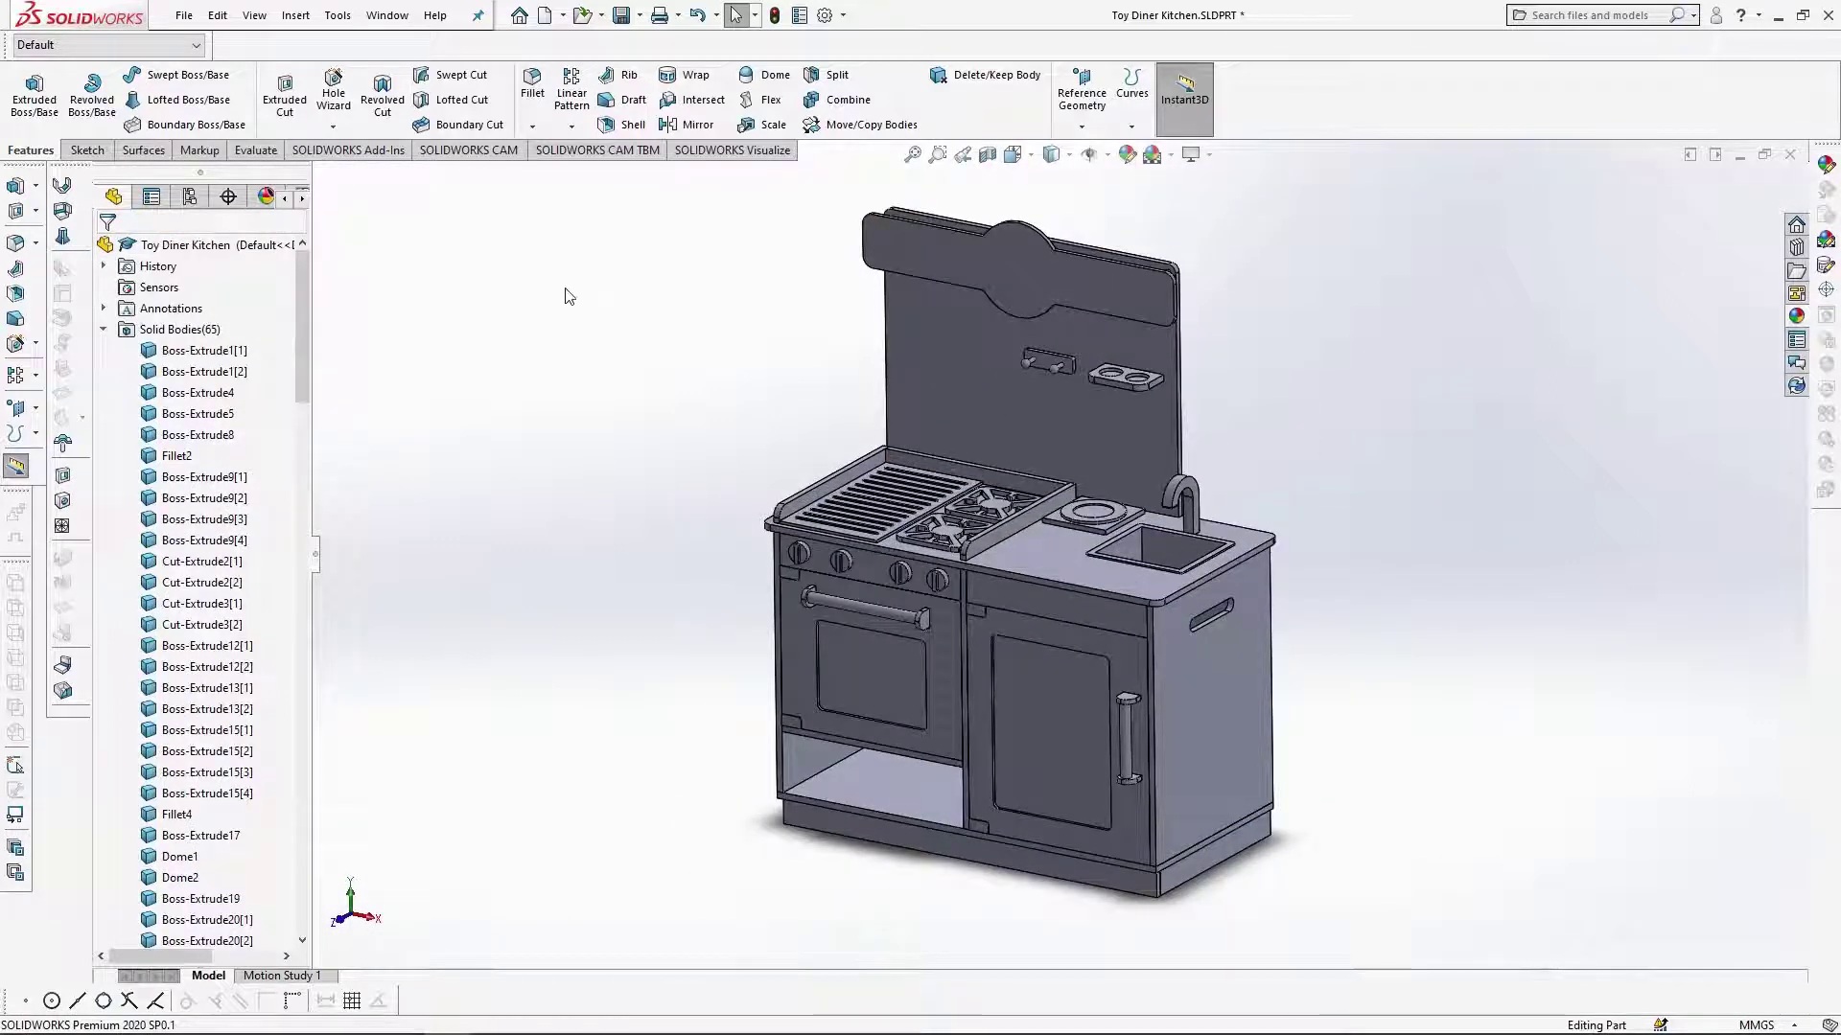
# Apply the white car paint appearance to bodies Boss-Extrude1[1], Boss-Extrude1[2] and Cut-Extrude3[1].
pyautogui.click(220, 351)
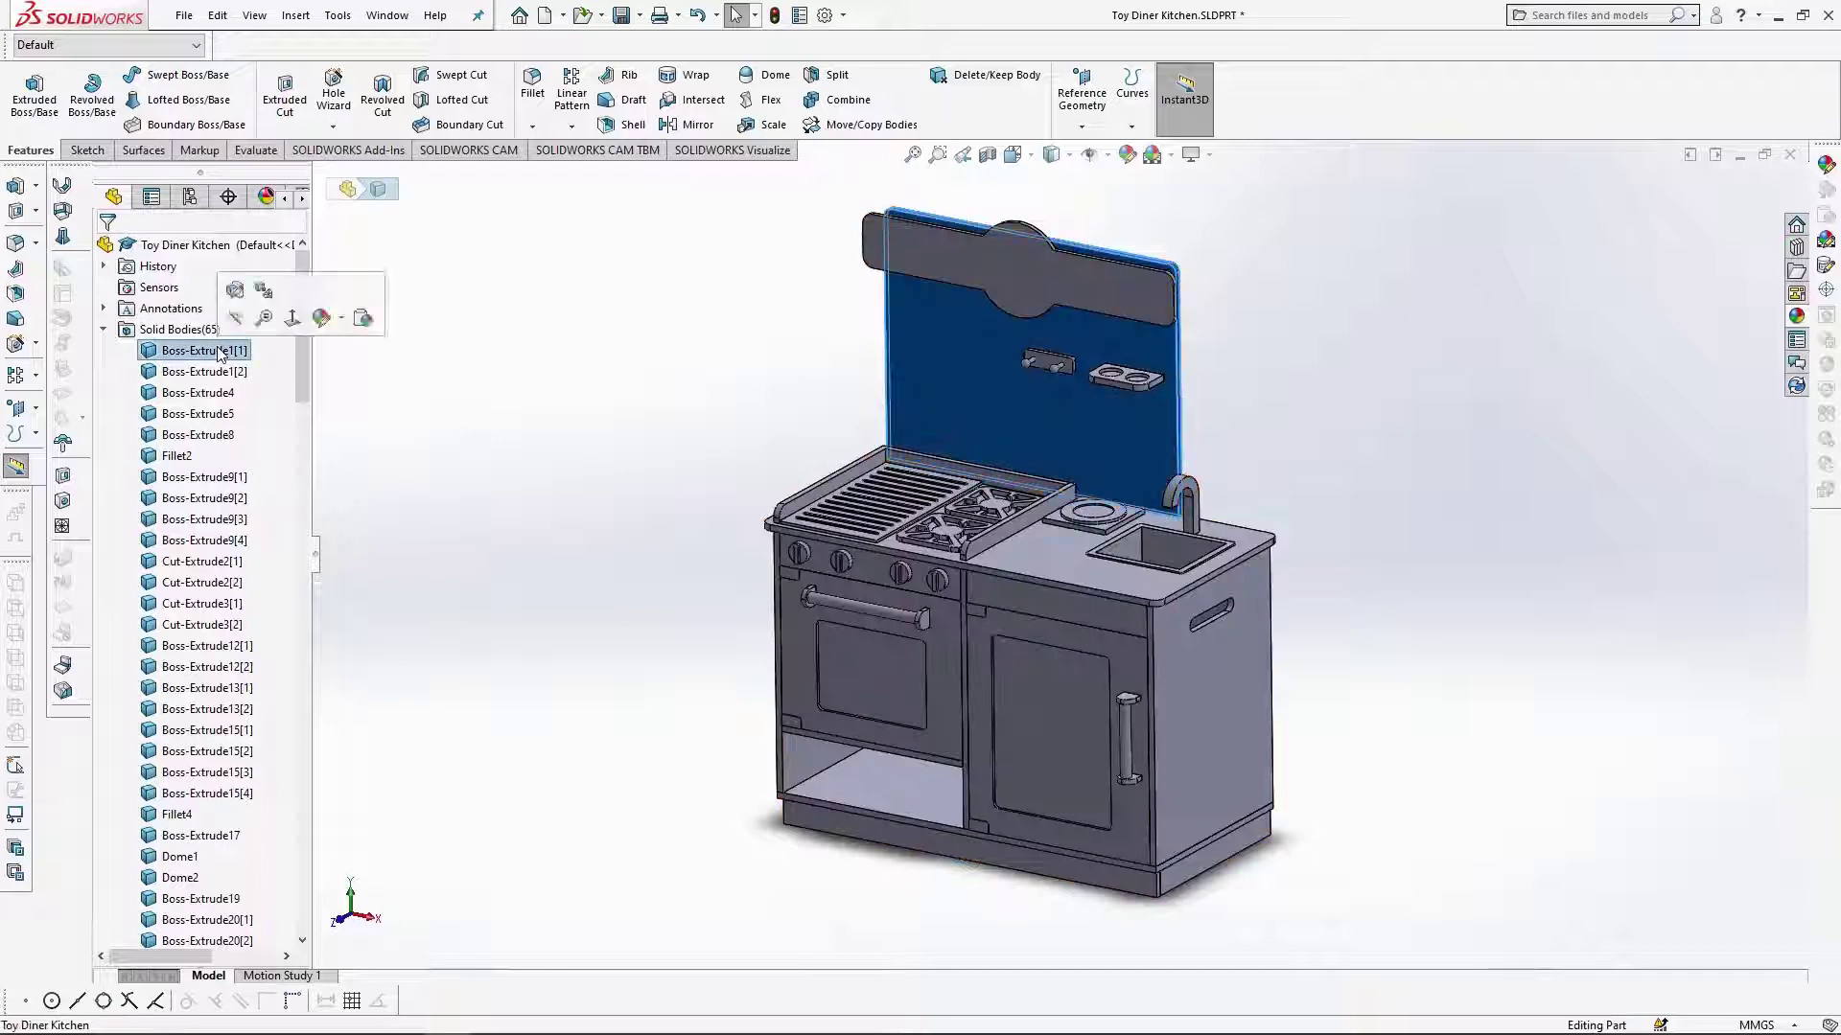
pyautogui.keyDown('ctrl'); pyautogui.click(204, 372); pyautogui.keyUp('ctrl')
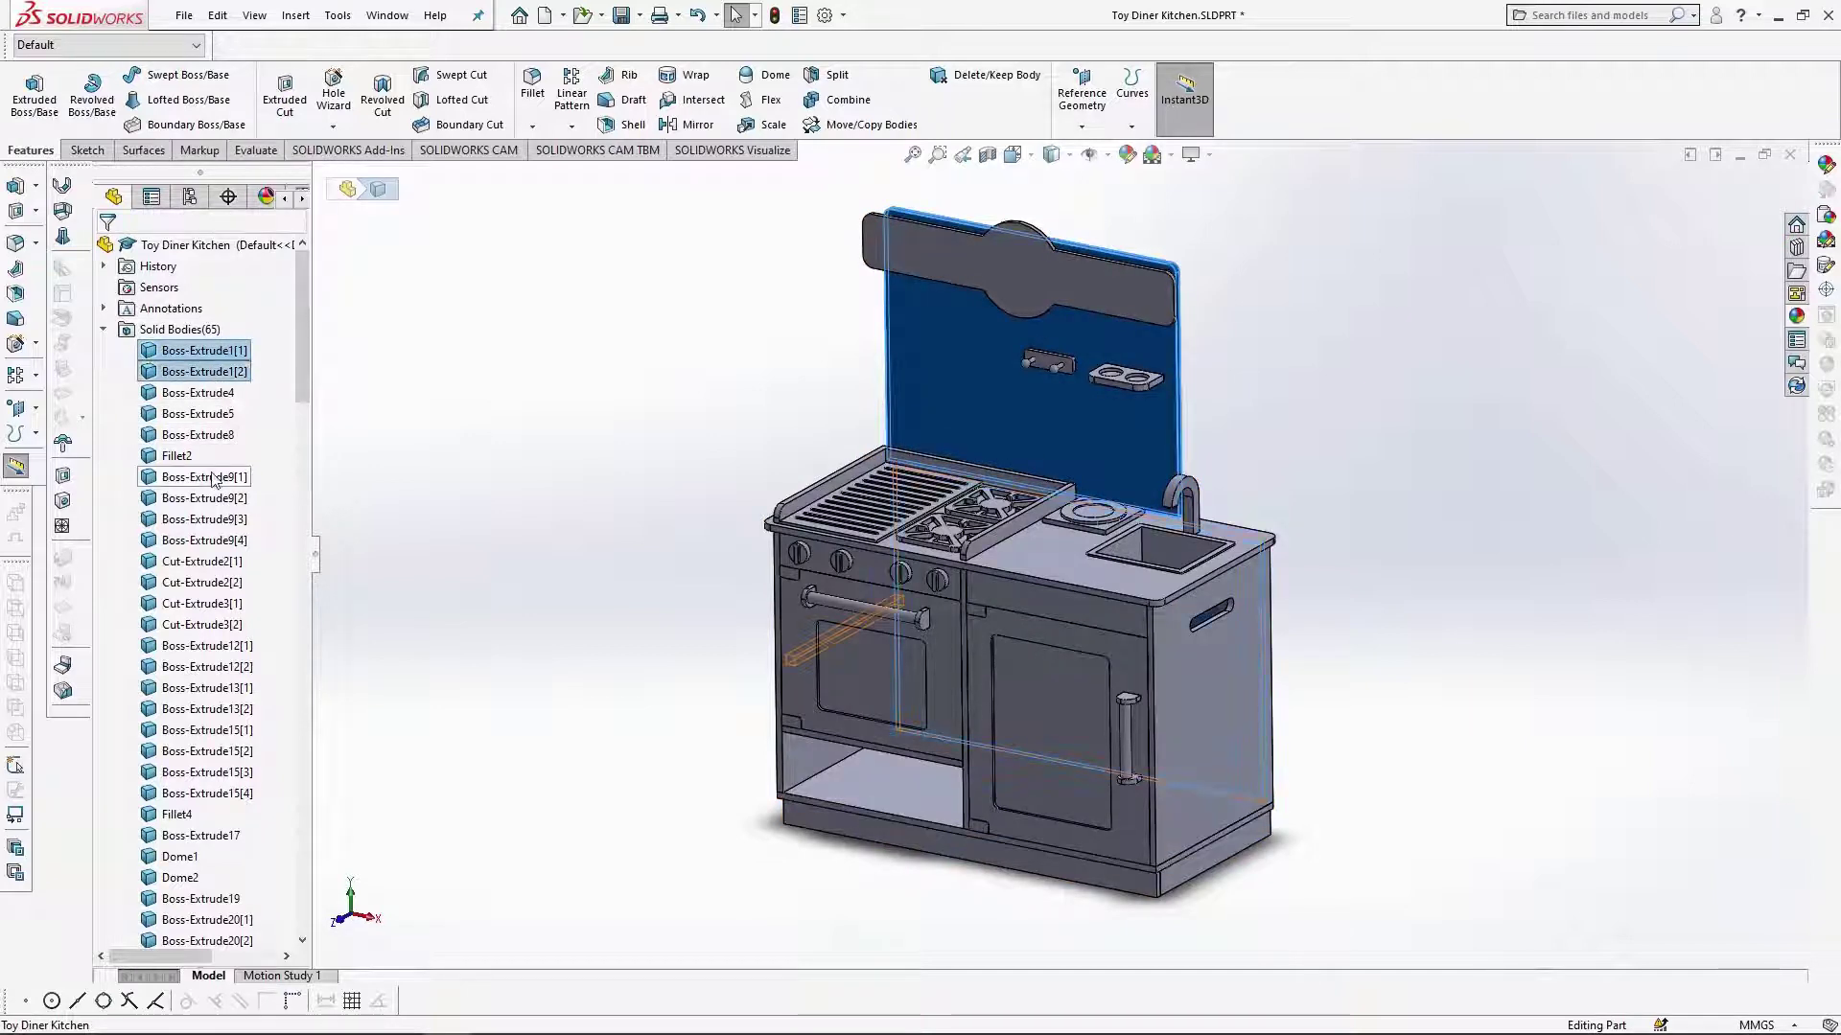
pyautogui.keyDown('ctrl'); pyautogui.click(202, 604); pyautogui.keyUp('ctrl')
pyautogui.click(1826, 164)
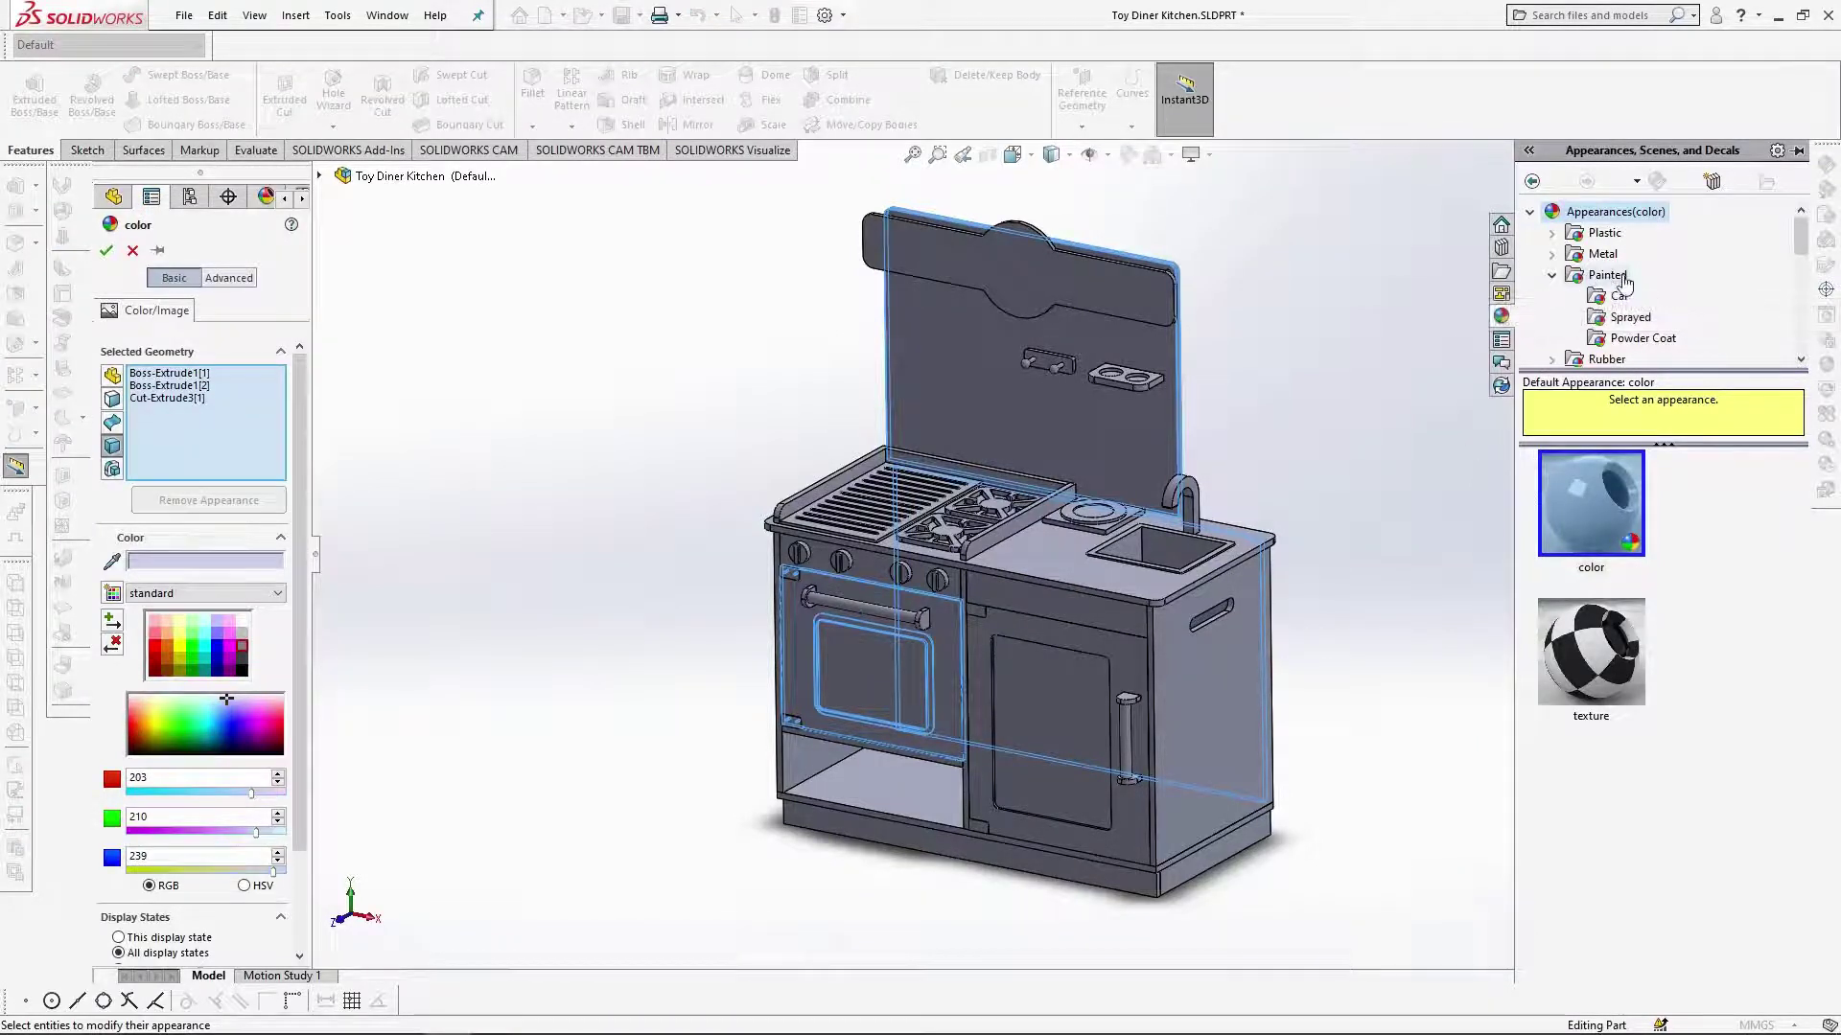
pyautogui.click(1619, 297)
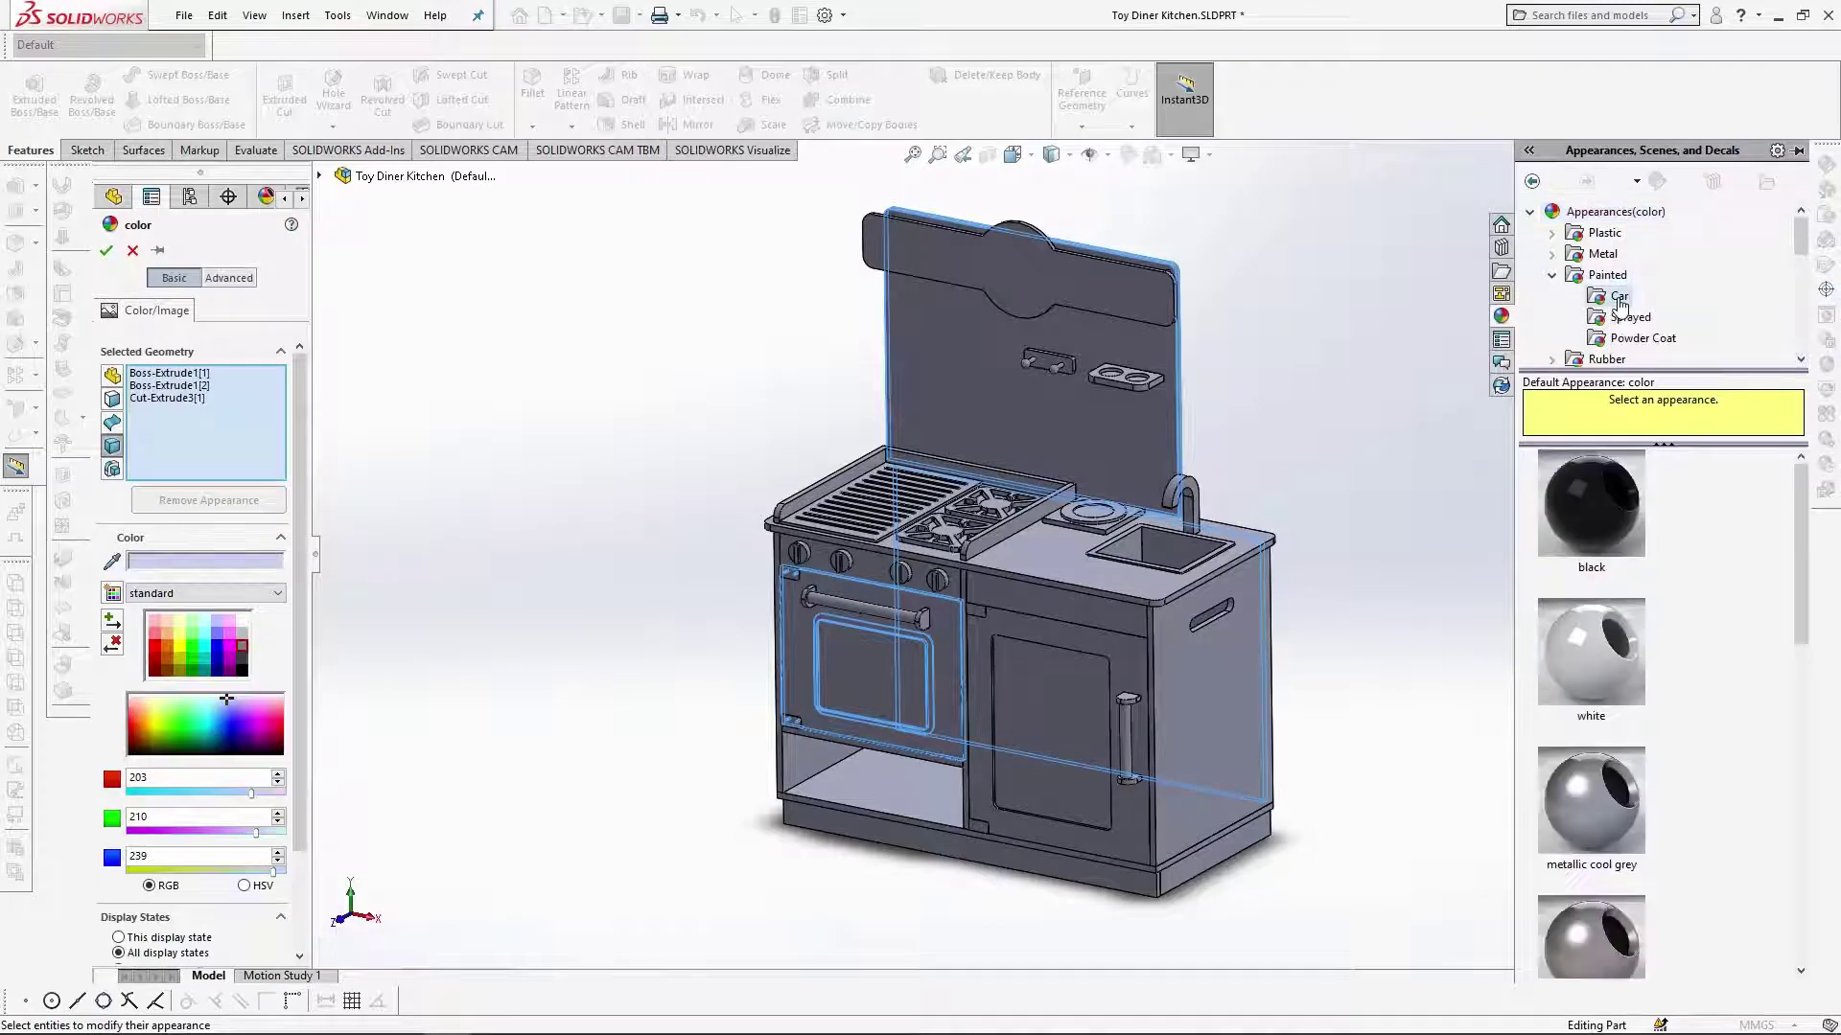
pyautogui.click(1613, 661)
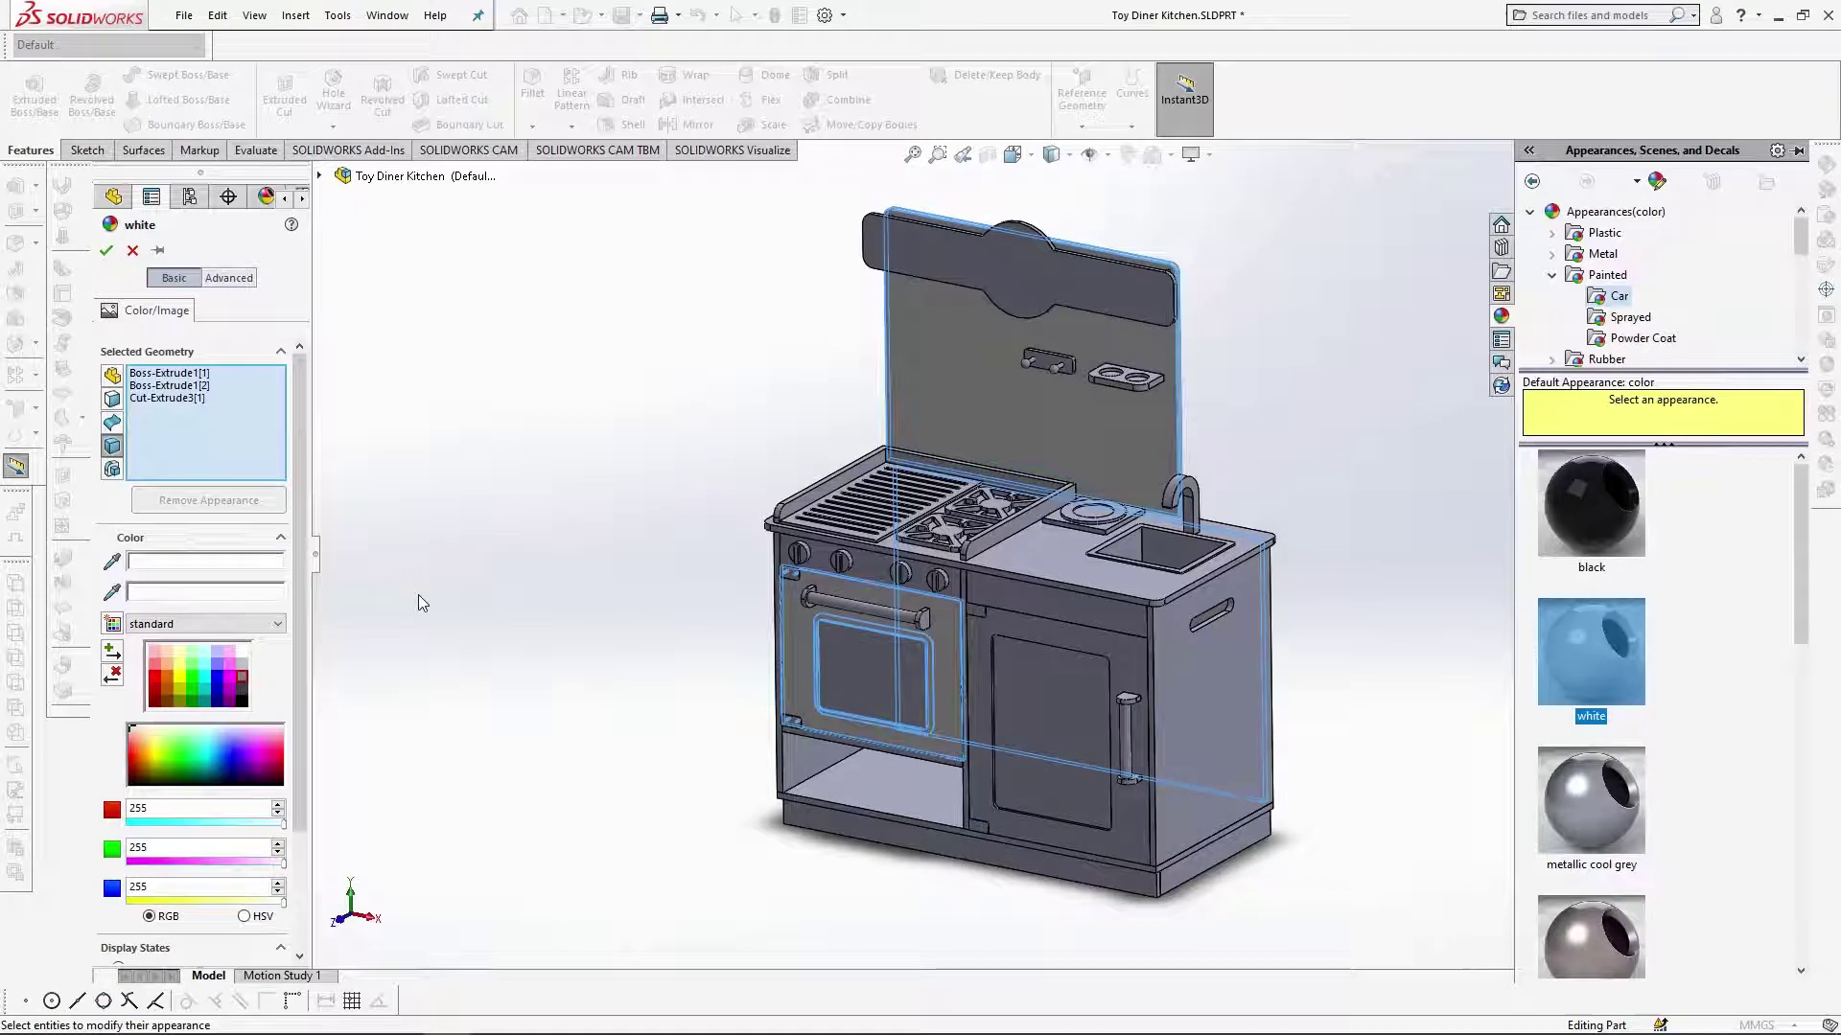
# Set the white paint's colour to a custom RGB value of 218, 217, 215 and apply the appearance.
pyautogui.click(205, 562)
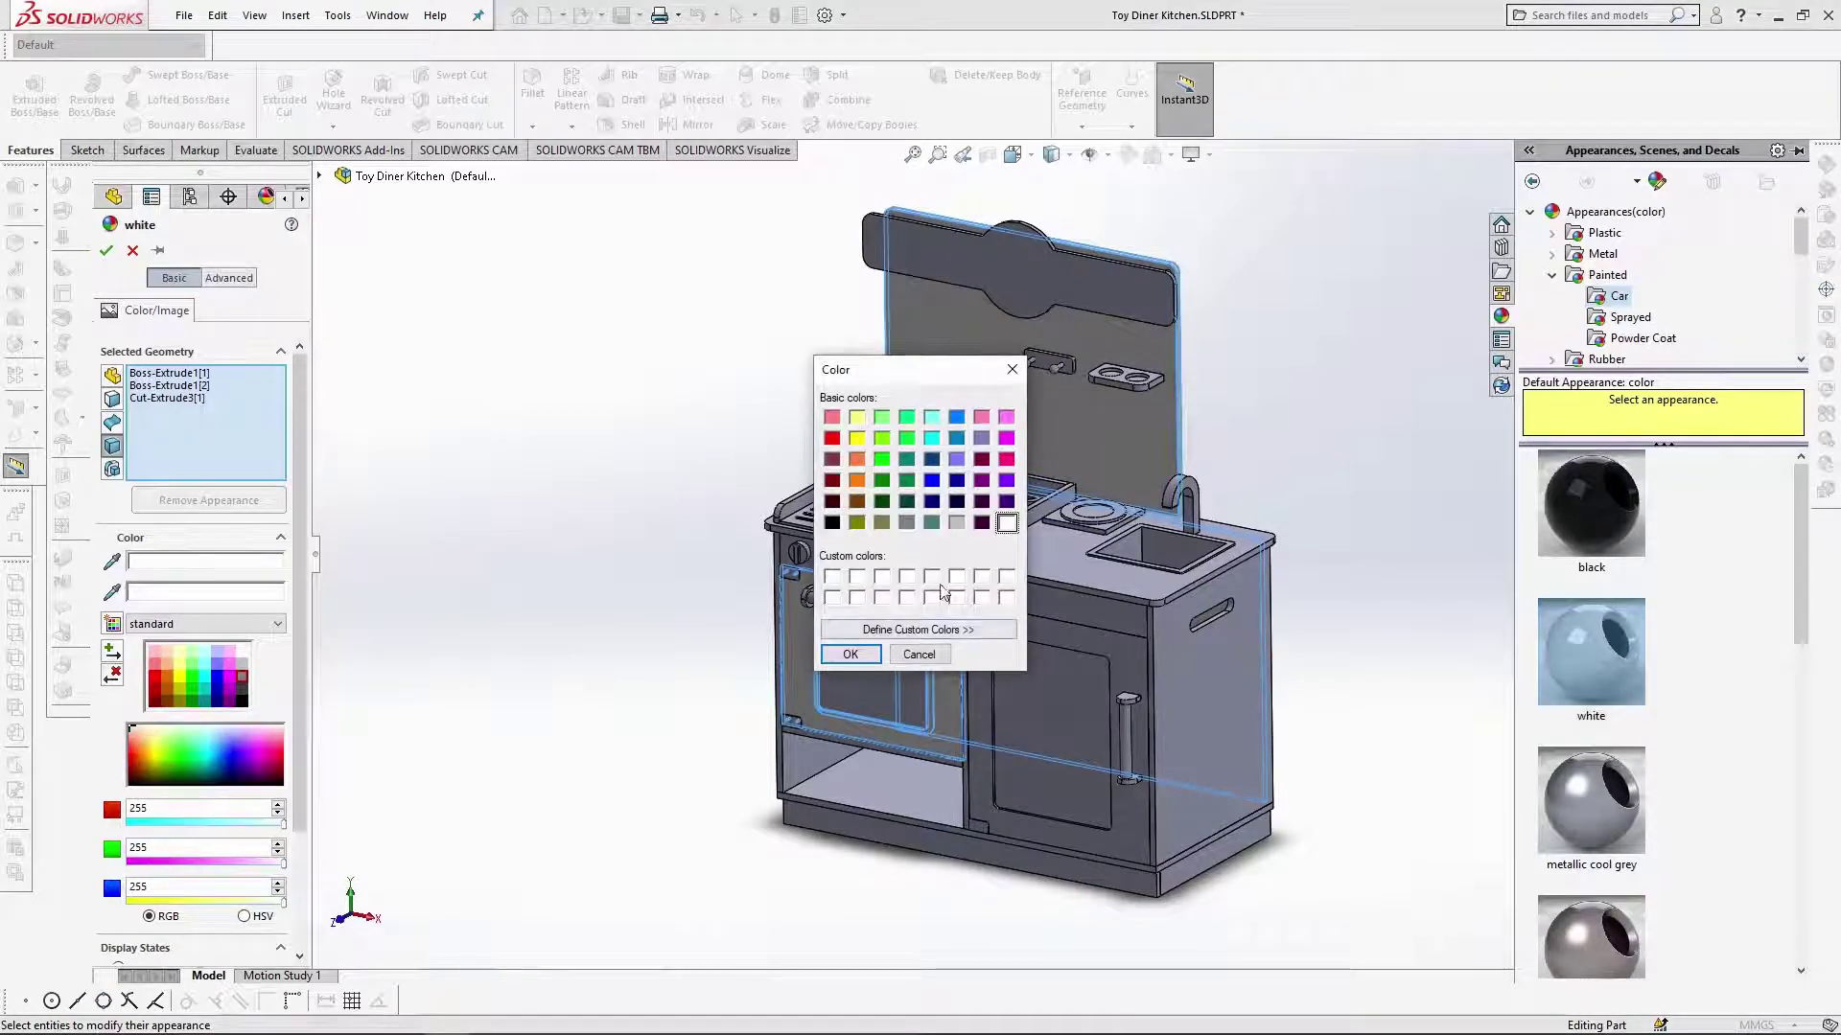
pyautogui.click(831, 577)
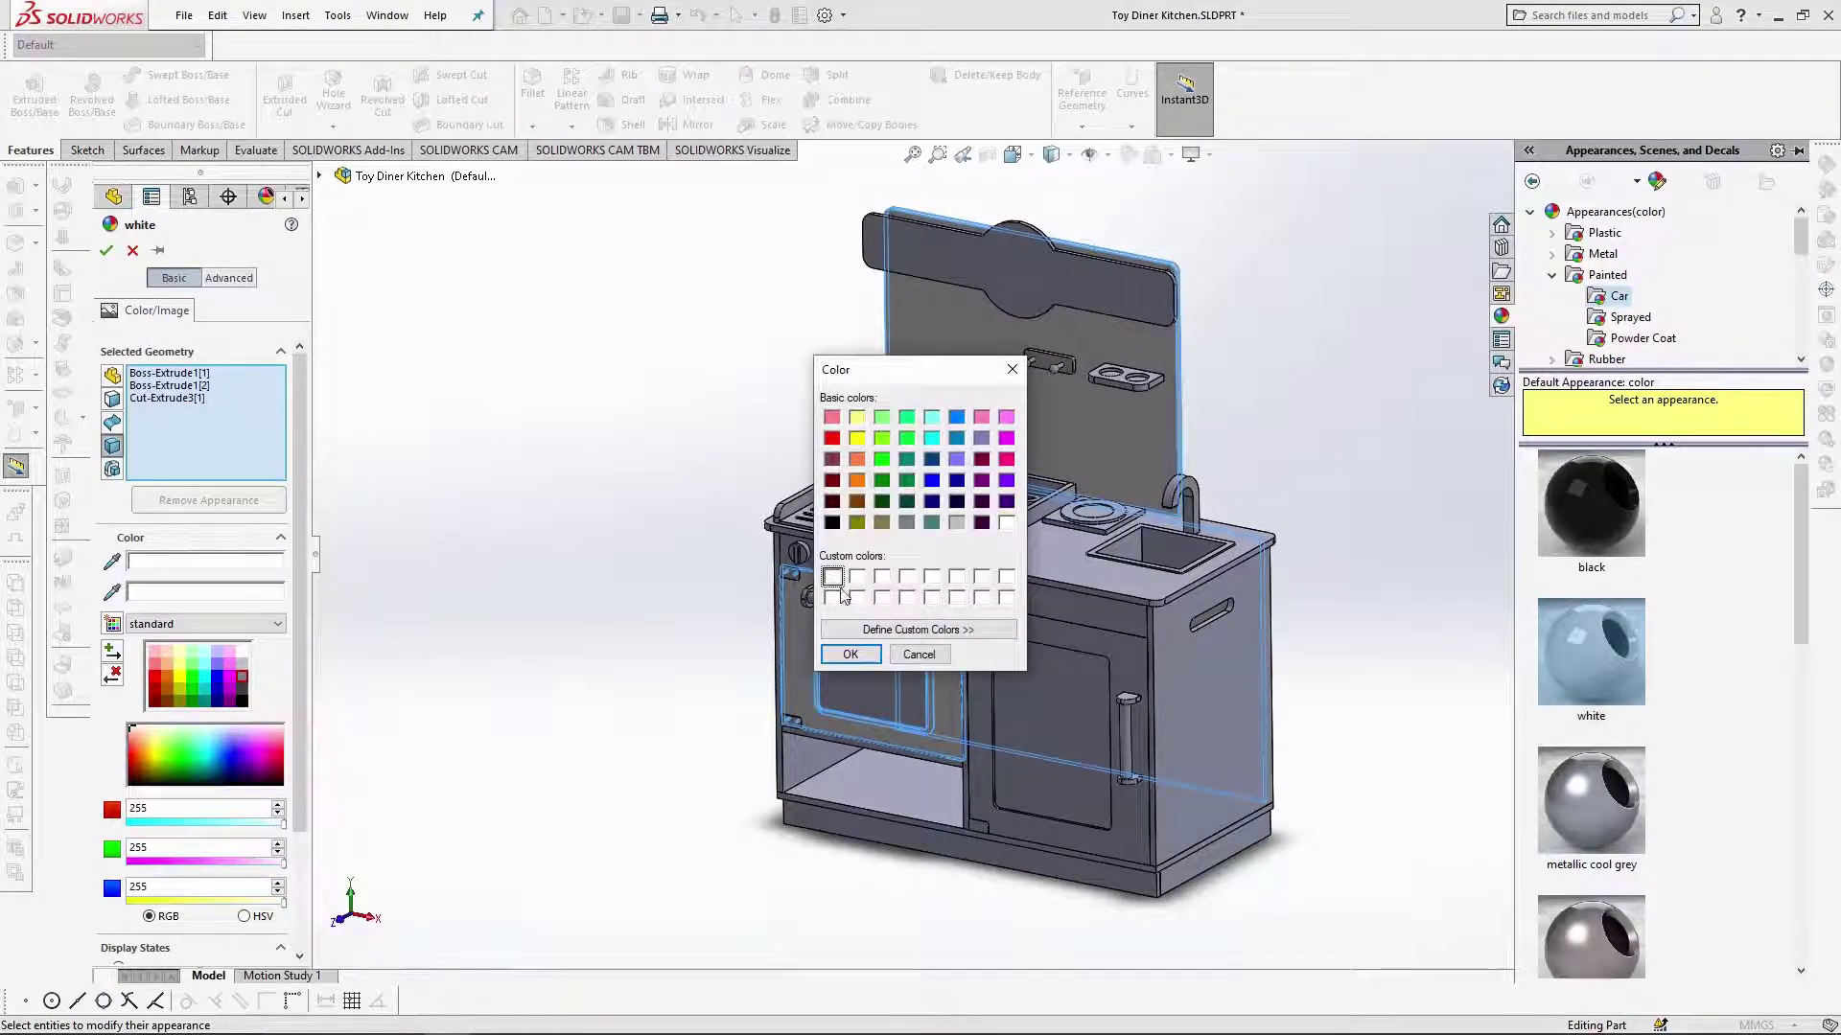
pyautogui.click(954, 634)
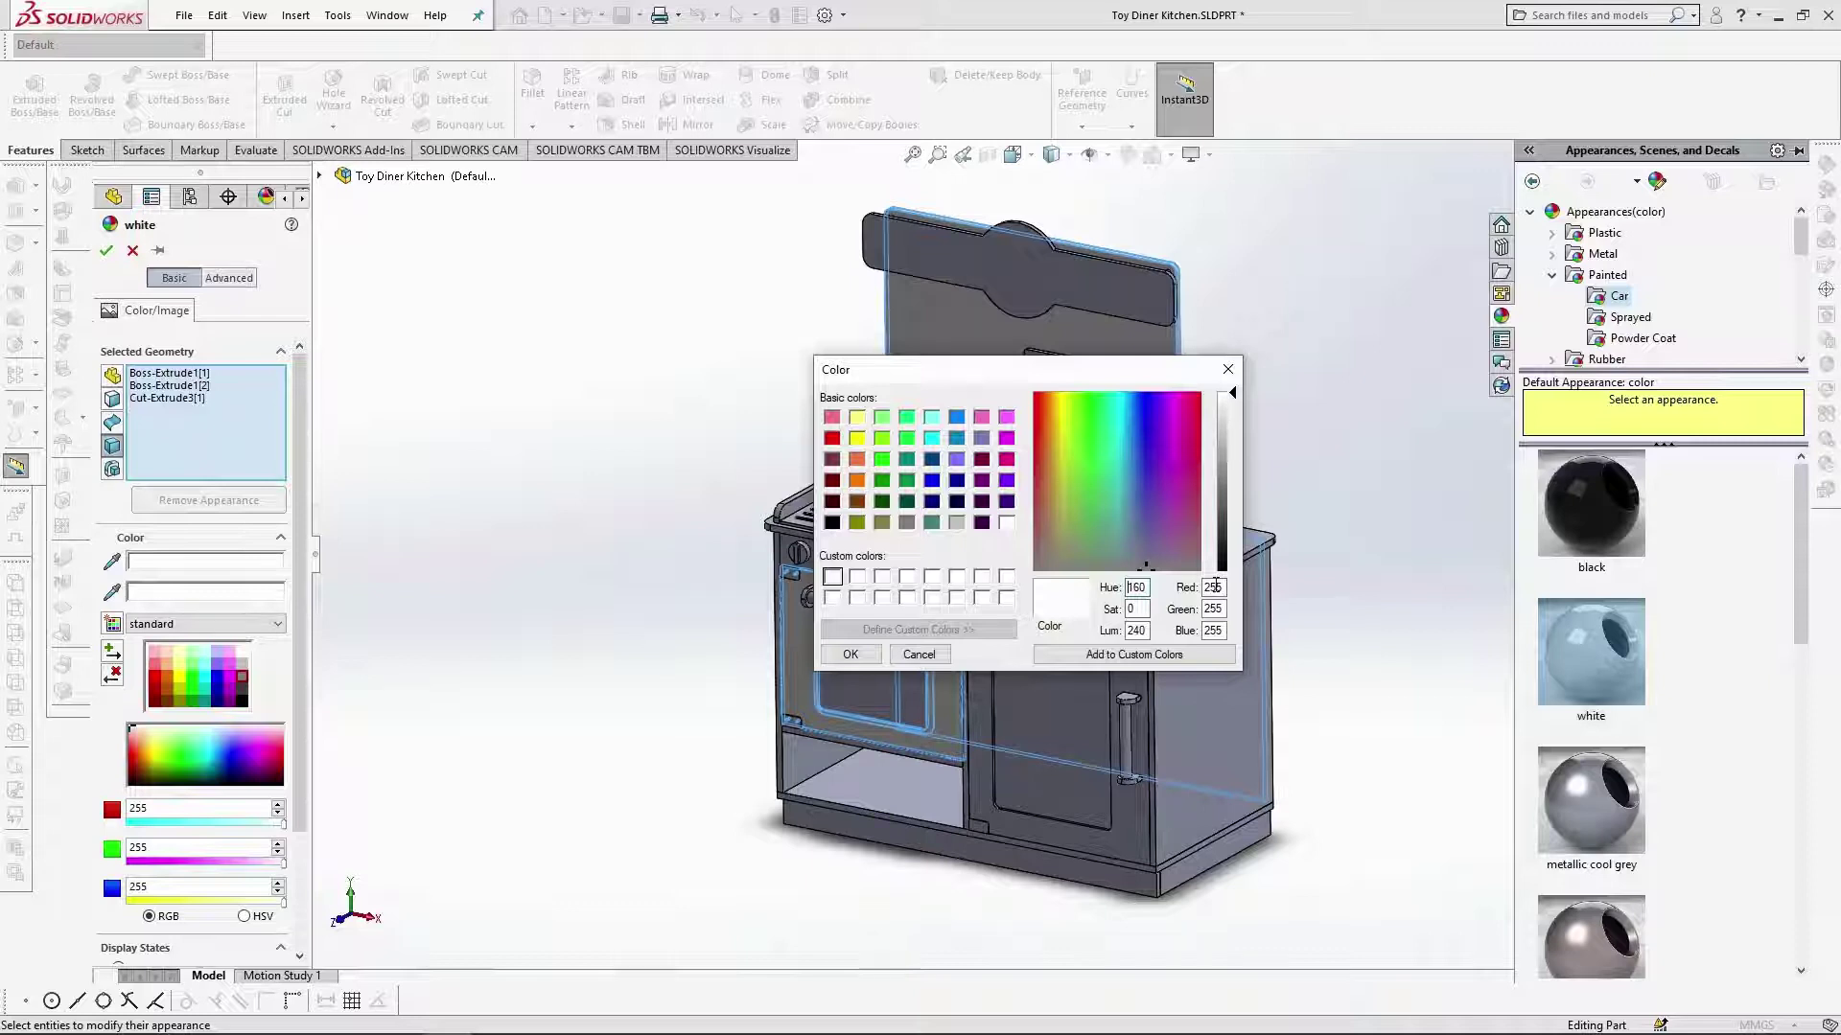
pyautogui.doubleClick(1214, 586)
pyautogui.write('218')
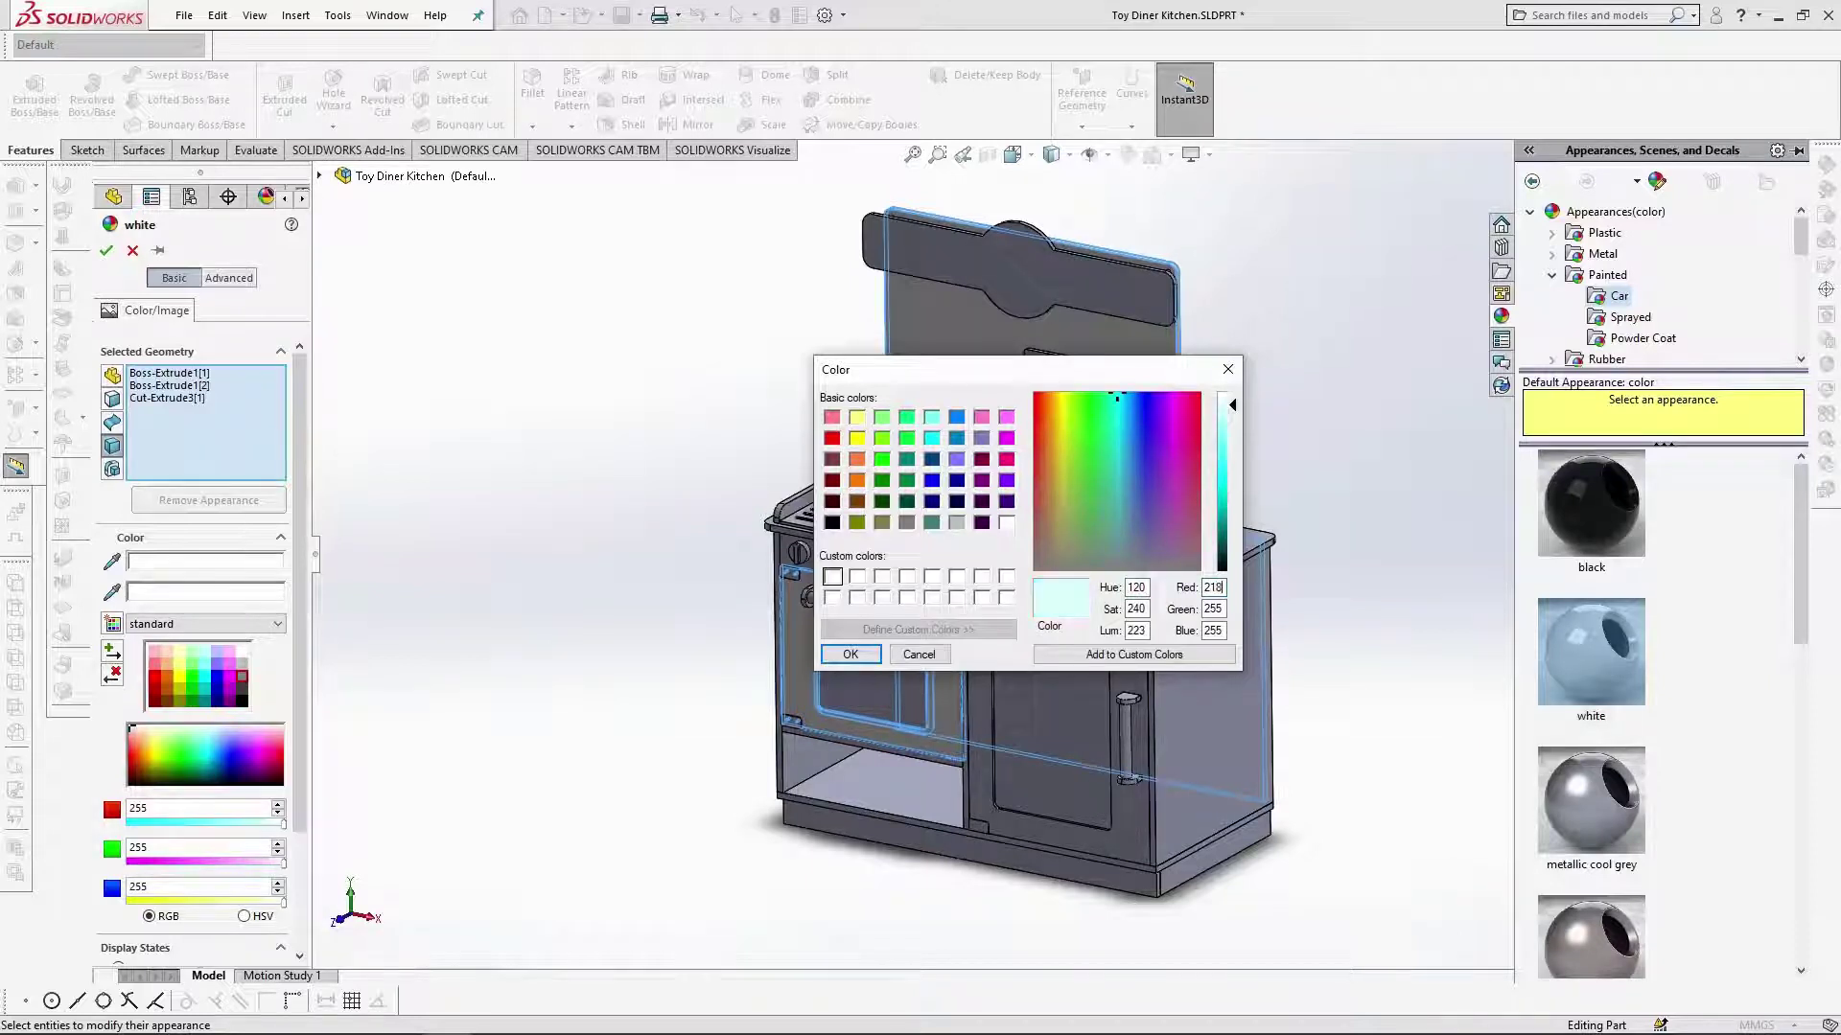
pyautogui.write('217')
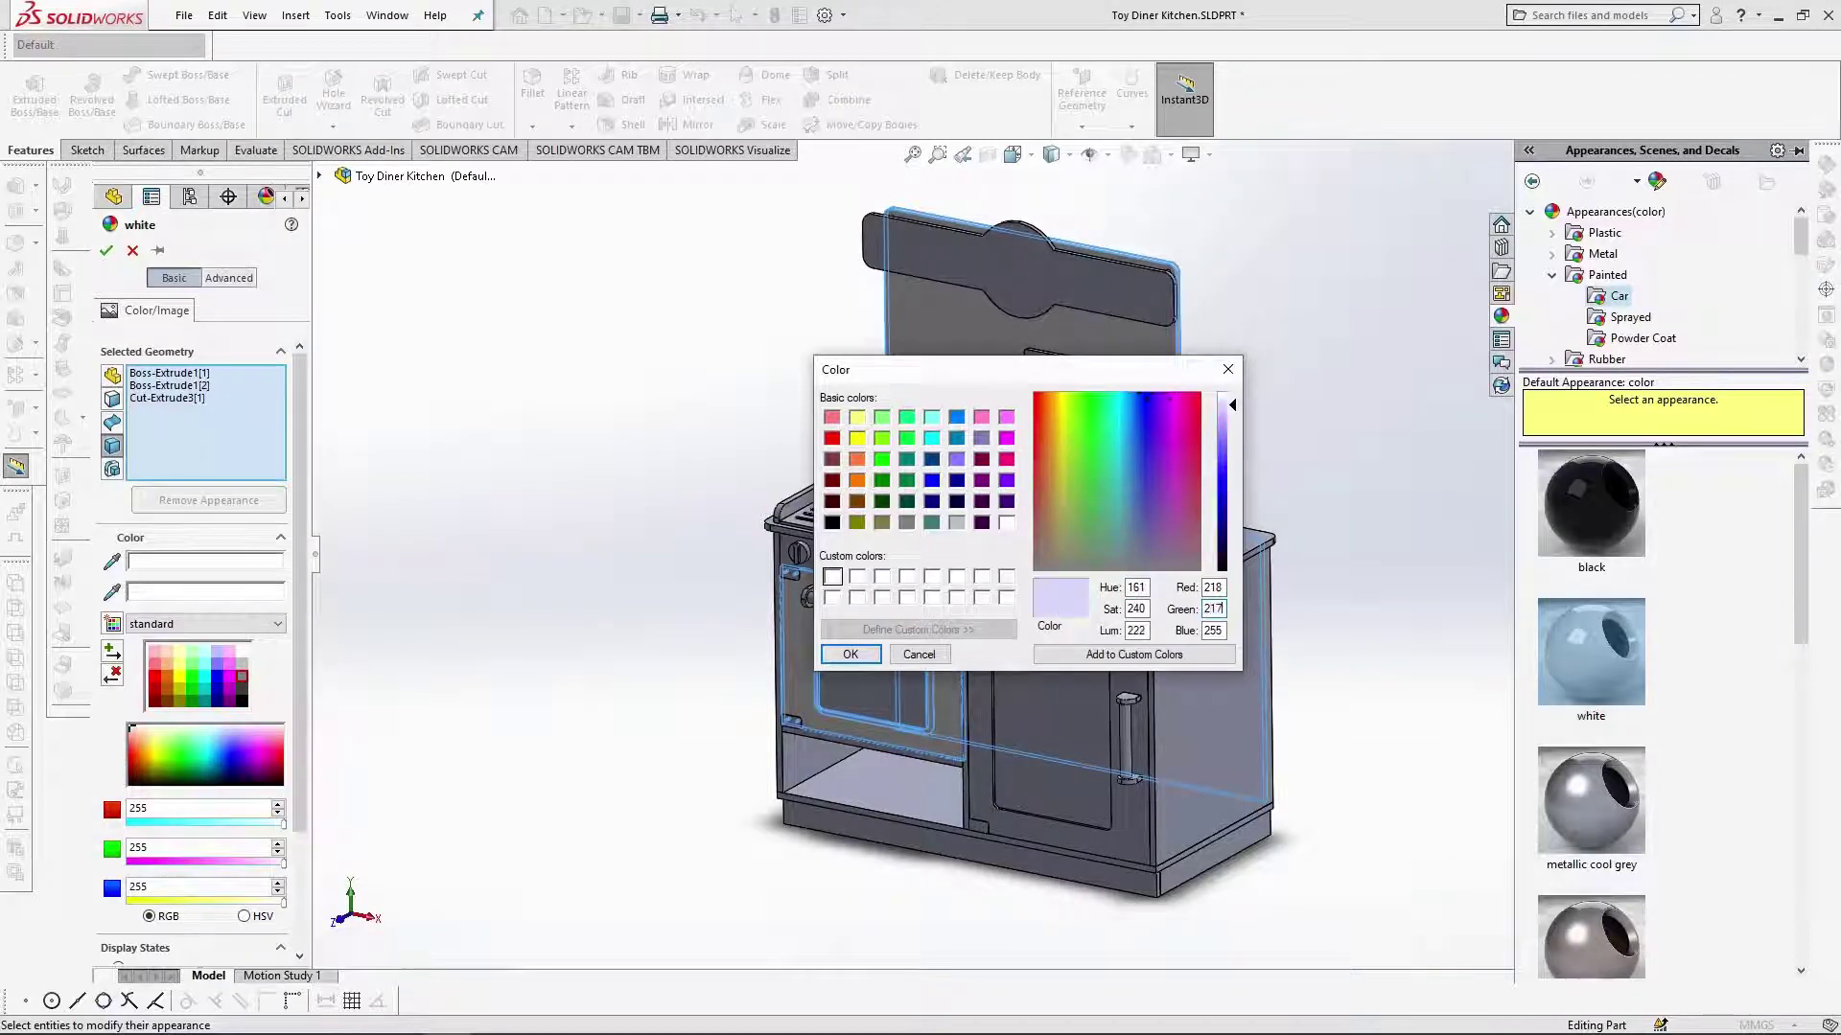
pyautogui.write('215')
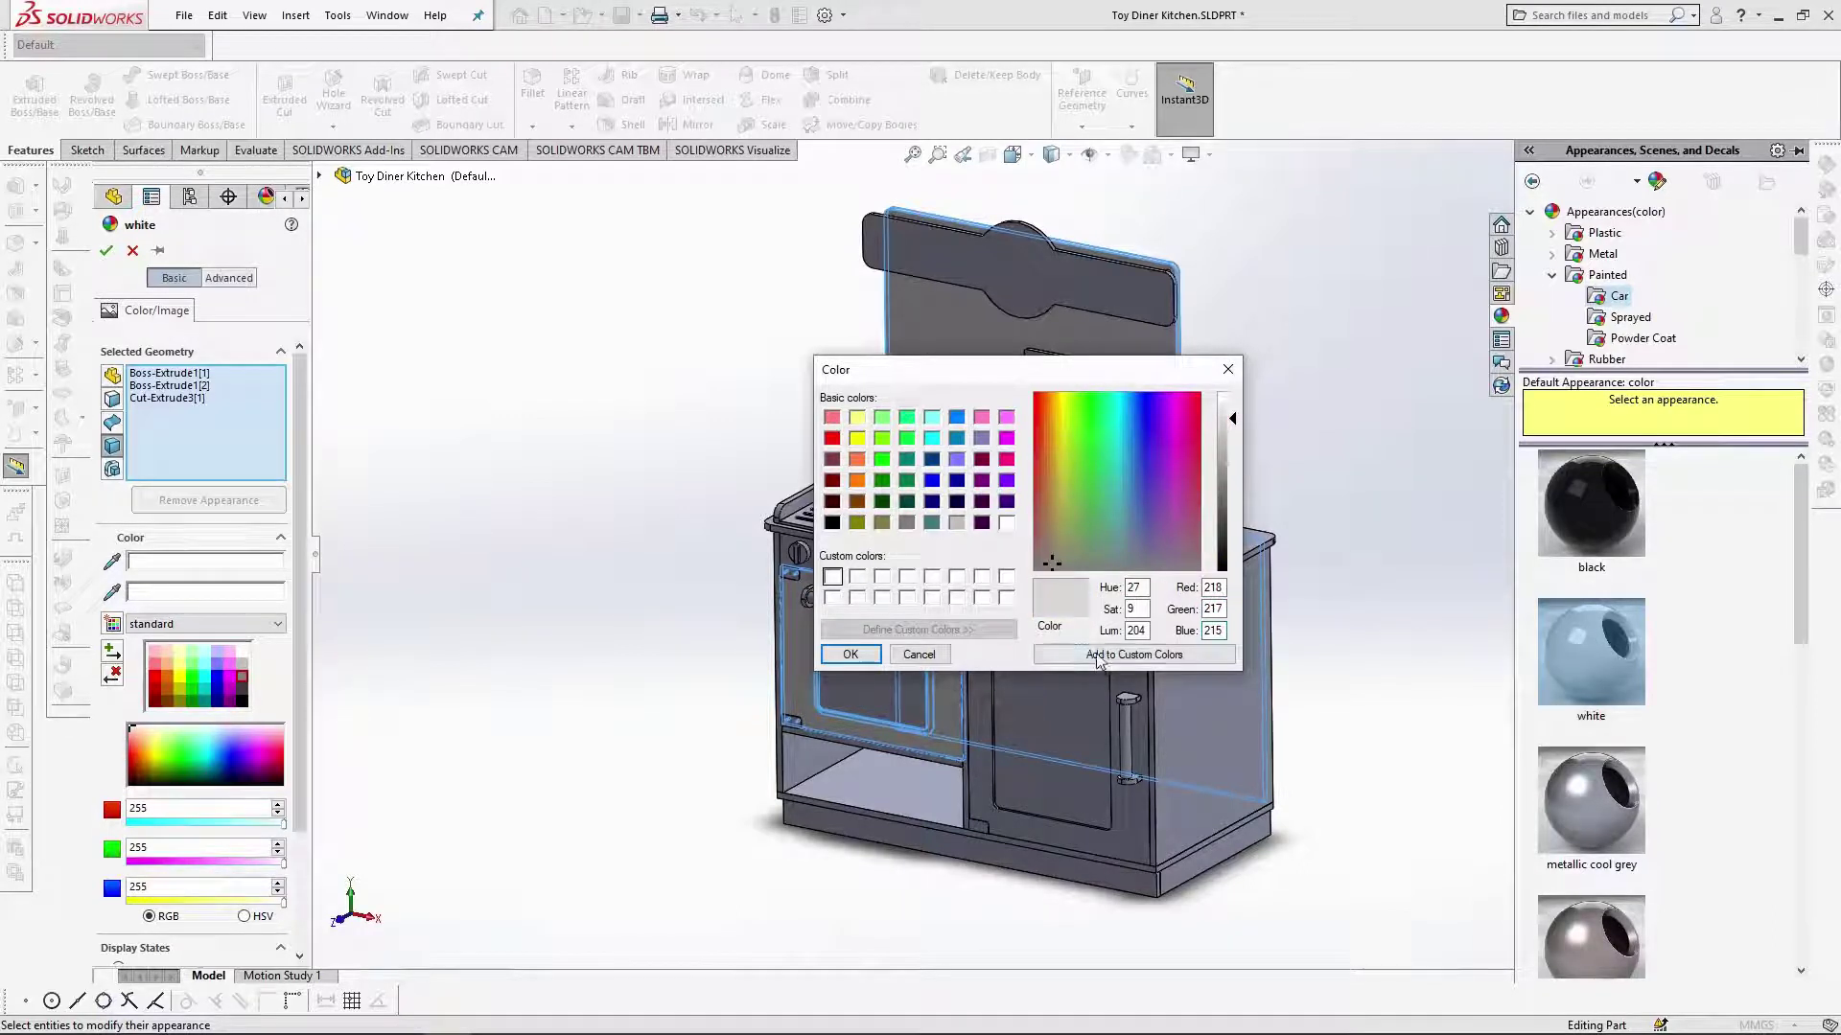
pyautogui.click(853, 654)
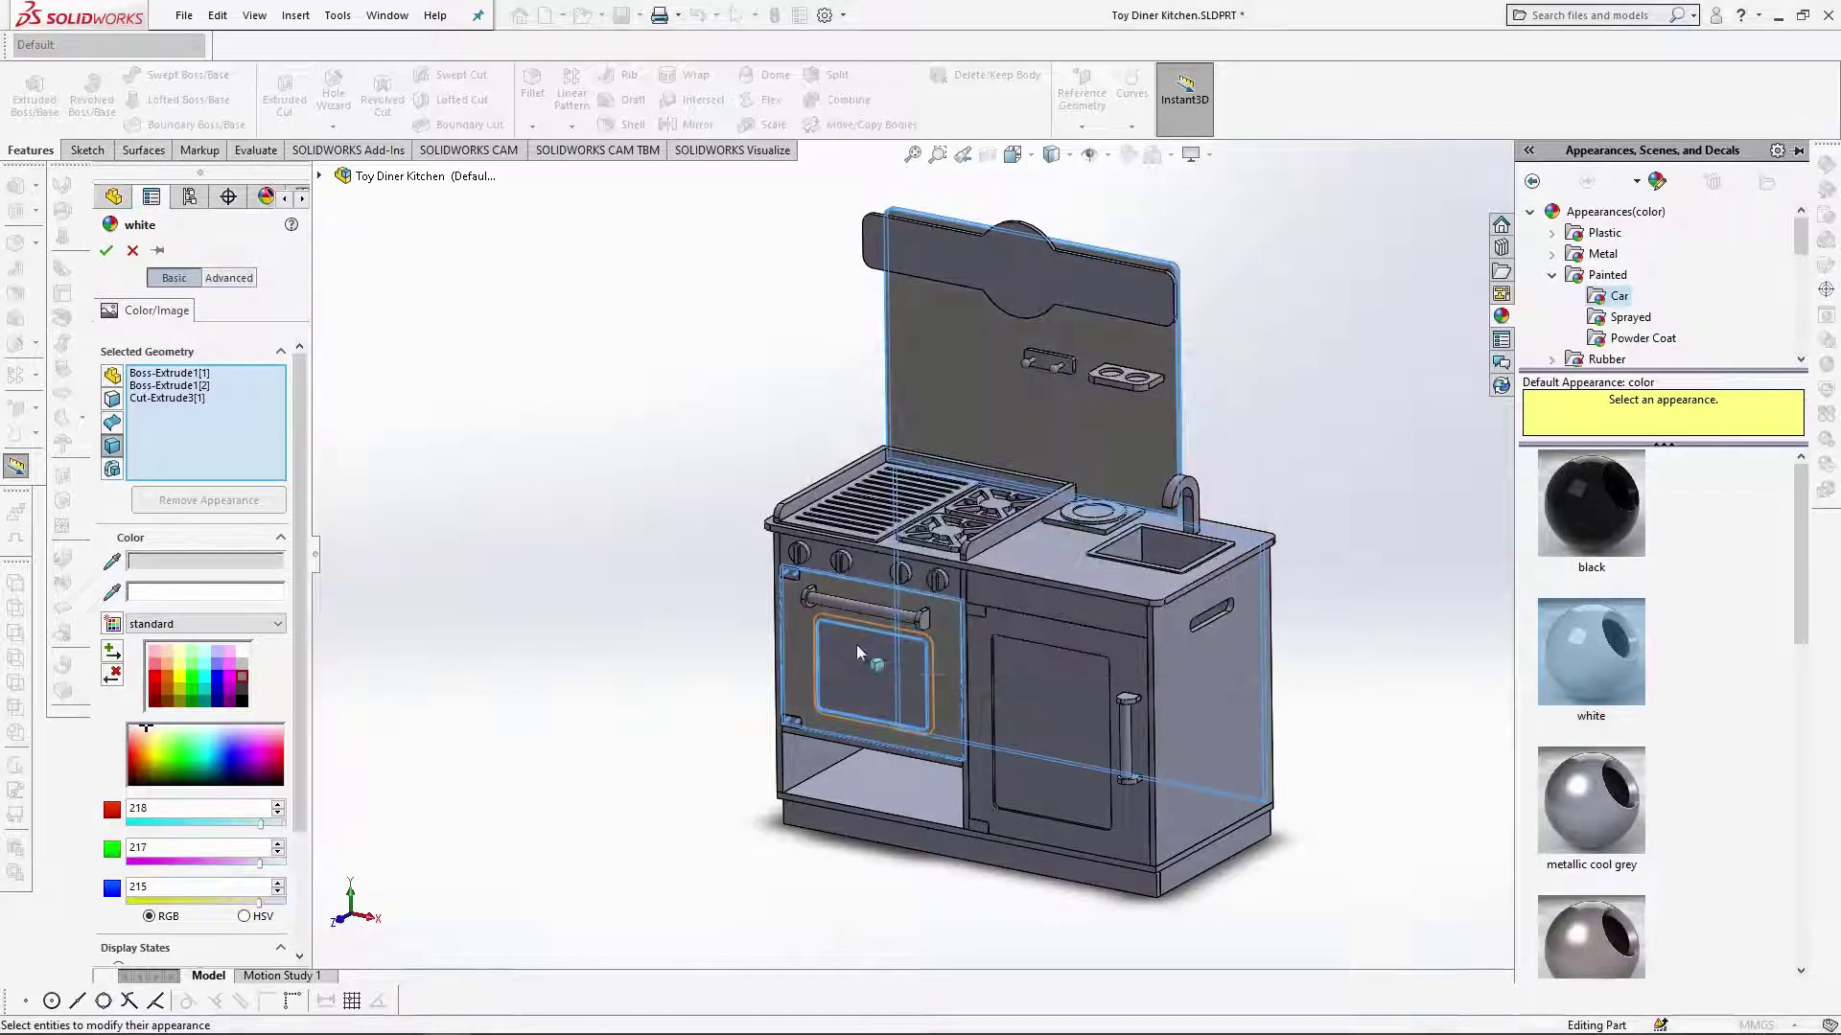
pyautogui.click(105, 251)
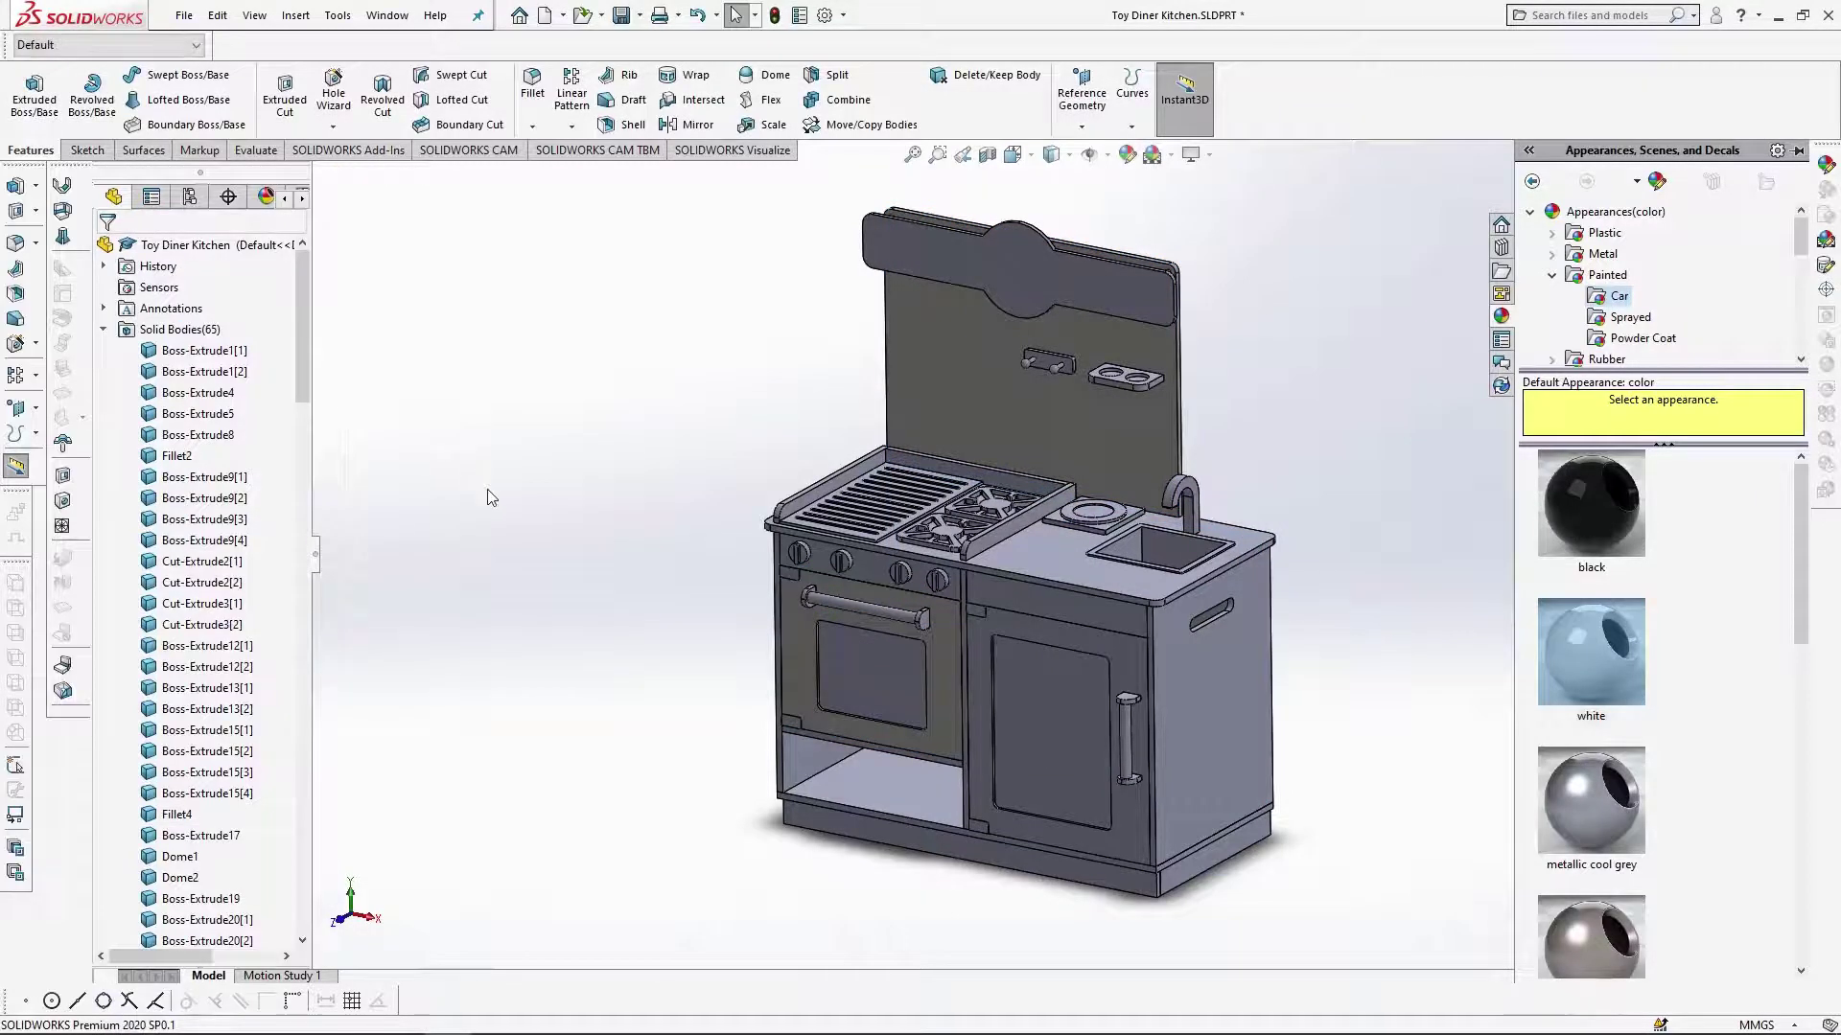
# Select the bodies Boss-Extrude4, Boss-Extrude5, Boss-Extrude8, Fillet2, Boss-Extrude9[1] to [4], Boss-Extrude23, and Cut-Extrude5[1] and [2].
pyautogui.click(197, 393)
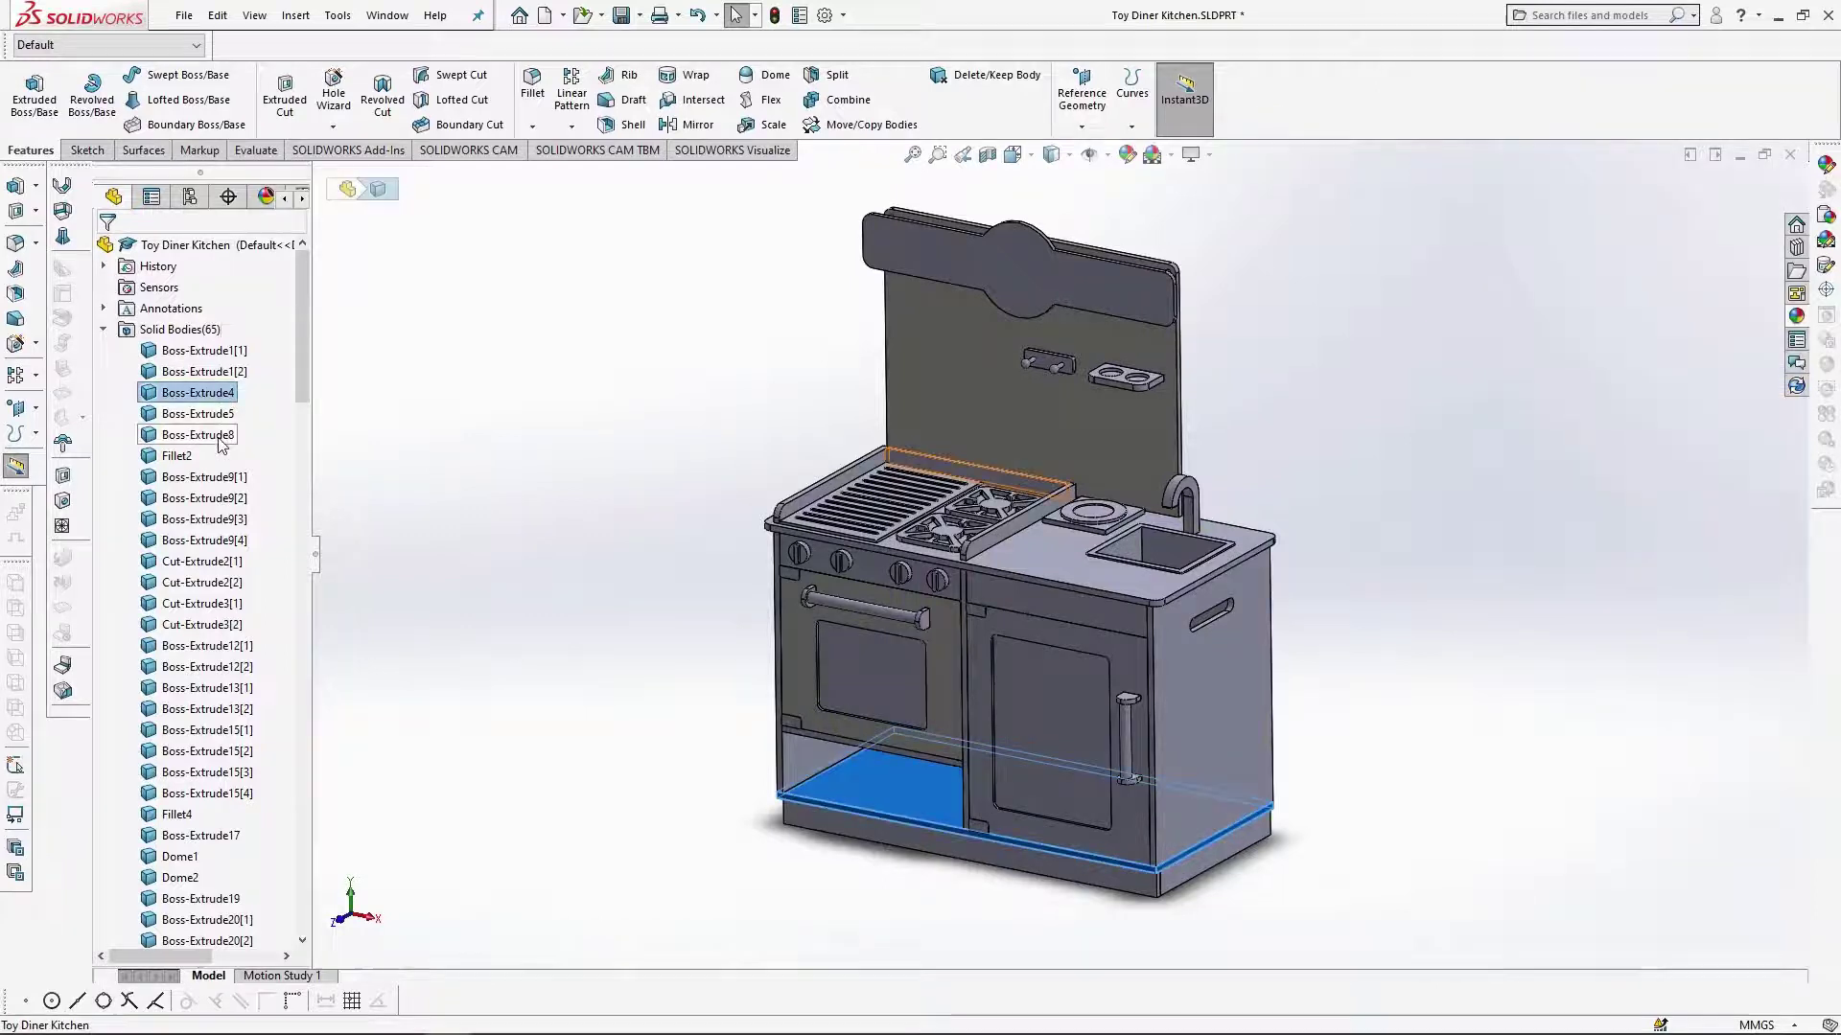
pyautogui.keyDown('ctrl'); pyautogui.click(226, 421); pyautogui.keyUp('ctrl')
pyautogui.keyDown('ctrl'); pyautogui.click(222, 439); pyautogui.keyUp('ctrl')
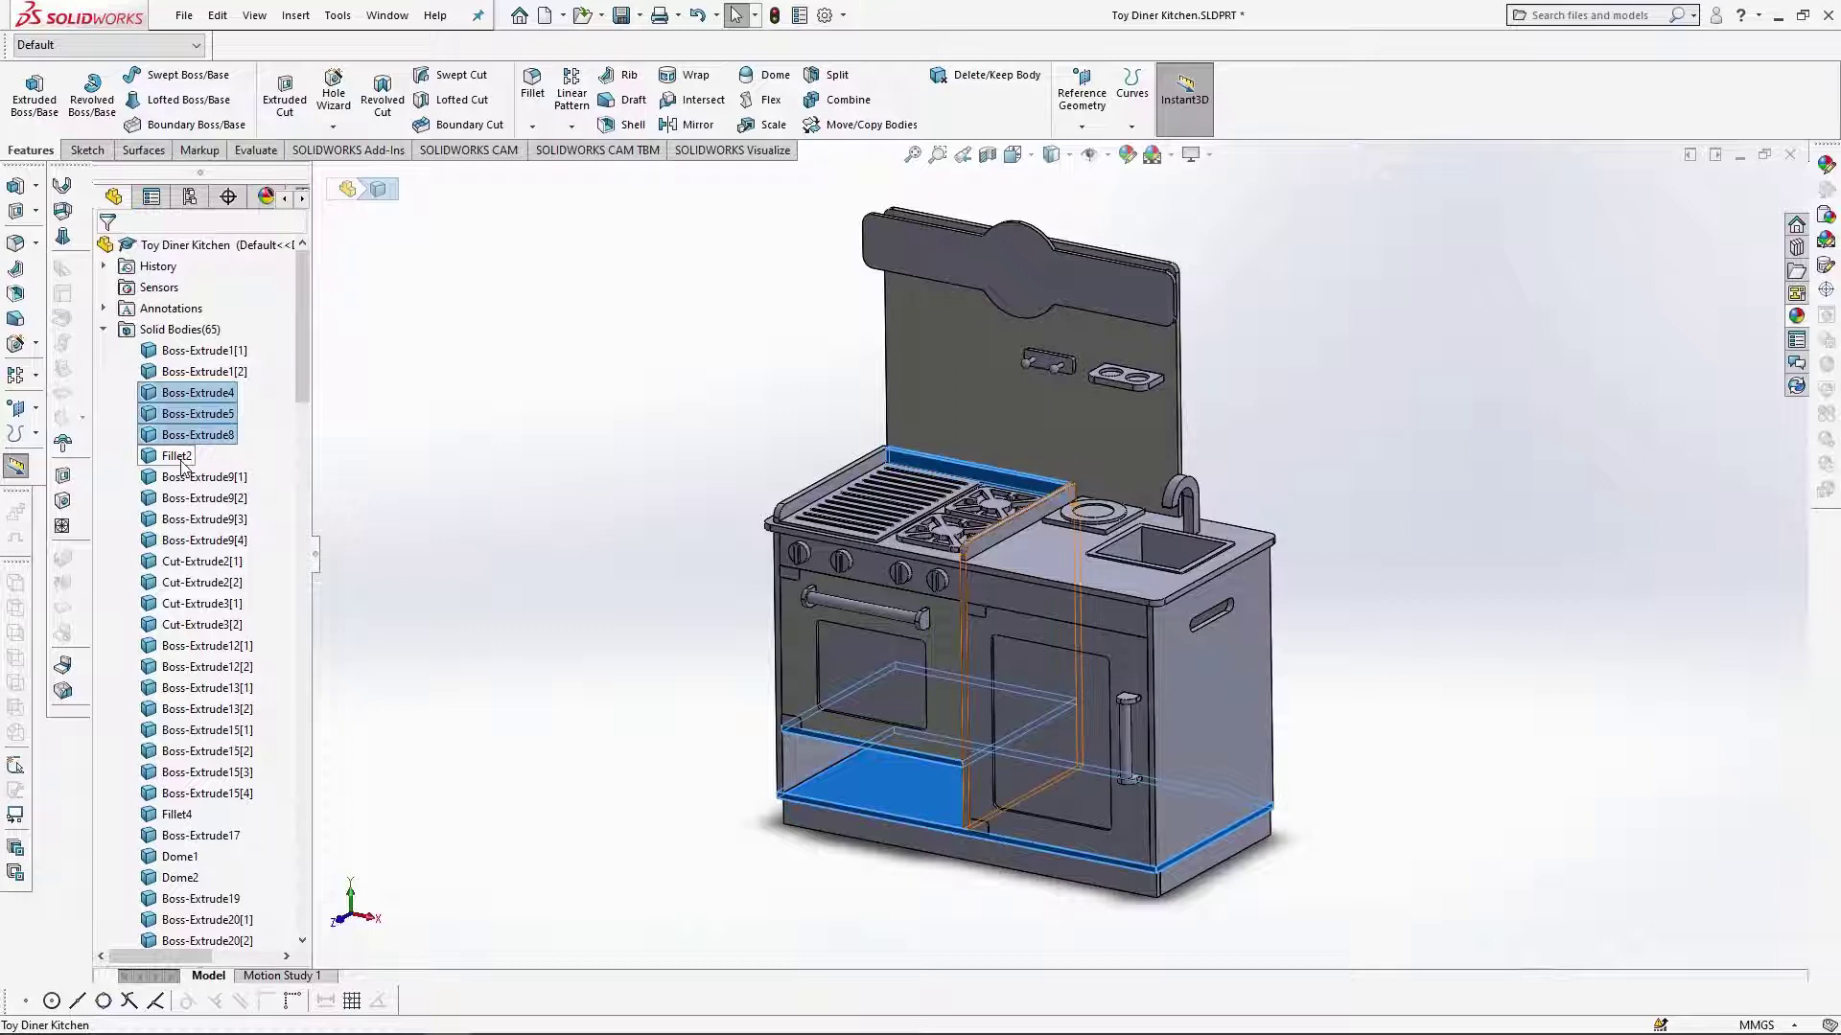
pyautogui.keyDown('ctrl'); pyautogui.click(182, 457); pyautogui.keyUp('ctrl')
pyautogui.keyDown('ctrl'); pyautogui.click(197, 478); pyautogui.keyUp('ctrl')
pyautogui.keyDown('ctrl'); pyautogui.click(196, 498); pyautogui.keyUp('ctrl')
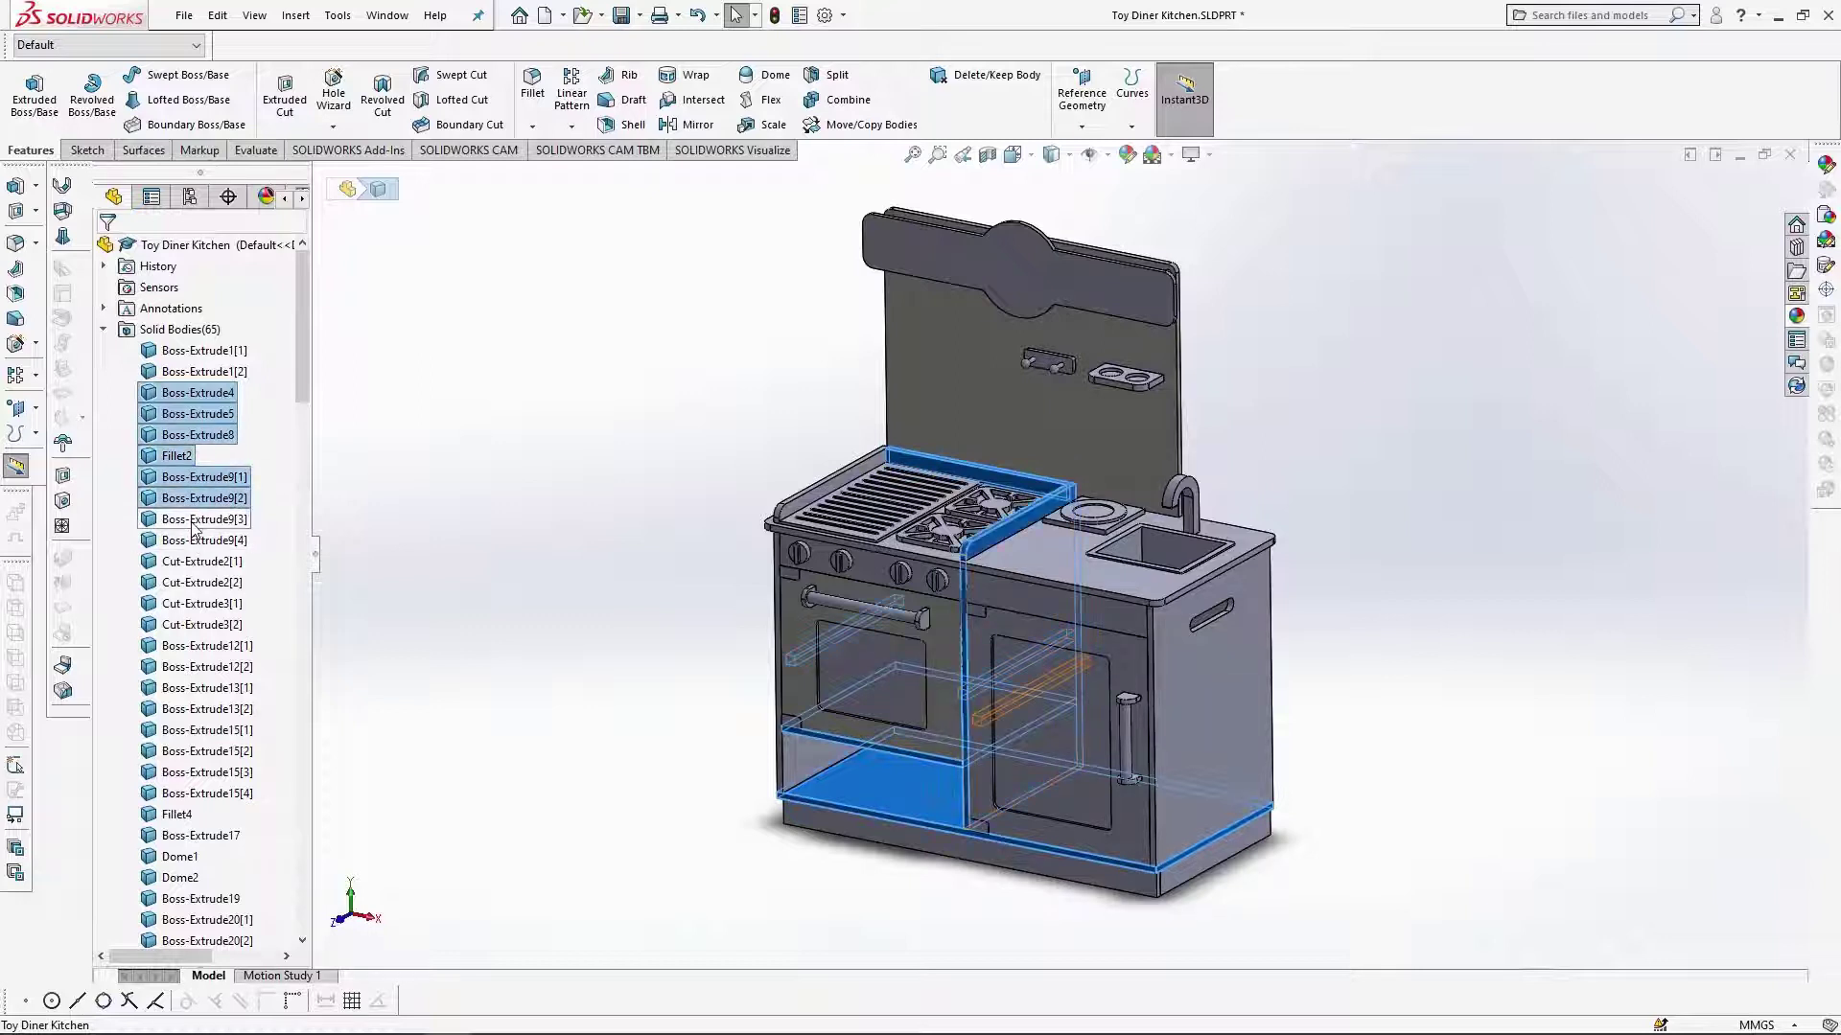
pyautogui.keyDown('ctrl'); pyautogui.click(198, 520); pyautogui.keyUp('ctrl')
pyautogui.keyDown('ctrl'); pyautogui.click(201, 541); pyautogui.keyUp('ctrl')
pyautogui.scroll(-2, 201, 543)
pyautogui.keyDown('ctrl'); pyautogui.click(202, 878); pyautogui.keyUp('ctrl')
pyautogui.keyDown('ctrl'); pyautogui.click(202, 899); pyautogui.keyUp('ctrl')
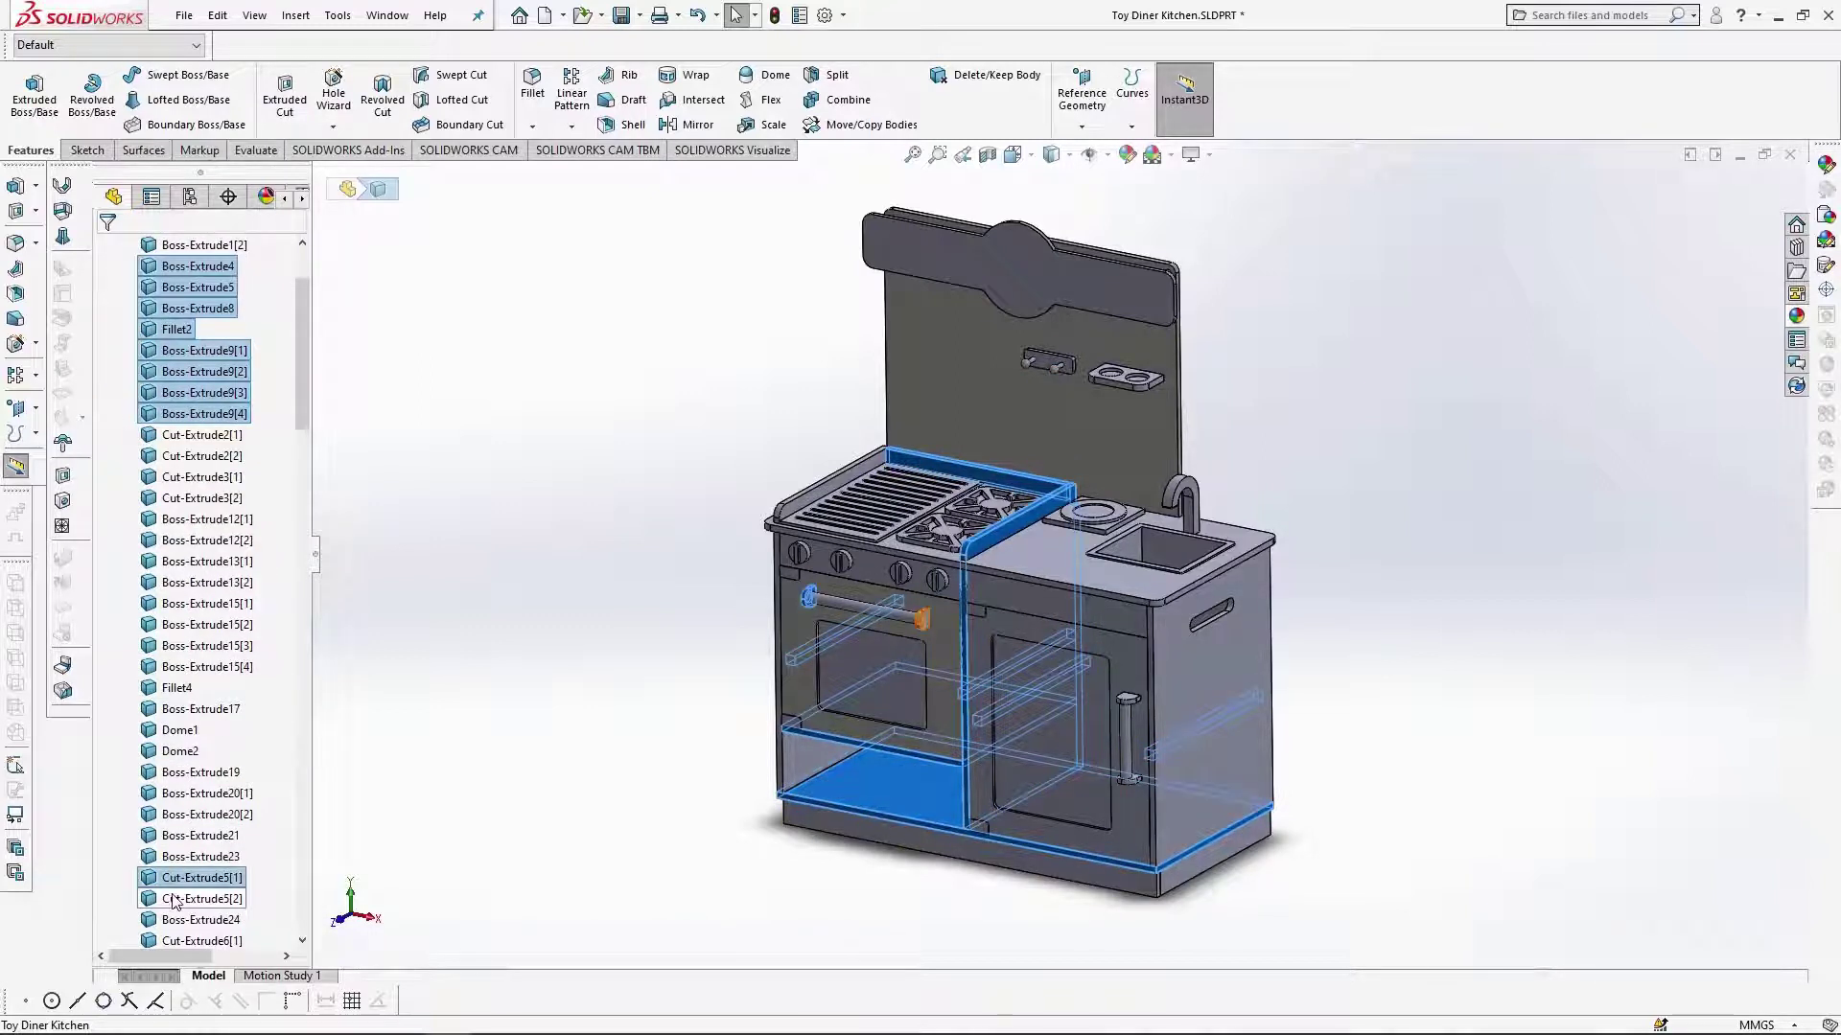
pyautogui.keyDown('ctrl'); pyautogui.click(188, 858); pyautogui.keyUp('ctrl')
pyautogui.scroll(-7, 206, 758)
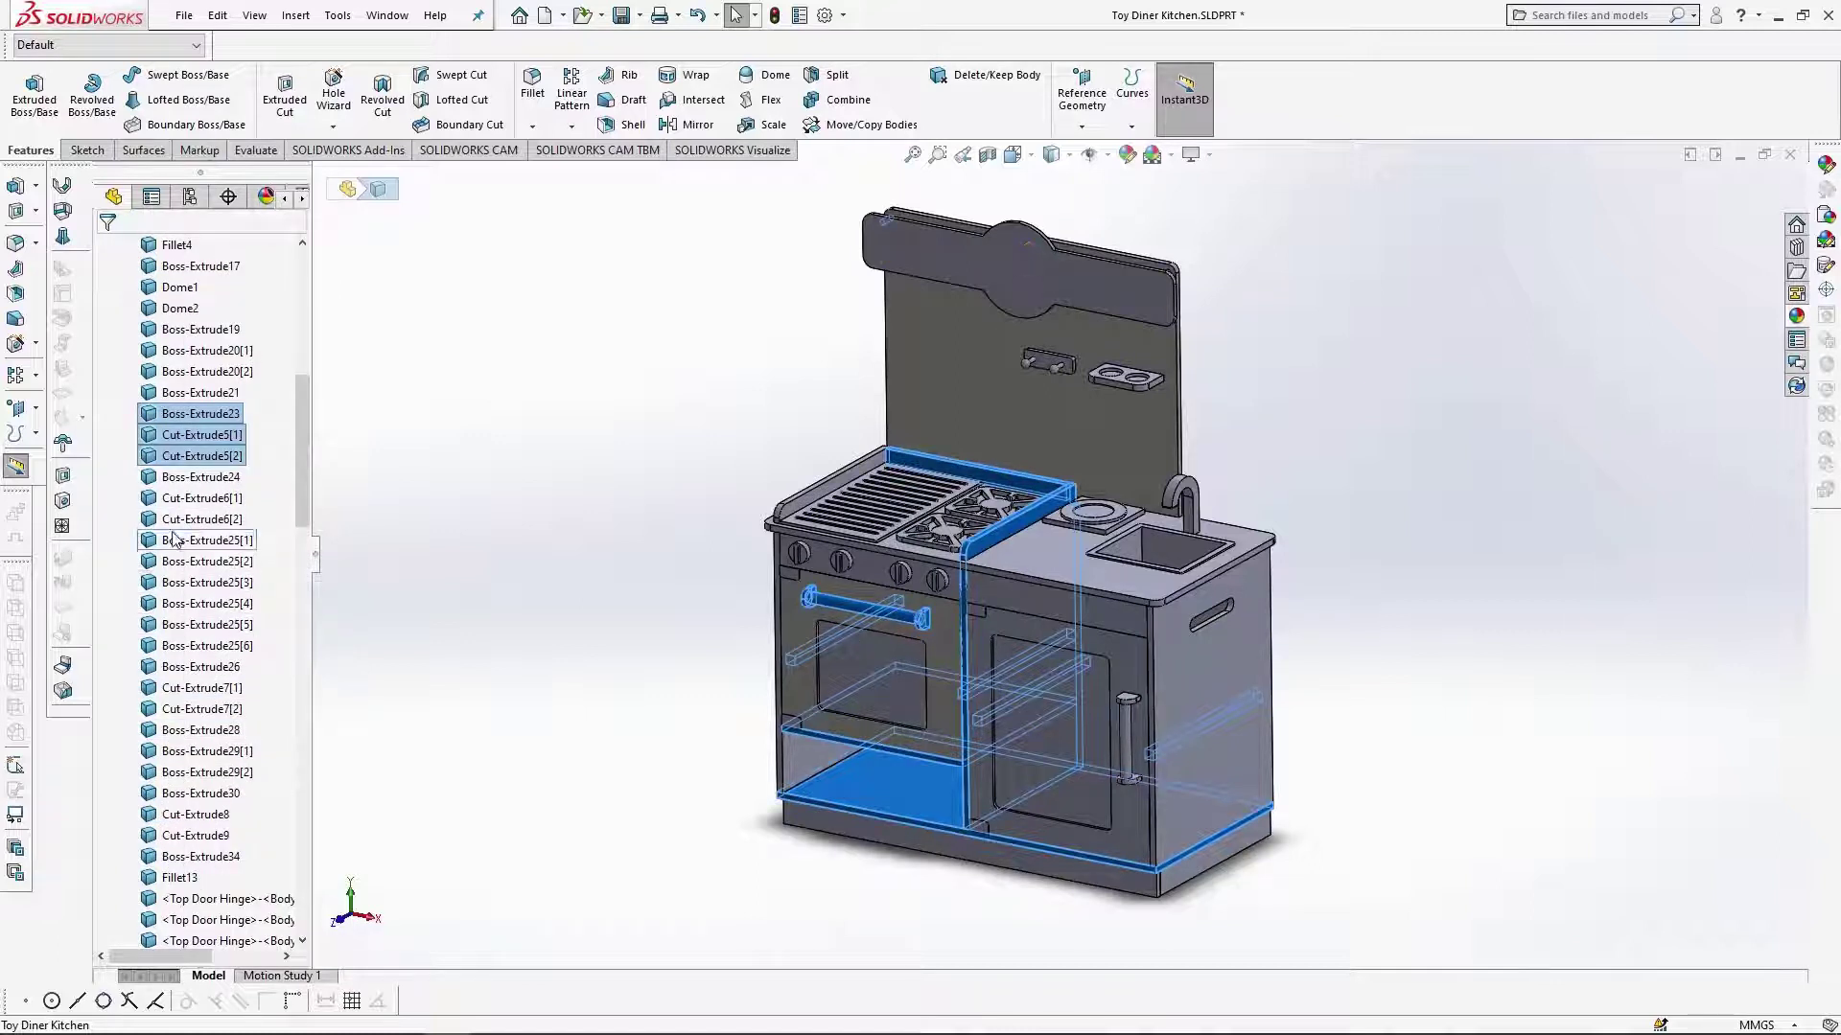
# Add bodies Boss-Extrude25[1] to [6], Boss-Extrude26, Cut-Extrude7[1] and [2], Boss-Extrude30 and Fillet13 to the selection.
pyautogui.keyDown('ctrl'); pyautogui.click(175, 540); pyautogui.keyUp('ctrl')
pyautogui.keyDown('ctrl'); pyautogui.click(179, 561); pyautogui.keyUp('ctrl')
pyautogui.keyDown('ctrl'); pyautogui.click(184, 583); pyautogui.keyUp('ctrl')
pyautogui.keyDown('ctrl'); pyautogui.click(188, 604); pyautogui.keyUp('ctrl')
pyautogui.keyDown('ctrl'); pyautogui.click(192, 625); pyautogui.keyUp('ctrl')
pyautogui.keyDown('ctrl'); pyautogui.click(194, 647); pyautogui.keyUp('ctrl')
pyautogui.scroll(-1, 206, 618)
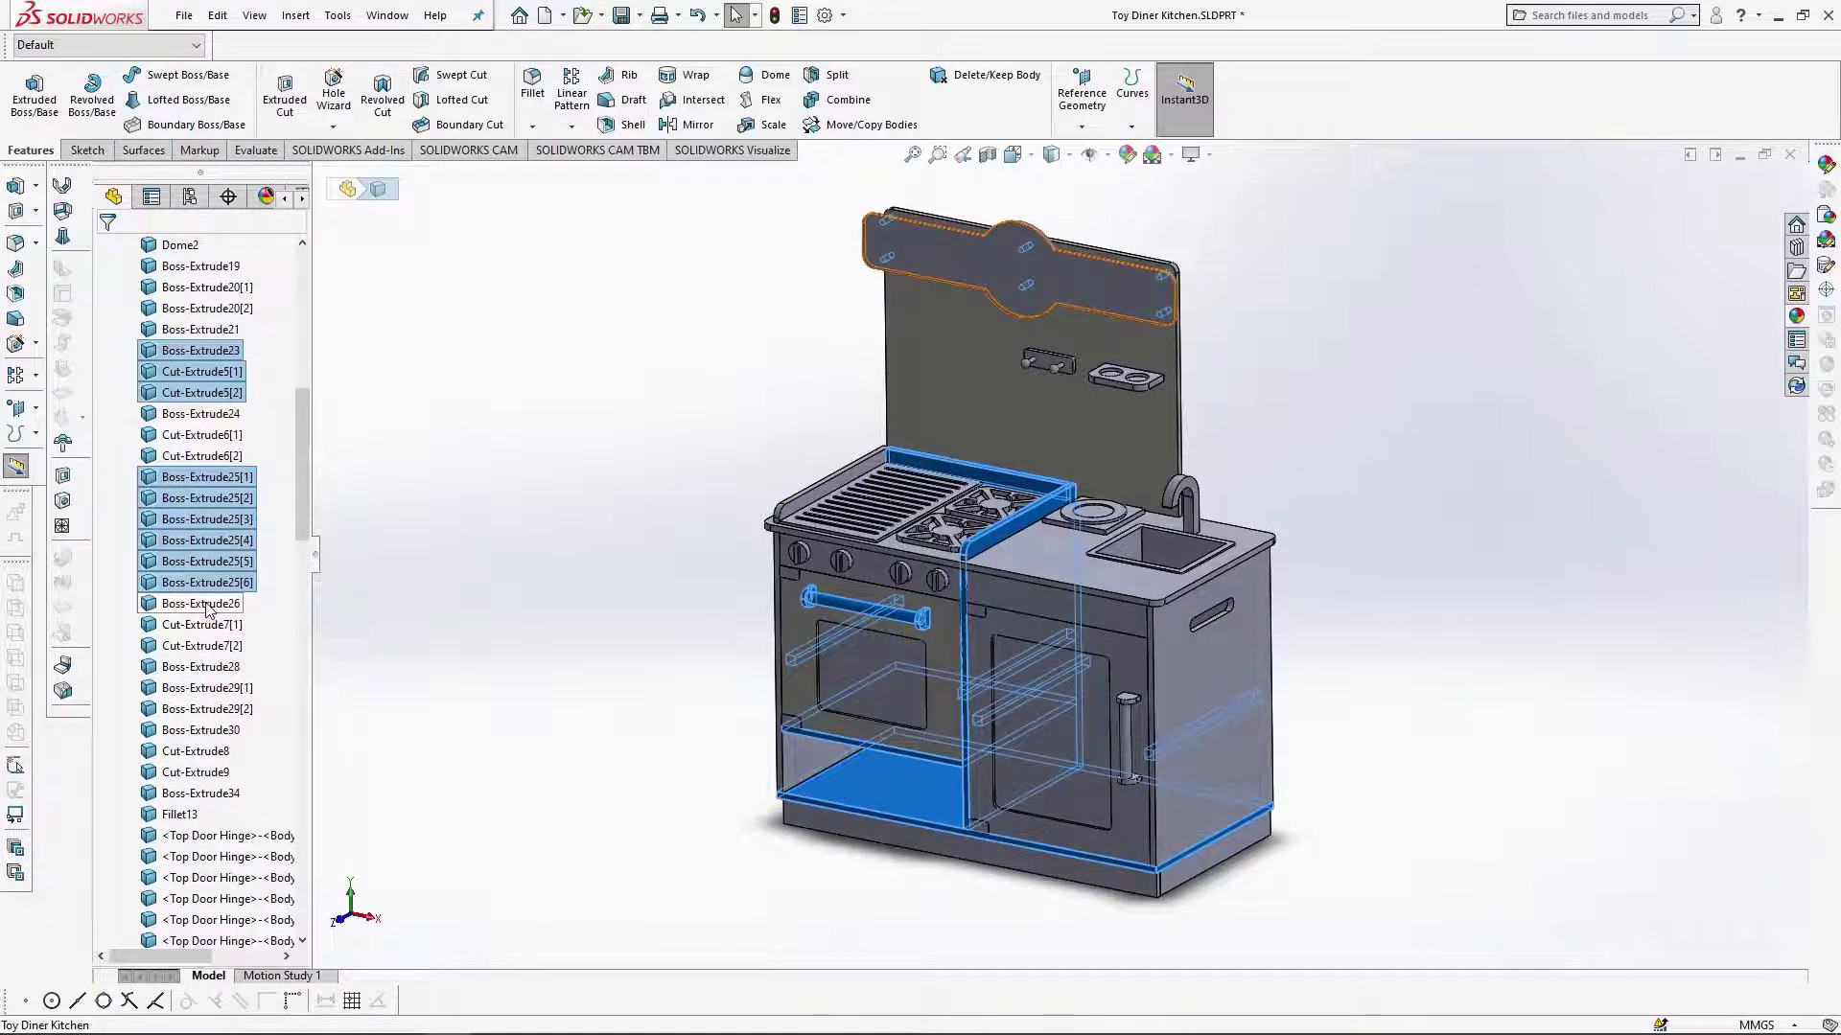
pyautogui.keyDown('ctrl'); pyautogui.click(206, 604); pyautogui.keyUp('ctrl')
pyautogui.keyDown('ctrl'); pyautogui.click(203, 625); pyautogui.keyUp('ctrl')
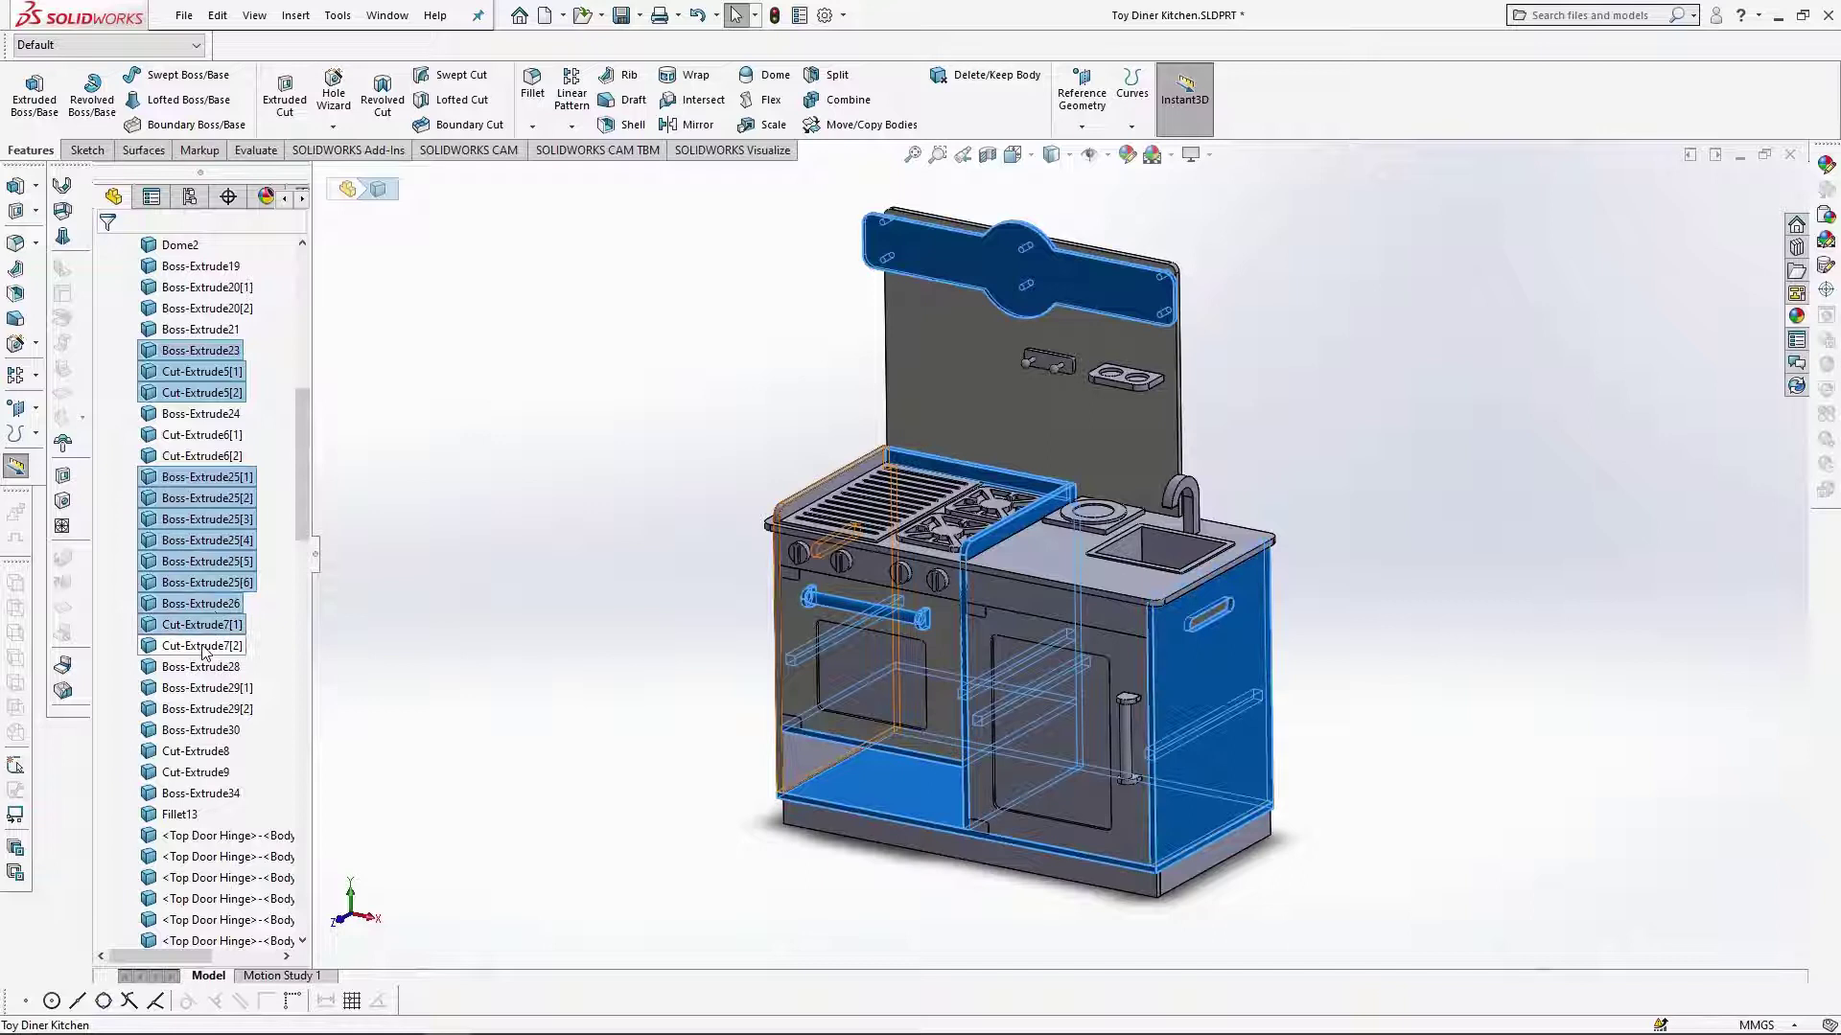
pyautogui.keyDown('ctrl'); pyautogui.click(201, 646); pyautogui.keyUp('ctrl')
pyautogui.scroll(-2, 199, 685)
pyautogui.keyDown('ctrl'); pyautogui.click(202, 603); pyautogui.keyUp('ctrl')
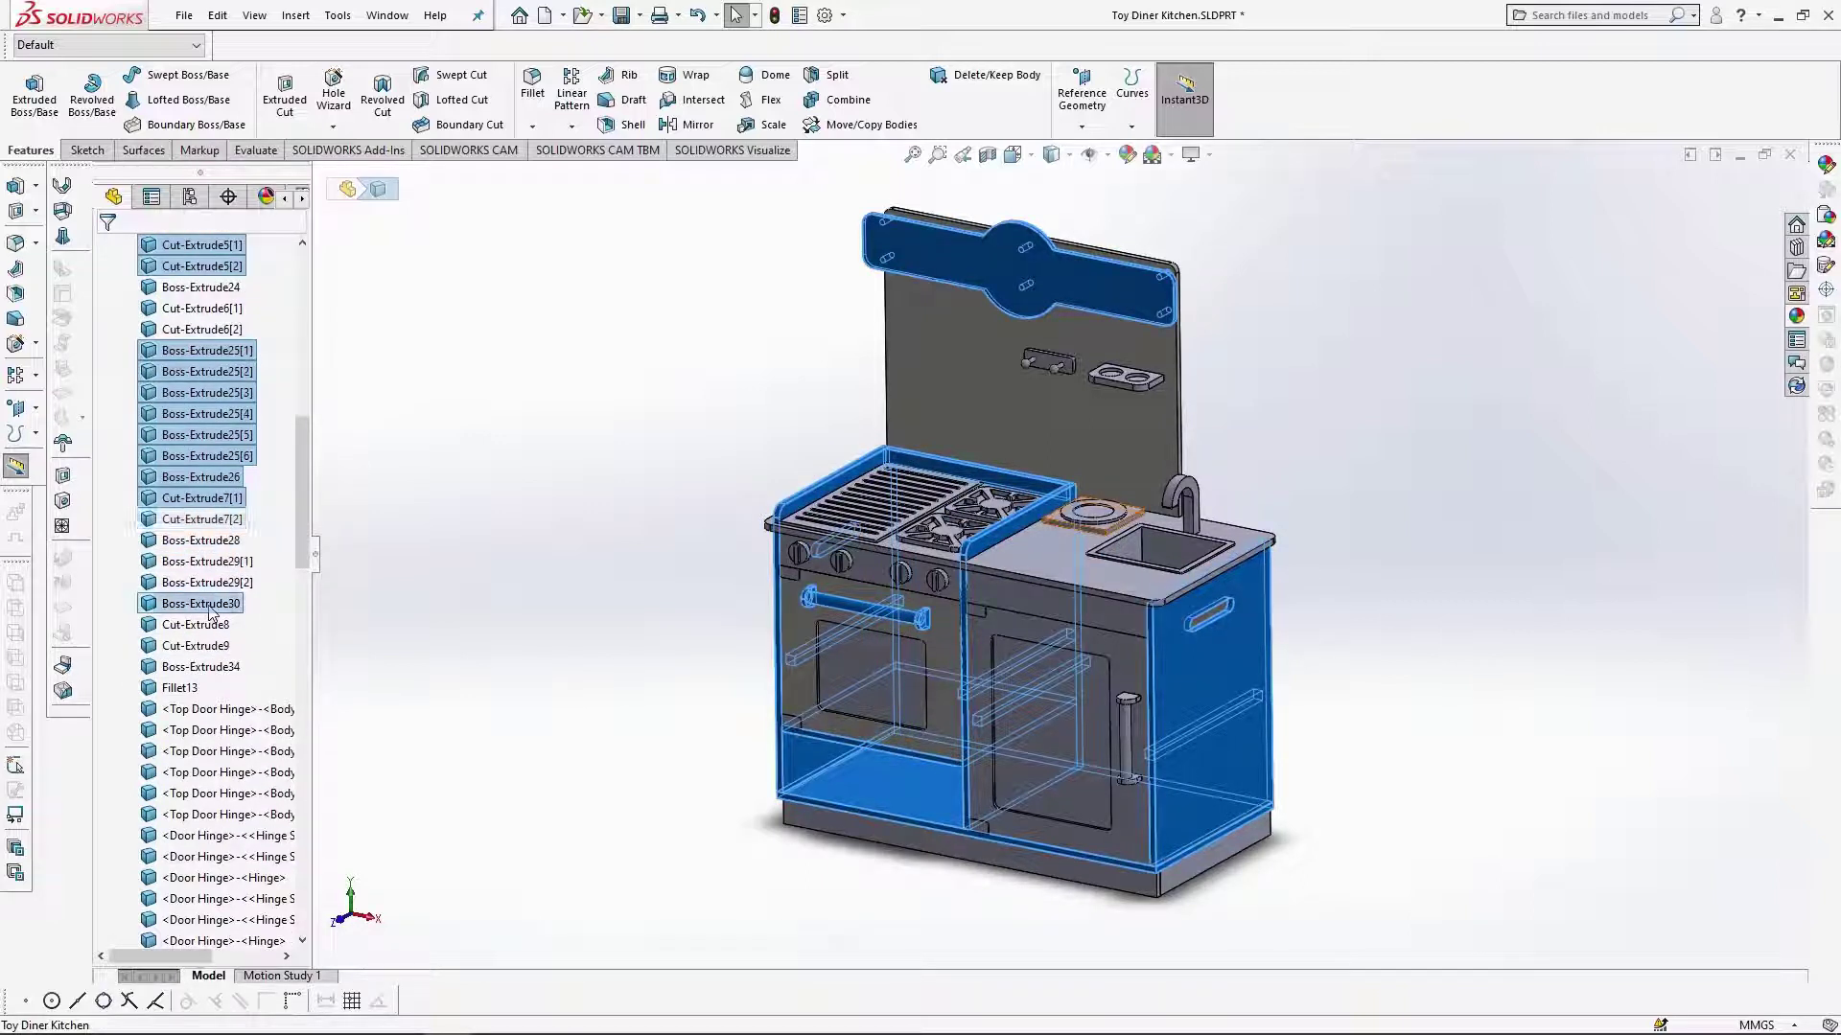
pyautogui.scroll(-1, 203, 585)
pyautogui.keyDown('ctrl'); pyautogui.click(180, 624); pyautogui.keyUp('ctrl')
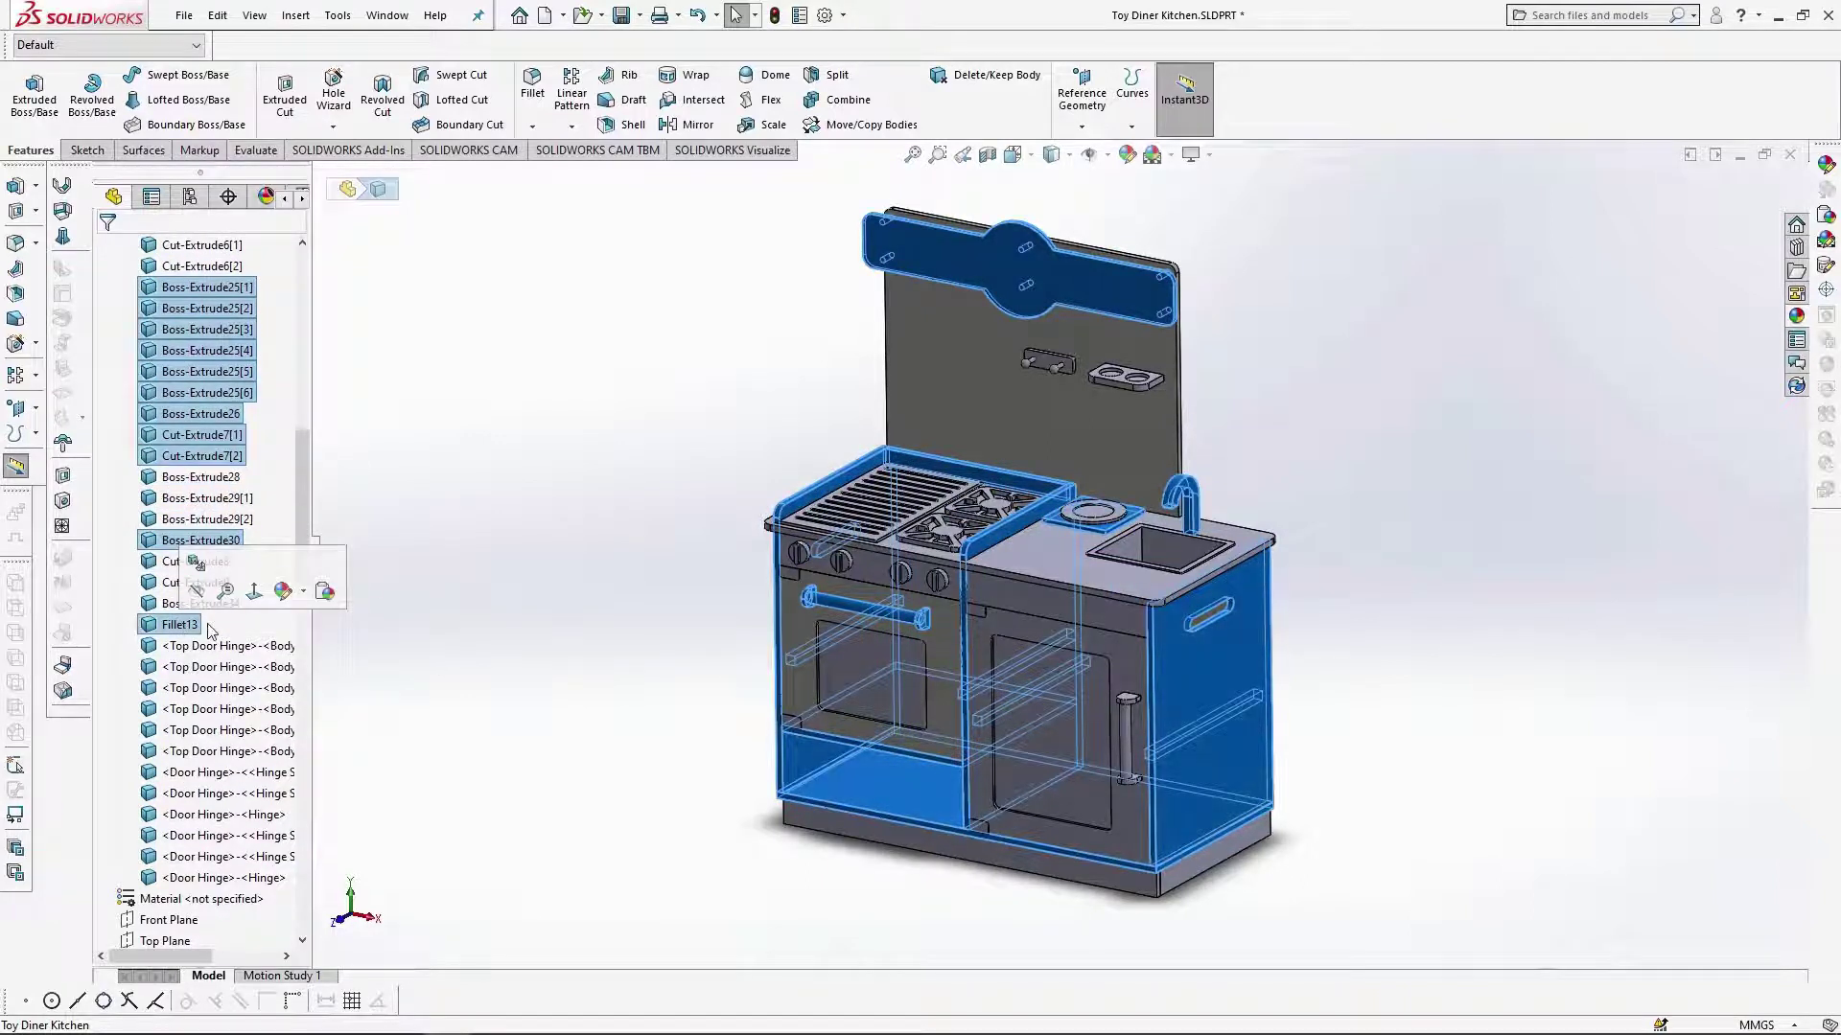
# Assign the white car paint appearance to all the selected bodies.
pyautogui.click(282, 590)
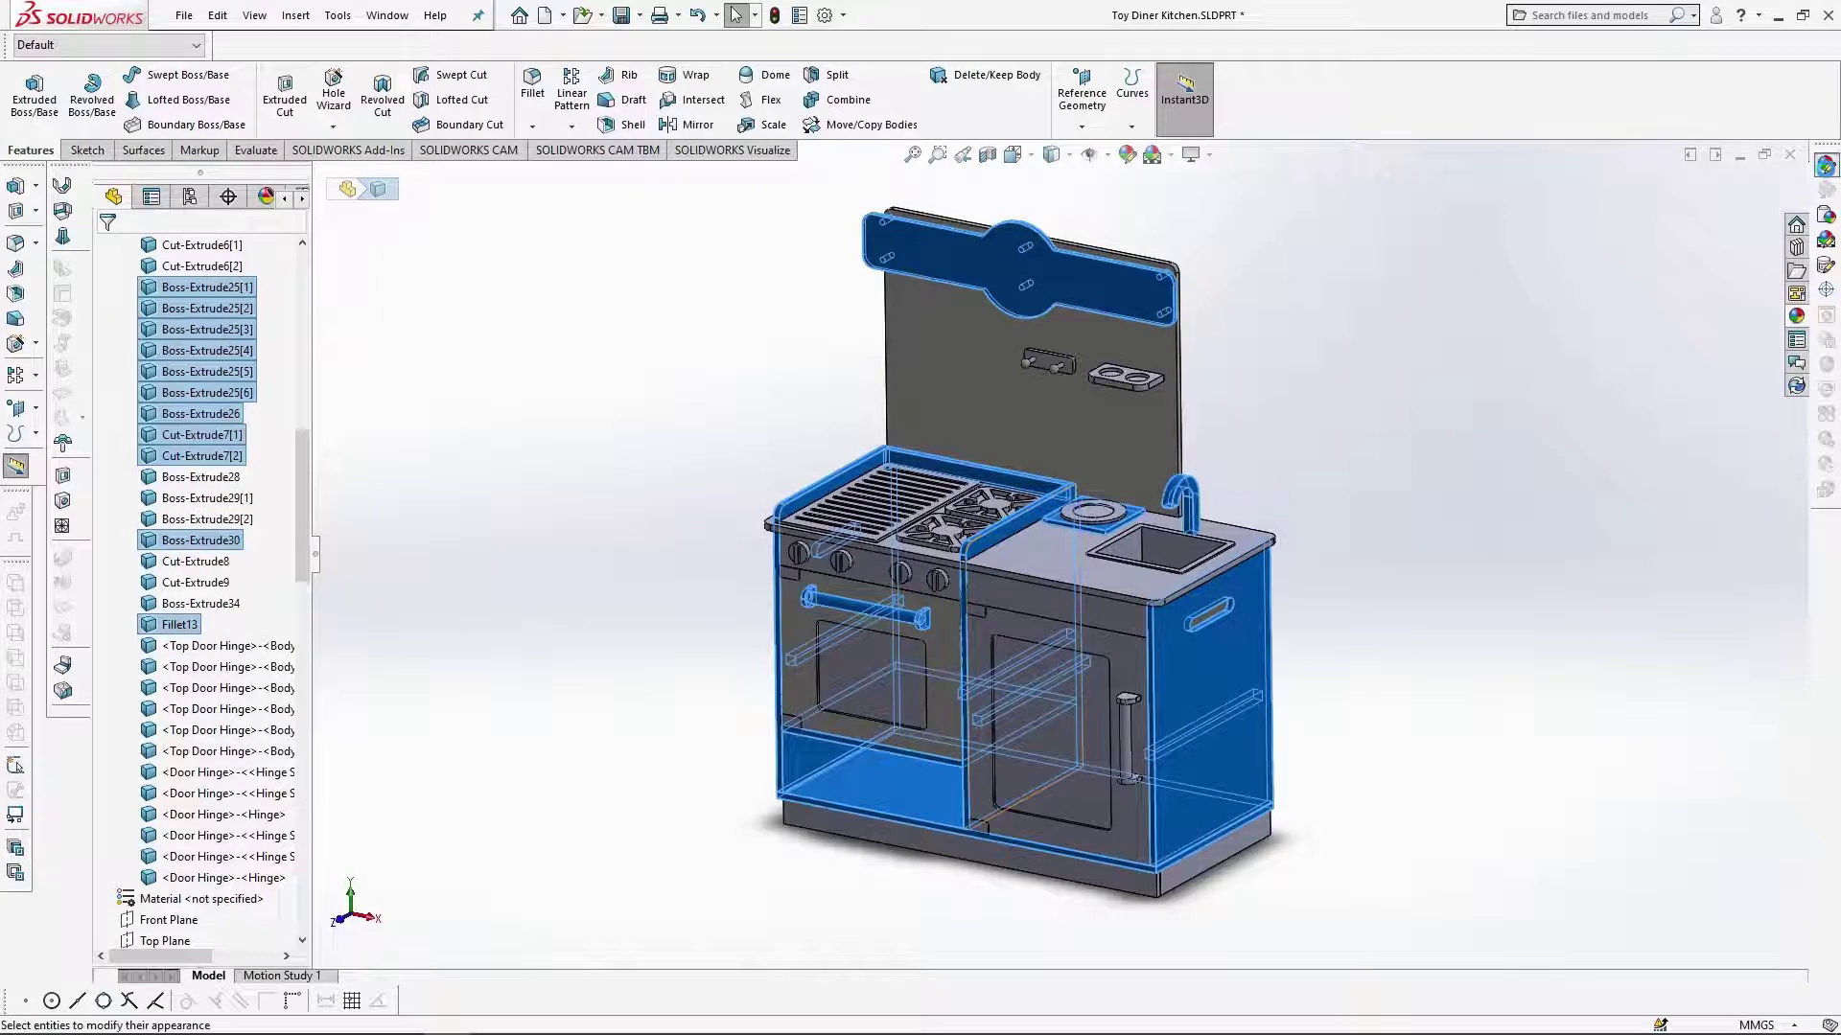
pyautogui.click(1618, 296)
pyautogui.click(1591, 647)
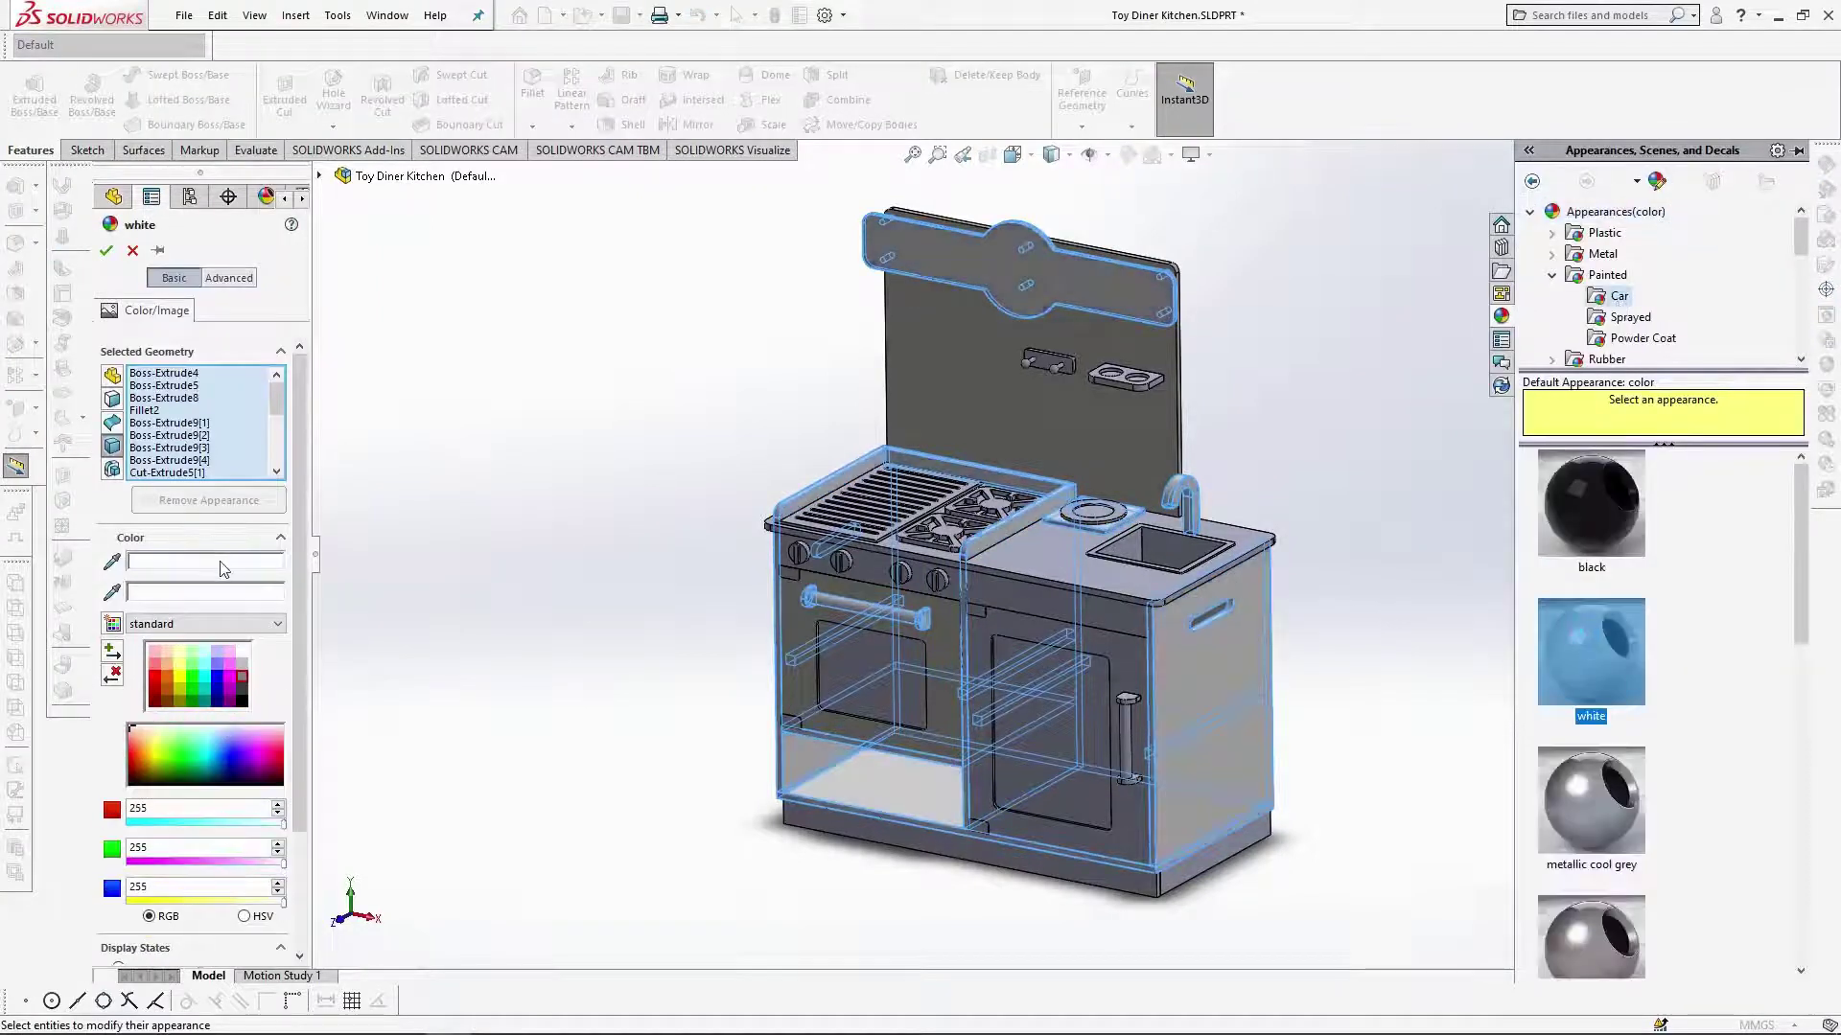
# Set the paint's colour to a custom RGB value of 99, 100, 104 and apply the appearance.
pyautogui.doubleClick(220, 569)
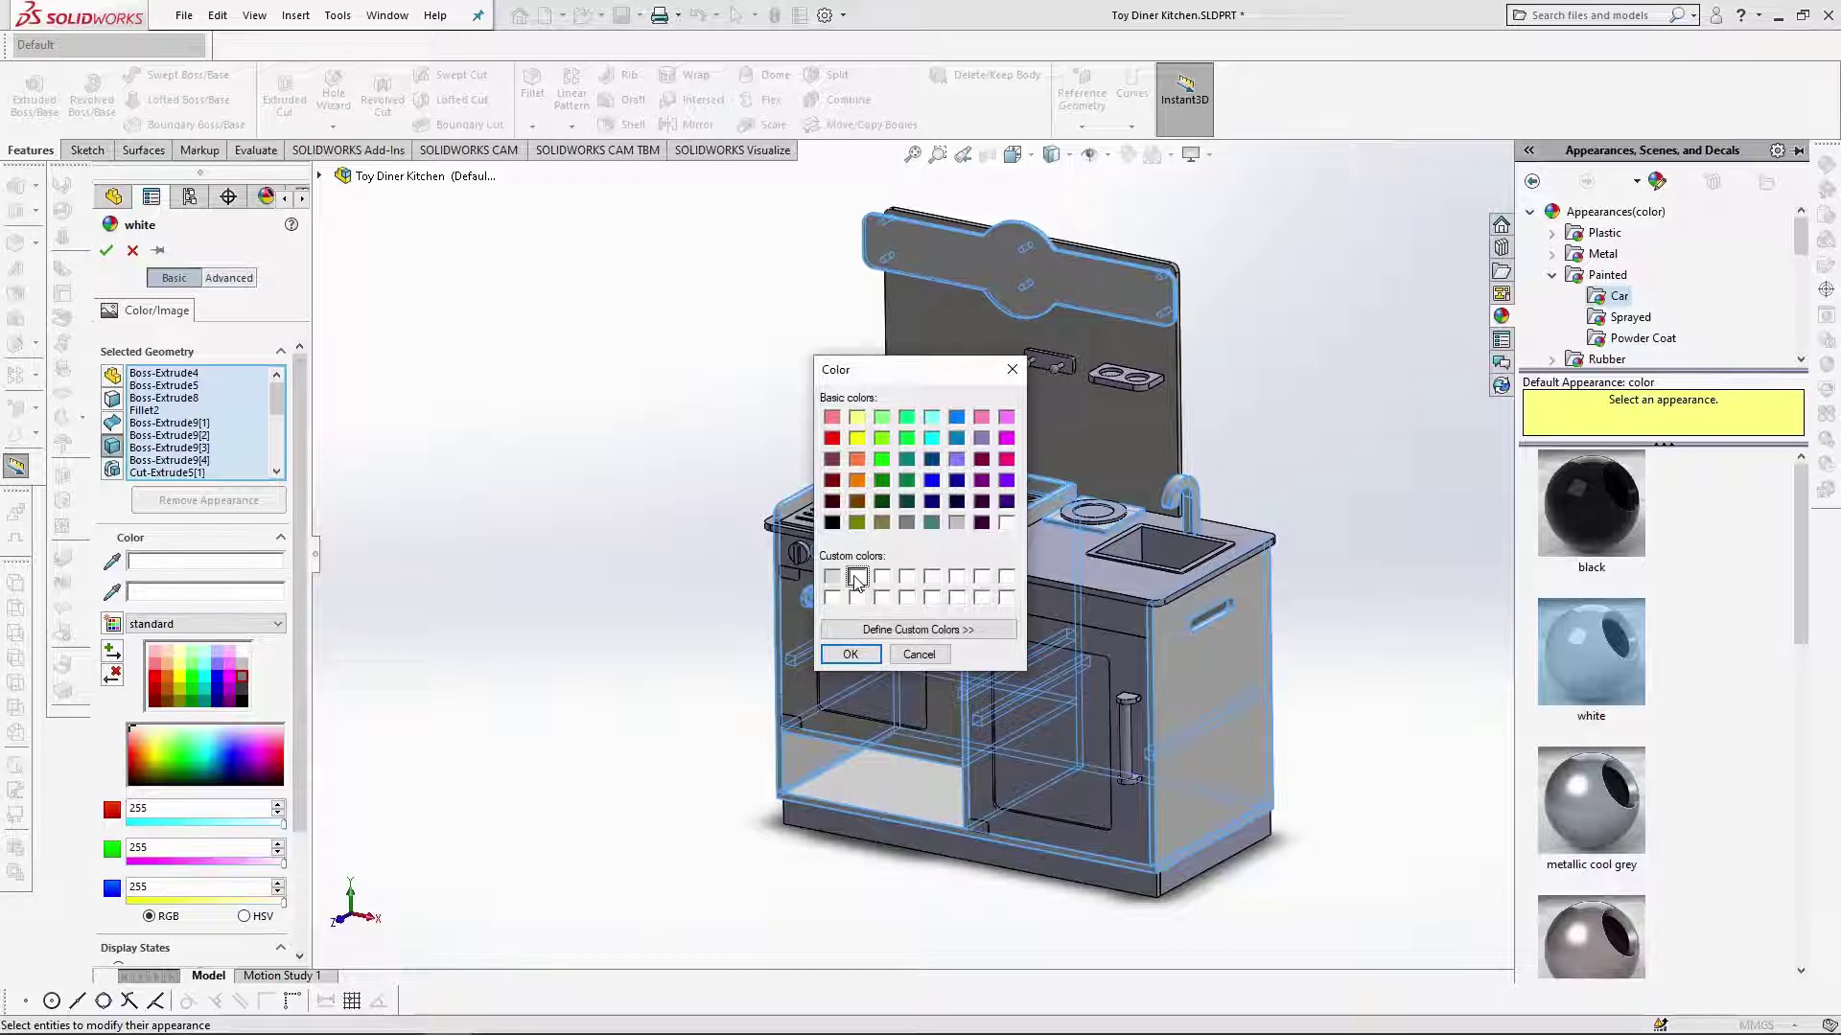
pyautogui.click(976, 628)
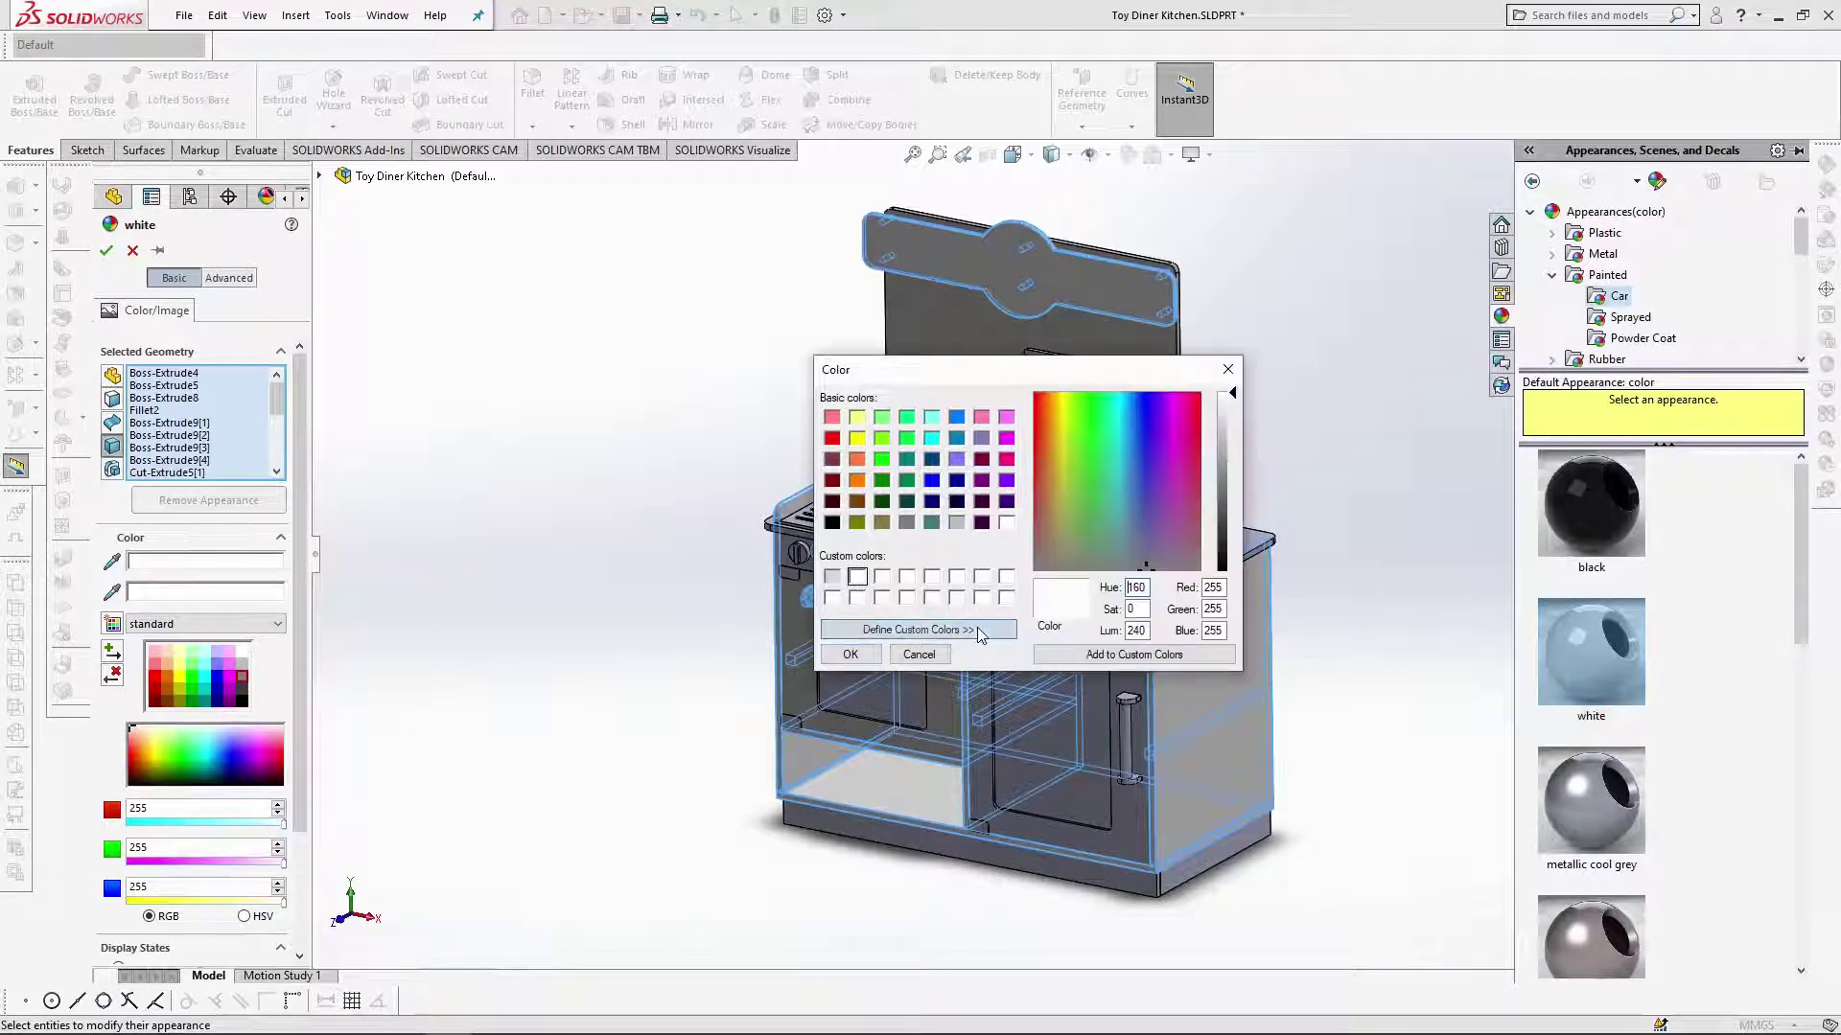
pyautogui.click(1224, 589)
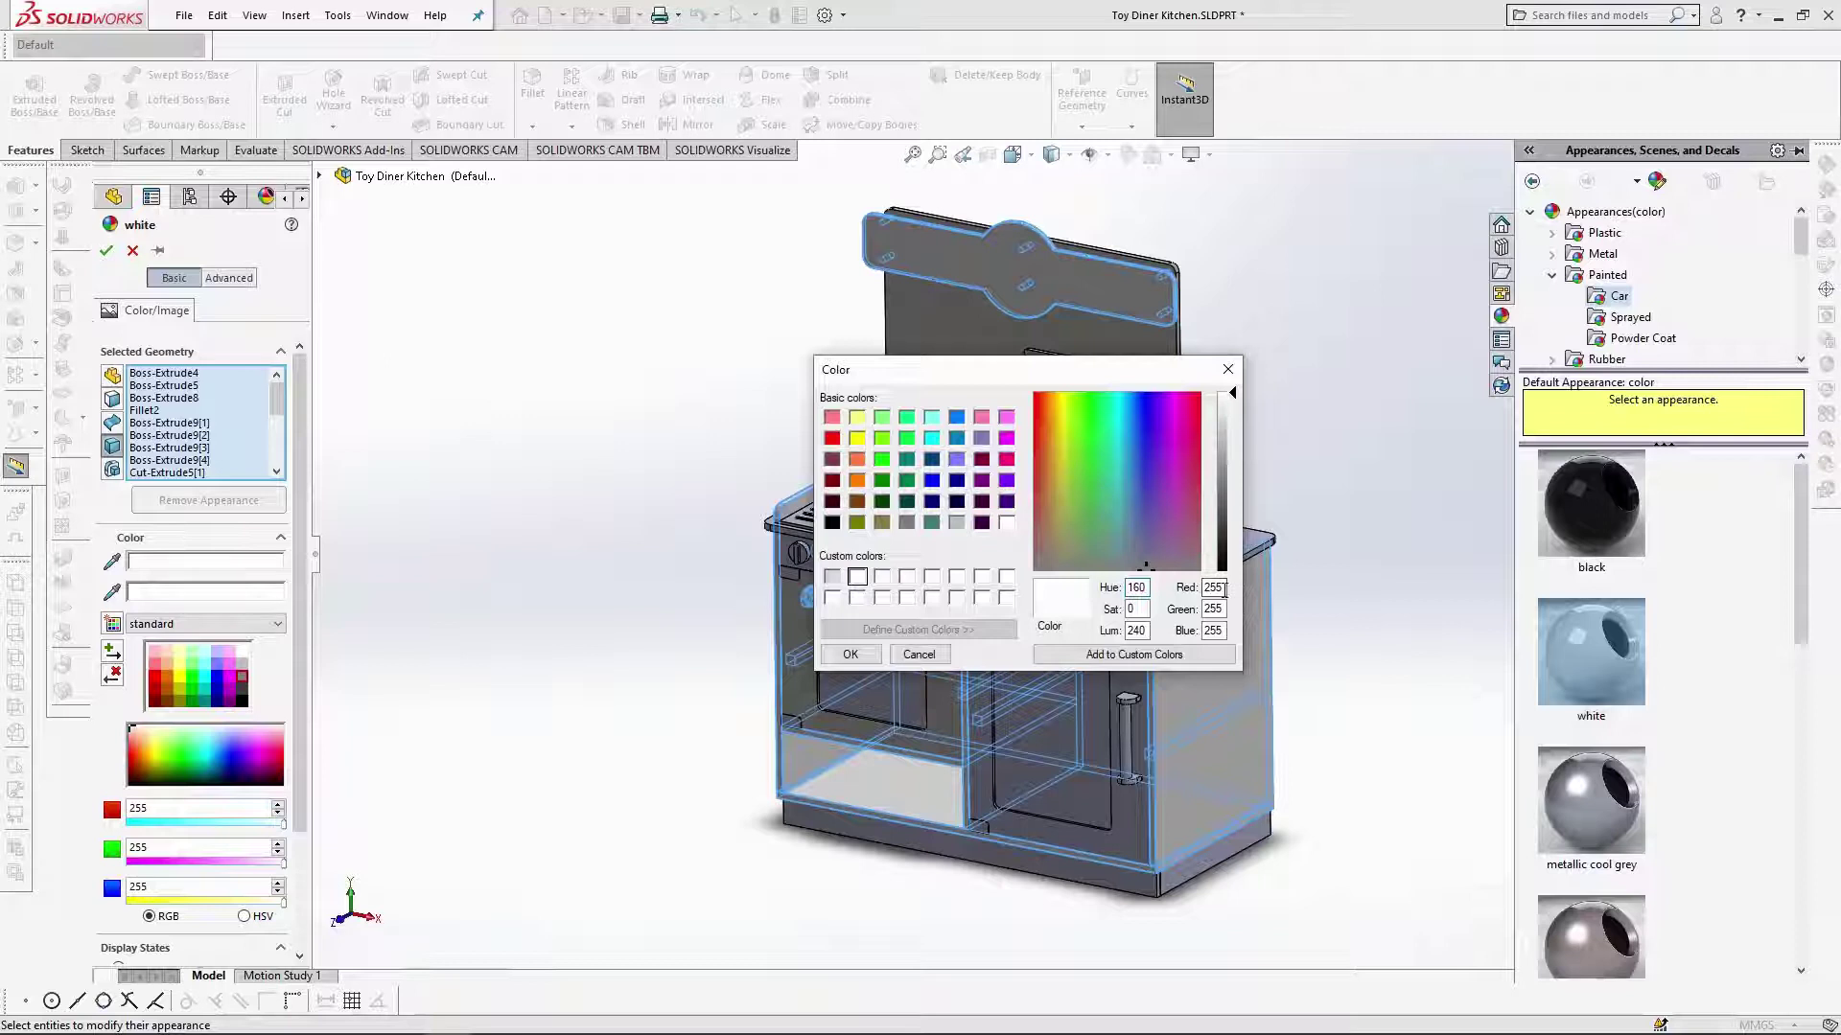
pyautogui.press('BackSpace')
pyautogui.press('BackSpace')
pyautogui.press('BackSpace')
pyautogui.write('99')
pyautogui.press('Tab')
pyautogui.write('100')
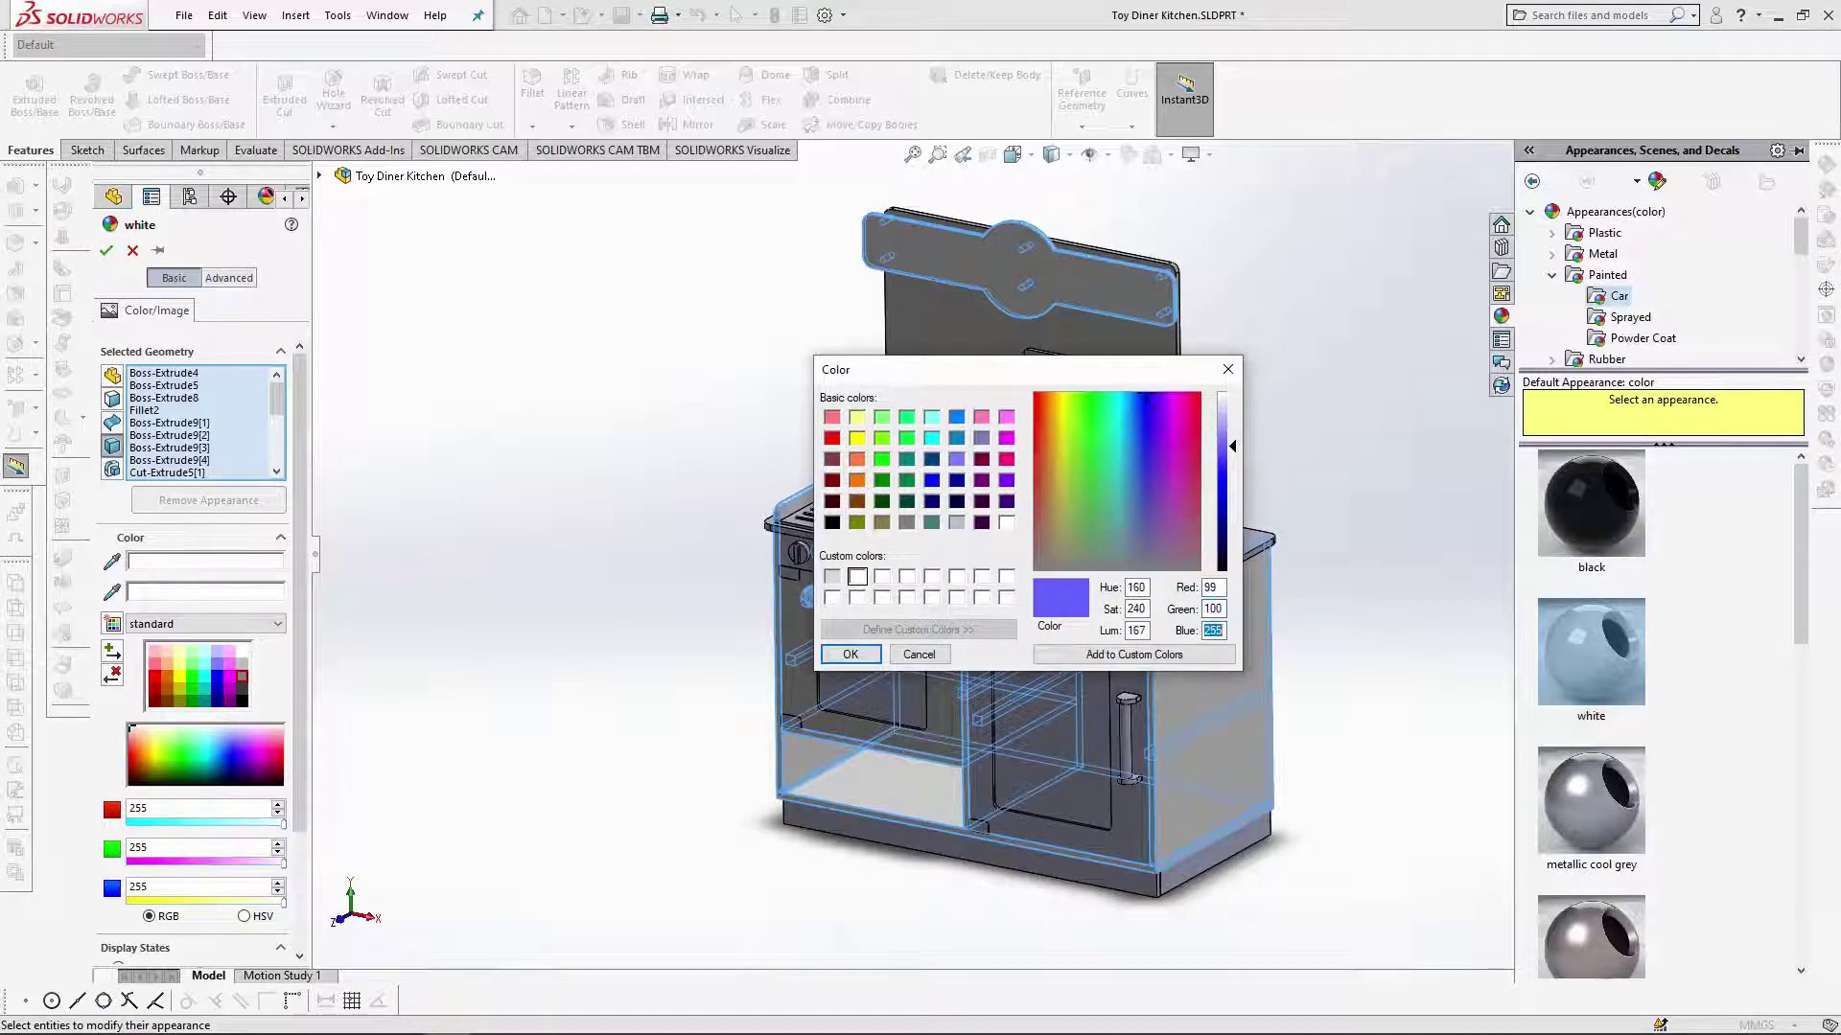
pyautogui.write('104')
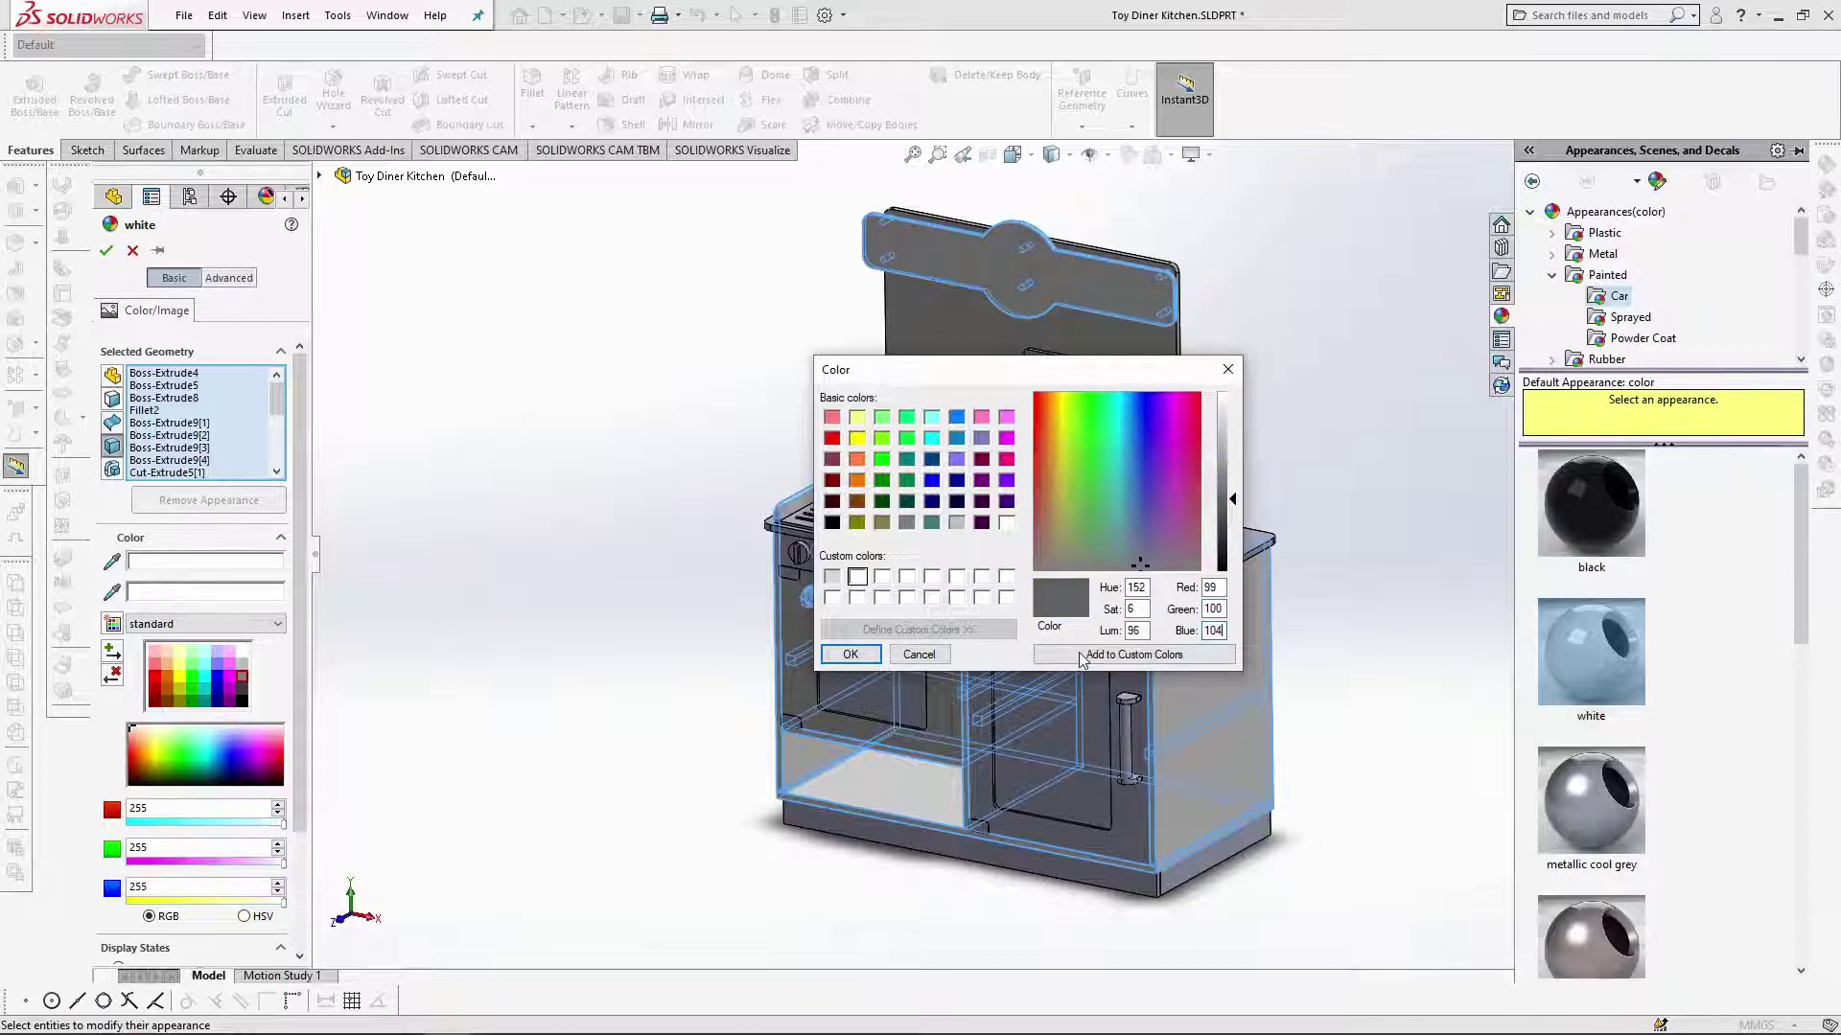
pyautogui.click(855, 658)
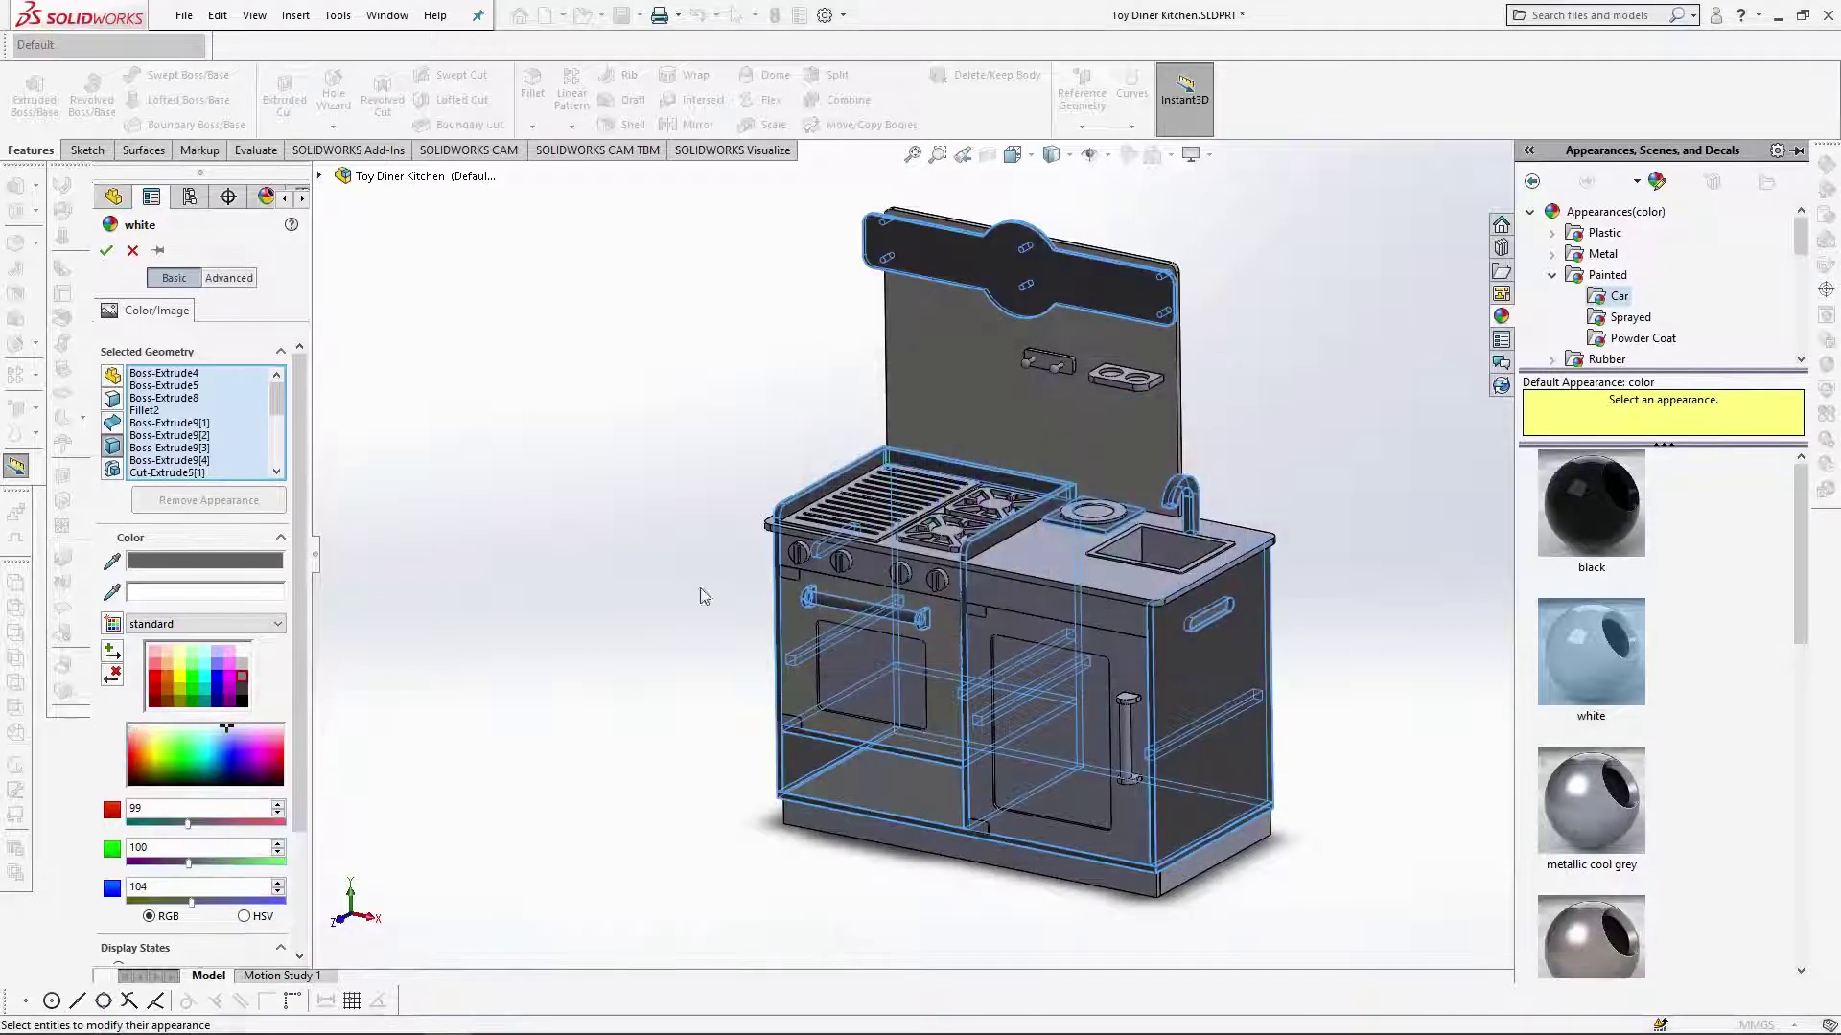
pyautogui.click(106, 250)
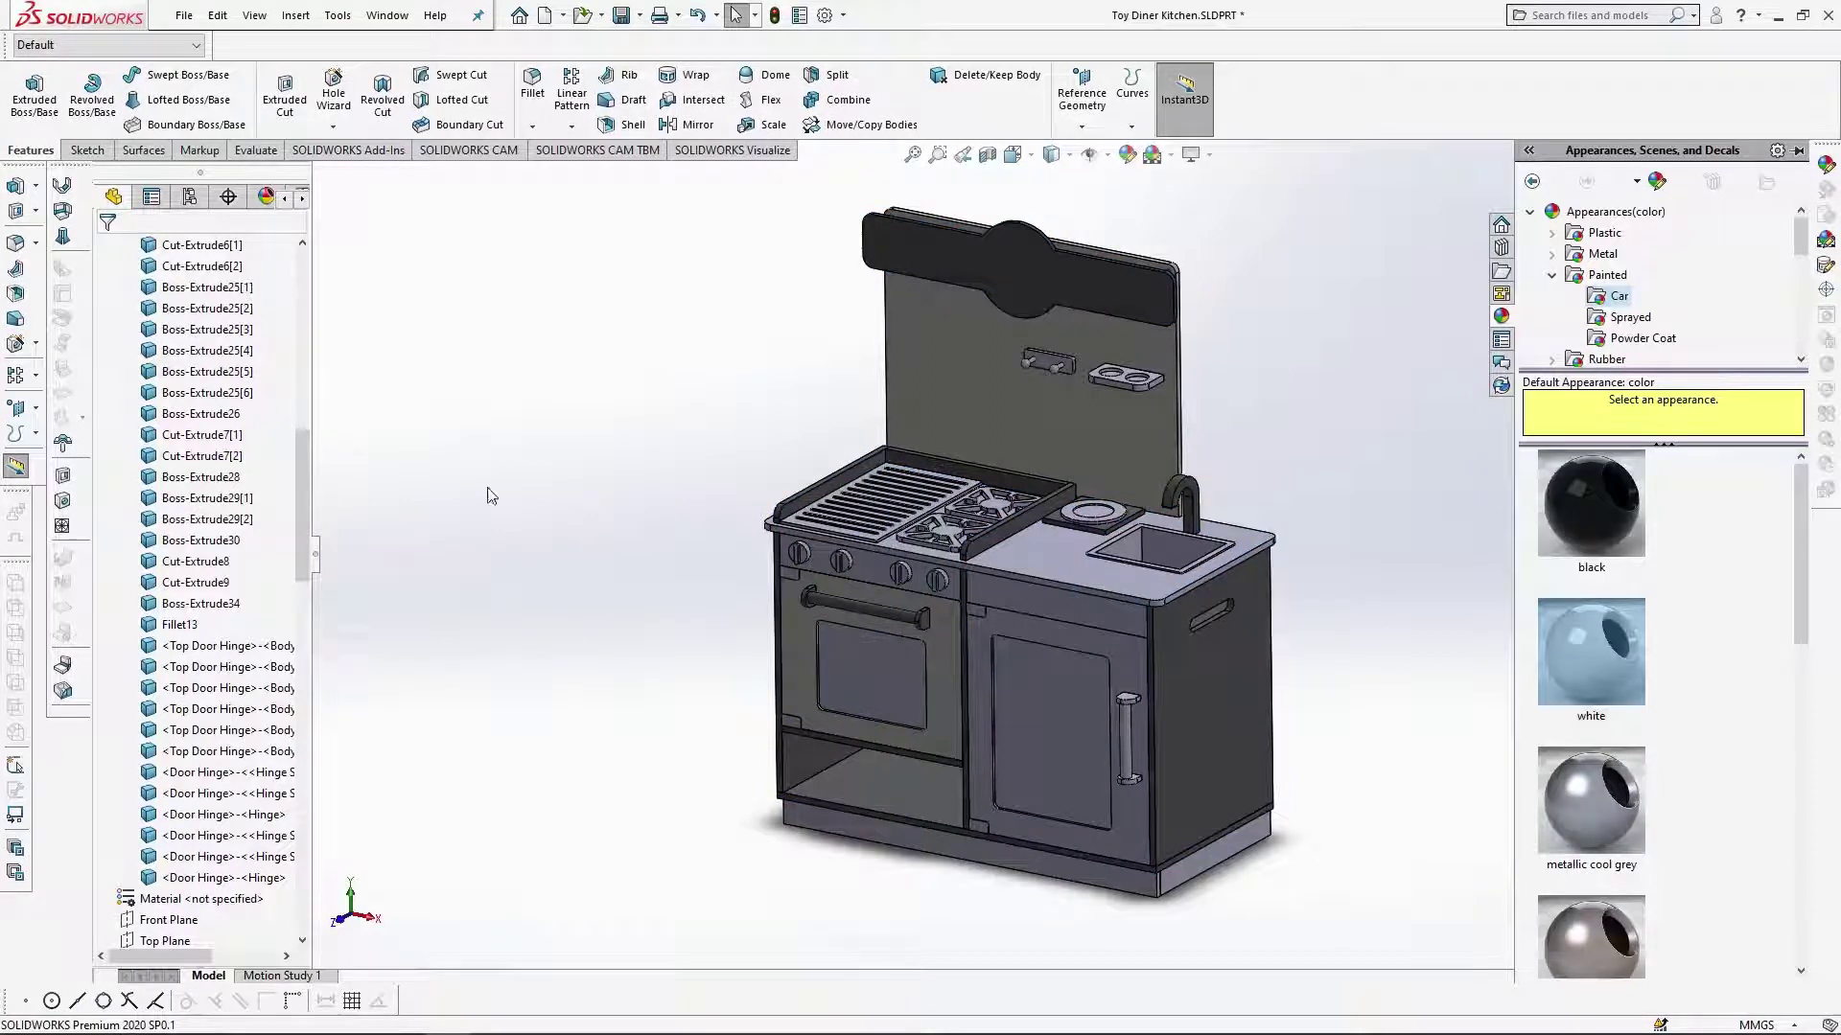
# Apply the white car paint appearance to bodies Cut-Extrude2[2] and Cut-Extrude3[2].
pyautogui.scroll(13, 202, 408)
pyautogui.click(201, 582)
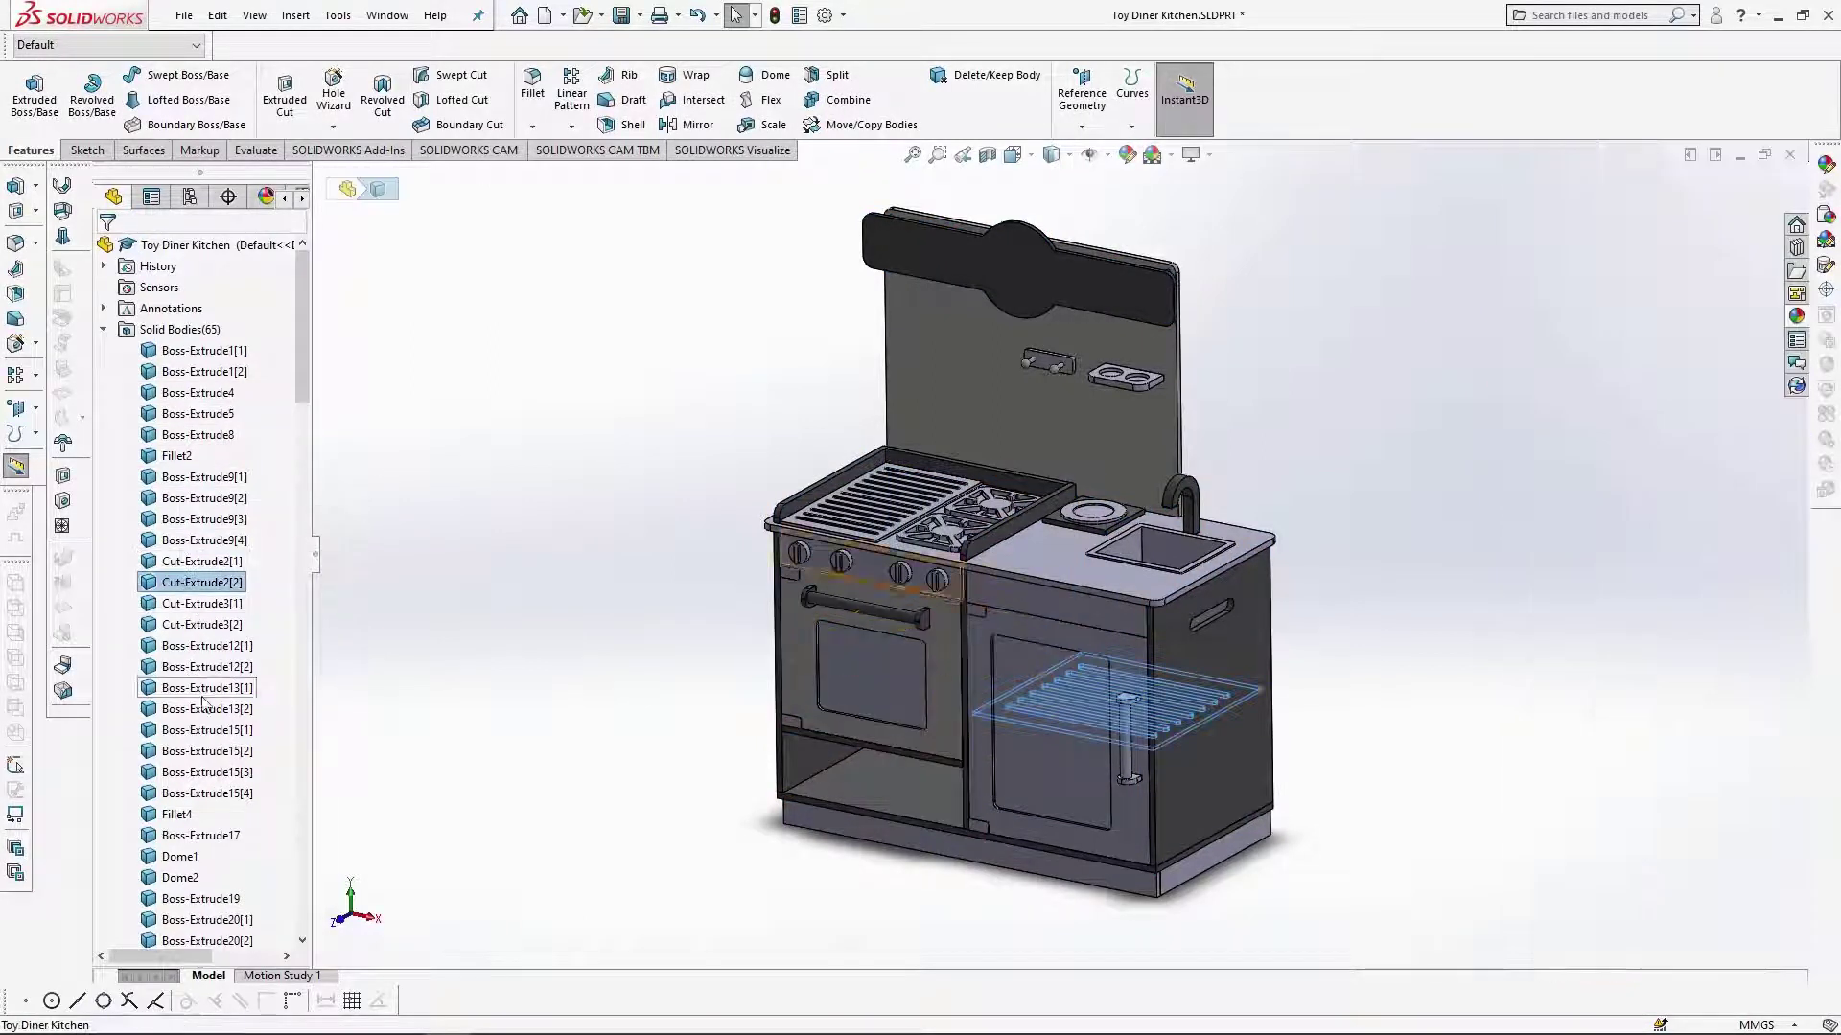
pyautogui.keyDown('ctrl'); pyautogui.click(202, 624); pyautogui.keyUp('ctrl')
pyautogui.click(1825, 164)
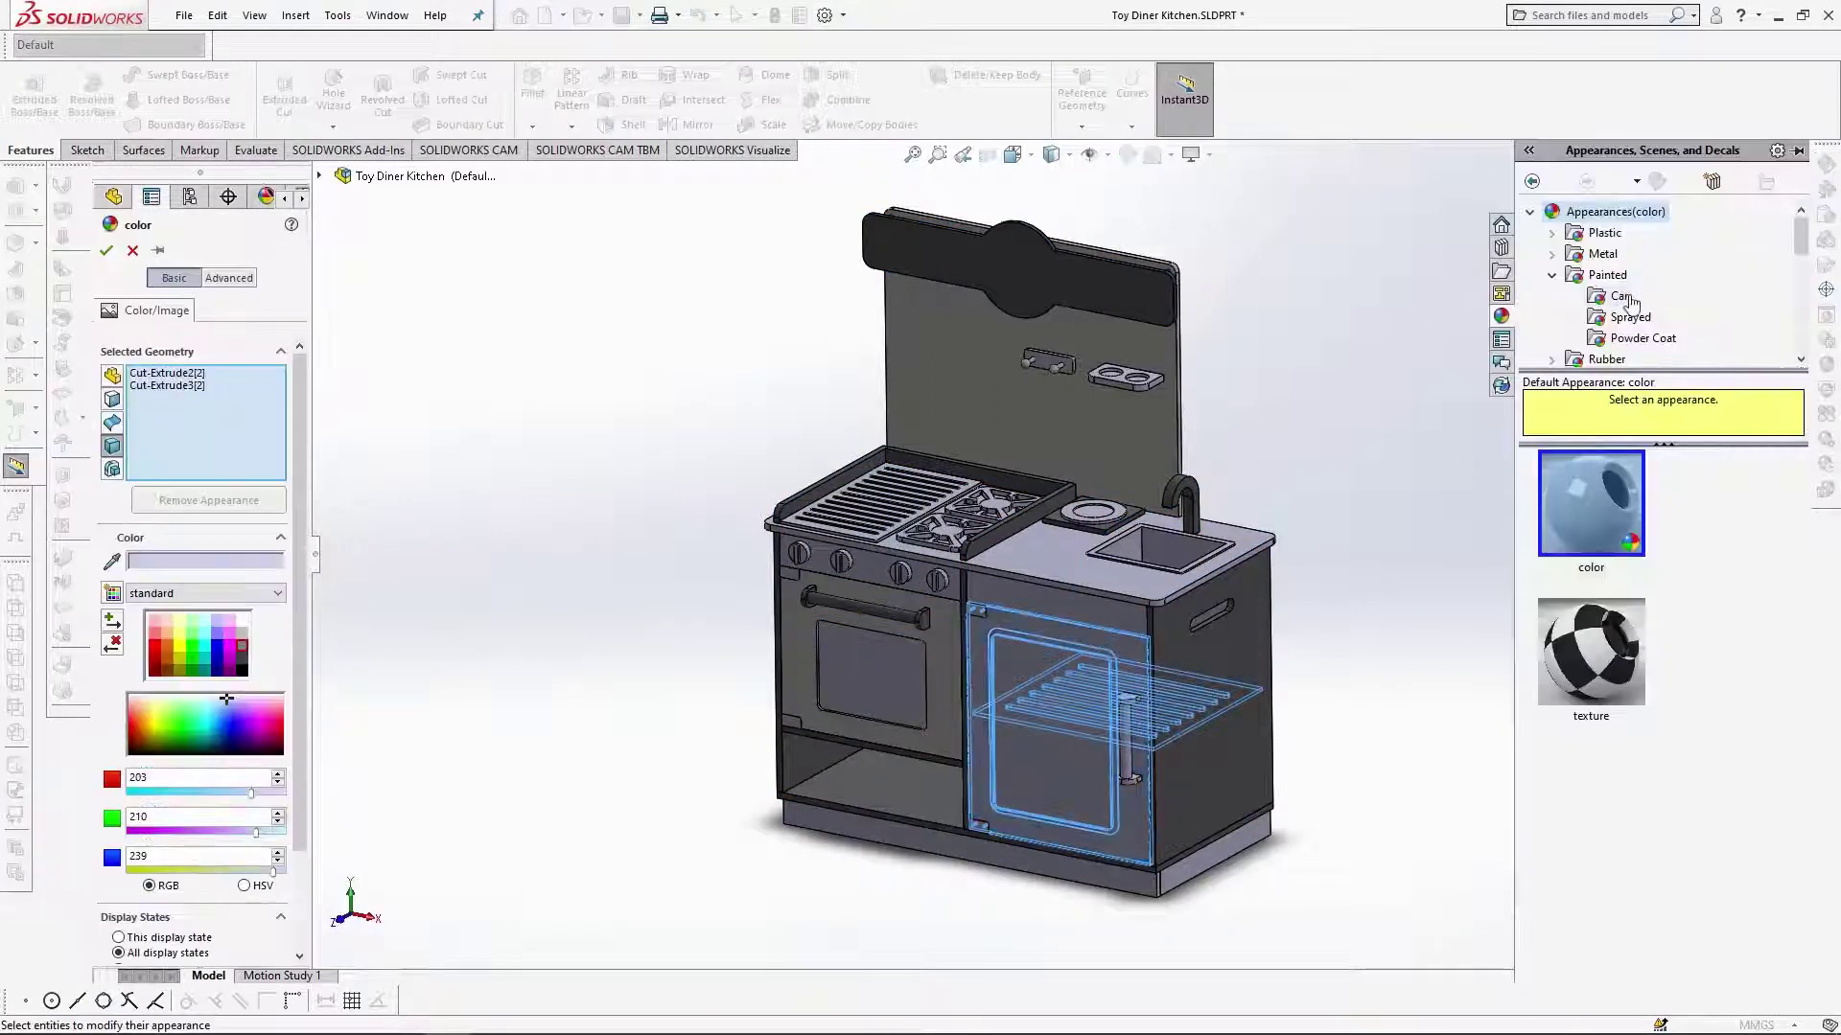
pyautogui.click(1622, 298)
pyautogui.click(1611, 652)
pyautogui.click(106, 250)
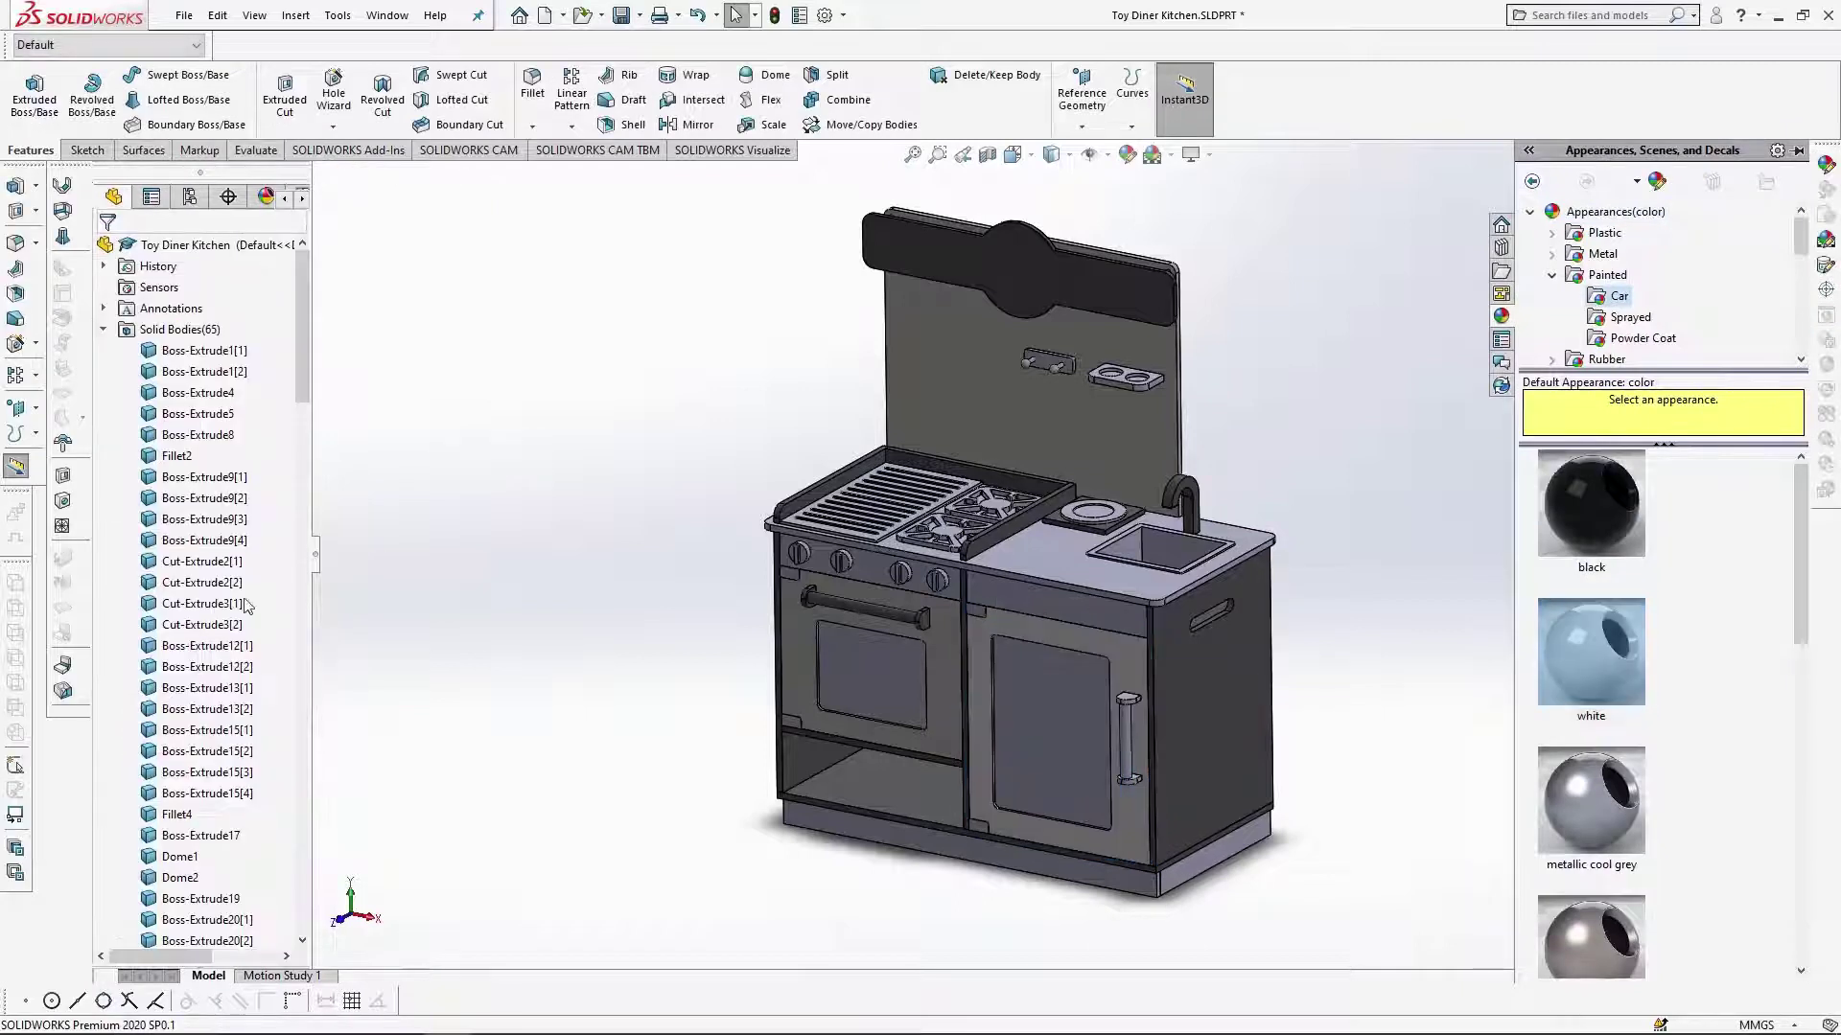
# Apply the clear gloss glass appearance to the two door window bodies, Boss-Extrude12[1] and Boss-Extrude12[2].
pyautogui.click(206, 645)
pyautogui.keyDown('ctrl'); pyautogui.click(206, 666); pyautogui.keyUp('ctrl')
pyautogui.click(1825, 164)
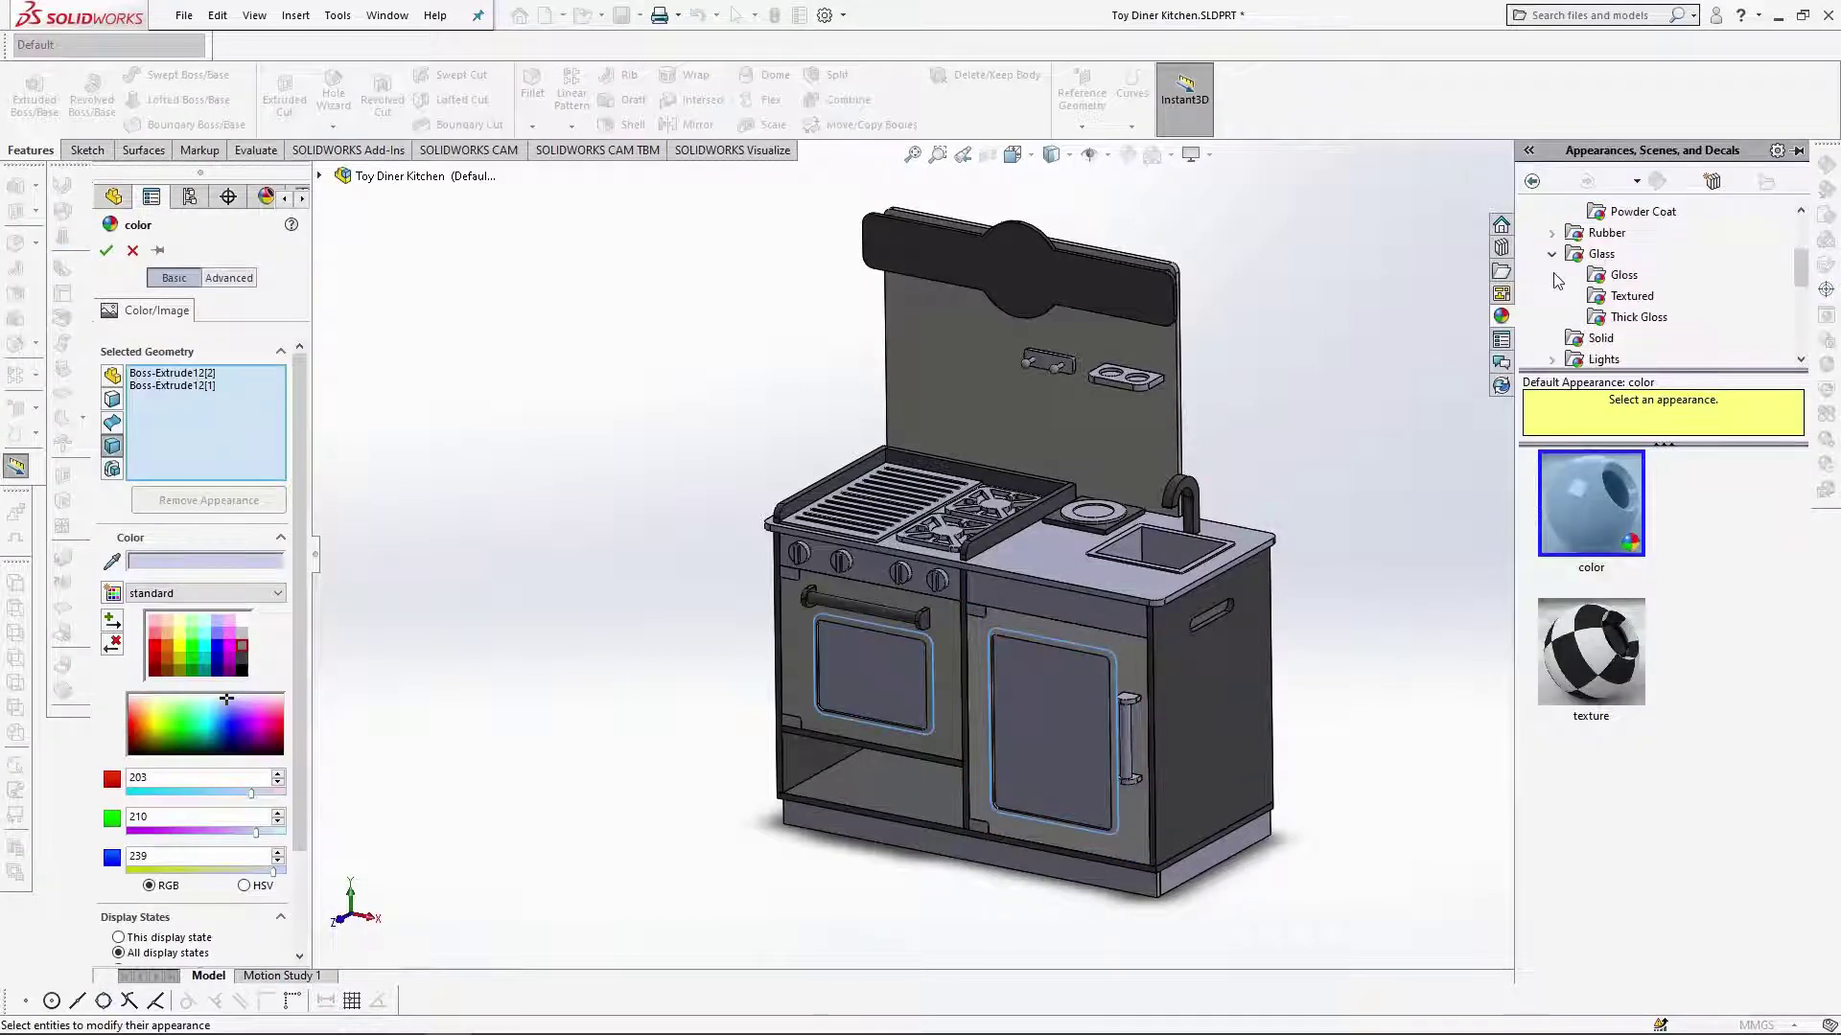
pyautogui.click(1623, 275)
pyautogui.click(1591, 504)
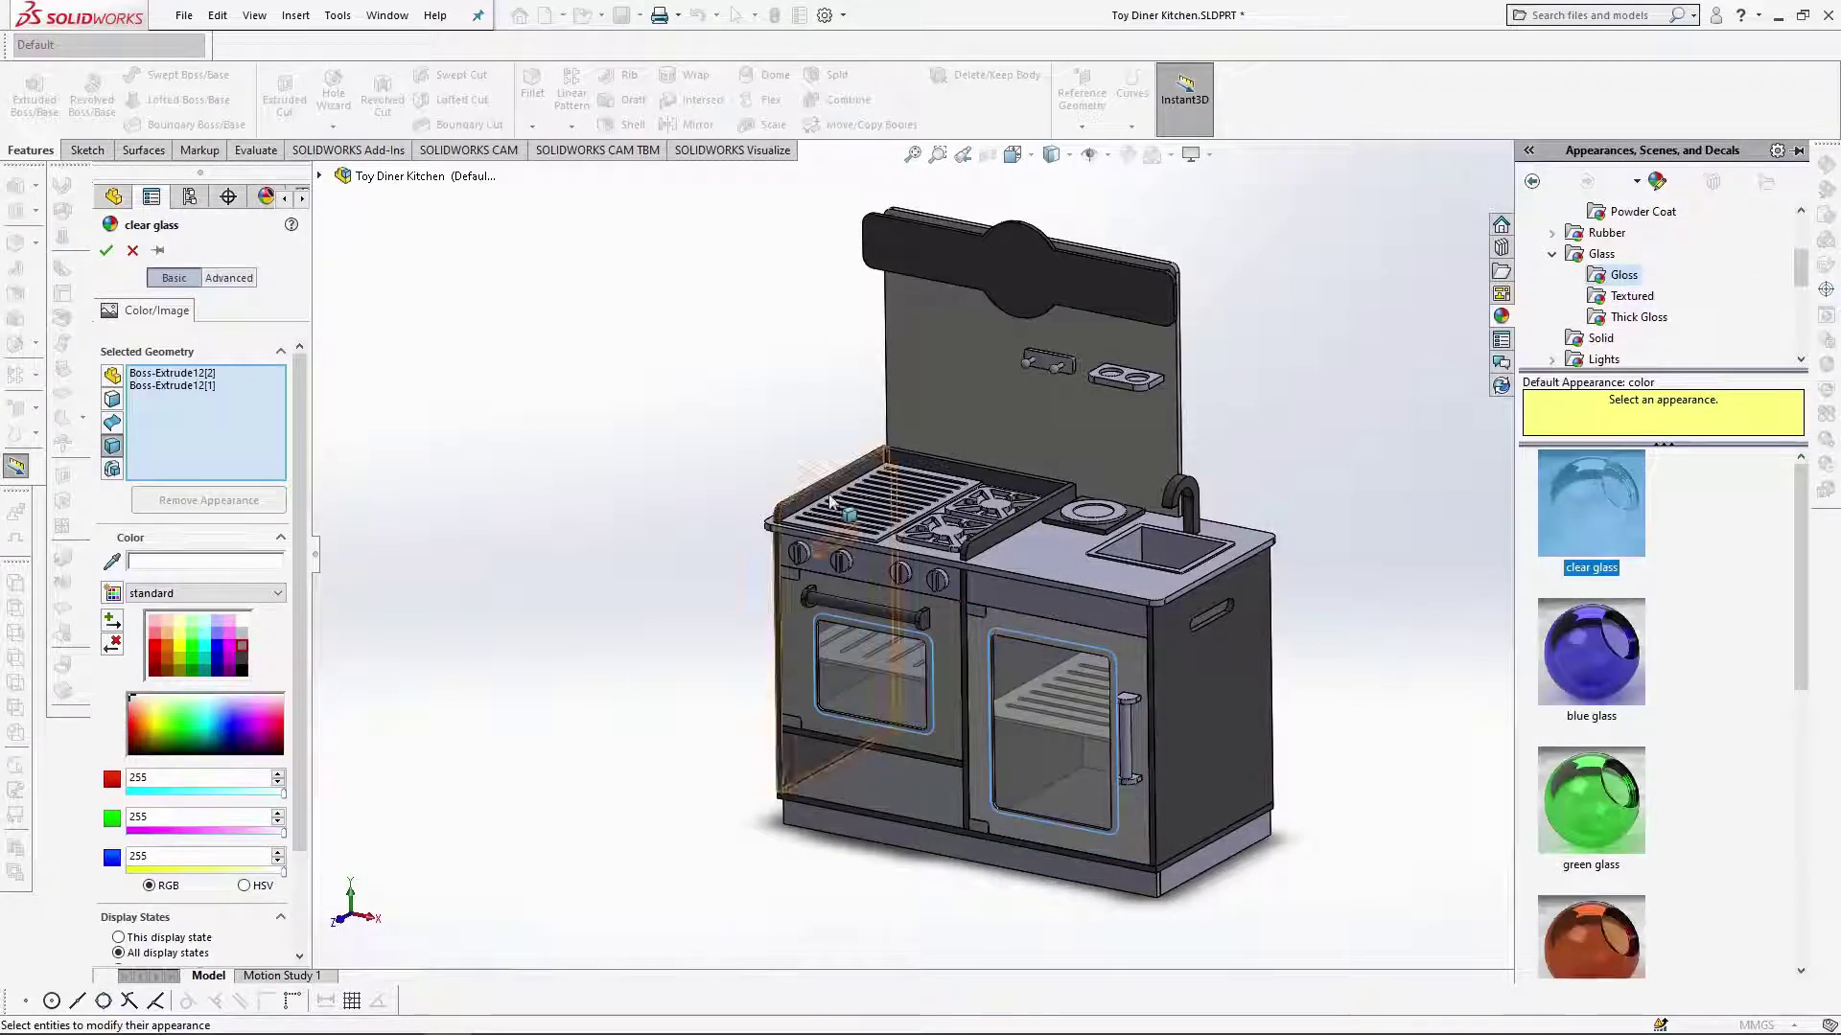
pyautogui.click(107, 250)
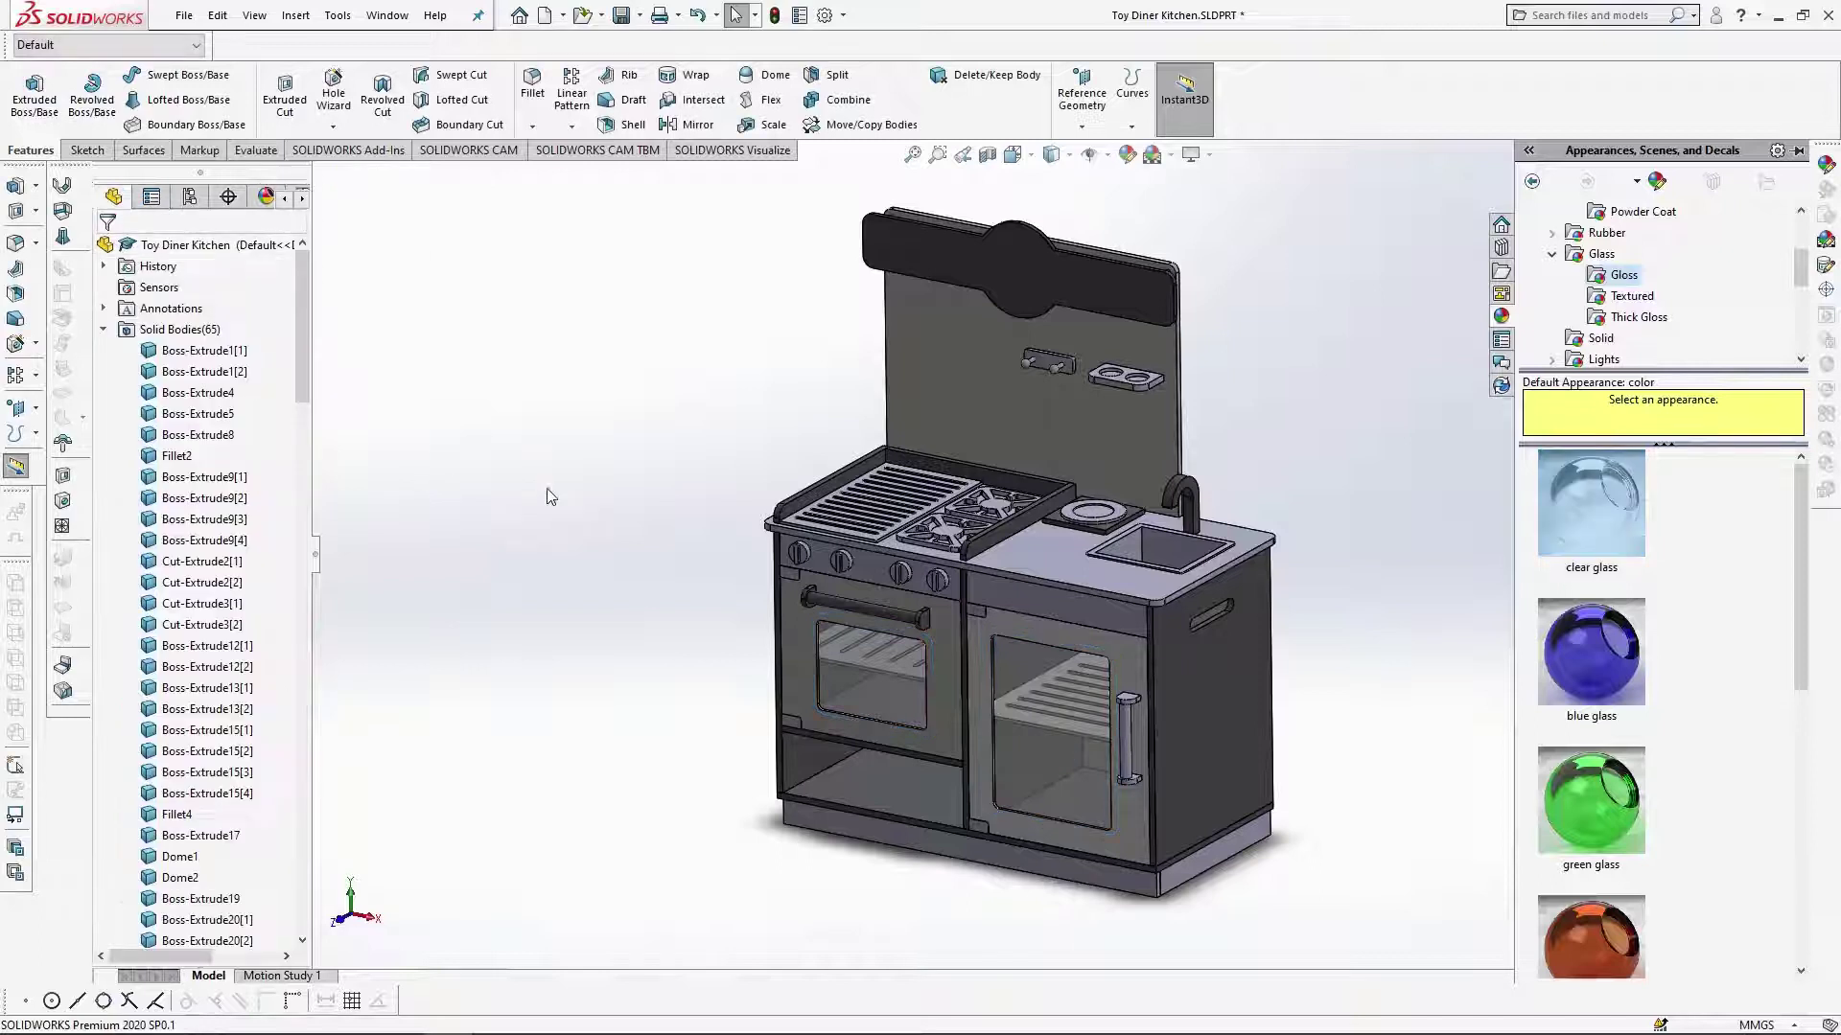
# Assign the white car paint appearance to bodies Cut-Extrude2[1], Boss-Extrude13[1], Boss-Extrude13[2], Dome1 and Dome2.
pyautogui.click(189, 563)
pyautogui.keyDown('ctrl'); pyautogui.click(206, 689); pyautogui.keyUp('ctrl')
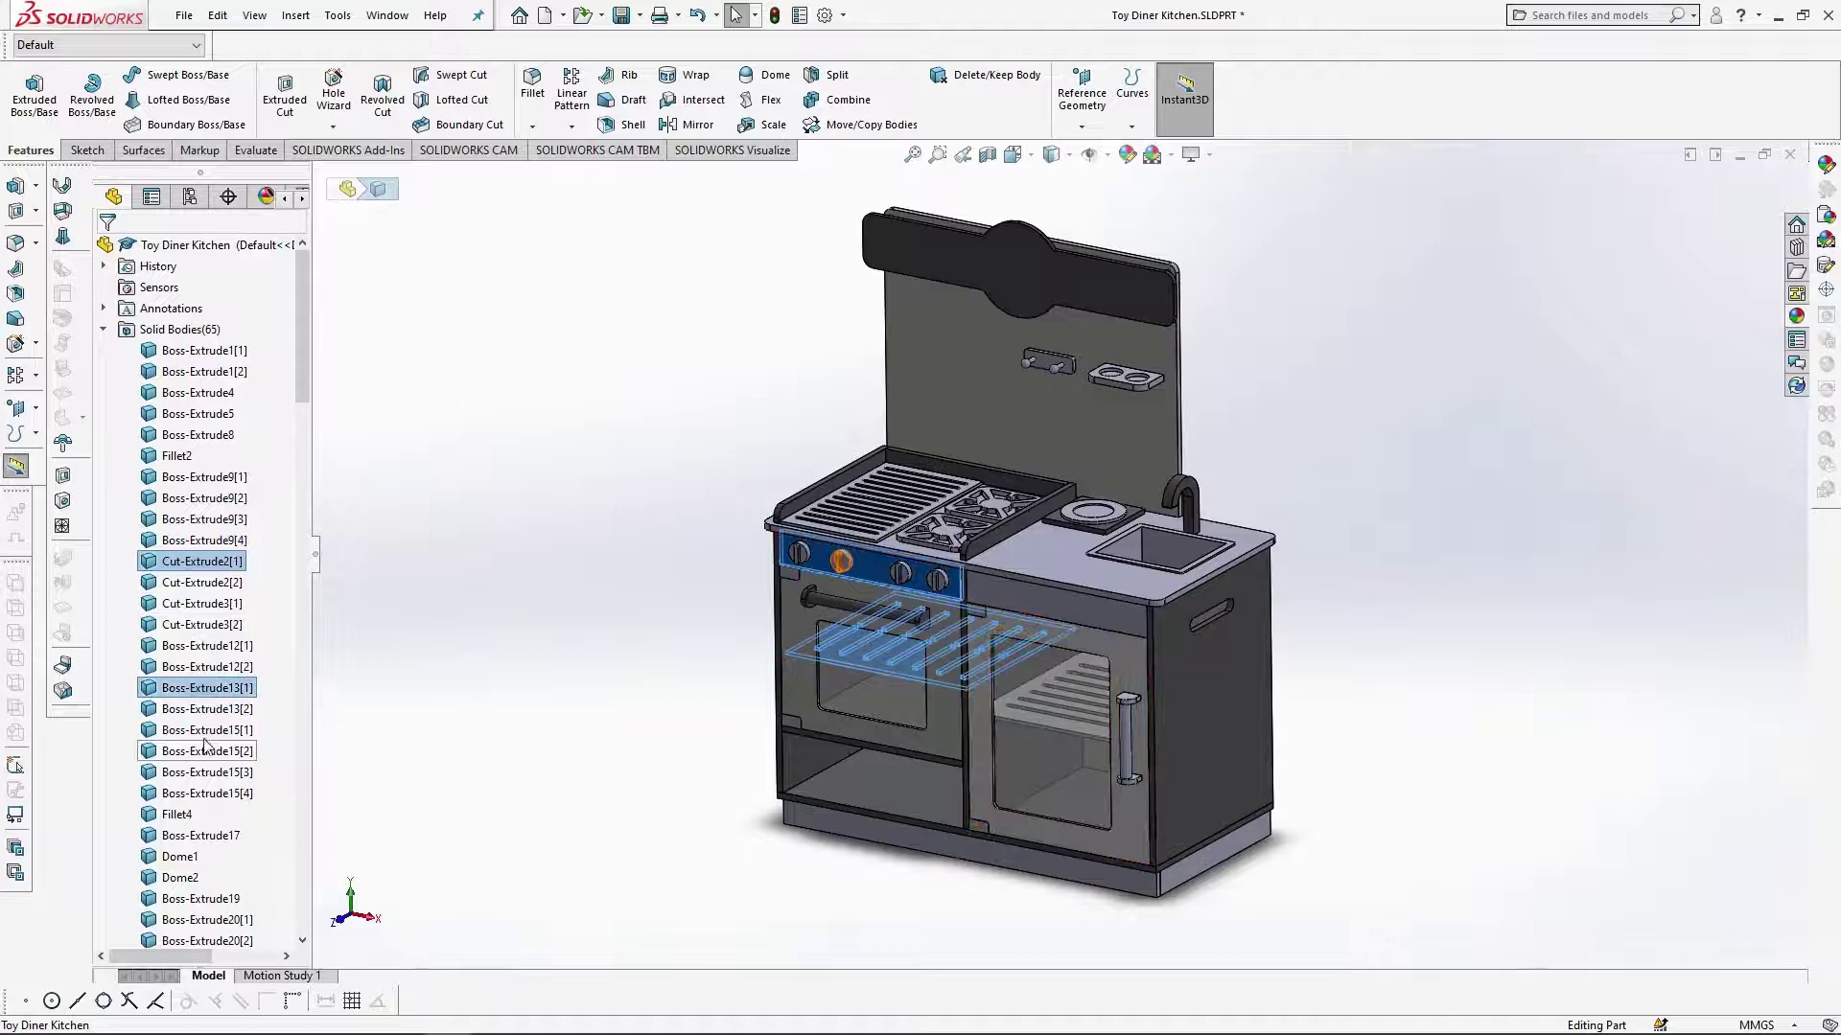
pyautogui.keyDown('ctrl'); pyautogui.click(211, 710); pyautogui.keyUp('ctrl')
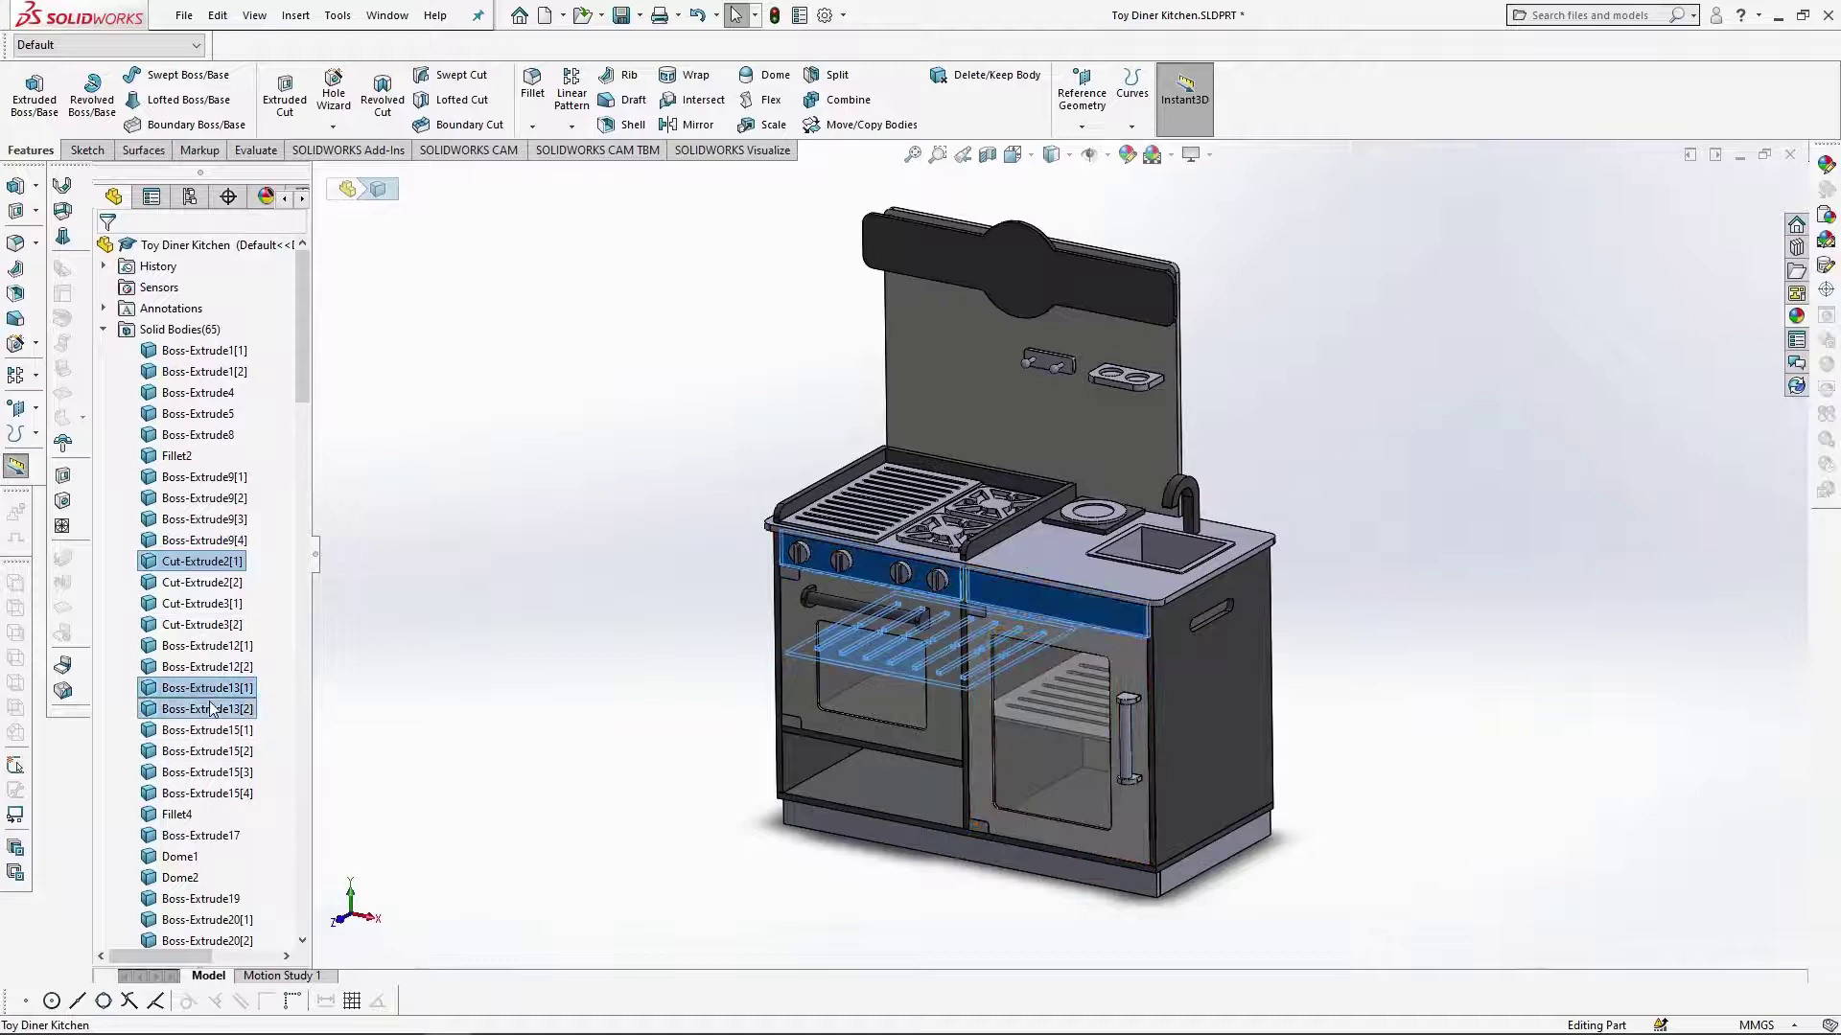
pyautogui.keyDown('ctrl'); pyautogui.click(191, 876); pyautogui.keyUp('ctrl')
pyautogui.keyDown('ctrl'); pyautogui.click(180, 856); pyautogui.keyUp('ctrl')
pyautogui.click(1826, 165)
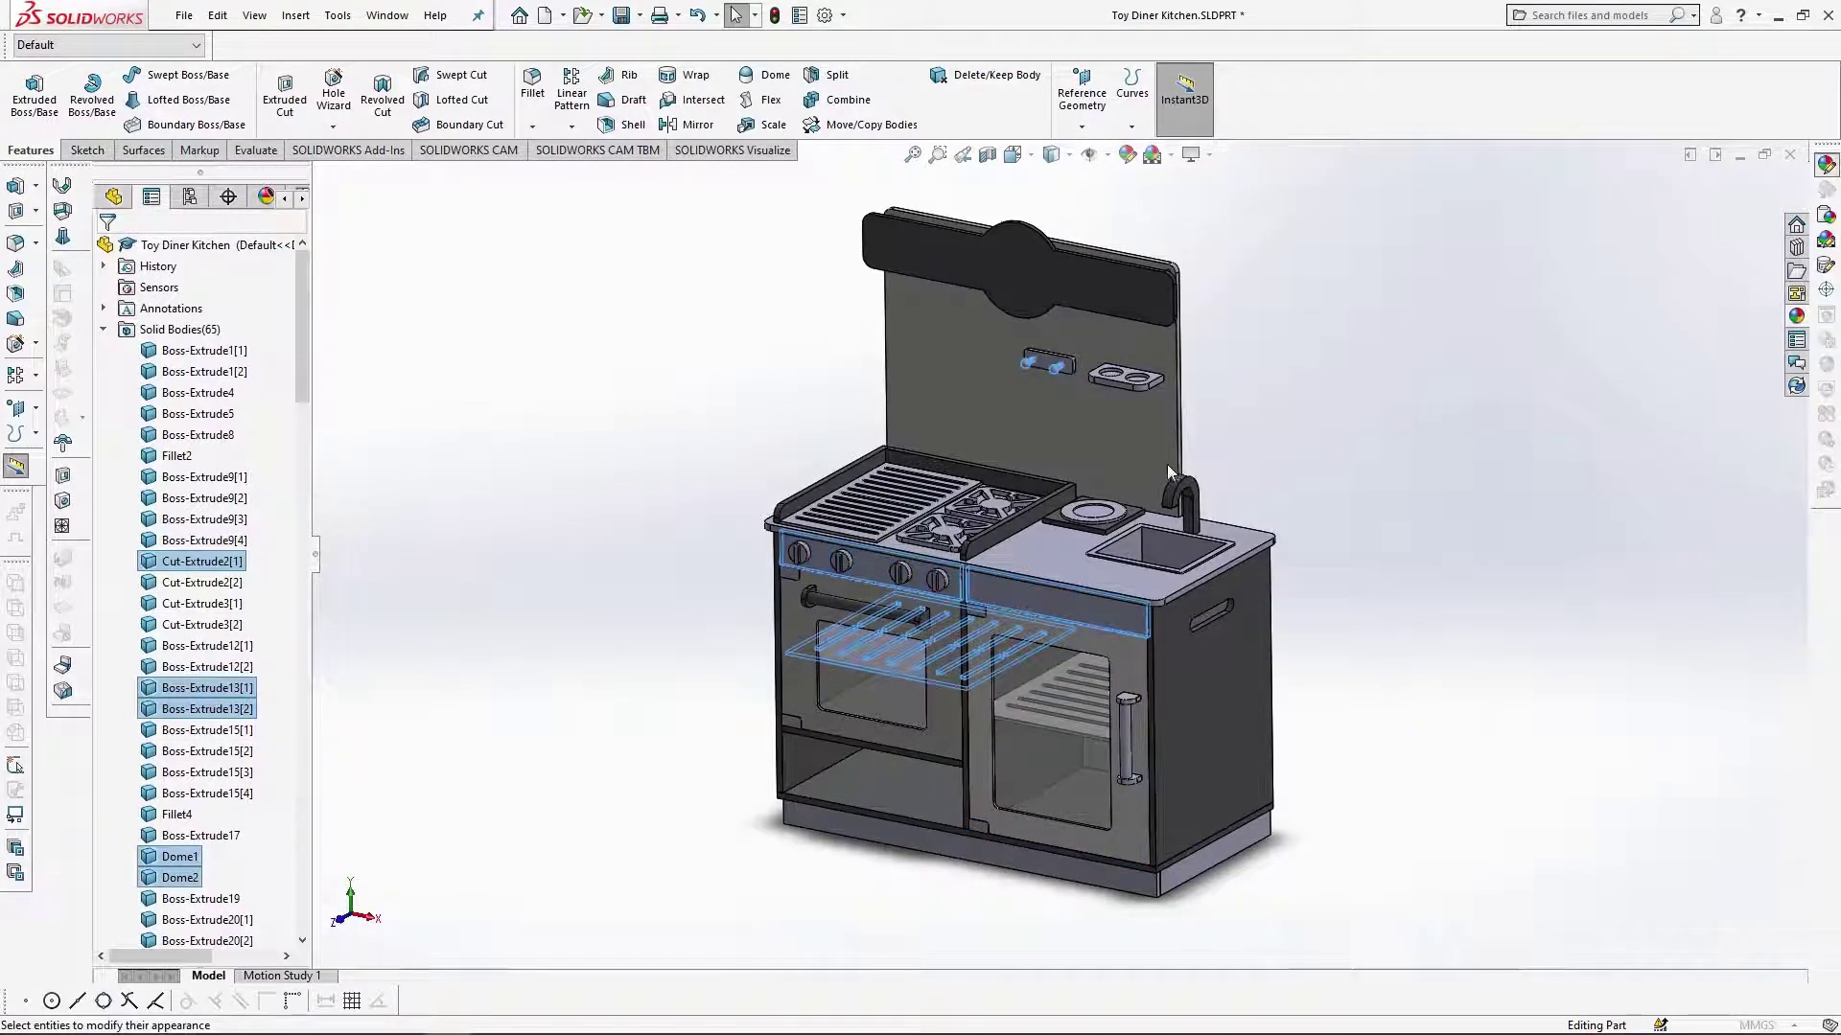
pyautogui.click(1620, 297)
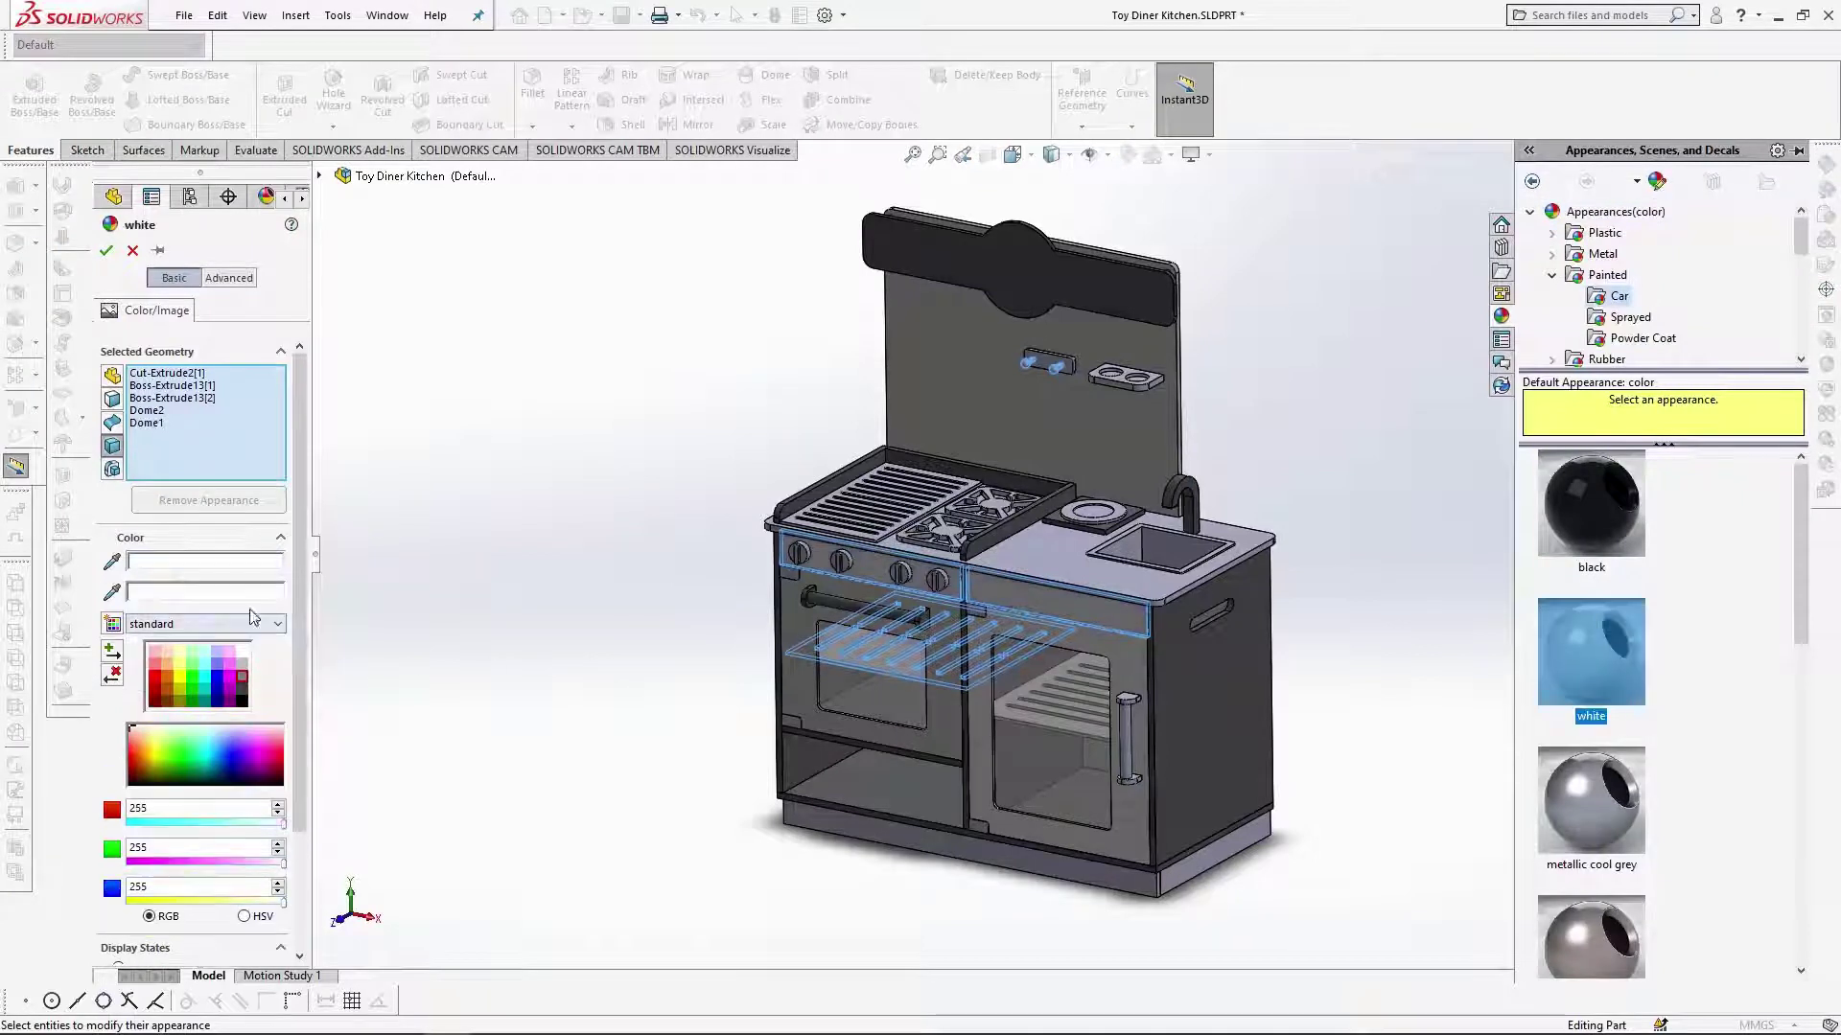
# Set the paint's colour to a custom RGB value of 153, 153, 152 and apply the appearance.
pyautogui.click(248, 567)
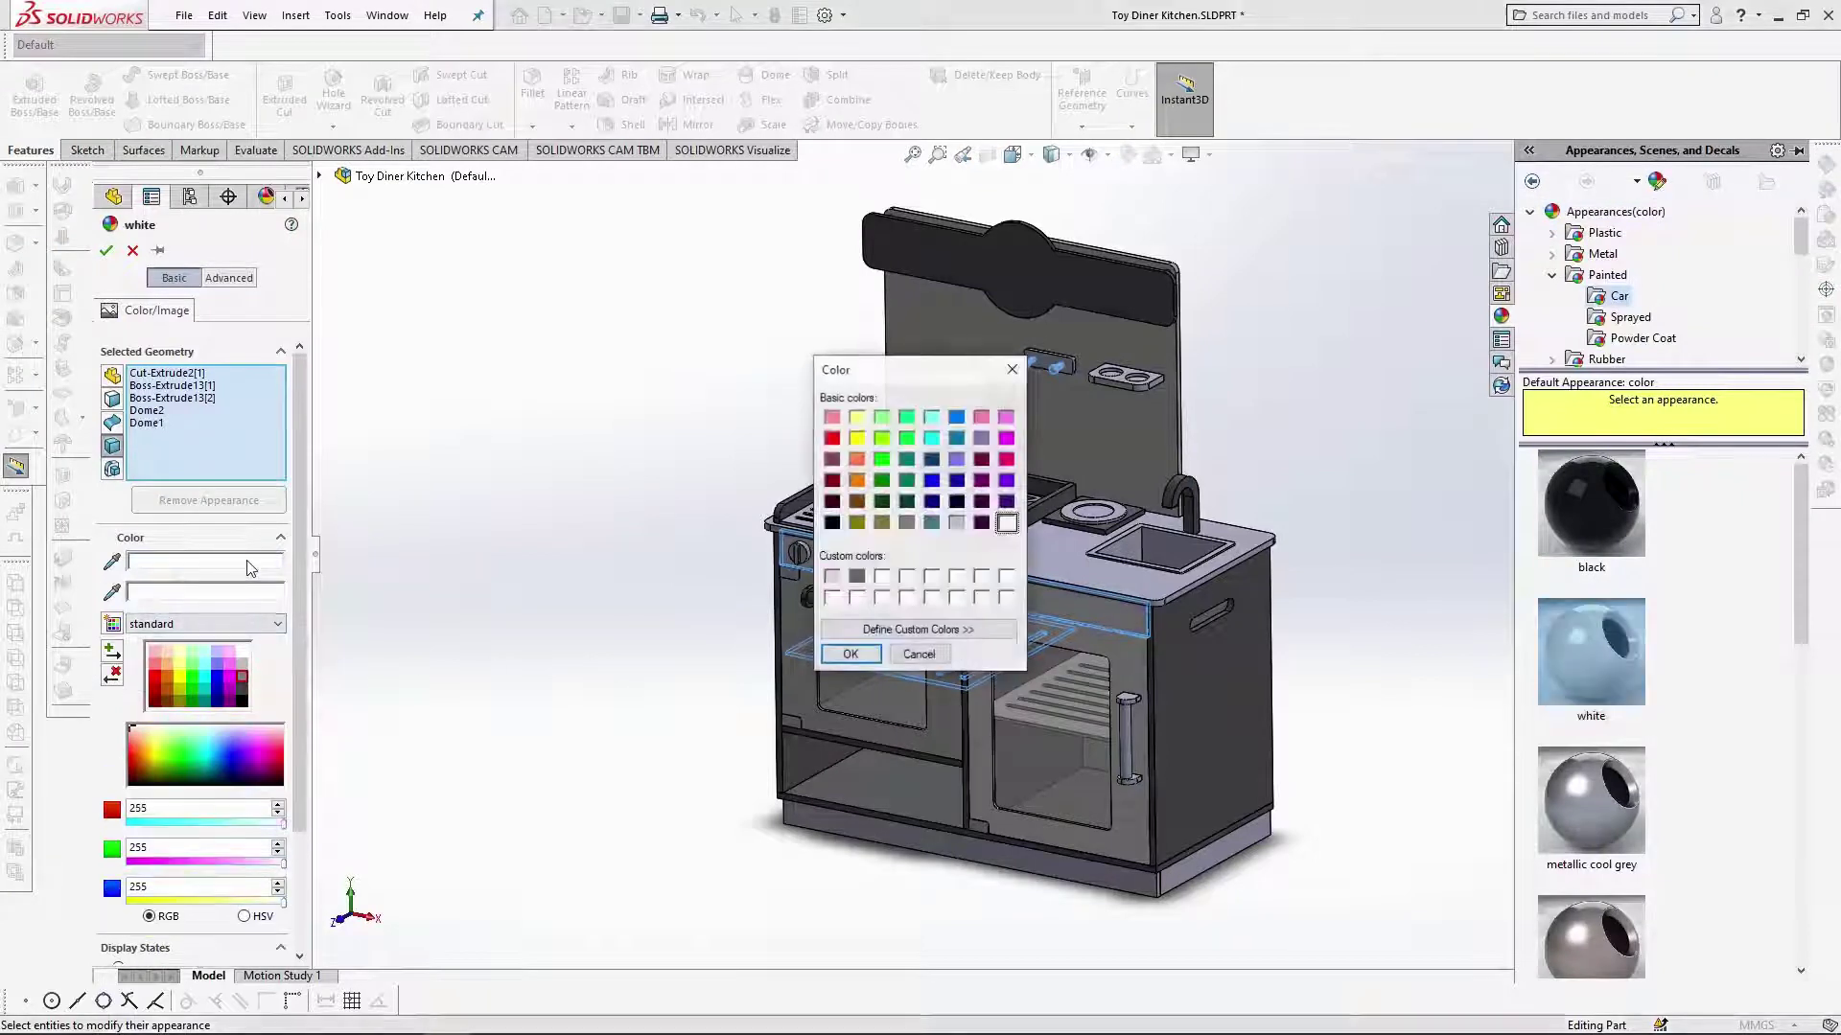
pyautogui.click(882, 579)
pyautogui.click(918, 629)
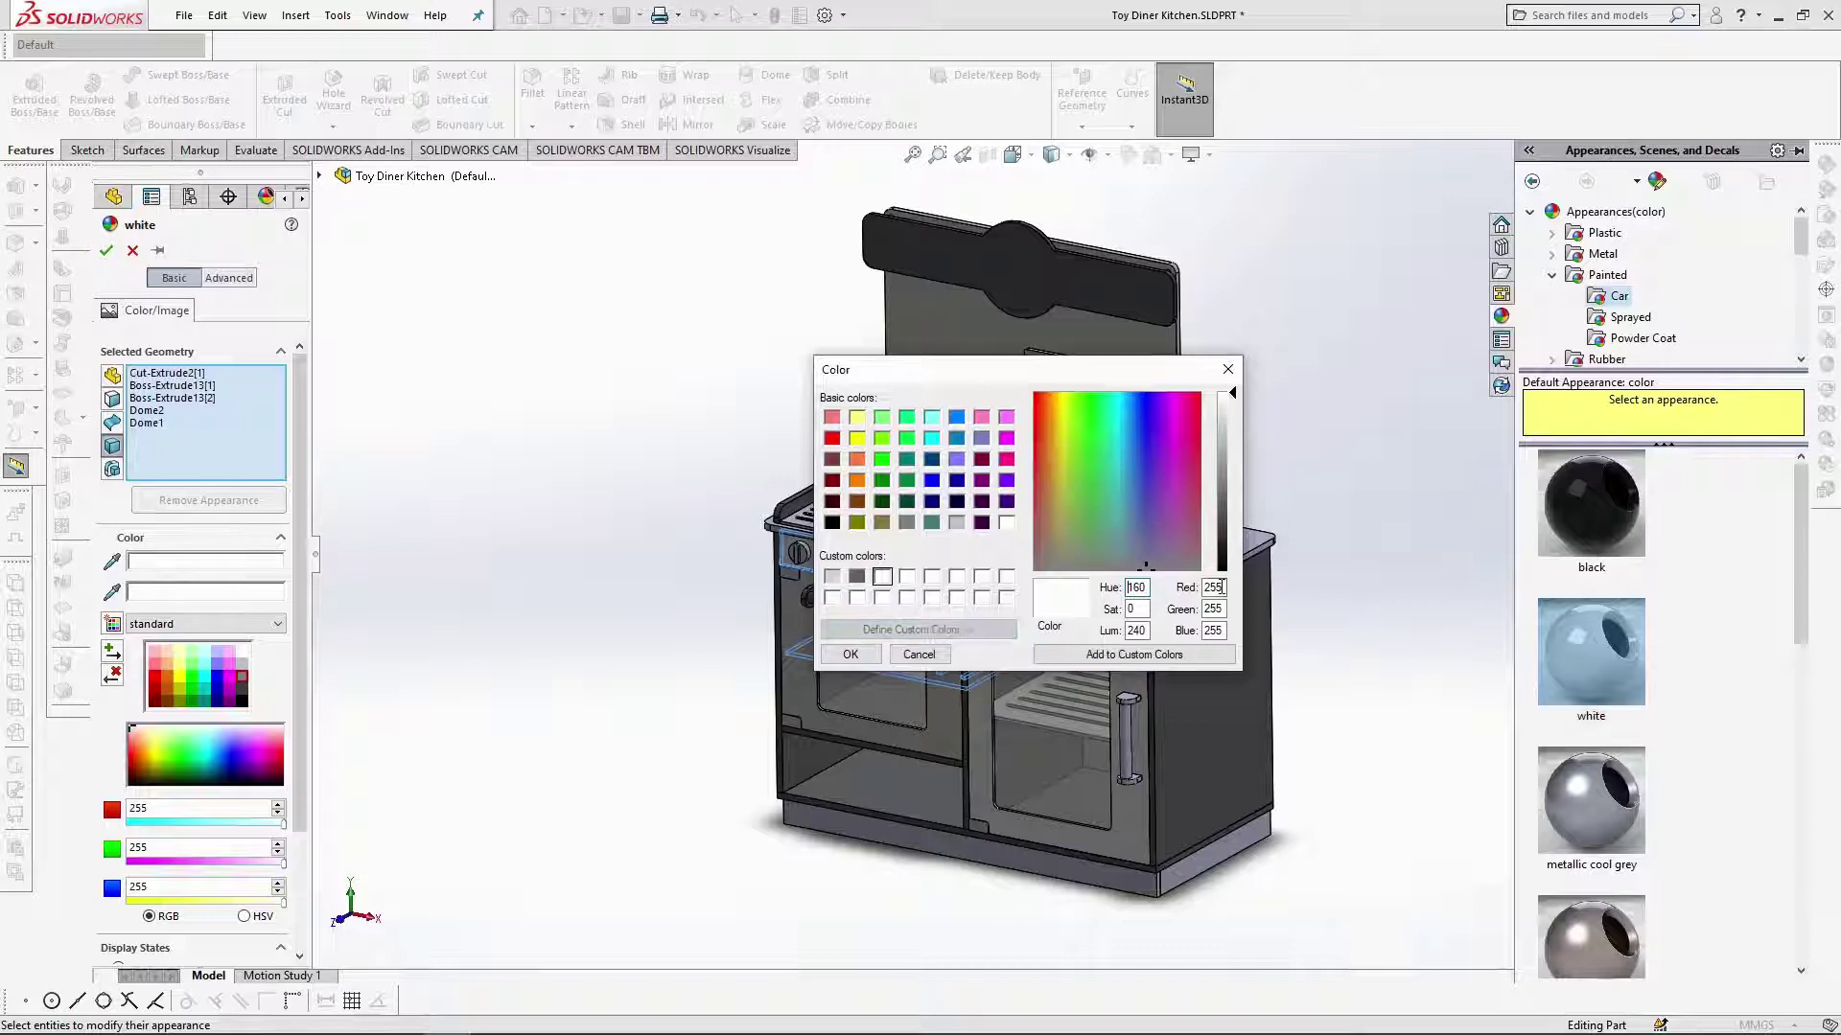
pyautogui.doubleClick(1219, 587)
pyautogui.write('153153')
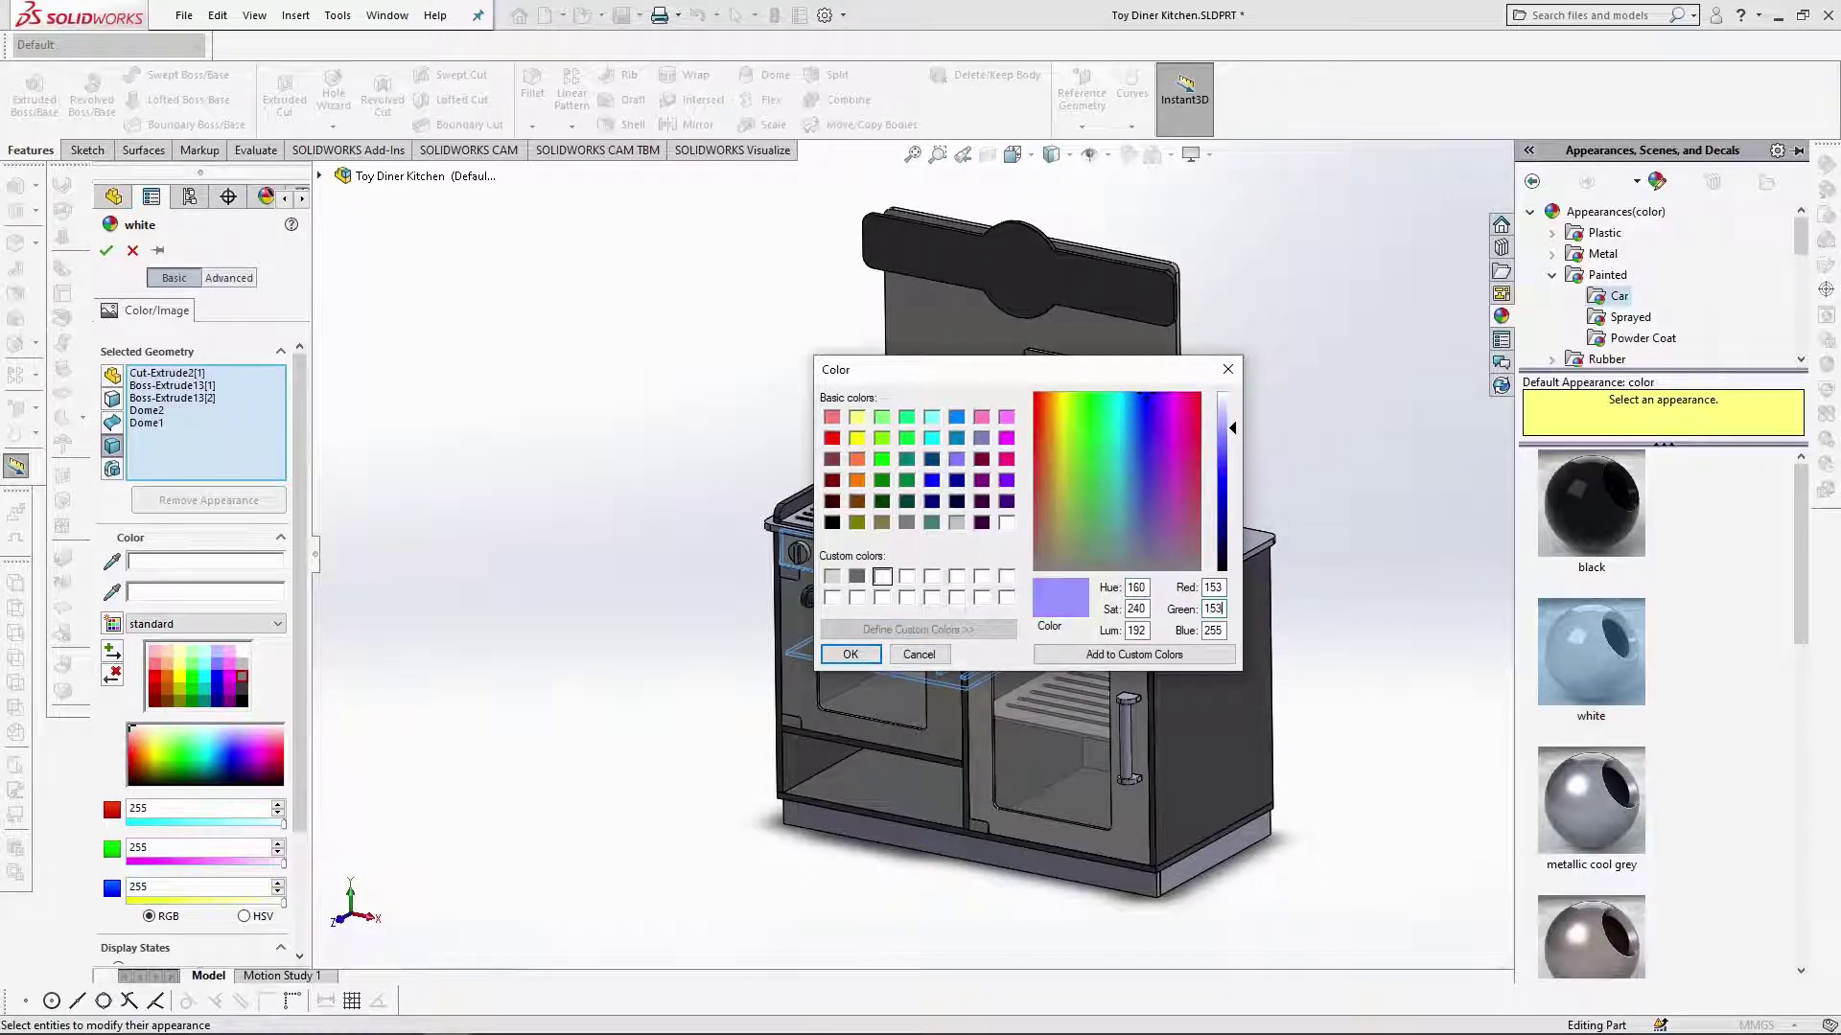
pyautogui.press('Tab')
pyautogui.write('152')
pyautogui.click(850, 655)
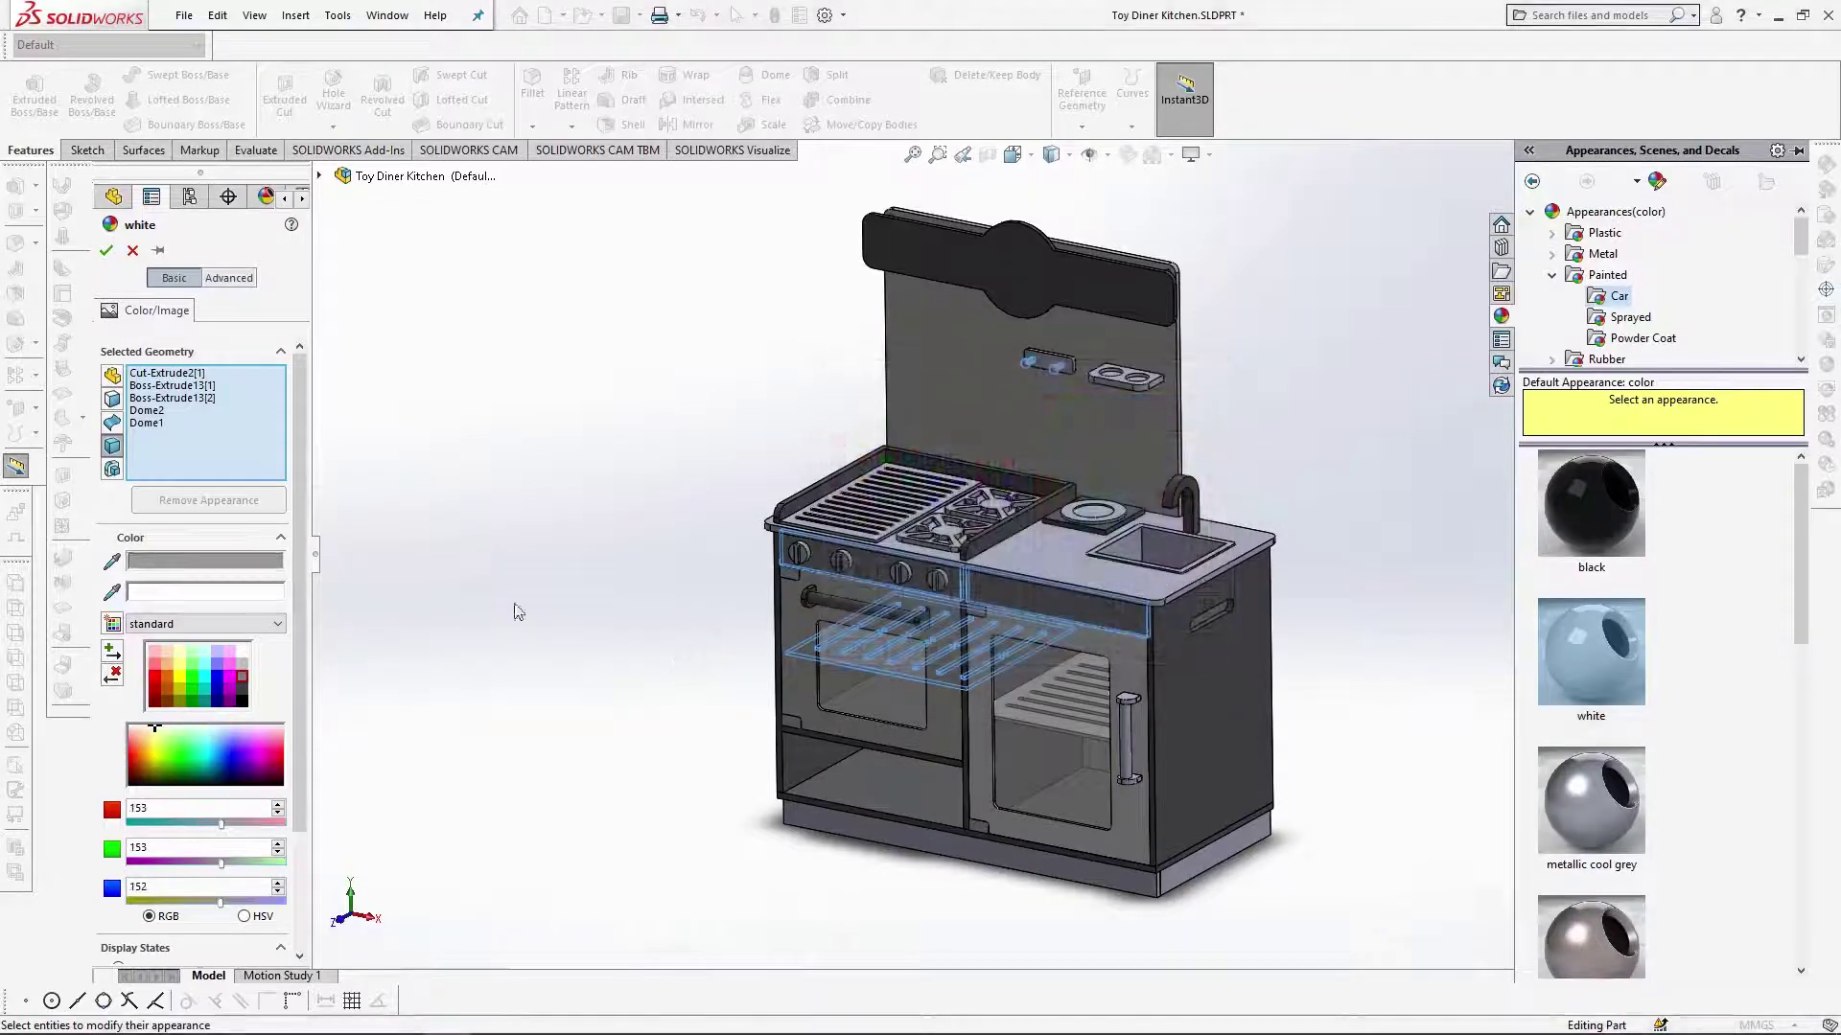
pyautogui.click(106, 250)
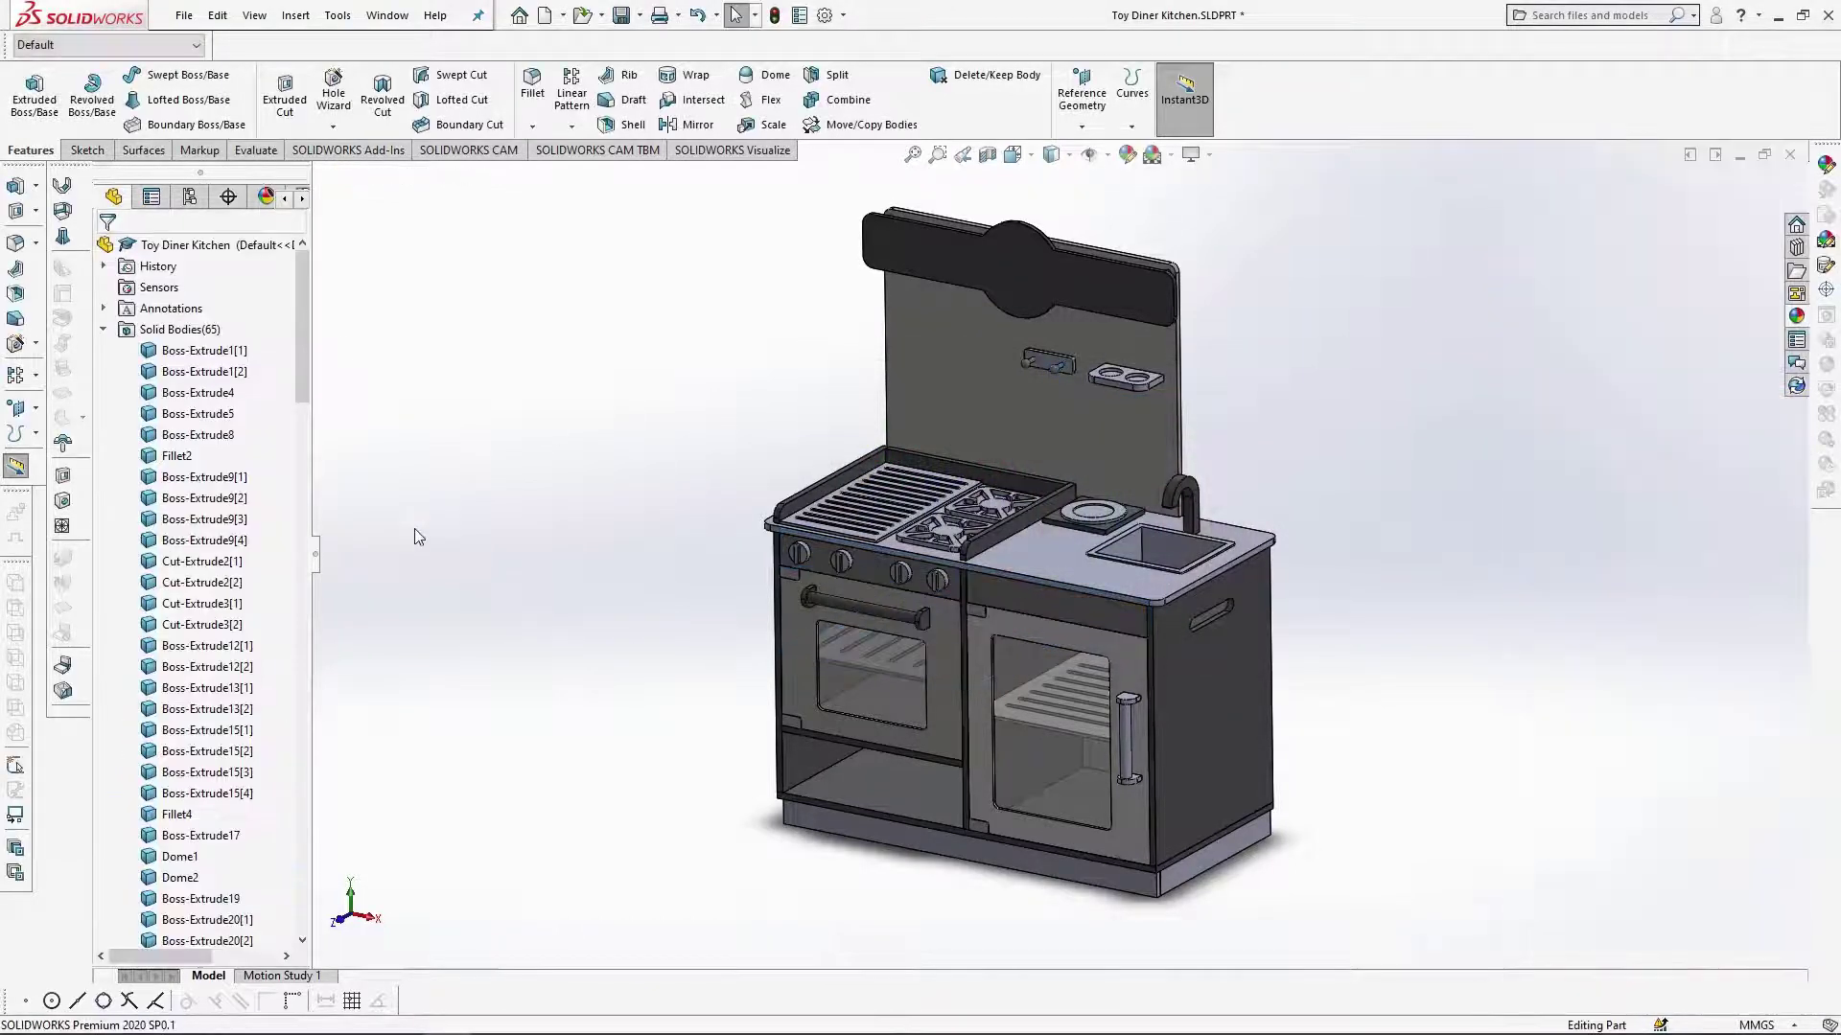
# Apply the black car paint appearance to bodies Boss-Extrude15[1] to [4], Boss-Extrude29[1], Boss-Extrude29[2] and Cut-Extrude8.
pyautogui.scroll(-3, 187, 518)
pyautogui.click(197, 540)
pyautogui.keyDown('shift'); pyautogui.click(197, 603); pyautogui.keyUp('shift')
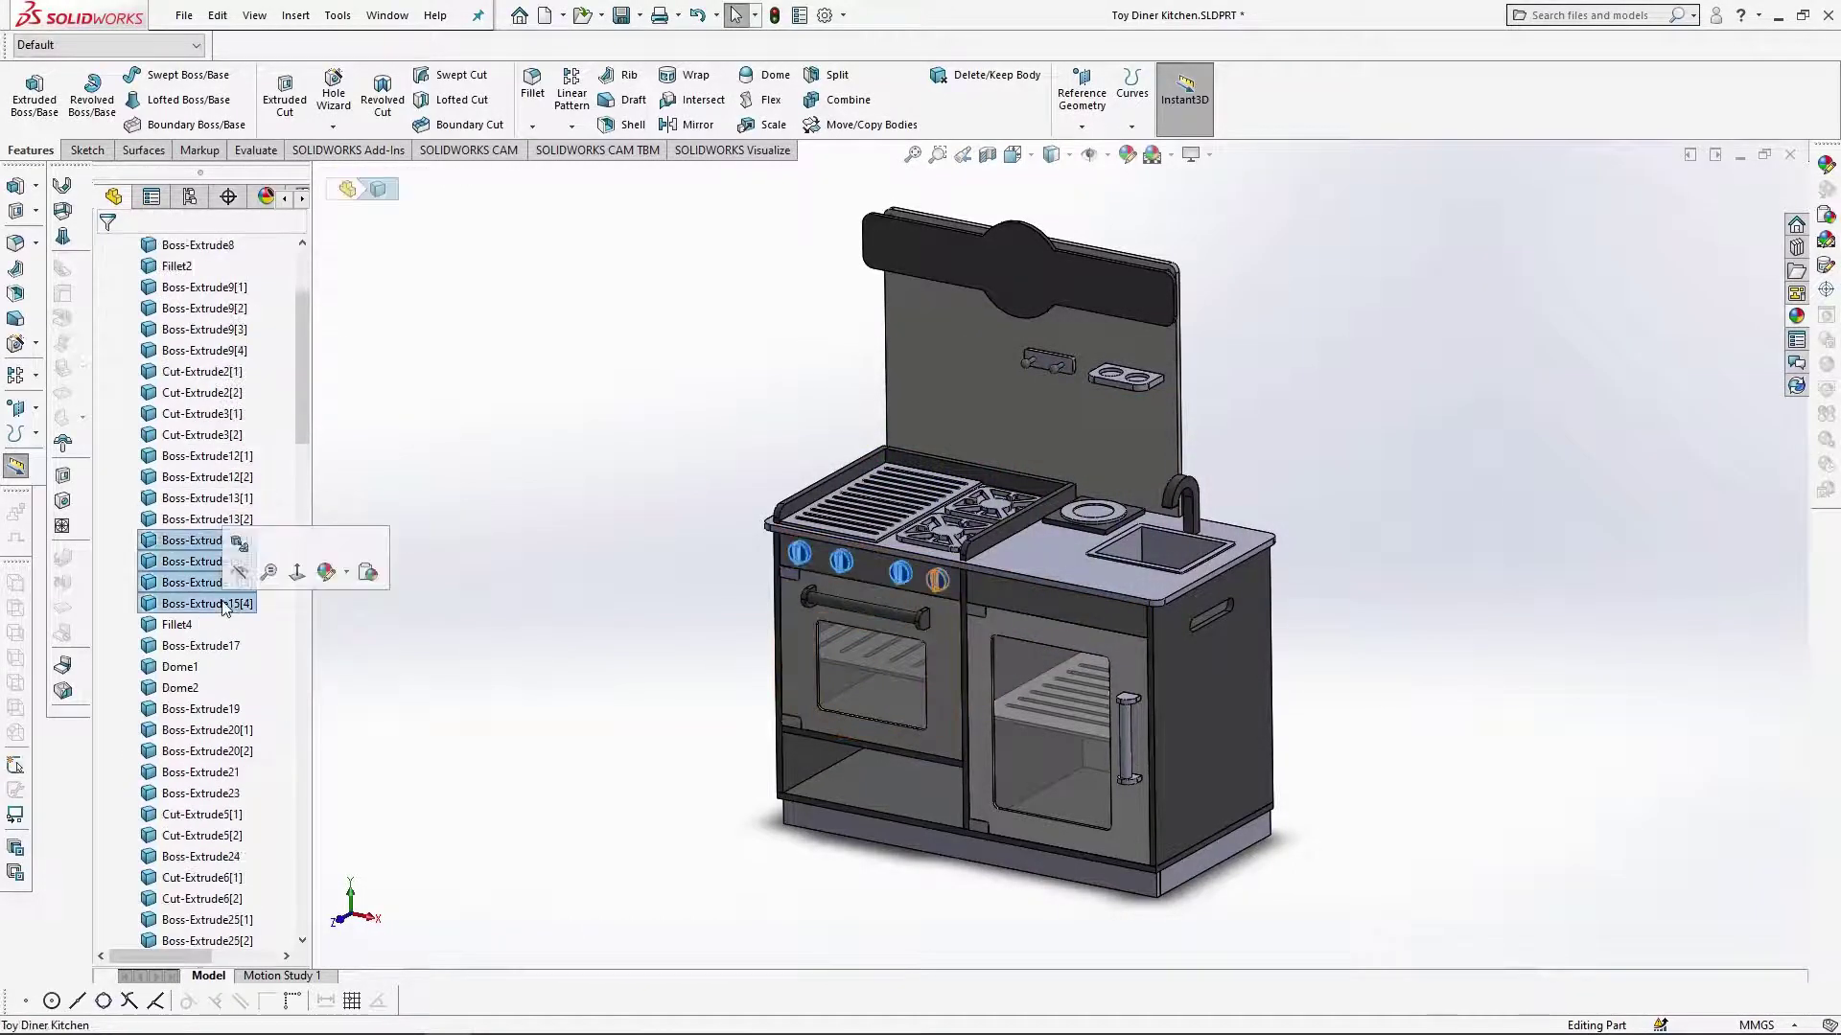
pyautogui.scroll(-7, 192, 575)
pyautogui.keyDown('ctrl'); pyautogui.click(206, 688); pyautogui.keyUp('ctrl')
pyautogui.keyDown('ctrl'); pyautogui.click(206, 708); pyautogui.keyUp('ctrl')
pyautogui.keyDown('ctrl'); pyautogui.click(196, 751); pyautogui.keyUp('ctrl')
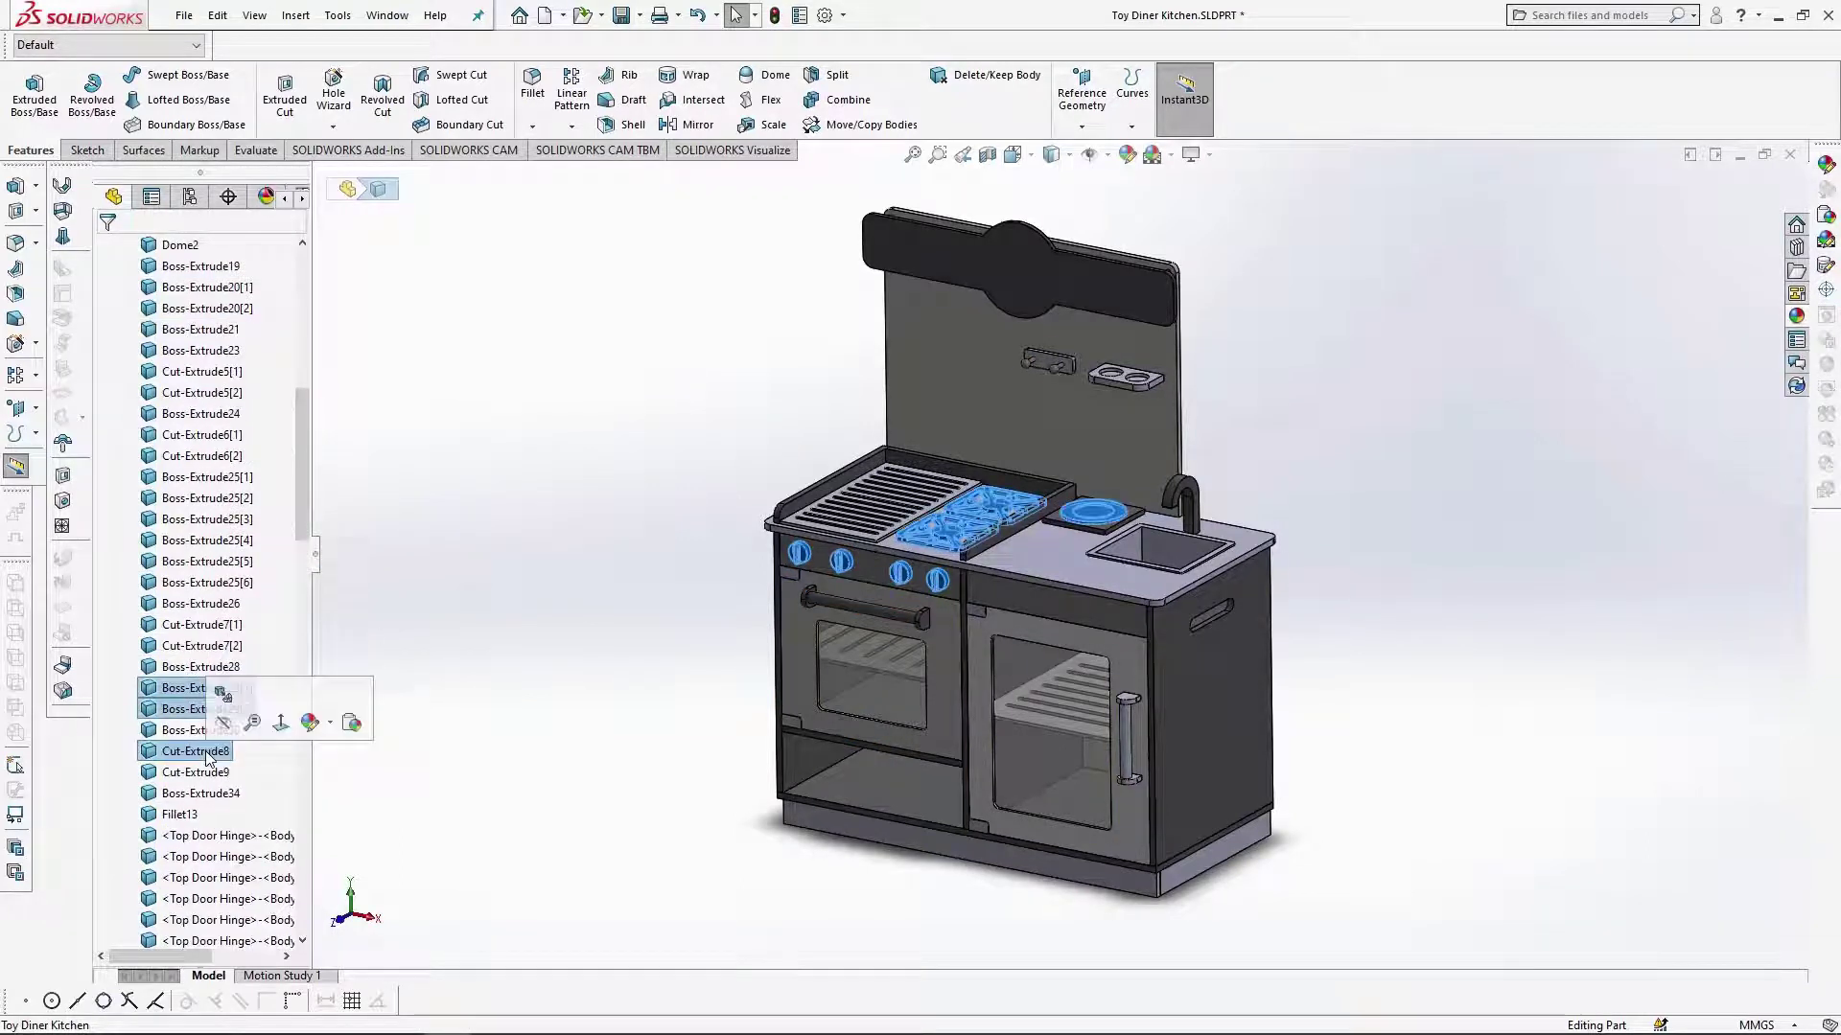
pyautogui.click(1619, 301)
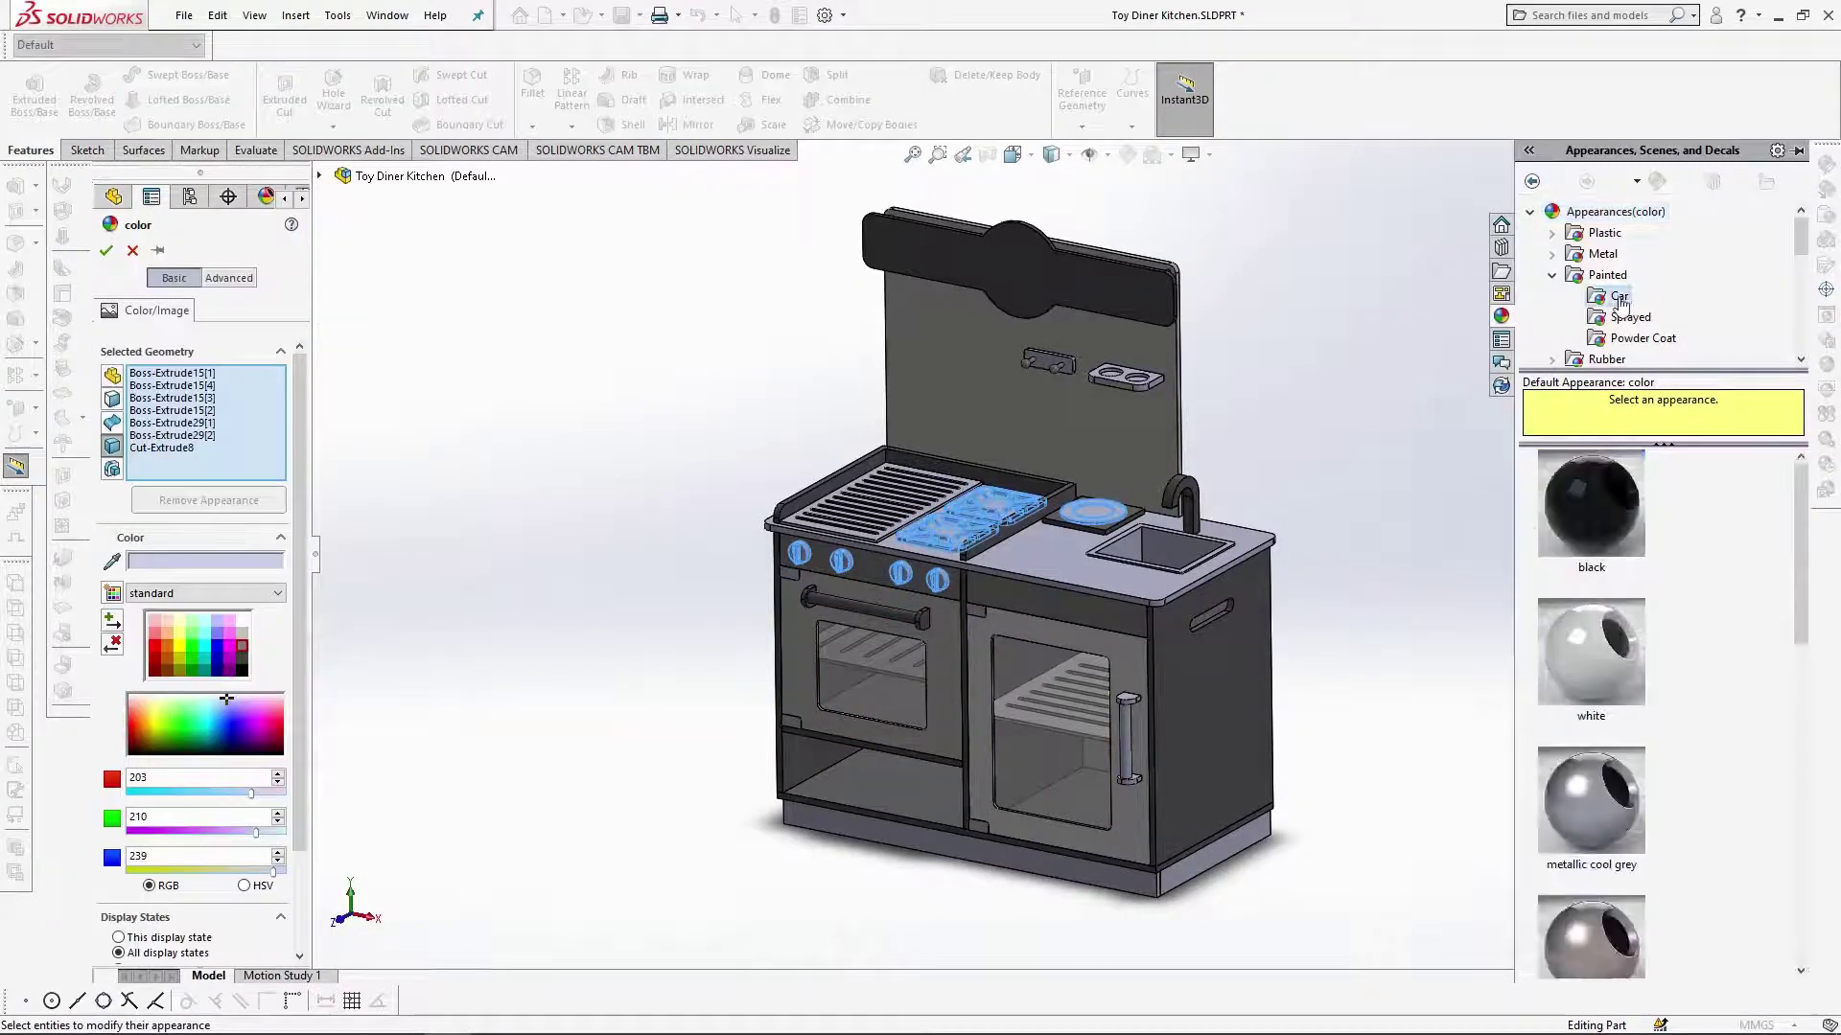
pyautogui.click(1599, 519)
pyautogui.click(107, 250)
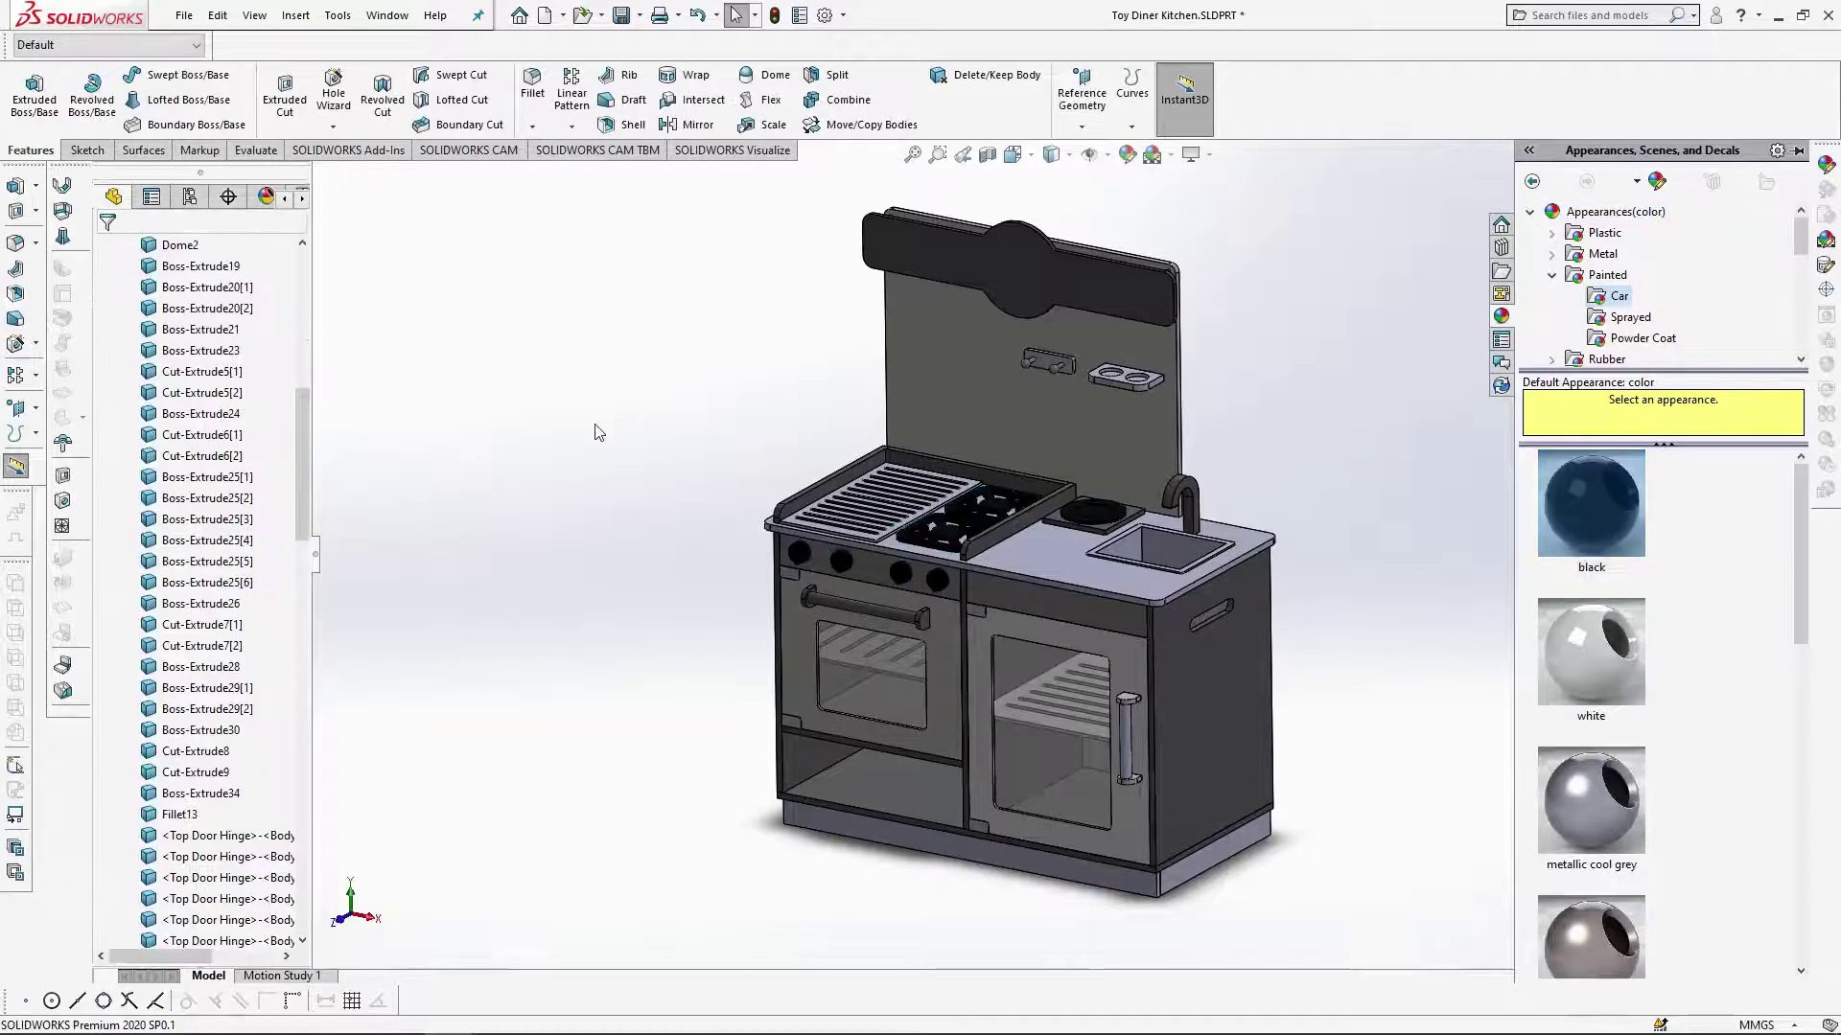
# Assign the white car paint appearance to bodies Cut-Extrude9, Fillet4 and Boss-Extrude17.
pyautogui.scroll(-4, 207, 460)
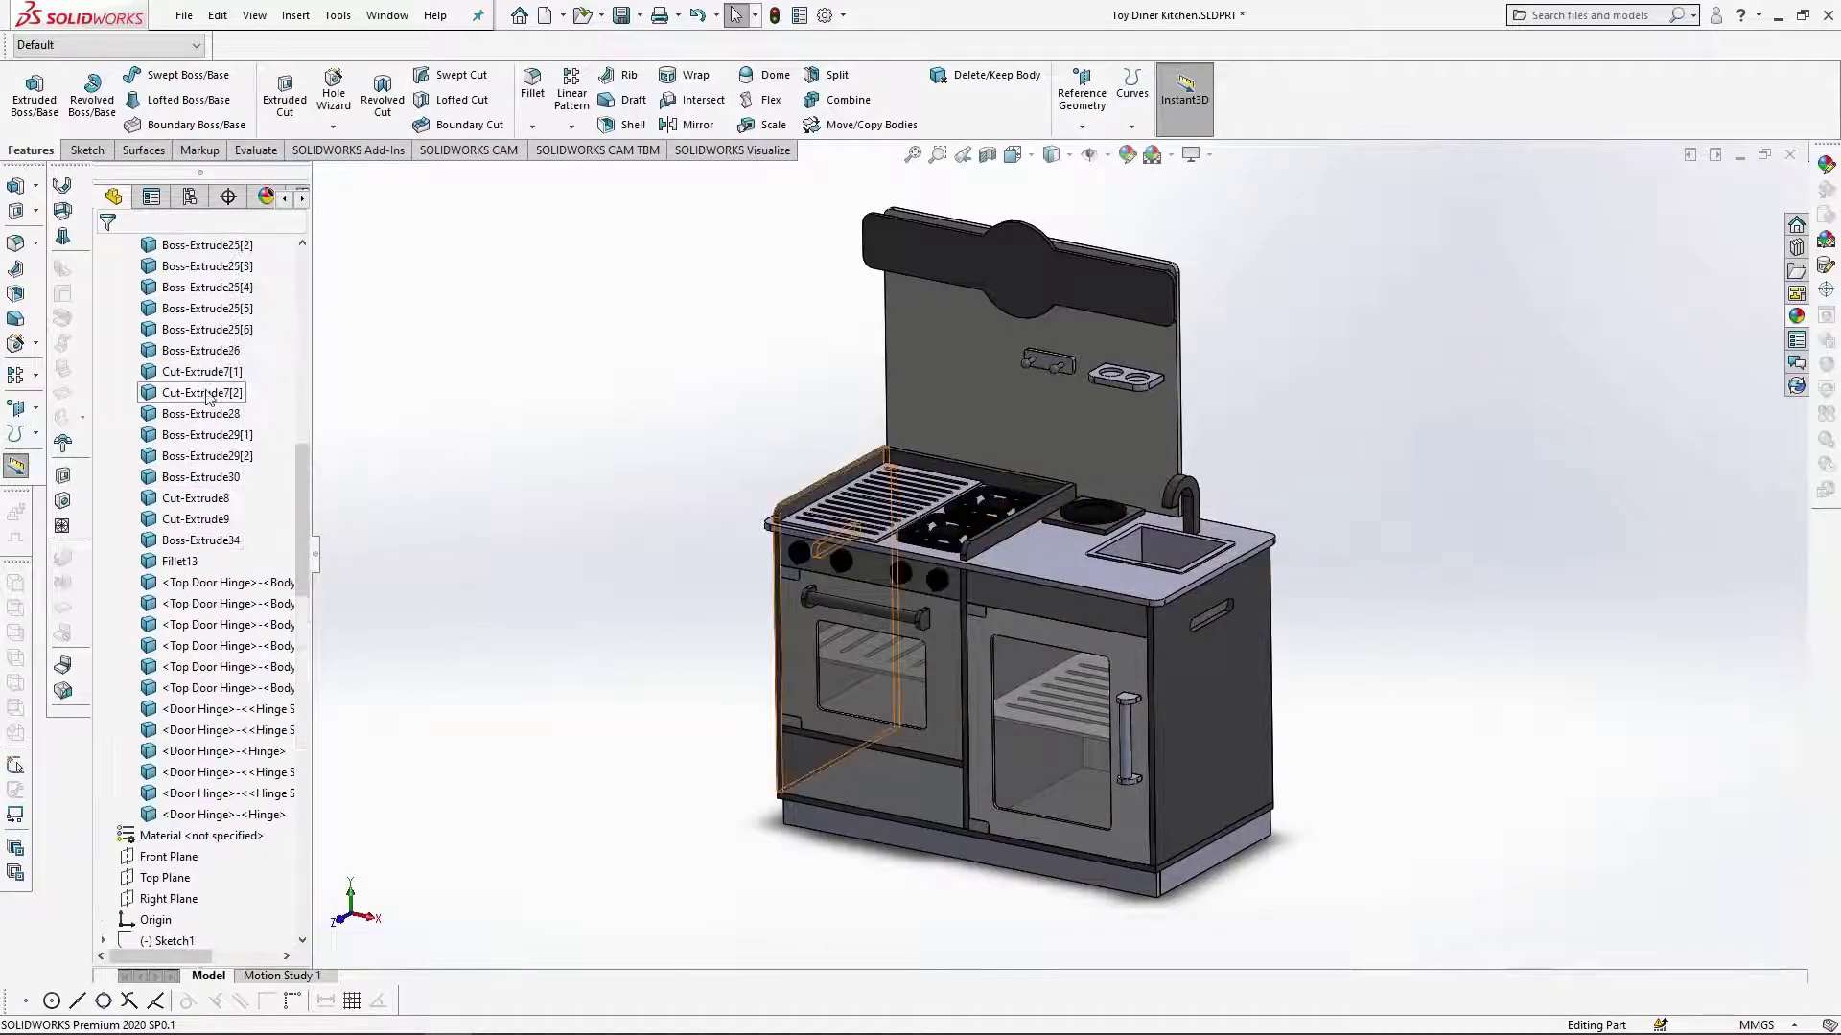
pyautogui.click(207, 397)
pyautogui.scroll(9, 207, 460)
pyautogui.click(164, 501)
pyautogui.keyDown('ctrl'); pyautogui.click(182, 518); pyautogui.keyUp('ctrl')
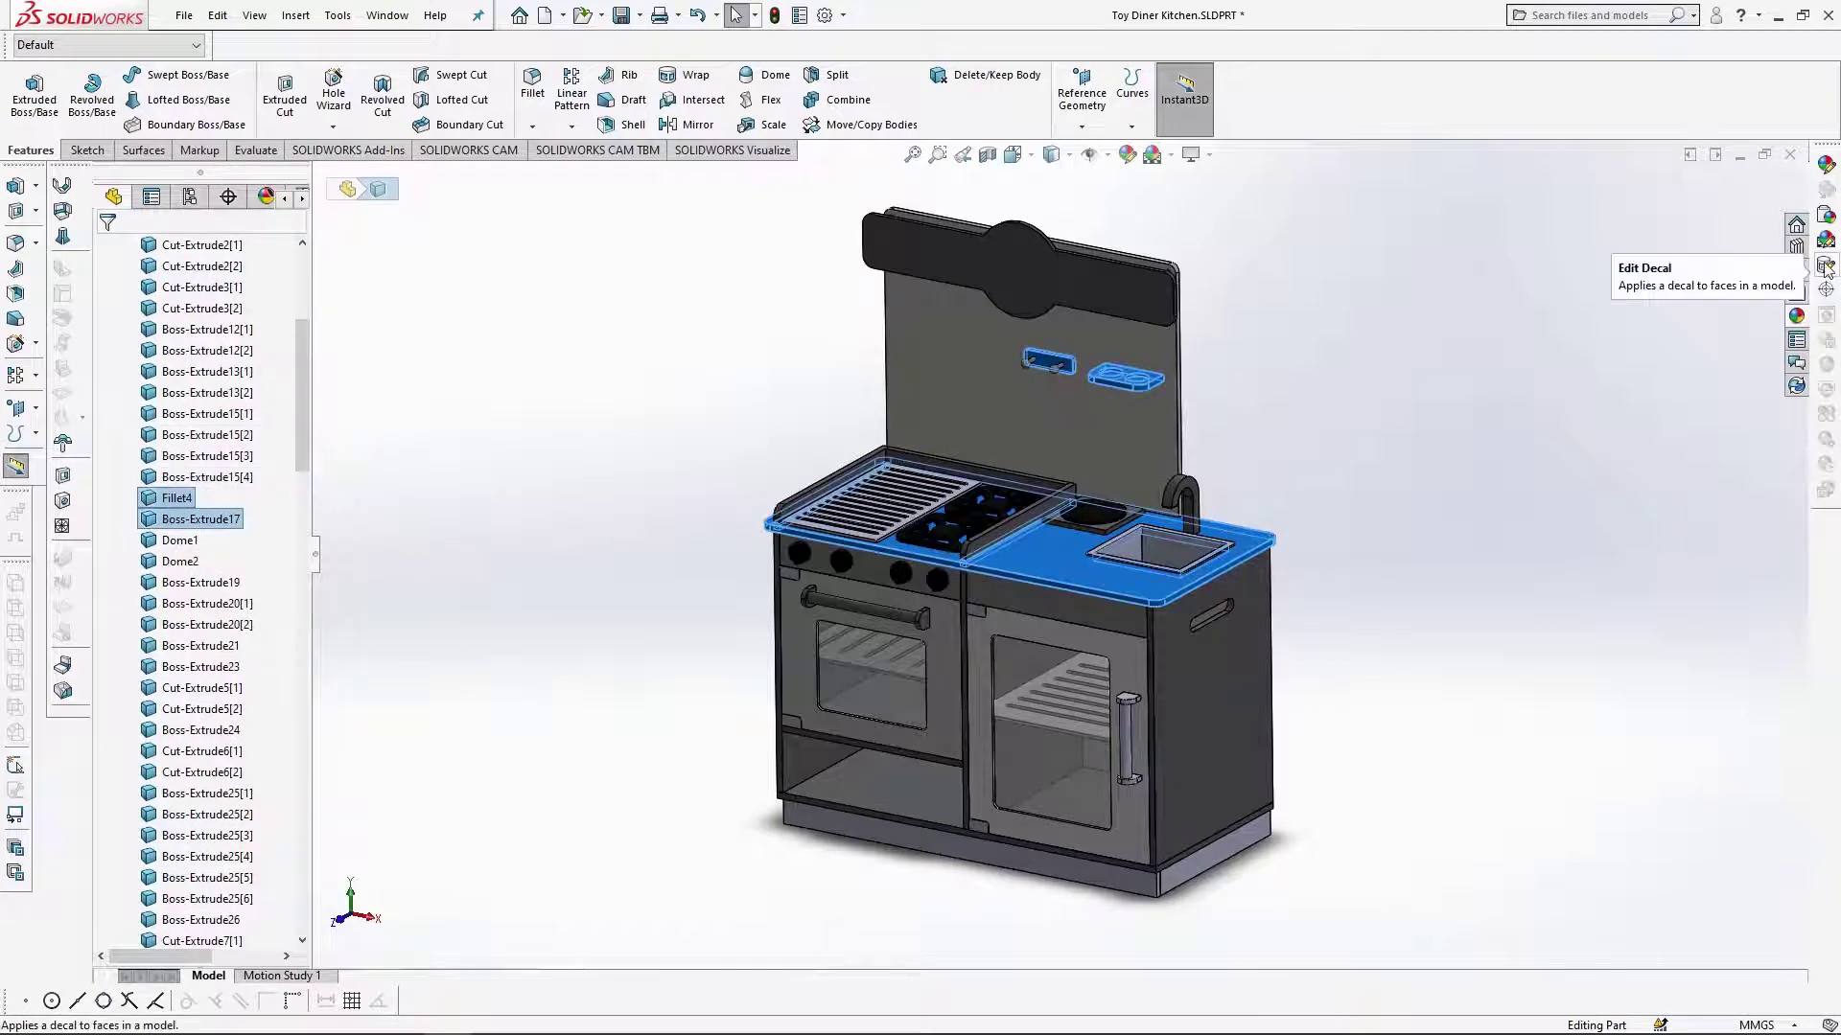
pyautogui.click(1827, 165)
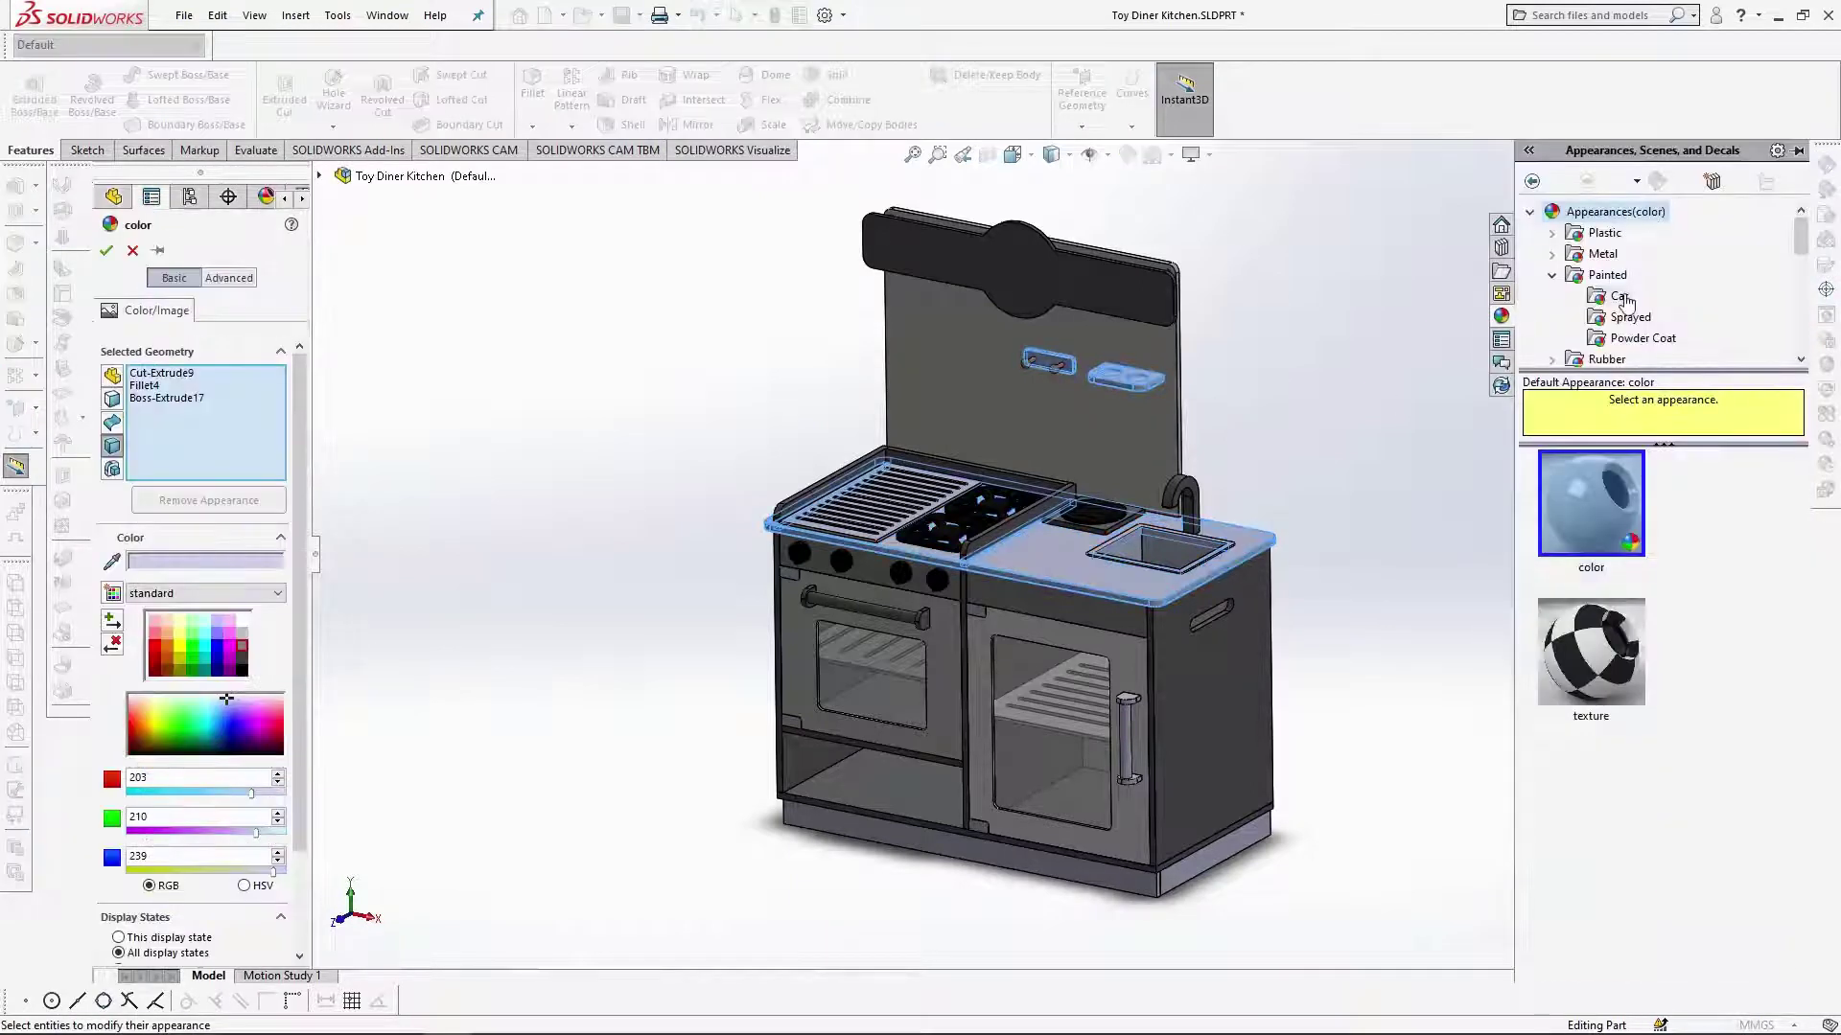
# Set the paint's colour to a custom RGB value of 0, 175, 169 and apply the appearance.
pyautogui.doubleClick(249, 566)
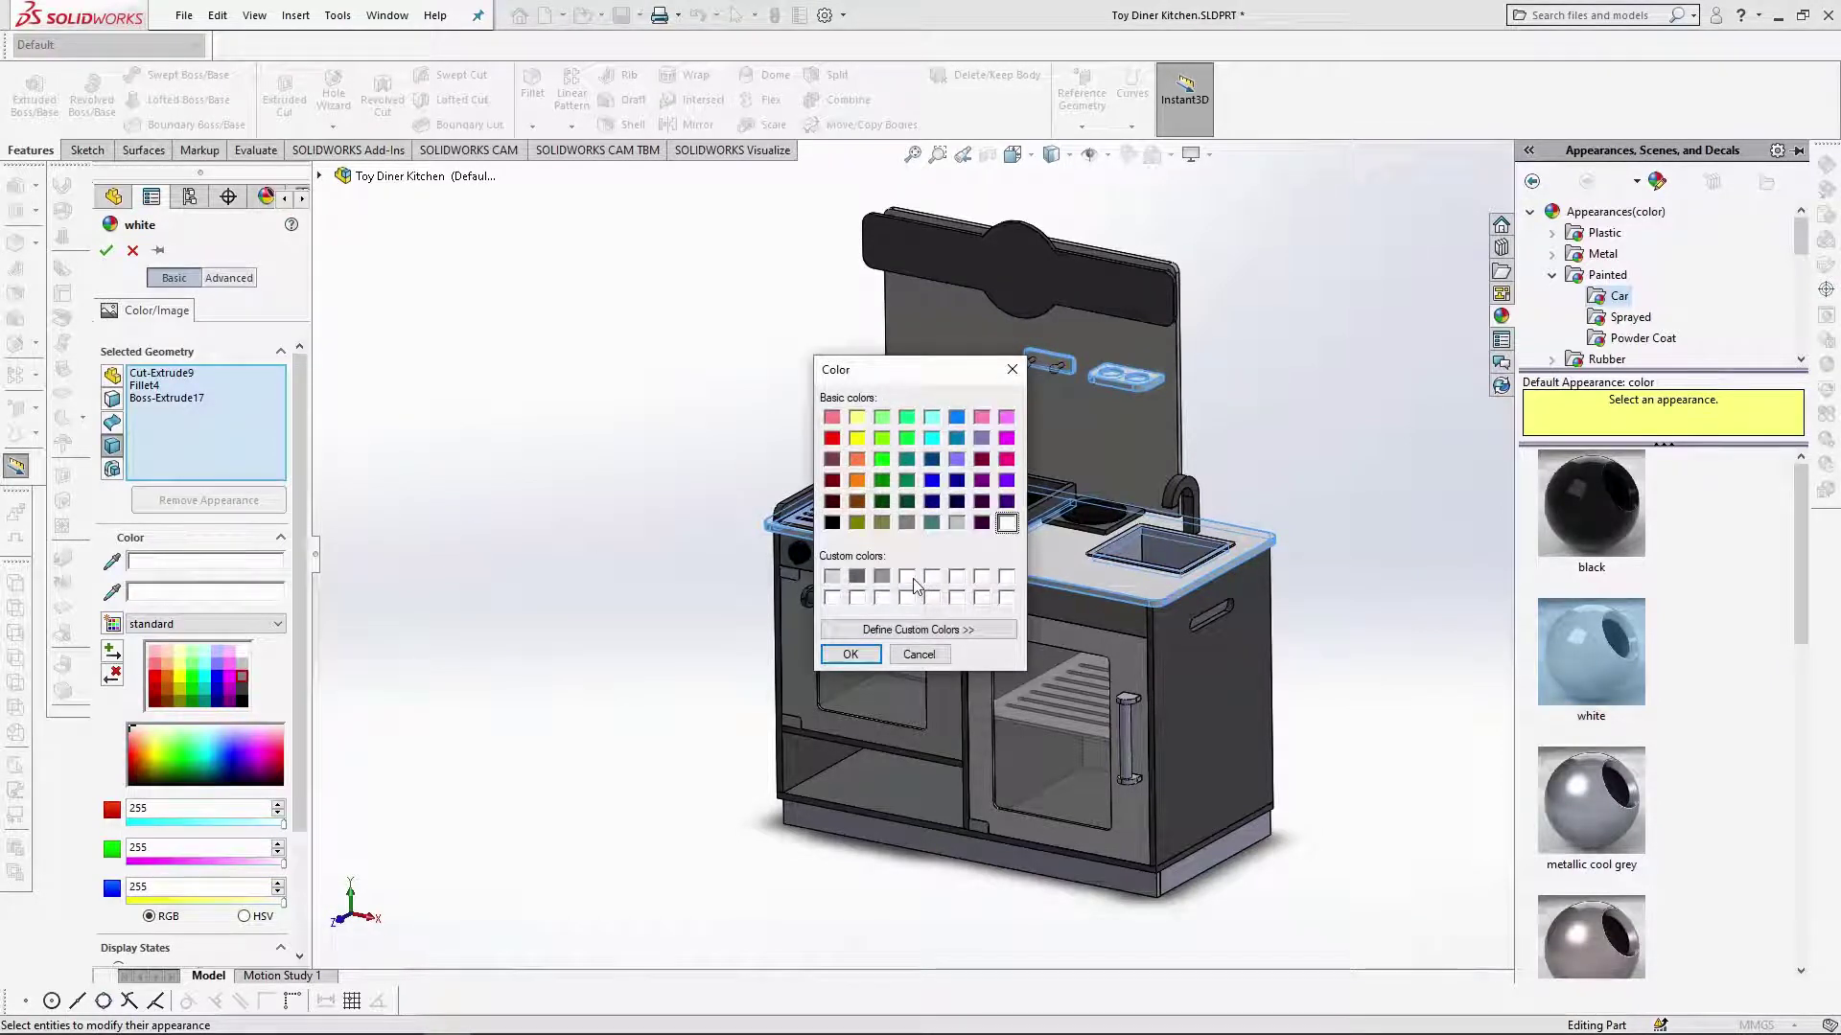
pyautogui.click(937, 629)
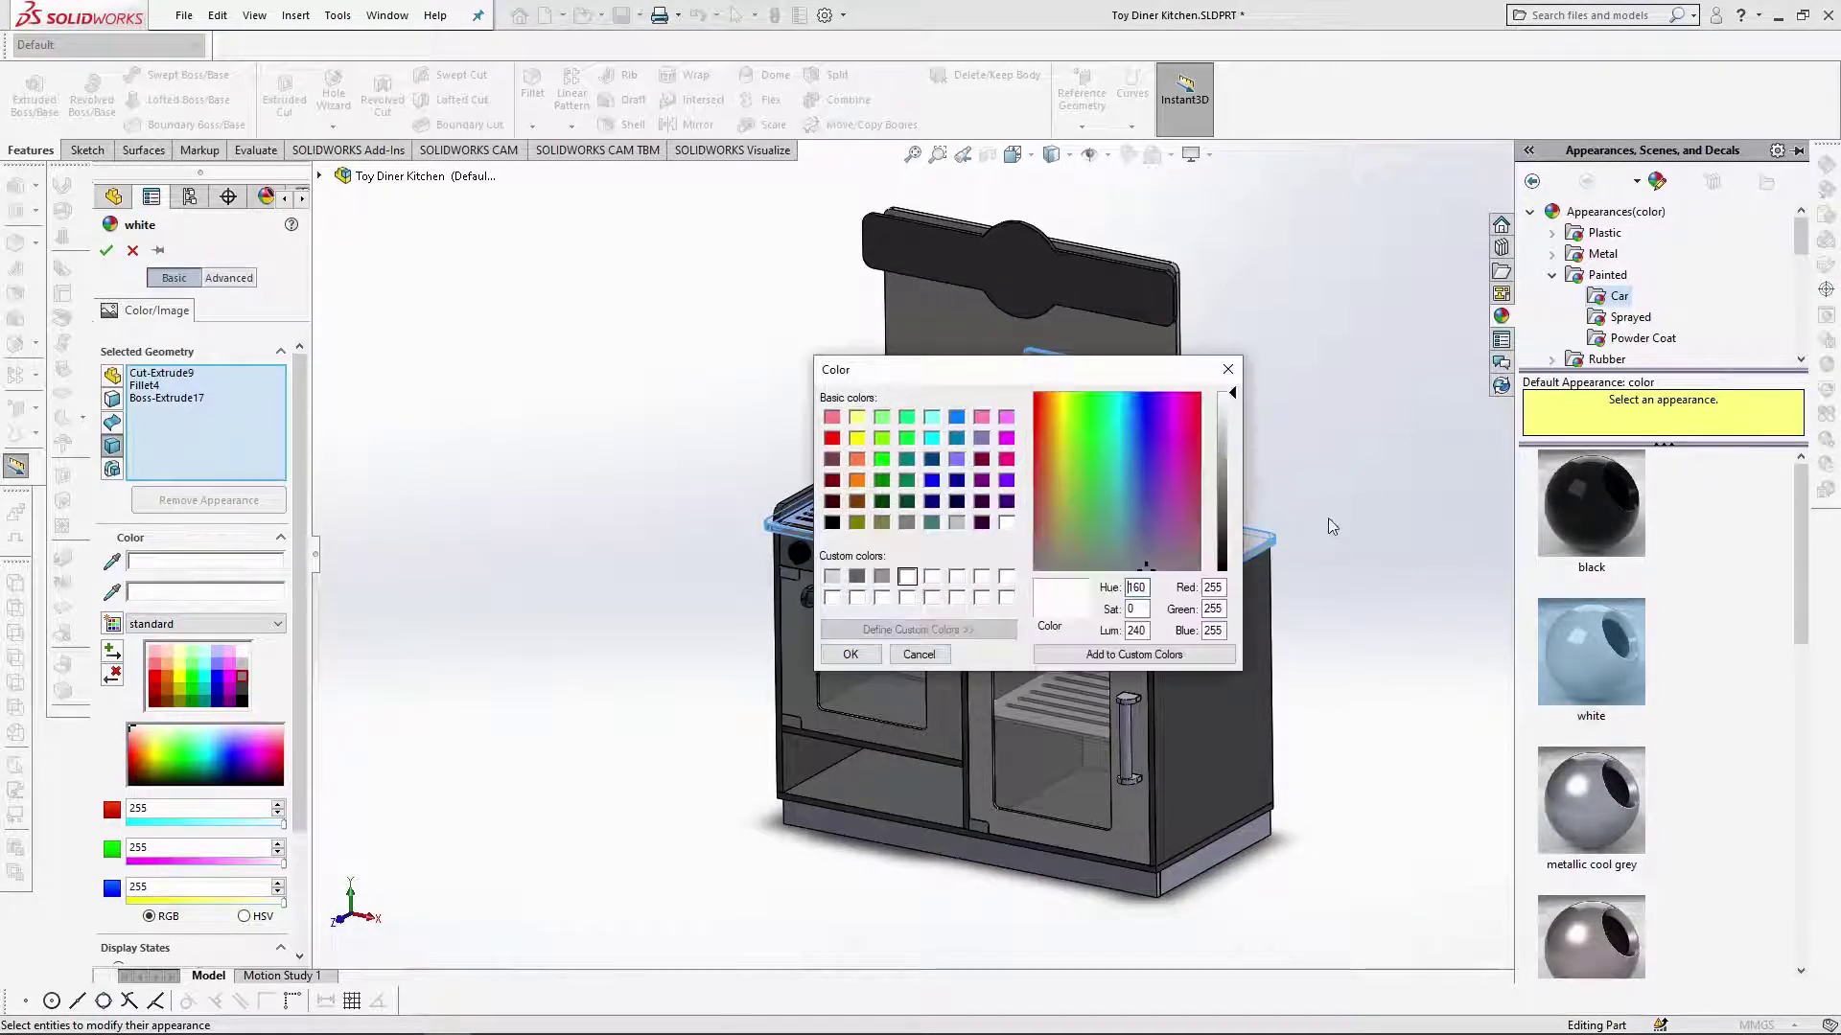
pyautogui.moveTo(1225, 591); pyautogui.dragTo(1122, 591)
pyautogui.write('0')
pyautogui.press('Tab')
pyautogui.write('175')
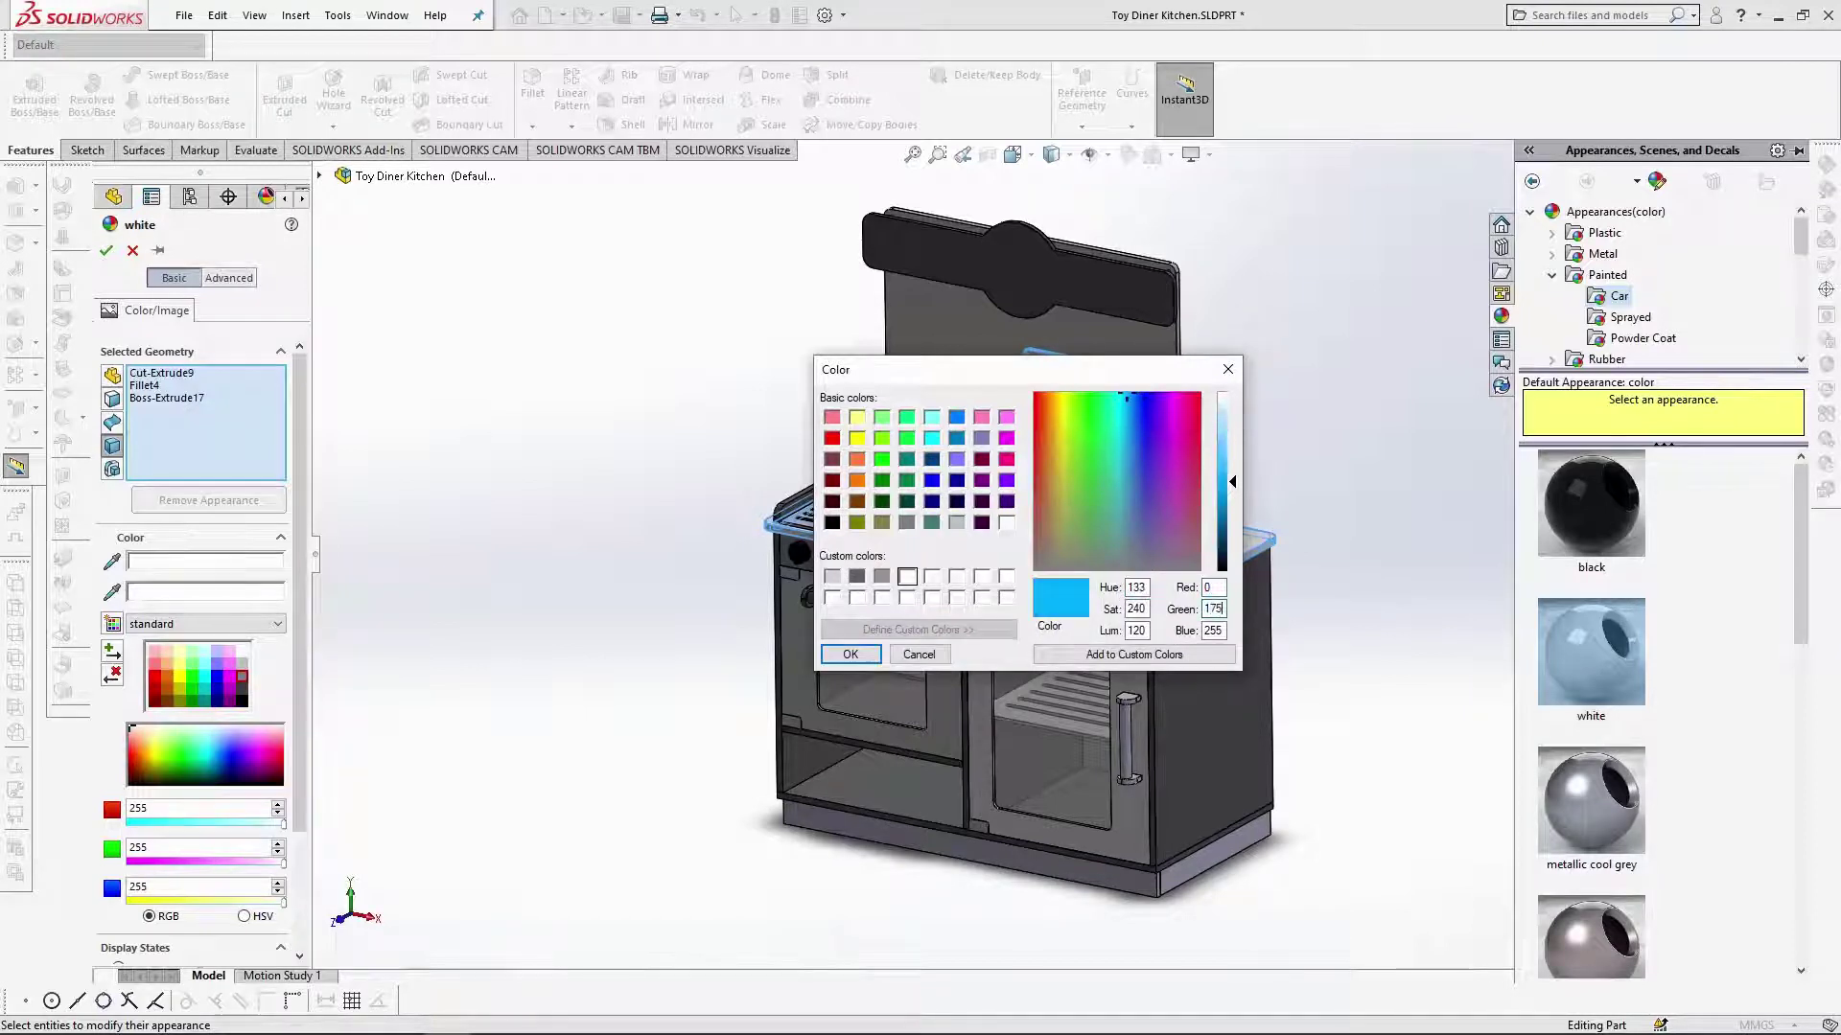
pyautogui.write('169')
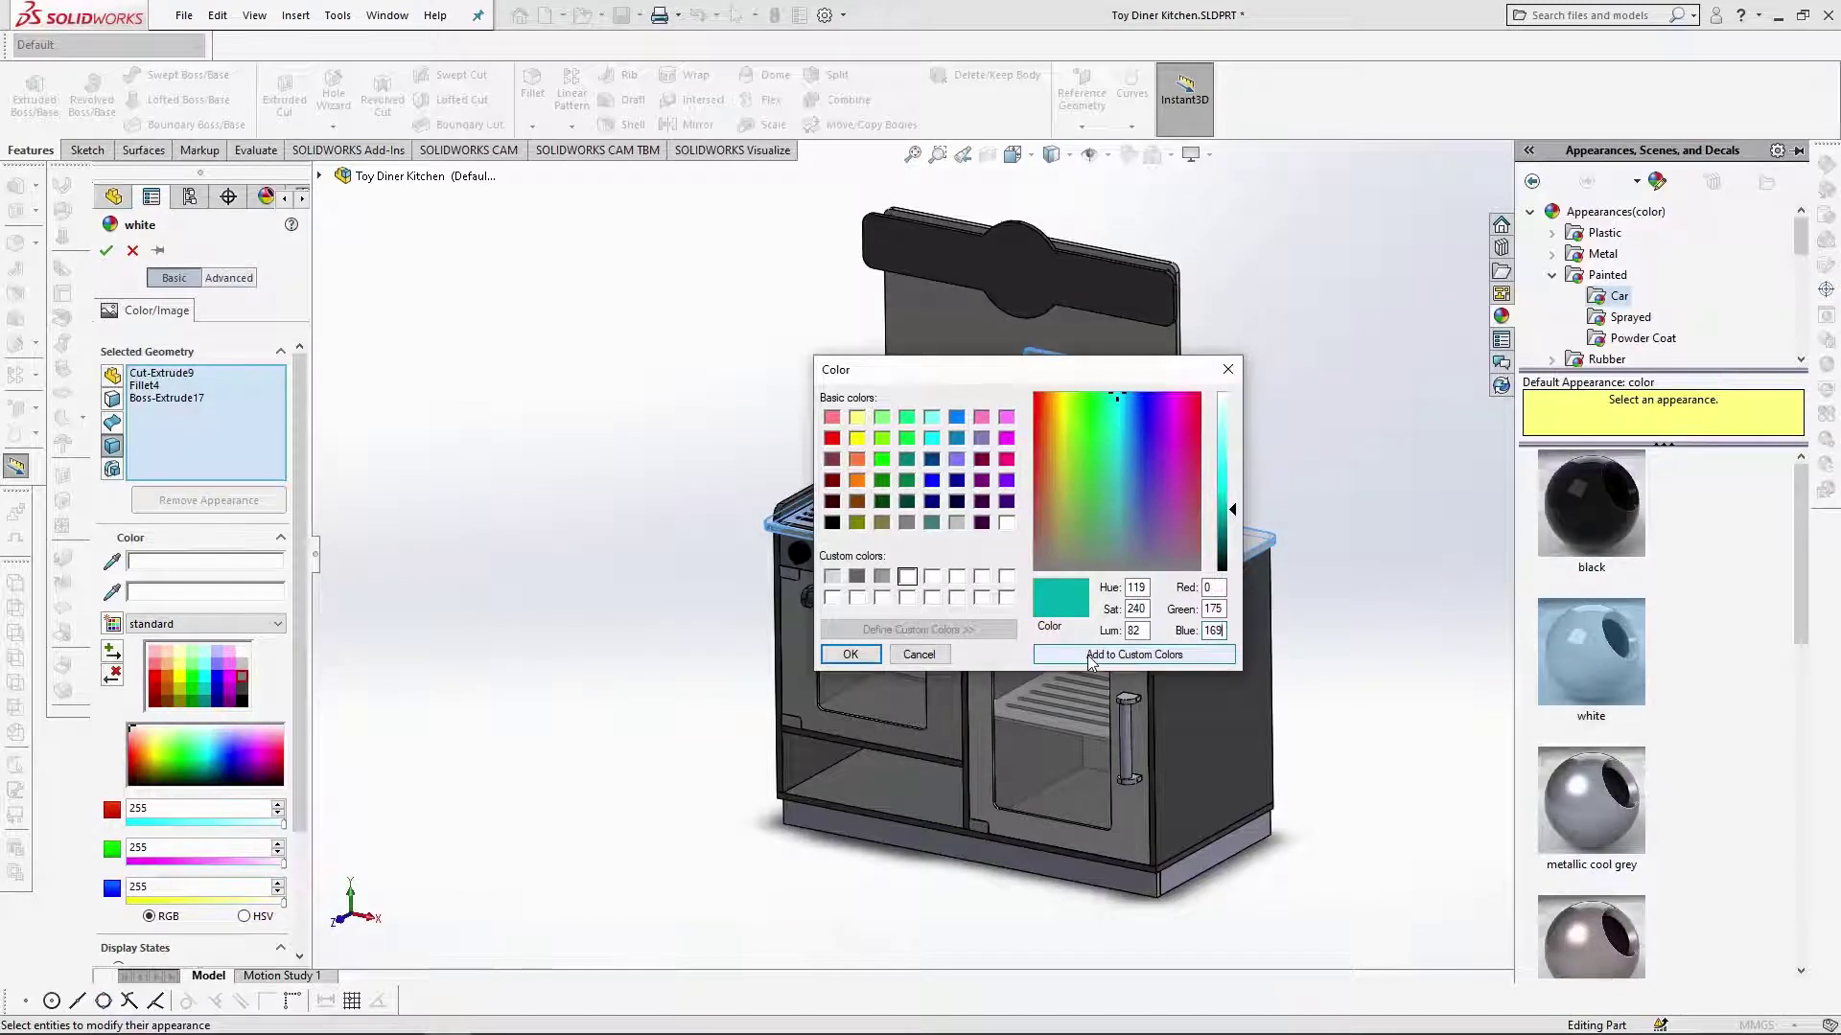
pyautogui.click(850, 654)
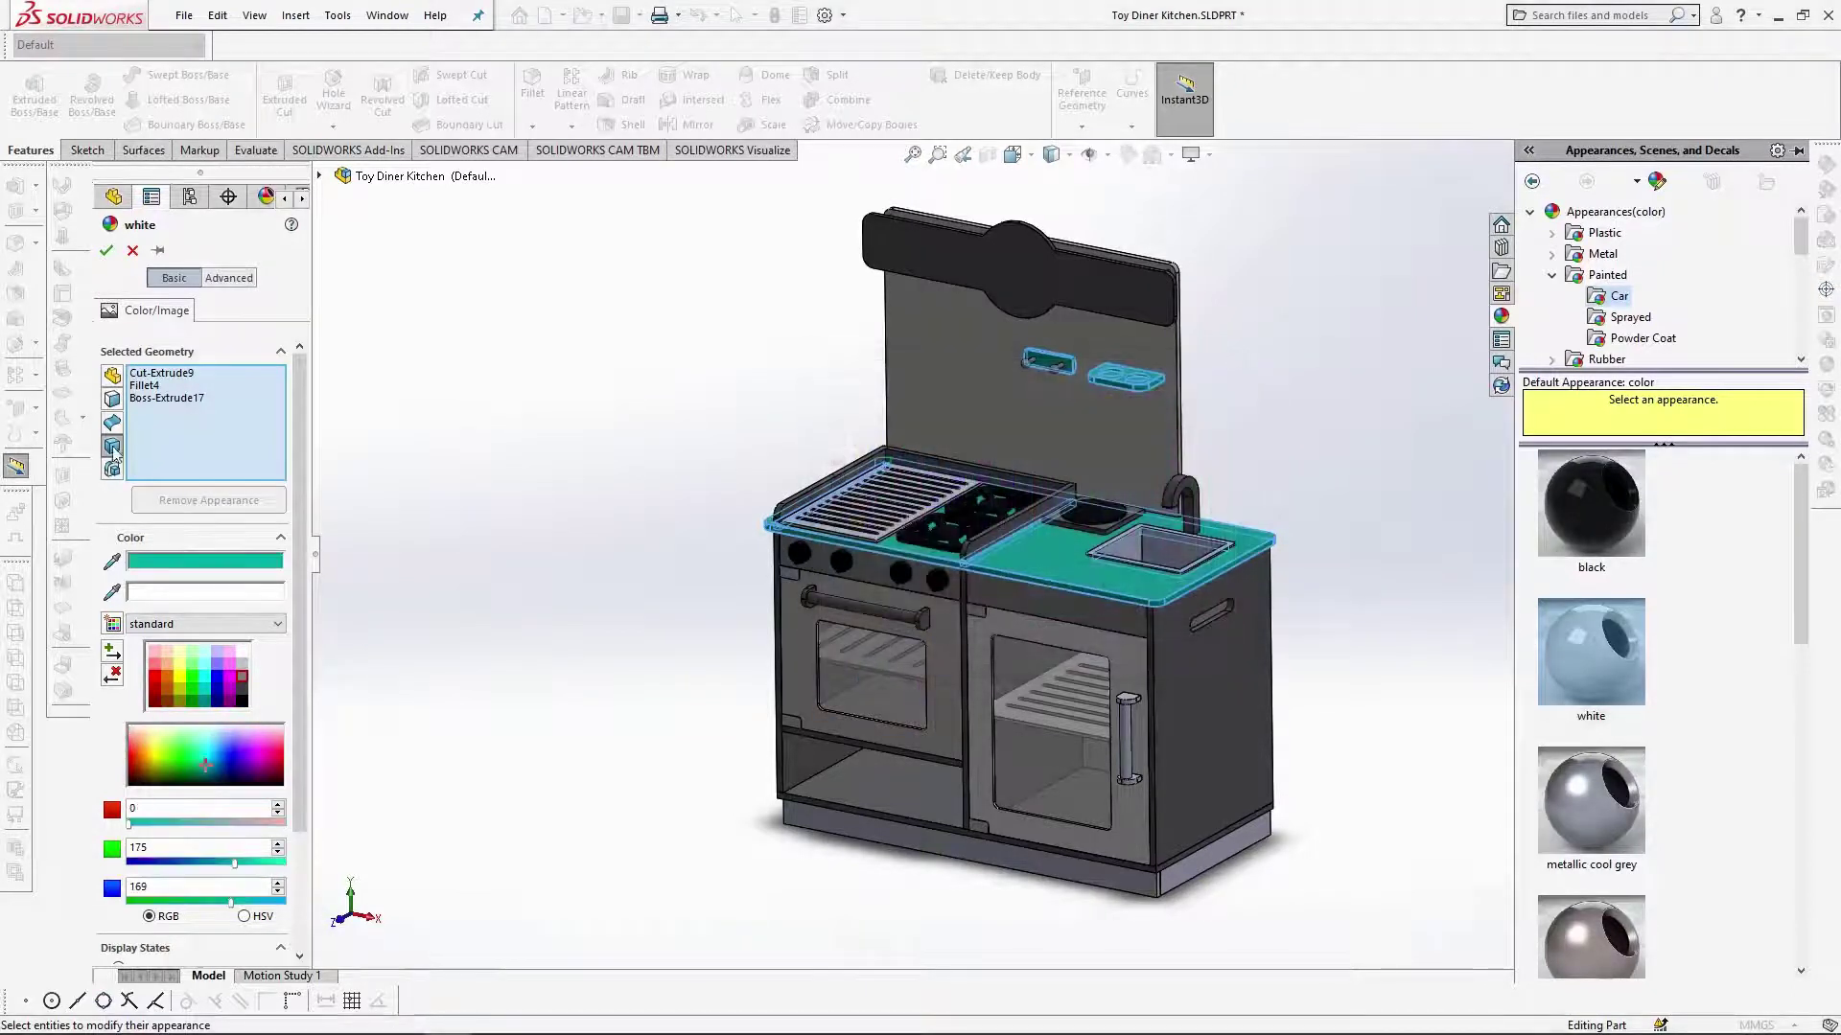
pyautogui.click(107, 250)
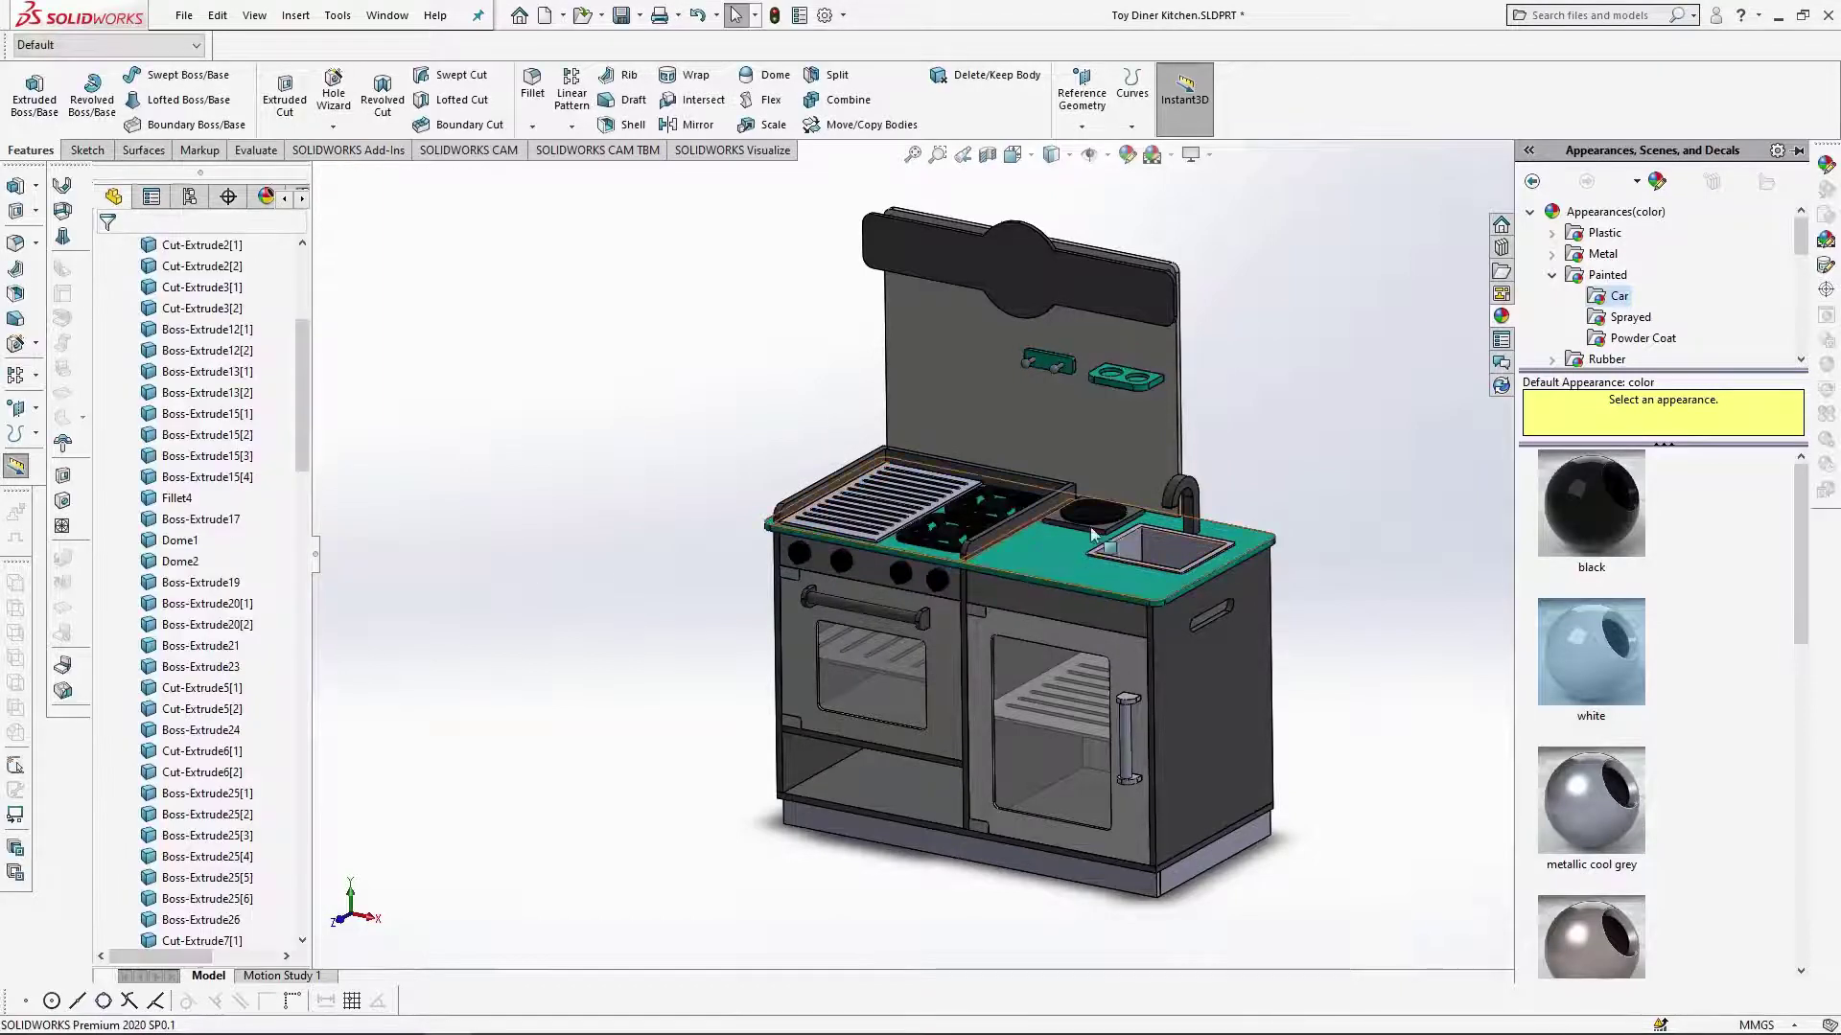
# Apply the light grey medium gloss plastic appearance to the sink body, Boss-Extrude34.
pyautogui.click(1165, 538)
pyautogui.scroll(20, 187, 671)
pyautogui.click(196, 605)
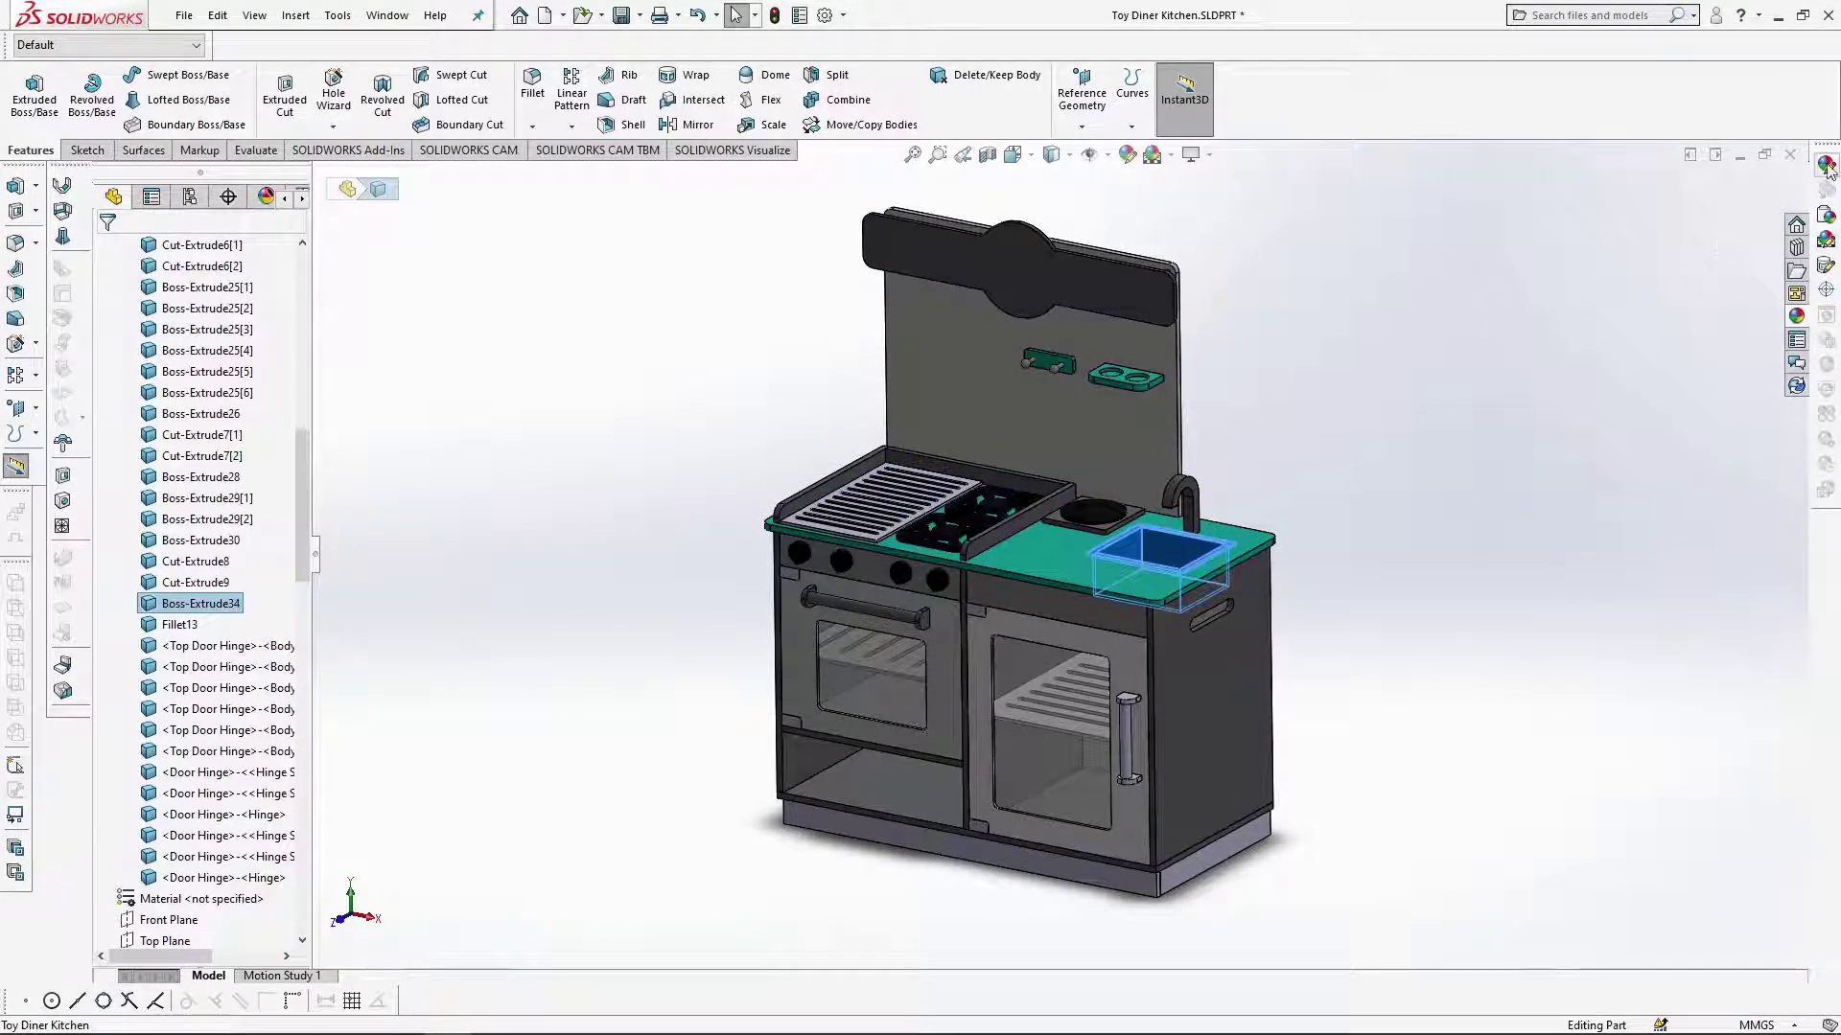
pyautogui.click(1826, 166)
pyautogui.click(1552, 233)
pyautogui.click(1642, 254)
pyautogui.scroll(-3, 1610, 671)
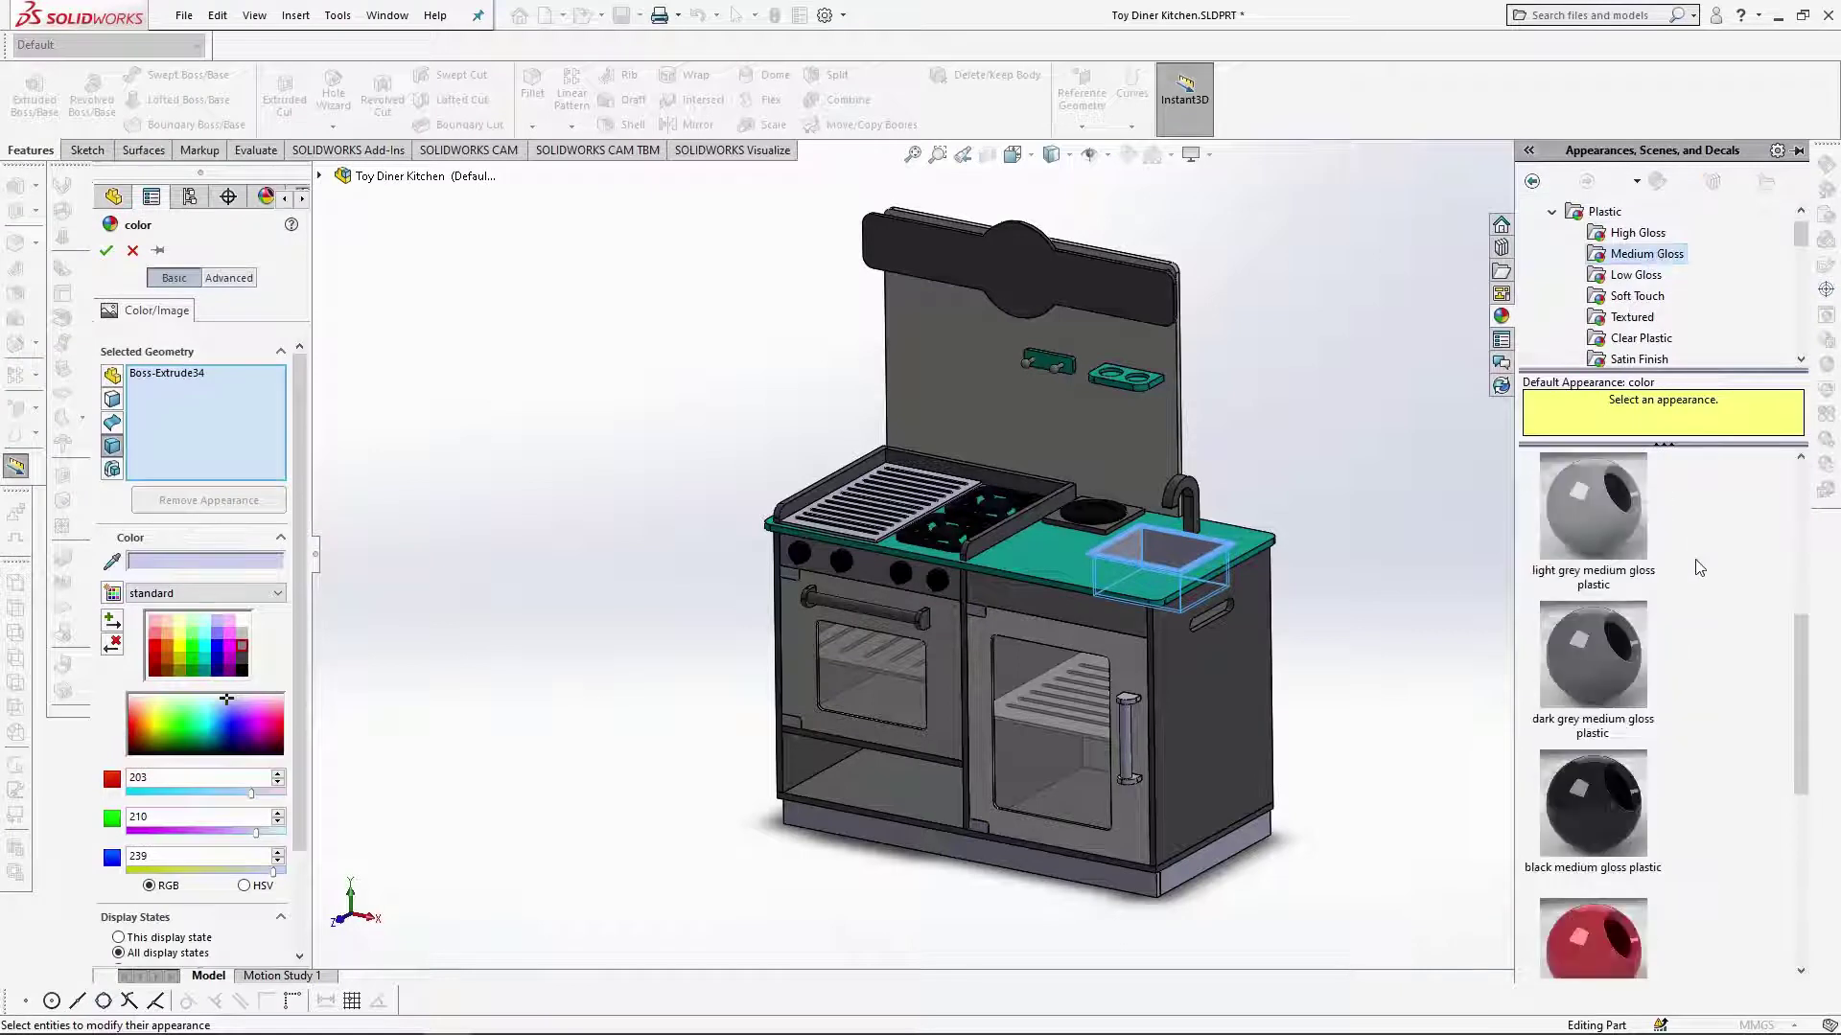
pyautogui.click(1620, 512)
pyautogui.click(107, 250)
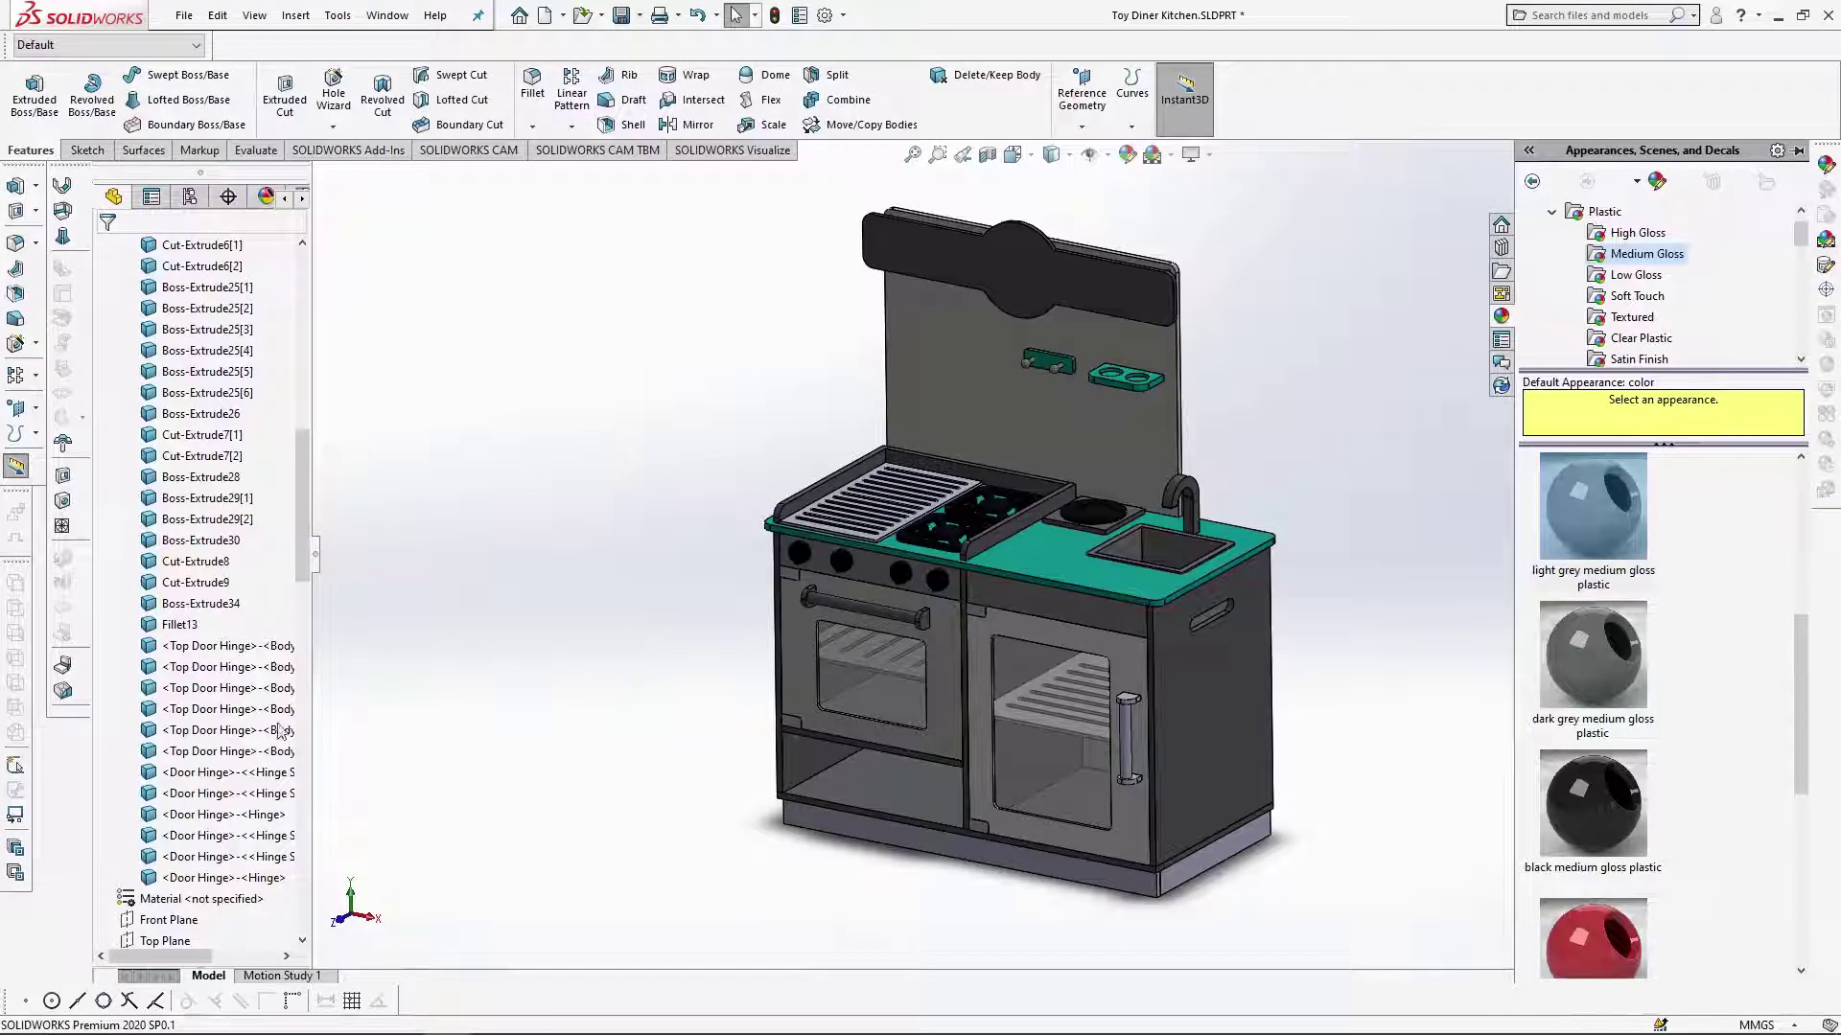
# Apply the chromium plate appearance to all Top Door Hinge and Door Hinge bodies.
pyautogui.click(230, 878)
pyautogui.keyDown('shift'); pyautogui.click(230, 645); pyautogui.keyUp('shift')
pyautogui.click(1826, 165)
pyautogui.click(1593, 508)
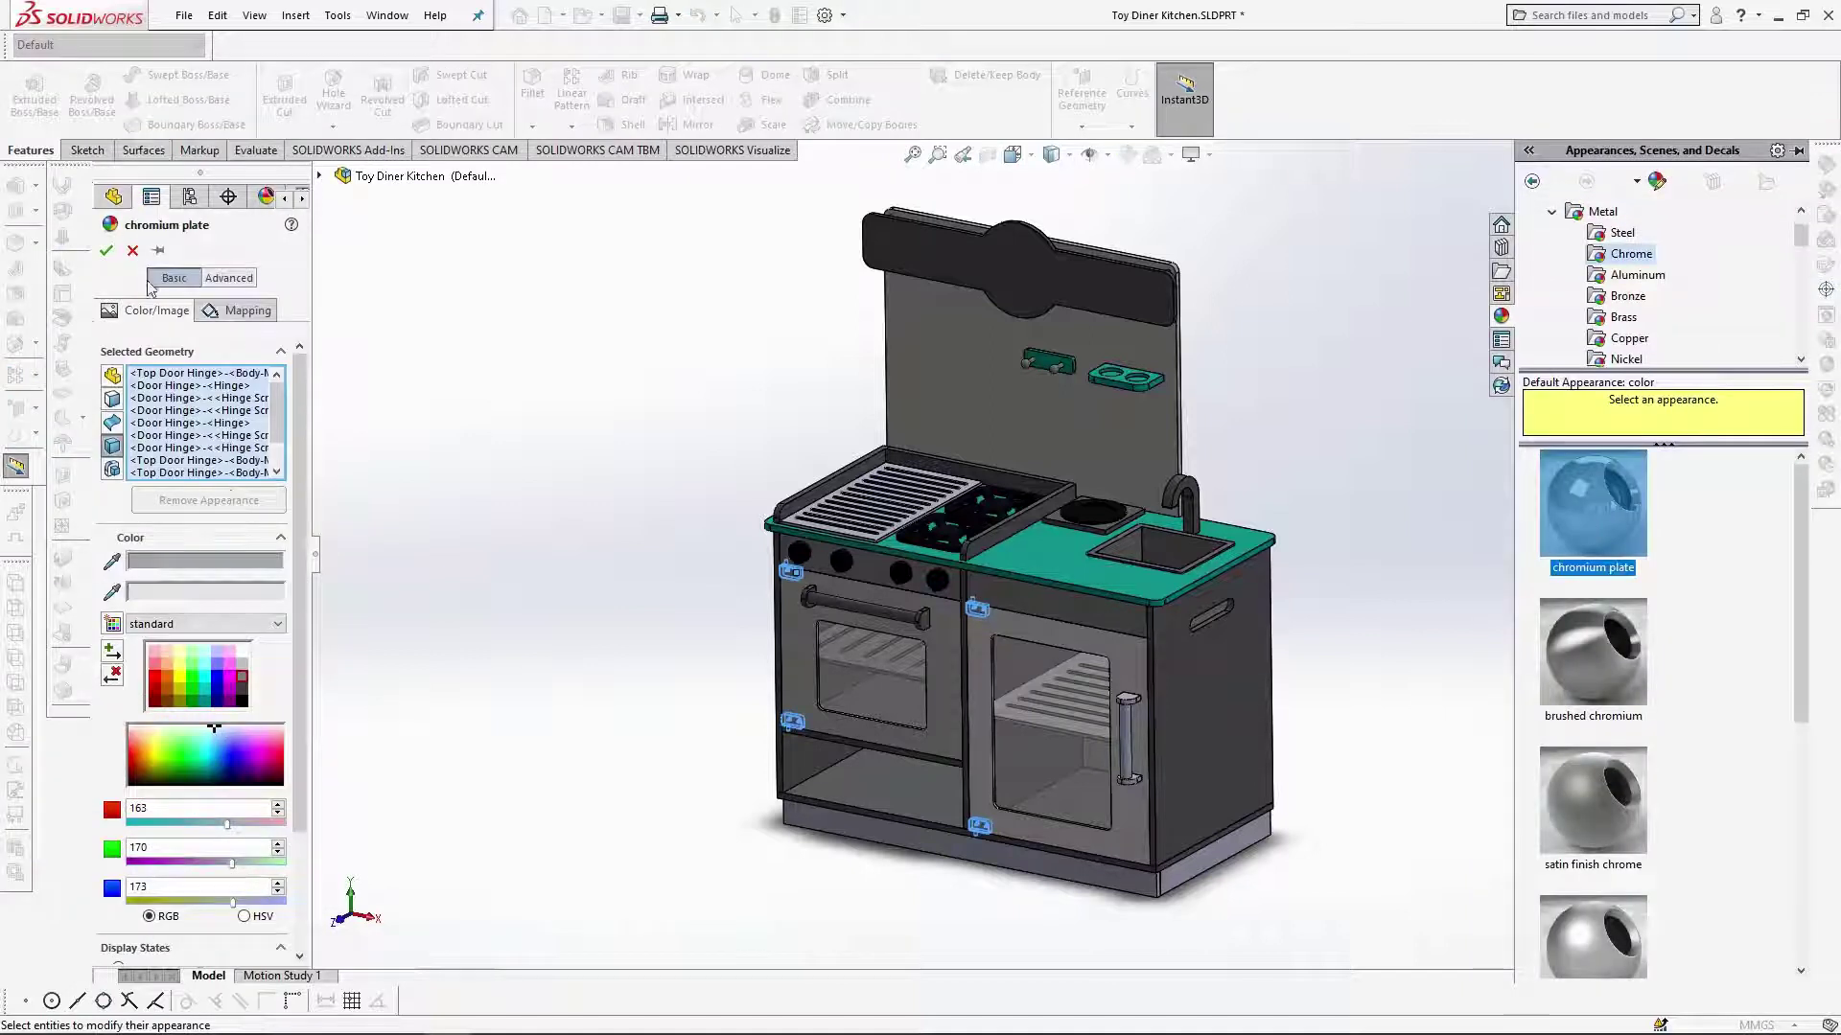
pyautogui.press('Return')
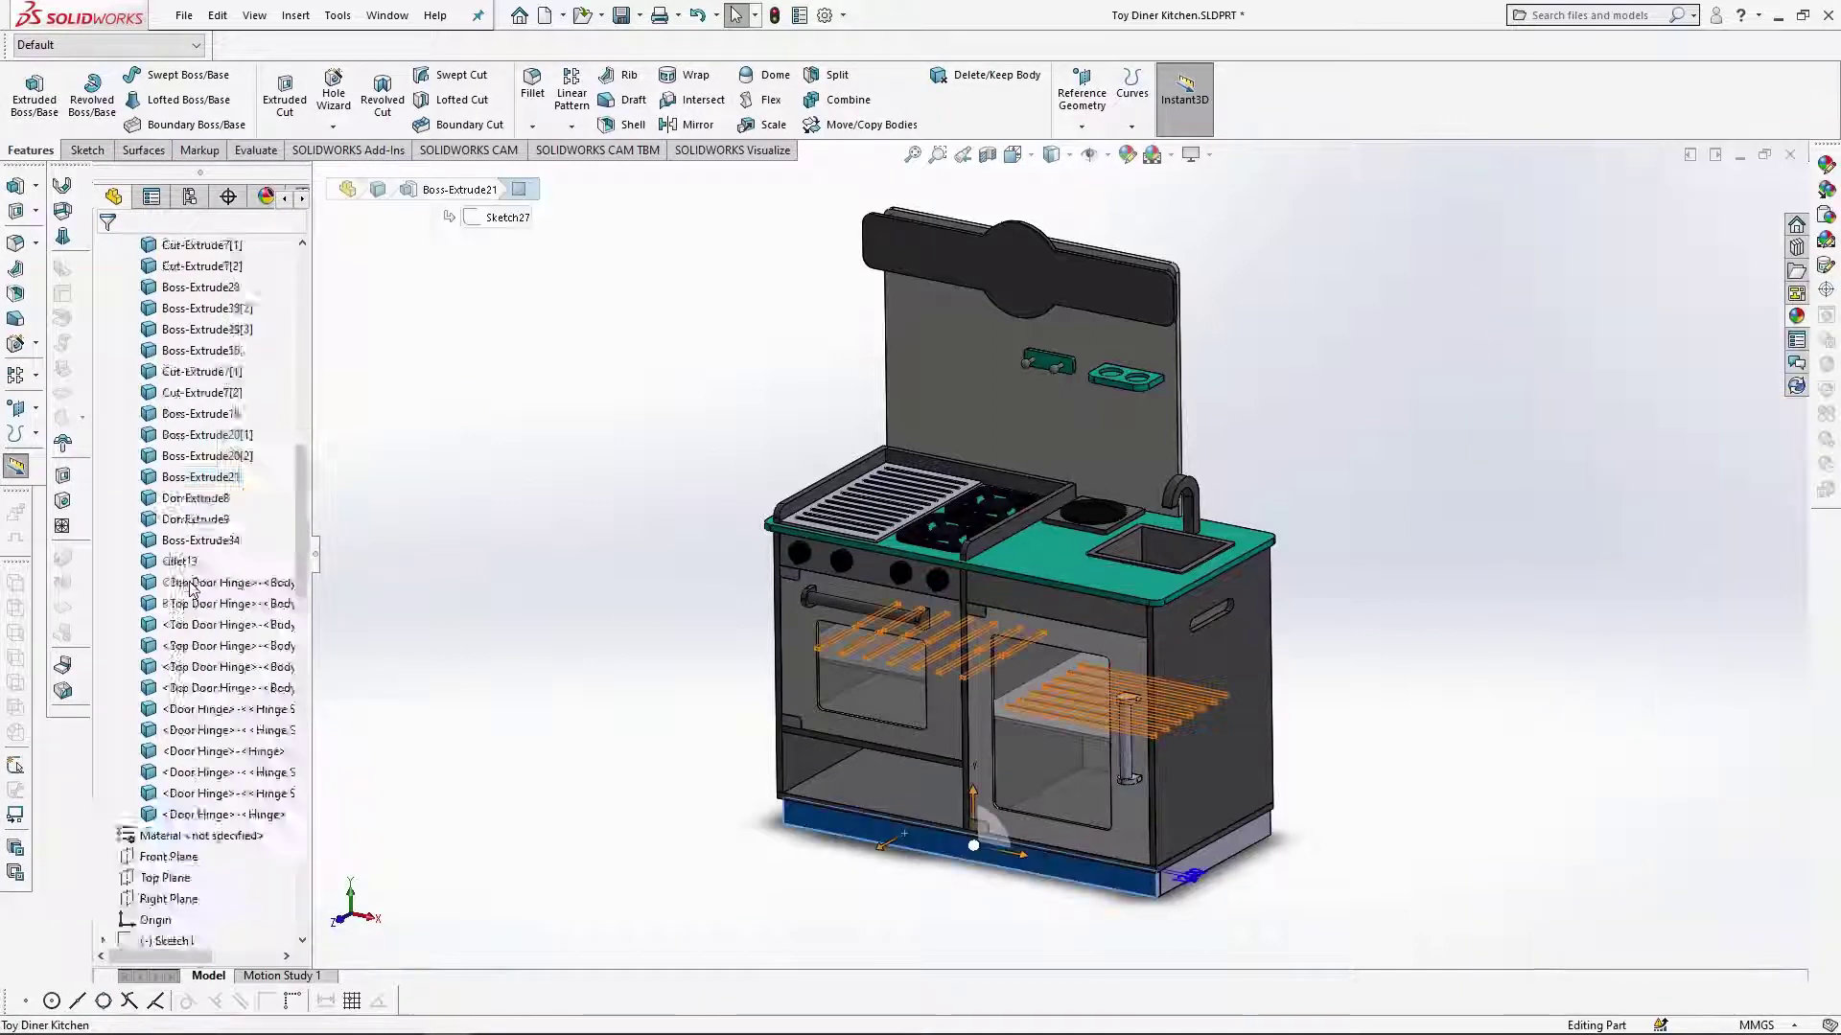
# Apply the metallic cool grey car paint to bodies Boss-Extrude19, 20[1], 20[2], 21, 24 and 28, and Cut-Extrude6[1] and 6[2].
pyautogui.scroll(6, 202, 527)
pyautogui.click(200, 519)
pyautogui.keyDown('shift'); pyautogui.click(195, 456); pyautogui.keyUp('shift')
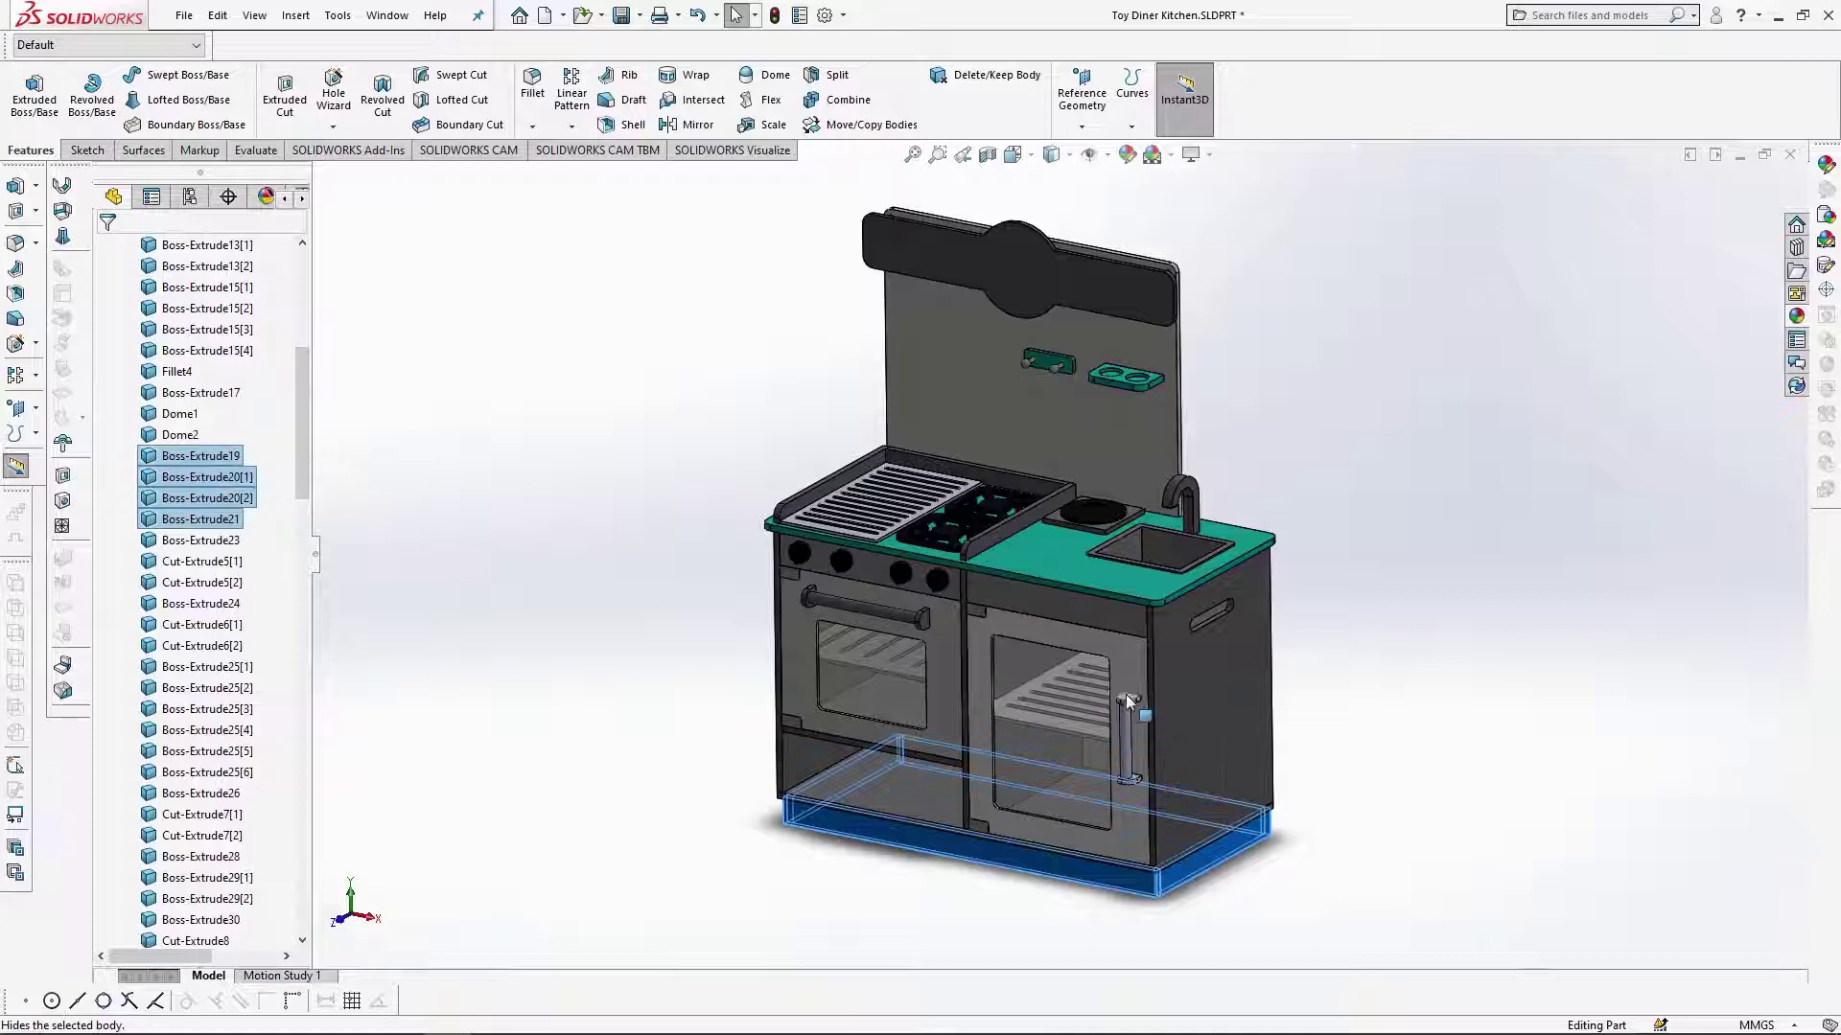
pyautogui.scroll(6, 199, 615)
pyautogui.scroll(-10, 198, 615)
pyautogui.scroll(1, 199, 616)
pyautogui.keyDown('ctrl'); pyautogui.click(197, 441); pyautogui.keyUp('ctrl')
pyautogui.keyDown('ctrl'); pyautogui.click(199, 416); pyautogui.keyUp('ctrl')
pyautogui.scroll(-5, 844, 499)
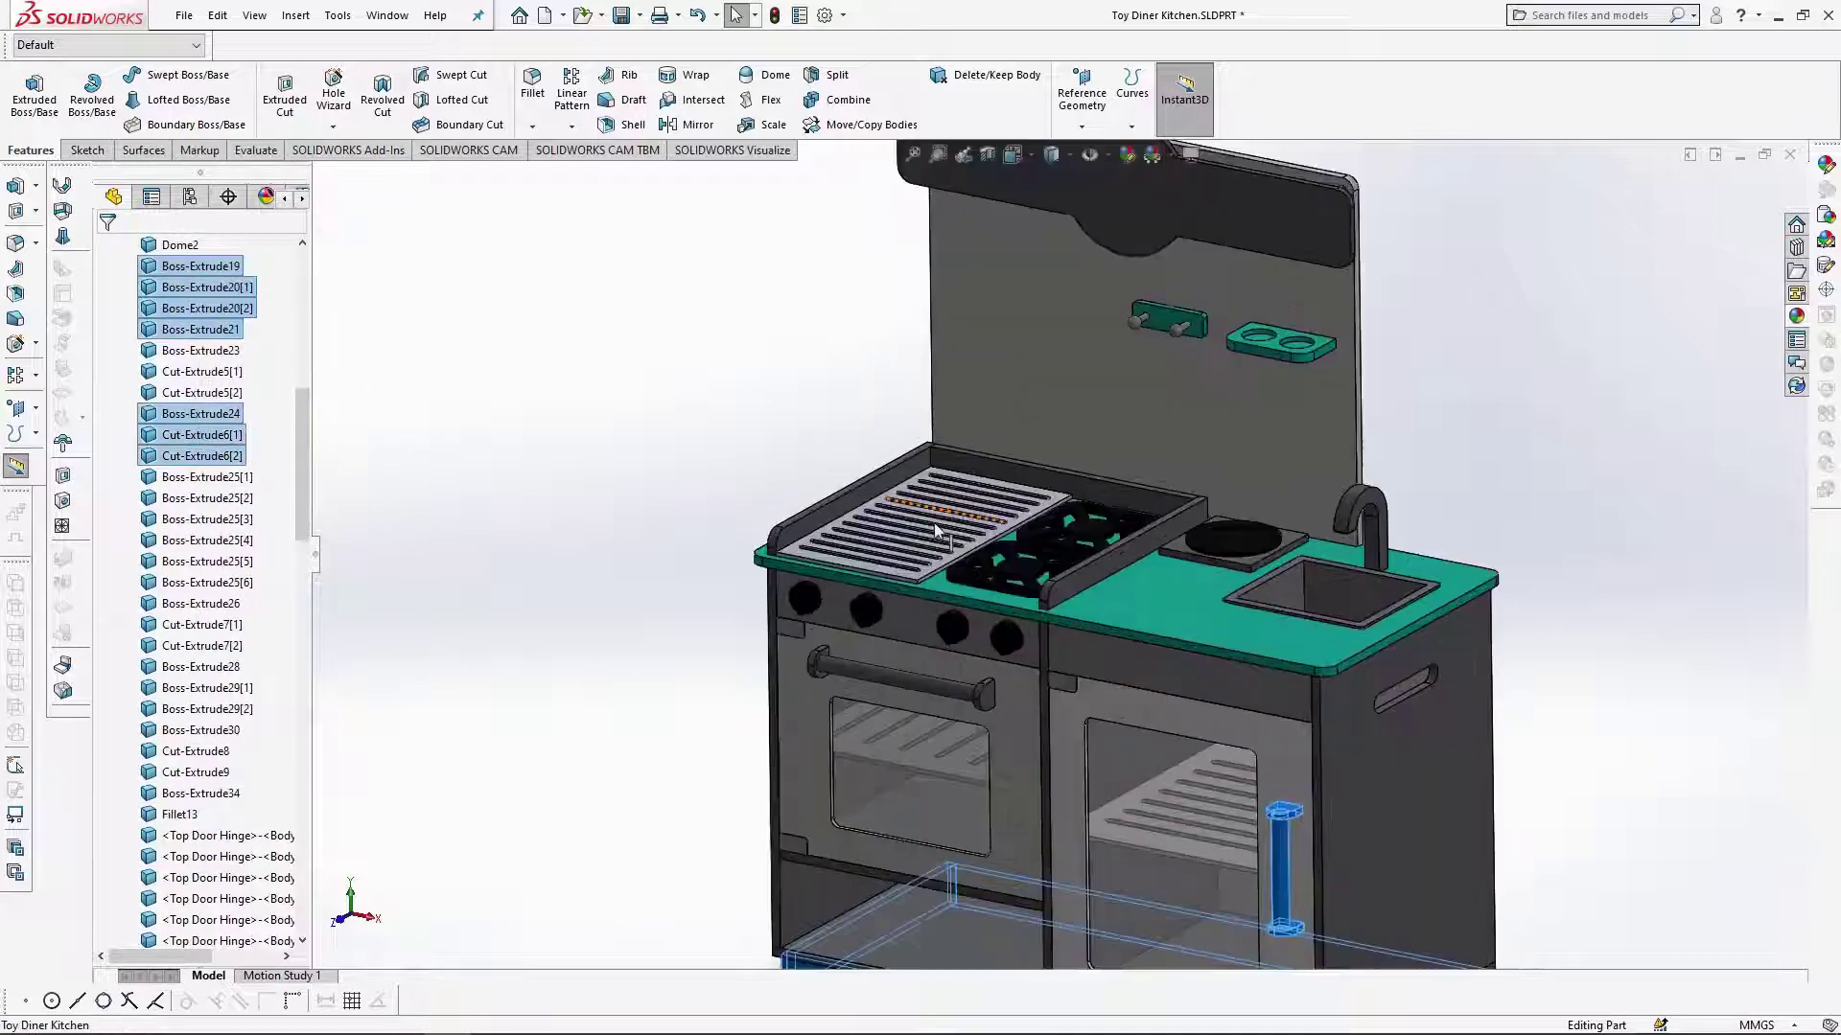
pyautogui.scroll(8, 184, 465)
pyautogui.scroll(-7, 192, 469)
pyautogui.keyDown('ctrl'); pyautogui.click(224, 735); pyautogui.keyUp('ctrl')
pyautogui.scroll(6, 1302, 498)
pyautogui.scroll(-1, 1302, 494)
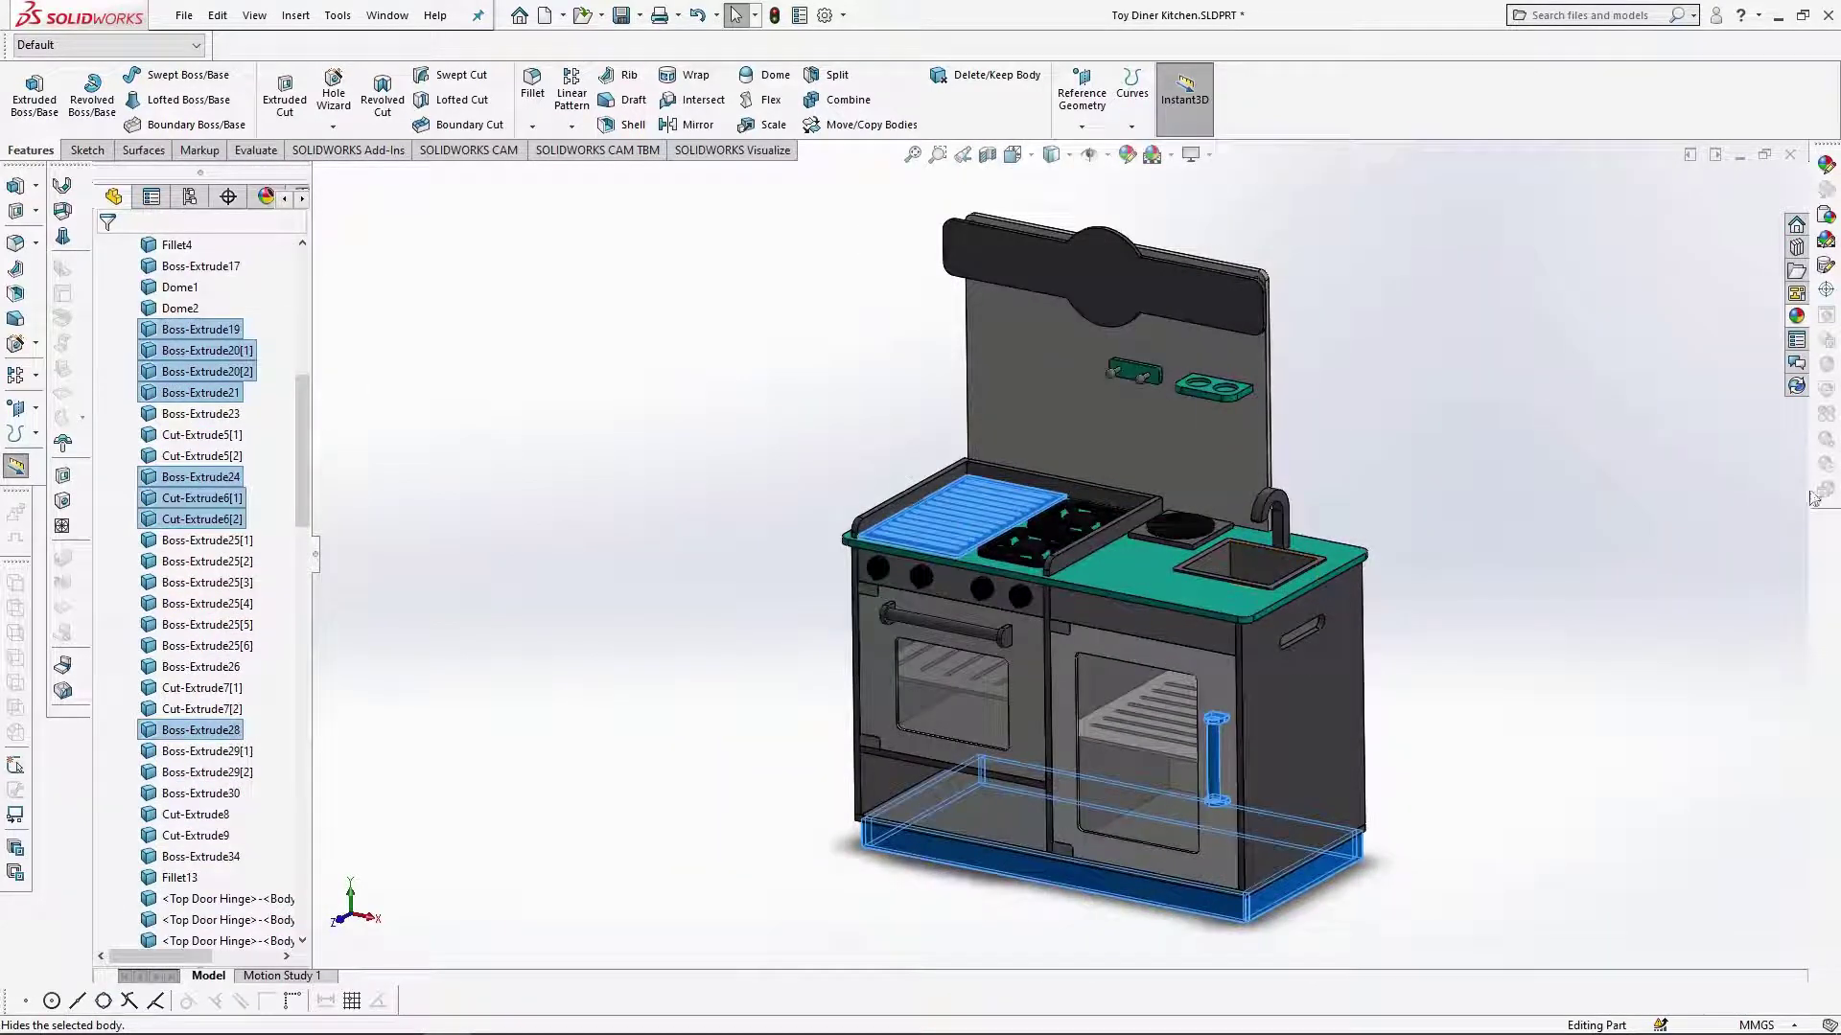
pyautogui.click(1826, 165)
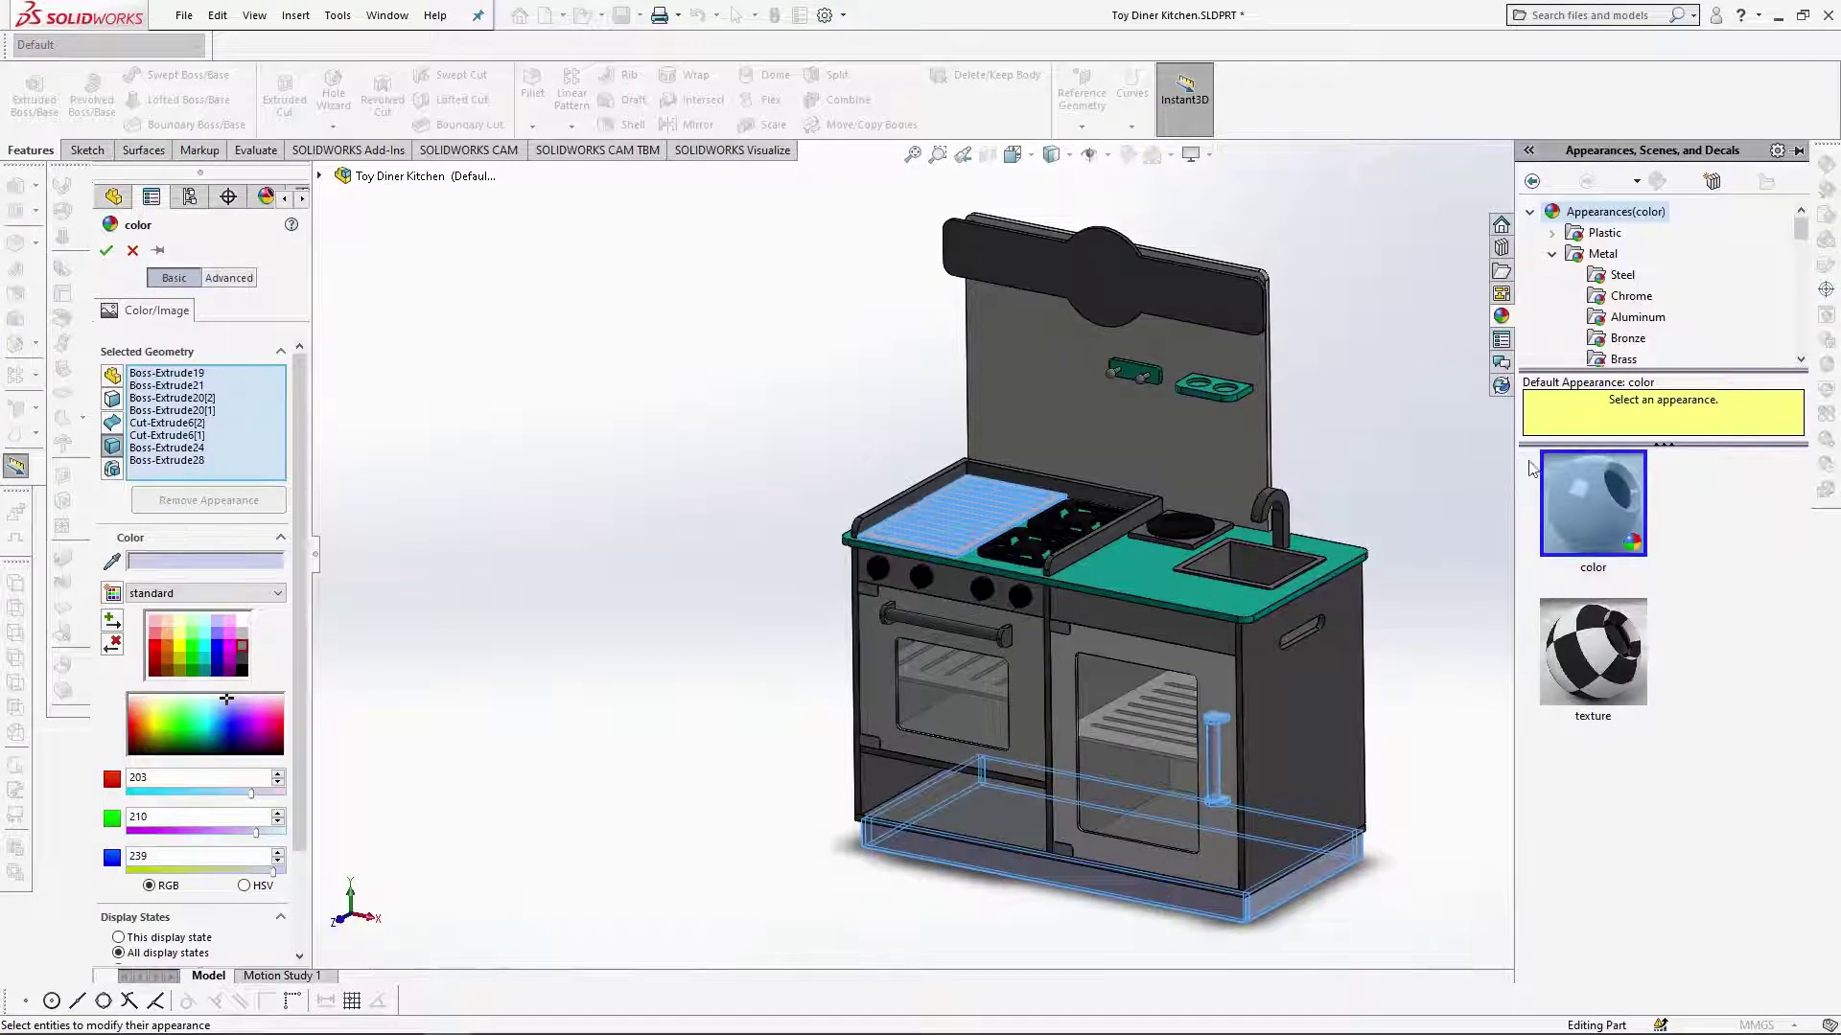
pyautogui.click(1619, 296)
pyautogui.scroll(-2, 1607, 584)
pyautogui.click(1607, 583)
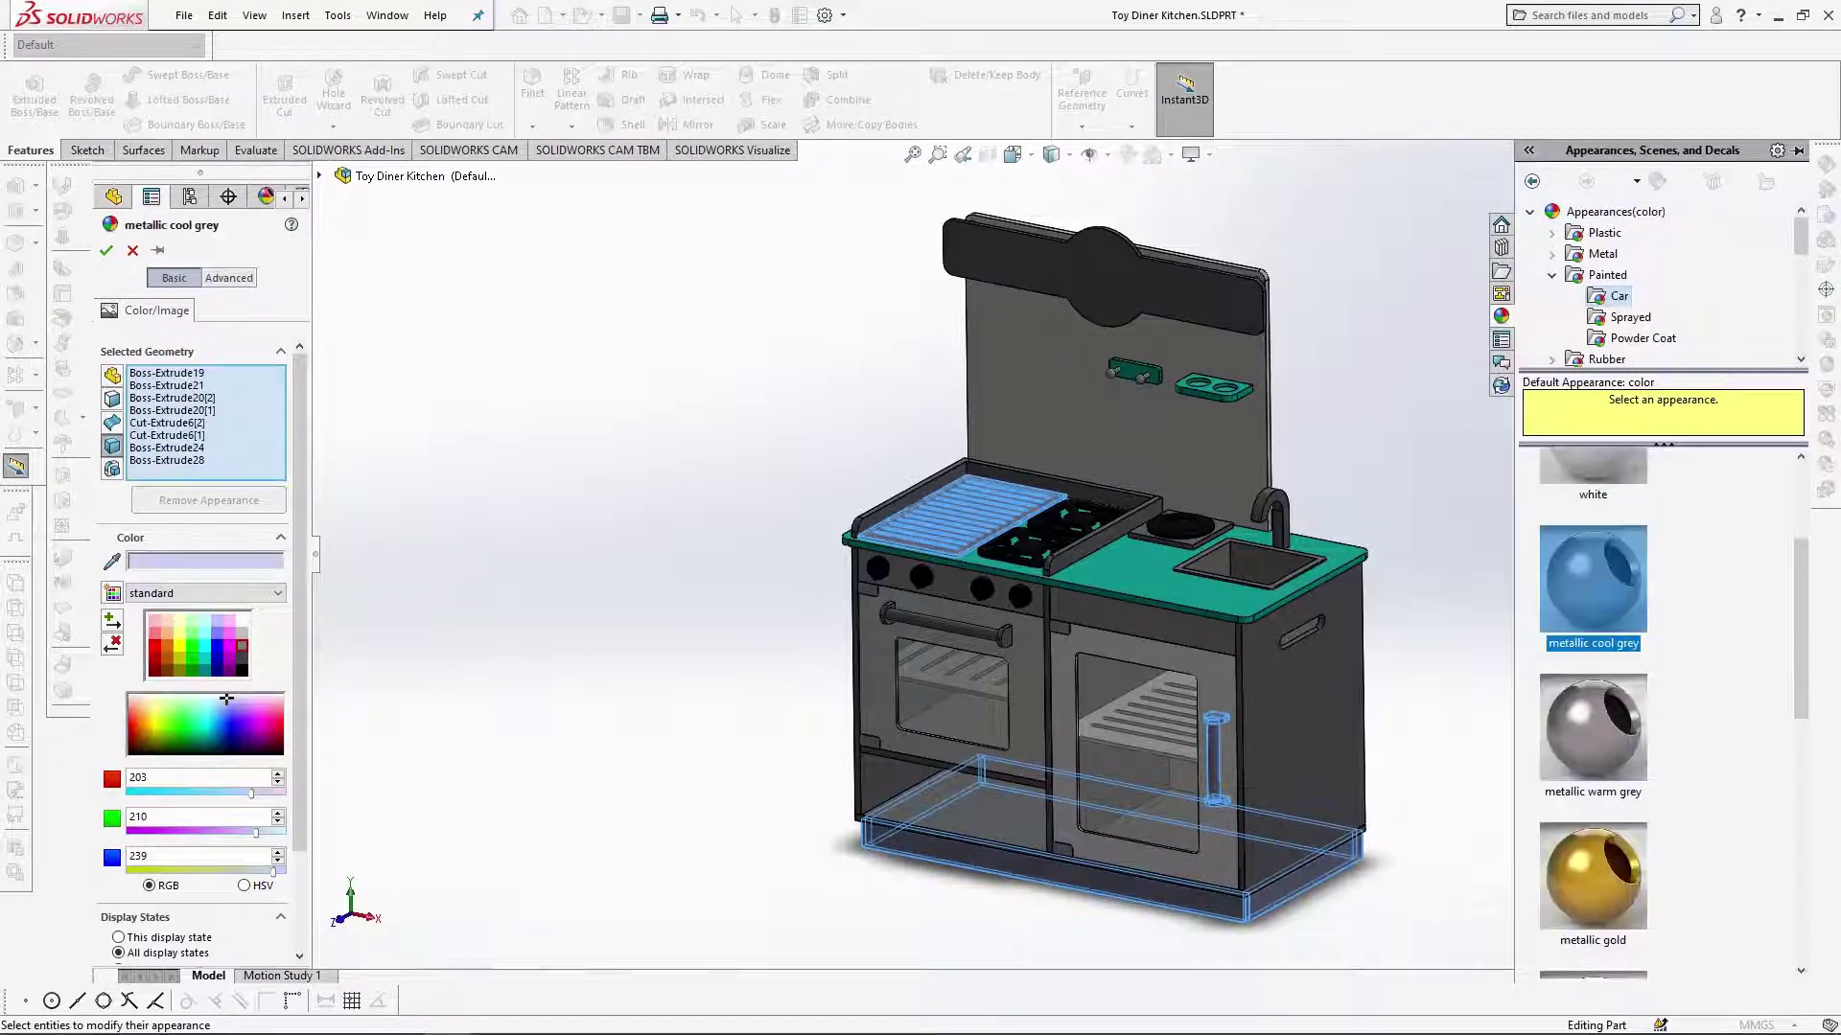
pyautogui.click(132, 251)
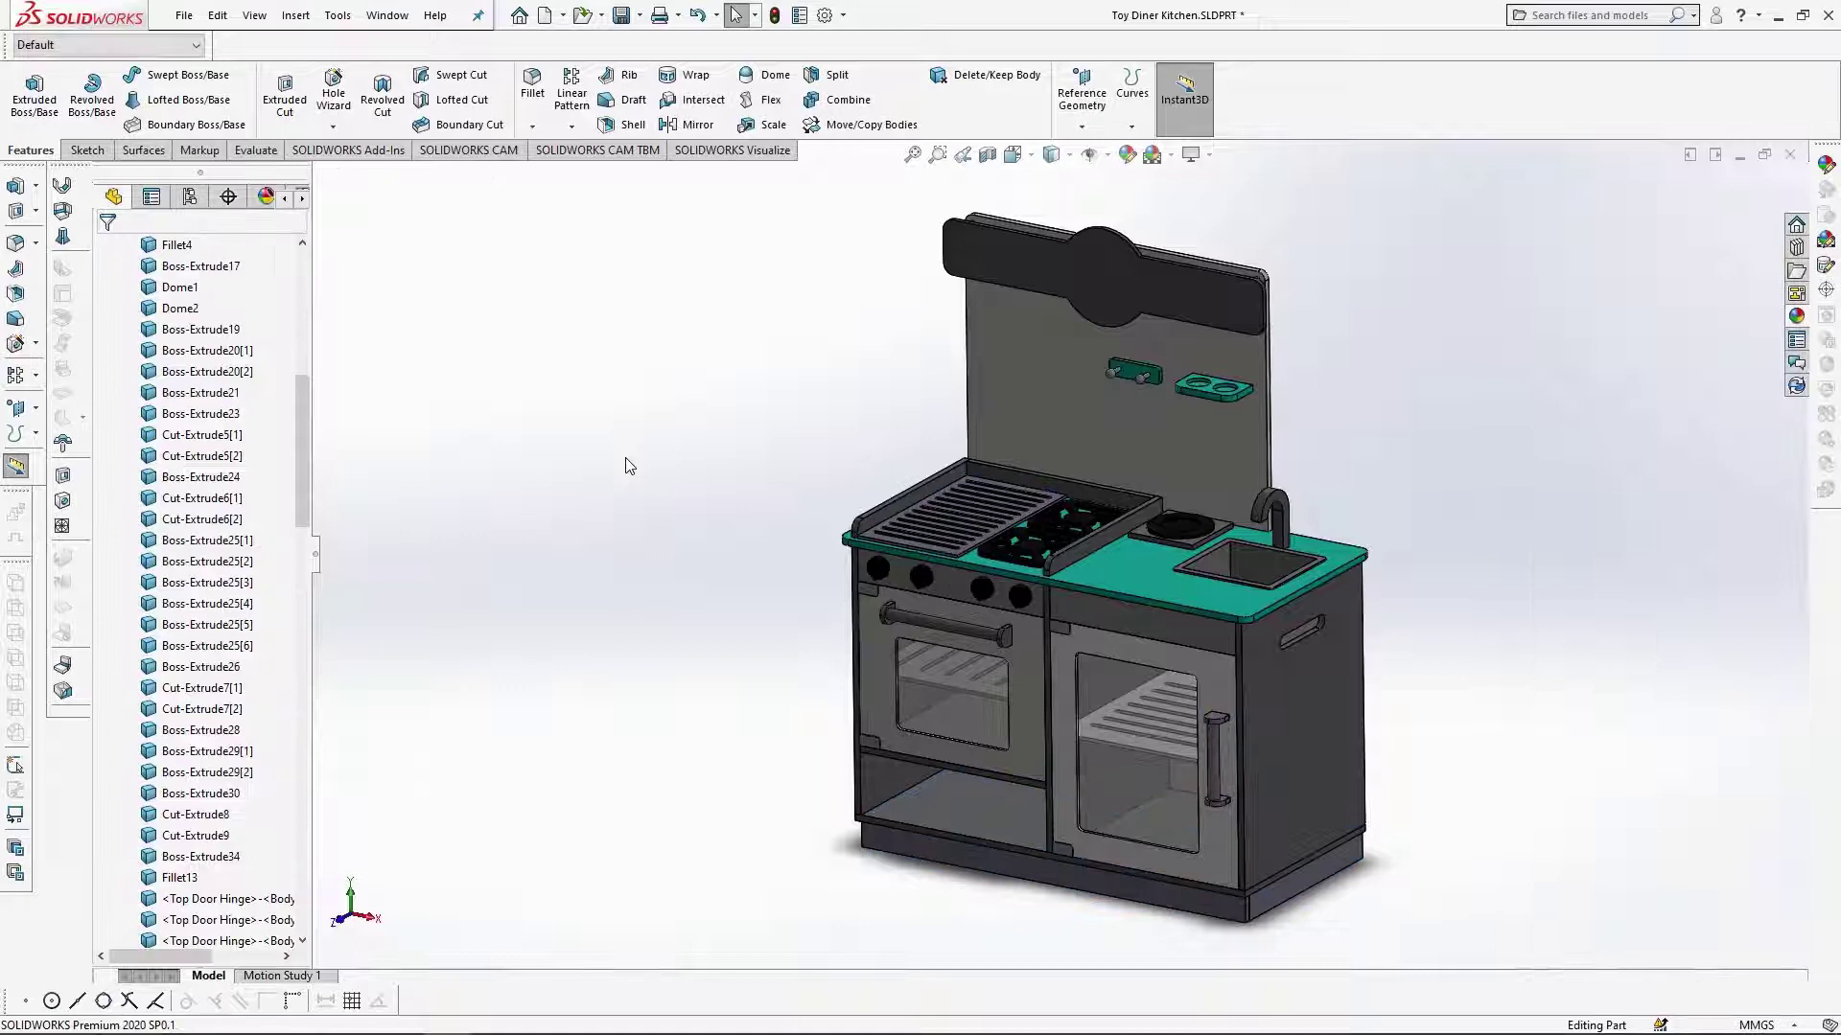
# Add a decal to the front face of the kitchen's back panel using the checkered tile image file.
pyautogui.moveTo(816, 707); pyautogui.dragTo(862, 613, button='middle')
pyautogui.scroll(-2, 1133, 623)
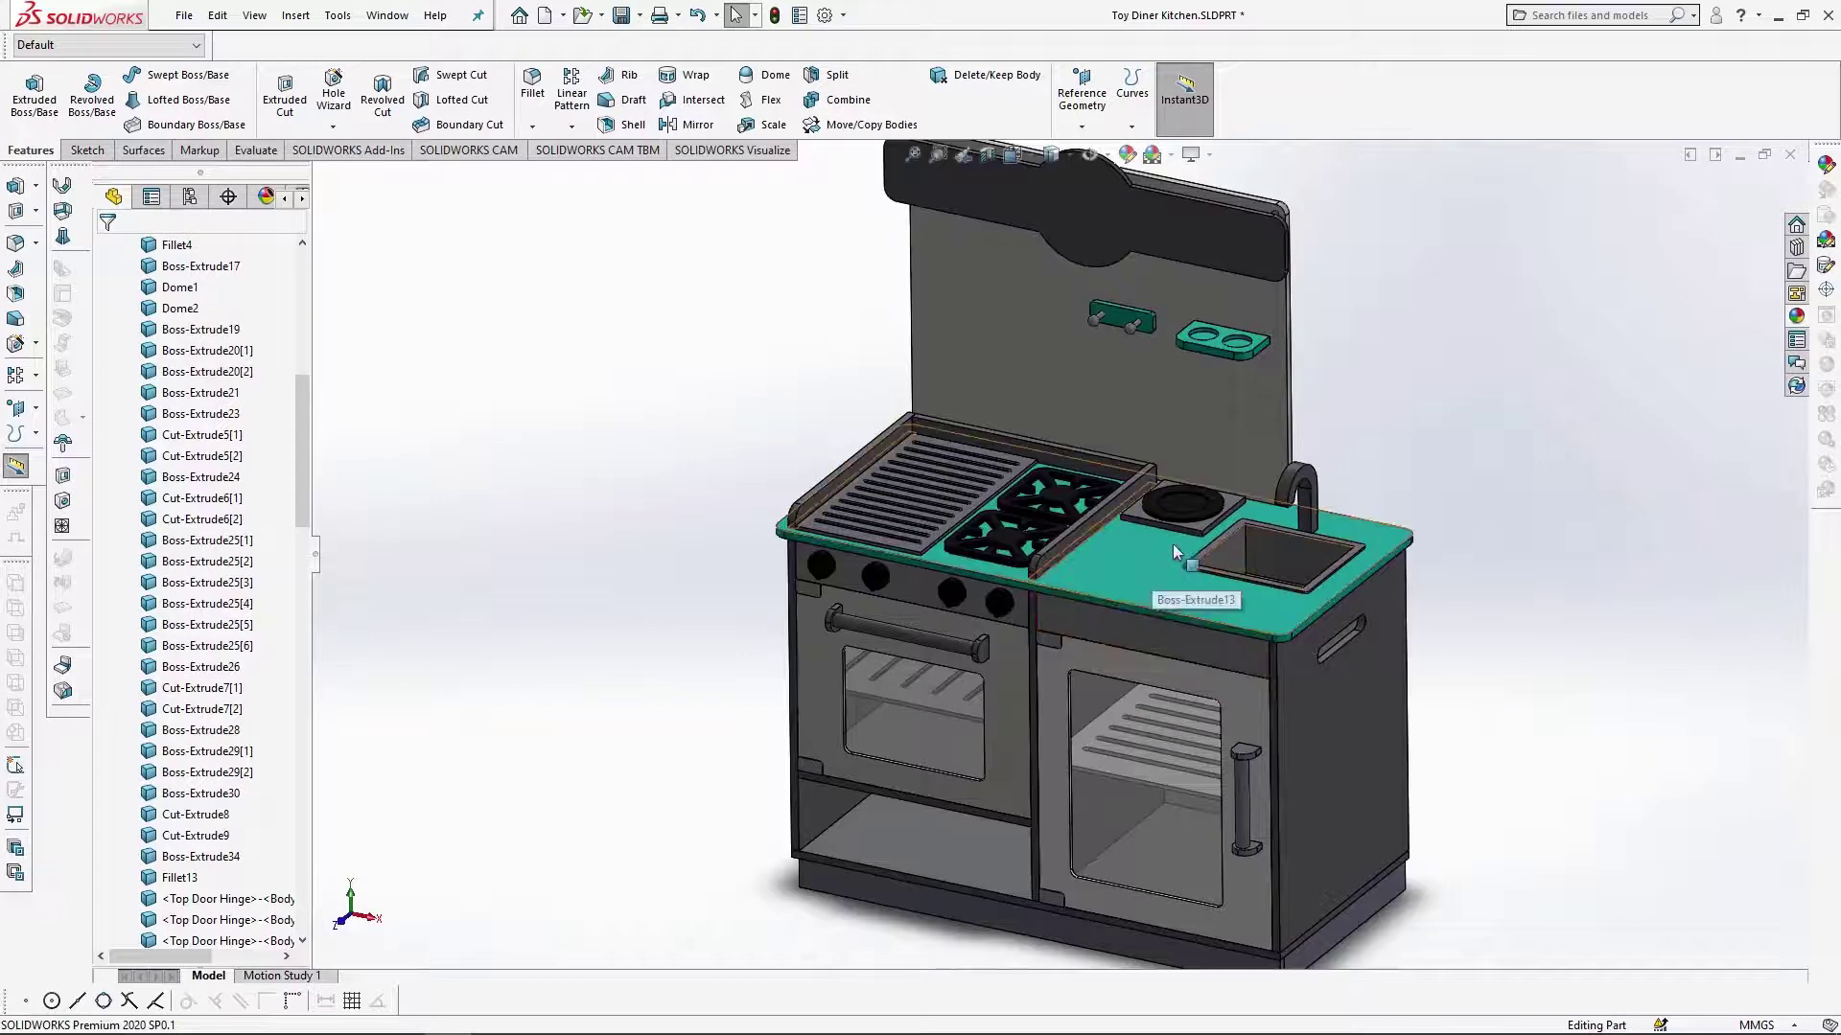
pyautogui.click(1204, 388)
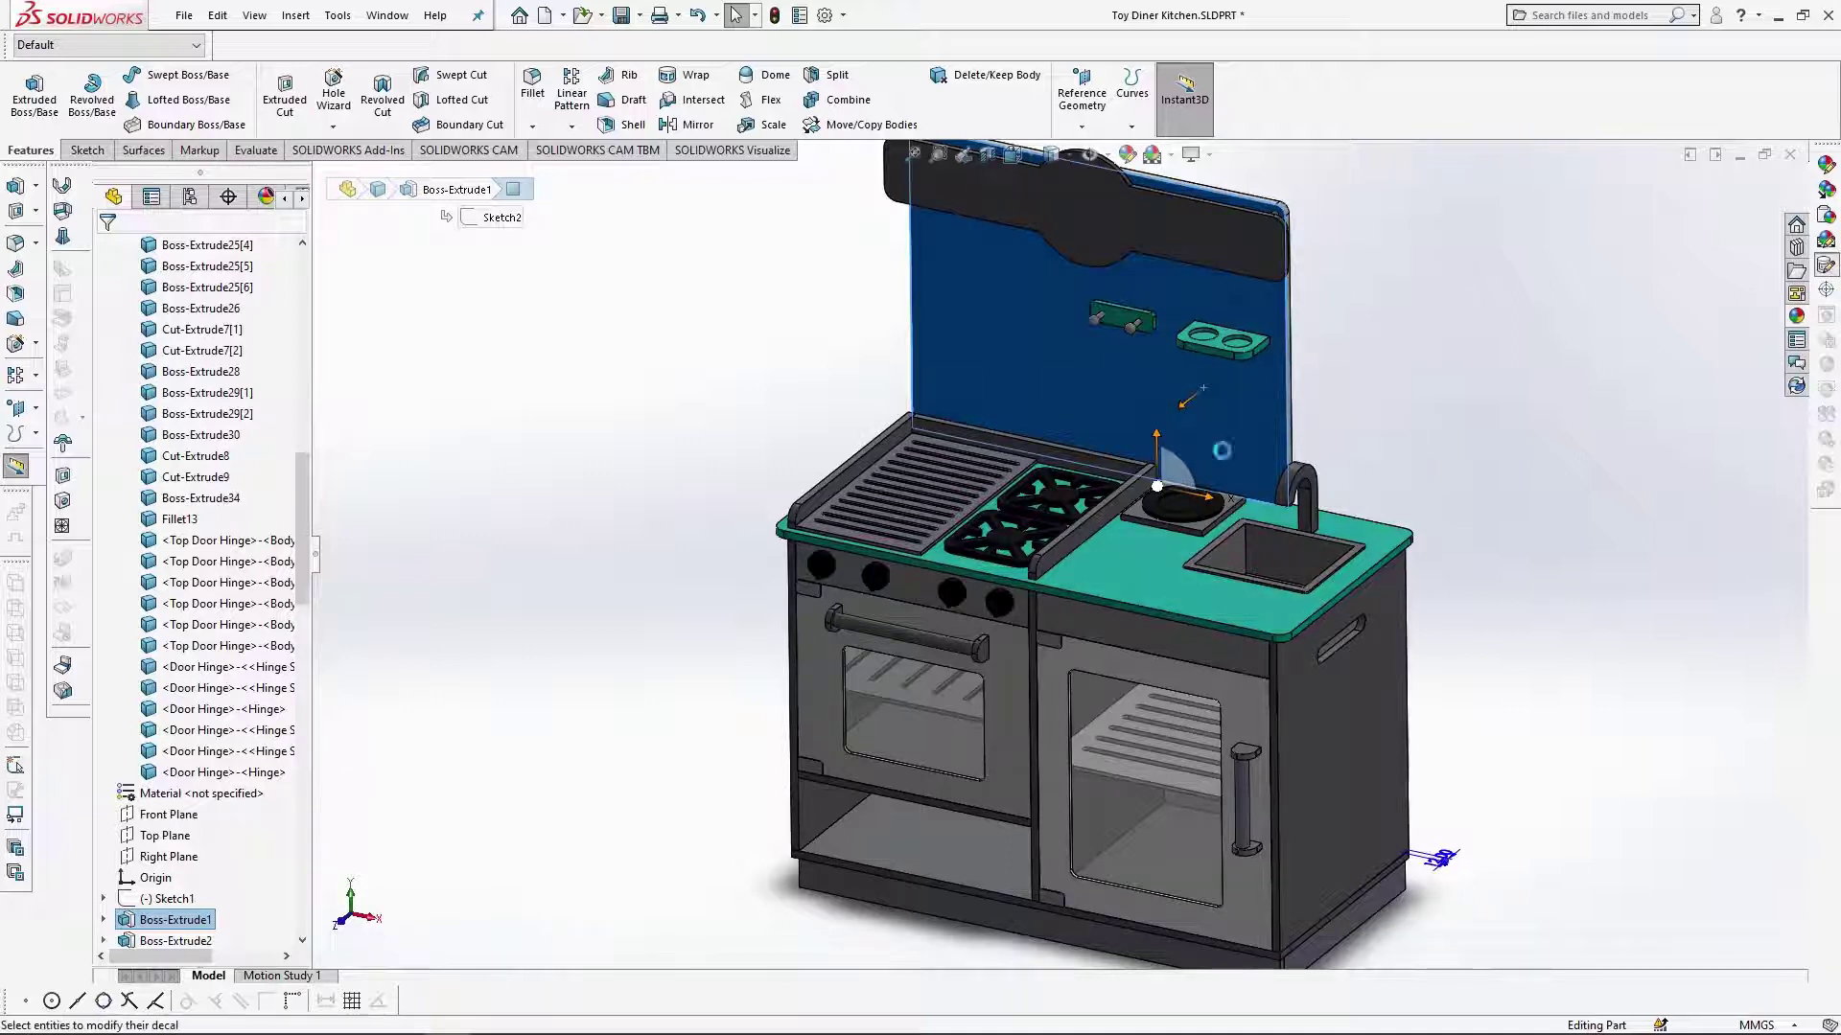
pyautogui.click(1829, 272)
pyautogui.doubleClick(975, 155)
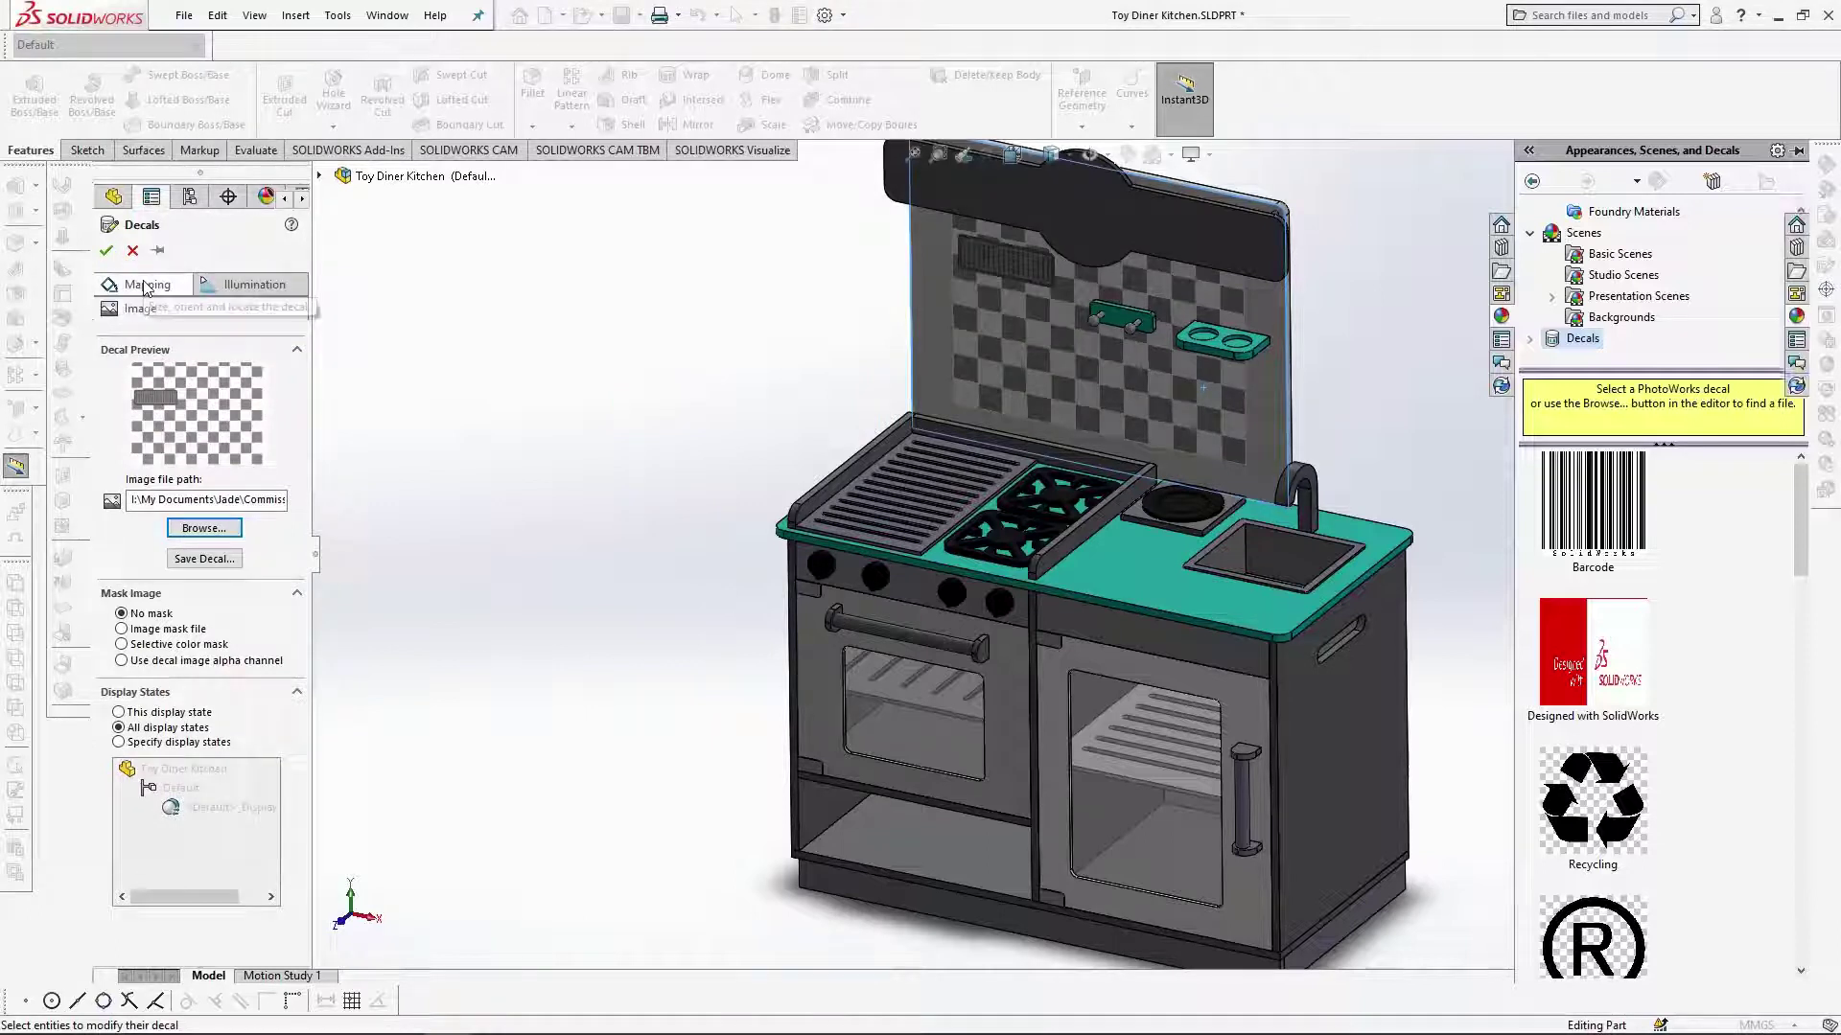
# Set the decal's mapping to Projection, fit its width and height to the selected face, and apply it.
pyautogui.click(146, 285)
pyautogui.click(196, 510)
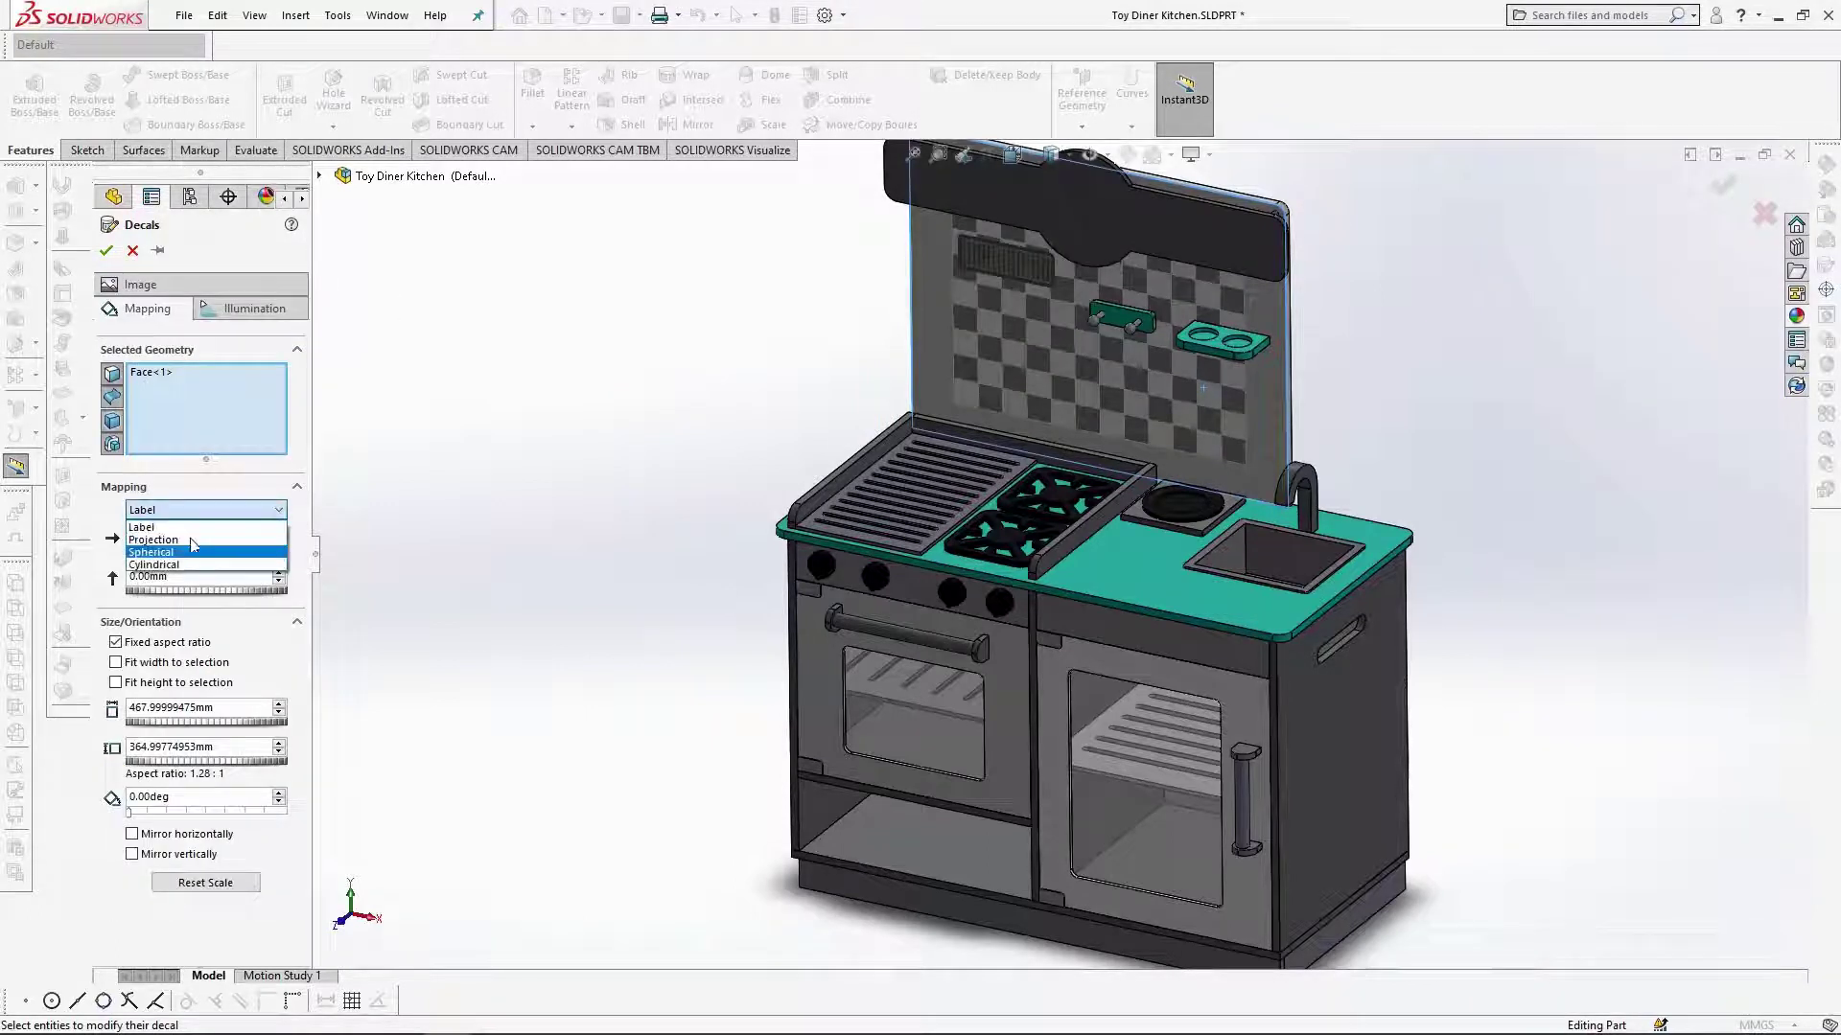
pyautogui.click(192, 542)
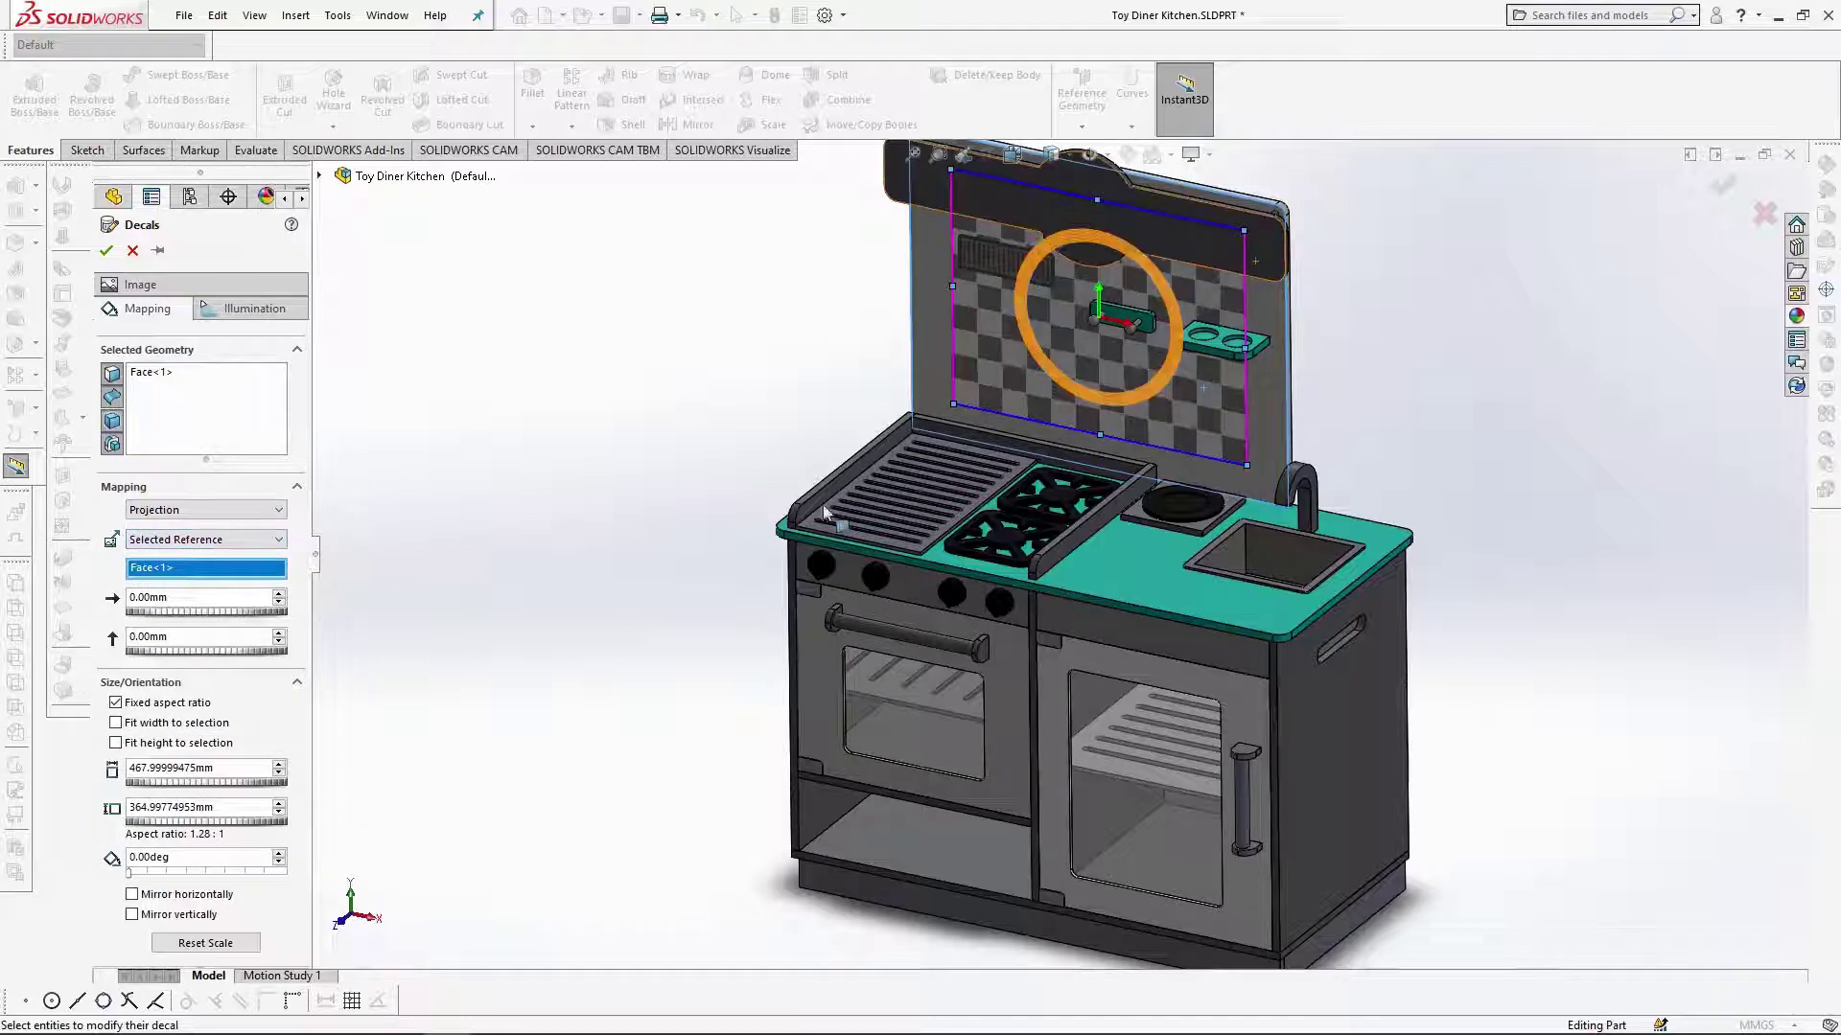
pyautogui.click(189, 725)
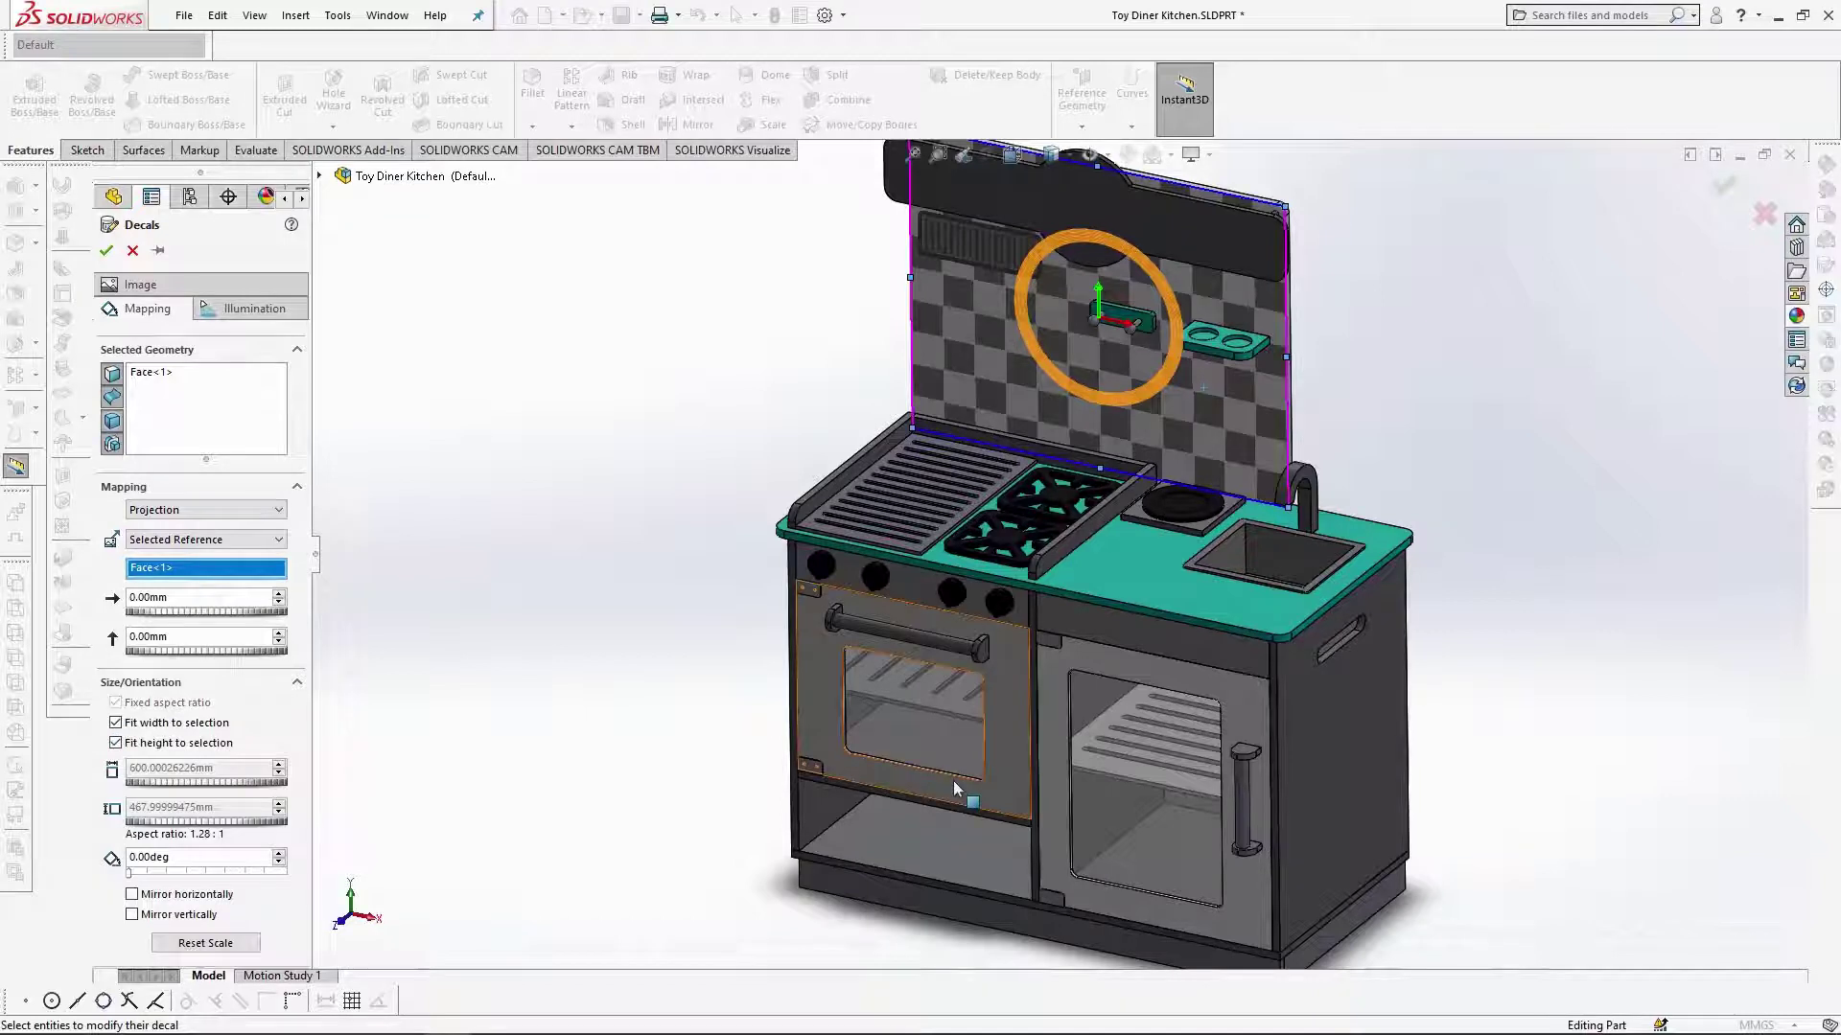
pyautogui.moveTo(576, 403)
pyautogui.mouseDown(button='middle')
pyautogui.moveTo(575, 311)
pyautogui.moveTo(575, 403)
pyautogui.mouseUp(button='middle')
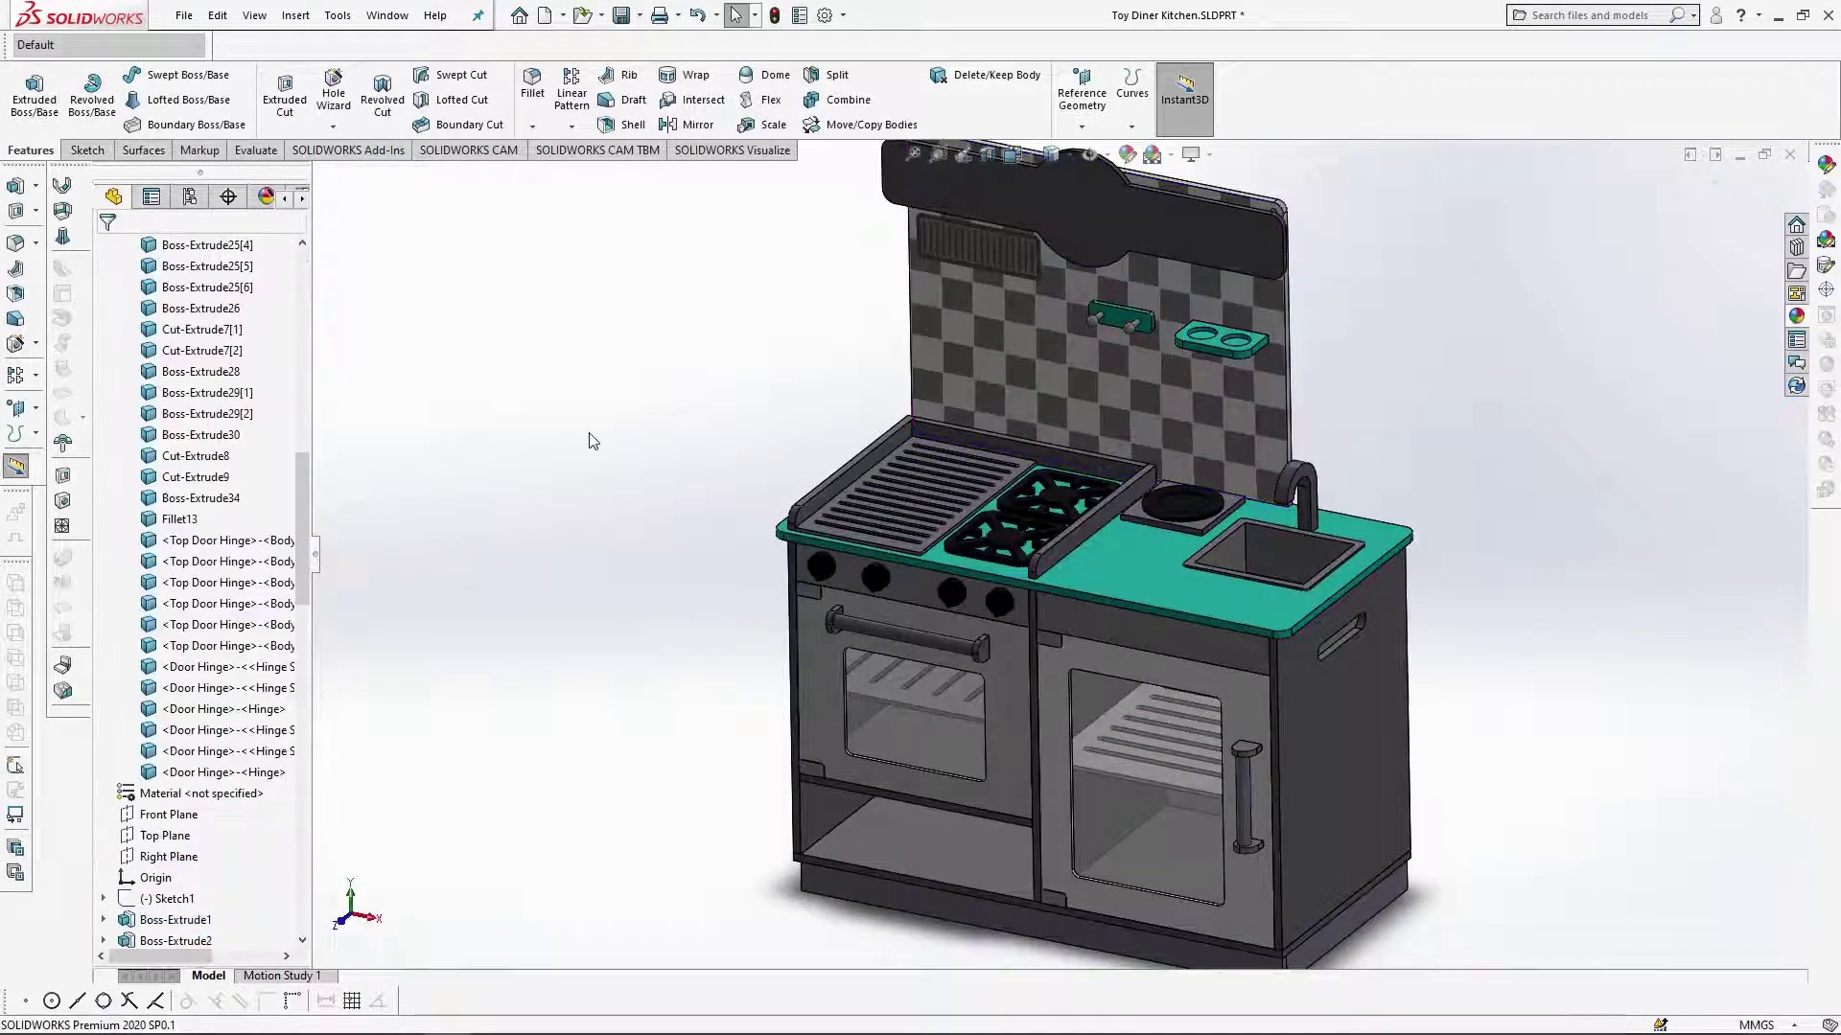
# Add a decal to the front face of the sign board above the back panel using the DINER sign image file.
pyautogui.scroll(2, 1232, 532)
pyautogui.scroll(-1, 1185, 405)
pyautogui.click(1168, 353)
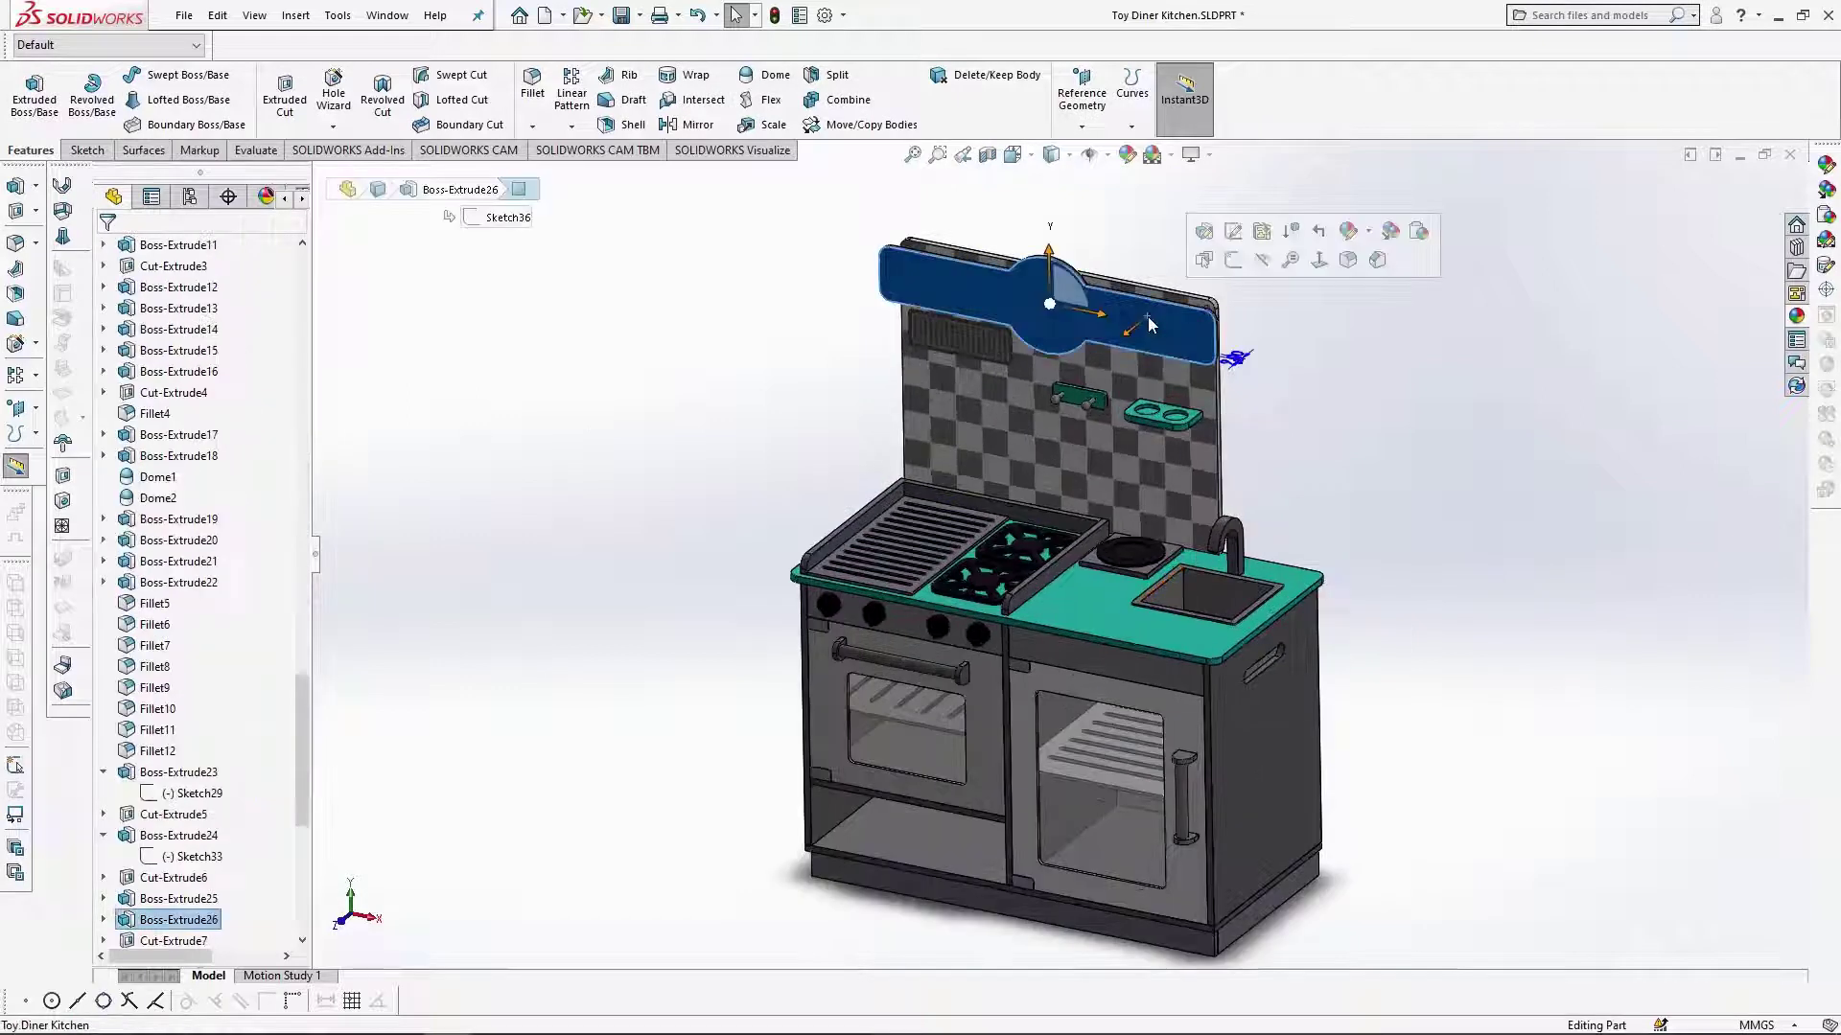
pyautogui.click(1826, 266)
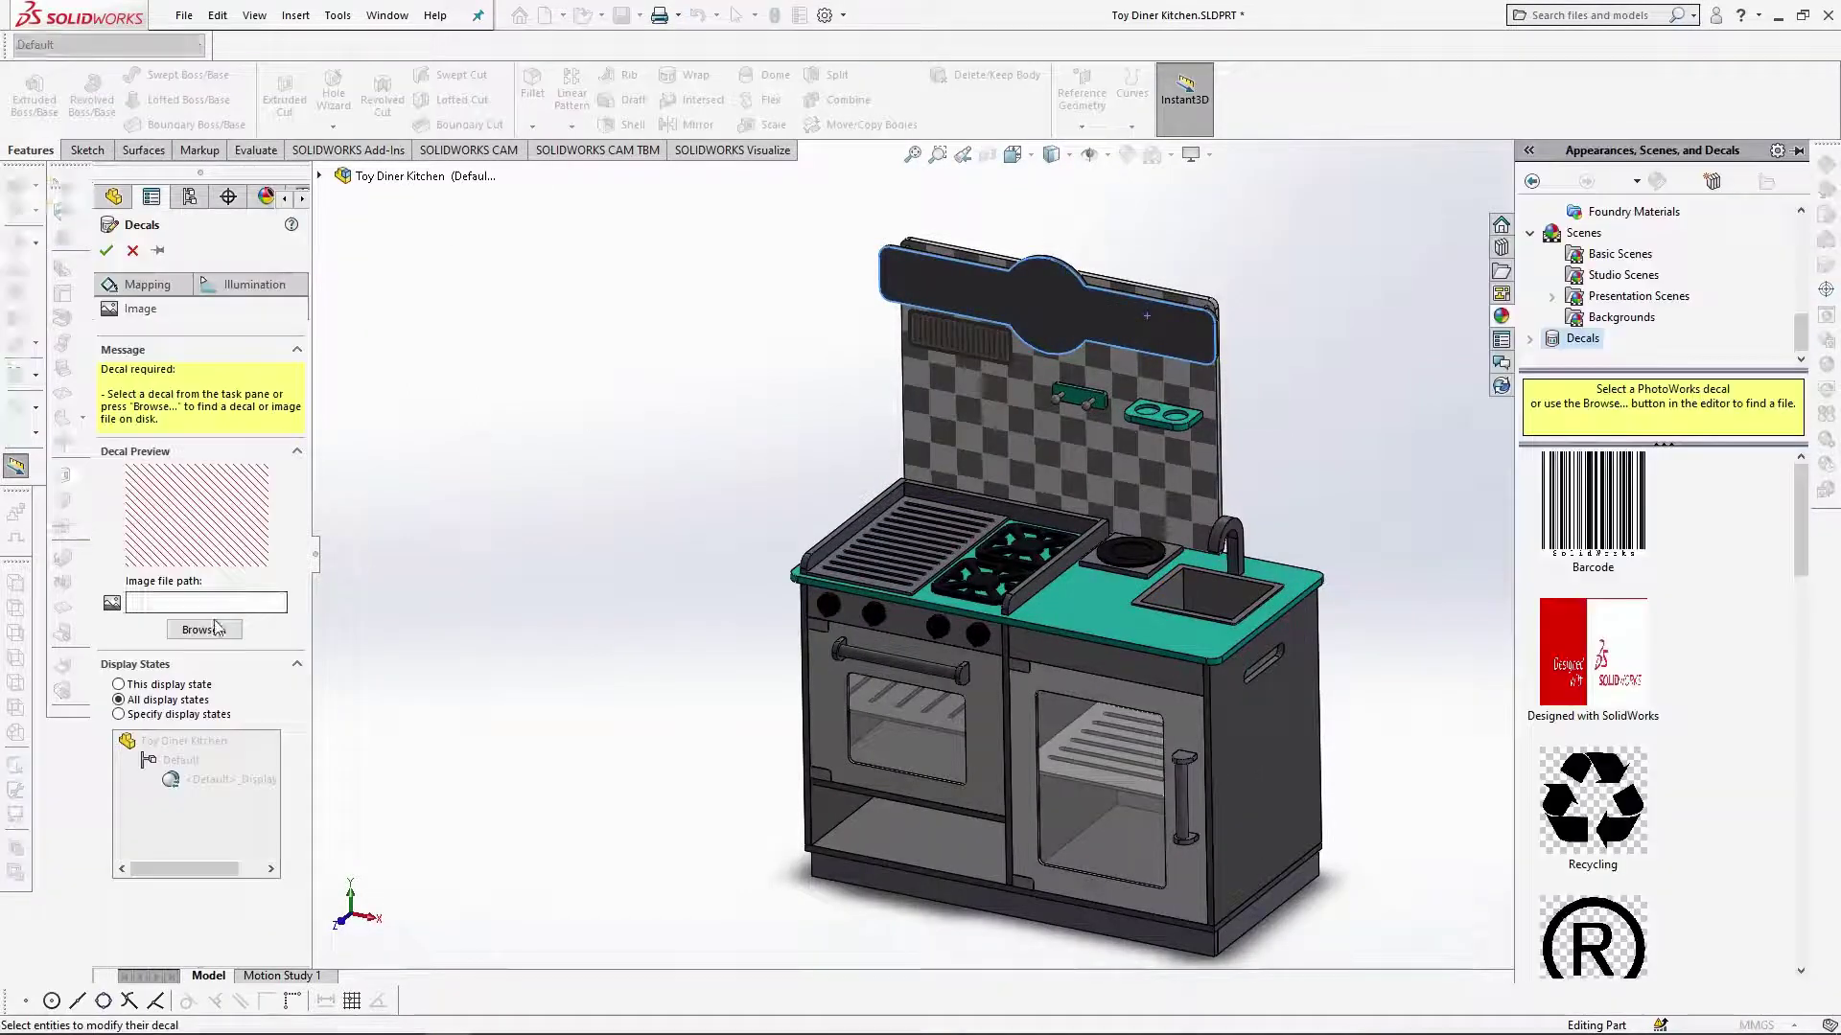
pyautogui.click(211, 629)
pyautogui.click(115, 196)
pyautogui.doubleClick(345, 162)
pyautogui.click(754, 189)
pyautogui.doubleClick(755, 189)
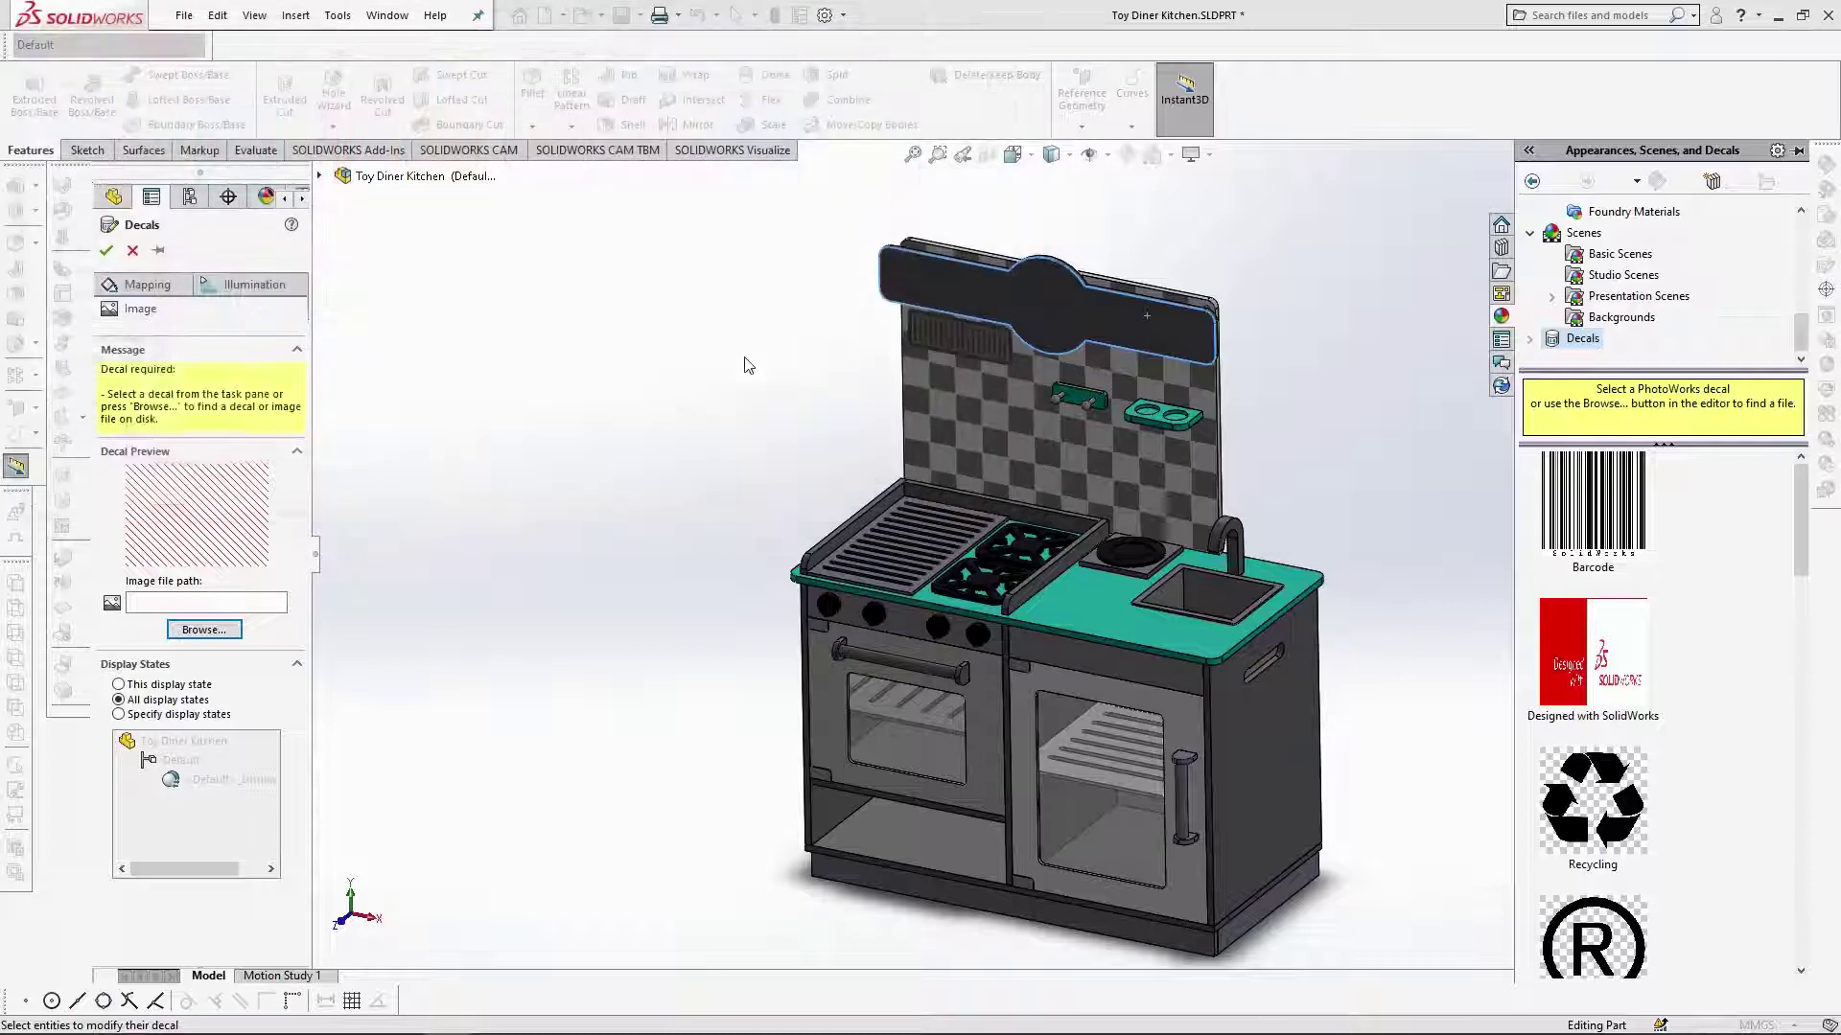
# Set the sign decal's mapping to Projection, fit its width to the selected face, and apply it.
pyautogui.click(159, 286)
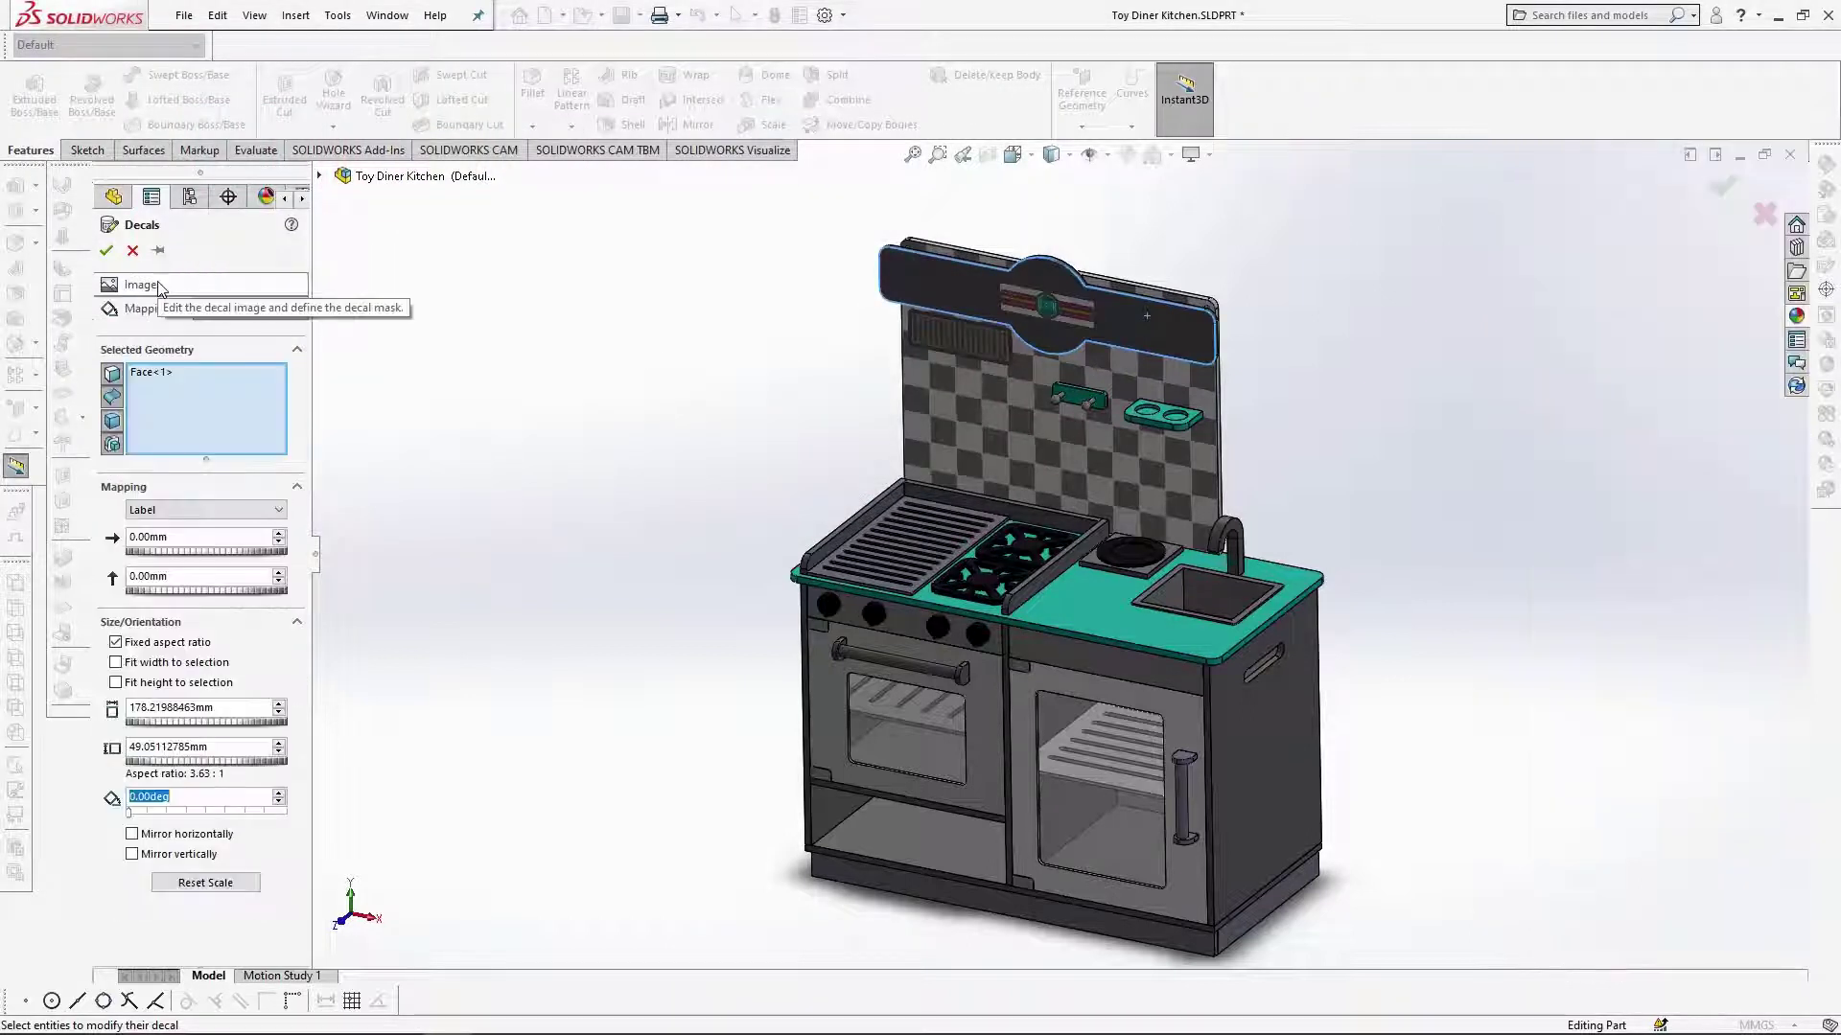
pyautogui.click(195, 540)
pyautogui.click(195, 544)
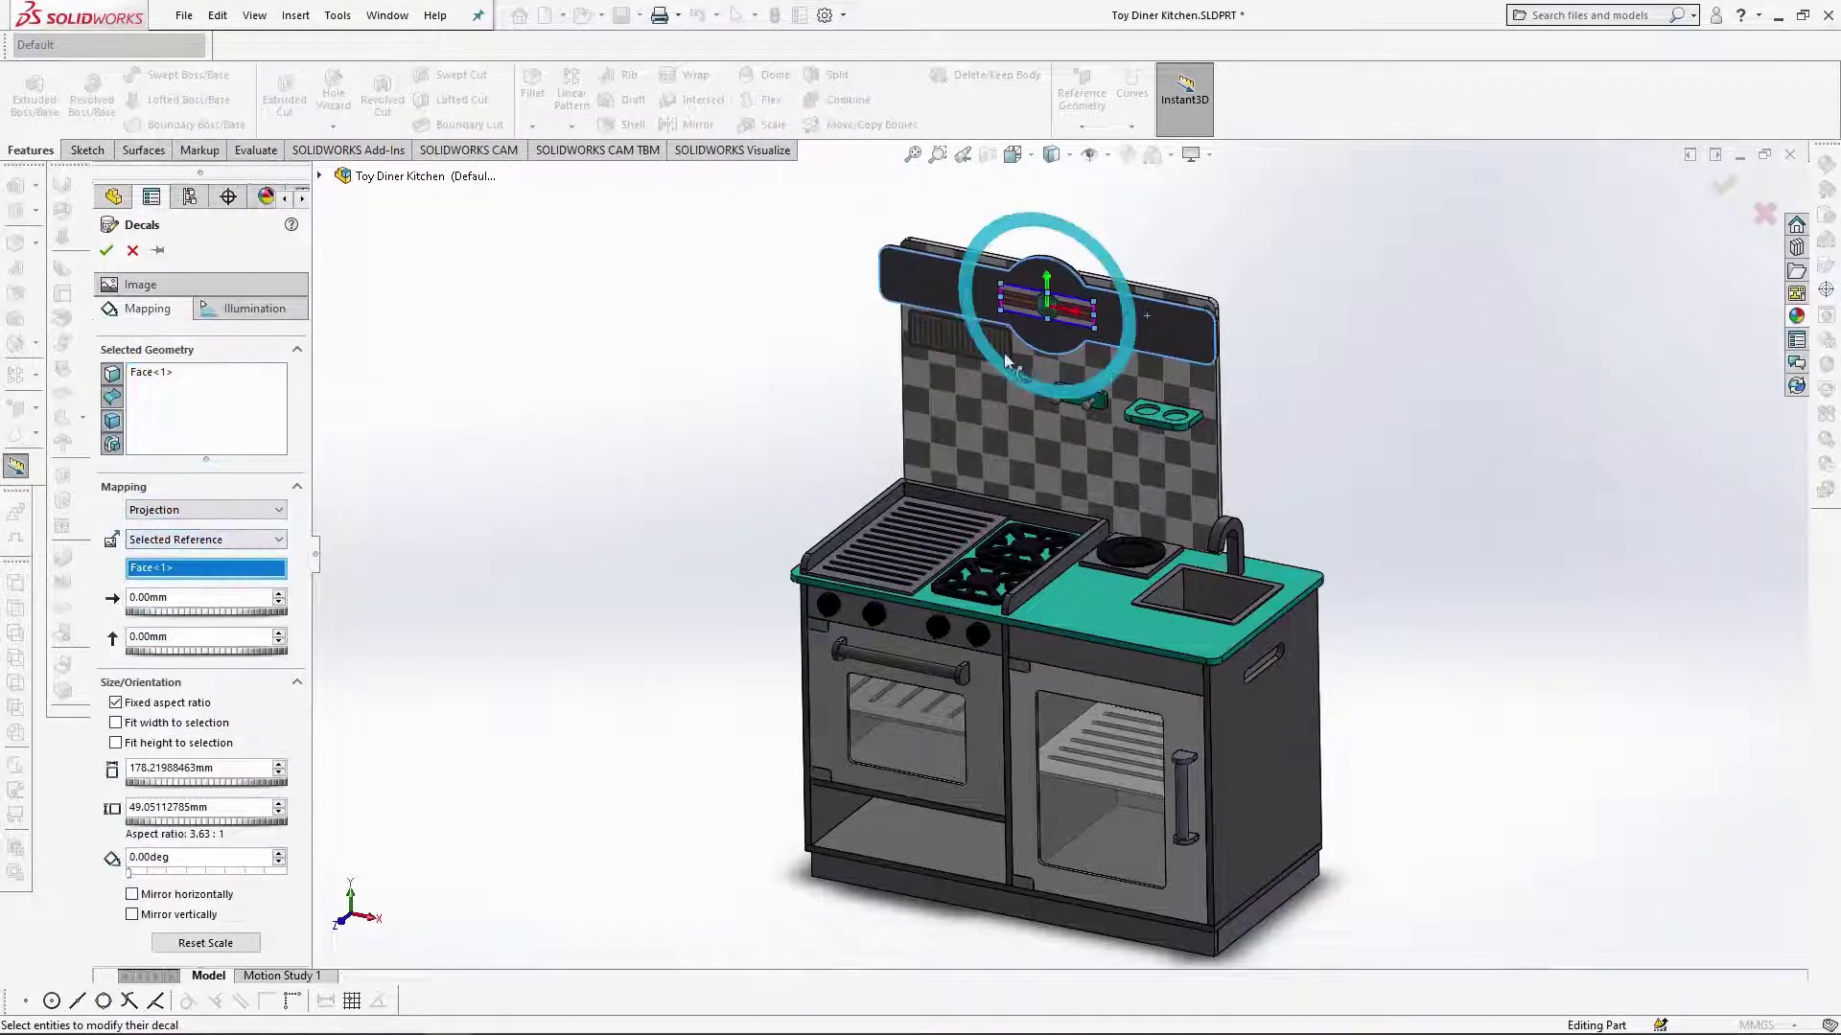
pyautogui.click(116, 722)
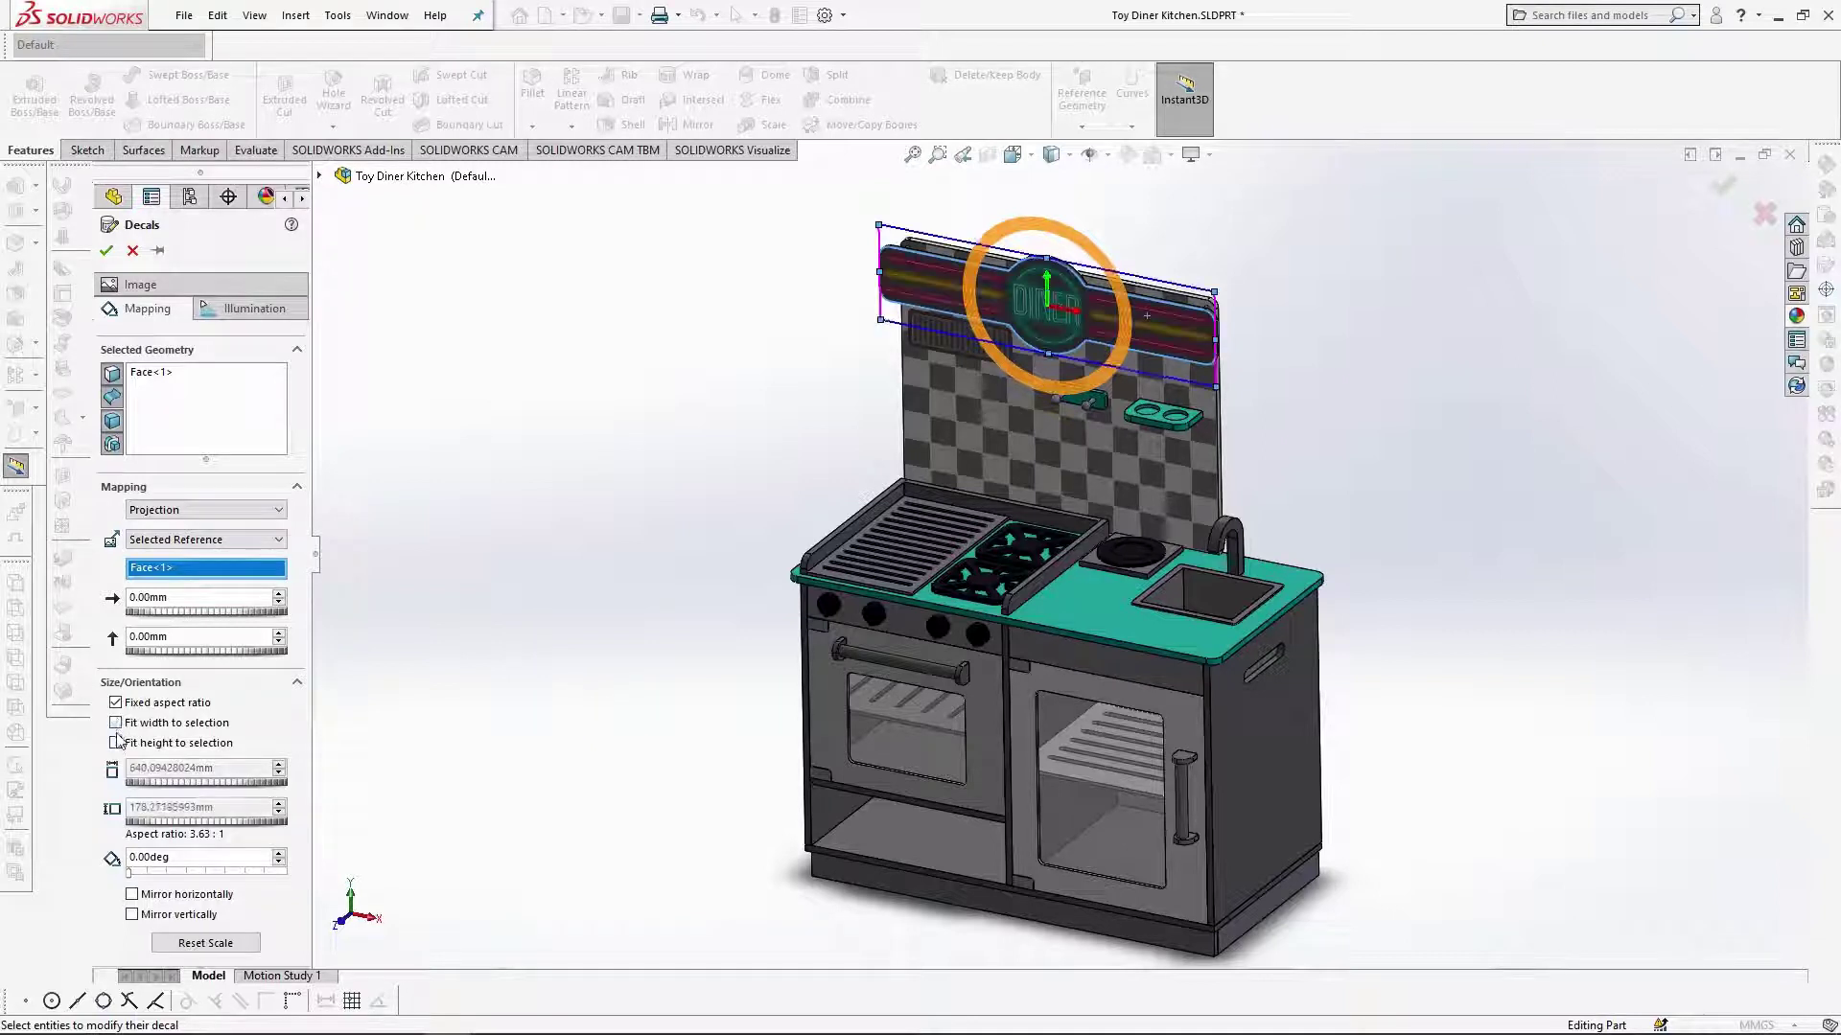
pyautogui.click(107, 251)
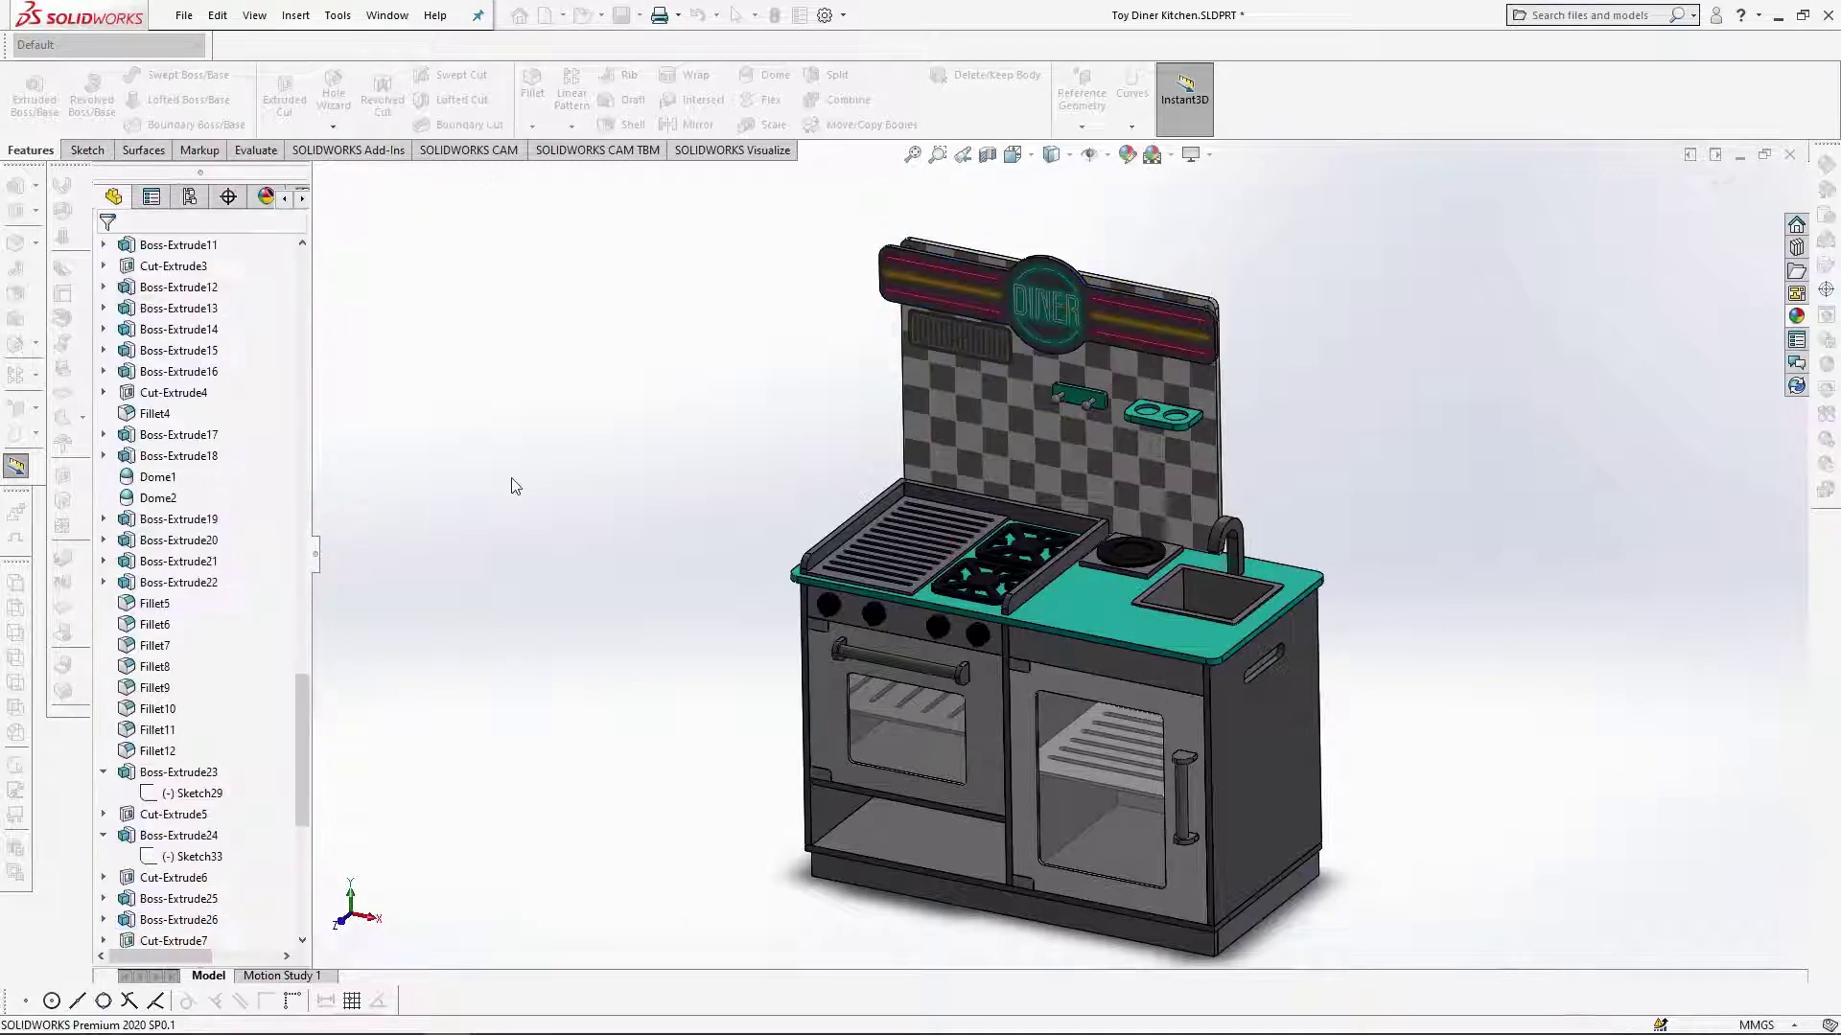
# Apply the knob markings decal to the oven's control panel face with Projection mapping, fitting its width and height to the selection.
pyautogui.scroll(-5, 995, 700)
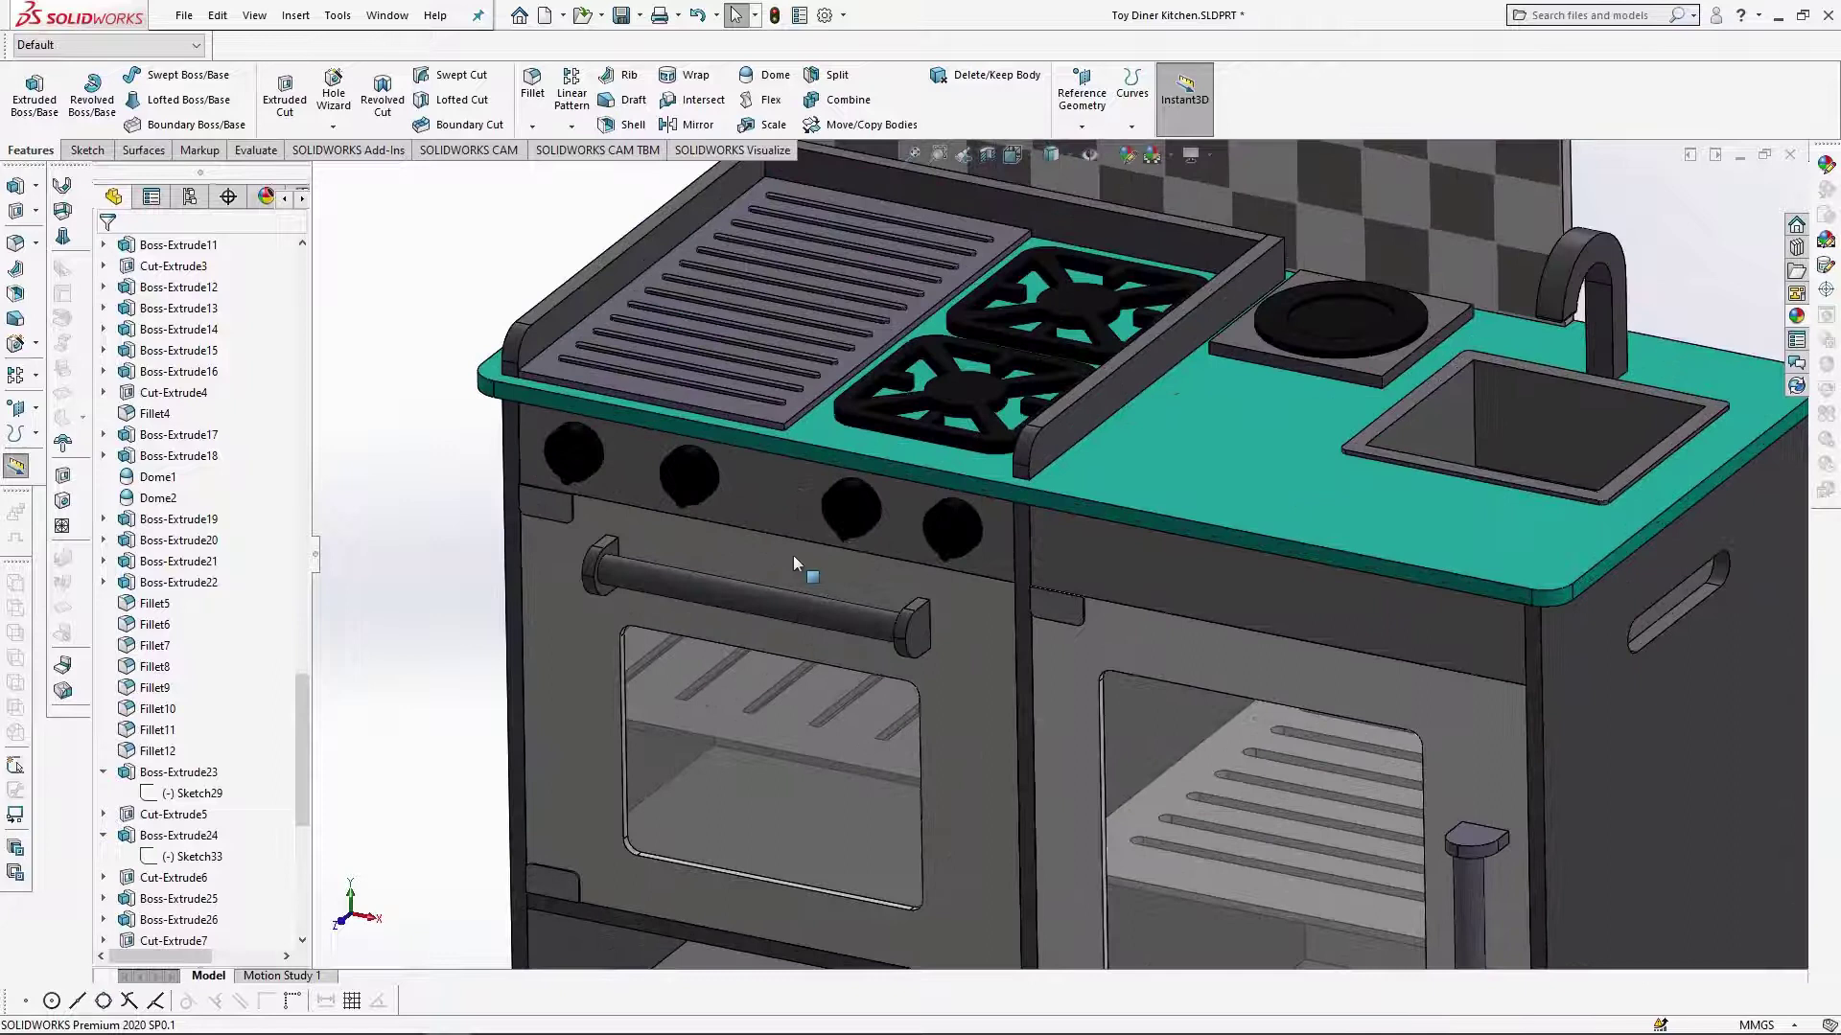
pyautogui.scroll(-2, 762, 506)
pyautogui.click(825, 508)
pyautogui.scroll(2, 807, 625)
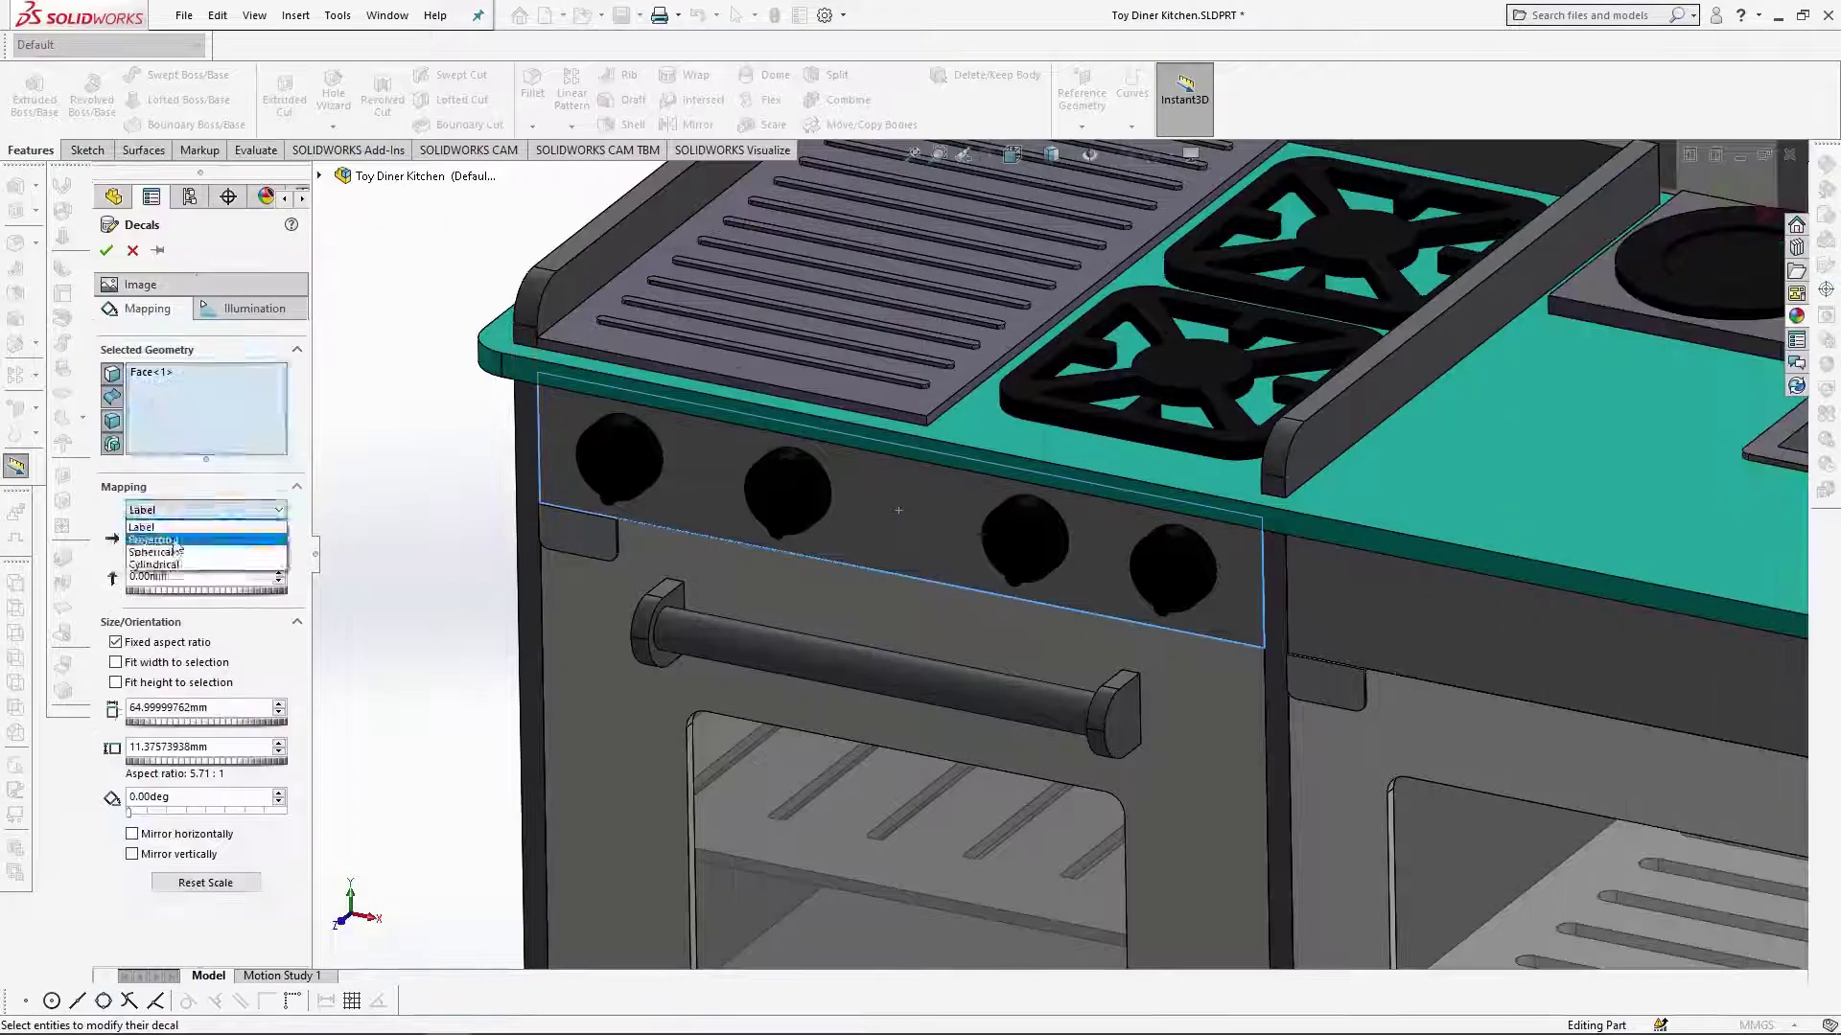
pyautogui.click(192, 556)
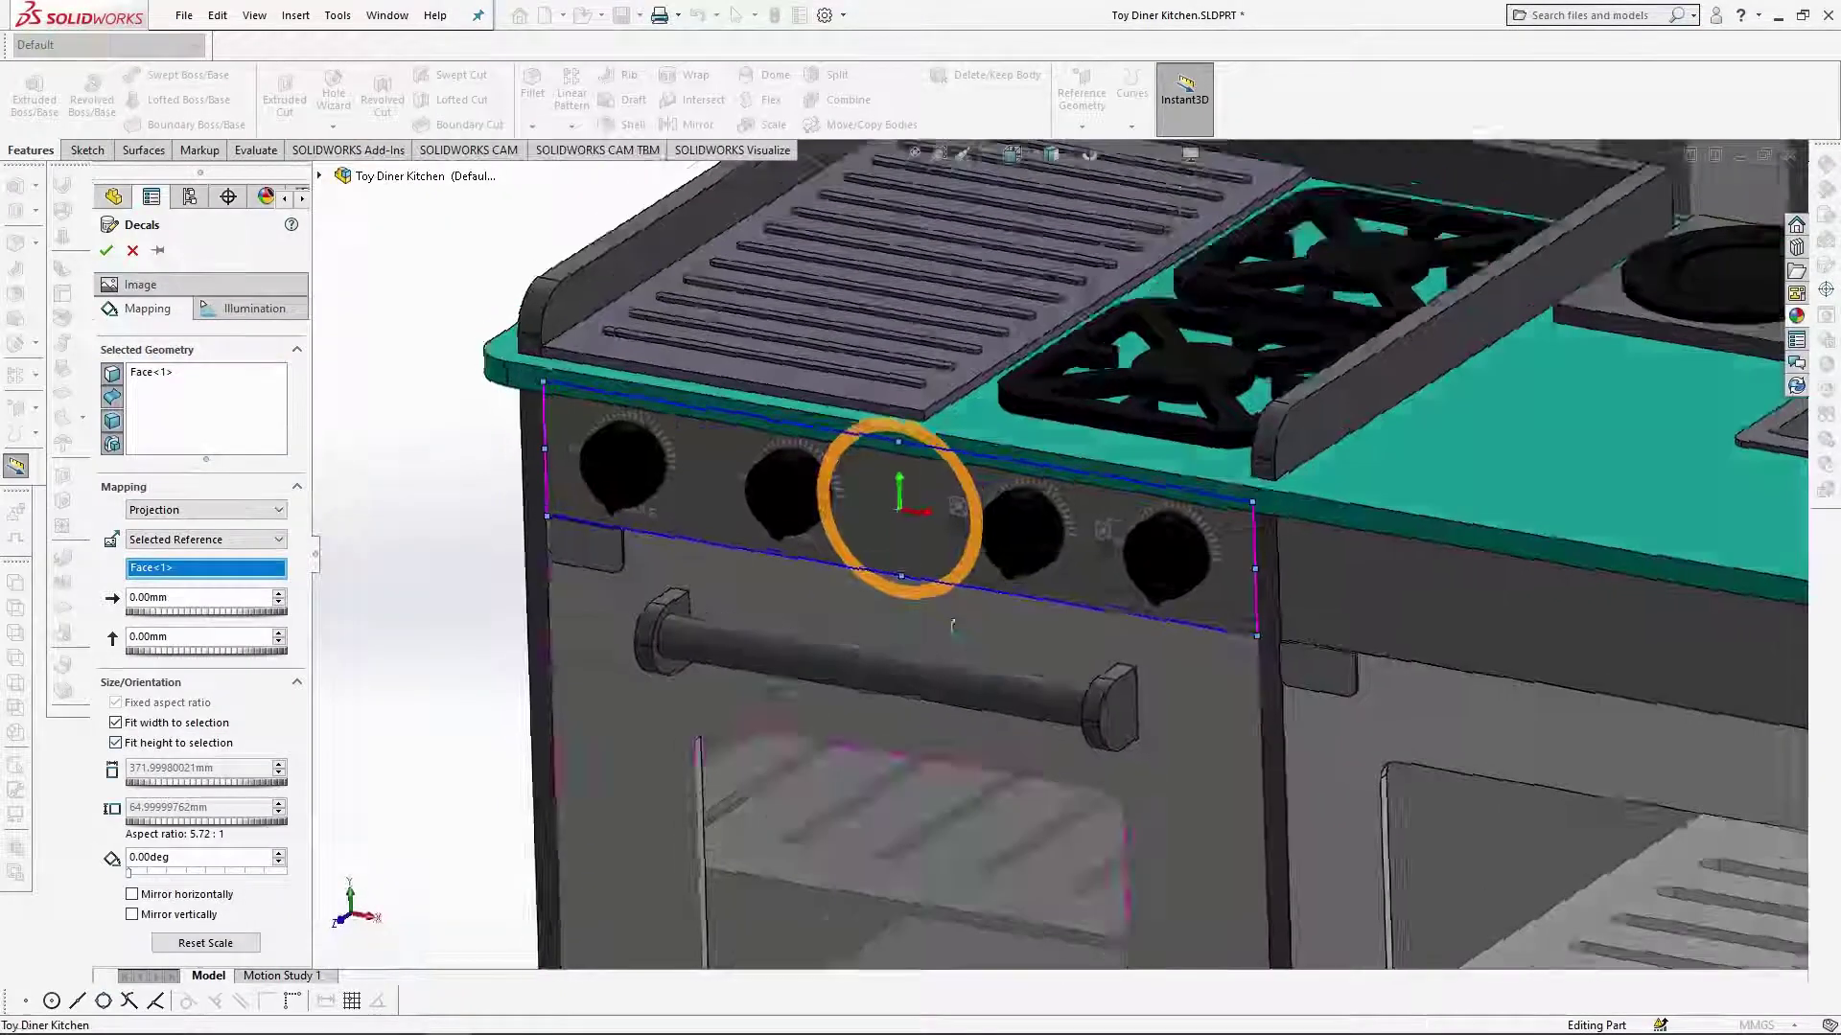
pyautogui.scroll(-3, 930, 469)
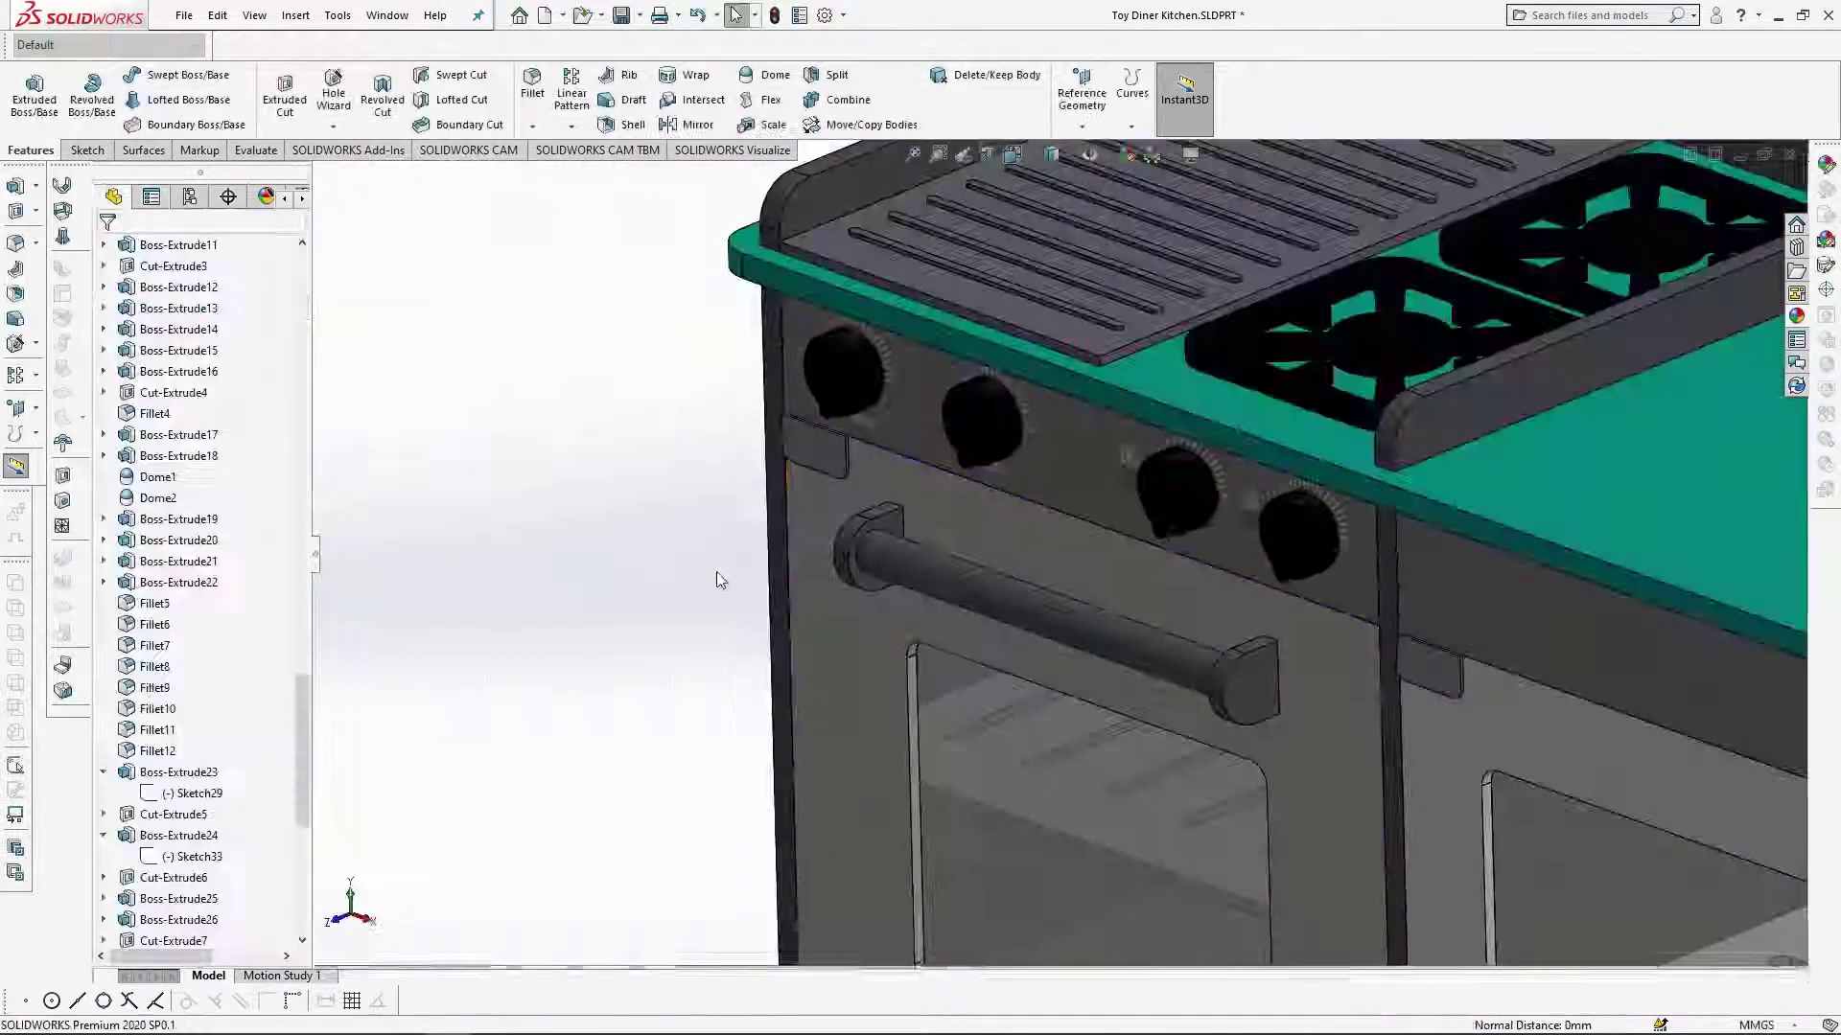
# Add an image decal to the cabinet door's front face using Projection mapping with the door face as selected reference.
pyautogui.scroll(3, 1274, 595)
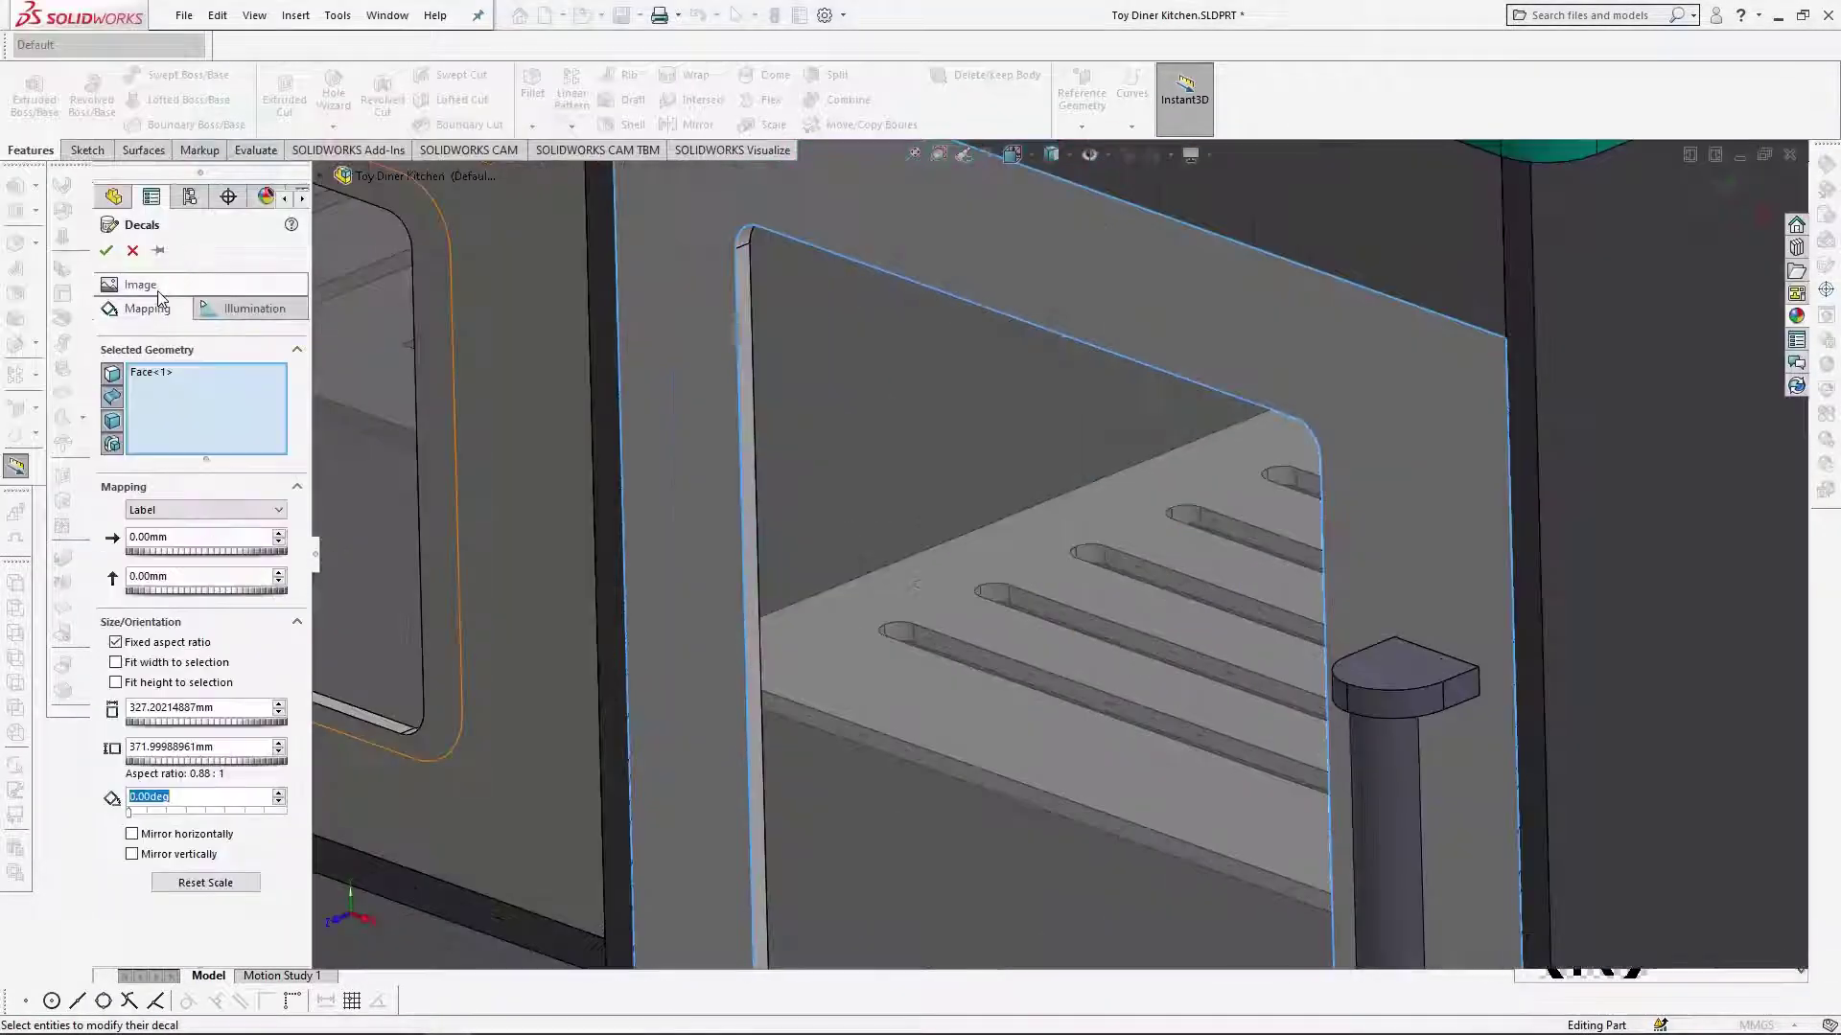
pyautogui.scroll(3, 829, 493)
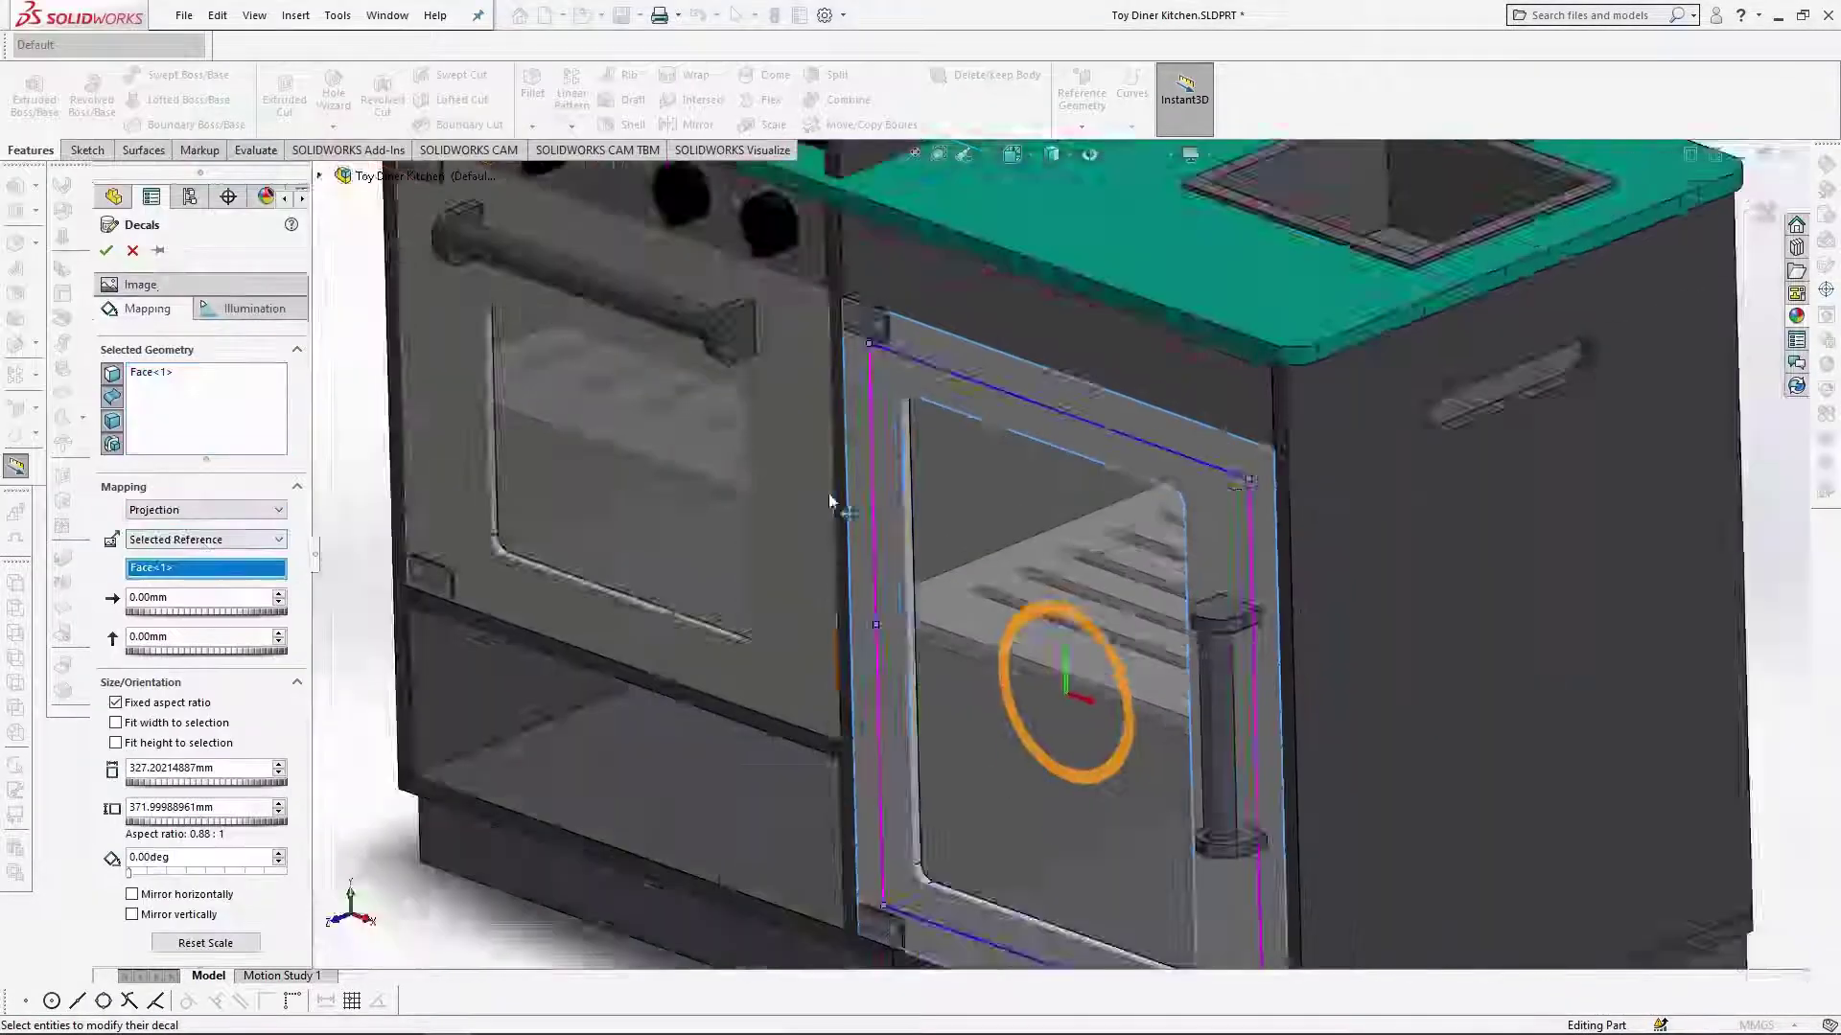
pyautogui.scroll(-2, 1066, 624)
pyautogui.scroll(3, 1066, 624)
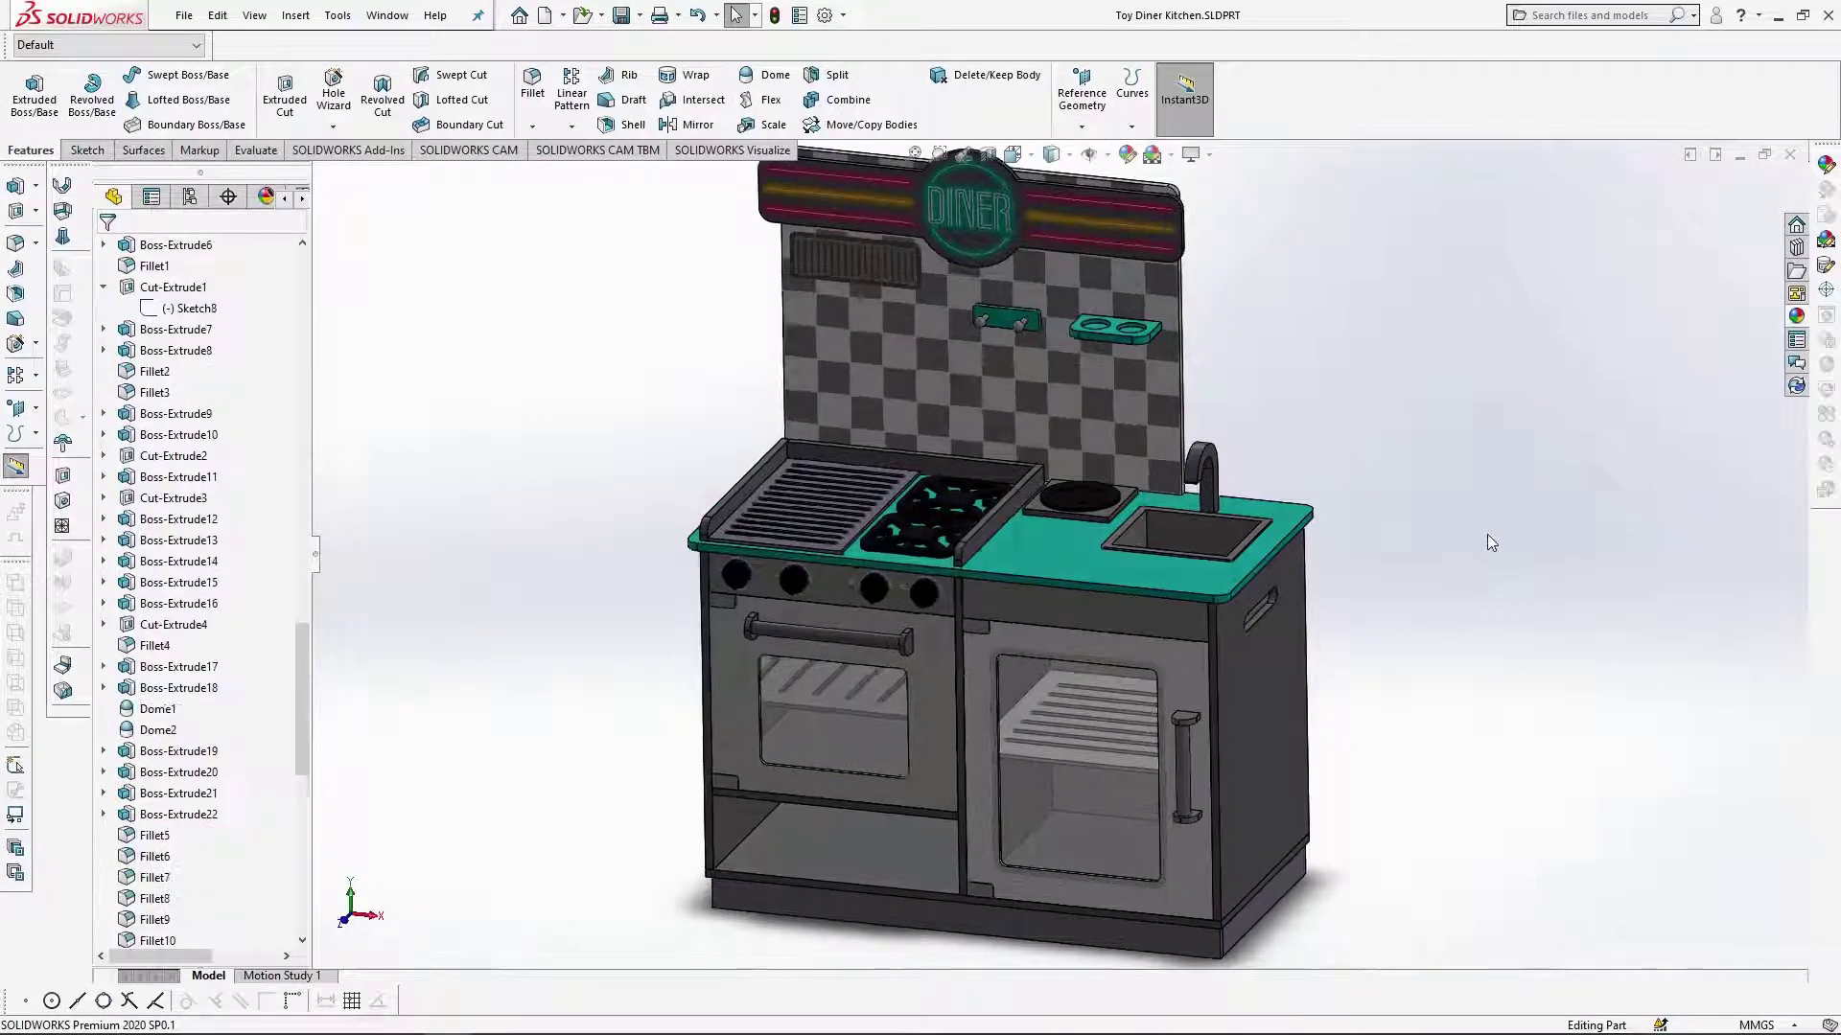
# Create a new assembly document.
pyautogui.hotkey('ctrl', 'n')
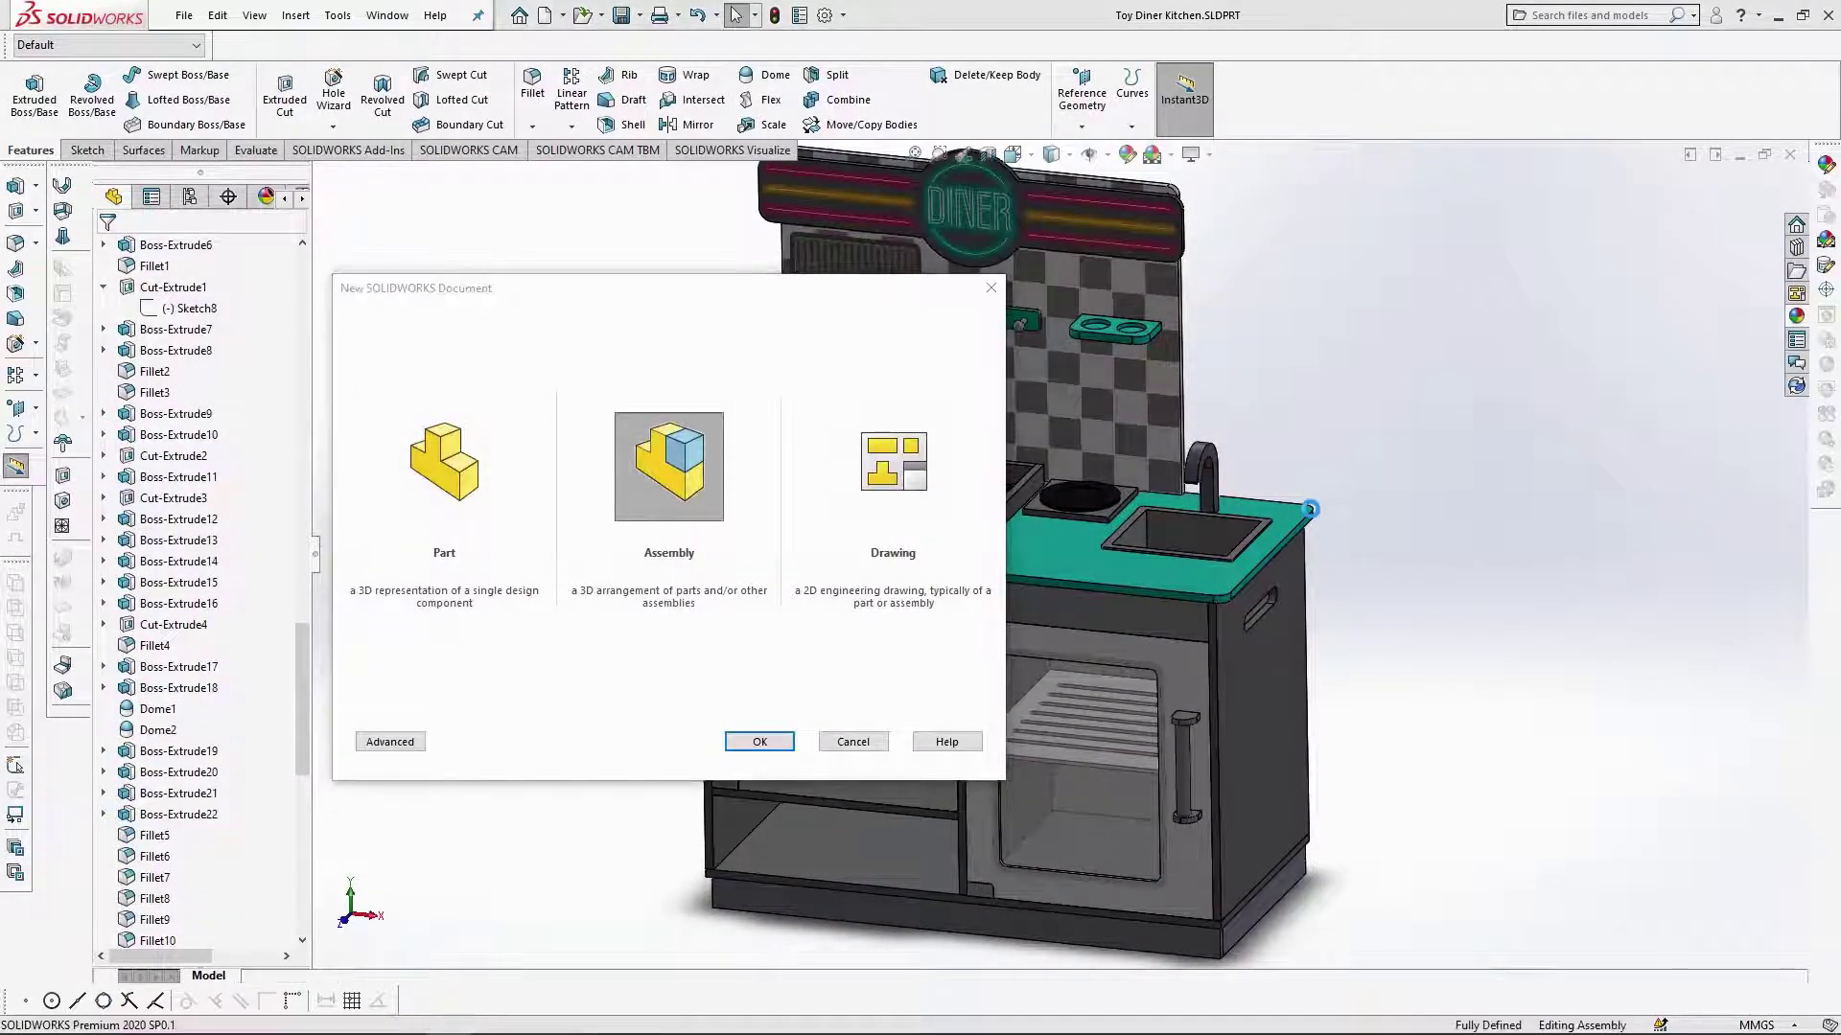
pyautogui.press('Return')
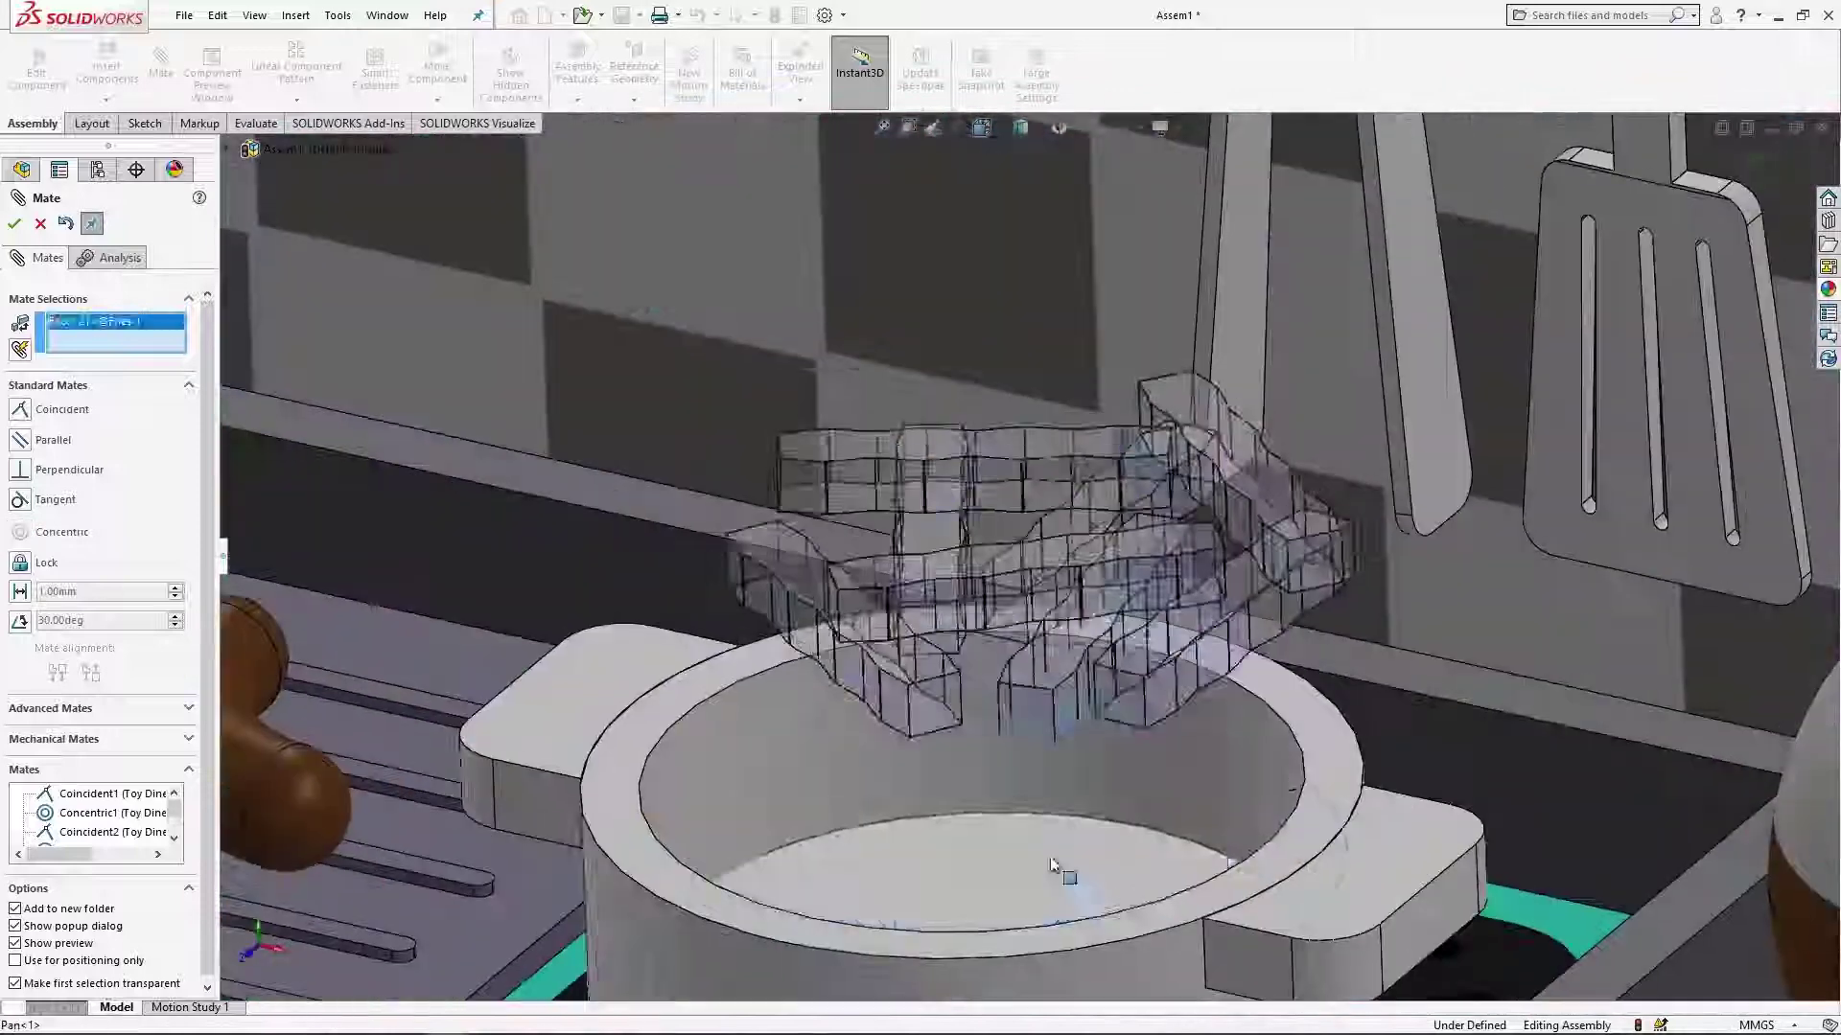
# Mate the fries part to the inside of the two-handled pan on the stove burner.
pyautogui.click(1280, 906)
pyautogui.click(1281, 895)
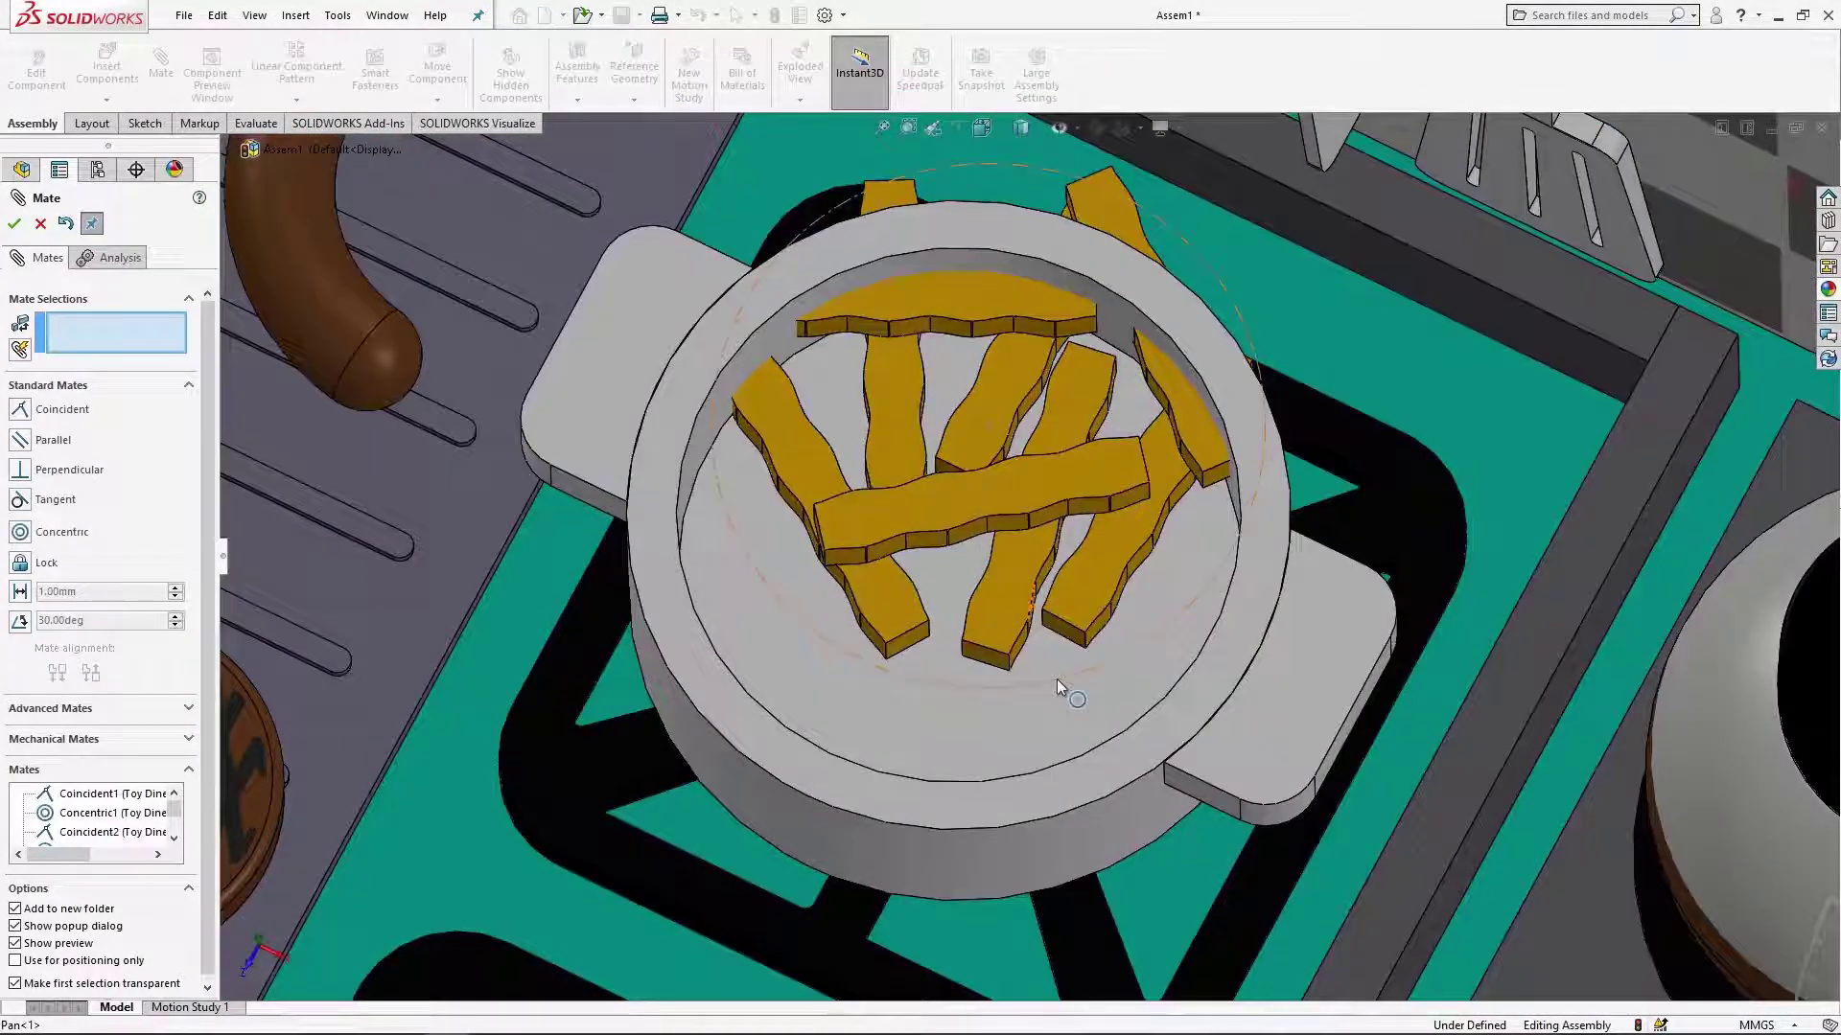
pyautogui.click(1057, 681)
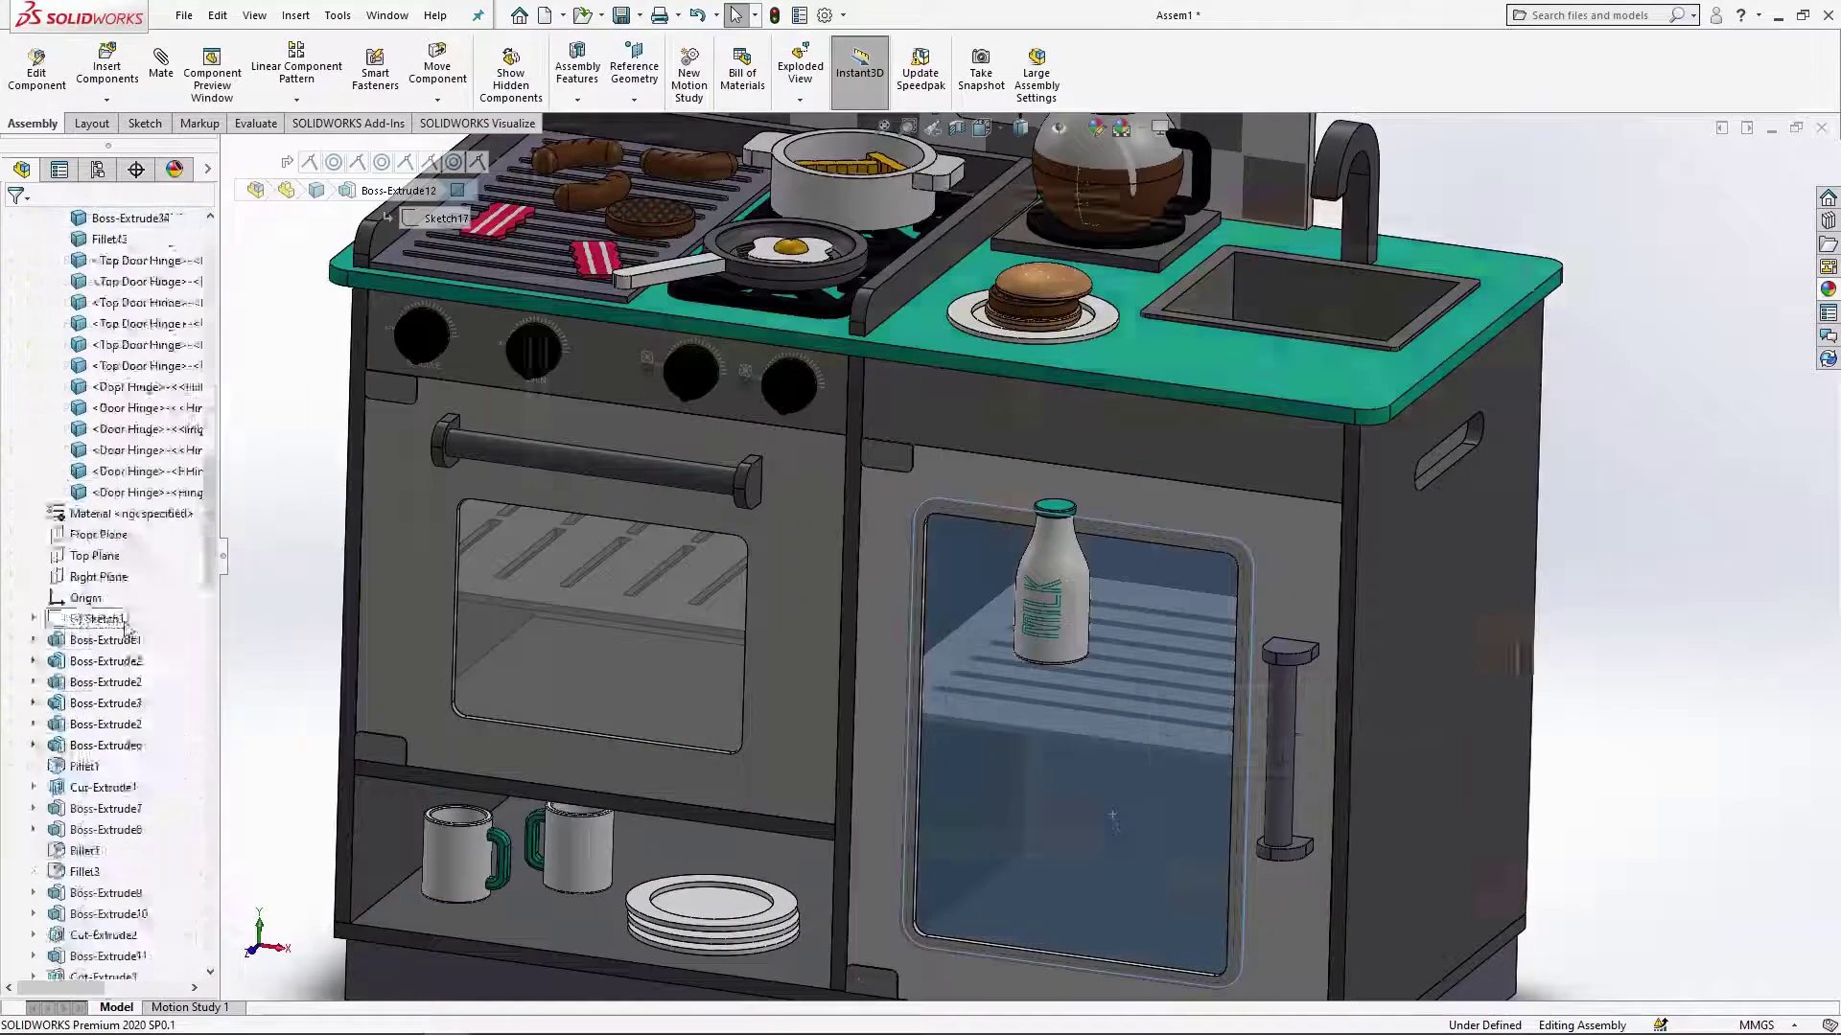
# Locate the cabinet door's glass body, Boss-Extrude12[1], among the kitchen part's solid bodies.
pyautogui.scroll(5, 125, 628)
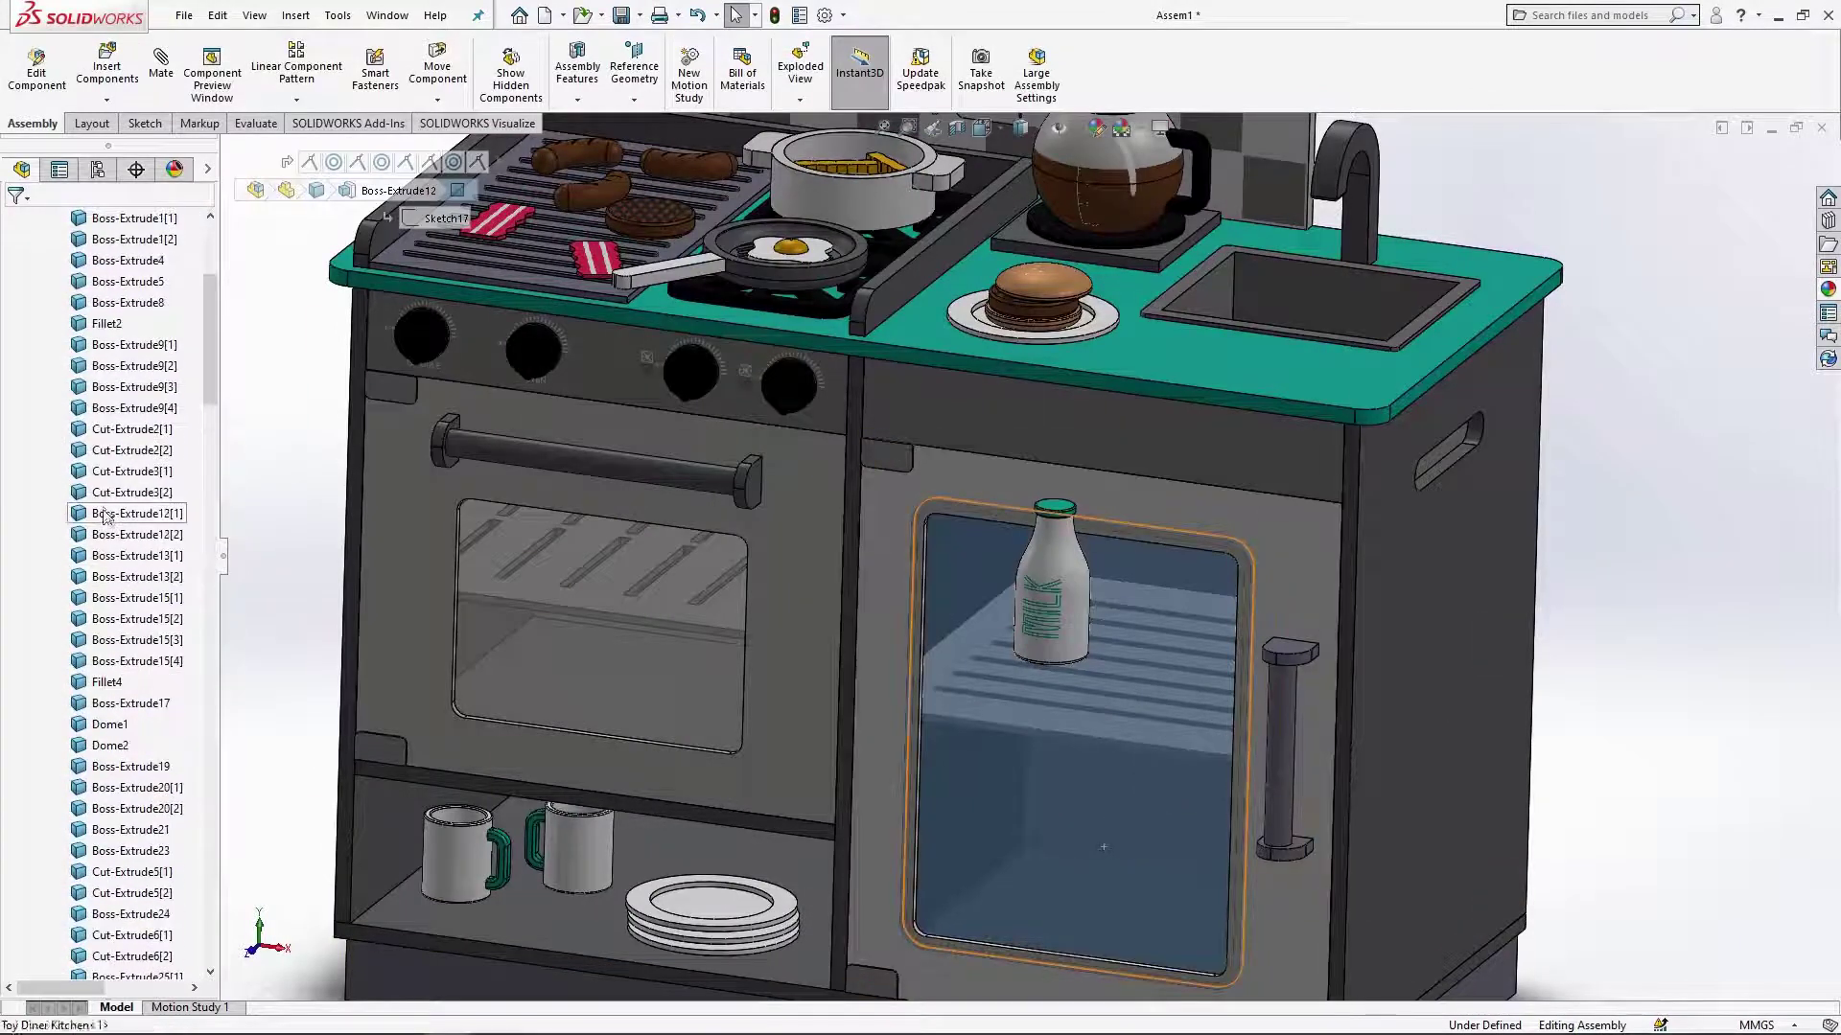